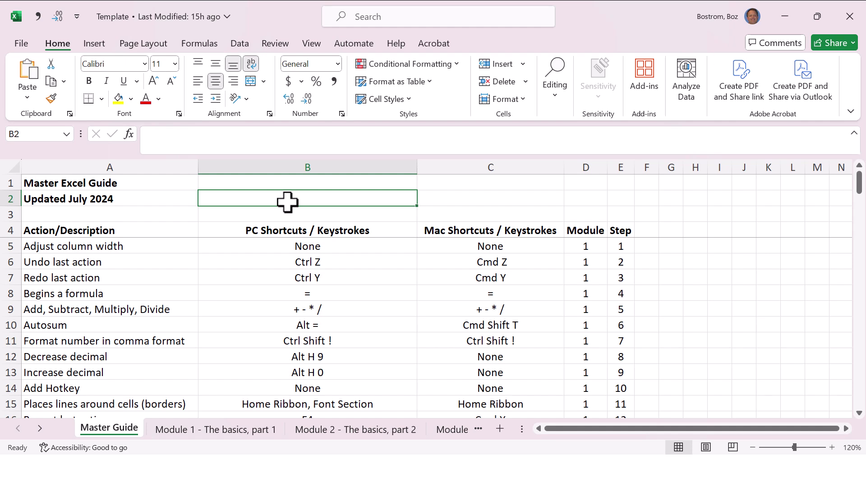
- Look over the Master Guide's columns in row 5 and select the full list of actions from A5 down
key("Left")
key("Down")
key("Down")
key("Down")
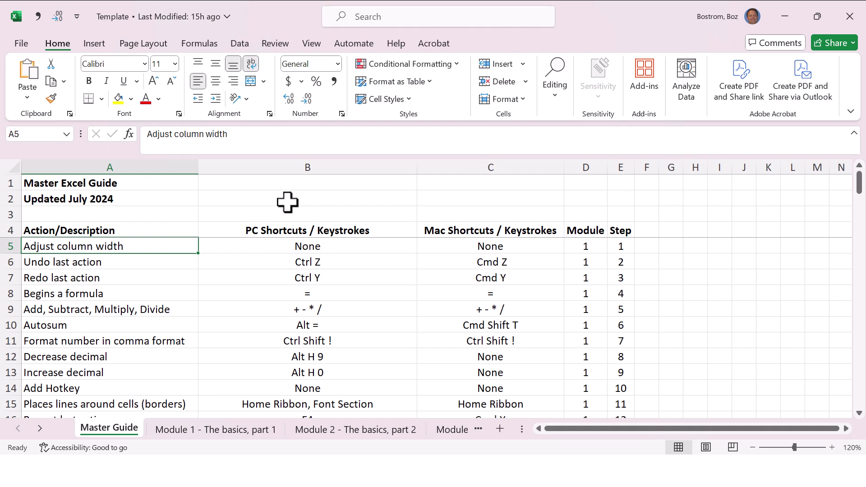
key("Right")
key("Right")
key("Right")
key("Left")
key("Left")
key("Left")
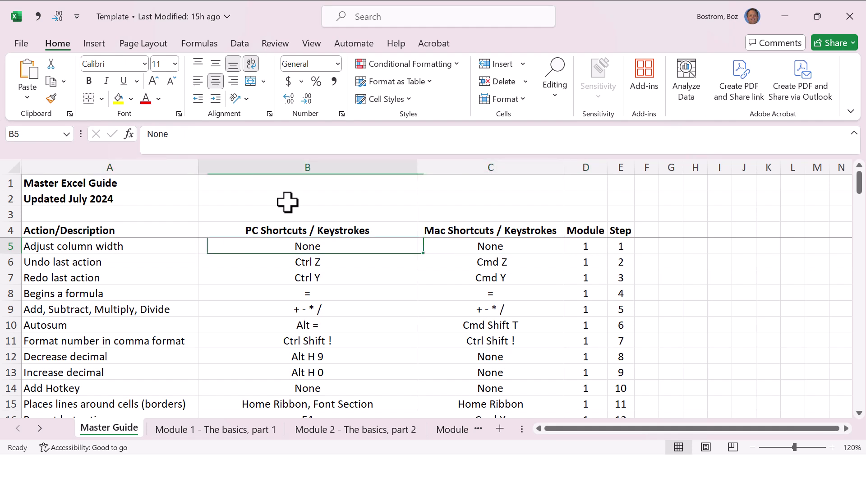
key("End")
key("shift+Down")
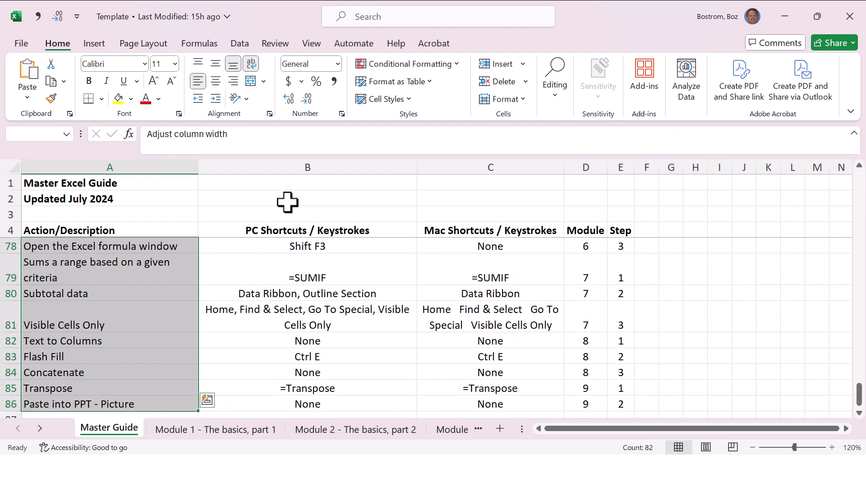
- Examine the Adjust column width entry across its PC shortcut, Mac shortcut, Module and Step columns
key("Up")
key("Down")
key("Down")
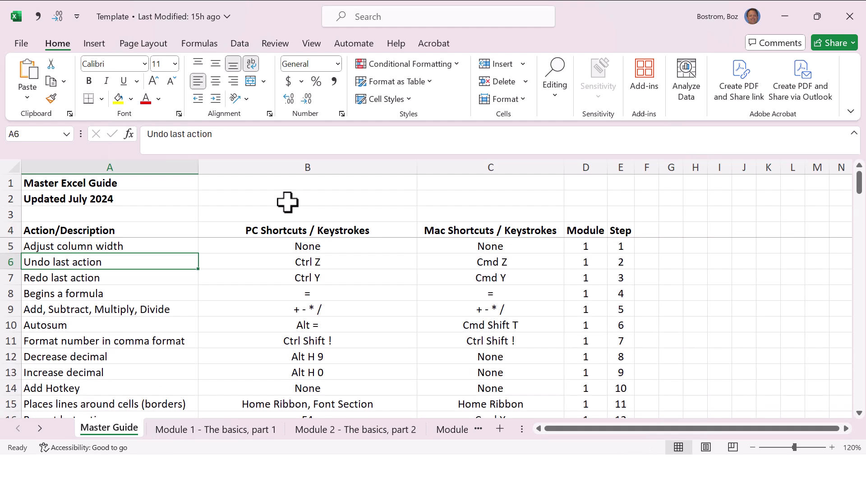
key("Up")
key("Up")
key("Down")
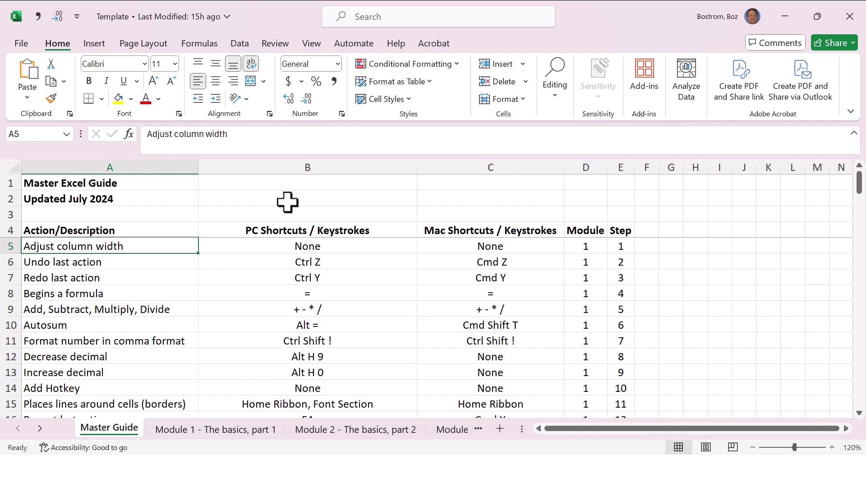
key("Right")
key("Right")
key("Right")
key("Right")
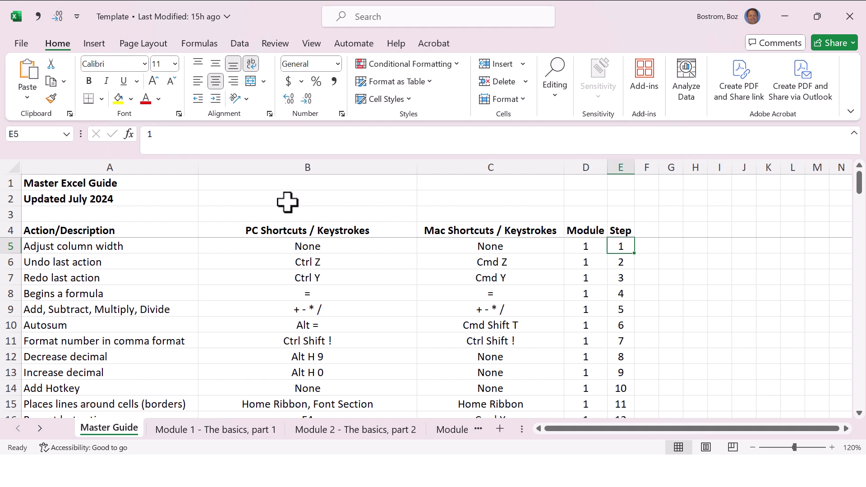
- Check the Module 1 sheet briefly, and read through the module 1 entries by step number in the Master Guide
key("ctrl+Page_Down")
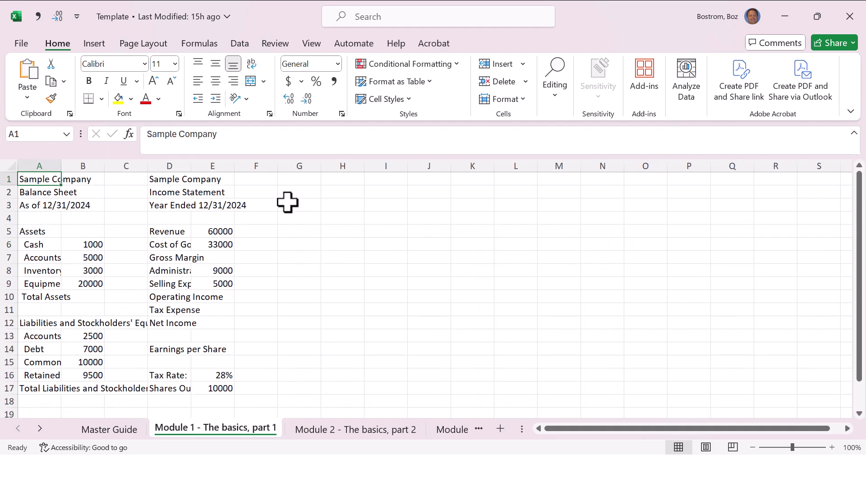
key("ctrl+Page_Up")
key("Down")
key("Down")
key("Down")
key("Down")
key("Down")
key("Down")
key("Down")
key("Down")
key("Down")
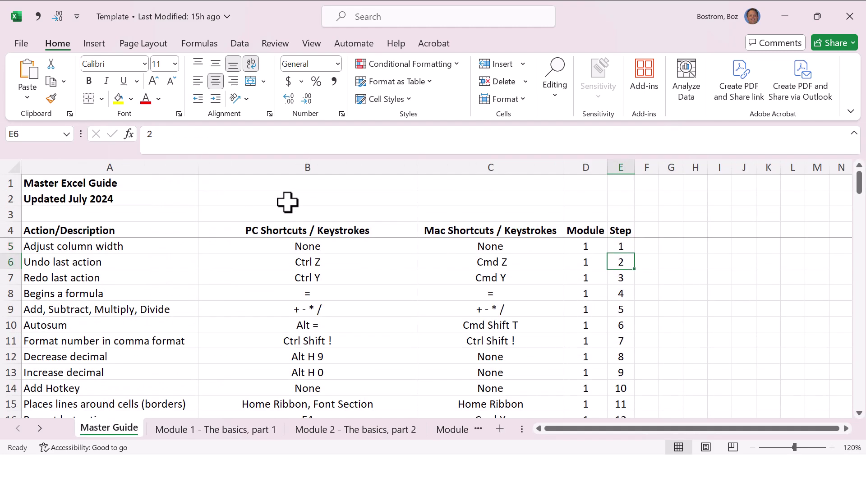
key("Down")
key("Down")
key("Down")
key("Down")
key("Down")
key("Down")
key("Down")
key("Down")
key("Down")
key("Up")
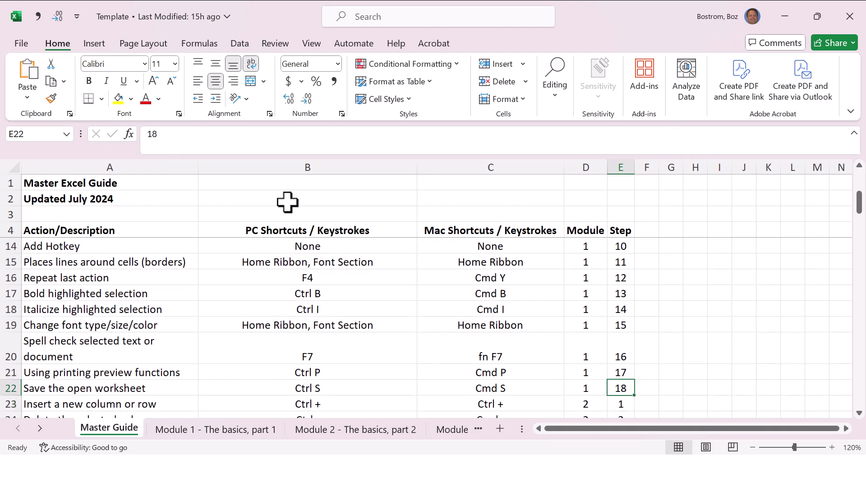
key("Up")
key("Up")
key("Up")
key("Up")
key("Up")
key("Up")
key("Up")
key("Up")
key("Up")
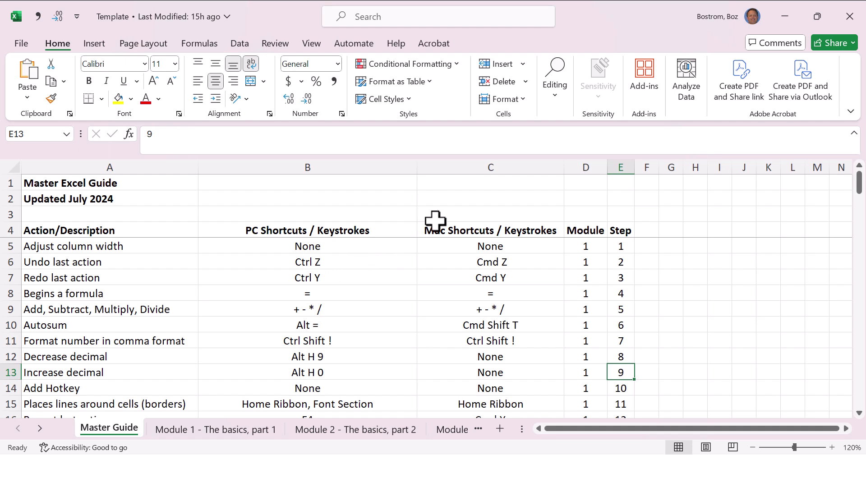
- Select the Adjust column width entry in A5 of the guide, and switch to the Module 1 - The basics, part 1 sheet
left_click_drag(437, 221, 450, 247)
left_click(450, 247)
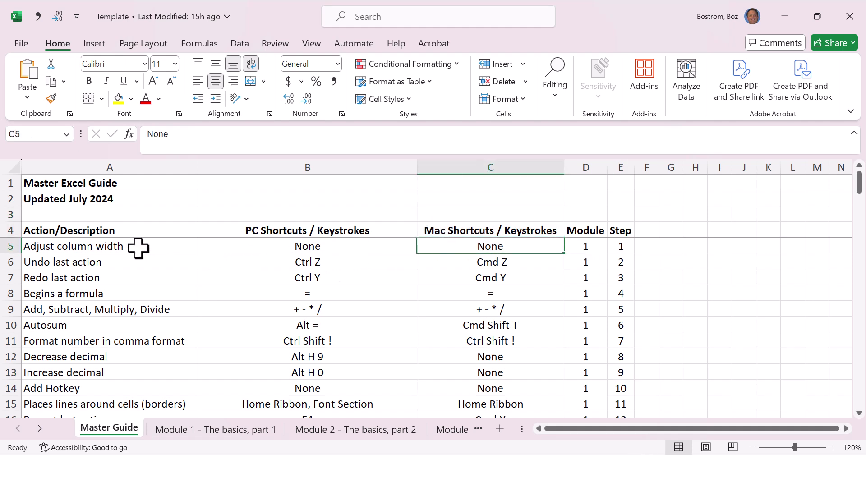
left_click(120, 246)
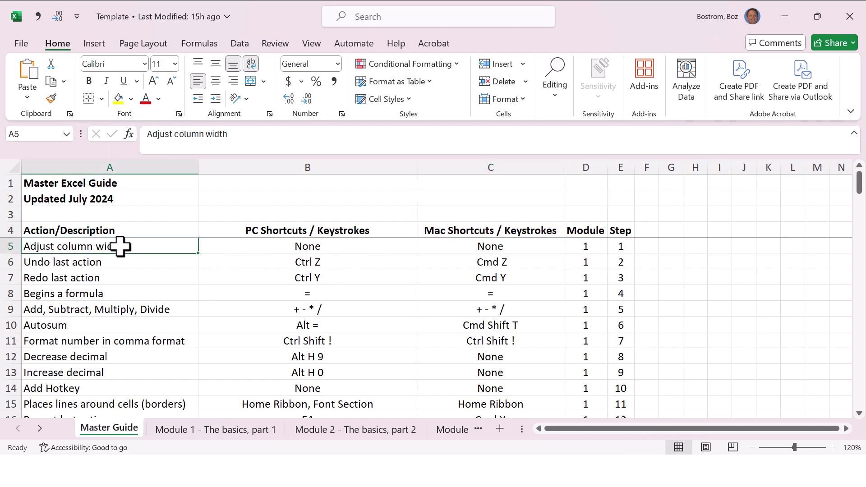
key("ctrl+Page_Down")
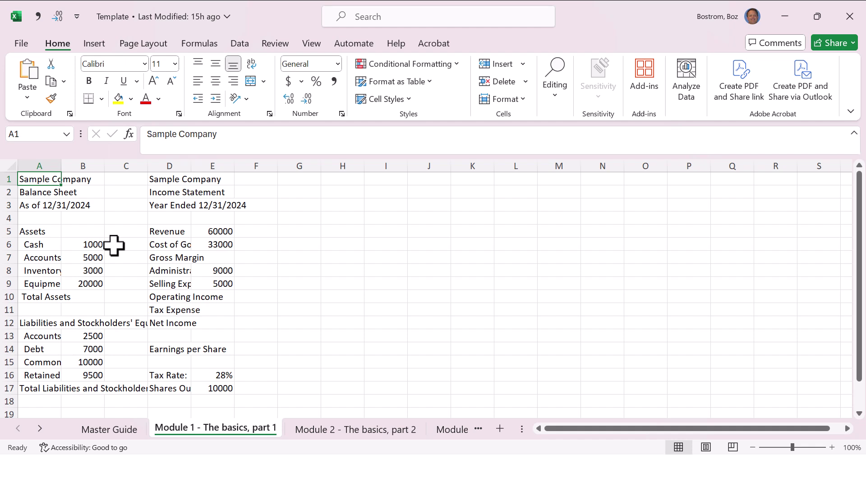
- Examine the balance sheet labels in column A down to the Liabilities and Stockholders' Equity row
key("Down")
key("Down")
key("Down")
key("Down")
key("Down")
key("Down")
key("Down")
key("Down")
key("Down")
key("Down")
key("Down")
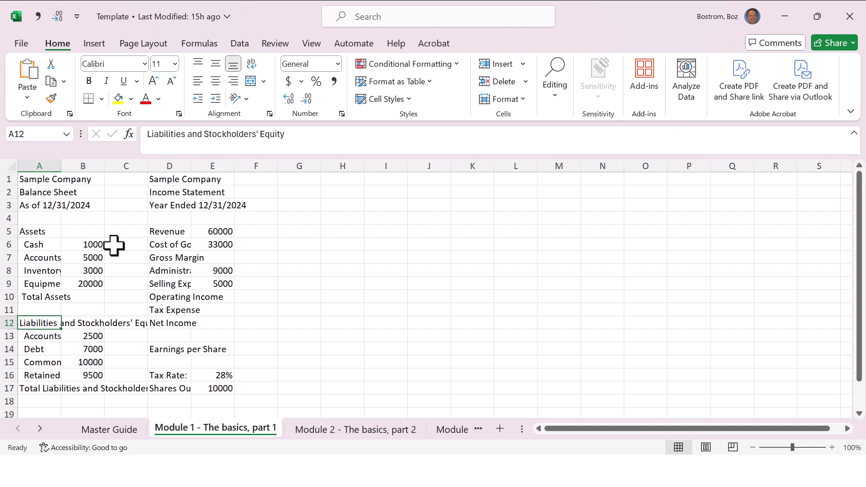
key("Up")
key("Up")
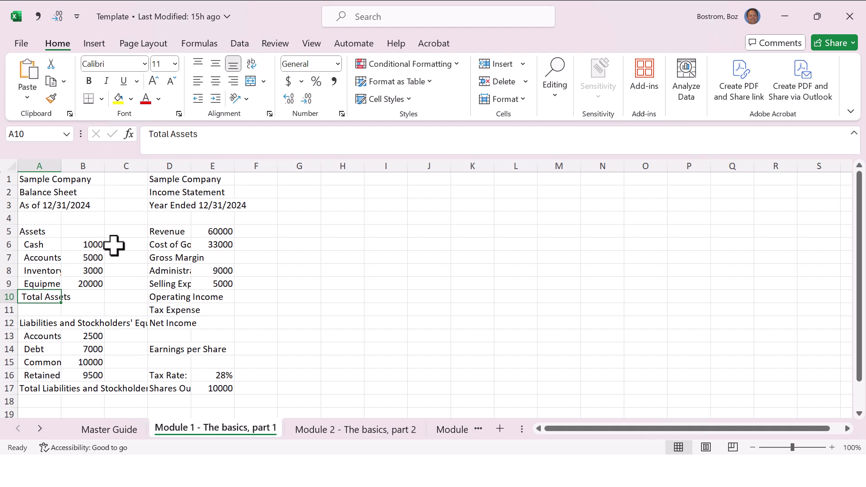
- Try auto-fitting every column of the whole sheet to its contents, and undo the change
left_click(11, 165)
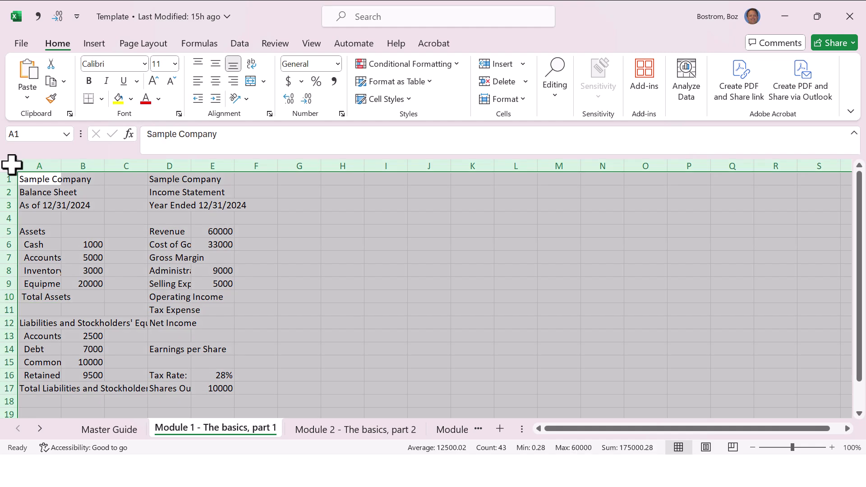
left_click(41, 203)
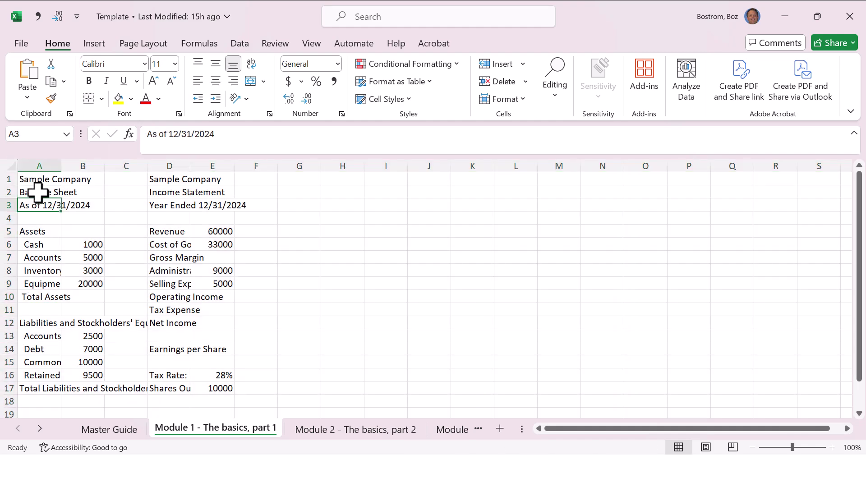
left_click(11, 165)
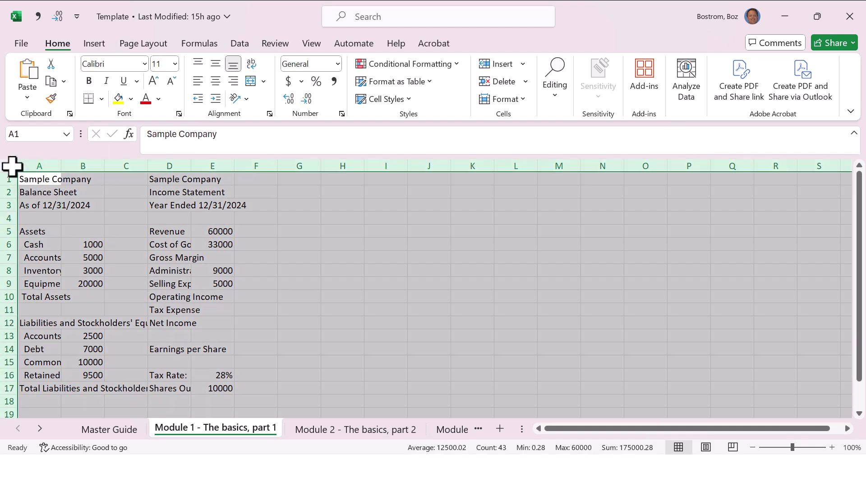
double_click(64, 165)
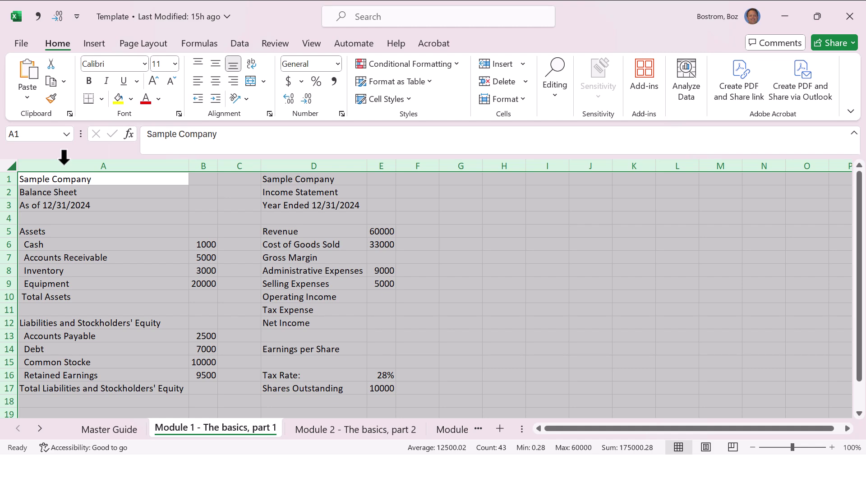
key("ctrl+z")
left_click(109, 218)
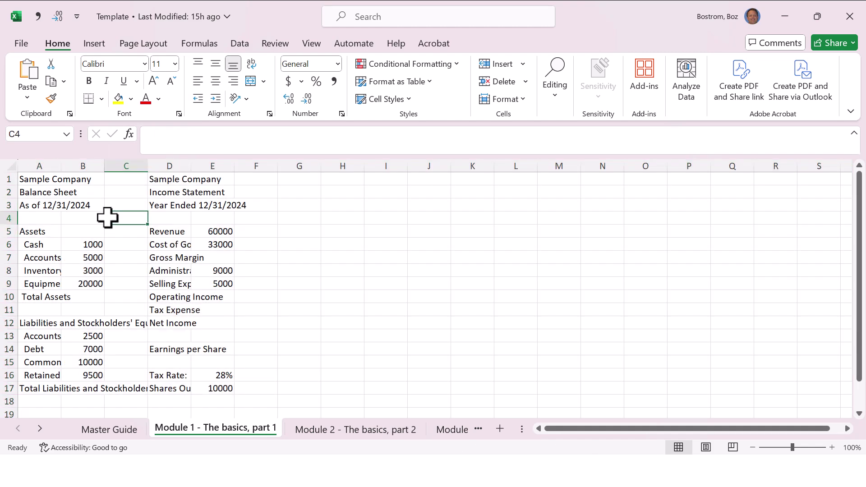
- Select the entire worksheet and auto-fit all column widths to their contents
left_click(10, 165)
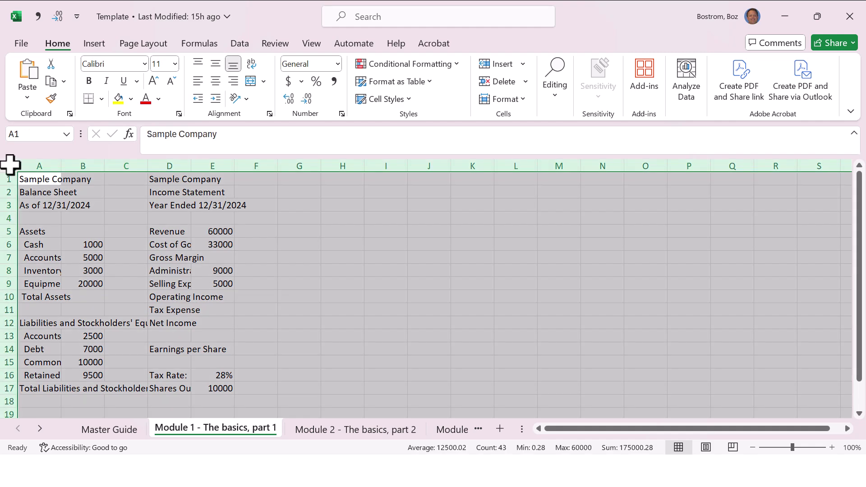
double_click(61, 167)
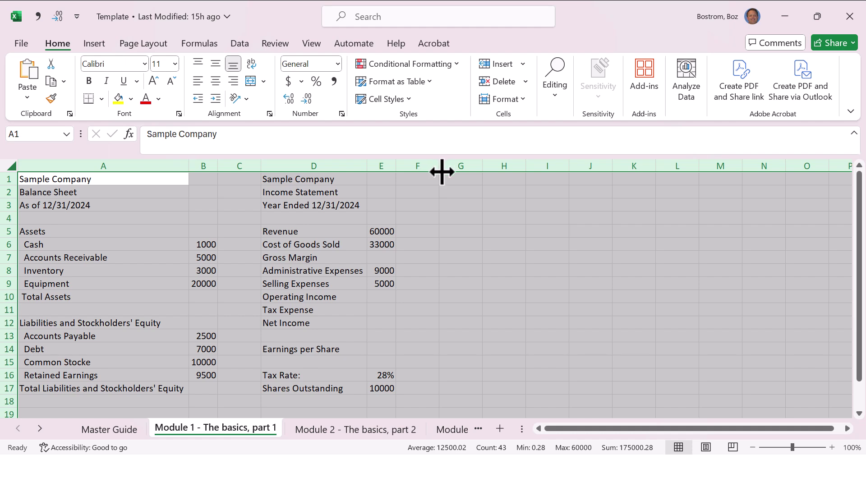
left_click(434, 190)
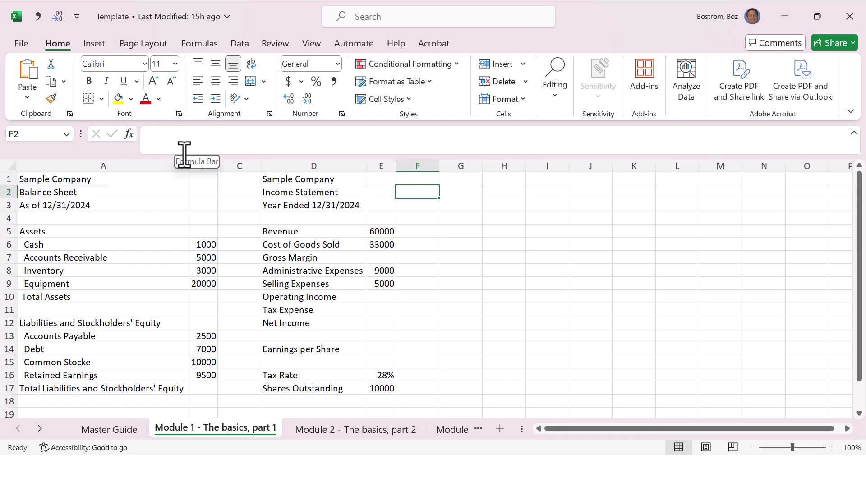
- Resize columns A, B and C by hand, and give columns A through E one uniform, wider width
left_click_drag(188, 171, 153, 168)
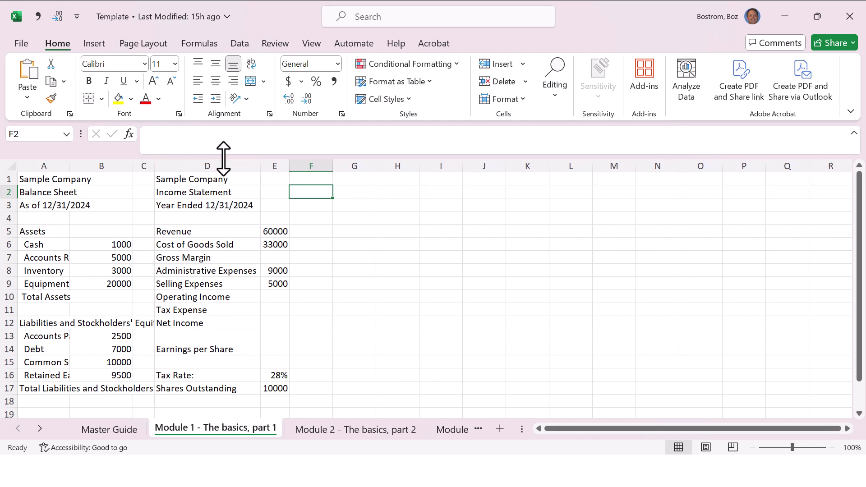
left_click_drag(259, 167, 76, 168)
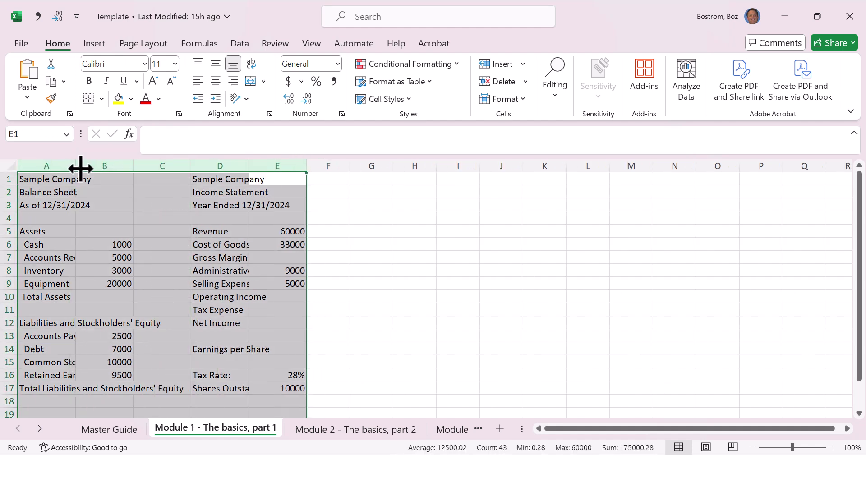
left_click_drag(131, 168, 168, 168)
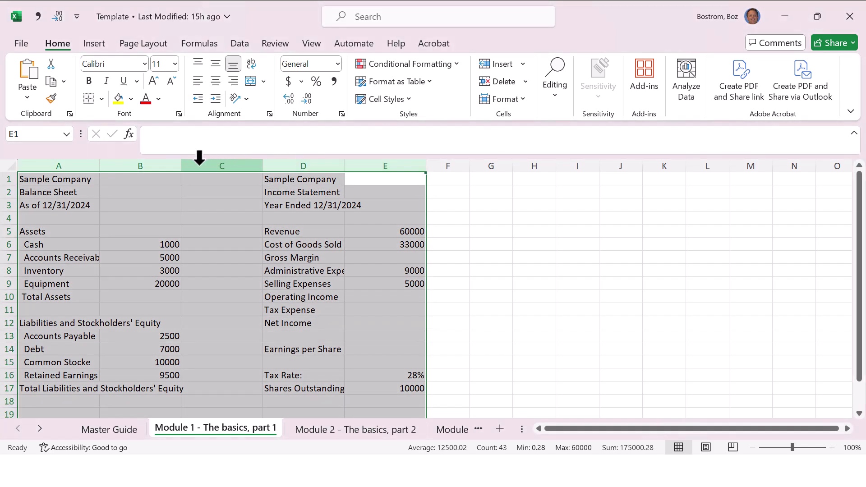
- Narrow columns A through G together to one equal, very small width, undoing an excessive widening first
left_click_drag(72, 165, 144, 207)
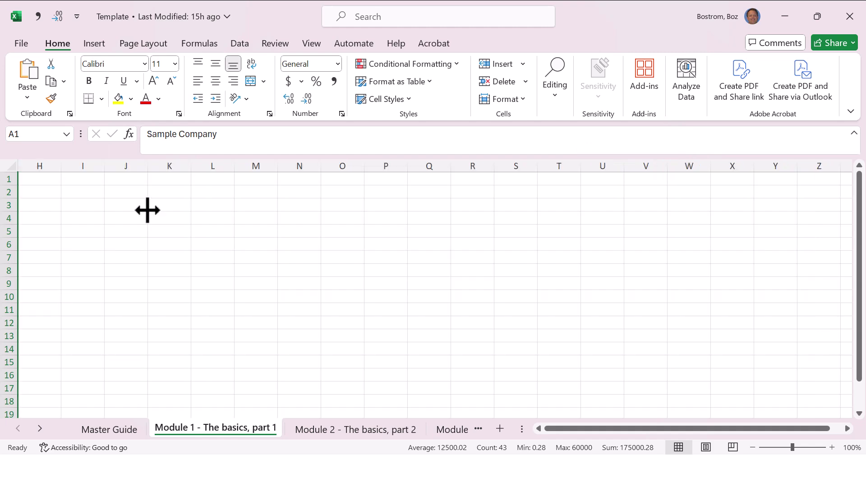
key("ctrl+z")
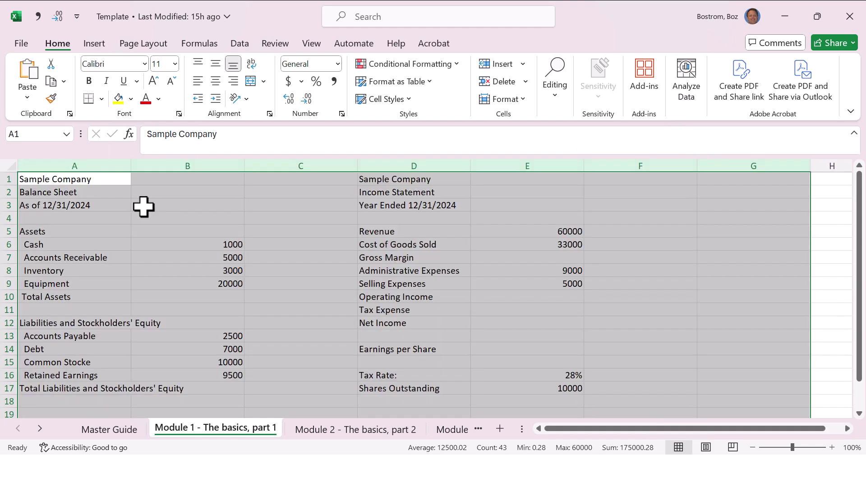
left_click_drag(137, 168, 28, 168)
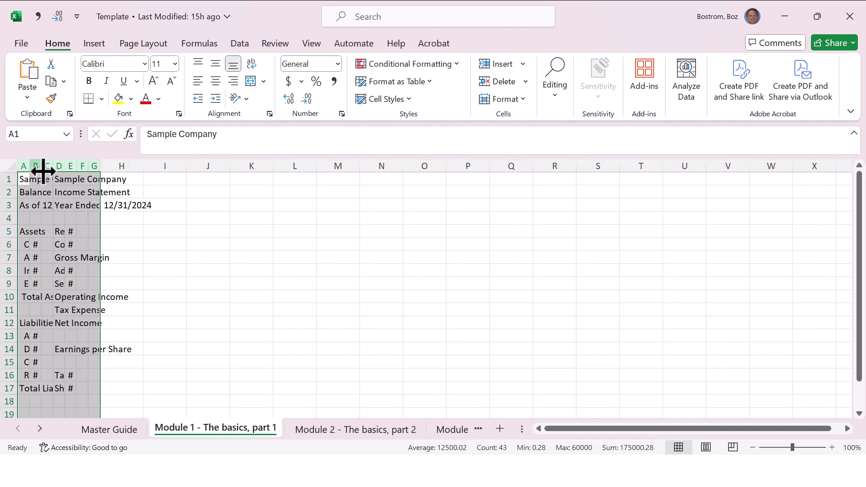
left_click(114, 187)
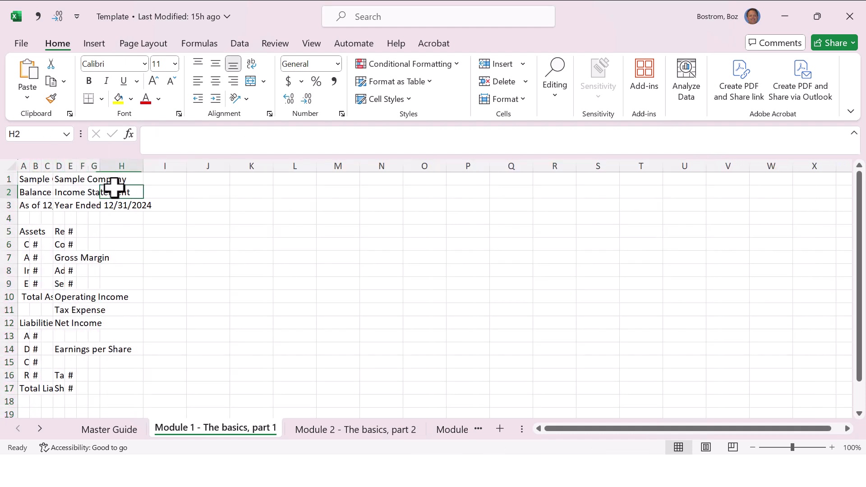
- Set the width of column H to exactly 15 and keep that column selected
left_click(128, 162)
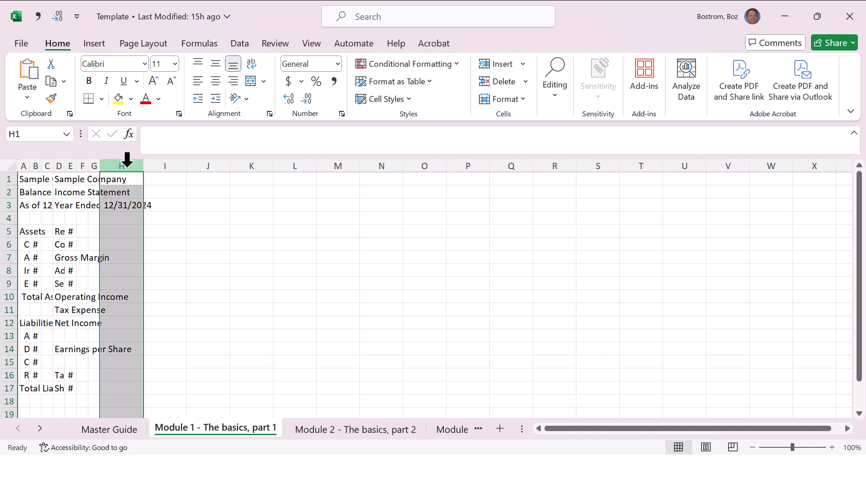
right_click(128, 163)
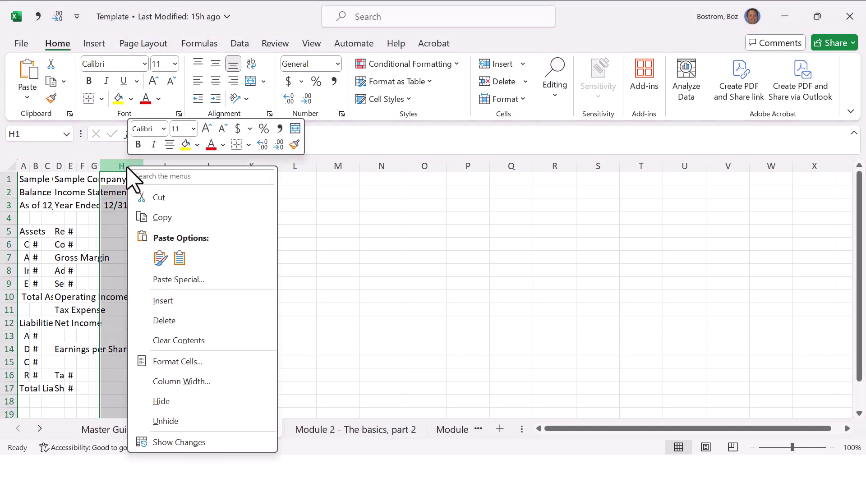
left_click(182, 381)
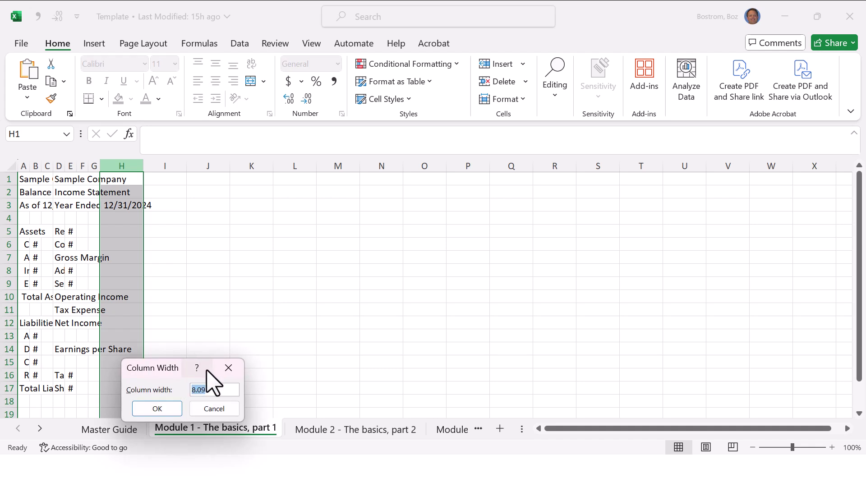
type("15")
key("Return")
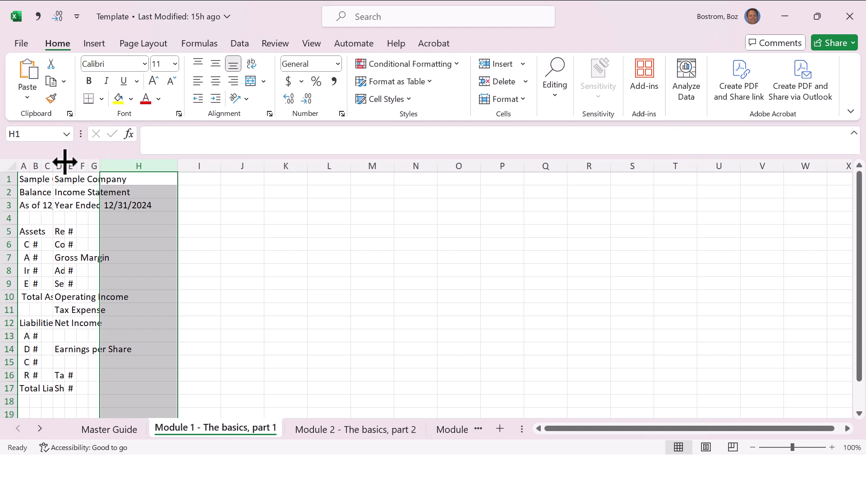
left_click_drag(24, 165, 94, 165)
left_click(141, 165)
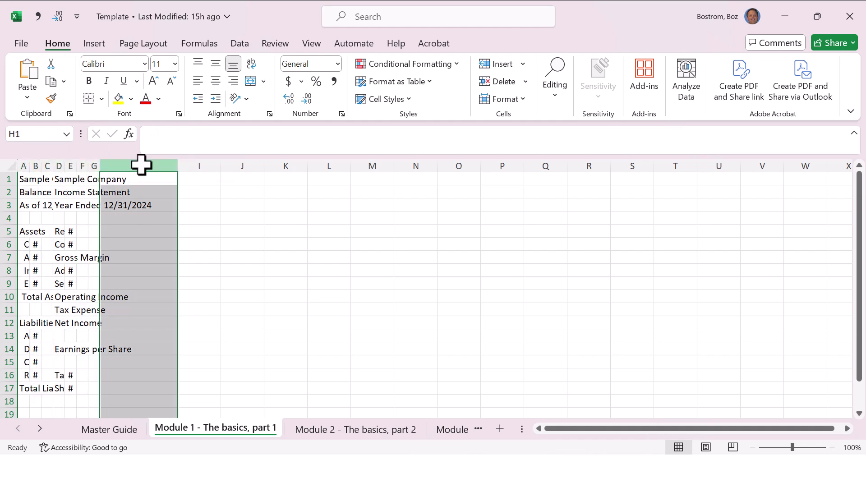
- Set the width of column H to exactly 20
right_click(140, 162)
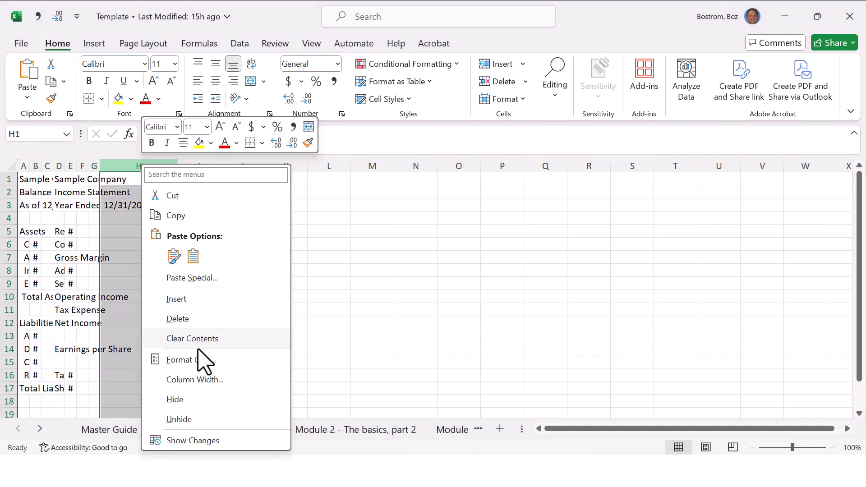
left_click(198, 380)
type("20")
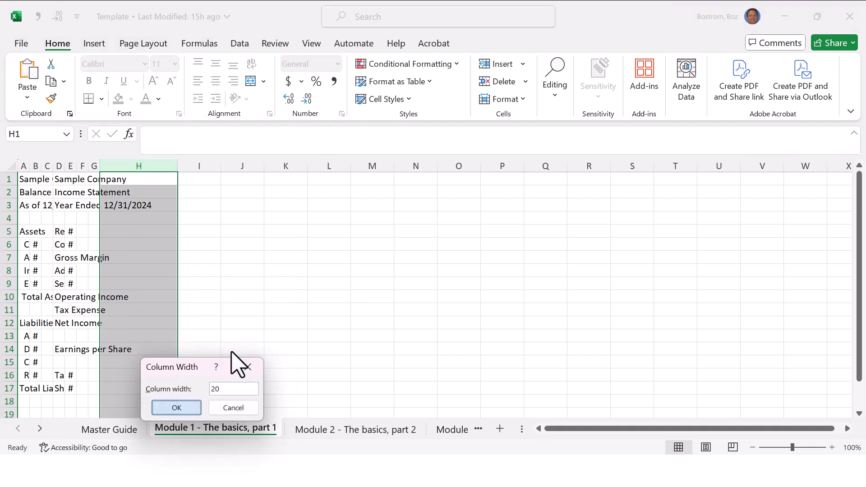
key("Return")
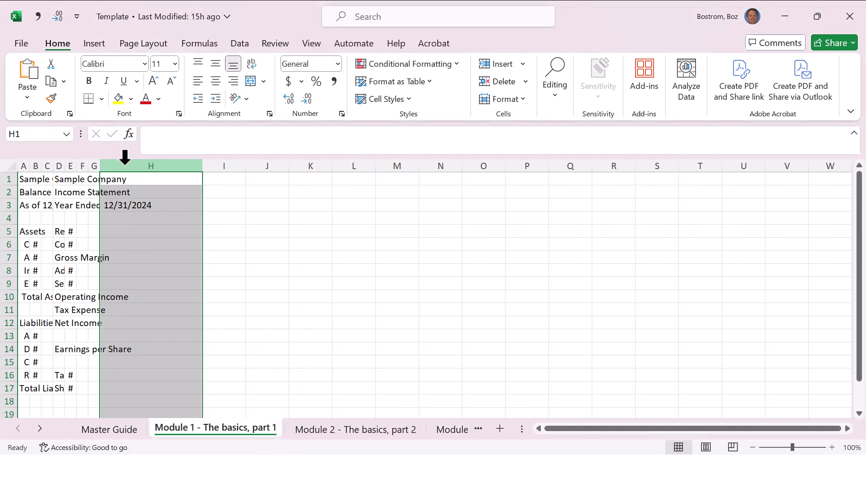
- Give columns A through H the same exact width of 20 and deselect them
left_click_drag(125, 163, 39, 165)
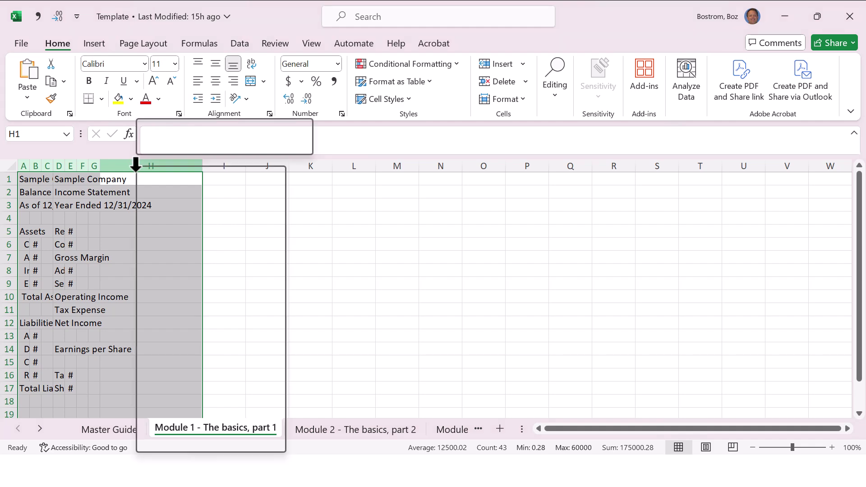
left_click(184, 381)
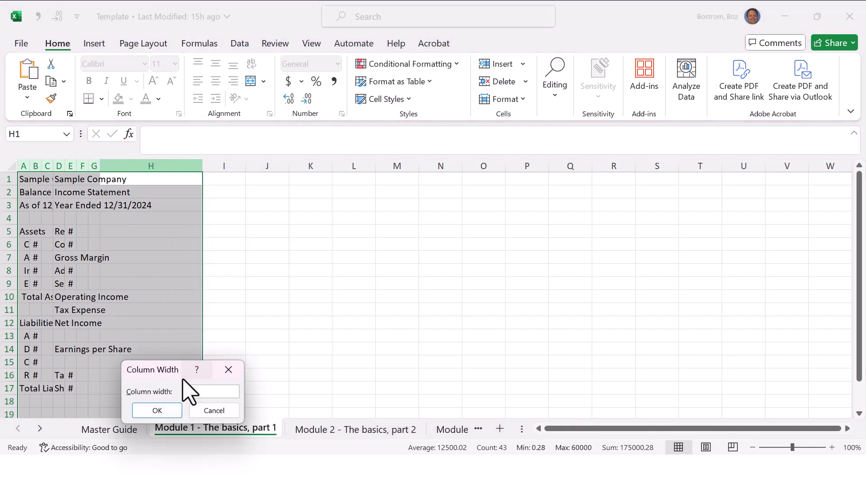
type("20")
key("Return")
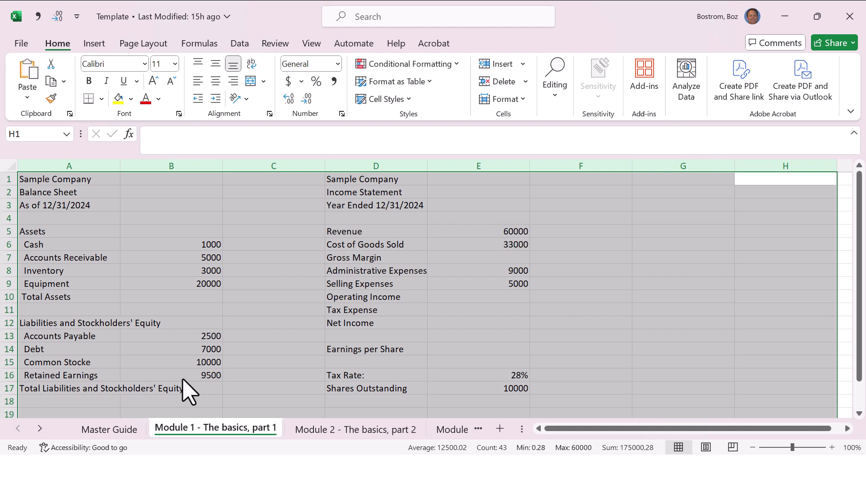
left_click(183, 380)
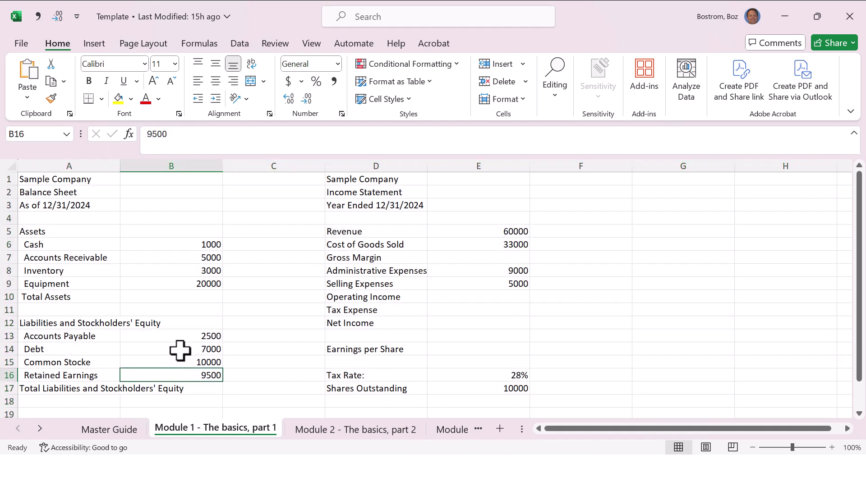
- Auto-fit all worksheet columns to their contents, and narrow the empty spacer column C by hand
left_click(8, 166)
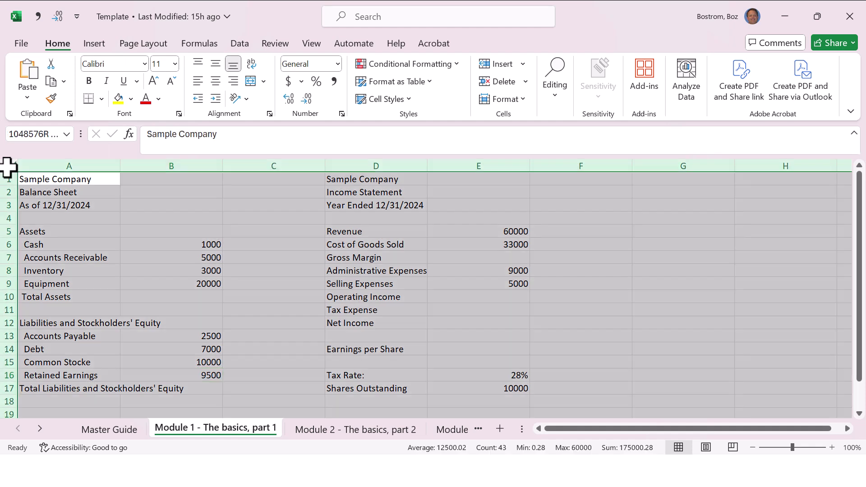
double_click(120, 166)
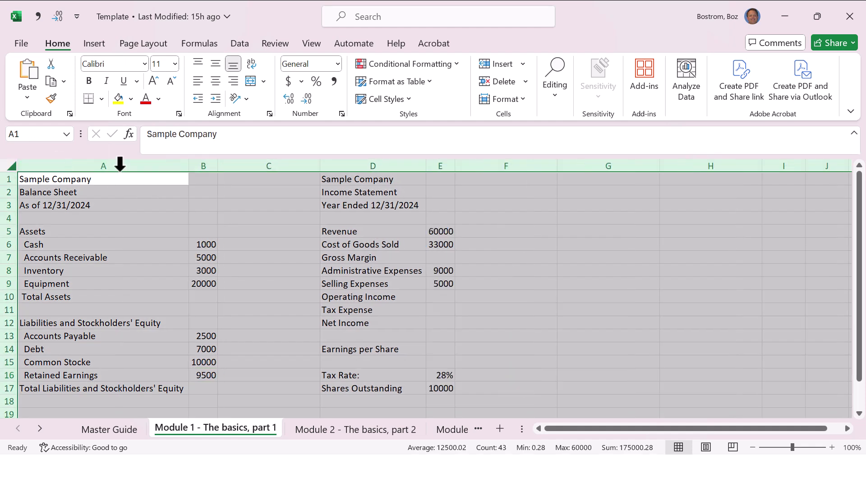
left_click(250, 218)
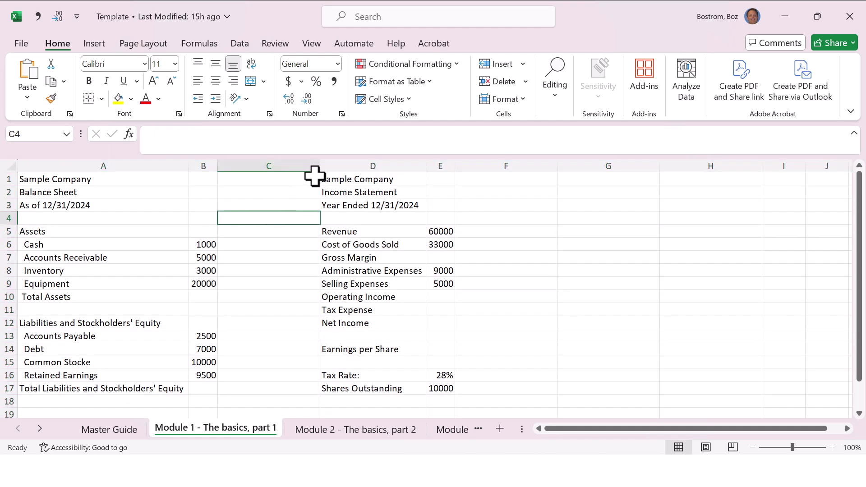
left_click_drag(319, 171, 245, 166)
left_click(257, 177)
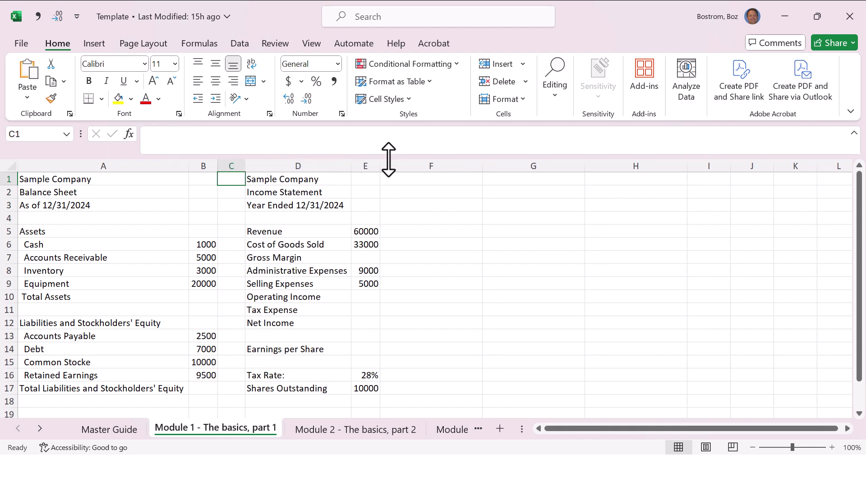
- Widen column E by hand and auto-fit it back to its contents, doing this twice
left_click_drag(380, 166, 436, 160)
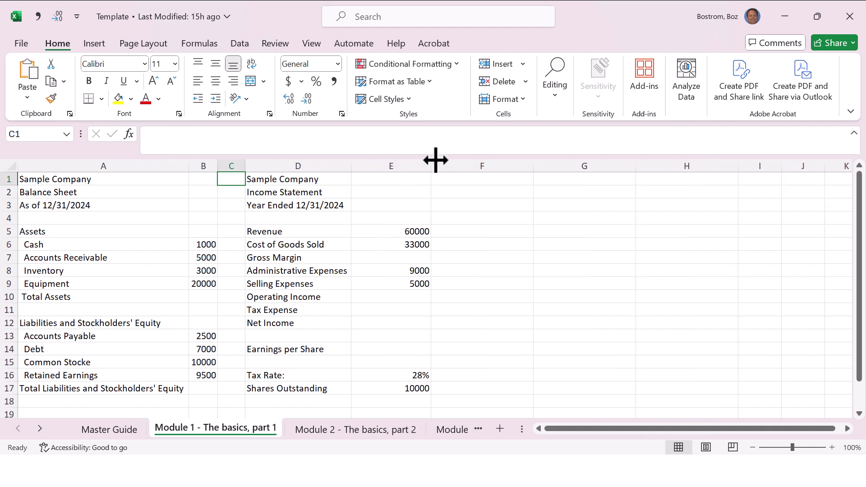
double_click(434, 161)
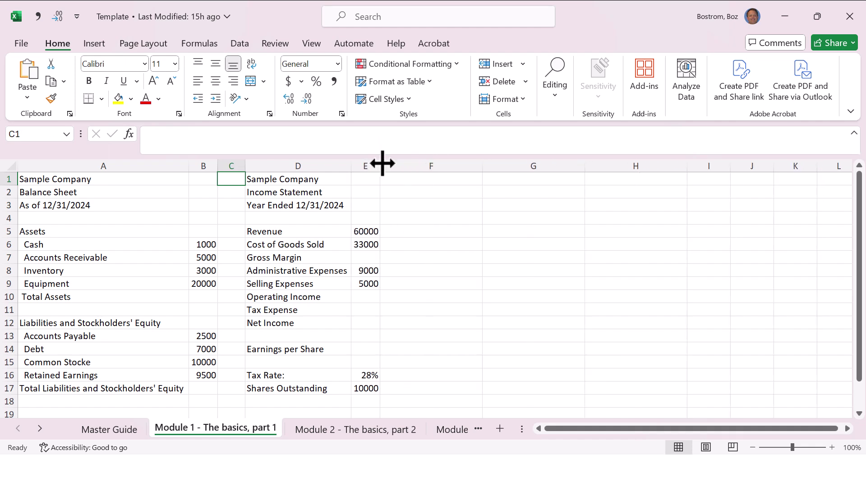
left_click_drag(383, 163, 431, 161)
left_click(394, 160)
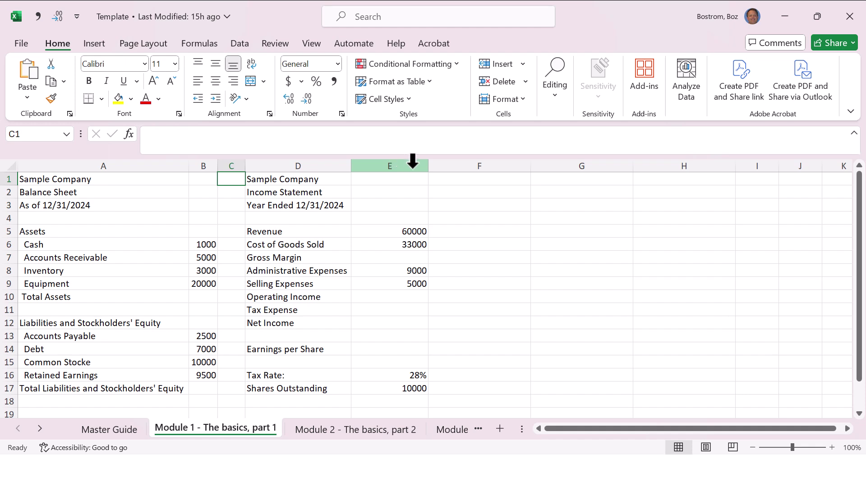
double_click(428, 166)
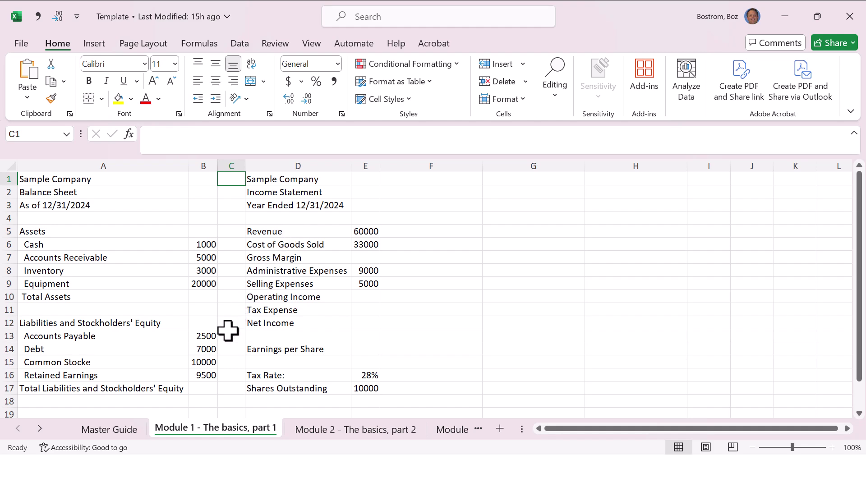
- Highlight the undo and redo shortcut rows, 6 and 7, in the Master Guide sheet and return to the Module 1 sheet
left_click(109, 429)
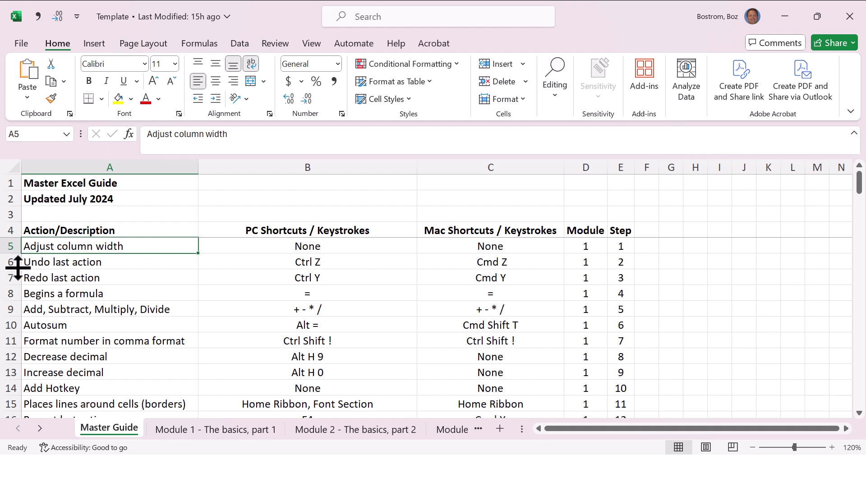
left_click_drag(15, 265, 16, 277)
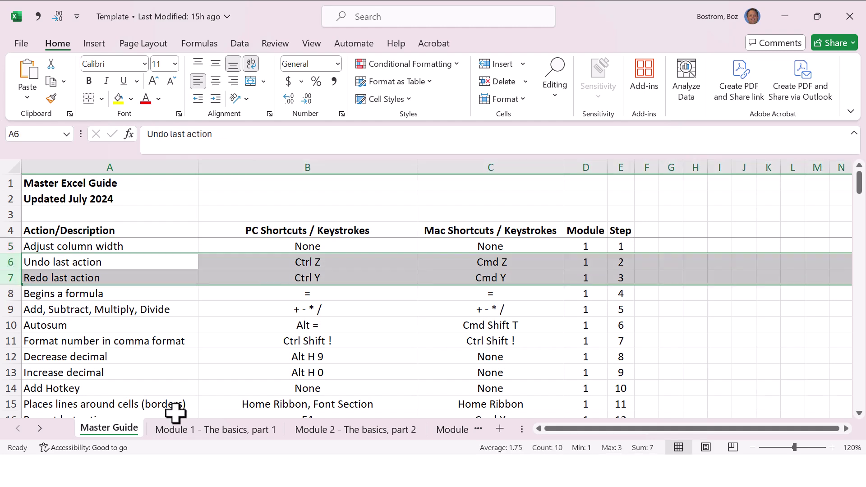
left_click(183, 429)
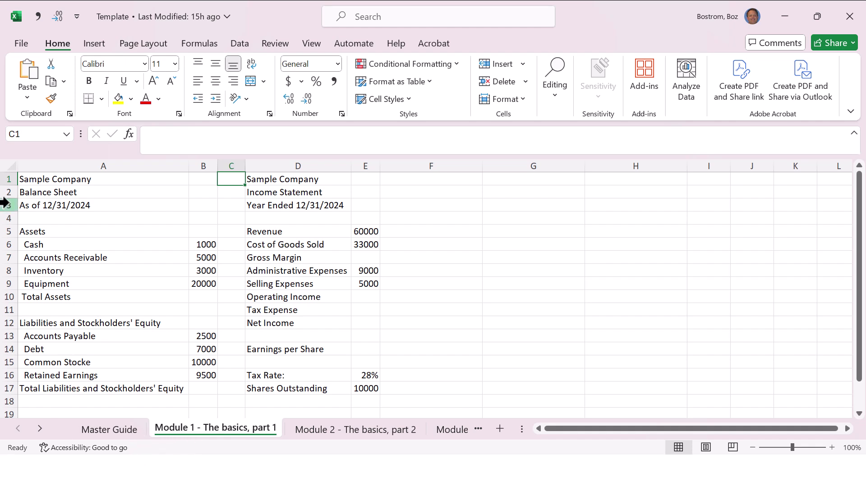
- Select the entire Module 1 worksheet and narrow all its columns together to one uniform width
left_click(13, 164)
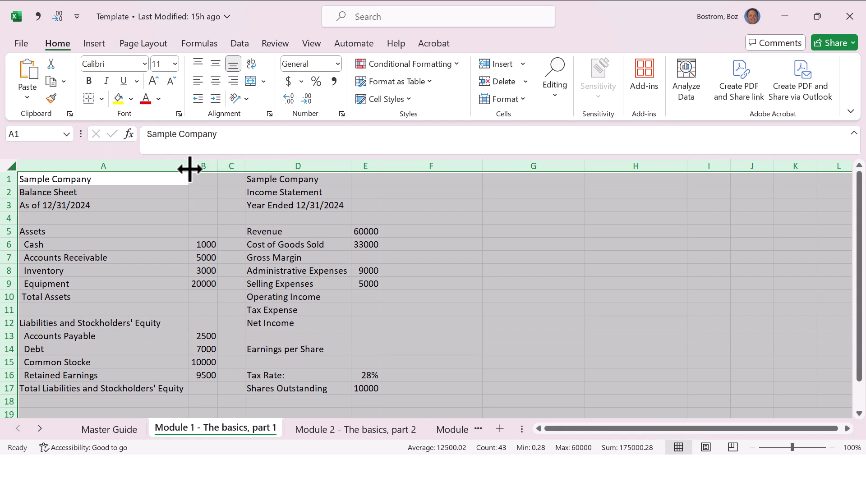
left_click_drag(190, 169, 52, 163)
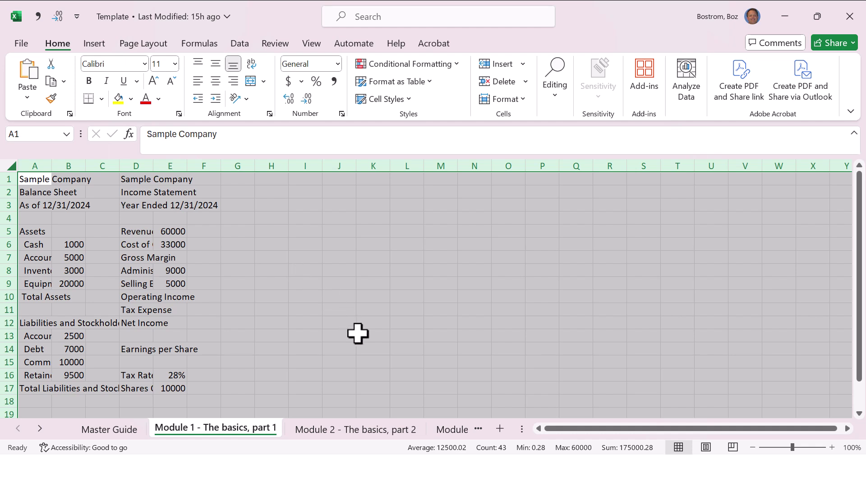
- Undo the column width changes one after another, back to the sheet's original uniform widths
key("alt+h")
key("o")
key("i")
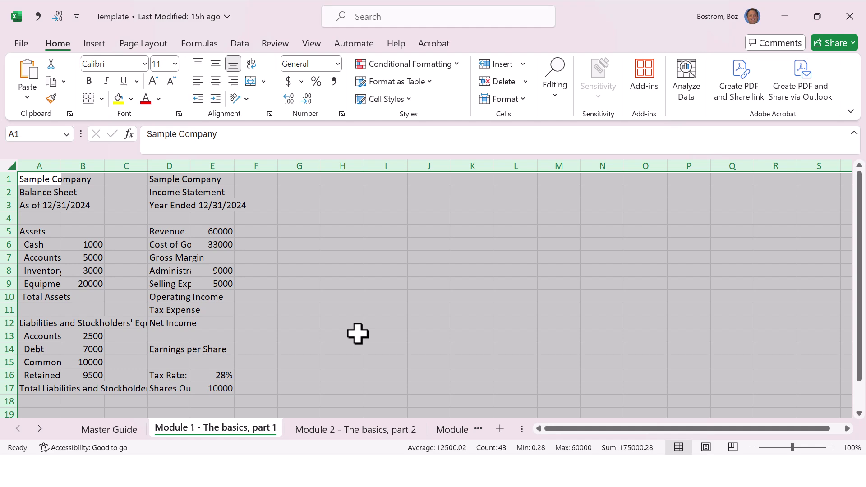
- Redo the undone column width changes one after another, up to the narrow uniform width across the whole sheet
key("alt+h")
key("o")
key("i")
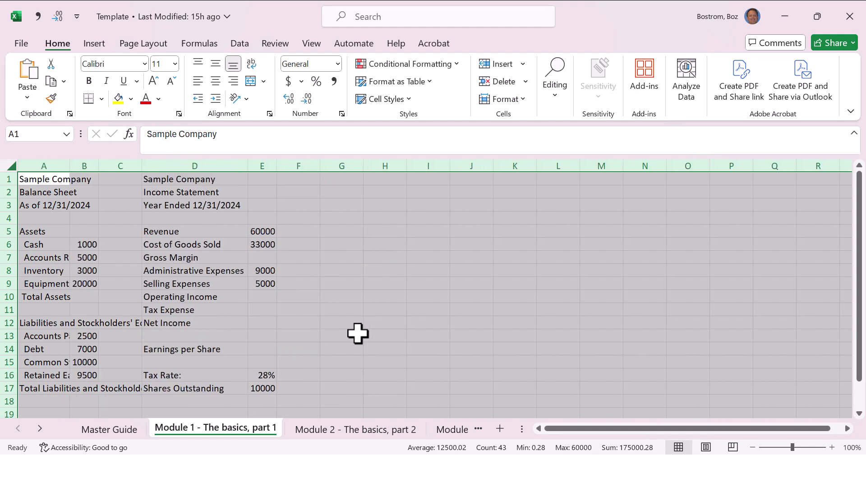
key("ctrl+z")
key("ctrl+z")
key("ctrl+z")
key("ctrl+z")
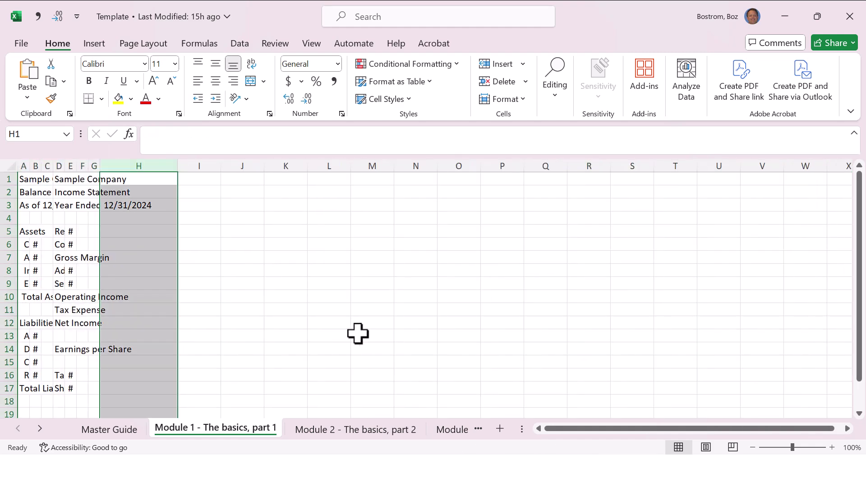
key("ctrl+z")
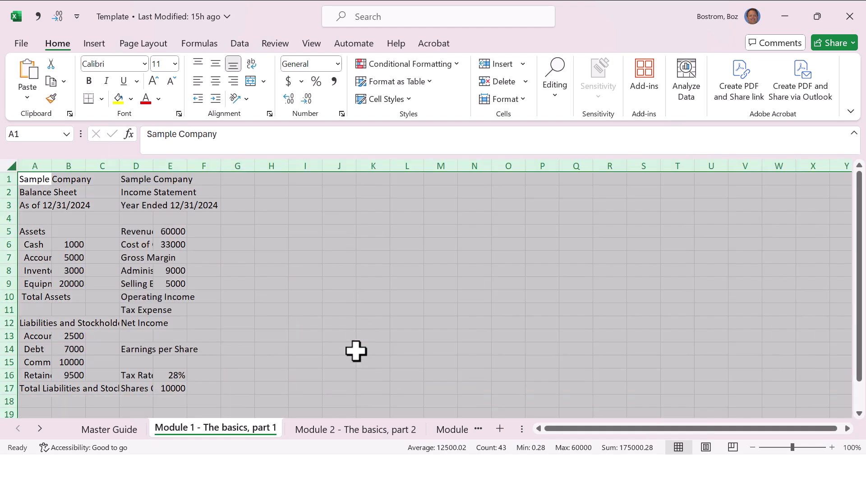
- Select the entire worksheet and auto-fit the filled columns to the widths of their contents
left_click(256, 278)
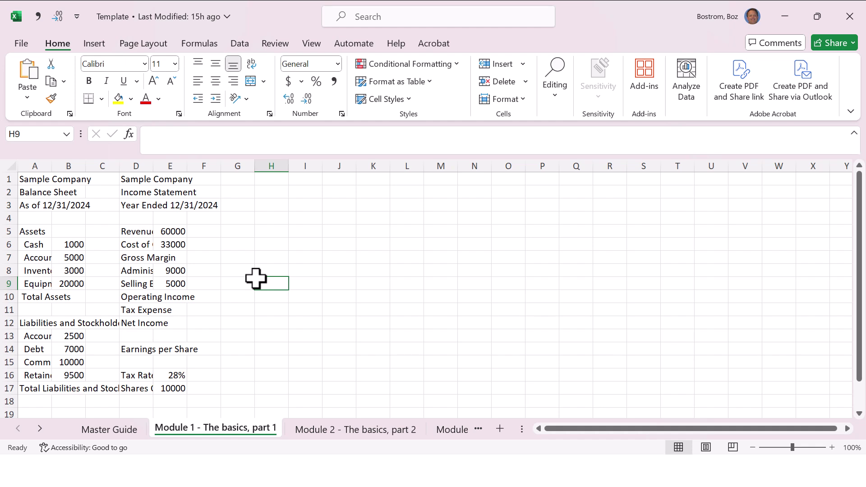
left_click(240, 219)
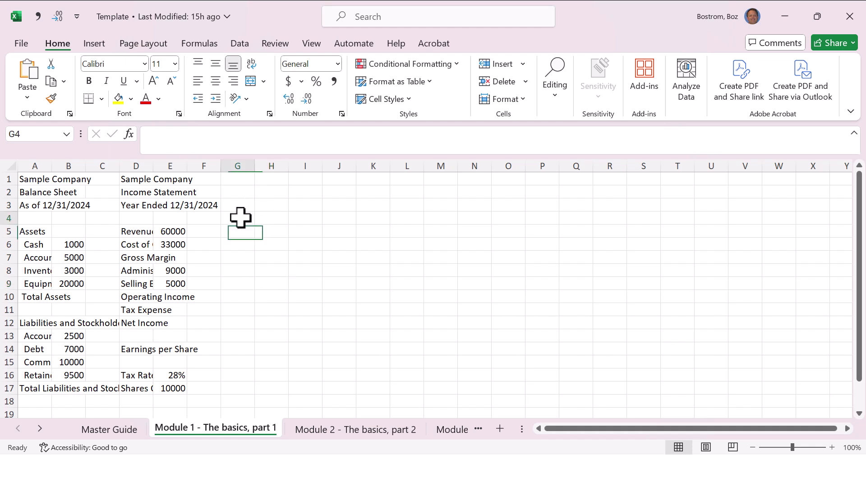
left_click(11, 167)
double_click(58, 167)
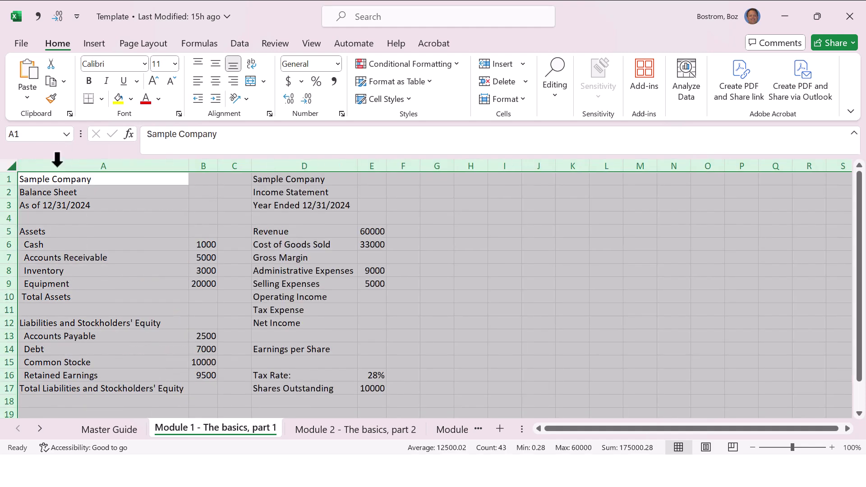
- Highlight the "Begins a formula" row in the Master Guide sheet and return to the Module 1 sheet
left_click(106, 429)
left_click(10, 294)
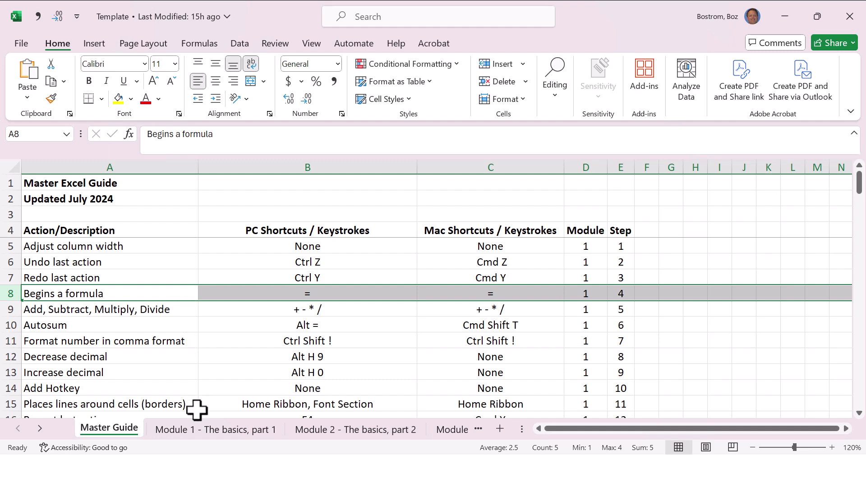
left_click(201, 430)
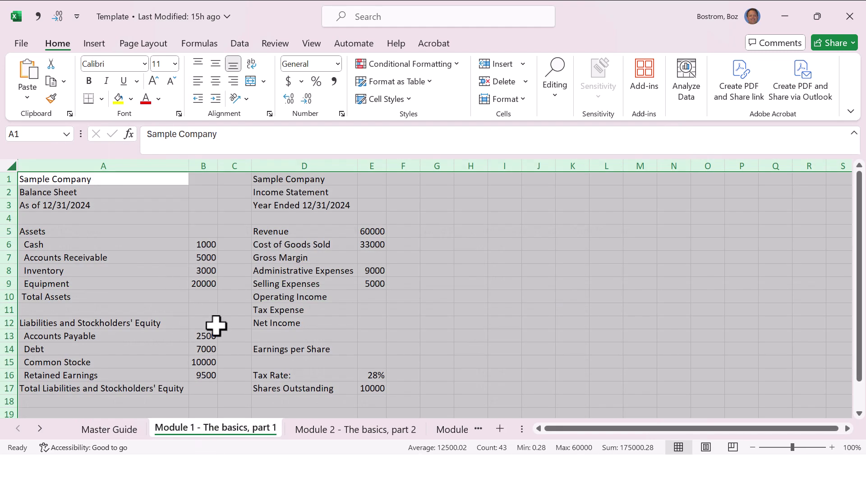
- Practise totalling the asset values in Total Assets cell B10 with AutoSum, clearing the cell after each of two attempts
left_click(207, 298)
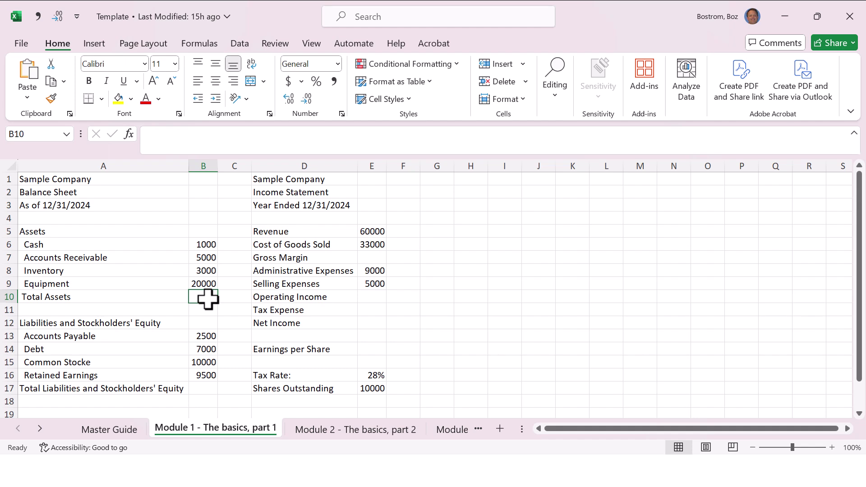
key("alt+equal")
key("Return")
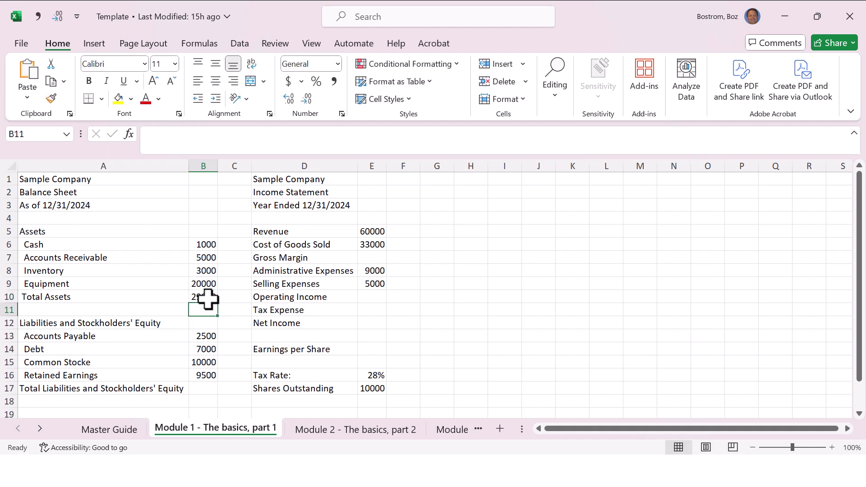
left_click(208, 298)
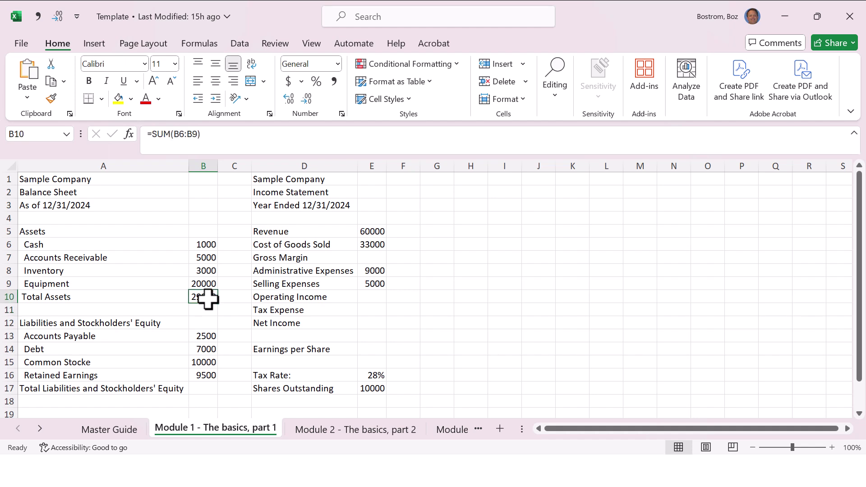
key("Delete")
key("alt+equal")
key("Return")
left_click(208, 297)
key("Delete")
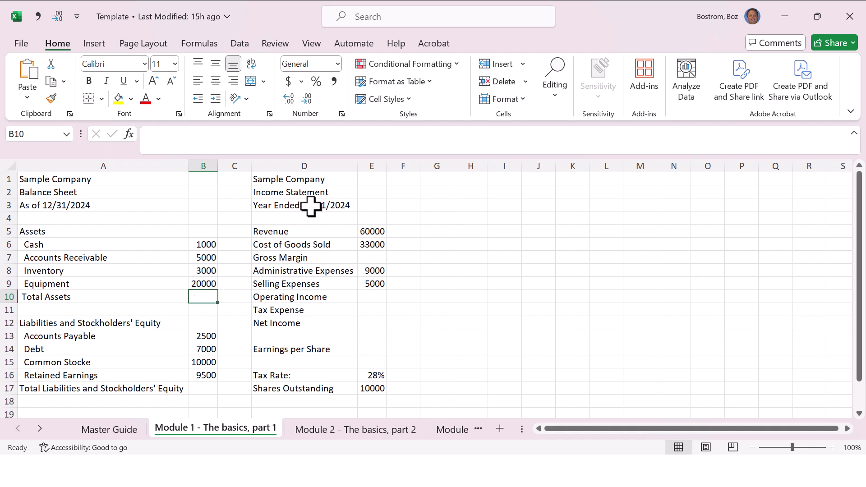
- Enter =SUM(B6:B9) in Total Assets cell B10 with AutoSum and reselect the cell
key("alt+equal")
key("Return")
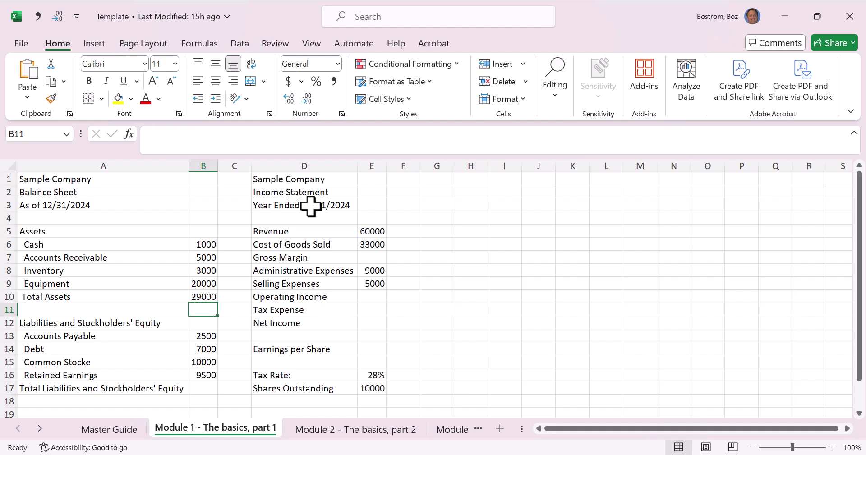
key("Up")
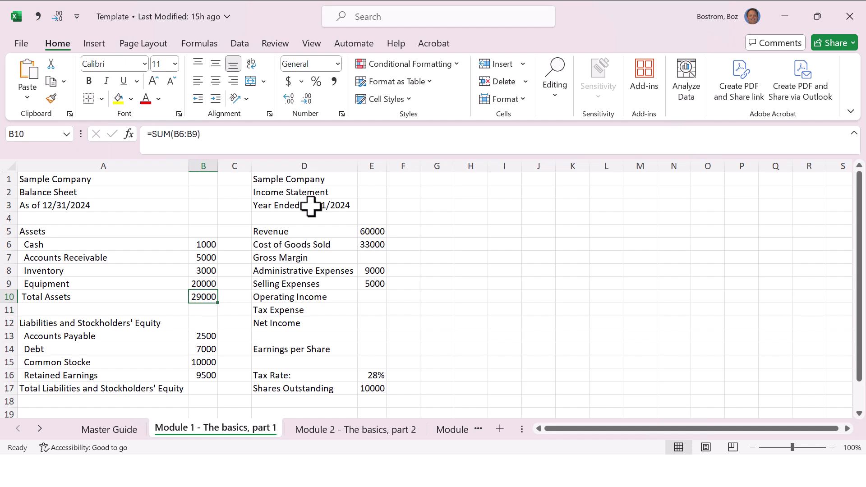
- Clear Total Assets cell B10 and re-enter =SUM(B6:B9) there with AutoSum
left_click(179, 112)
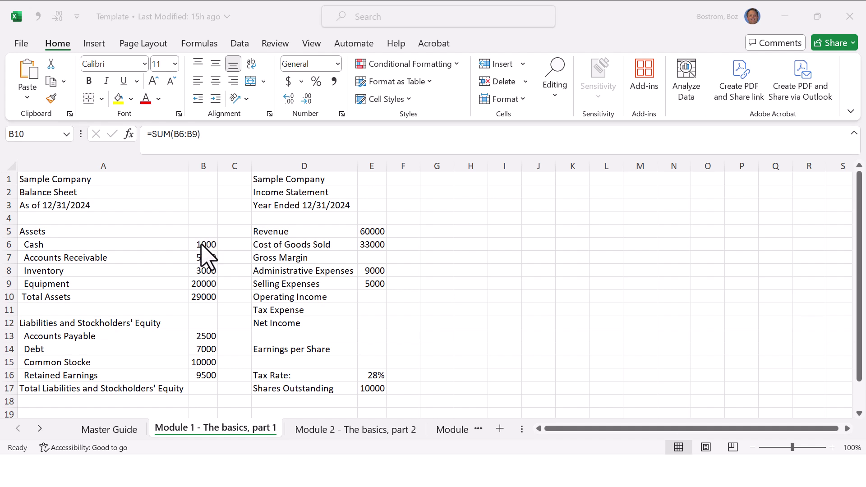
left_click(200, 295)
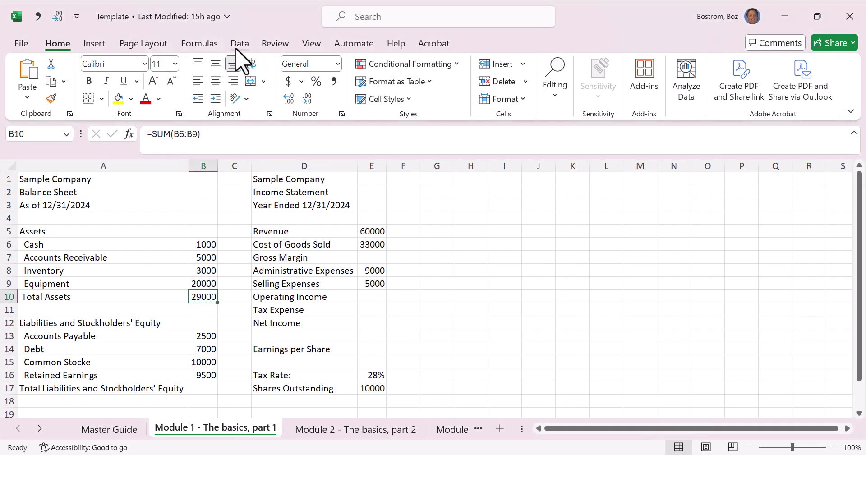
left_click(203, 45)
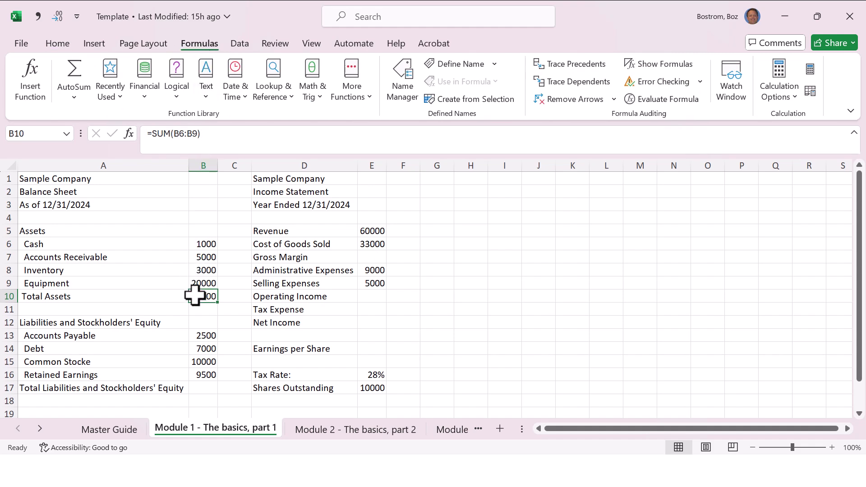
key("Delete")
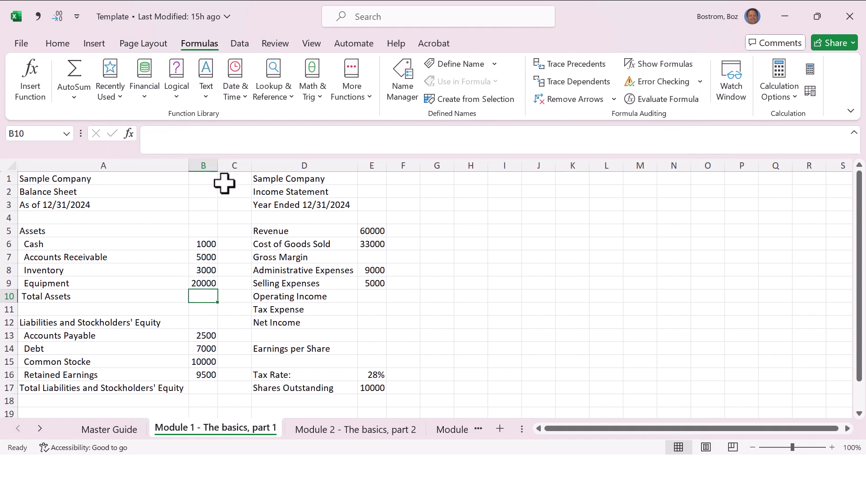
left_click(78, 81)
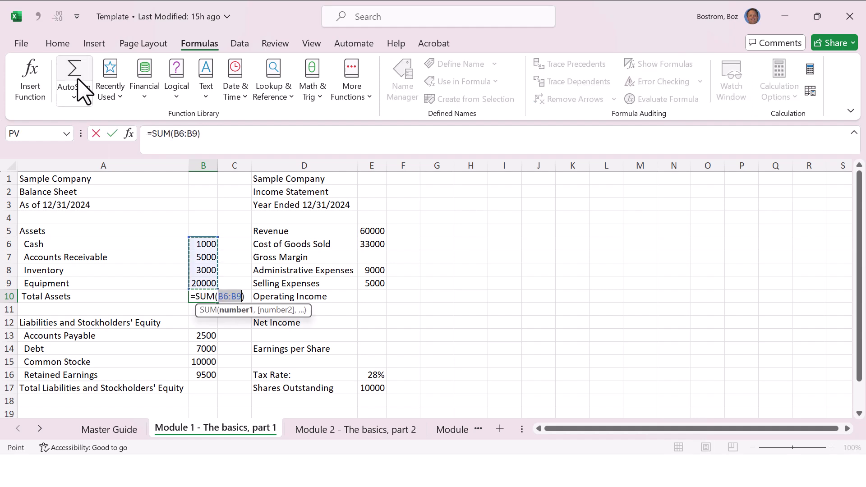
key("Return")
key("Up")
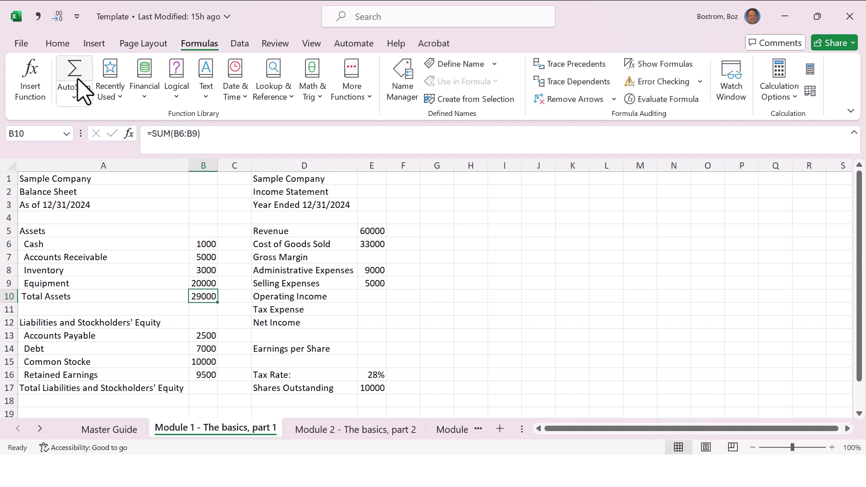
- Repeat the AutoSum of the asset values in the emptied cell B10, and clear the cell again
key("Delete")
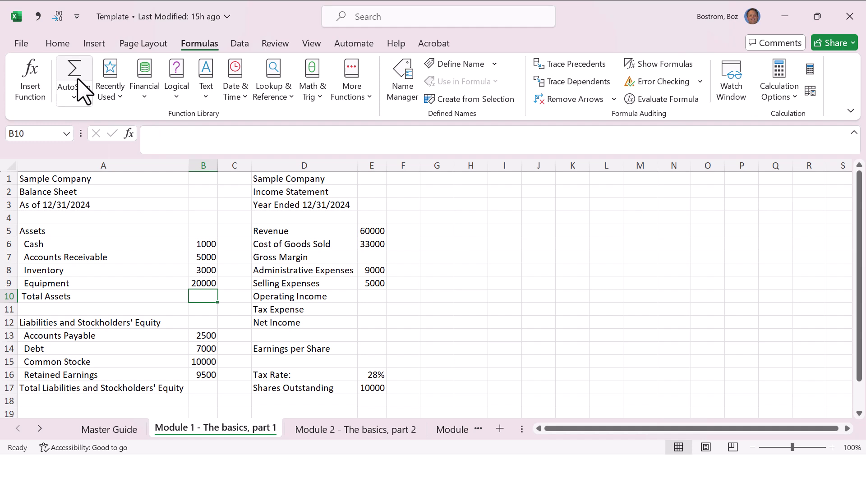
left_click(78, 81)
key("Return")
key("Up")
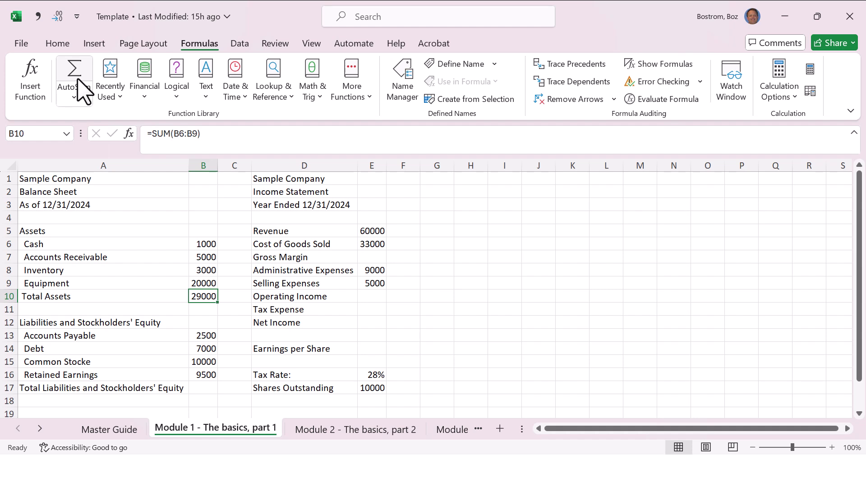
key("Delete")
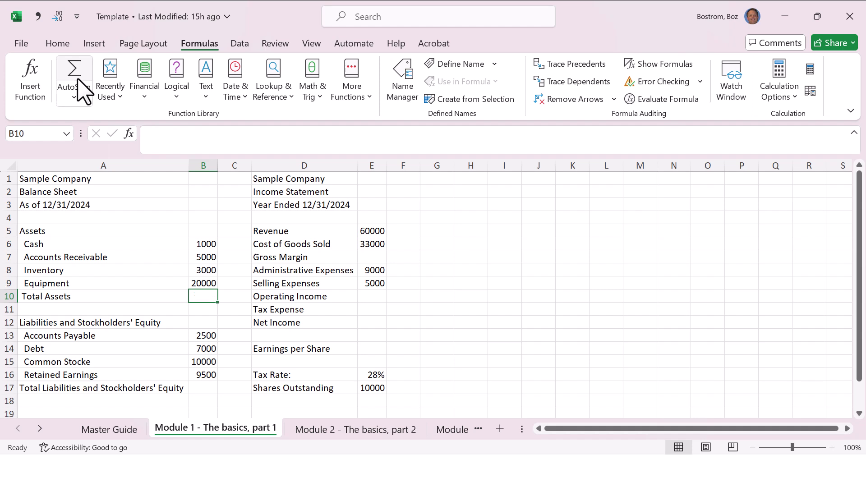
- Enter =B6+B7+B8+B9 in Total Assets cell B10 by adding the asset cells one by one, and reselect the cell
type("=")
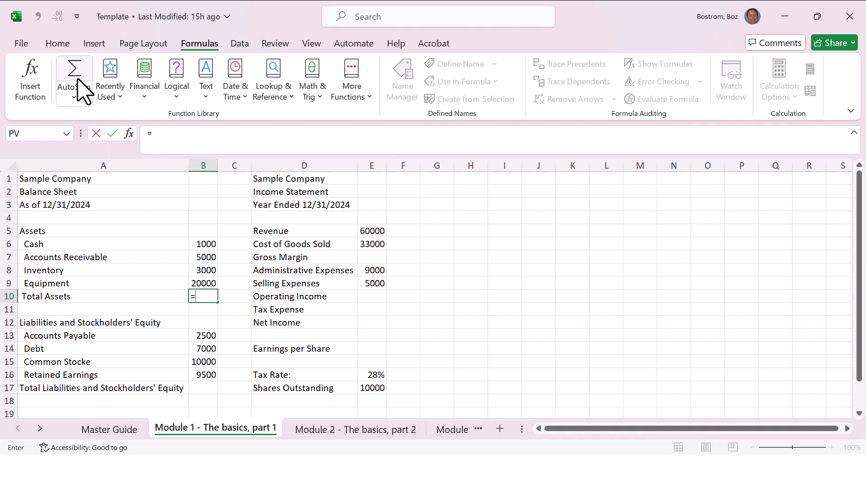
key("Up")
key("Up")
key("Up")
key("Up")
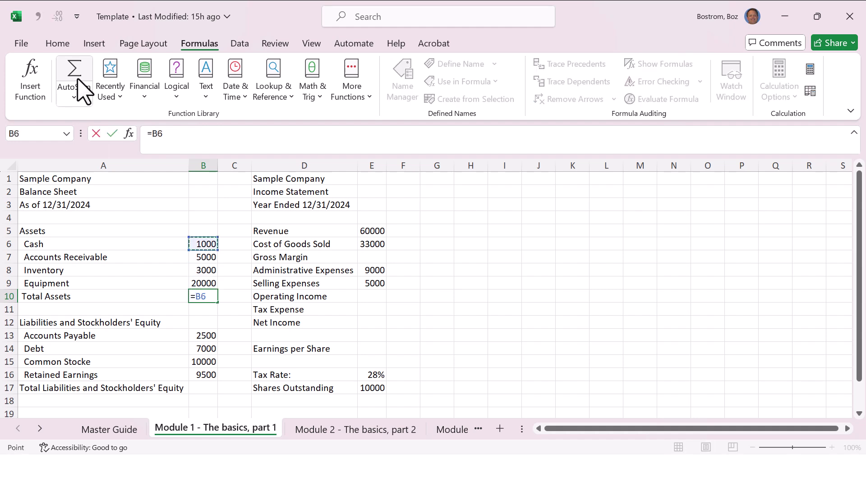
type("+")
key("Up")
key("Up")
key("Up")
type("+")
key("Up")
key("Up")
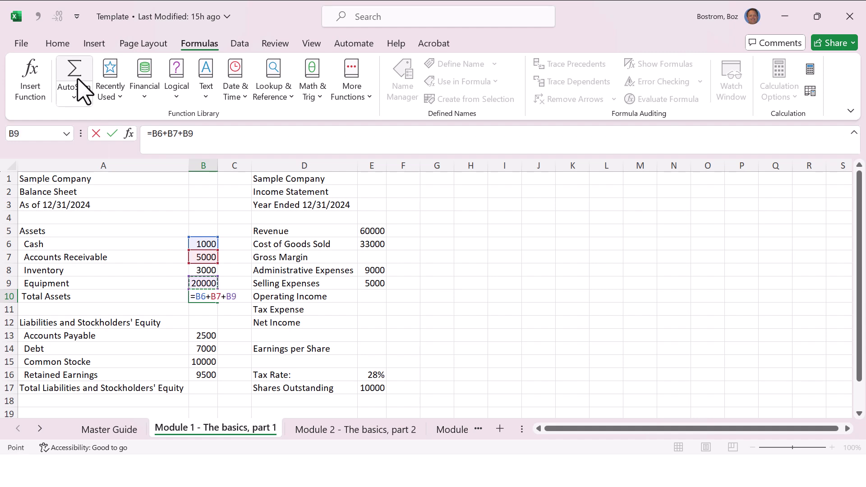
type("+")
key("Up")
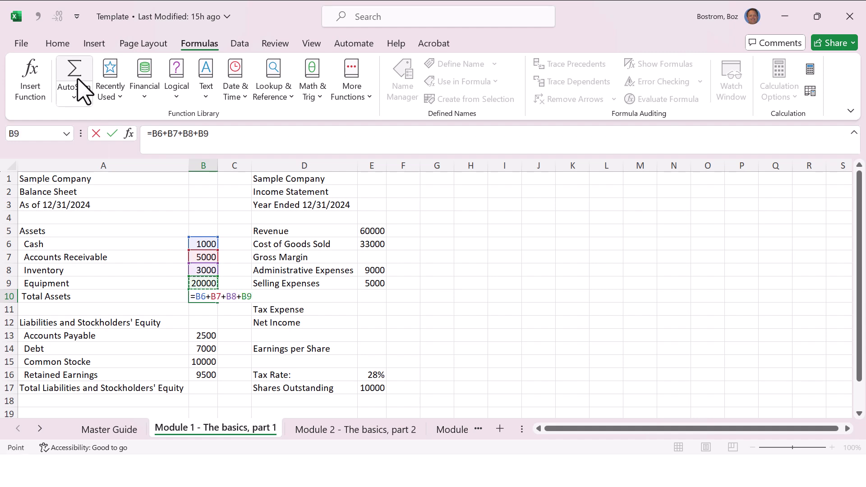
key("Return")
key("Up")
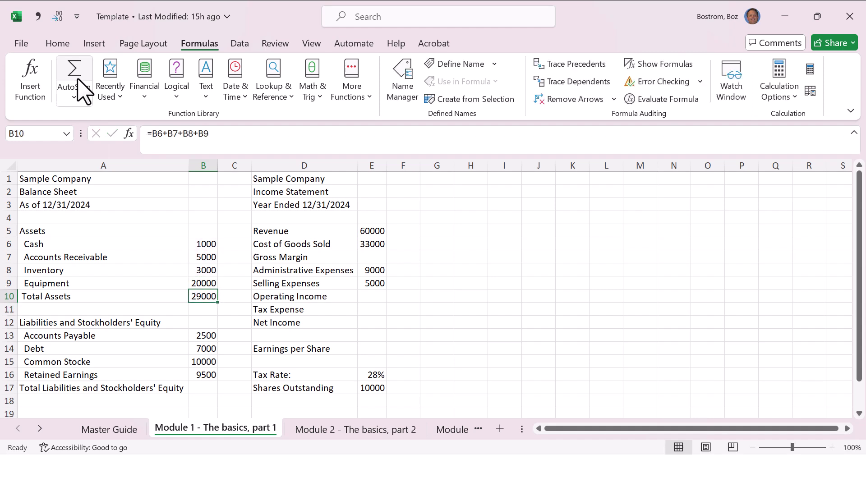
- Overwrite cell B10 with the same cell-by-cell addition, =B6+B7+B8+B9, and reselect it
type("=")
key("Up")
key("Up")
key("Up")
key("Up")
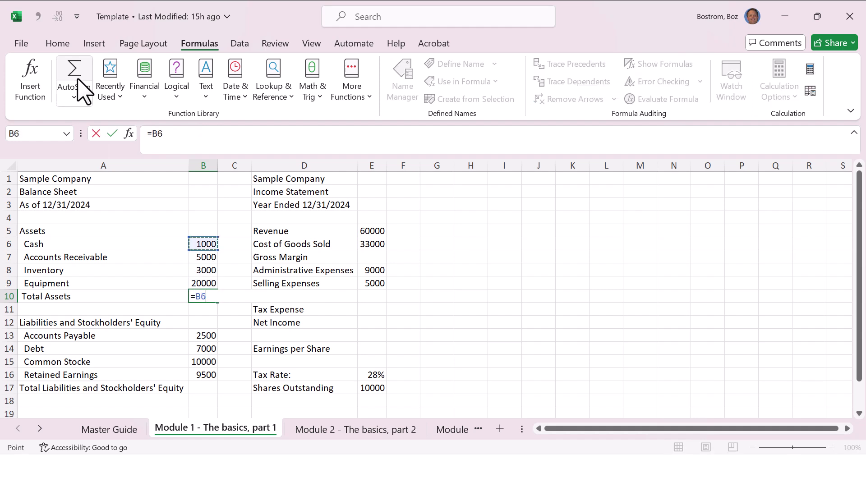
type("+")
key("Up")
key("Up")
key("Up")
type("+")
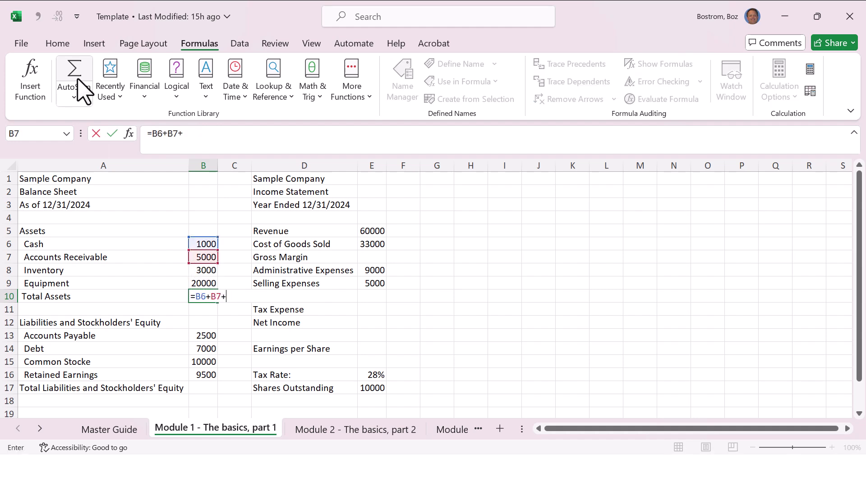
key("Up")
key("Up")
type("+")
key("Up")
key("Return")
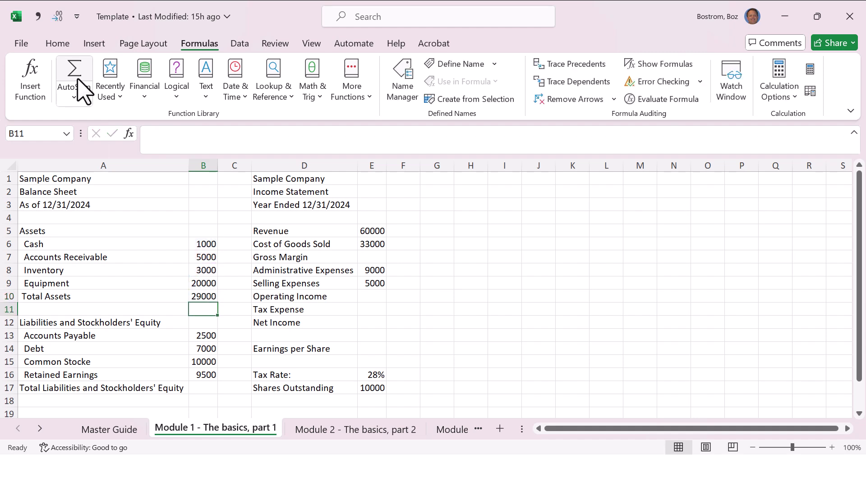
key("Up")
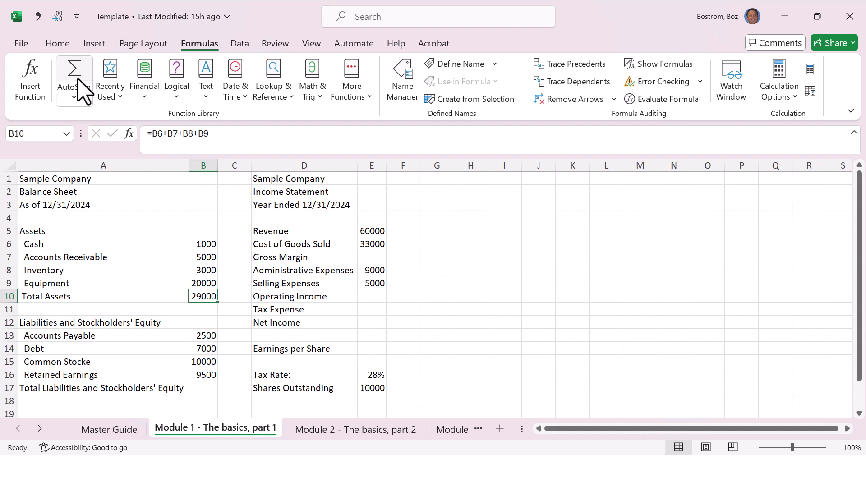
- Replace the addition in cell B10 with a manually written SUM function over B6:B9, leaving off the closing parenthesis
left_click(78, 79)
key("Escape")
type("=")
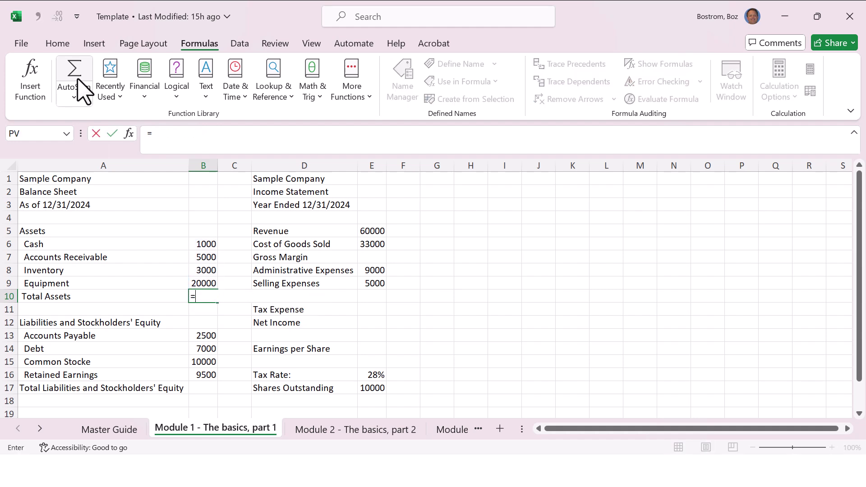
type("sum")
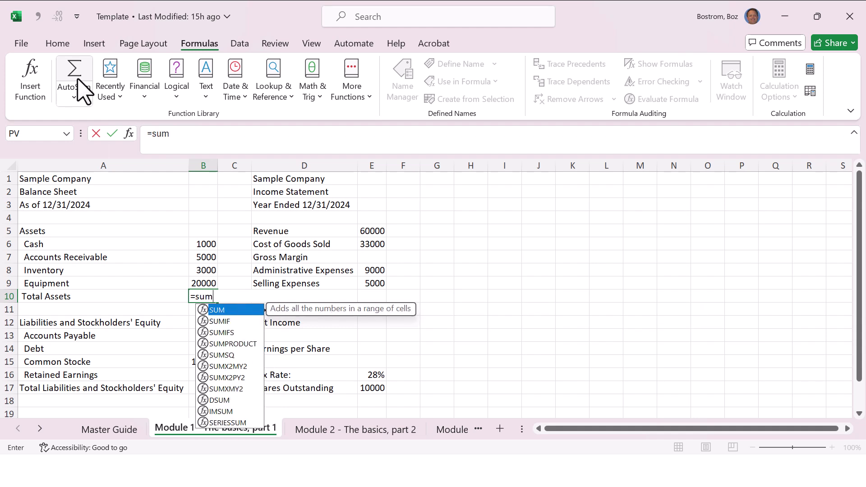
type("(")
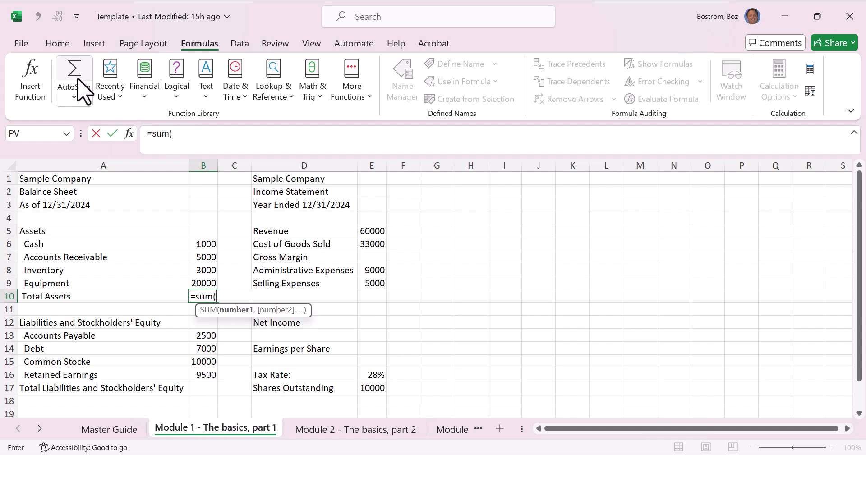
key("Up")
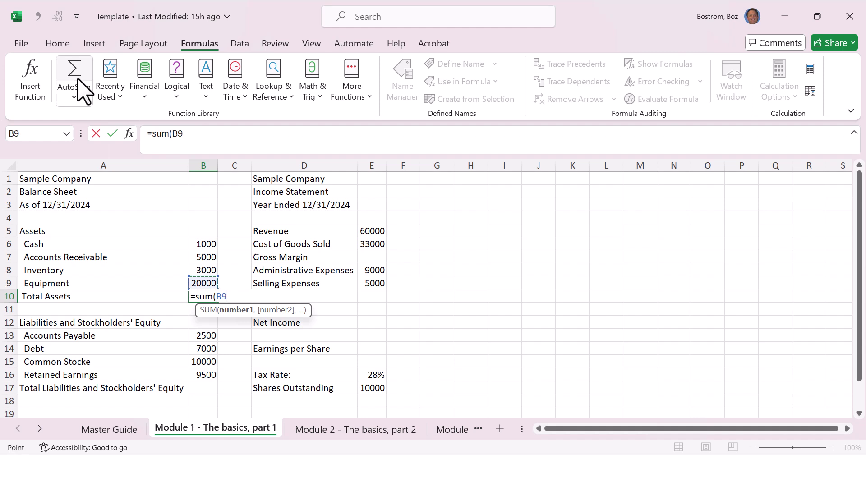
key("shift+Up")
key("shift+Up")
key("shift+Up")
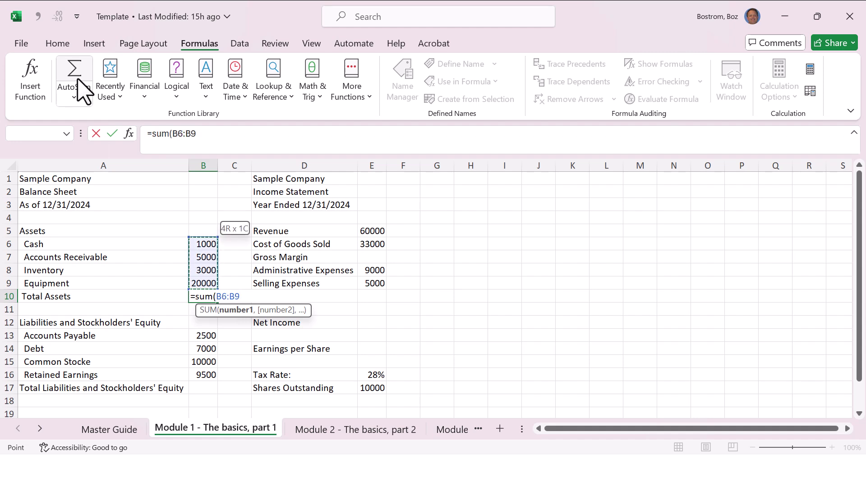
key("Return")
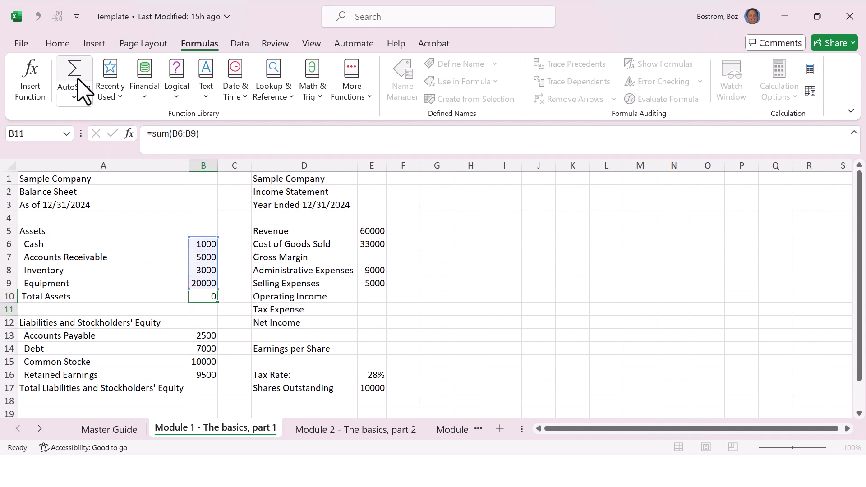
key("Up")
- Undo the manually entered SUM formula in Total Assets cell B10
key("ctrl+z")
key("ctrl+z")
key("ctrl+z")
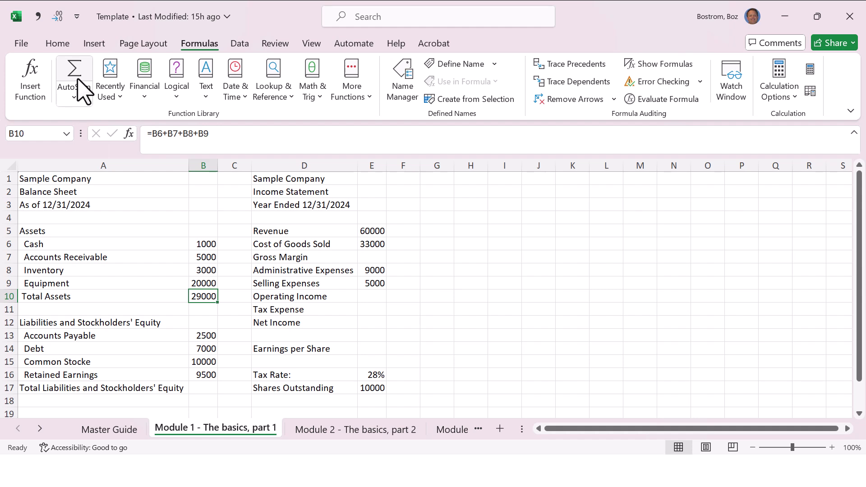
- Write =sum(B6:B9) with its closing parenthesis in Total Assets cell B10 and reselect the cell
key("Up")
type("=s")
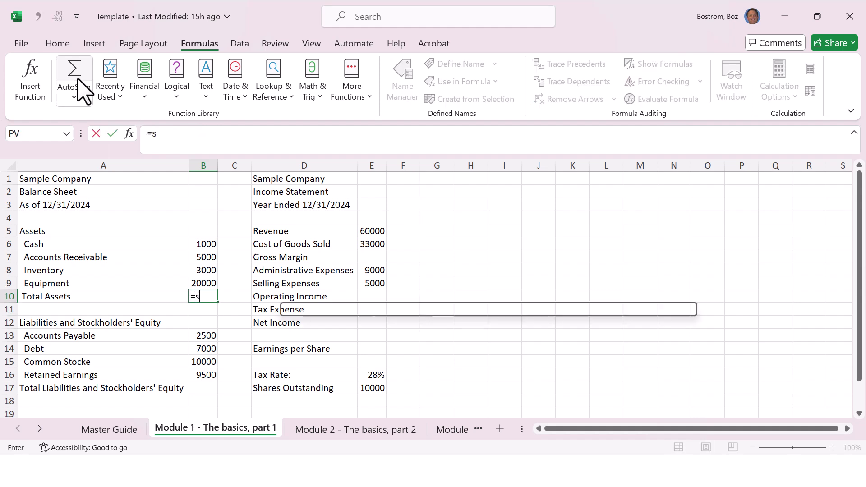
type("um(")
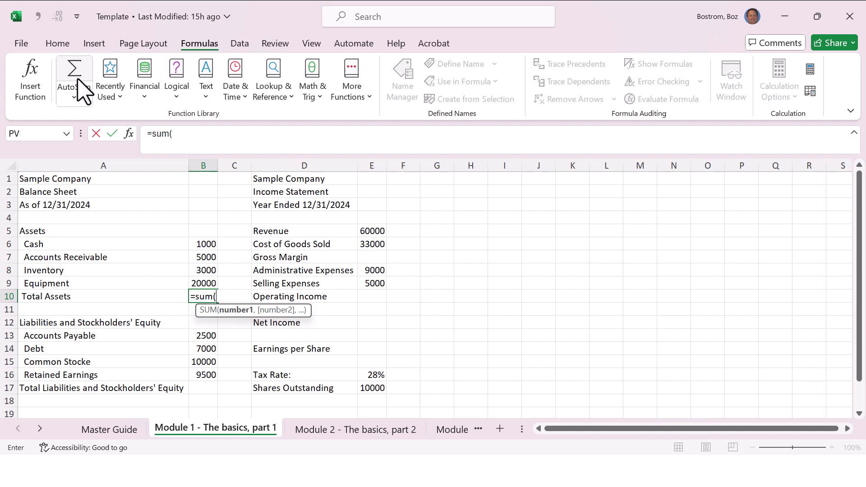
key("Up")
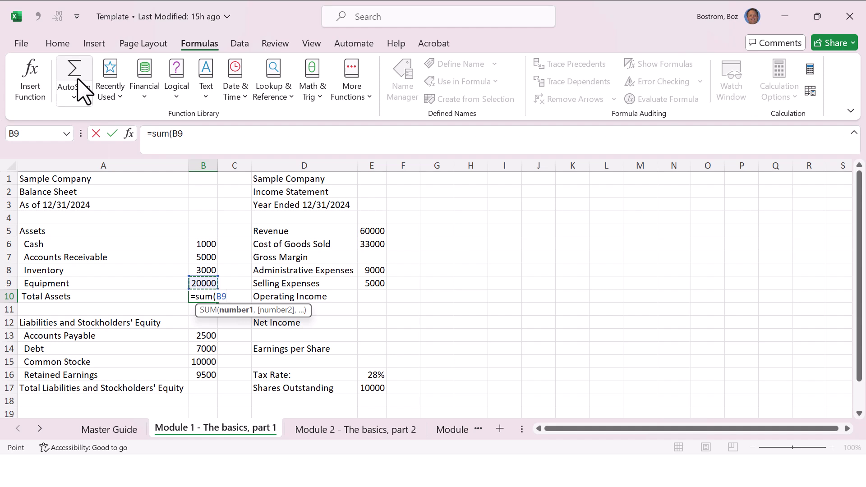
key("shift+Up")
key("shift+Up")
key("shift+Up")
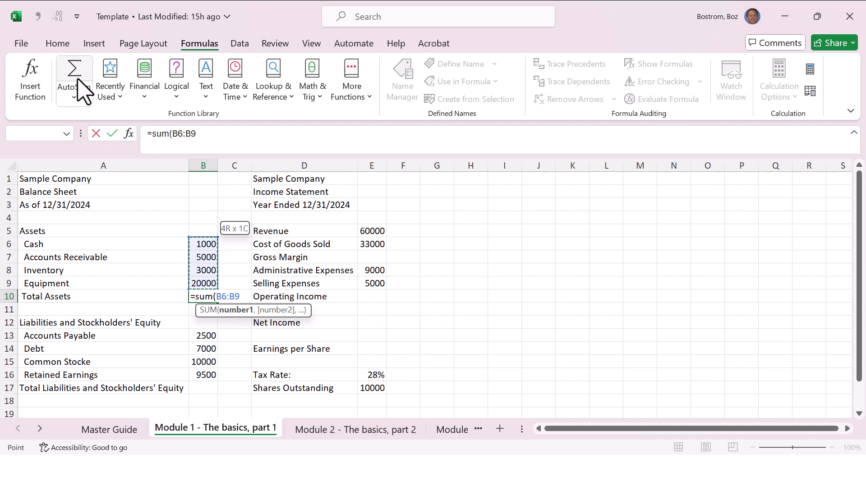
type(")")
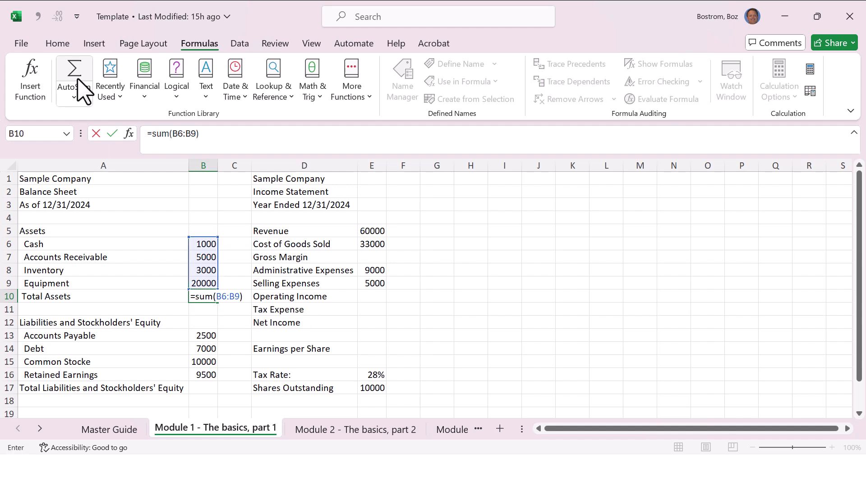
key("Return")
key("Up")
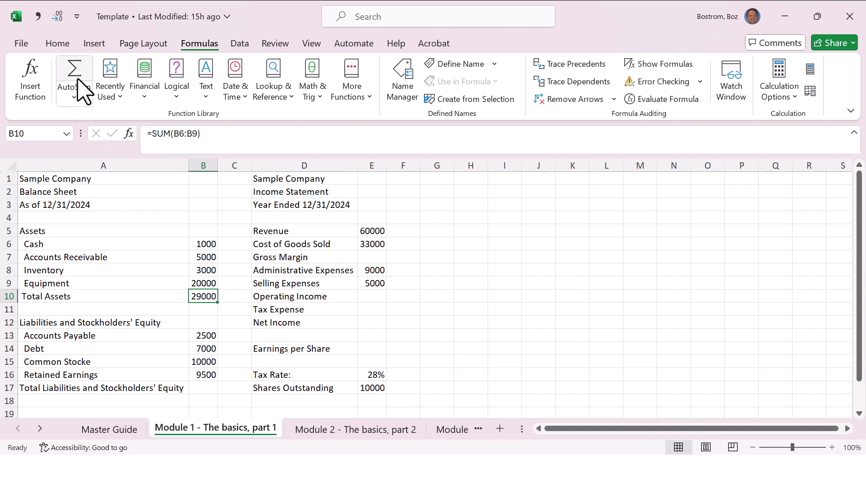
- Replace the Total Assets formula in B10 with =sum(B7:B9), leaving Cash out of the range, and reselect the cell
key("Up")
key("Down")
type("=sum(")
key("Up")
key("Up")
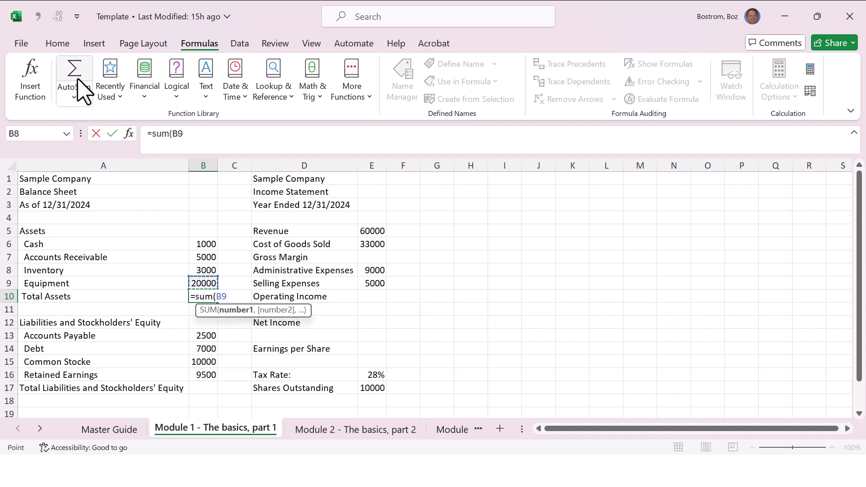
key("shift+Up")
key("Down")
key("Down")
key("Up")
key("shift+Up")
key("shift+Up")
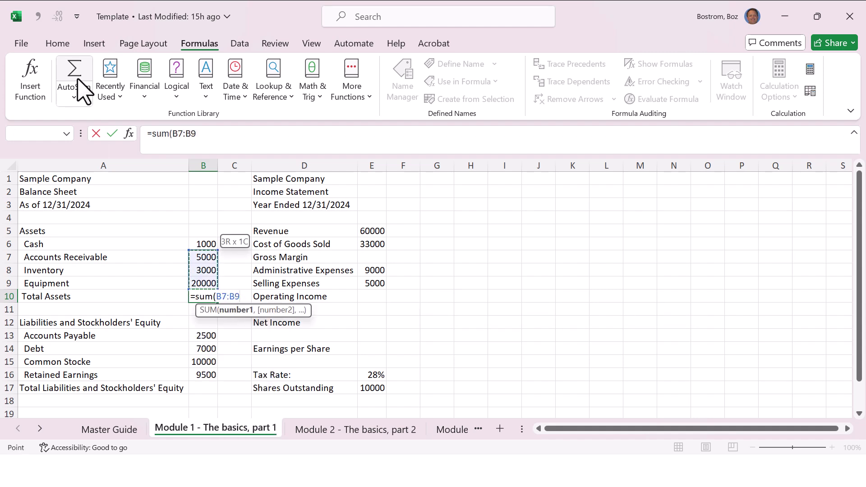
type(")")
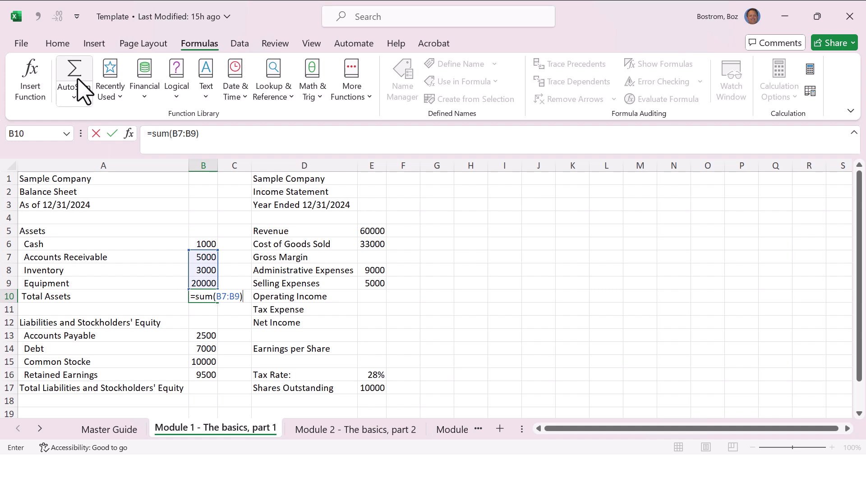
key("Return")
key("Up")
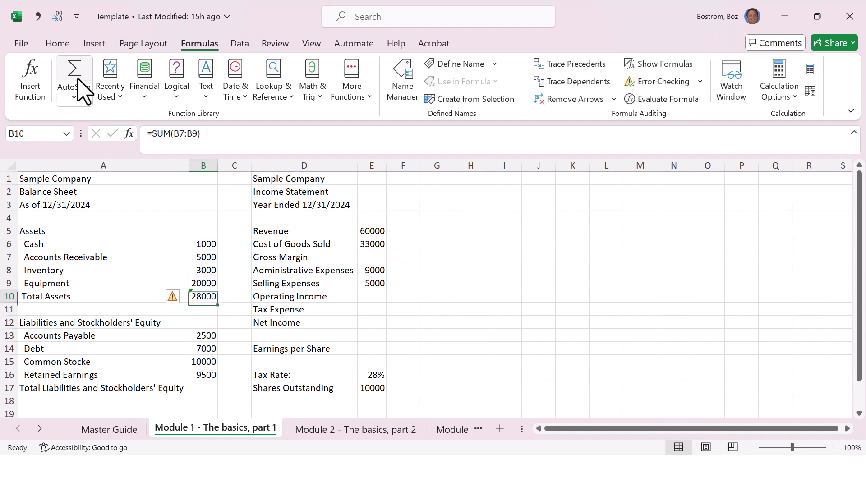
- Replace the Total Assets formula in B10 with an AutoSum covering B6:B9
left_click(75, 74)
key("Return")
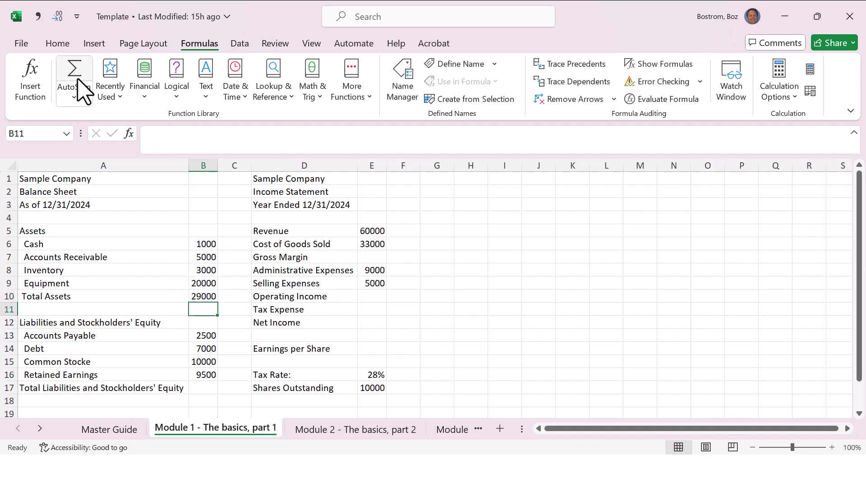
- Insert AutoSum in Total Assets cell B10 again, override the suggested range with B7:B9, and reselect the cell
key("Up")
left_click(77, 81)
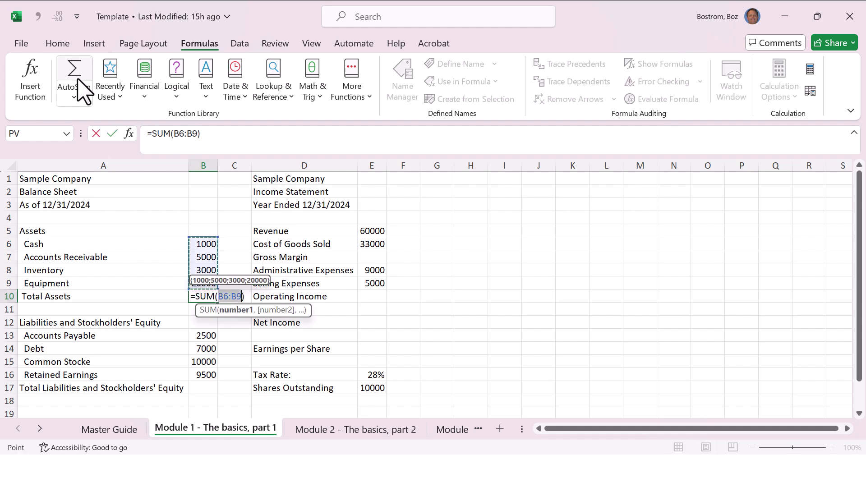
key("Down")
key("shift+Down")
key("shift+Down")
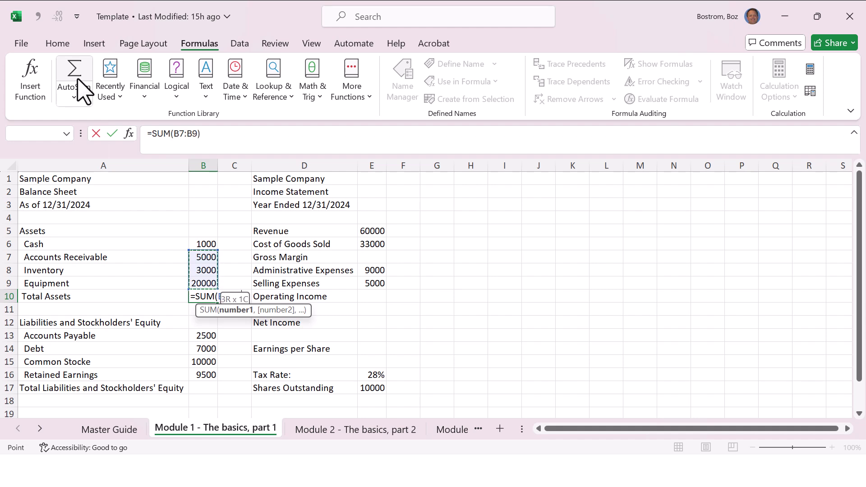
key("Return")
key("Up")
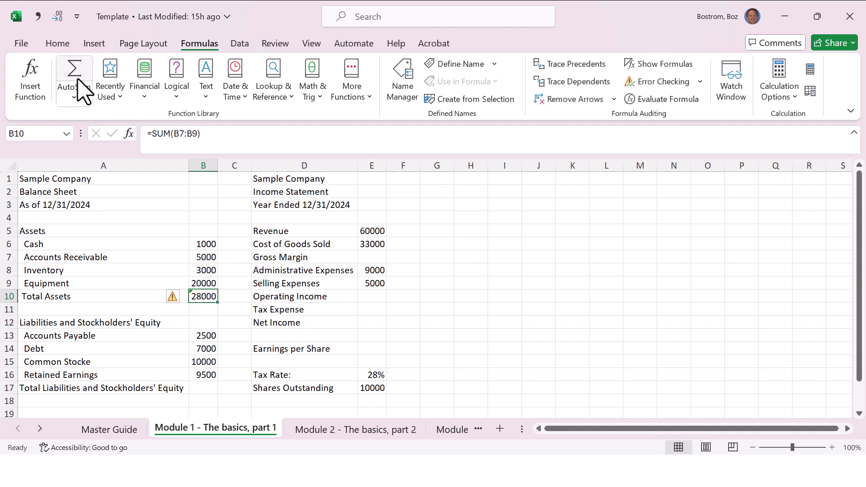
- Restore the full B6:B9 range in Total Assets cell B10 with AutoSum and check the Master Guide sheet before returning to Module 1
left_click(81, 91)
key("Return")
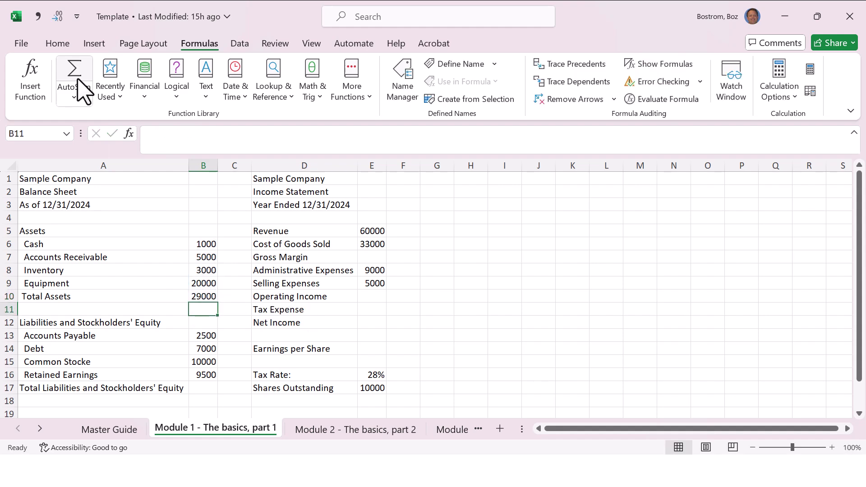
key("ctrl+Page_Up")
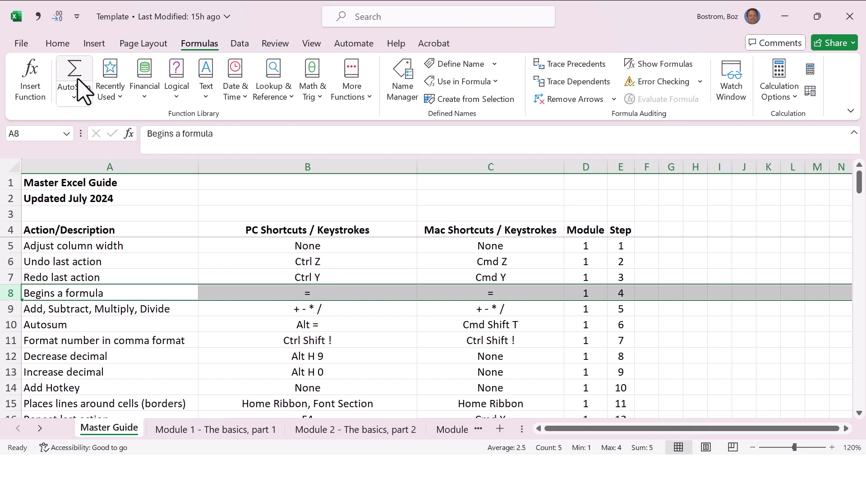
key("ctrl+Page_Down")
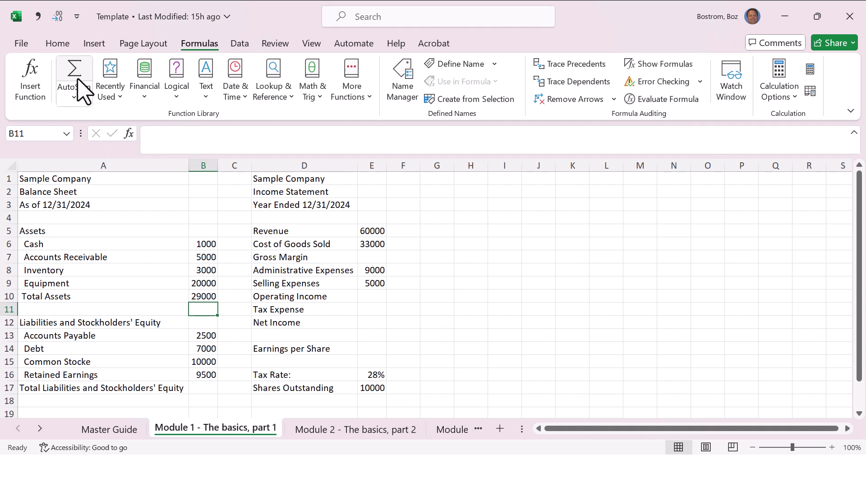
- Total the liabilities and stockholders' equity in cell B17 with an AutoSum of B13:B16
key("Down")
key("Down")
key("Down")
key("Down")
key("Down")
key("Down")
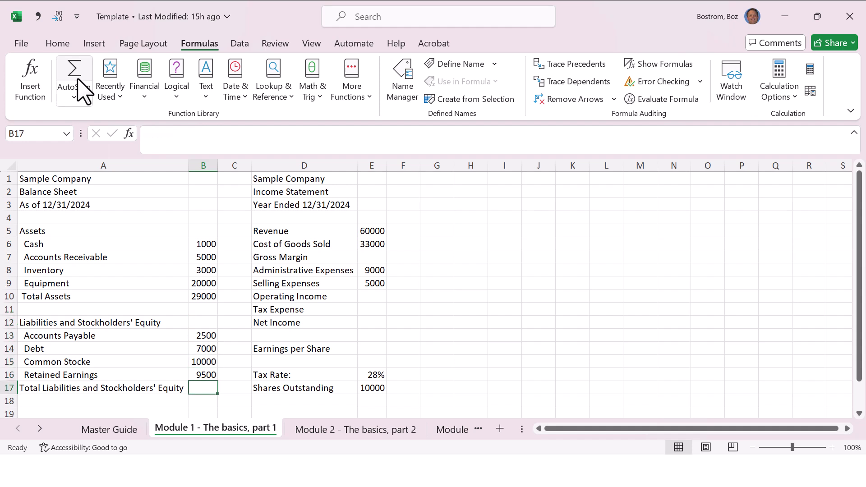
left_click(77, 81)
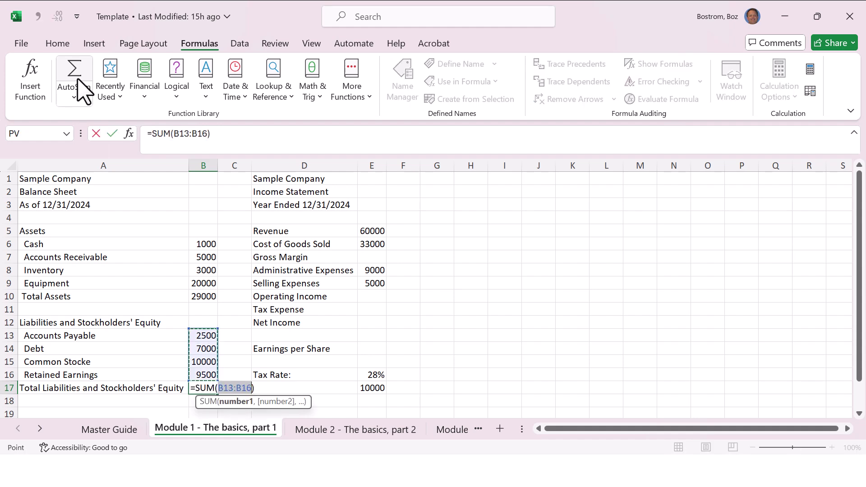
key("Return")
key("Up")
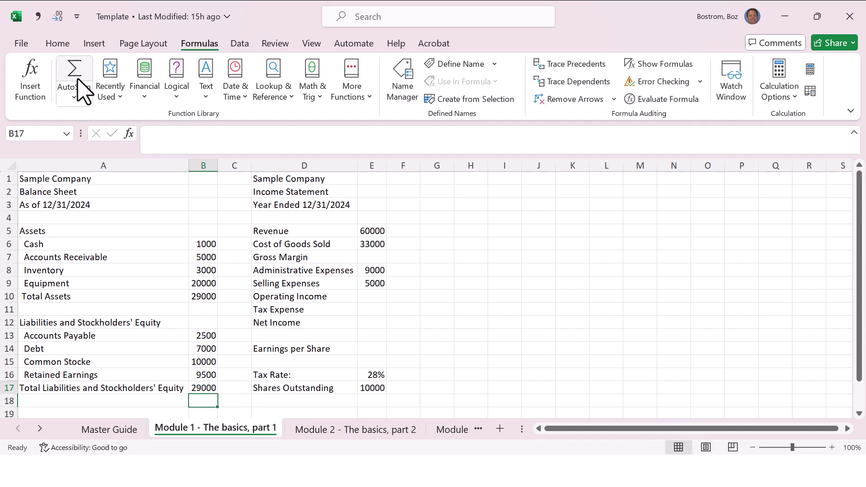
- Calculate Gross Margin in E7 as Revenue minus Cost of Goods Sold with =E5-E6, and reselect the cell
key("Up")
key("Up")
key("Up")
key("Up")
key("Up")
key("Up")
key("Up")
key("Up")
key("Up")
key("Up")
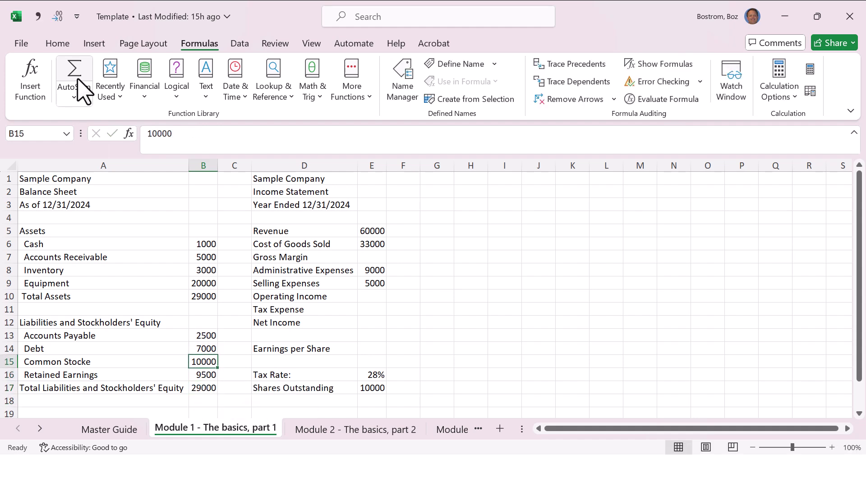
key("Right")
key("Right")
key("Right")
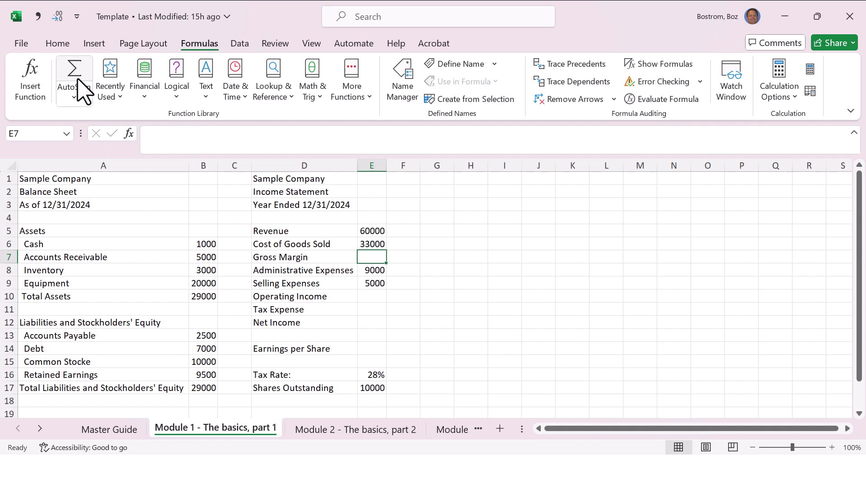
type("=")
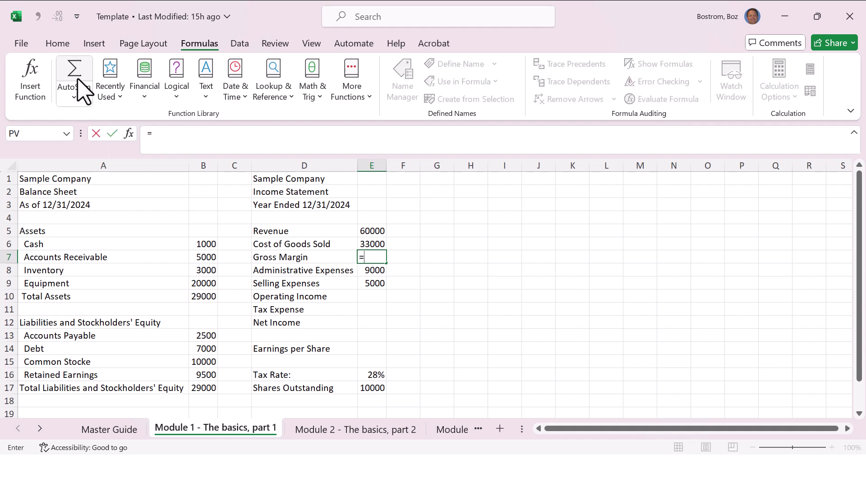
key("Up")
key("Up")
type("-")
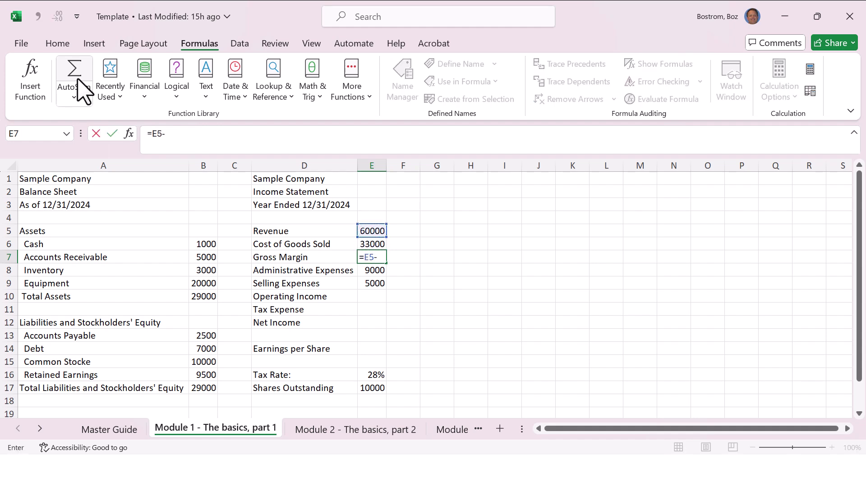
key("Up")
key("Return")
key("Up")
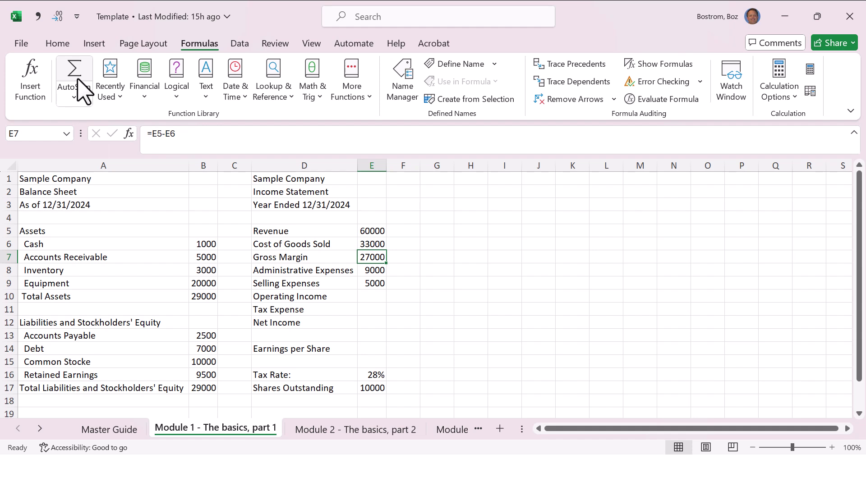
- Rewrite the Gross Margin formula =E5-E6 in E7, picking both referenced cells with the pointer, and reselect the cell
type("=")
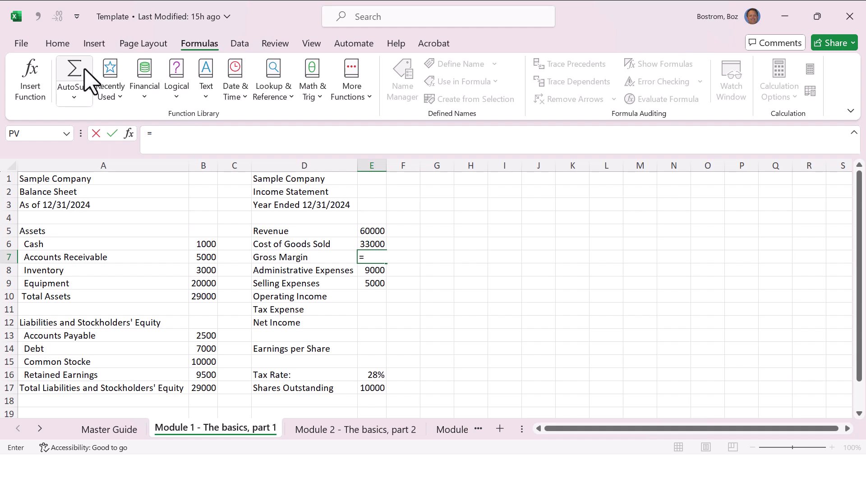
left_click(376, 230)
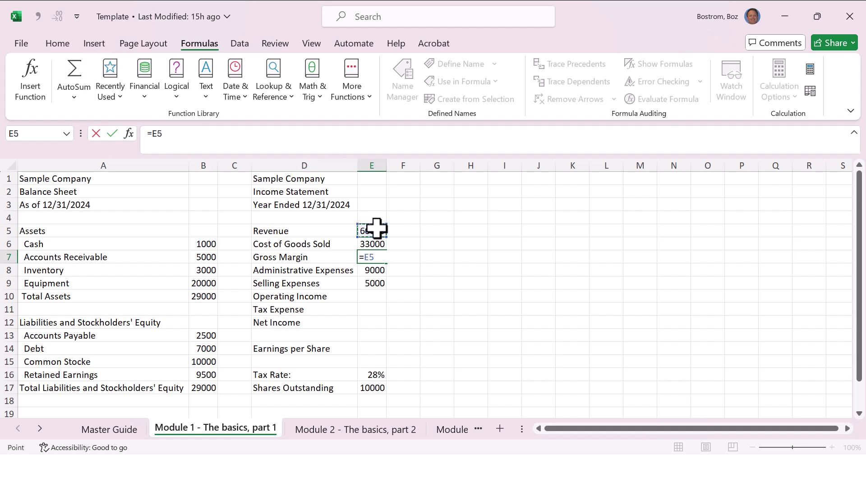
type("-")
left_click(375, 245)
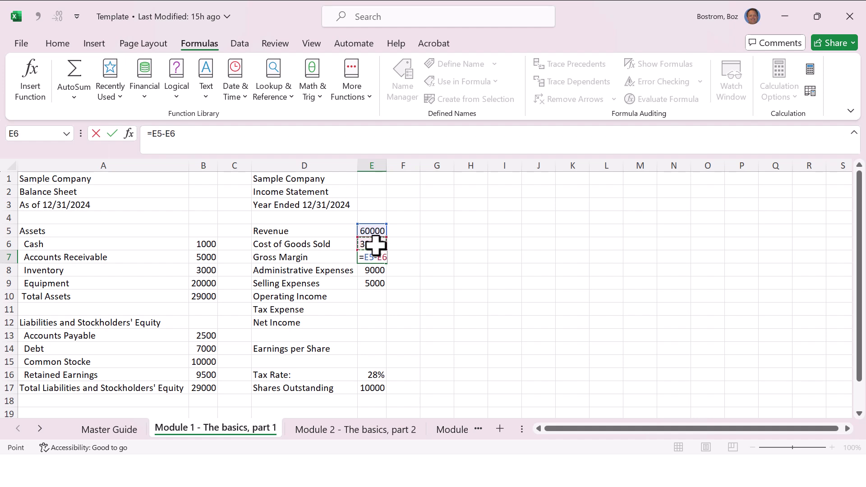
key("Return")
key("Up")
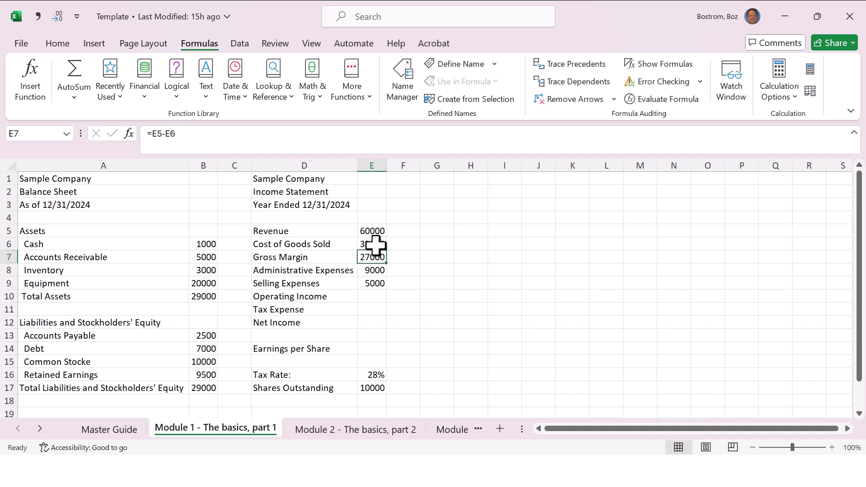
- Enter =E5-E6 in E7 once more, reaching Revenue by cell navigation and picking Cost of Goods Sold with the pointer
type("=")
key("Up")
key("Up")
type("-")
left_click(376, 245)
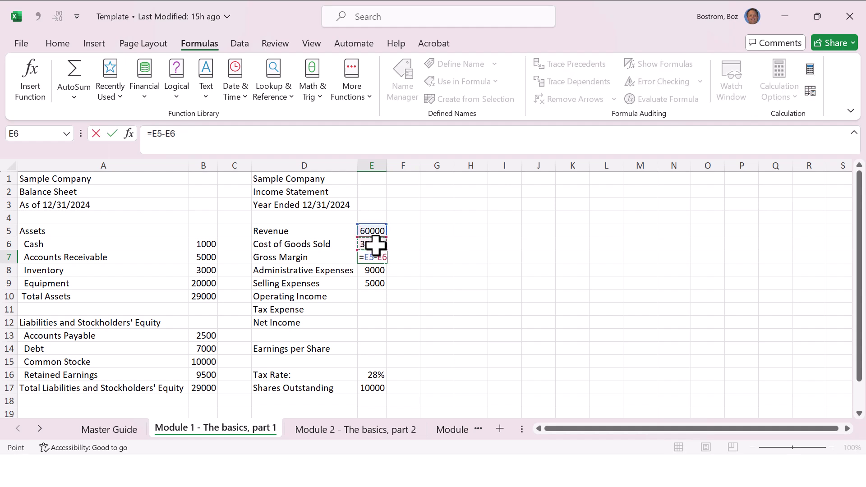
key("Return")
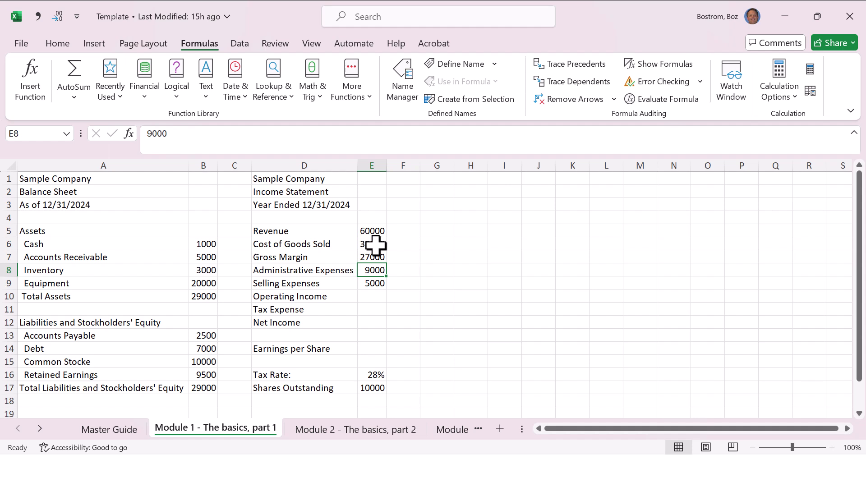
- Calculate Operating Income in E10 by subtracting both expenses individually from Gross Margin with =E7-E8-E9, and reselect the cell
key("Down")
key("Down")
key("Down")
key("Up")
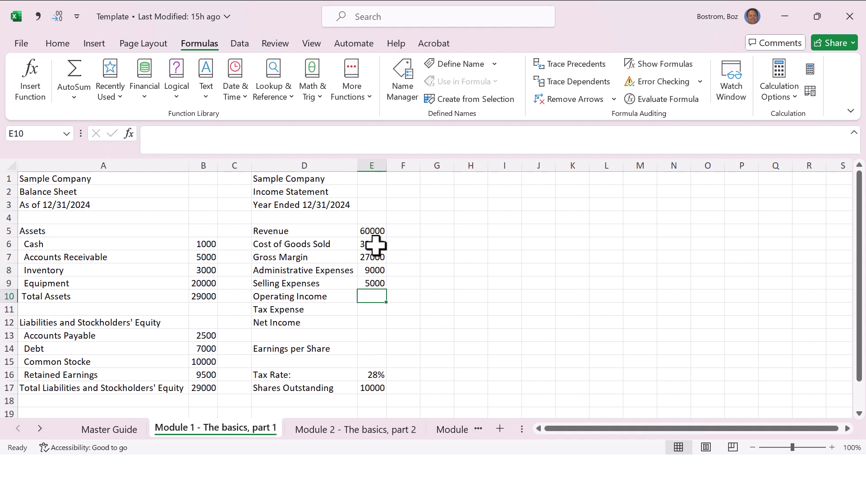
type("=")
key("Up")
key("Up")
key("Up")
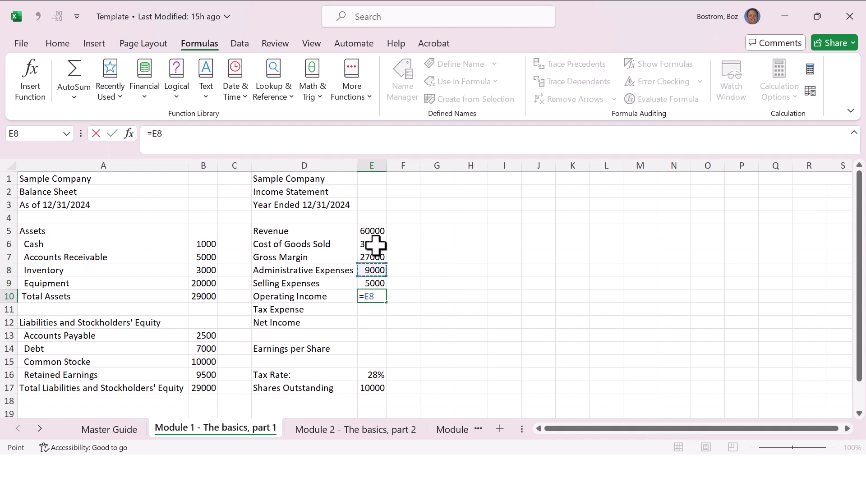
type("-")
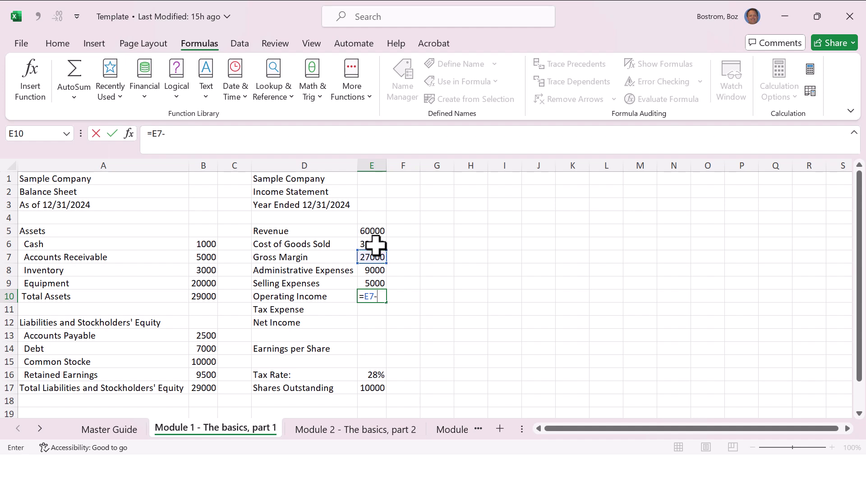
key("Up")
key("Up")
type("-")
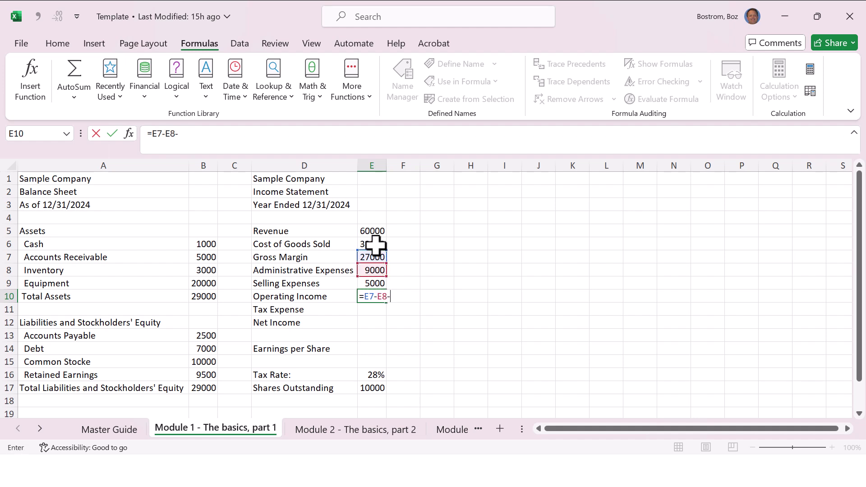
key("Up")
key("Return")
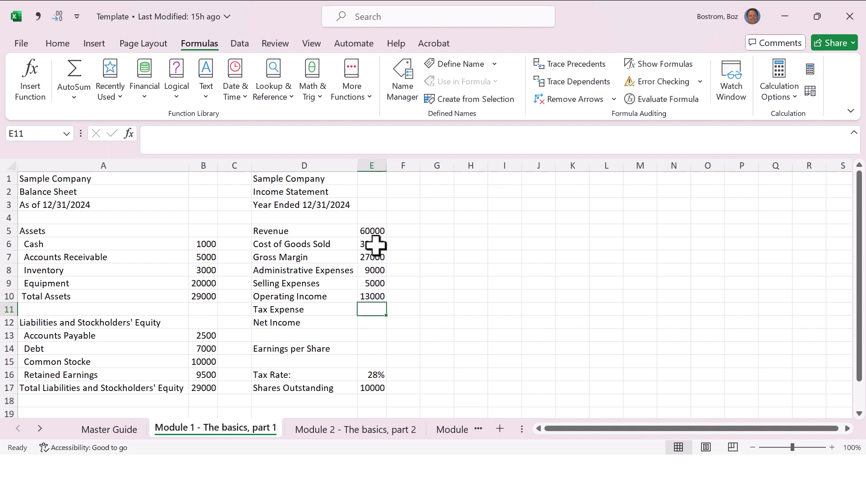
key("Up")
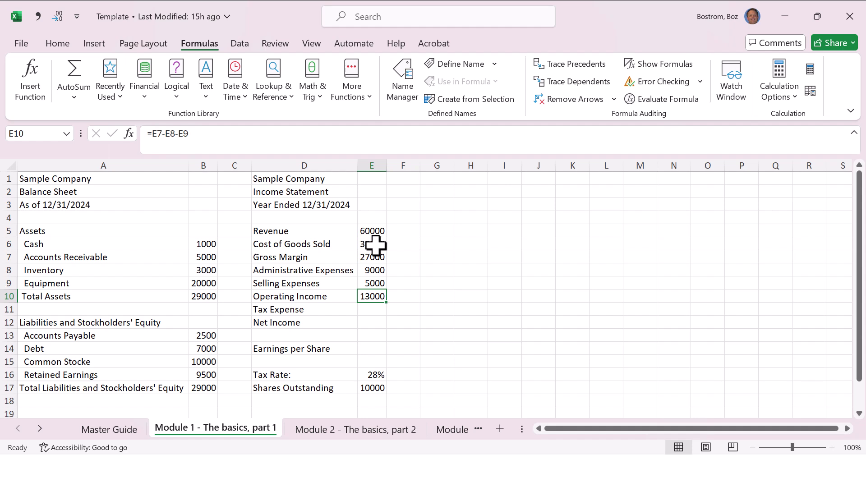
- Replace the Operating Income formula in E10 with =E7-sum(E8:E9) and reselect the cell
type("=")
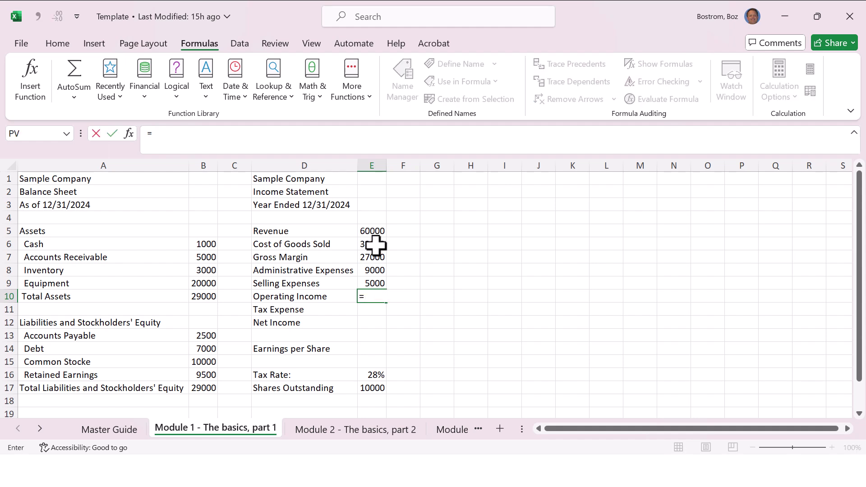
key("Up")
key("Up")
key("Up")
type("-sum(")
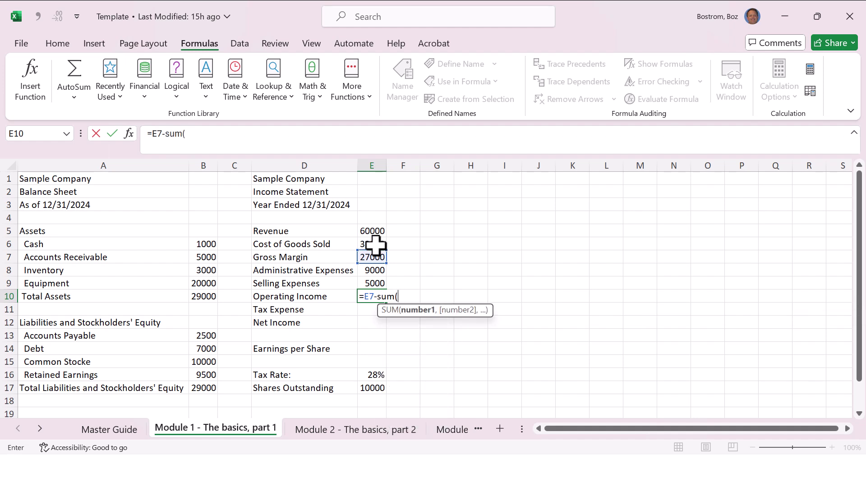
key("Up")
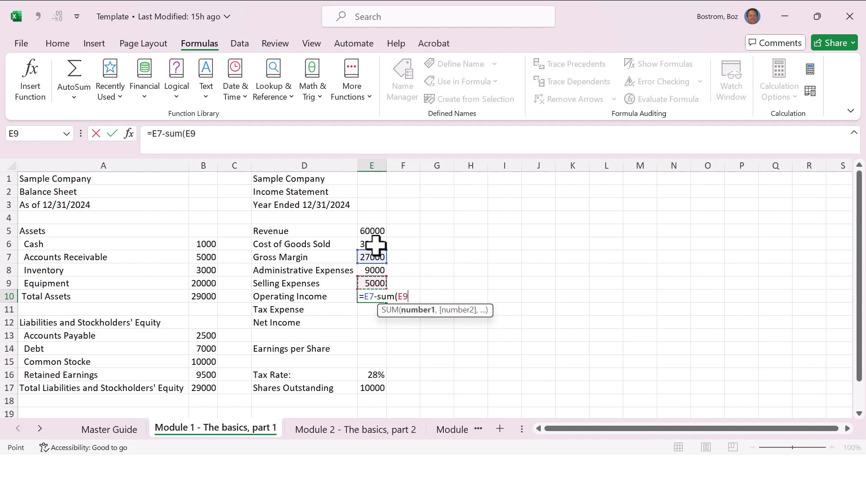
key("shift+Up")
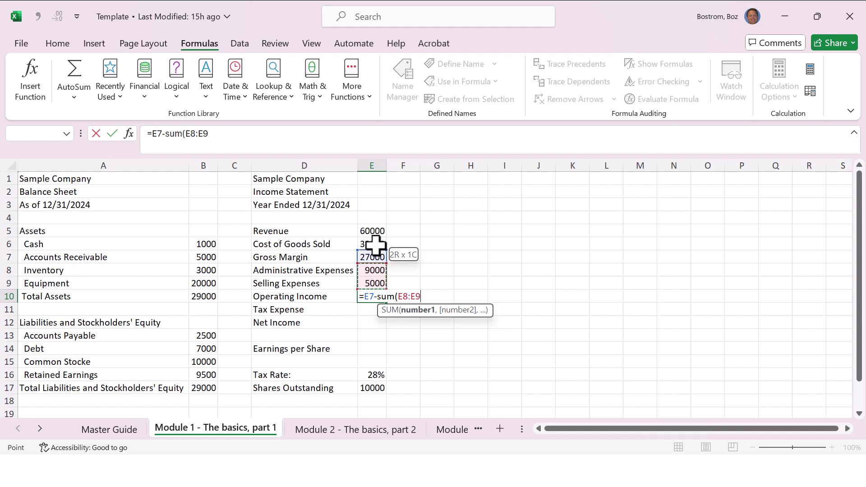
type(")")
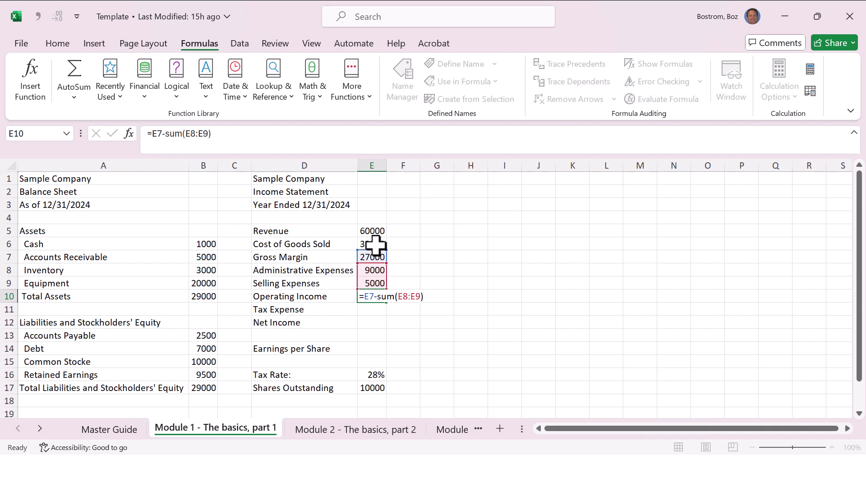
key("Return")
key("Up")
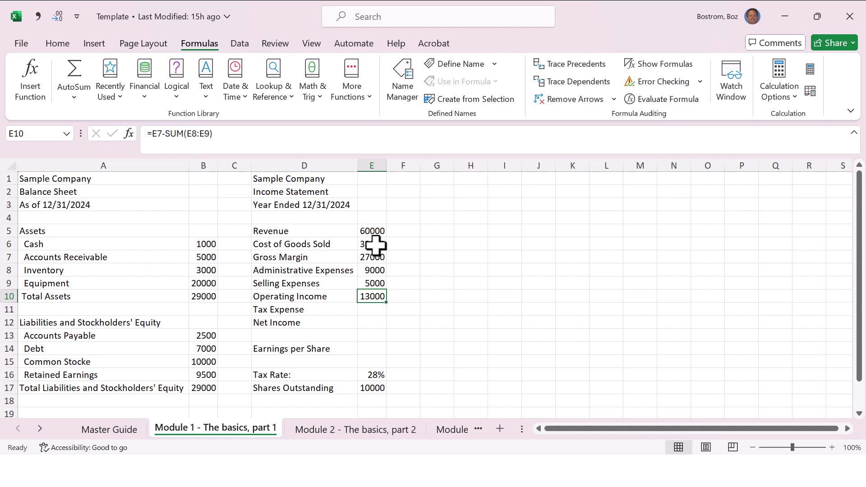
- Calculate Tax Expense in E11 by multiplying Operating Income by the tax rate with =E10*E16
key("Down")
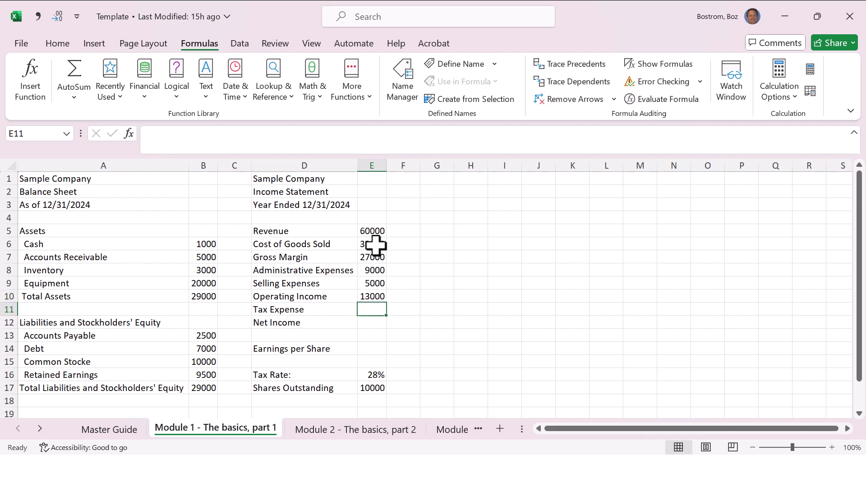
type("=")
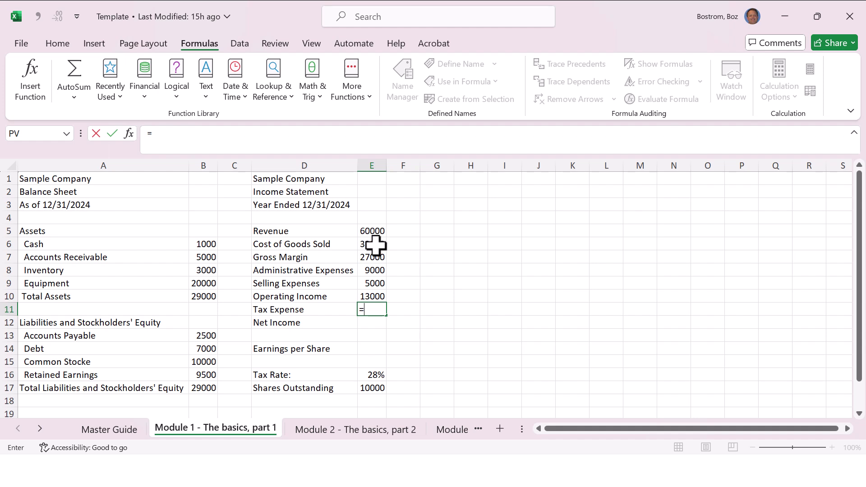
key("Up")
type("*")
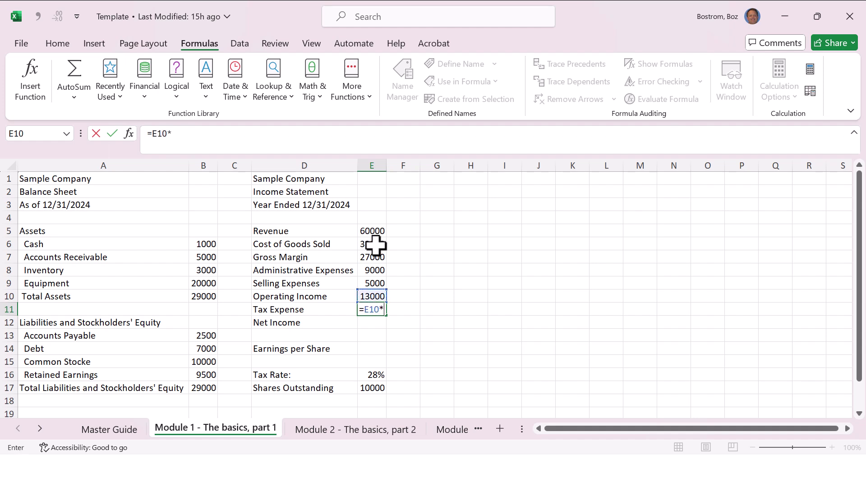
key("BackSpace")
key("BackSpace")
key("BackSpace")
key("BackSpace")
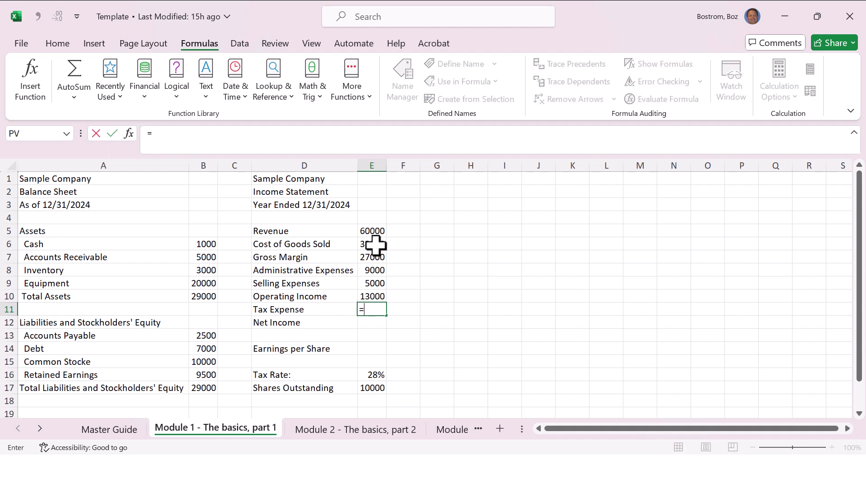
key("Up")
type("*")
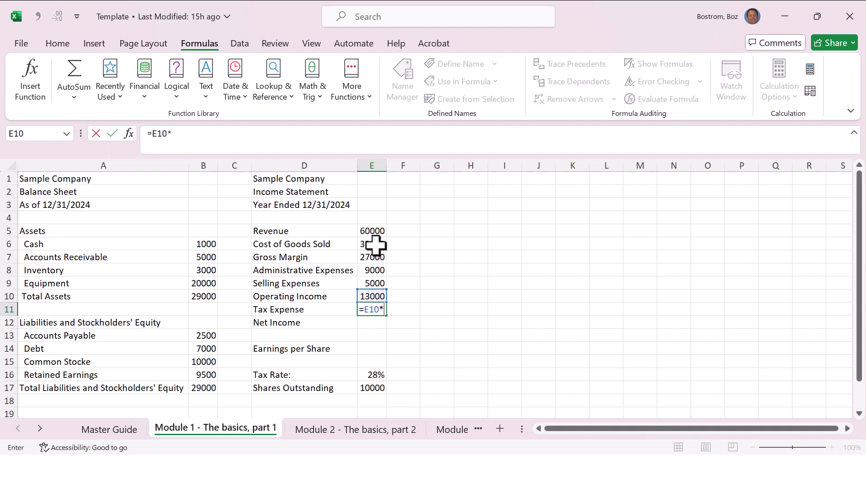
key("Down")
key("Down")
key("Down")
key("Down")
key("Down")
key("Return")
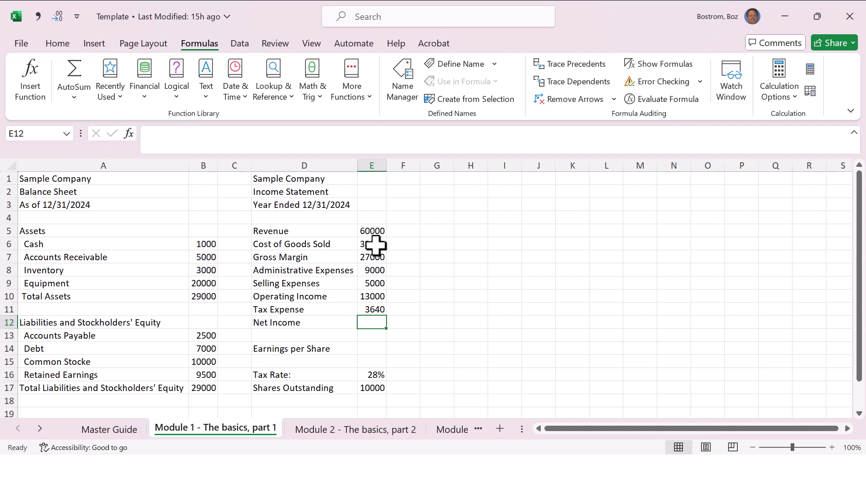
- Inspect which cells the Tax Expense formula in E11 references, leaving it unedited
key("Up")
key("F2")
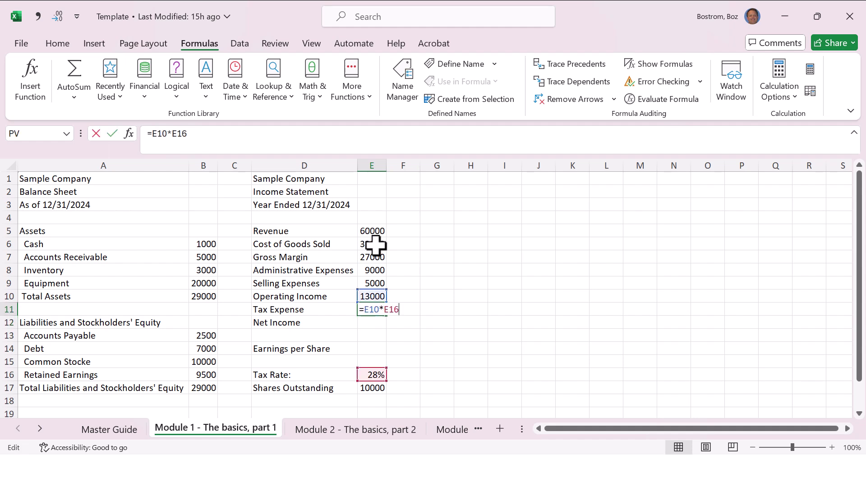
key("Escape")
- Re-enter the Tax Expense formula =E10*E16 in E11, reaching Operating Income and the tax rate by cell navigation
type("=")
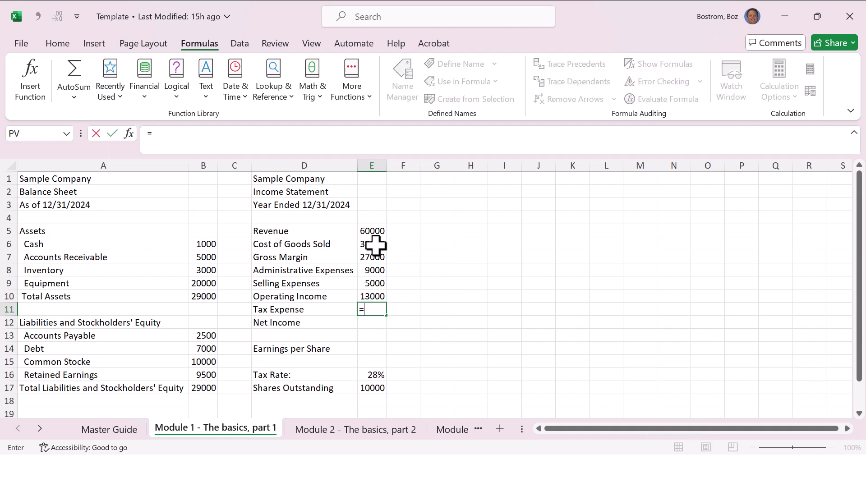
key("Up")
key("Up")
key("Down")
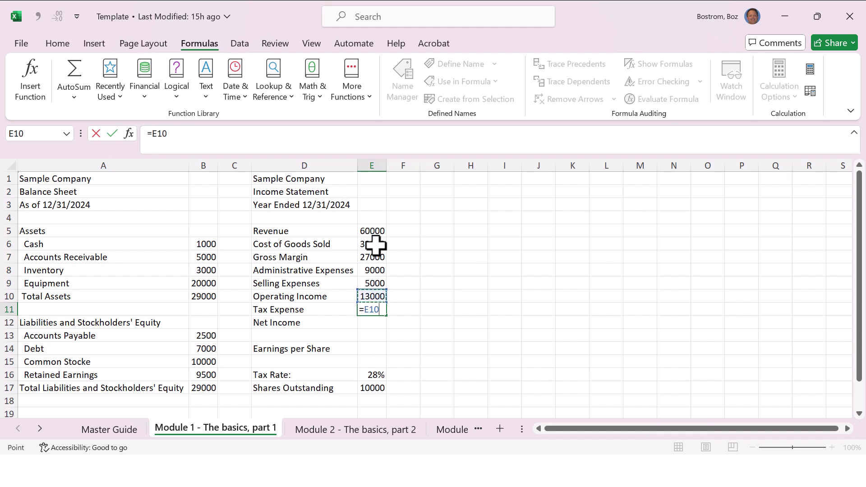
type("*")
key("Down")
key("Down")
key("Down")
key("Down")
key("Down")
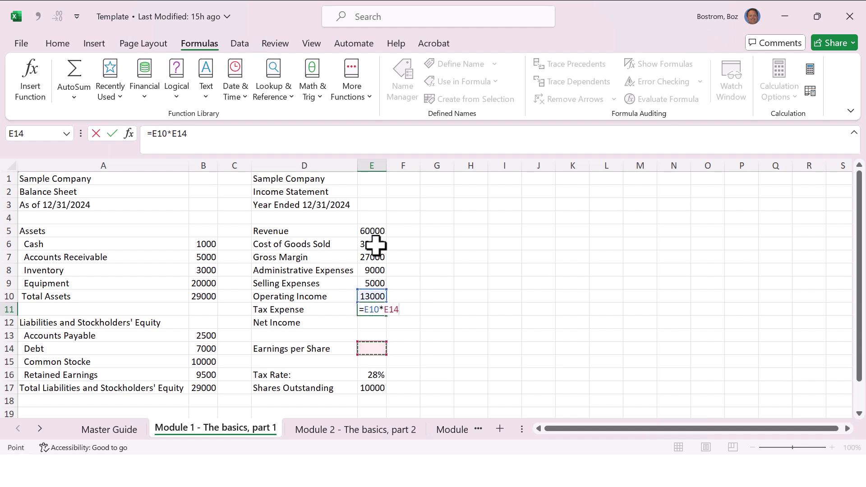
key("Return")
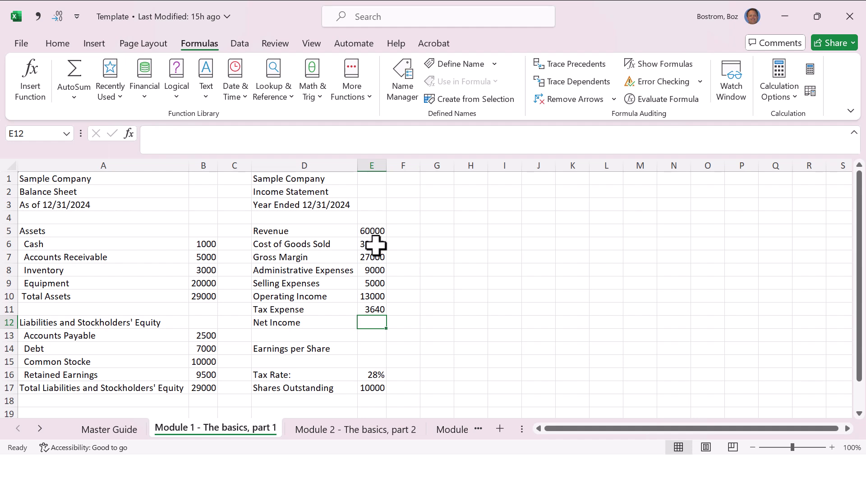
- Calculate Net Income in E12 as Operating Income minus Tax Expense with =E10-E11, and reselect the cell
type("=")
key("Up")
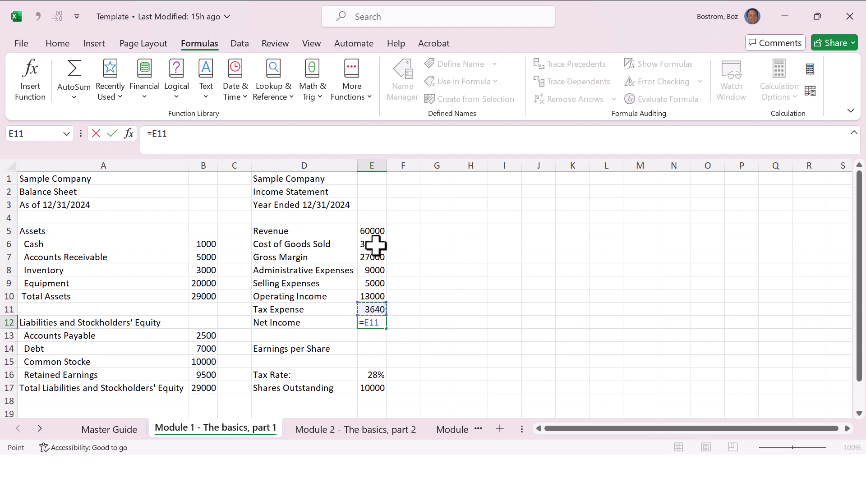
key("Up")
type("-")
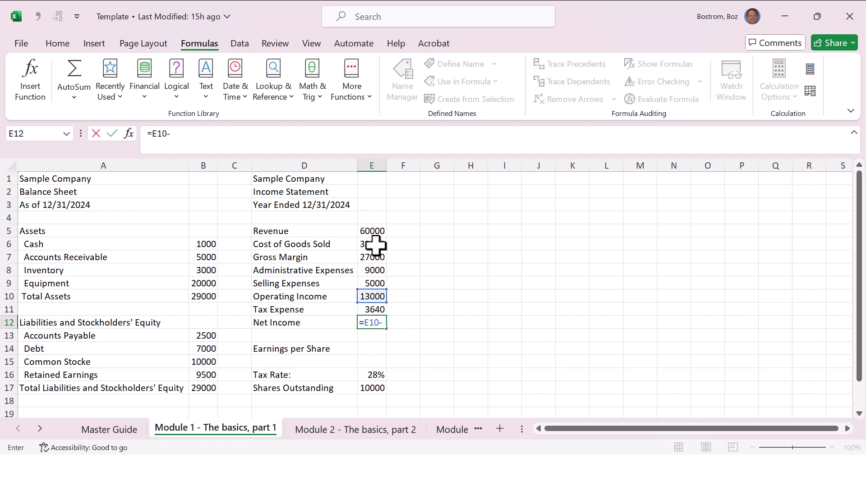
key("Up")
key("Return")
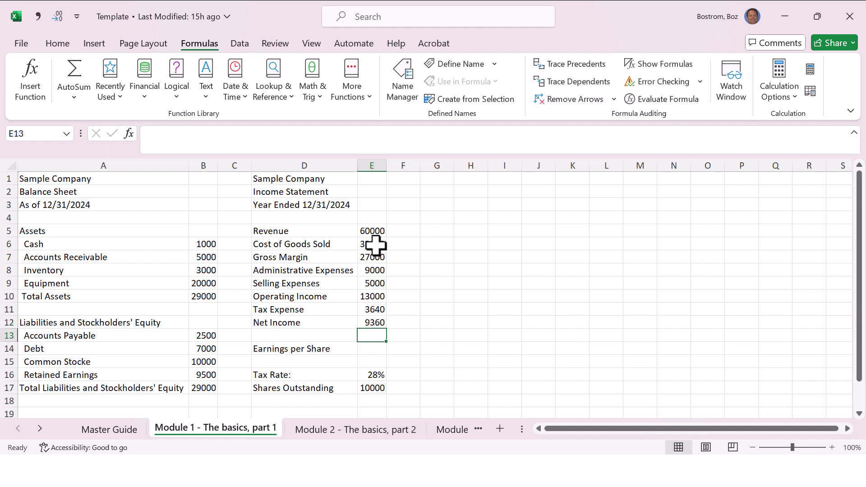
key("Up")
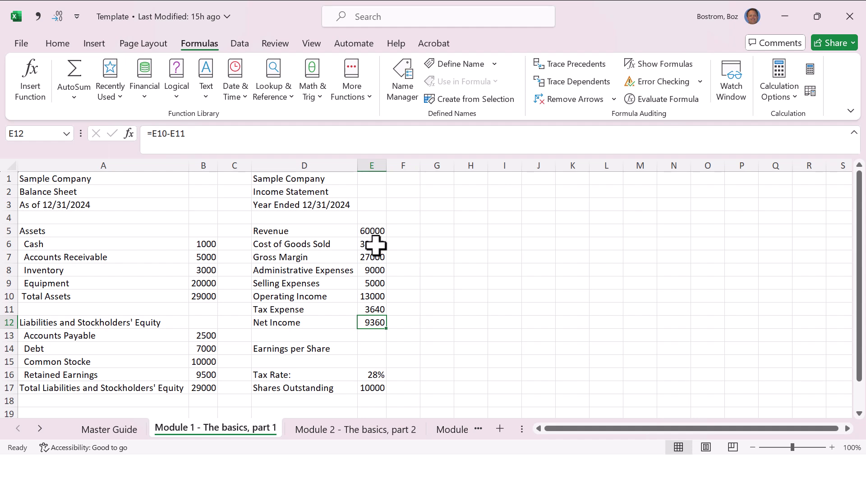
key("Down")
key("Down")
key("Down")
key("Down")
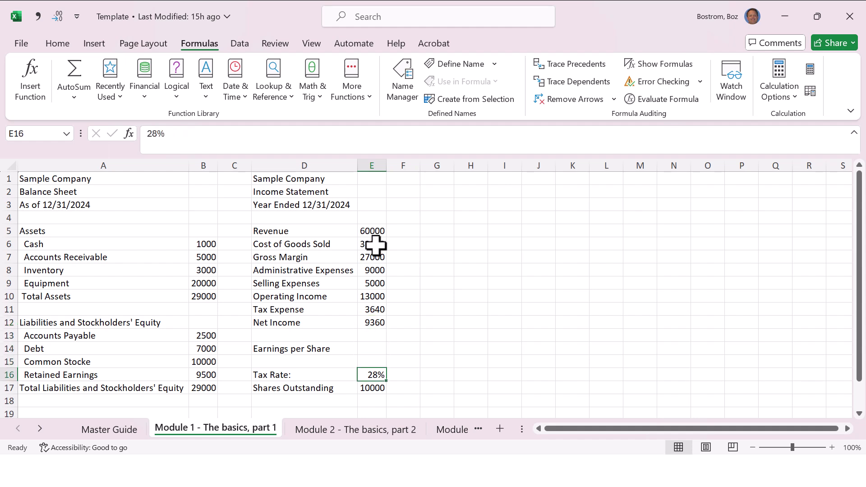
key("Up")
key("Up")
key("Up")
key("Up")
key("Up")
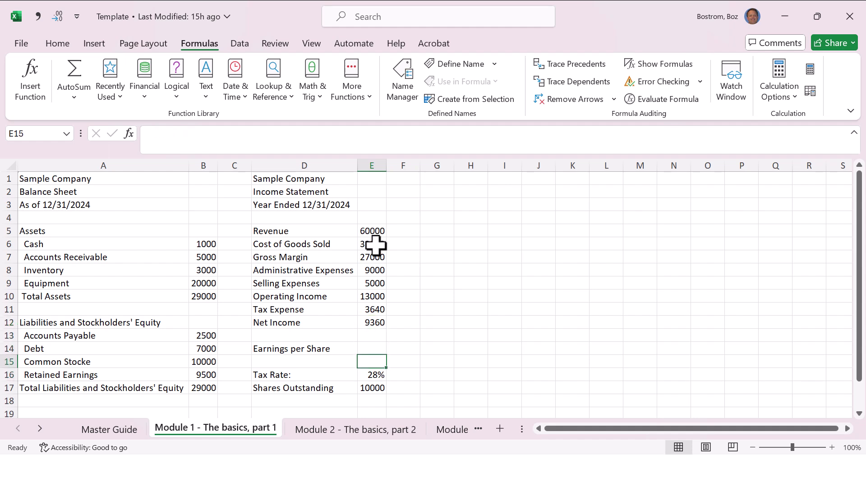
type("35")
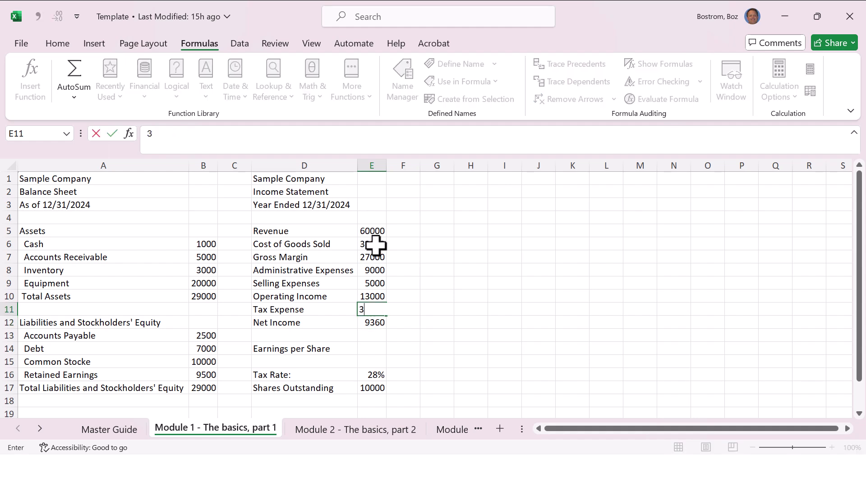
key("Return")
key("ctrl+z")
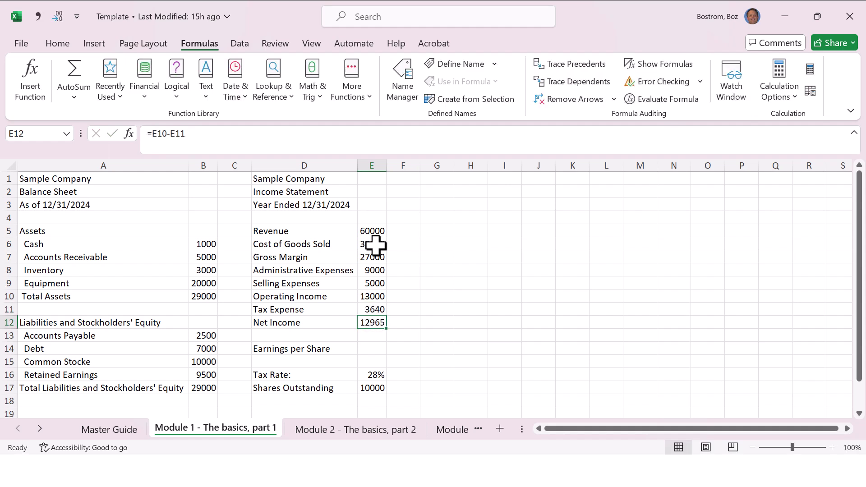
- Set the Tax Rate in E16 to 35% and select the Tax Expense cell E11 to check its recalculation
key("Down")
key("Down")
key("Down")
key("Down")
key("Down")
type("35")
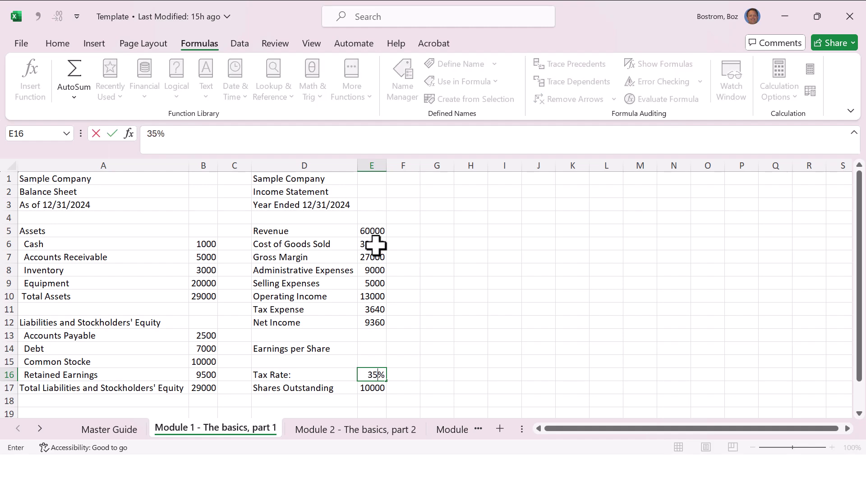
key("Return")
key("Up")
key("Up")
key("Up")
key("Up")
key("Up")
key("Up")
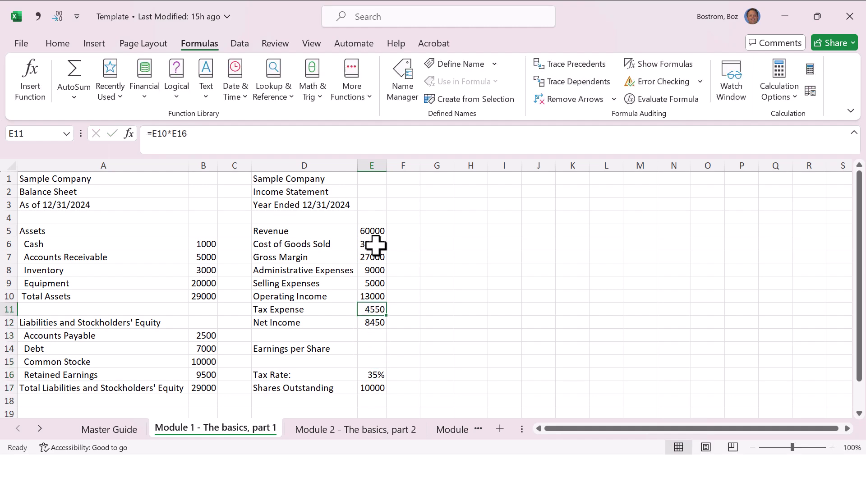
- Set the Tax Rate in E16 to 0% and go back up to the Tax Expense cell
key("Down")
key("Down")
key("Down")
key("Down")
key("Down")
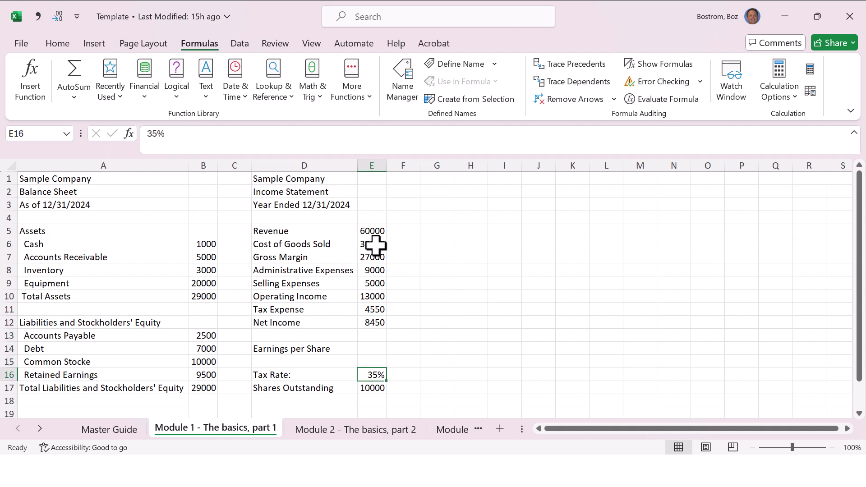
type("0")
key("Return")
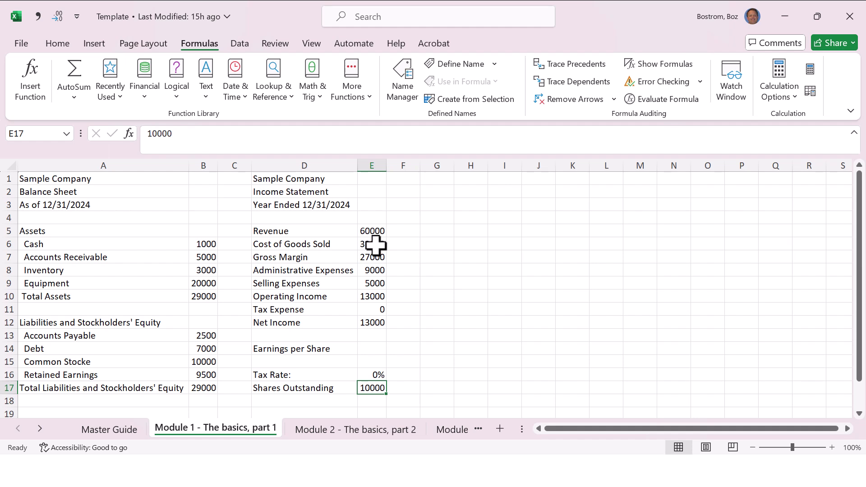
key("Up")
key("Up")
key("Up")
key("Up")
key("Up")
key("Up")
key("Up")
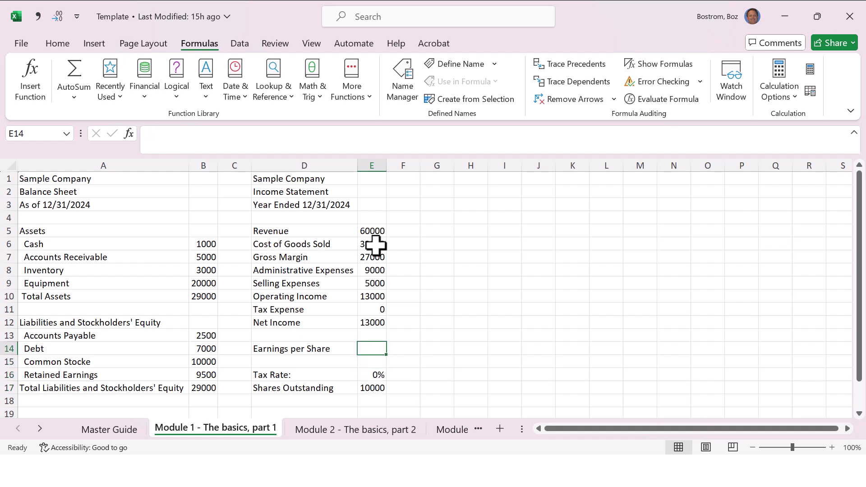
- Set the Tax Rate in E16 to 100%
key("Down")
key("Down")
key("Down")
key("Down")
key("Down")
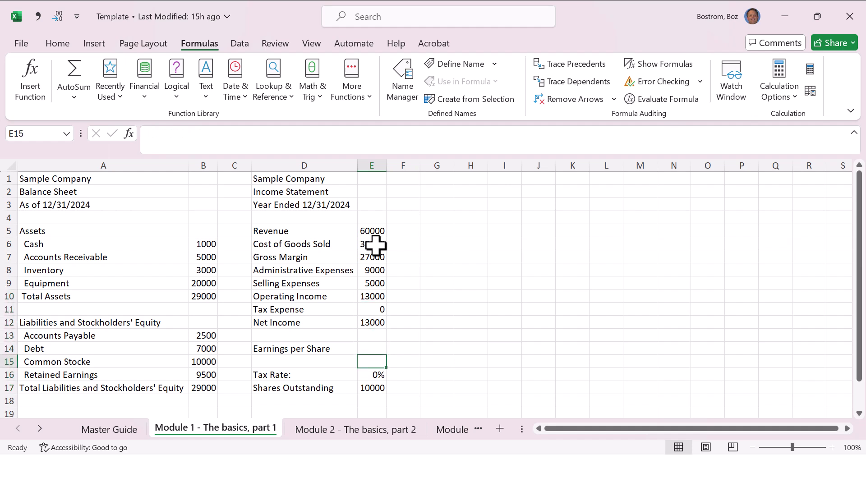
type("100")
key("Return")
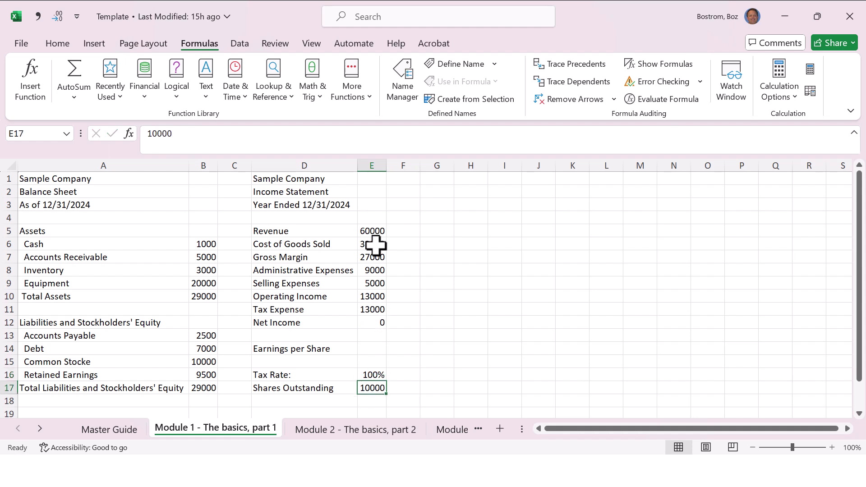
- Set the Tax Rate in E16 to 28% and move back up towards the Tax Expense cell
key("Up")
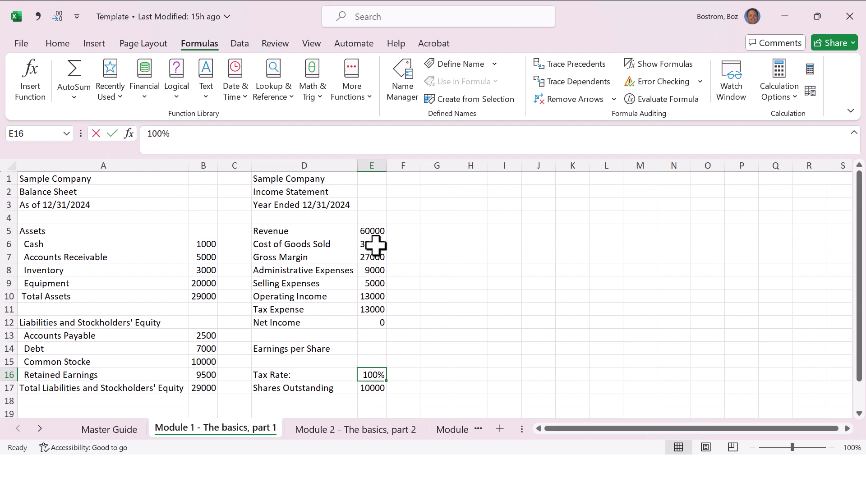
type("28")
key("Return")
key("Up")
key("Up")
key("Up")
key("Up")
key("Up")
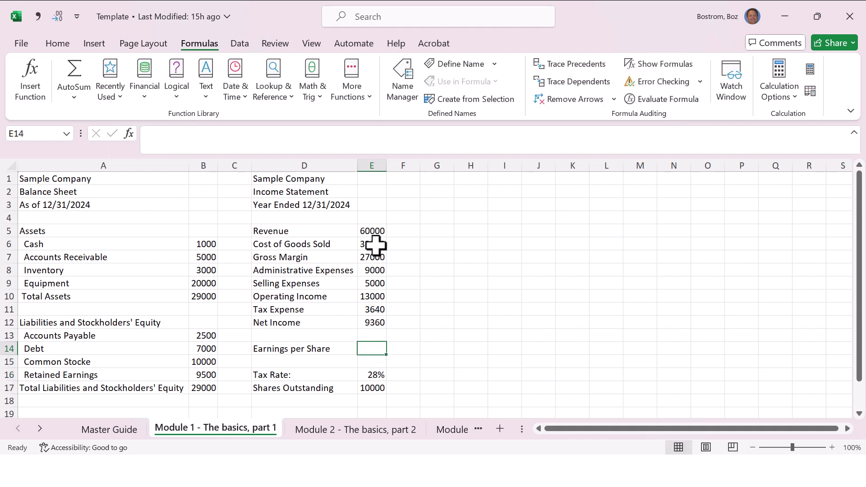
- Review the Tax Rate input in E16 and the Tax Expense formula in E11 that depends on it
key("Down")
key("Down")
key("Down")
key("Down")
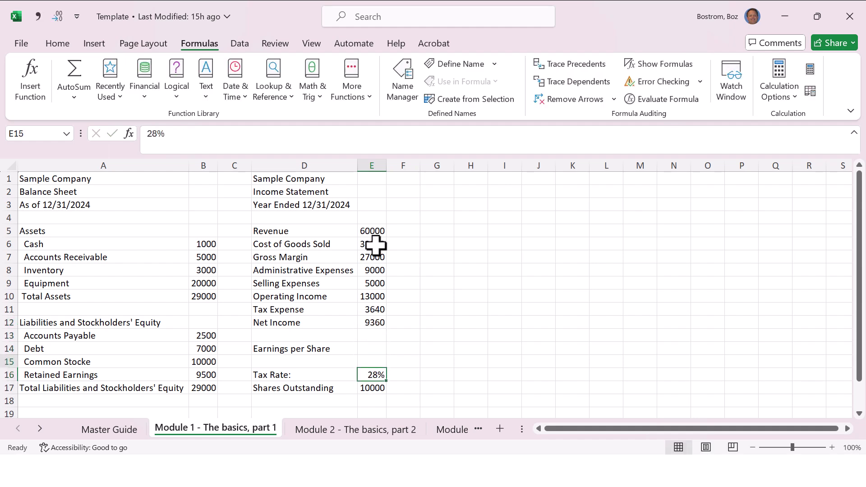
key("Up")
key("Up")
key("Up")
key("Up")
key("Up")
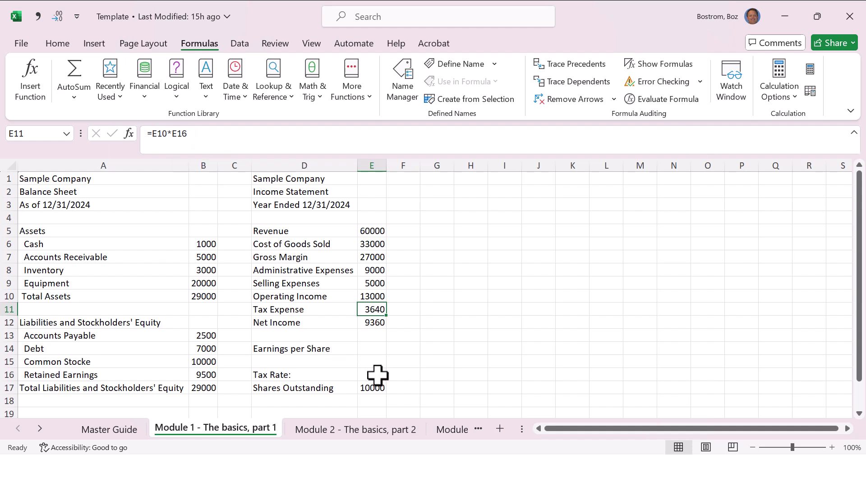
- Set Revenue in E5 to 100000
left_click(373, 228)
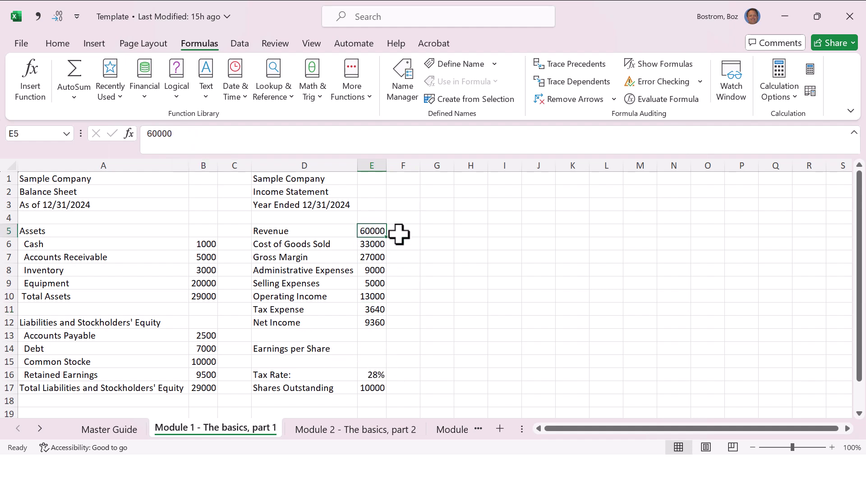
type("100000")
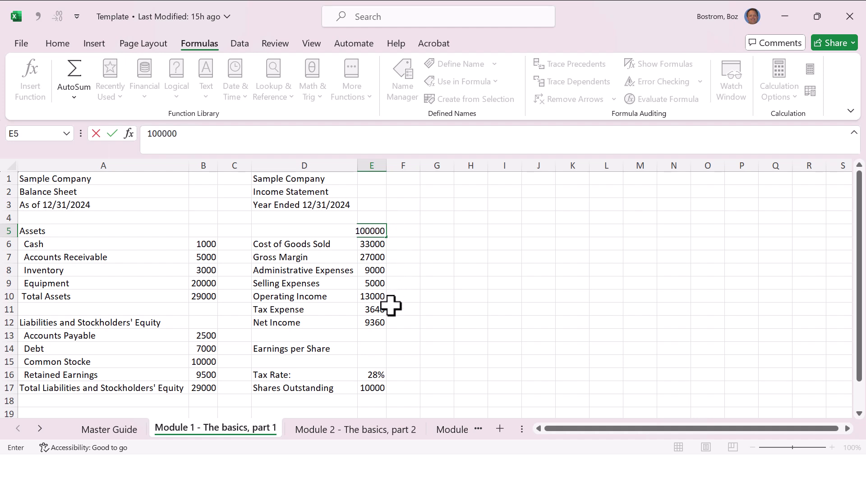
key("Return")
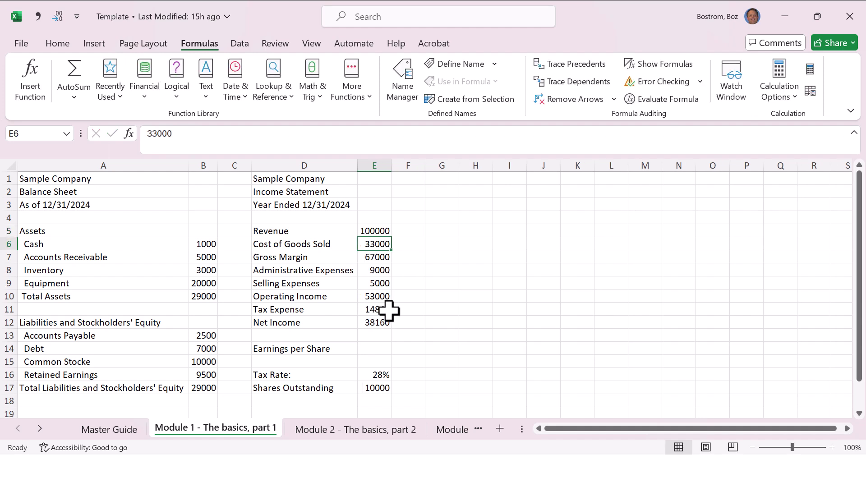
- Examine the Tax Expense, Revenue and Gross Margin cells to see how the revenue change carries through the formulas
left_click(390, 309)
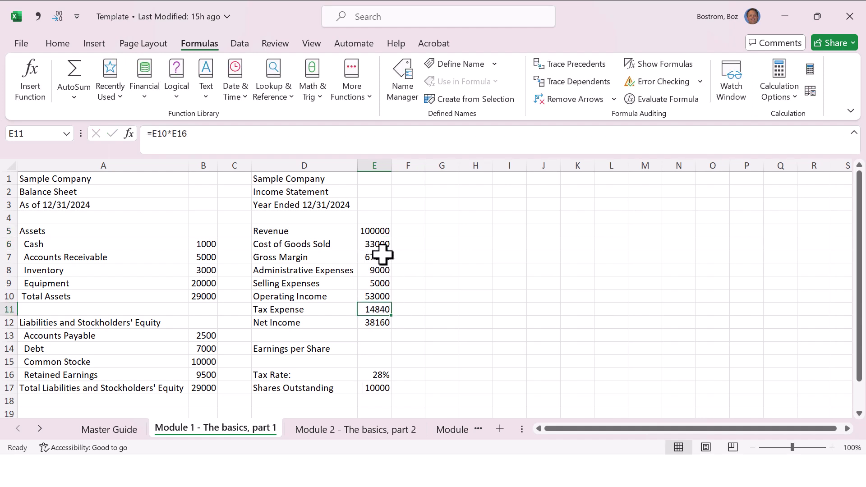
left_click(382, 232)
left_click(382, 256)
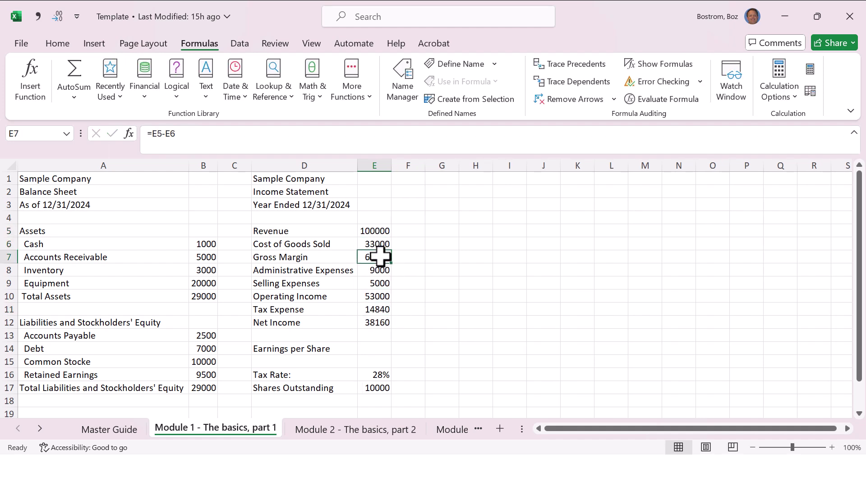
- Check the Operating Income formula in E10 and undo the last Revenue change
left_click(377, 296)
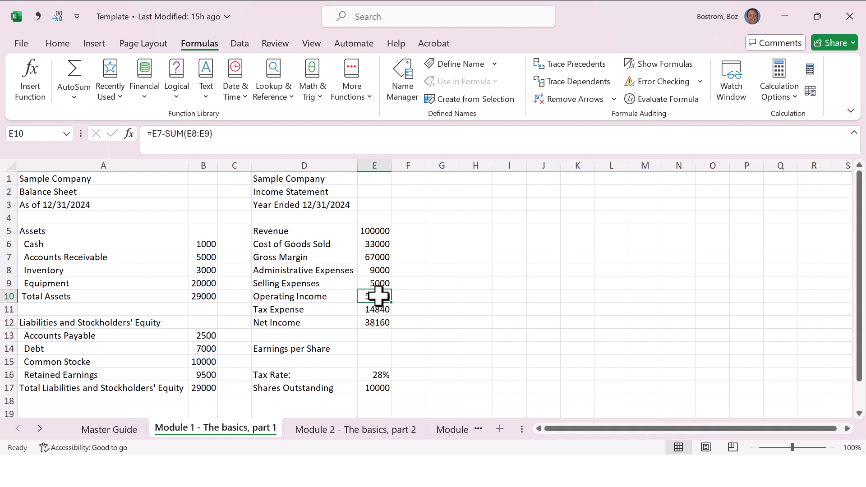
key("ctrl+z")
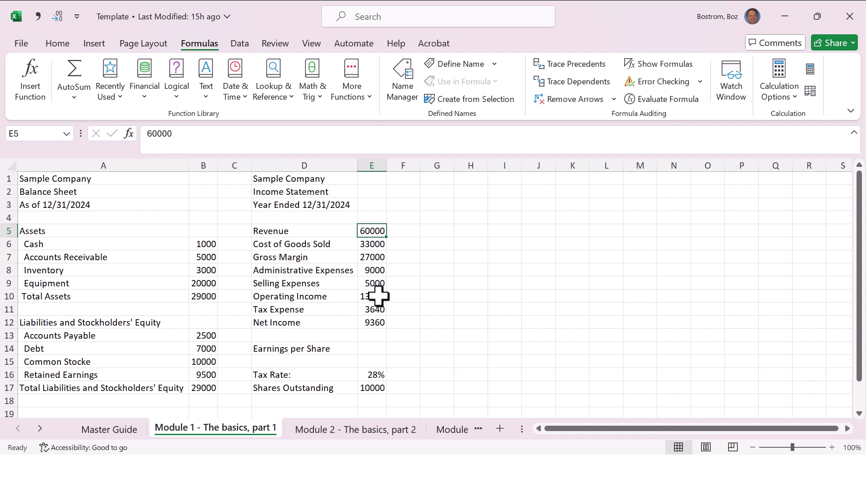
- Calculate Earnings per Share in E14 by dividing Net Income by Shares Outstanding with =E12/E17
left_click(382, 349)
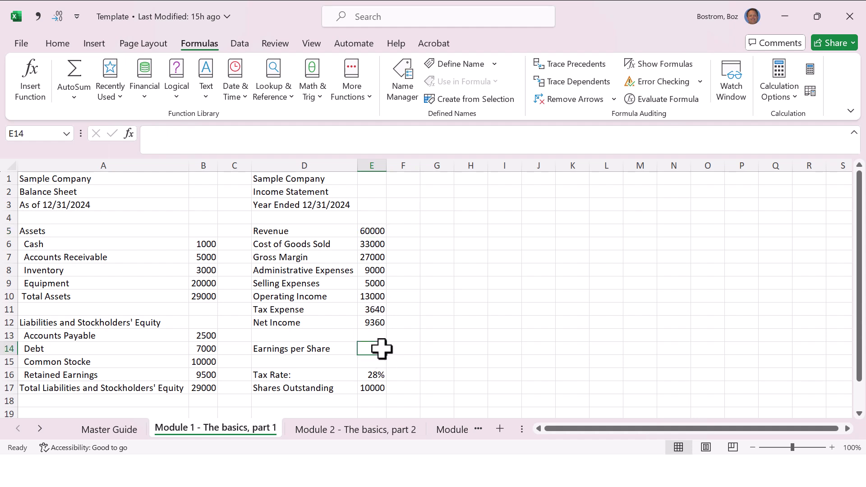
type("=")
key("Up")
key("Up")
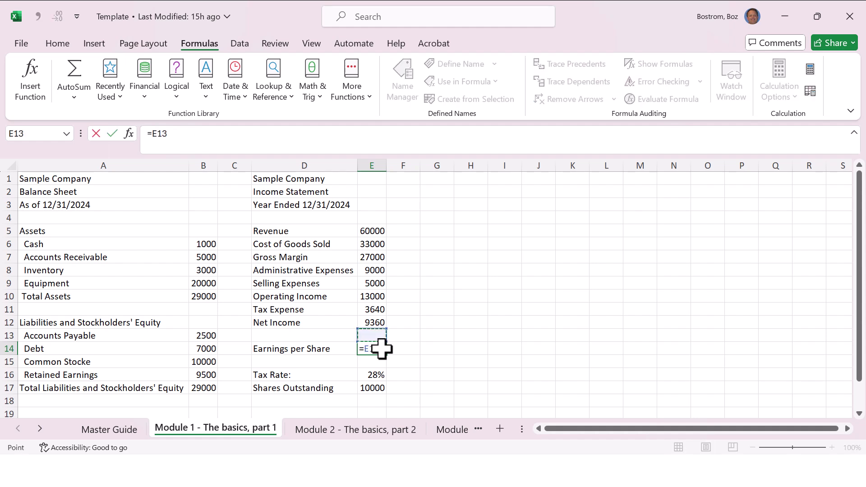
type("/")
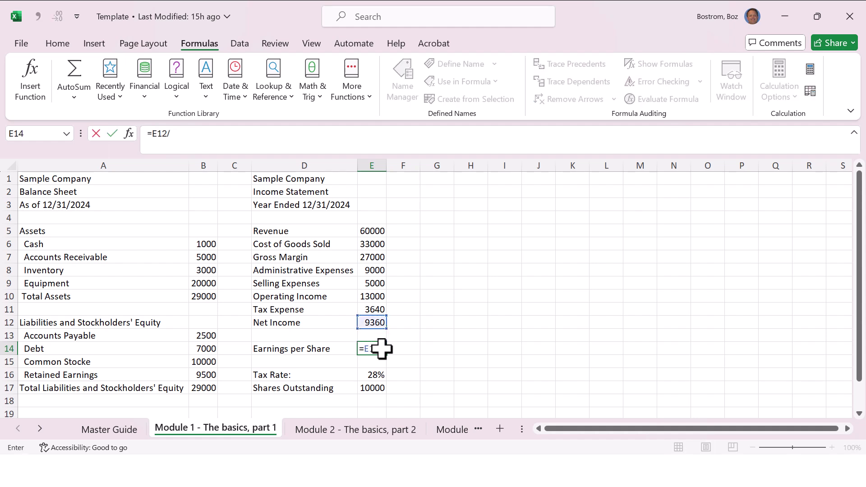
key("Down")
key("Down")
key("Down")
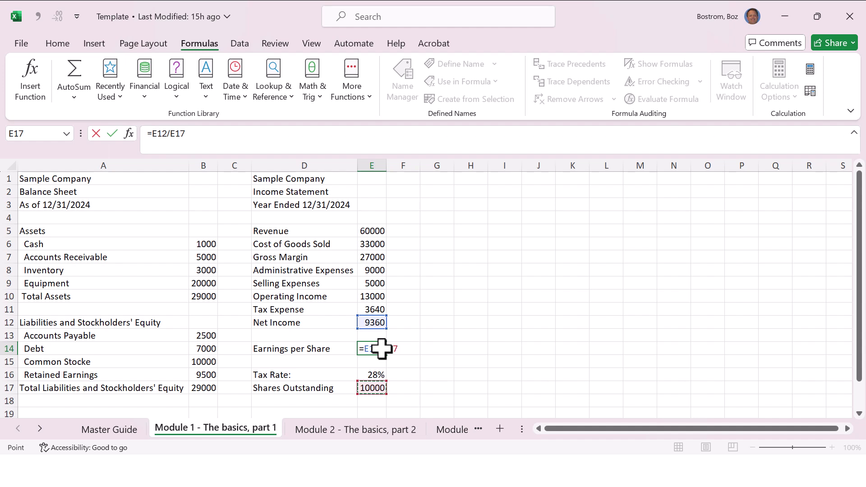
key("Return")
left_click(381, 348)
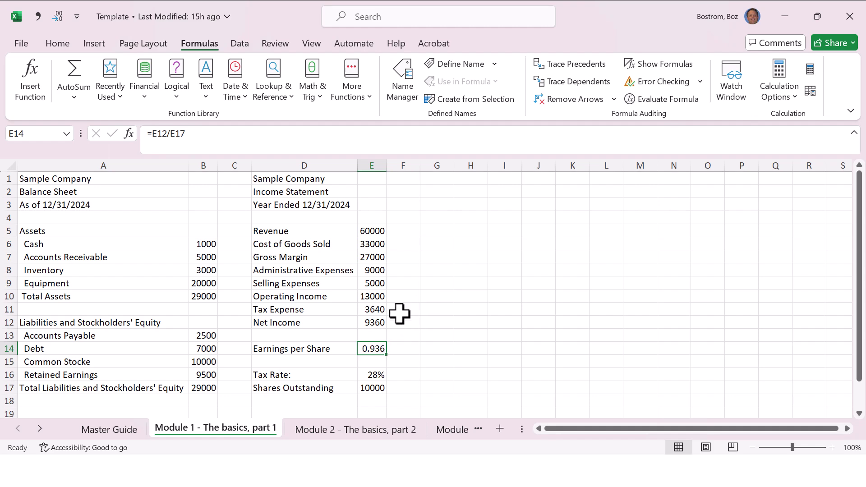
- Review the arithmetic operator and Autosum entries on the Master Guide sheet
key("ctrl+Page_Up")
key("Down")
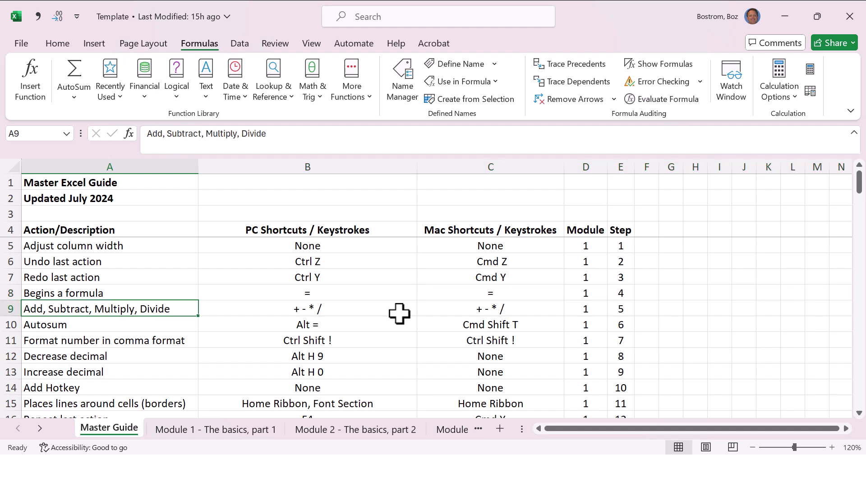
key("Right")
key("Right")
key("Right")
key("Right")
key("Down")
key("Left")
key("Left")
key("Left")
key("Left")
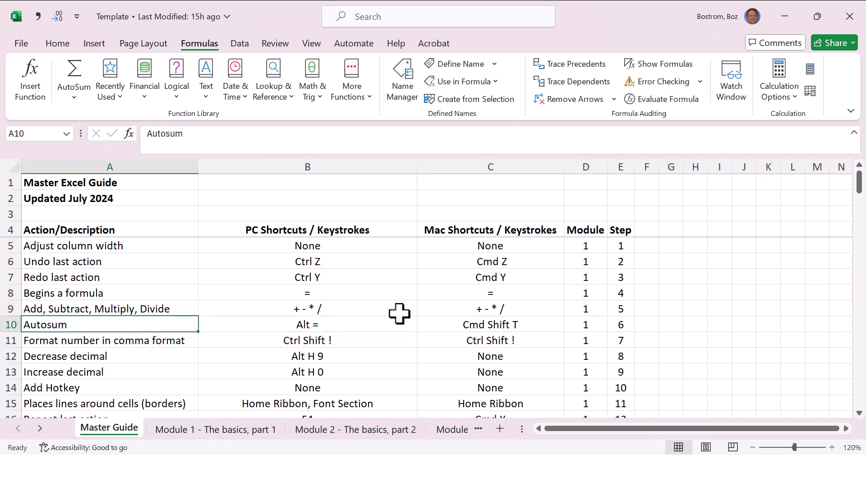
- Read the guide entries from Autosum through comma format, decrease and increase decimal, and Add Hotkey
key("Right")
key("Right")
key("Down")
key("Left")
key("Left")
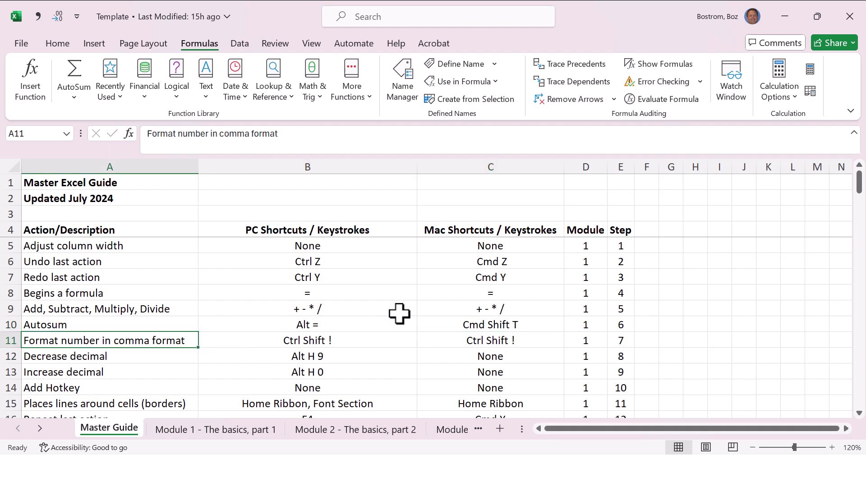
key("Right")
key("Right")
key("Left")
key("Left")
key("Down")
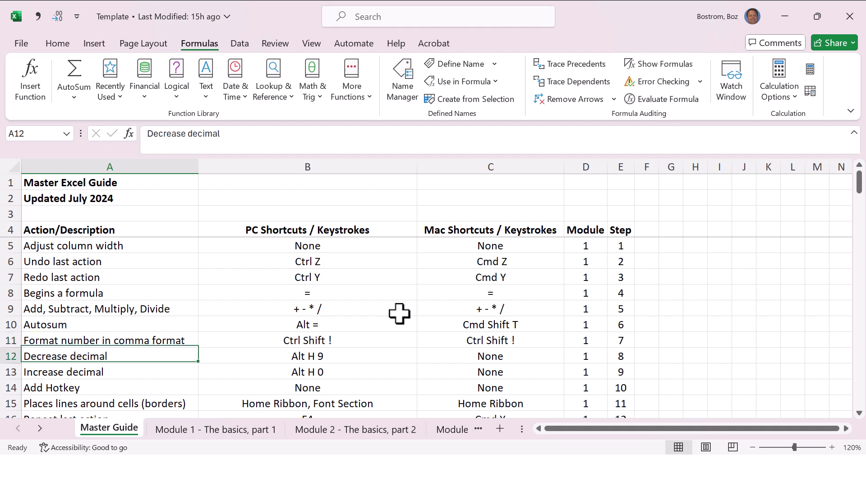
key("Down")
key("Down")
key("Right")
key("Right")
key("Right")
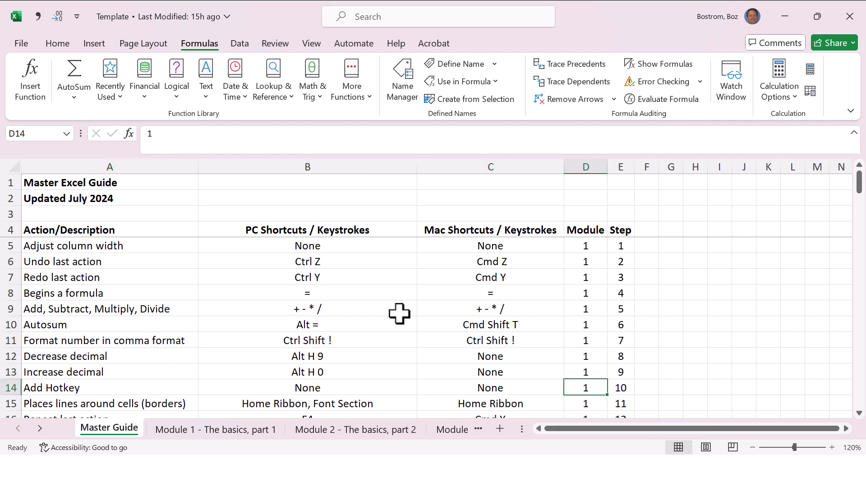
- Return to the Module 1 sheet and go to the Cash amount in B6
key("ctrl+Page_Down")
key("Left")
key("Left")
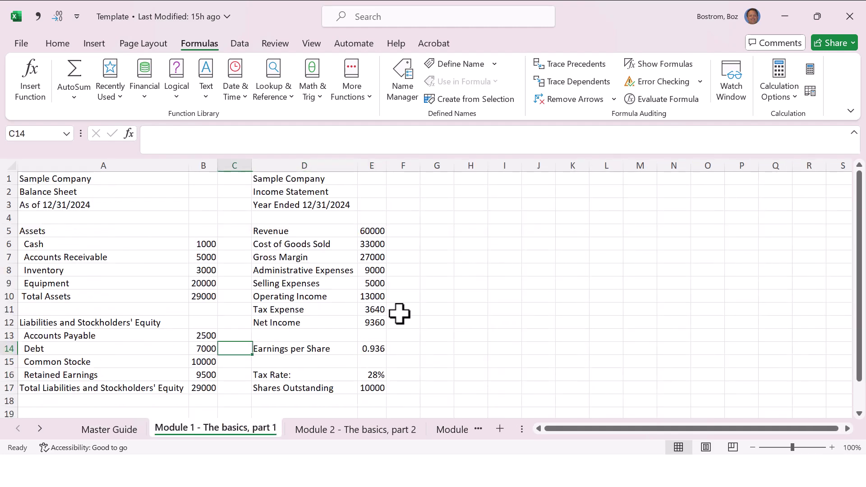
key("Left")
key("Up")
key("Up")
key("Up")
key("Up")
key("Up")
key("Up")
key("Up")
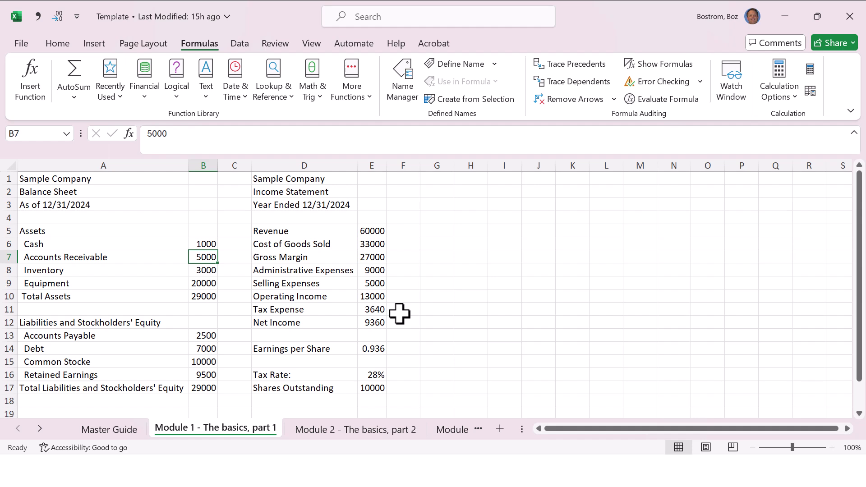
key("Up")
- Try the comma style on the balance sheet amounts in B6:B17 and undo it
key("shift+Down")
key("shift+Down")
key("shift+Down")
key("shift+Down")
key("shift+Down")
key("shift+Down")
key("shift+Down")
key("shift+Down")
key("shift+Down")
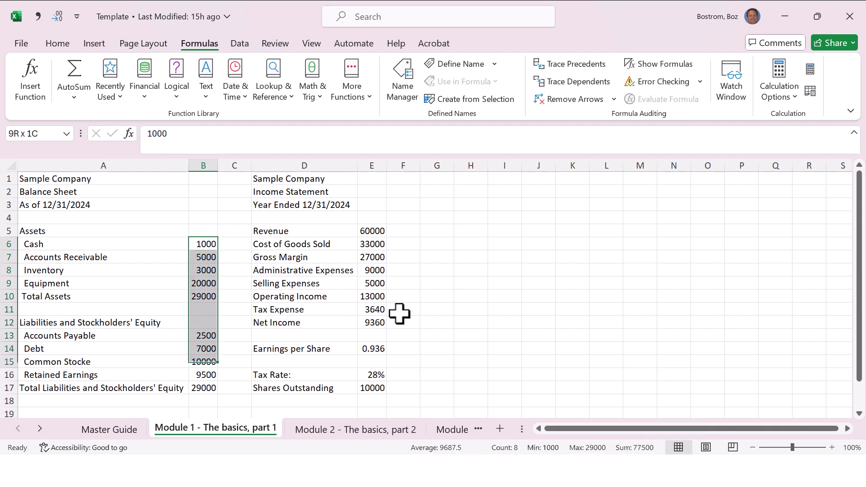
key("shift+Down")
key("shift+Down")
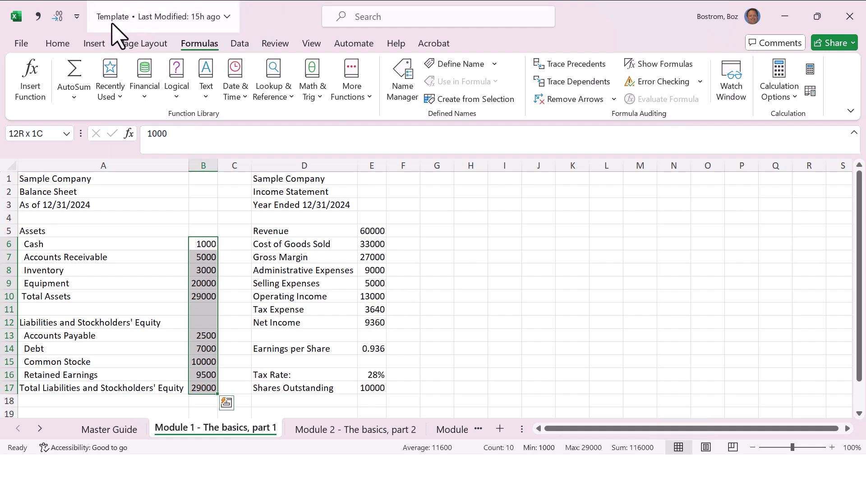
left_click(68, 43)
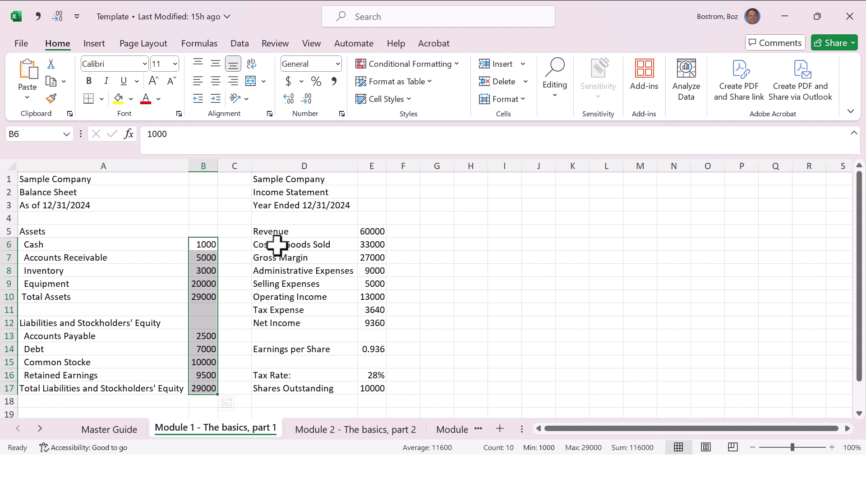
left_click(334, 81)
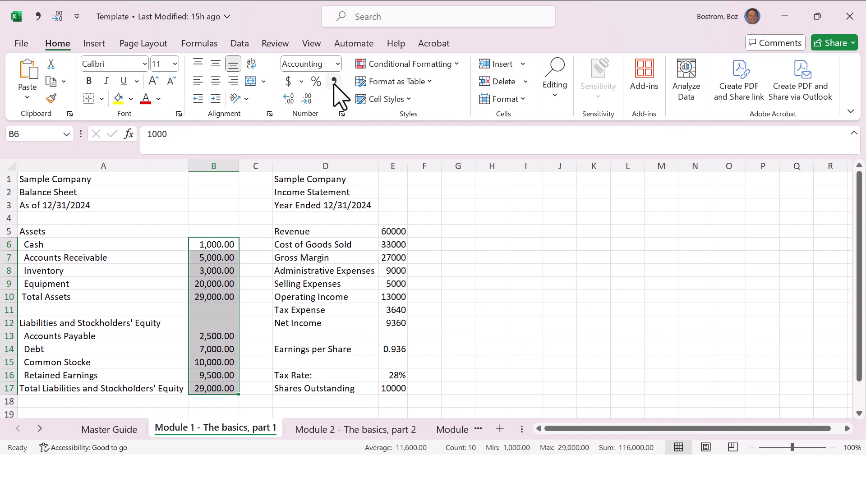
key("ctrl+z")
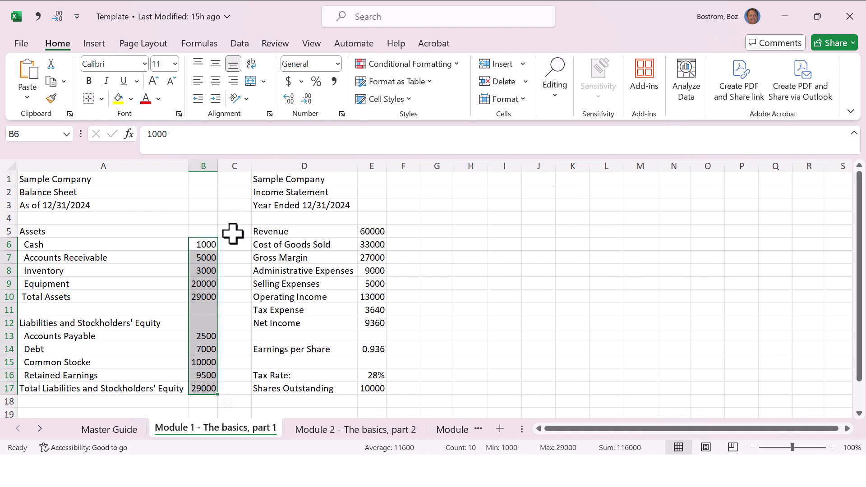
- Reselect B6:B17 starting from the Cash amount, apply the comma style once more and undo it
left_click(209, 244)
key("shift+Down")
key("shift+Down")
key("shift+Down")
key("shift+Down")
key("shift+Down")
key("shift+Down")
key("shift+Down")
key("shift+Down")
key("shift+Down")
key("shift+Down")
key("shift+Down")
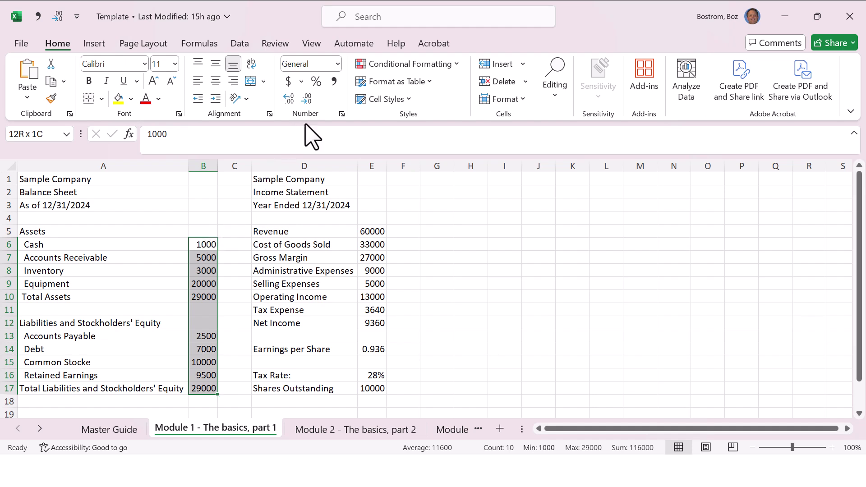
left_click(334, 81)
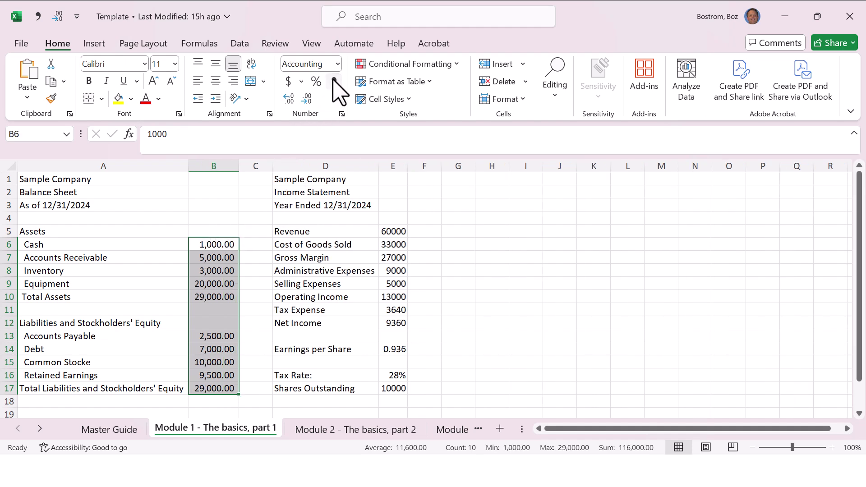
key("ctrl+z")
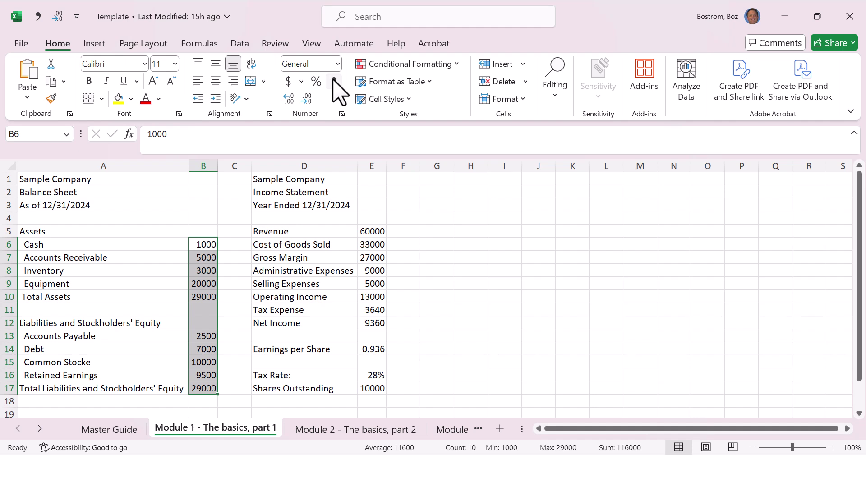
- Try the number, time, date, currency, percentage and scientific formats in turn on B6:B17
key("ctrl+shift+1")
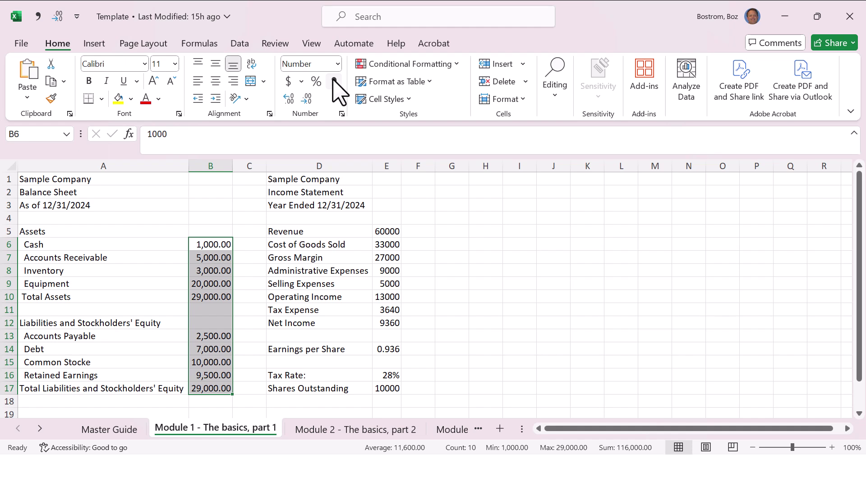
key("ctrl+shift+2")
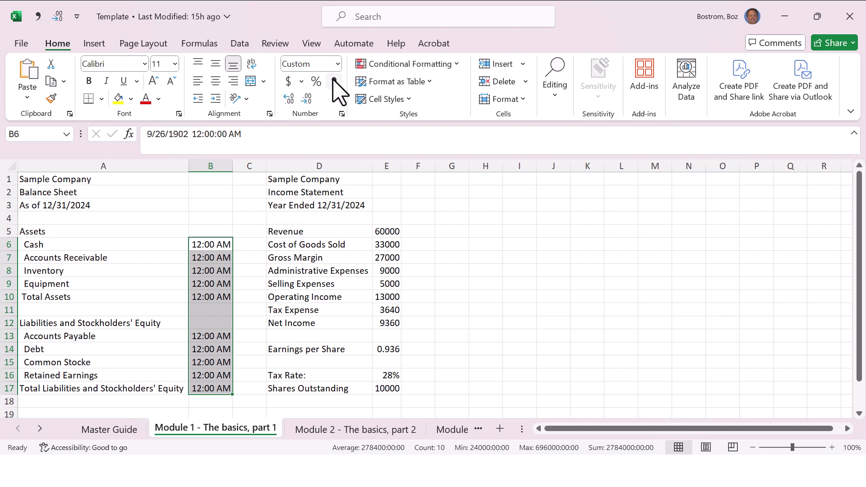
key("ctrl+shift+3")
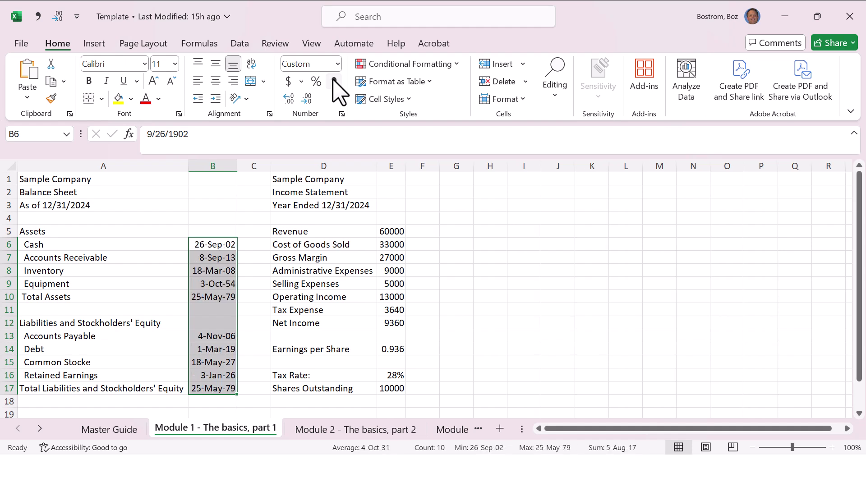
key("ctrl+shift+4")
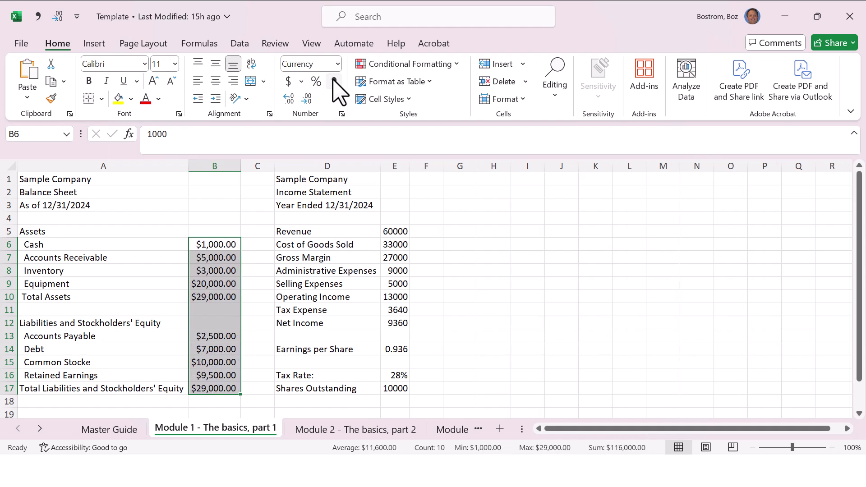
key("ctrl+shift+5")
key("ctrl+shift+6")
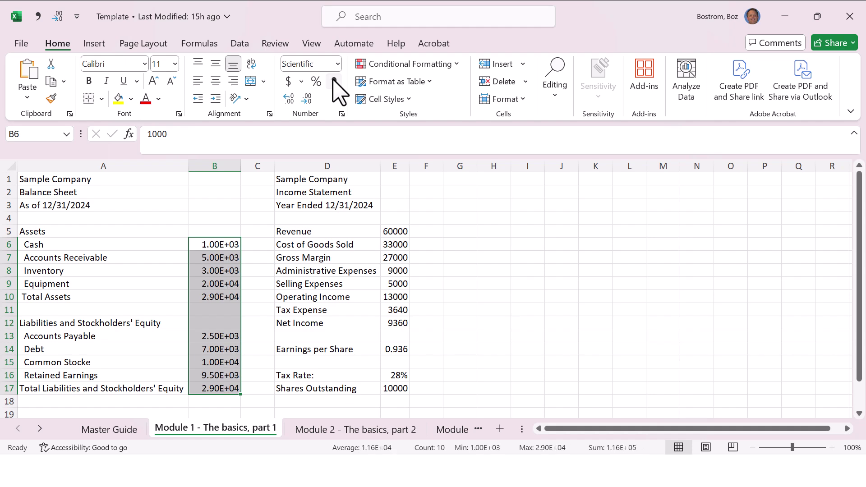
- Format B6:B17 as Number with thousands separators and two decimals, and return to B6
key("ctrl+shift+1")
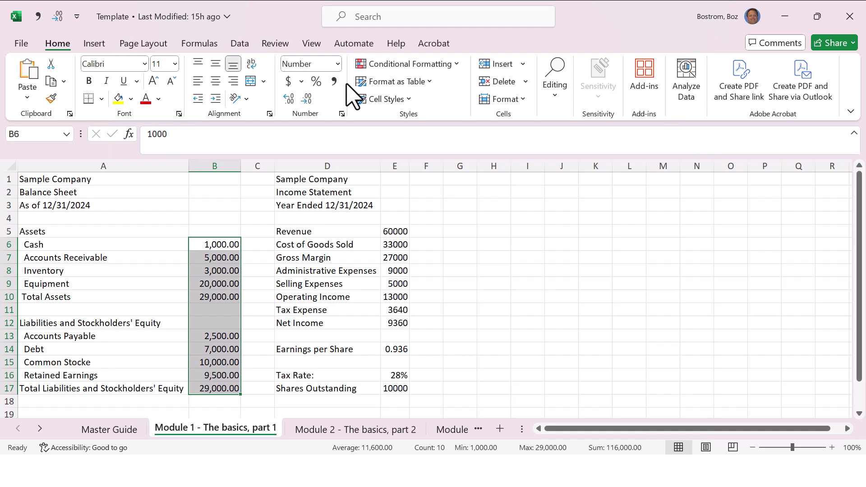
key("Right")
key("Left")
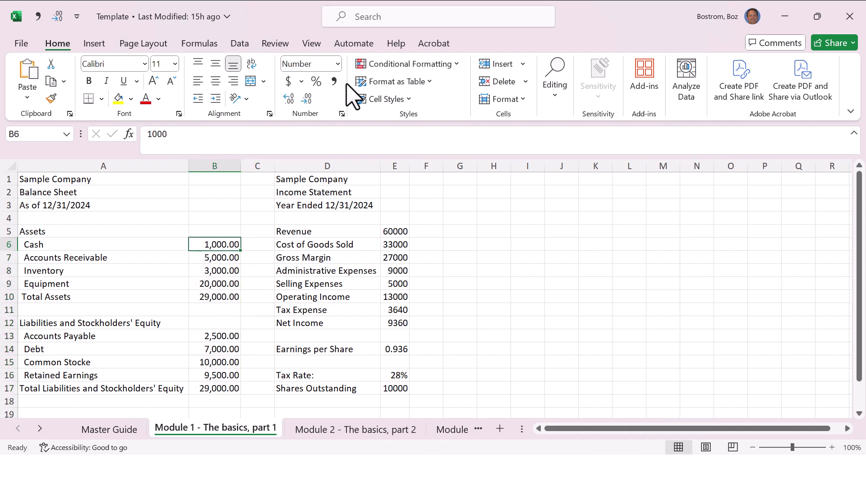
- Select the balance sheet amounts from B17 up to B6 and remove both decimal places
key("Down")
key("Down")
key("Down")
key("Down")
key("Down")
key("Down")
key("Down")
key("Down")
key("Down")
key("Down")
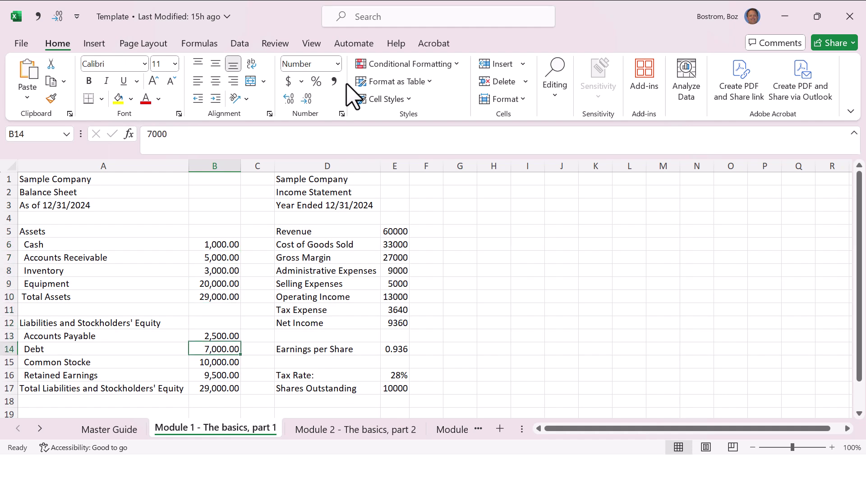
key("Down")
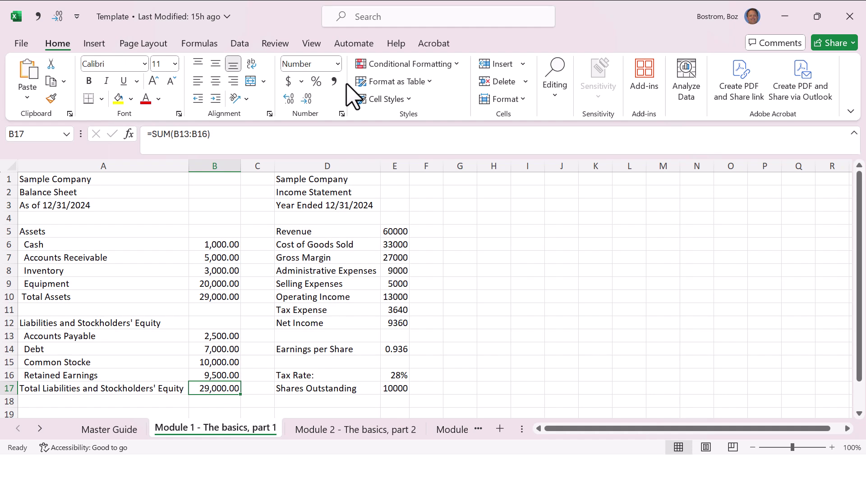
key("shift+Up")
key("shift+Up")
key("shift+Up")
key("shift+Up")
key("shift+Up")
key("shift+Up")
key("shift+Up")
key("shift+Up")
key("shift+Up")
key("shift+Up")
key("shift+Up")
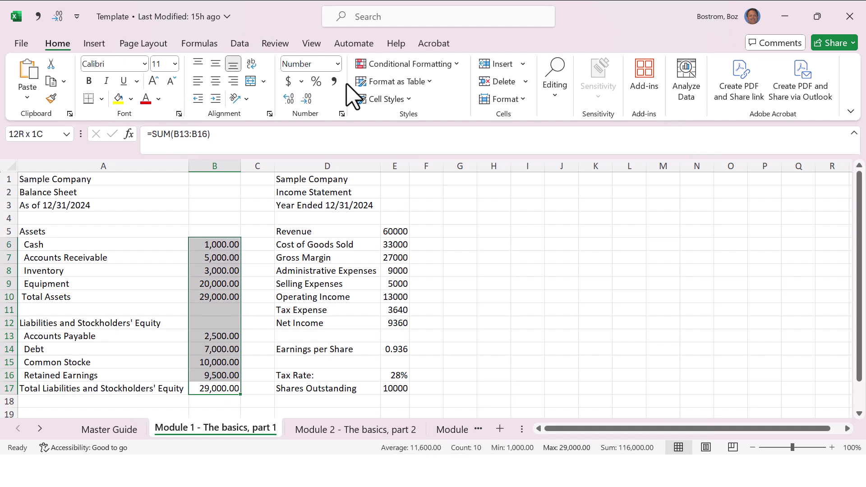
double_click(307, 99)
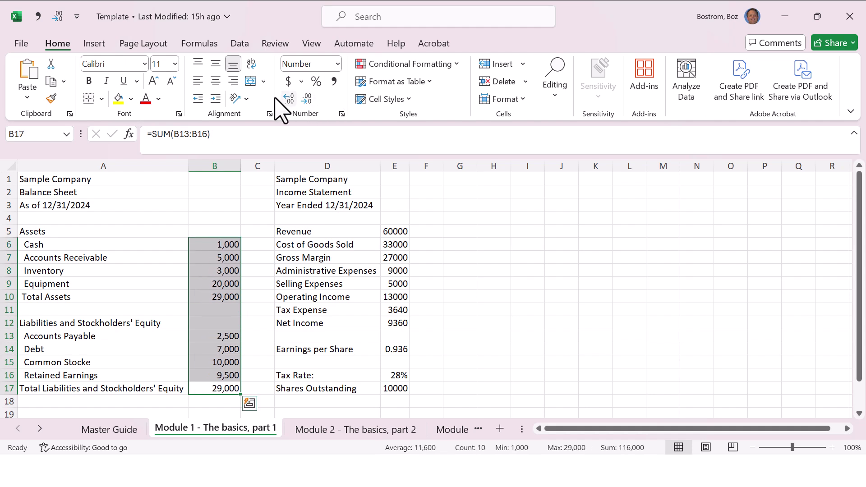
- Switch B6:B17 between two and zero decimal places a few times and apply the comma style
double_click(289, 99)
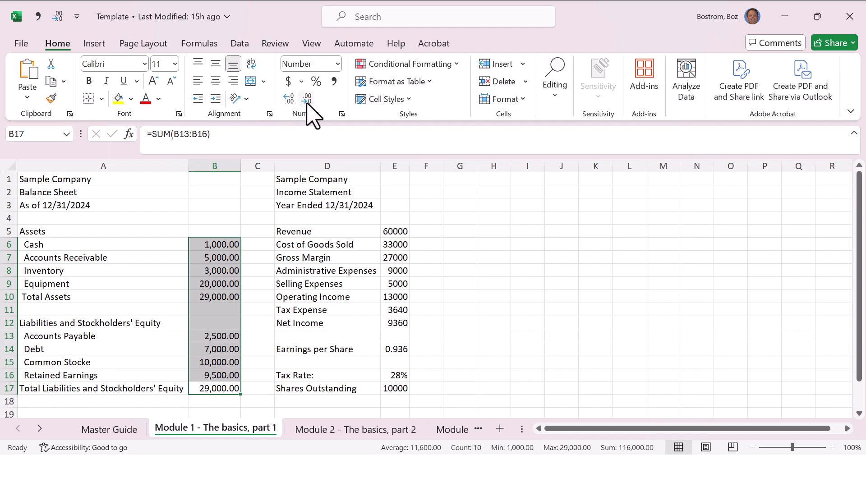
double_click(307, 99)
double_click(289, 98)
double_click(307, 100)
left_click(333, 81)
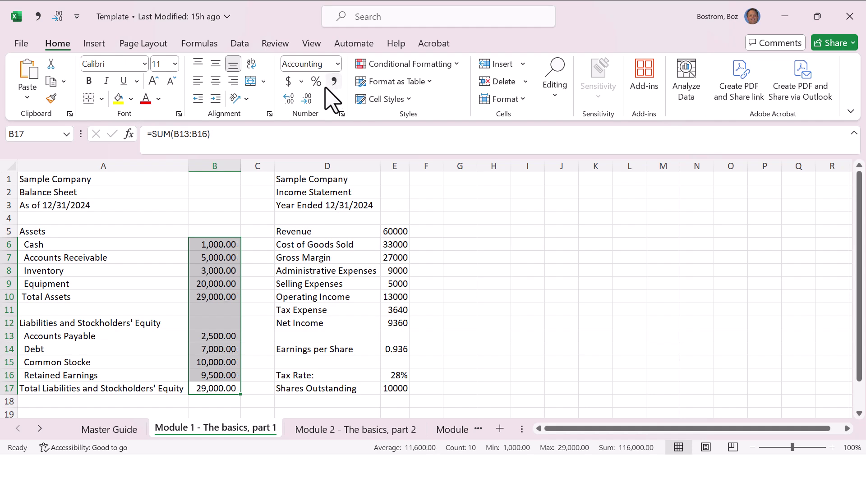
- Remove both decimal places from B6:B17, and undo that along with the comma style
double_click(306, 98)
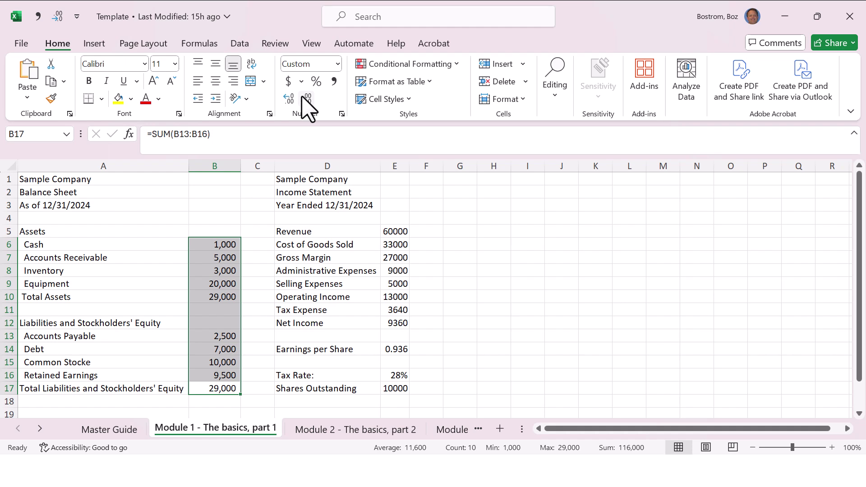
key("ctrl+z")
key("ctrl+z")
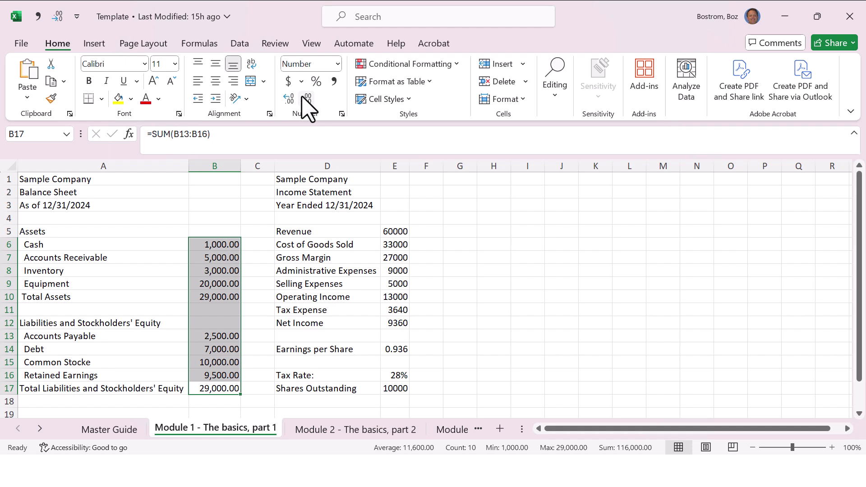
- Remove both decimal places from the Number-formatted amounts in B6:B17
key("alt")
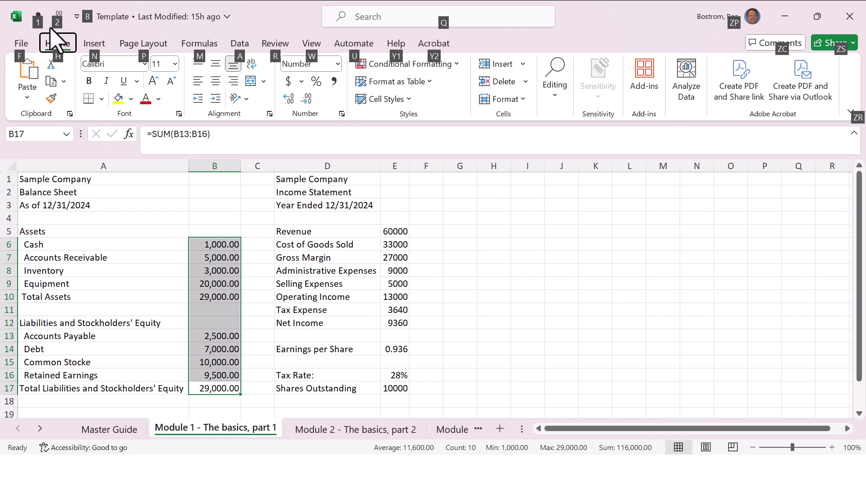
key("h")
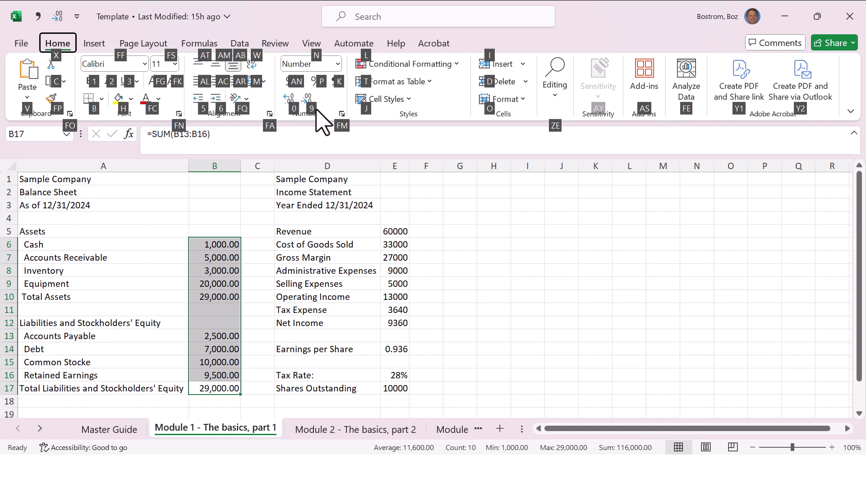
key("9")
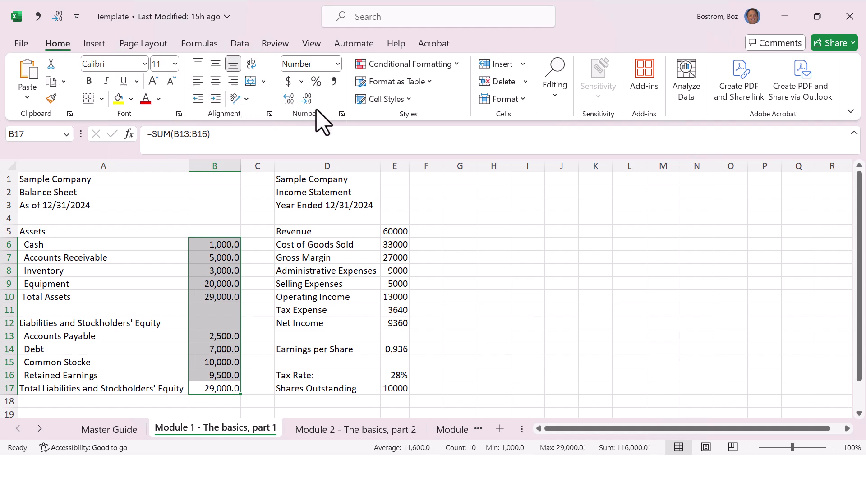
key("alt")
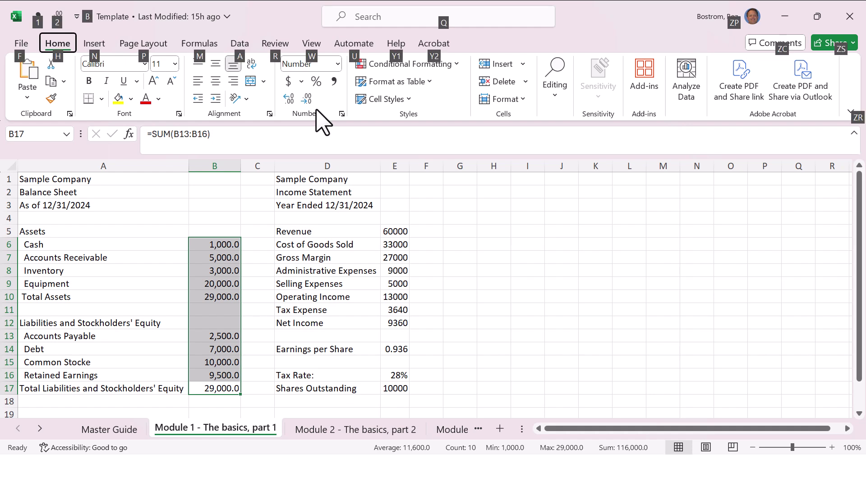
key("h")
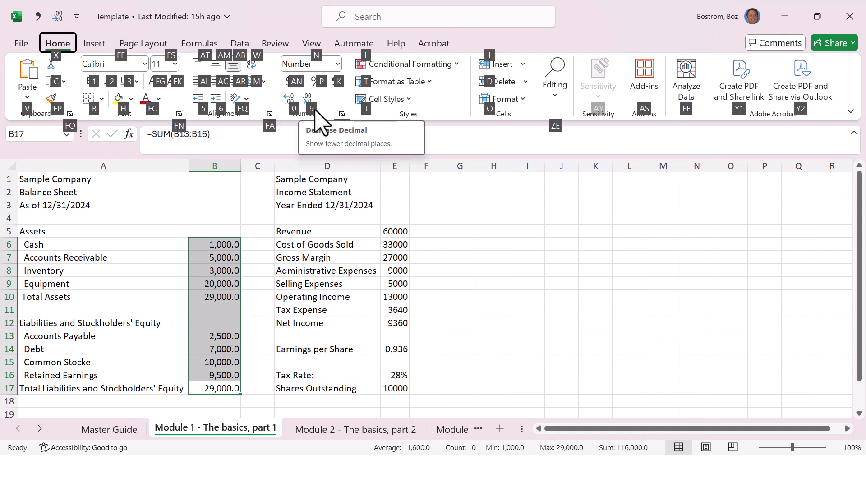
key("9")
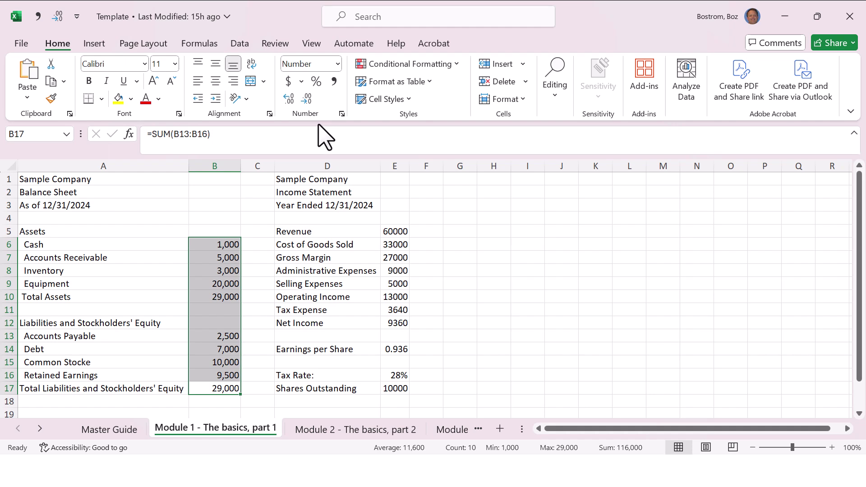
- Select the balance sheet amounts in B6:B17 and apply the comma style with no decimal places
left_click_drag(227, 241, 226, 394)
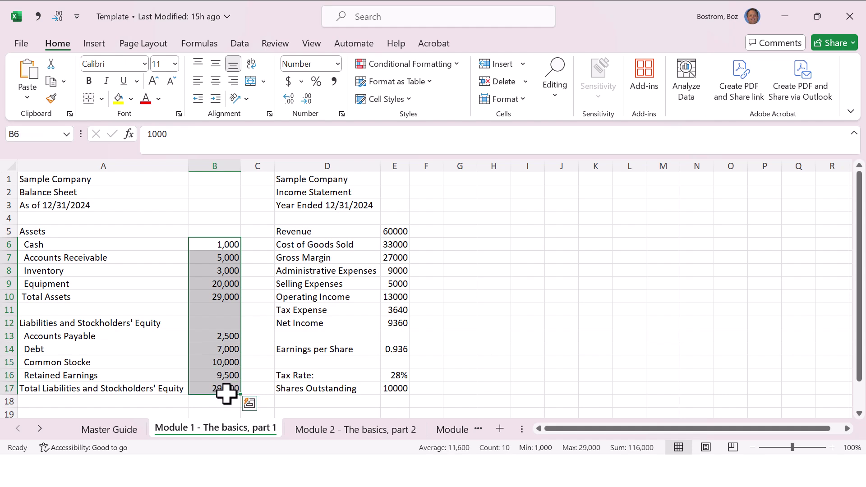
left_click(334, 84)
left_click(307, 99)
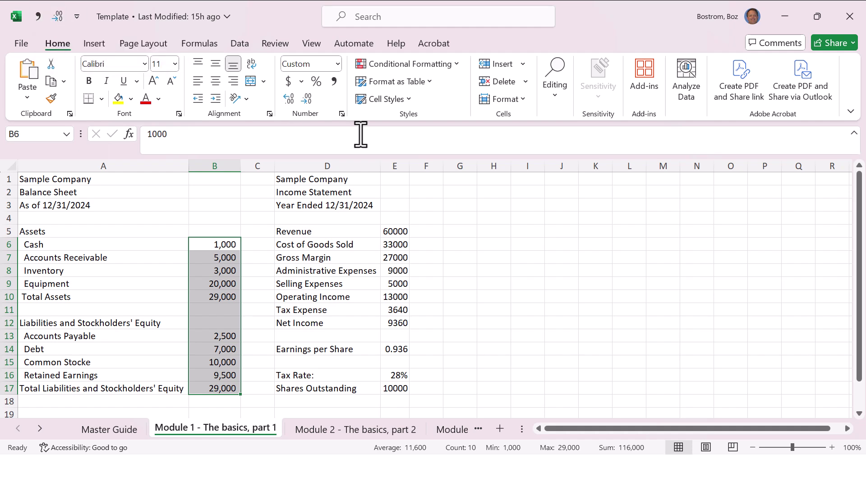
- Reapply the comma style to the selected amounts in B6:B17 and remove both decimal places again
key("alt")
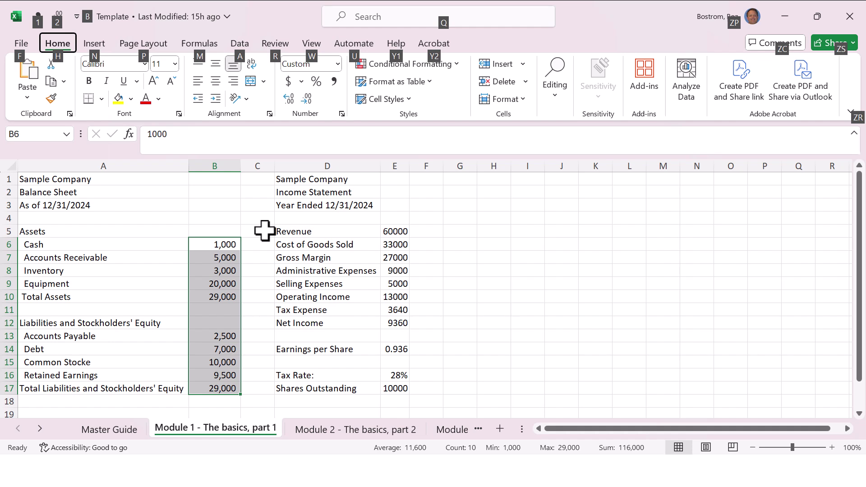
key("1")
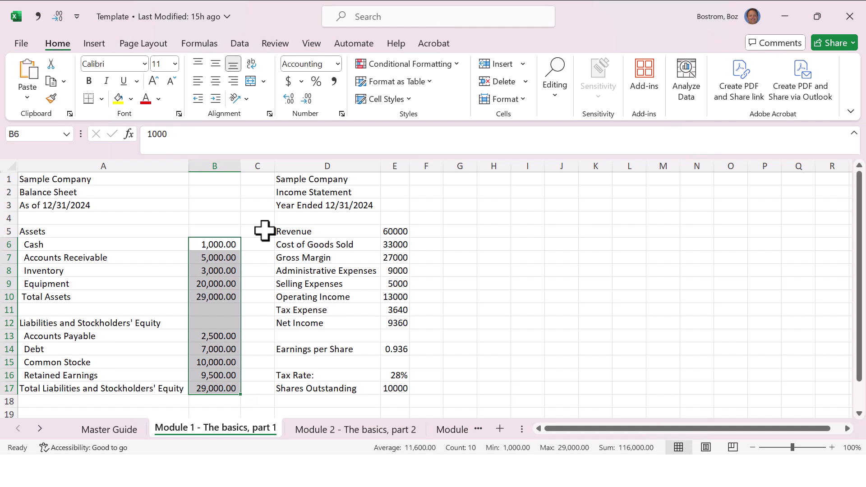
key("alt")
key("2")
key("alt")
key("2")
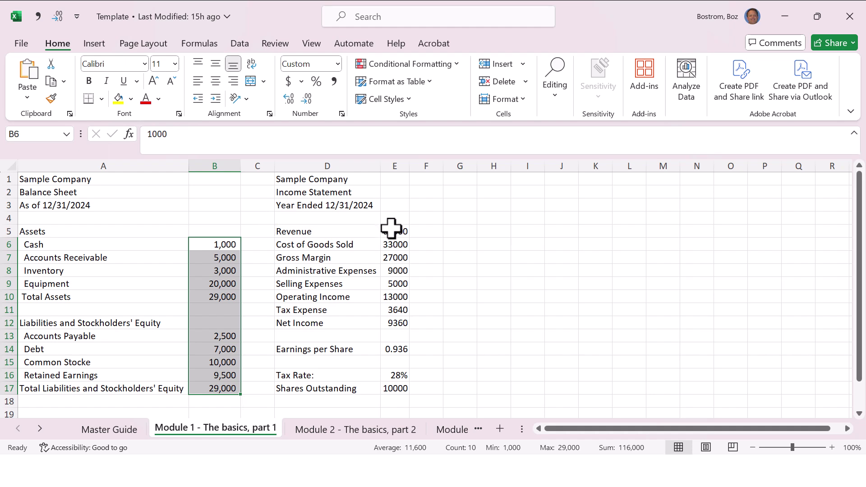
- Apply the comma style with no decimal places to the income statement amounts in E5:E12
left_click_drag(393, 230, 396, 327)
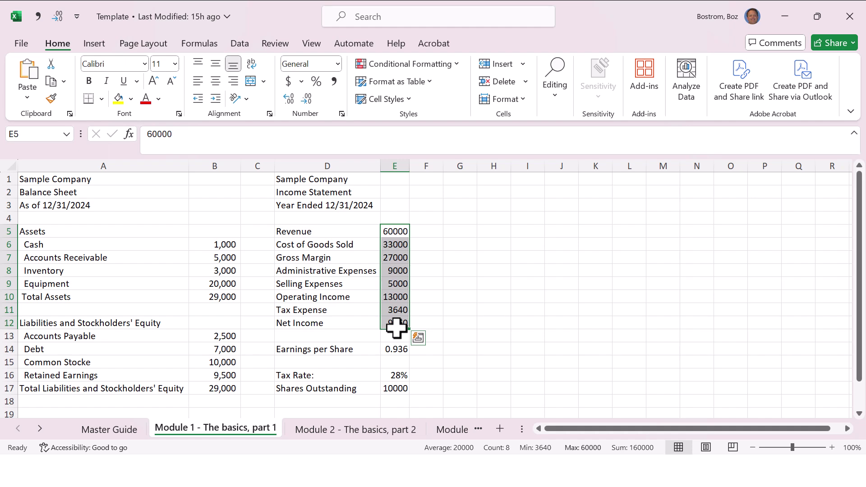
key("alt")
key("1")
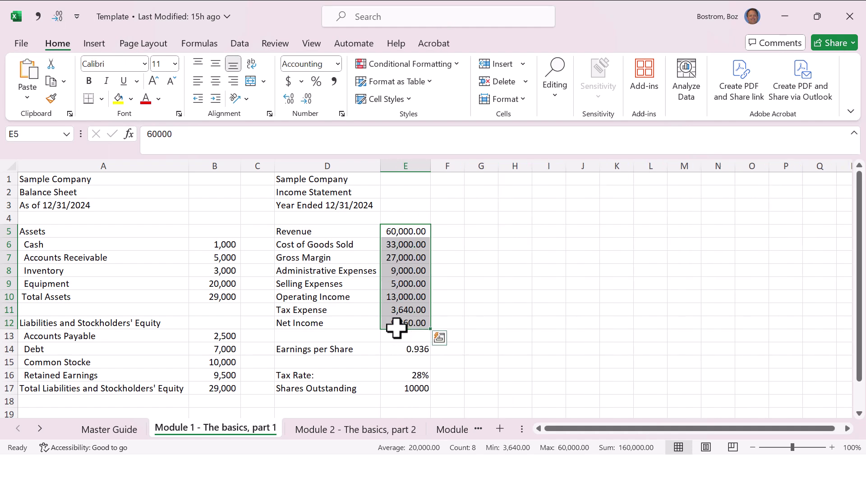
key("alt")
key("2")
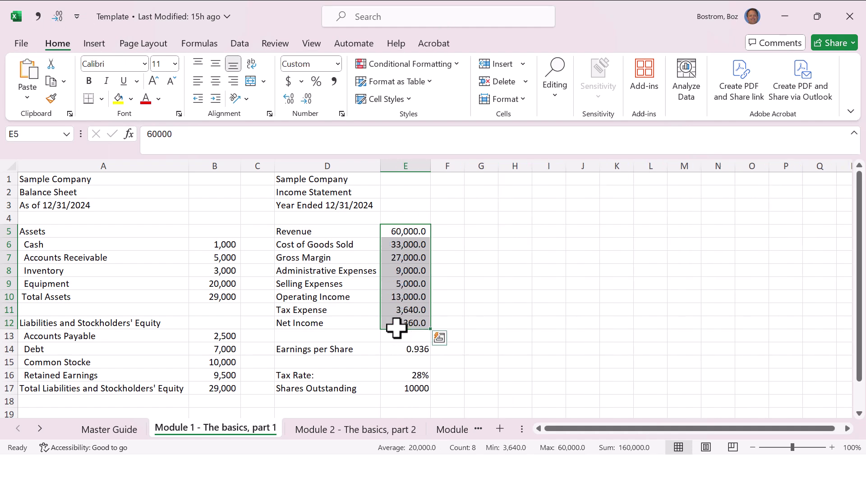
key("alt")
key("2")
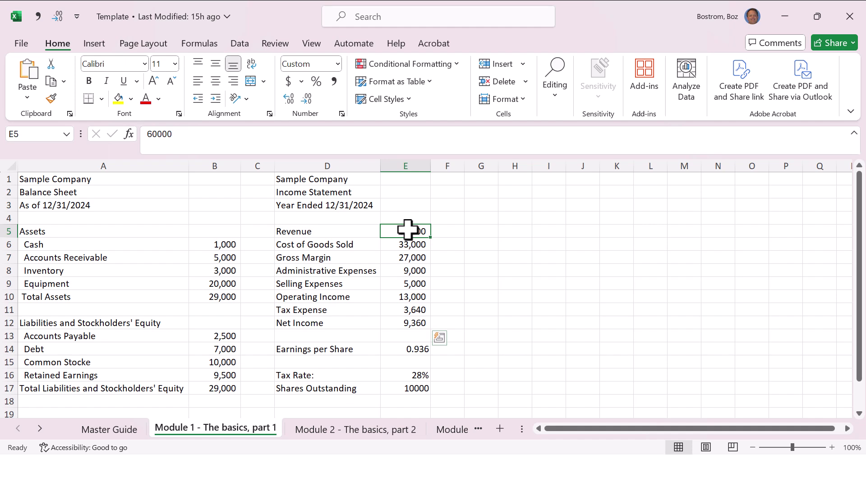
- Select the income statement amounts one row at a time from E5 down to E12
key("Escape")
key("shift+Down")
key("shift+Down")
key("shift+Down")
key("shift+Down")
key("shift+Down")
key("shift+Down")
key("shift+Down")
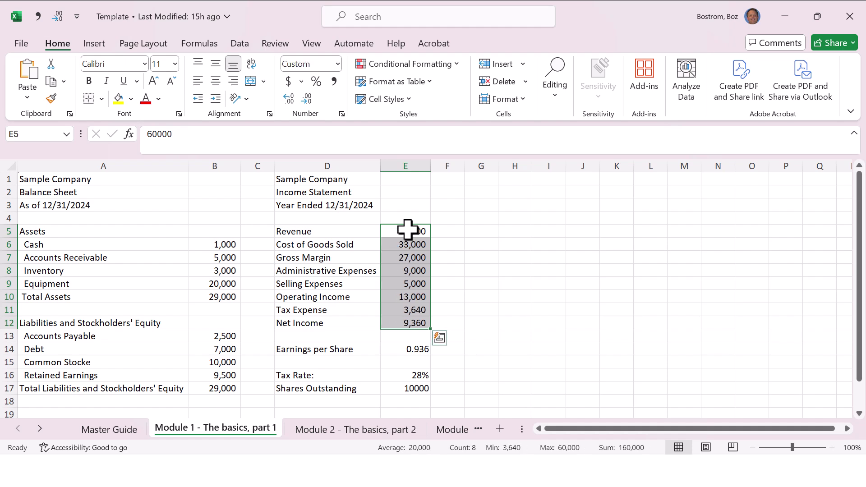
- Format the earnings per share in E14 as a number with two decimal places
key("Down")
key("Down")
key("Down")
key("Down")
key("Down")
key("Down")
key("Down")
key("Down")
key("Down")
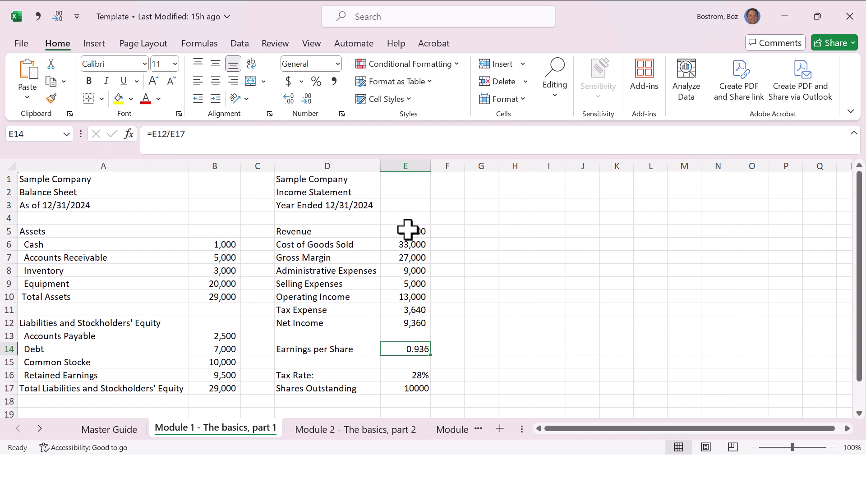
key("ctrl+shift+1")
- Apply the comma style to the shares outstanding in E17 and remove both decimal places
key("Down")
key("Down")
key("Down")
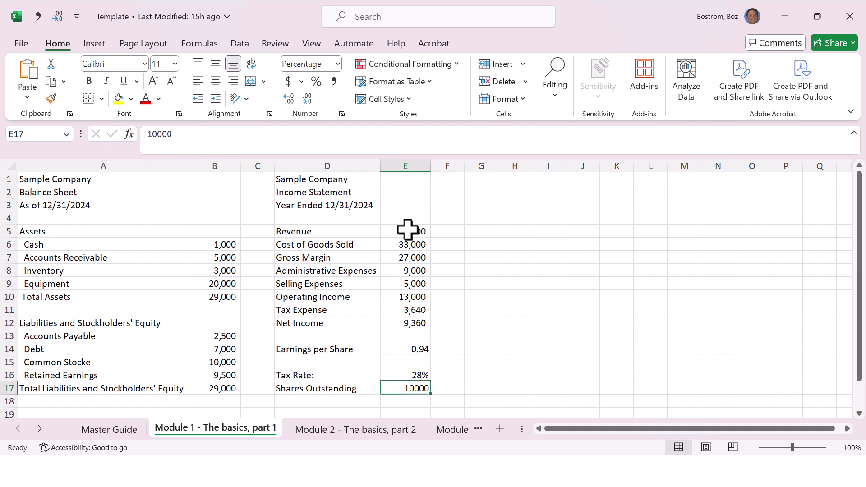
key("alt+h")
key("k")
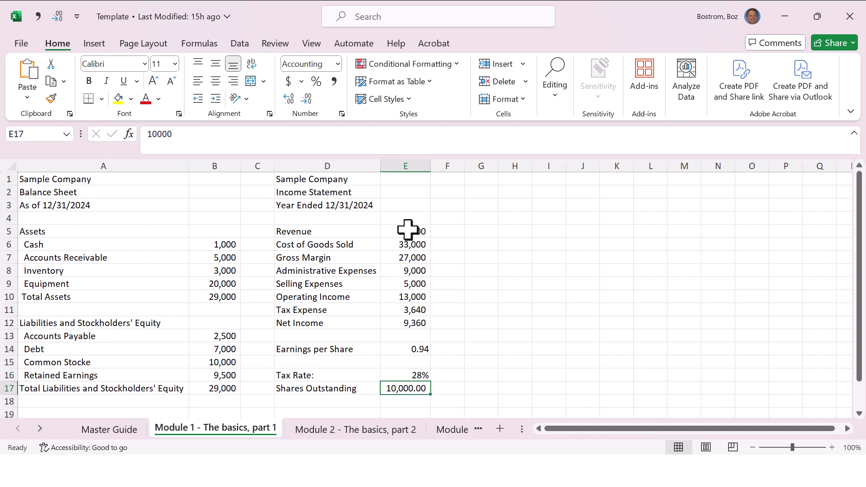
key("alt+h")
key("9")
key("alt+h")
key("9")
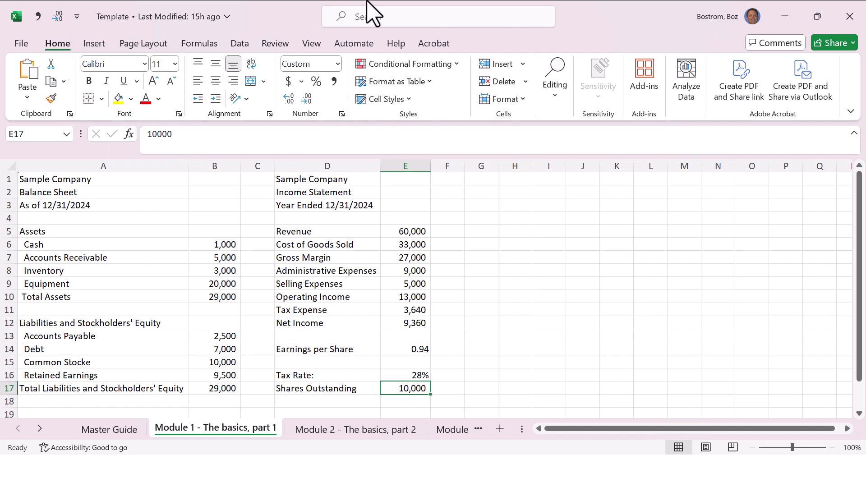
- Hide the Quick Access Toolbar and show it again
right_click(850, 70)
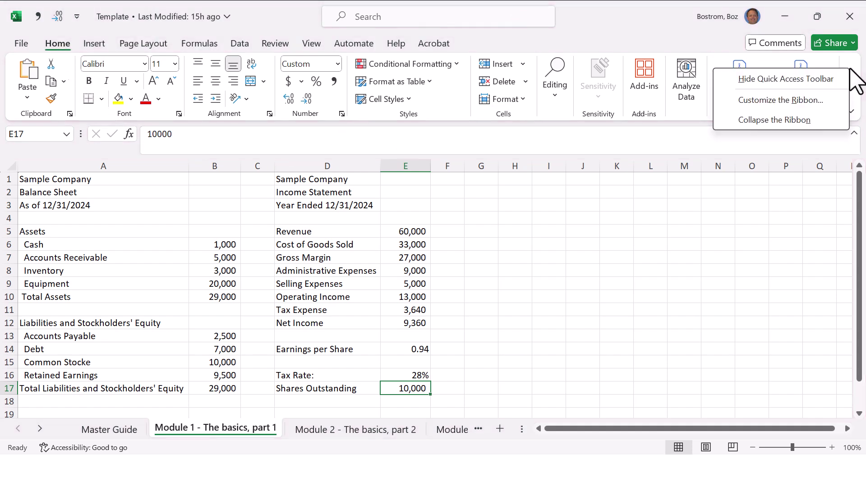
left_click(821, 79)
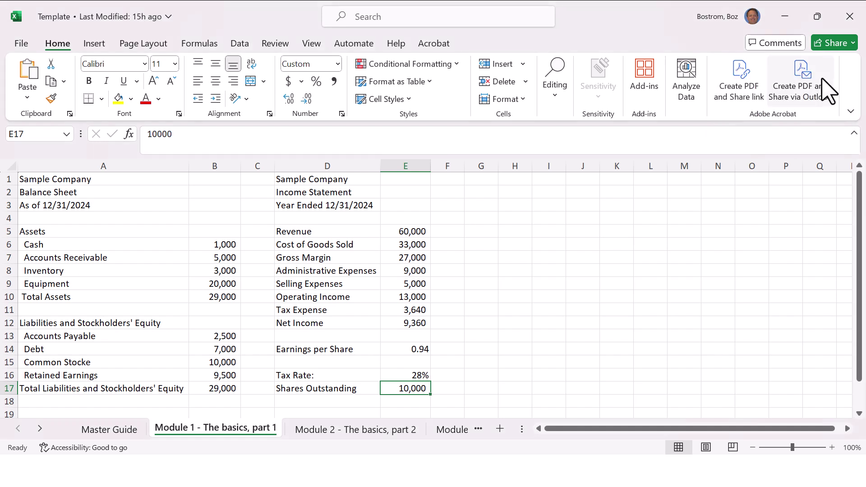
right_click(850, 79)
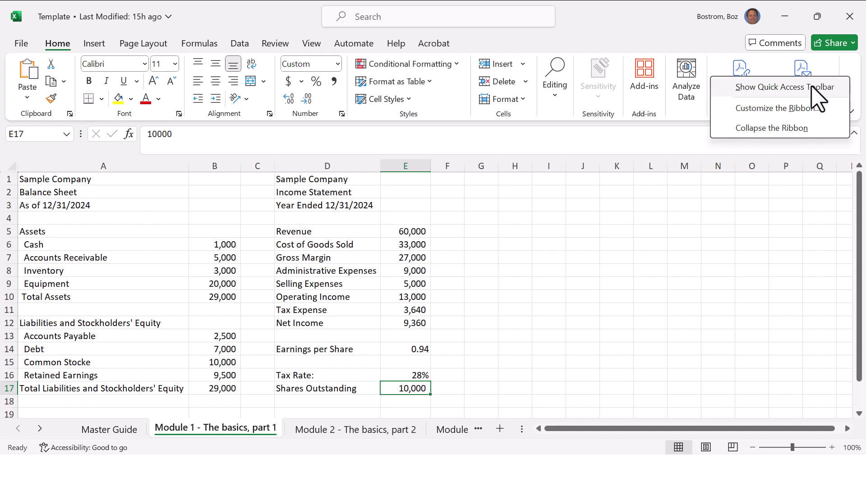
left_click(784, 87)
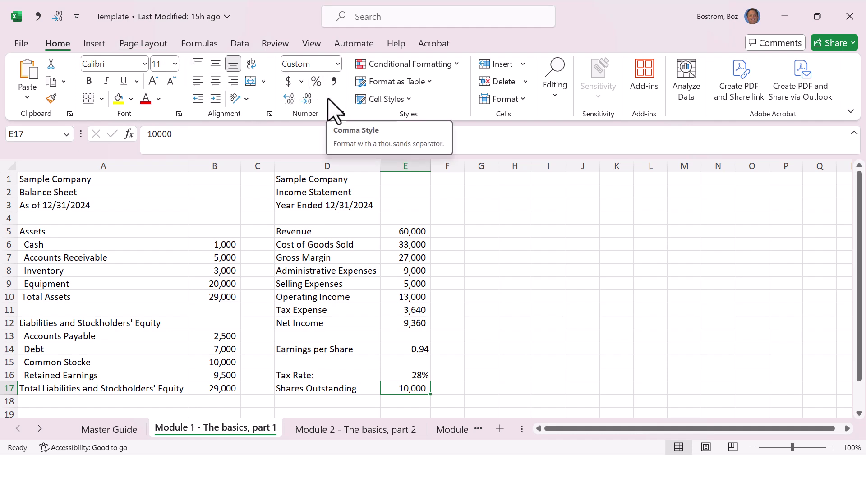
- Select B6:B17, apply the comma style once more and reduce the amounts to zero decimal places
left_click(223, 243)
left_click_drag(223, 244, 221, 389)
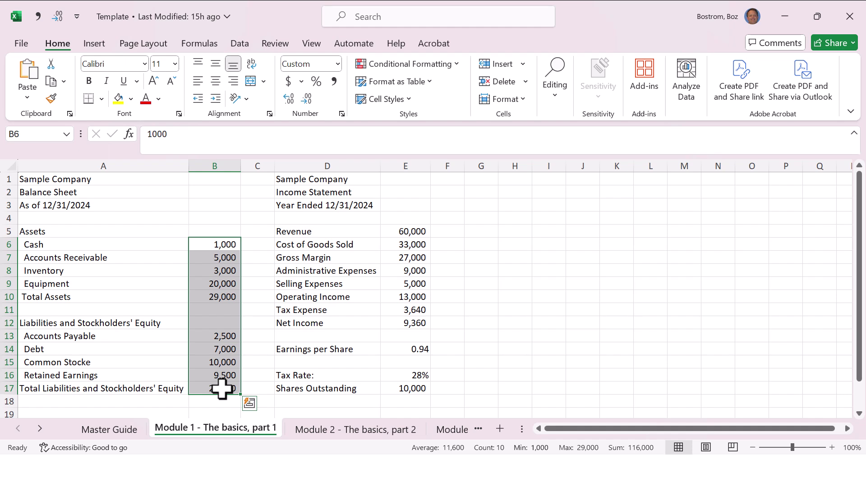
key("alt+h")
key("k")
key("alt+h")
key("9")
key("alt+h")
key("9")
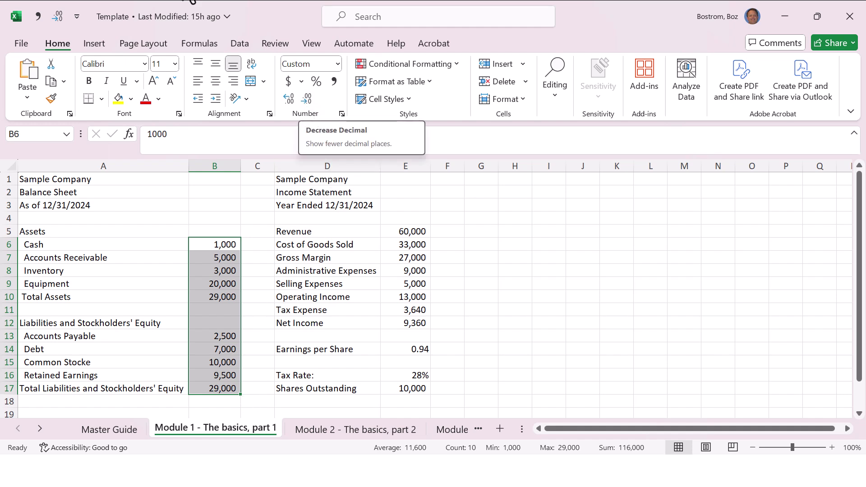
- Remove the Comma Style and Decrease Decimal commands from the Quick Access Toolbar customization for all documents
left_click(77, 18)
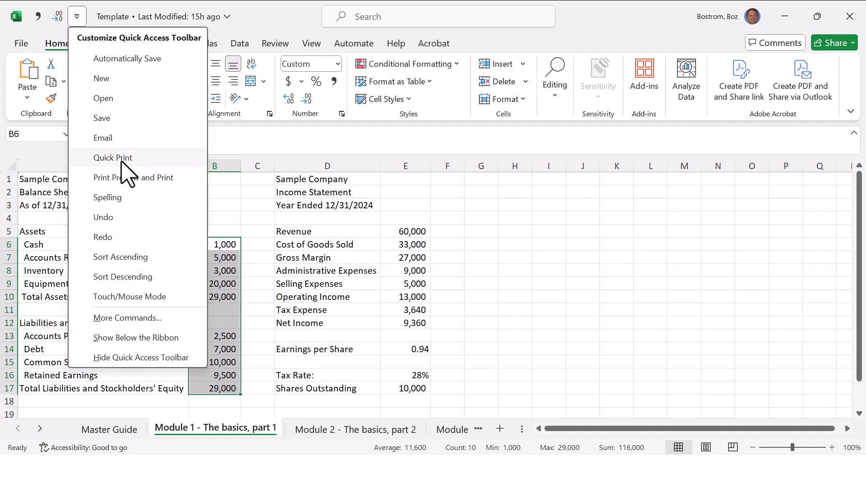
left_click(138, 320)
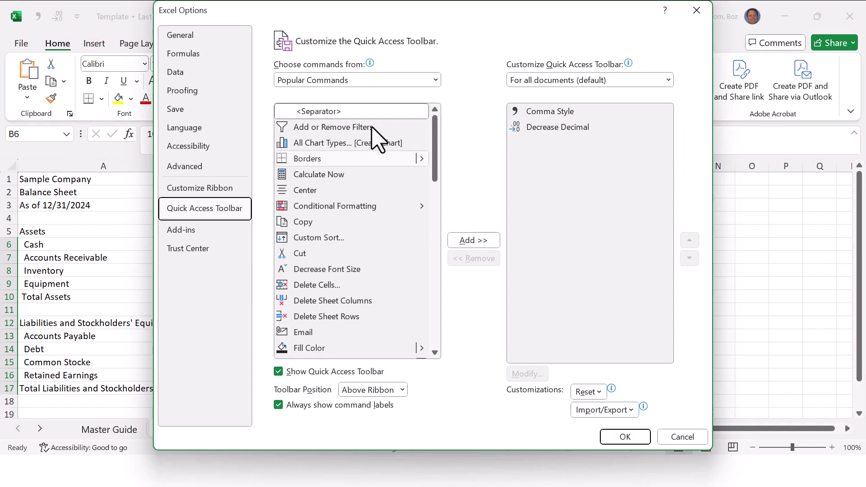
left_click(546, 114)
left_click(547, 122)
left_click(547, 117)
left_click(549, 122)
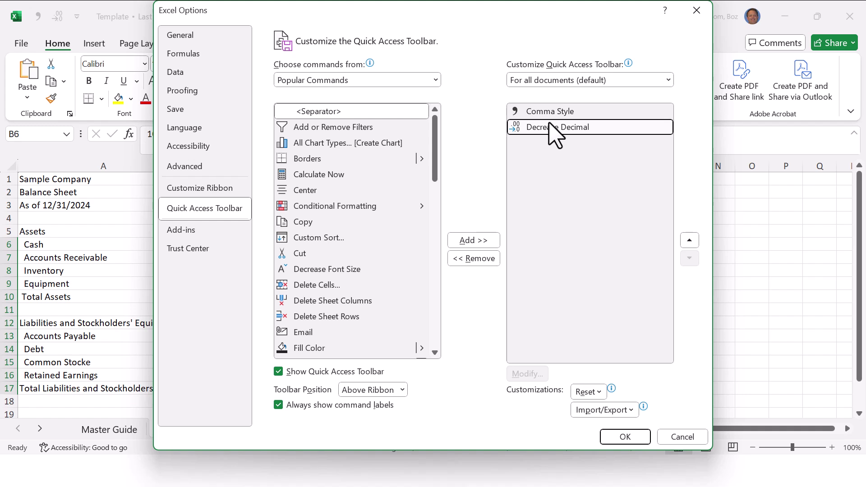
left_click(550, 116)
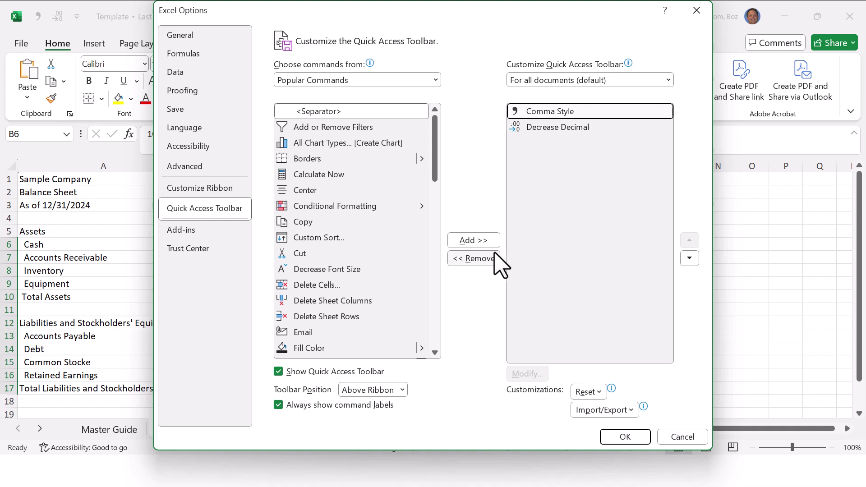
left_click(473, 259)
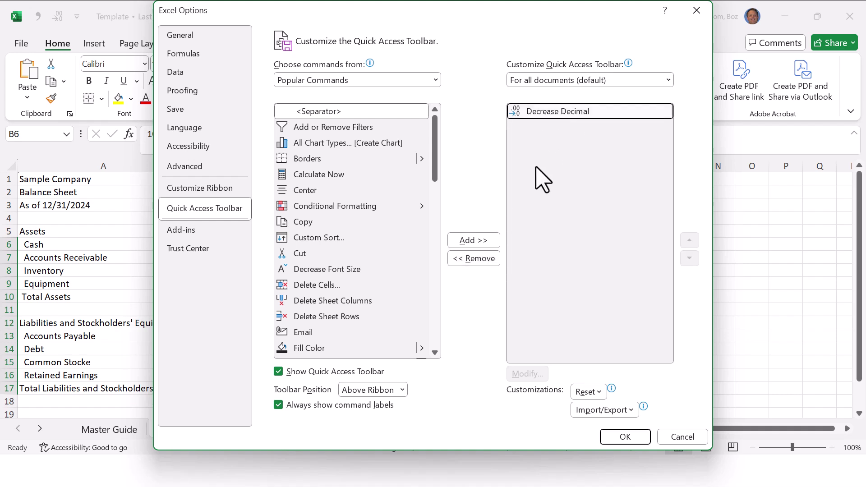
left_click(474, 259)
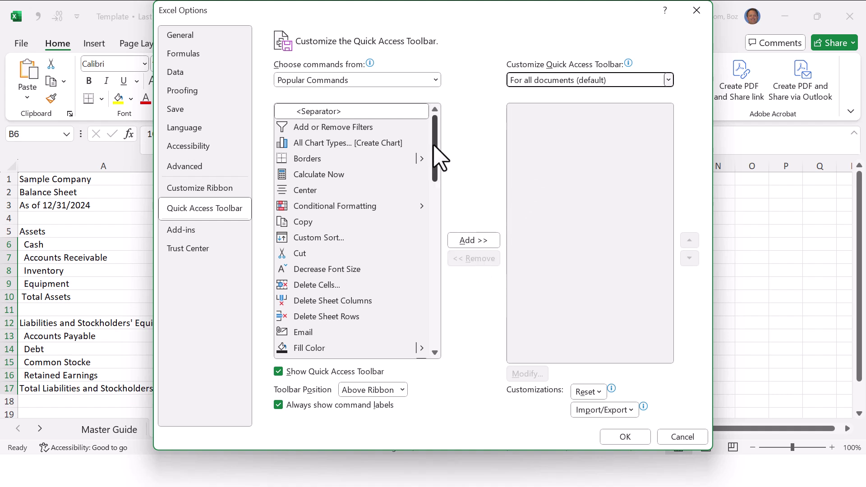
- Show all commands in the Quick Access Toolbar customization and add Comma Style for all documents
left_click(436, 80)
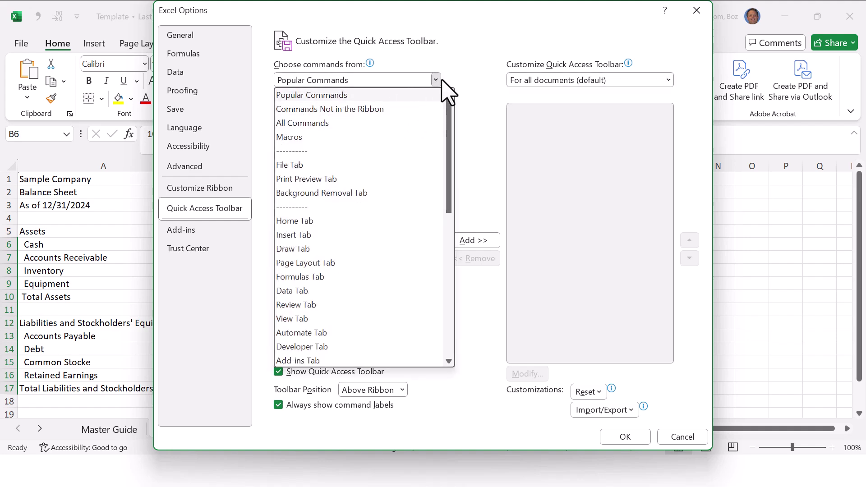
left_click(438, 81)
left_click(437, 80)
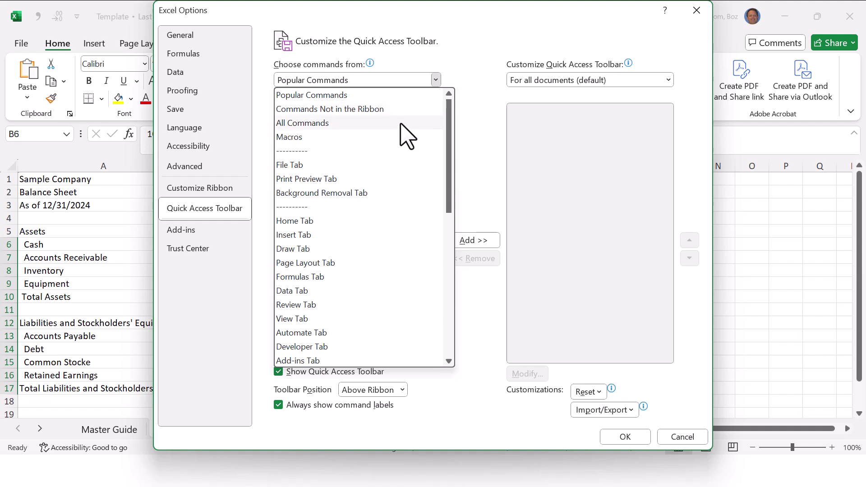
key("Escape")
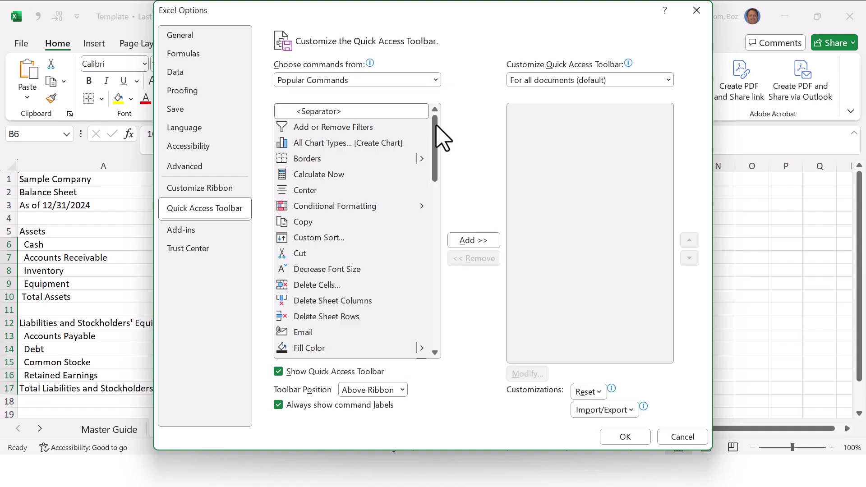
mouse_move(435, 122)
left_mouse_down()
mouse_move(434, 183)
mouse_move(436, 140)
left_mouse_up()
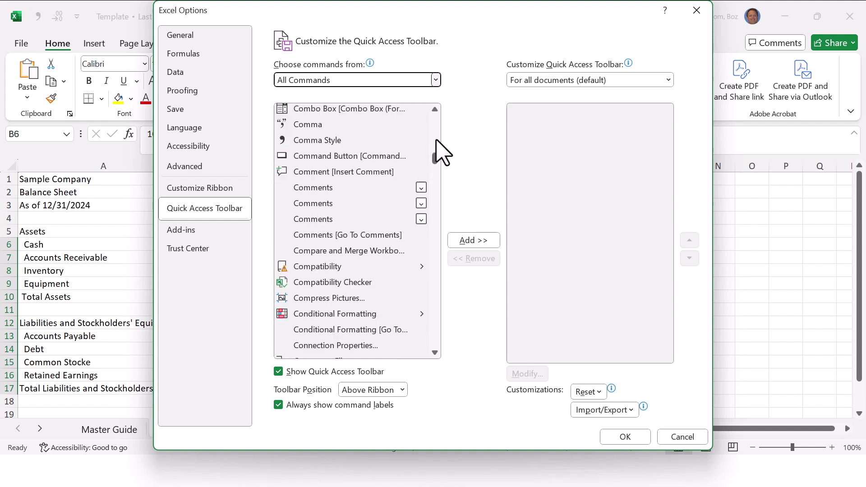
left_click(342, 141)
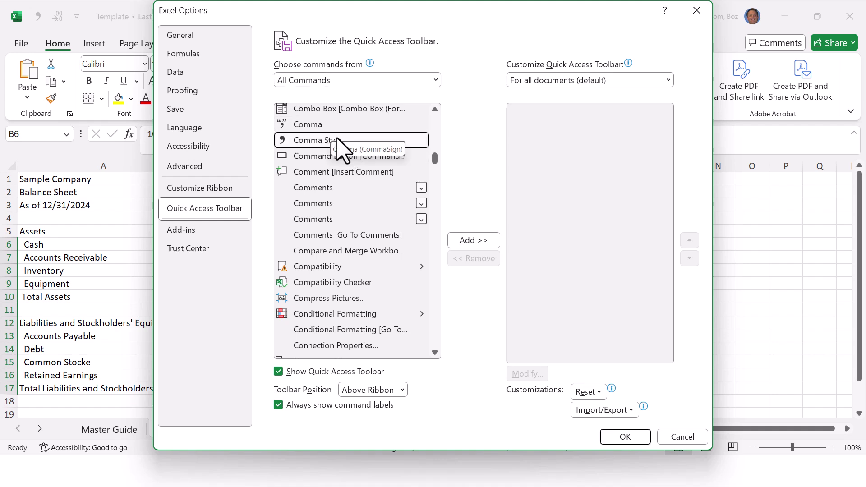
left_click(486, 241)
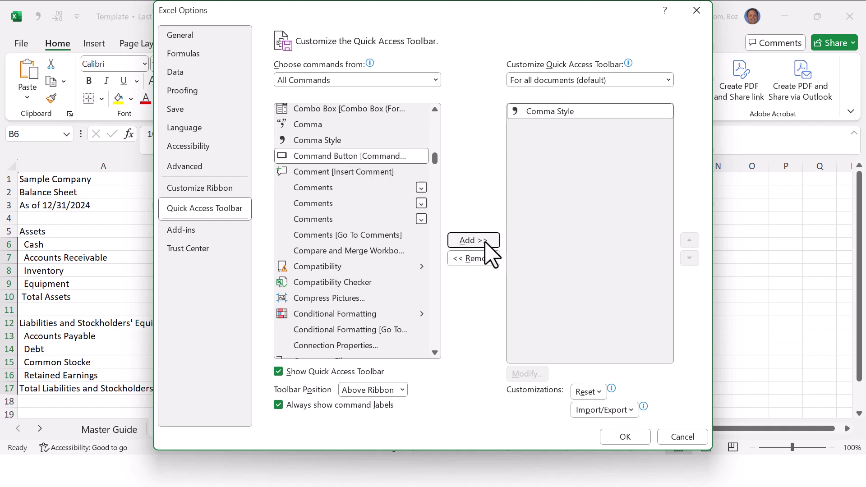
- Add Decrease Decimal to the Quick Access Toolbar after Comma Style and save the customization
scroll(435, 345, "down", 10)
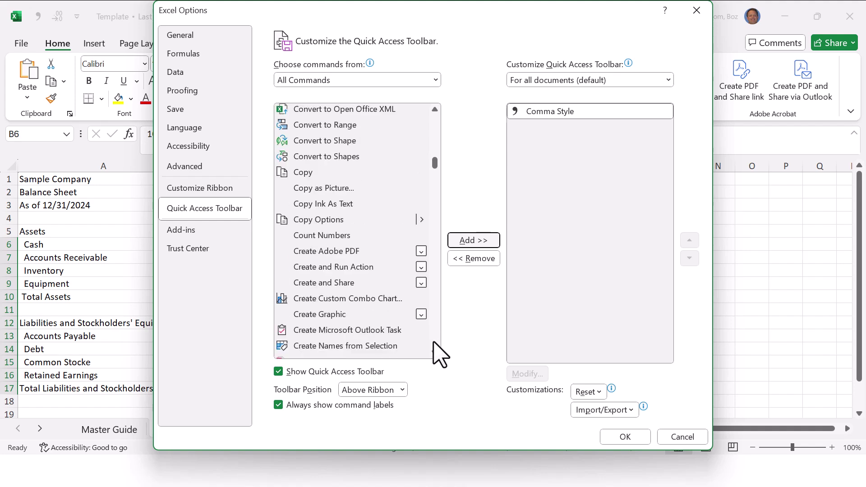
scroll(433, 343, "down", 20)
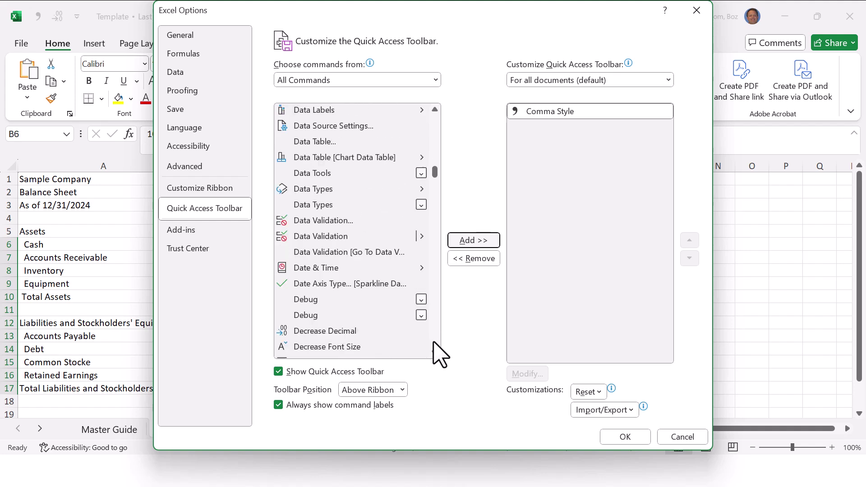
left_click(324, 328)
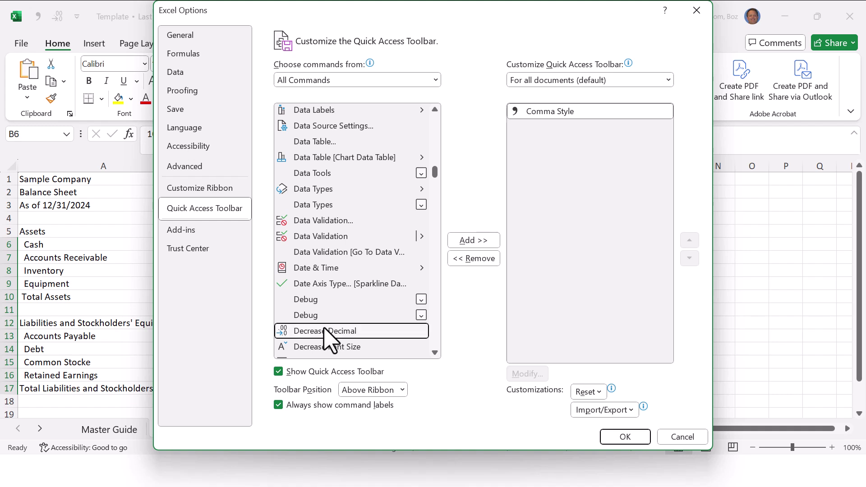
left_click(468, 240)
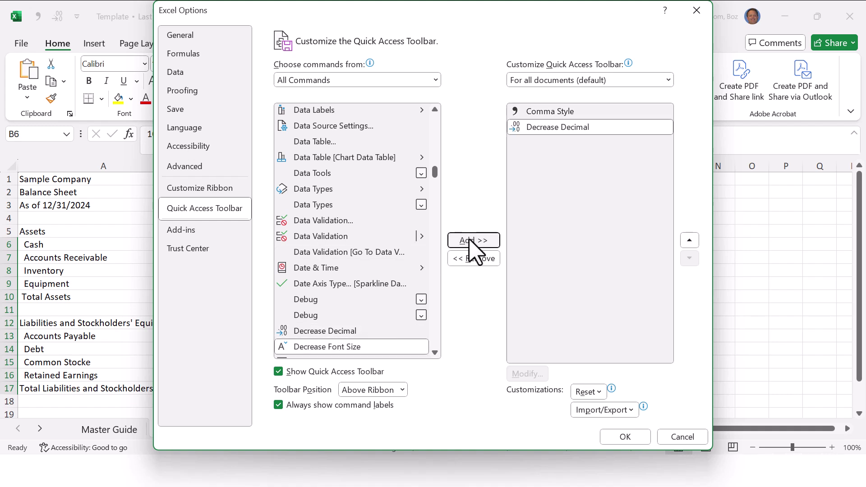
left_click(406, 80)
left_click(397, 129)
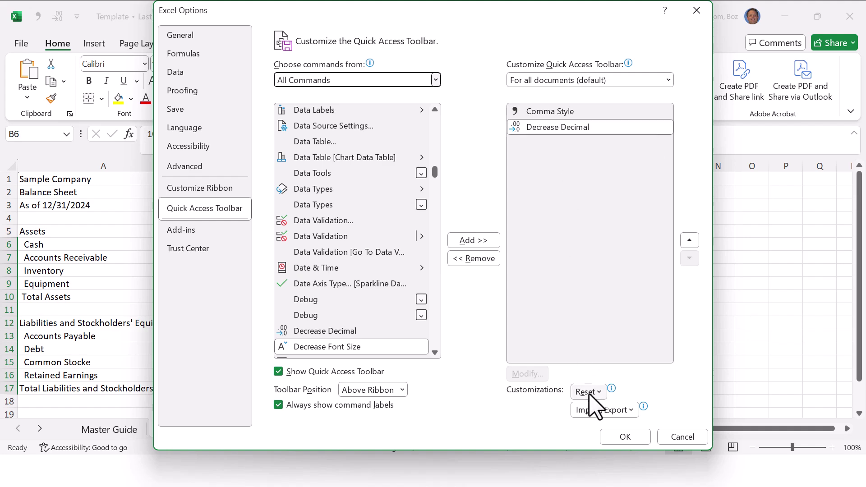
left_click(623, 437)
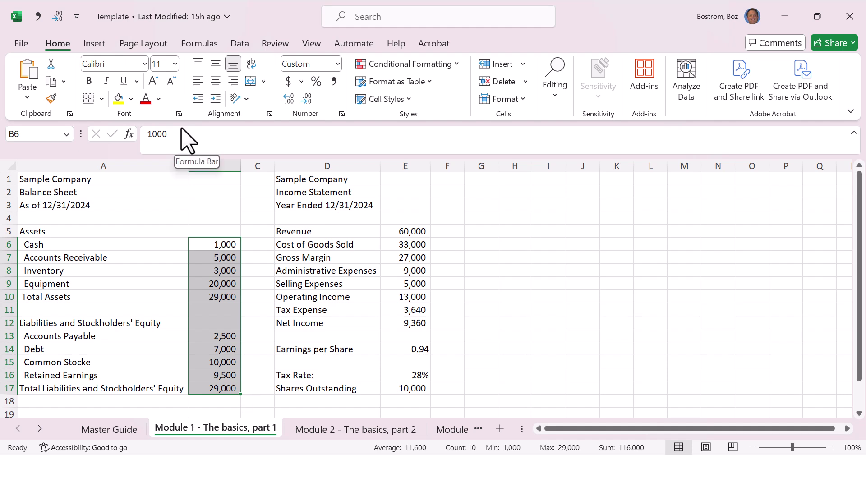
- Apply Comma Style to the balance sheet amounts in B6:B17 and remove both decimal places with the Quick Access Toolbar commands
key("alt")
key("2")
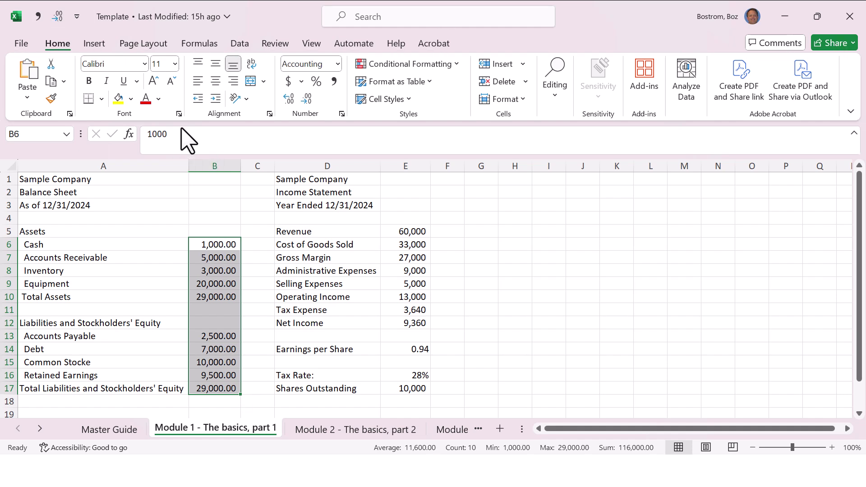
key("2")
key("alt+2")
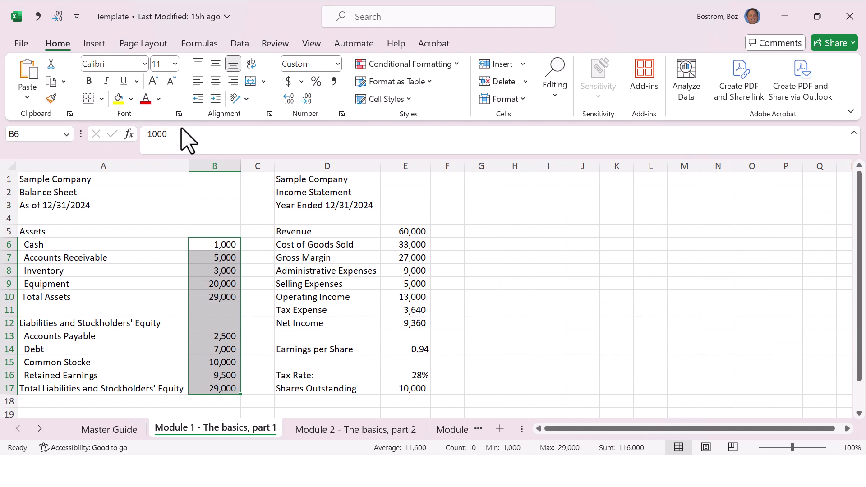
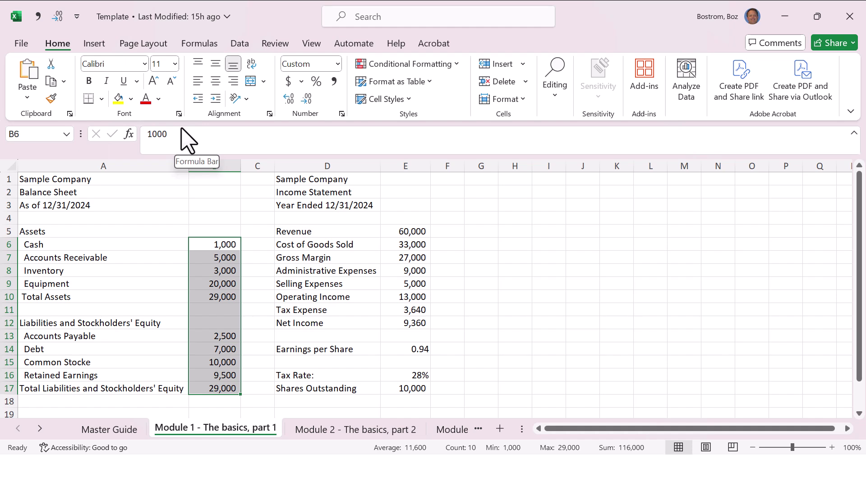
left_click(245, 243)
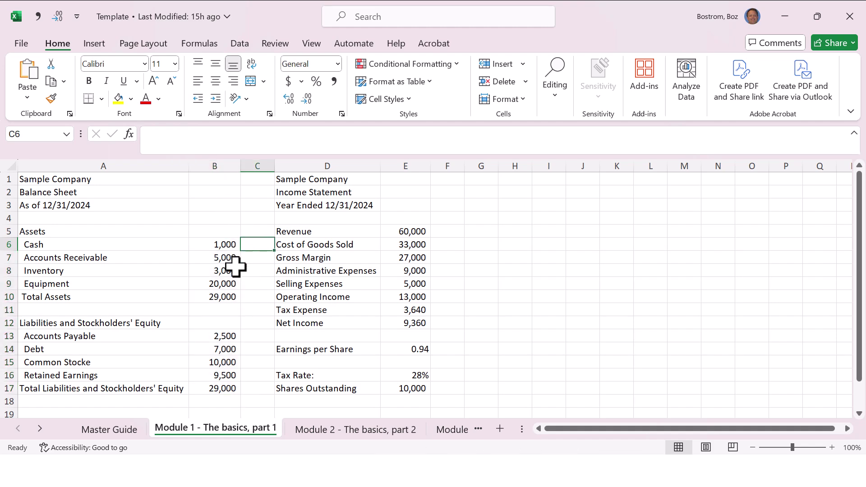
- Examine the remaining Module 1 actions on the Master Guide sheet, from Add Hotkey through saving the worksheet, then the borders entry in row 15
left_click(133, 431)
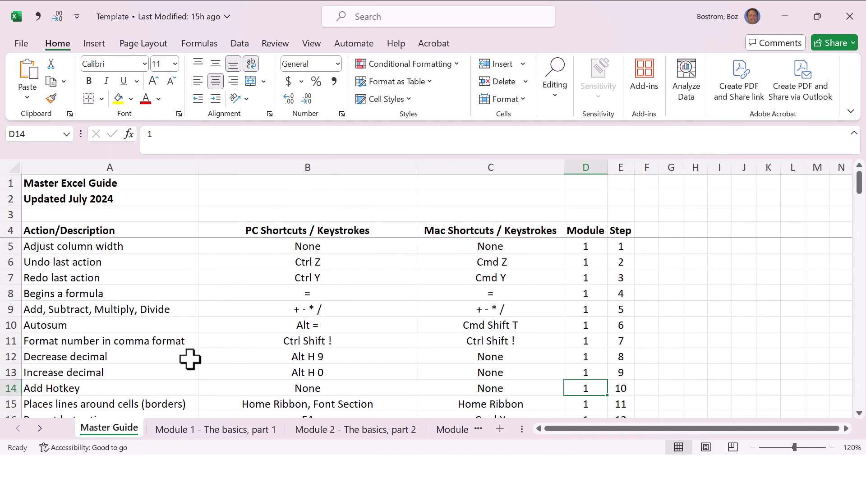
left_click(11, 388)
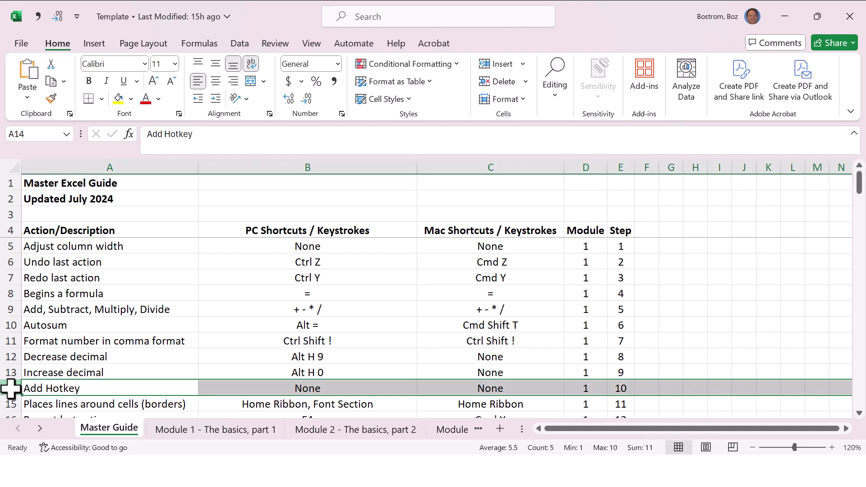
key("Down")
key("Down")
key("Down")
key("Down")
key("Down")
key("Down")
key("Down")
key("Down")
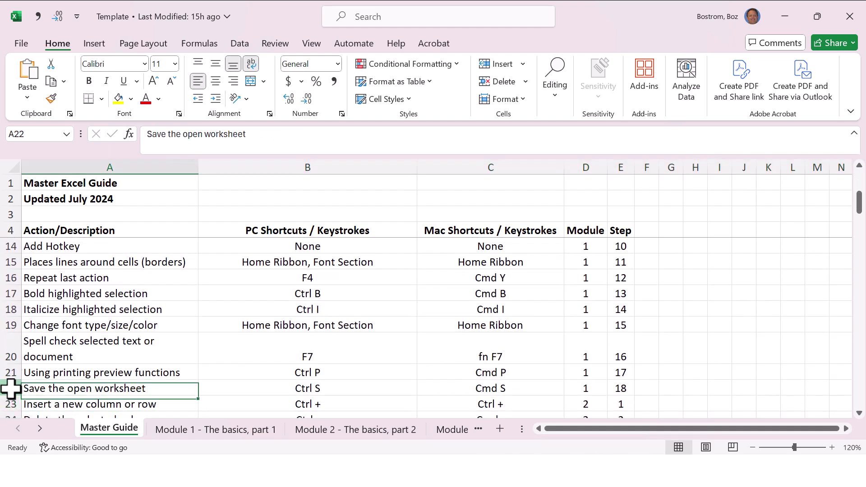
key("Up")
key("Up")
key("Up")
key("Up")
key("Up")
key("Up")
key("Up")
key("Up")
key("Up")
key("Down")
key("Down")
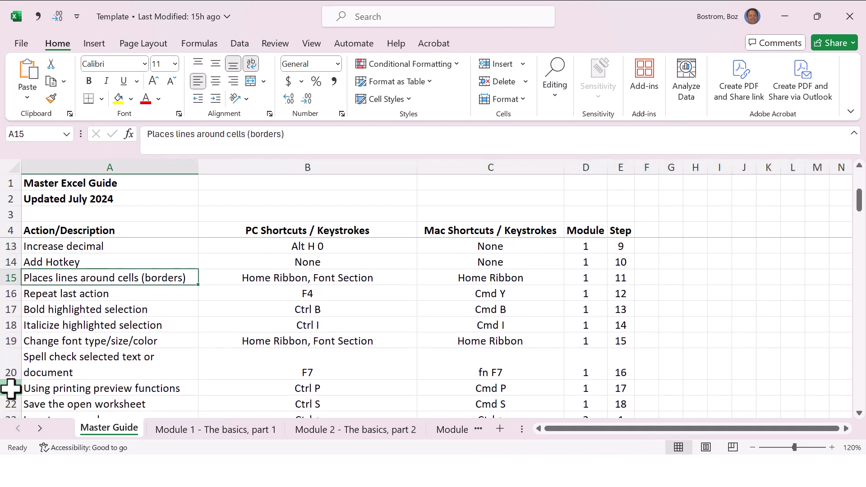
key("Right")
key("Right")
key("Right")
key("Right")
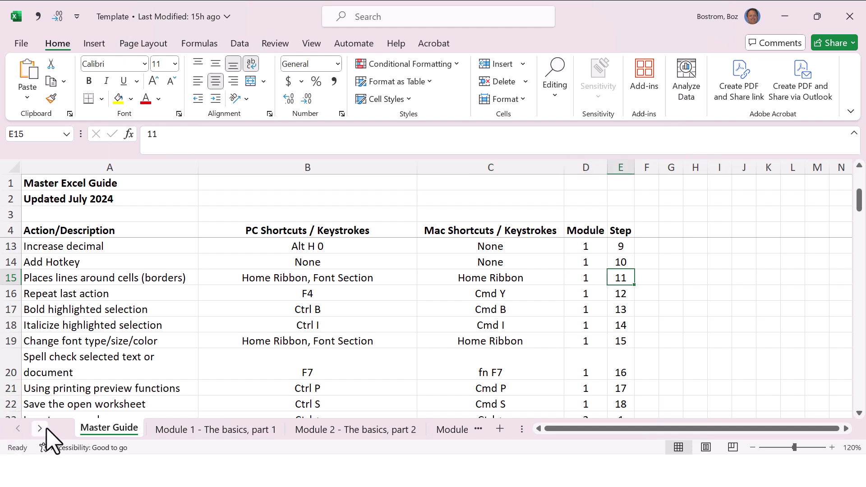
- On the Module 1 - The basics, part 1 sheet, add bottom borders to the Equipment amount in B9 and Retained Earnings in B16
left_click(243, 431)
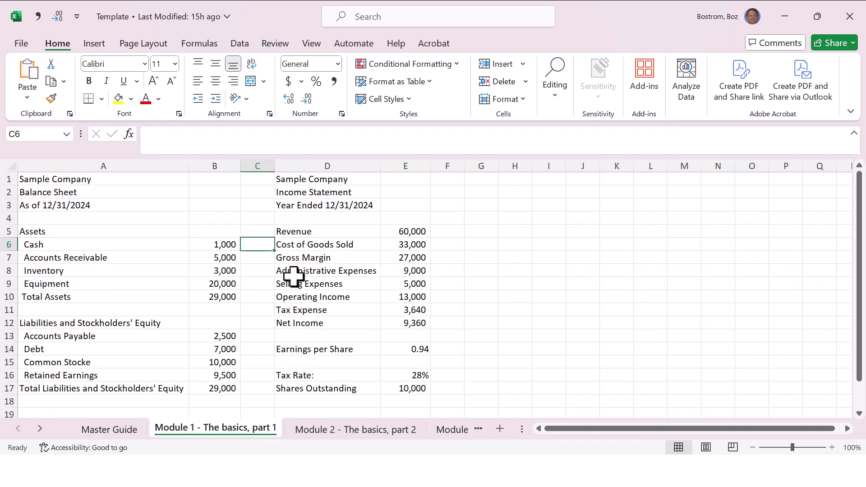
left_click(206, 279)
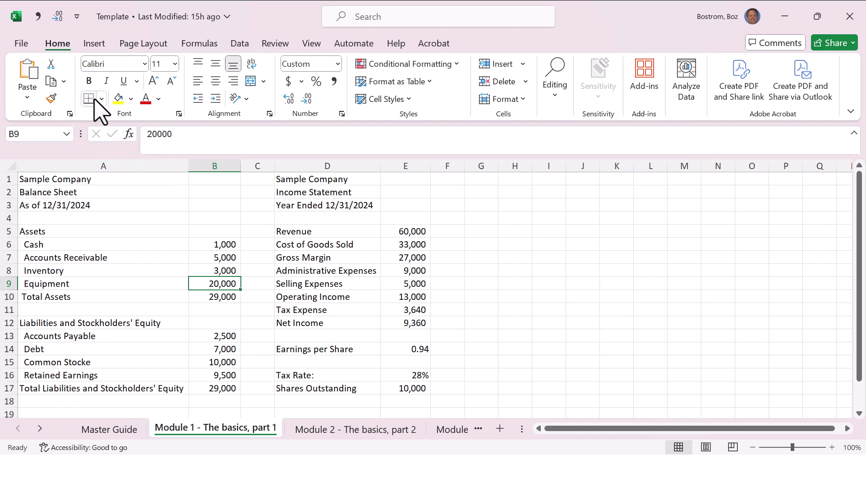
left_click(219, 374)
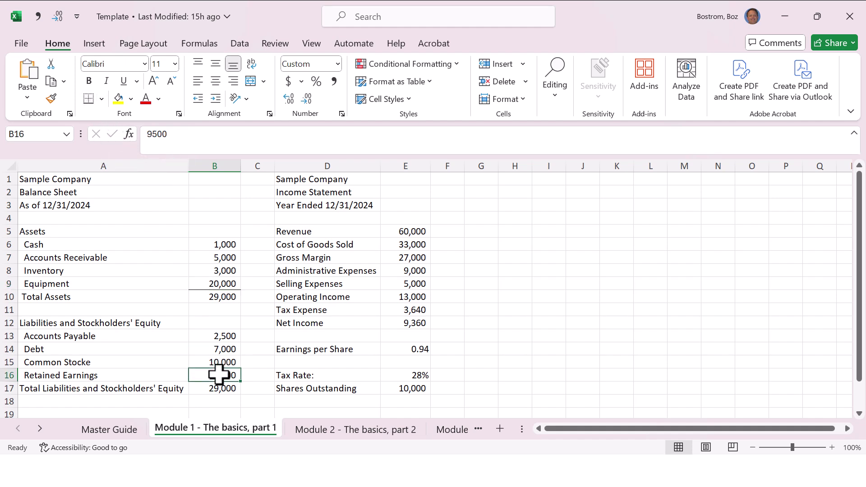
left_click(89, 98)
- Select the Equipment amount in B9 again and reapply the Bottom Border option twice
left_click(223, 284)
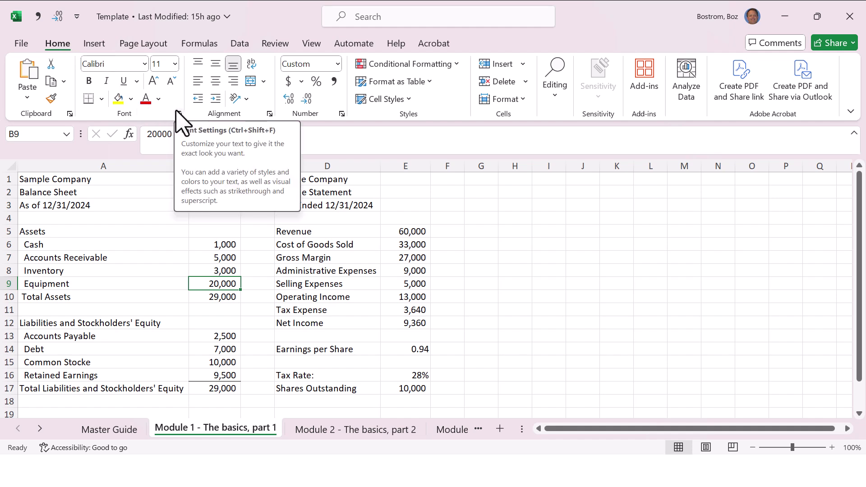
left_click(101, 100)
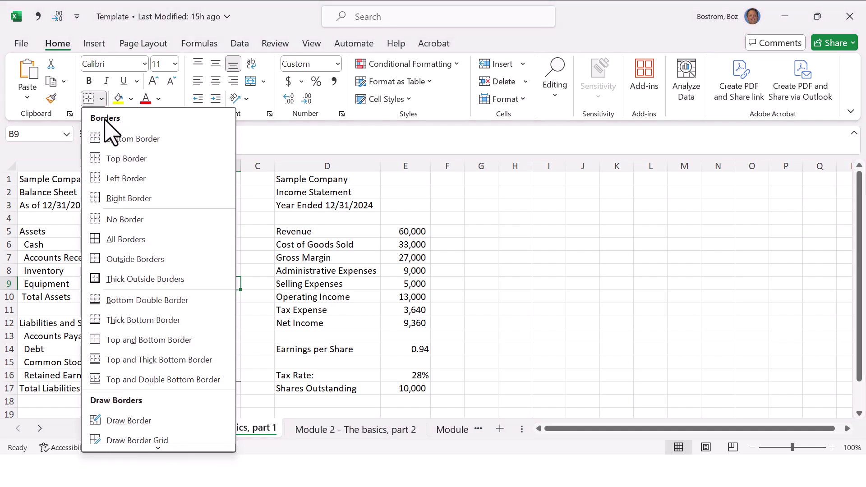
left_click(113, 139)
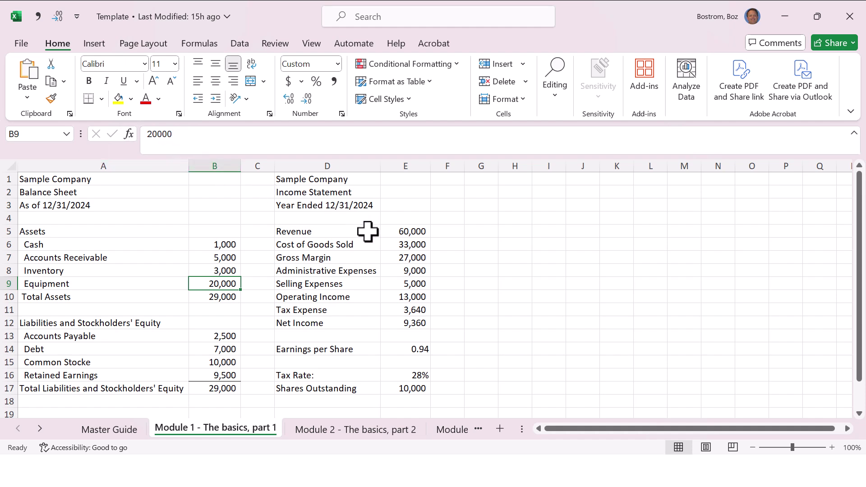
key("alt")
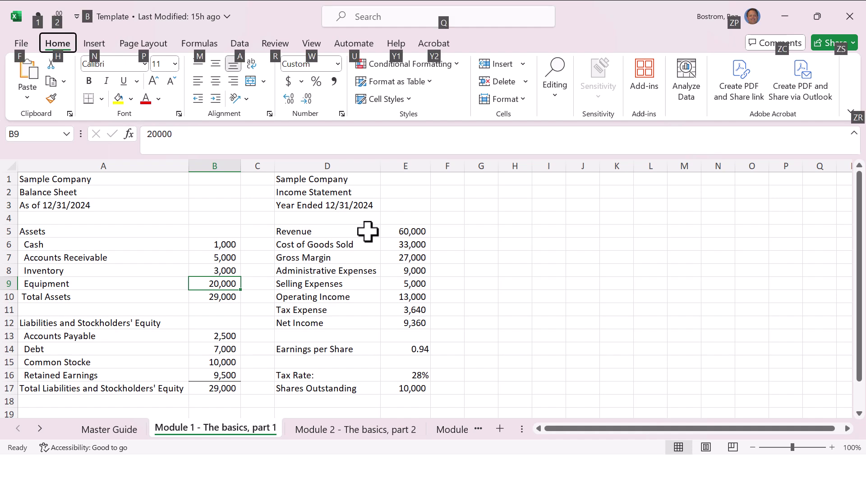
key("h")
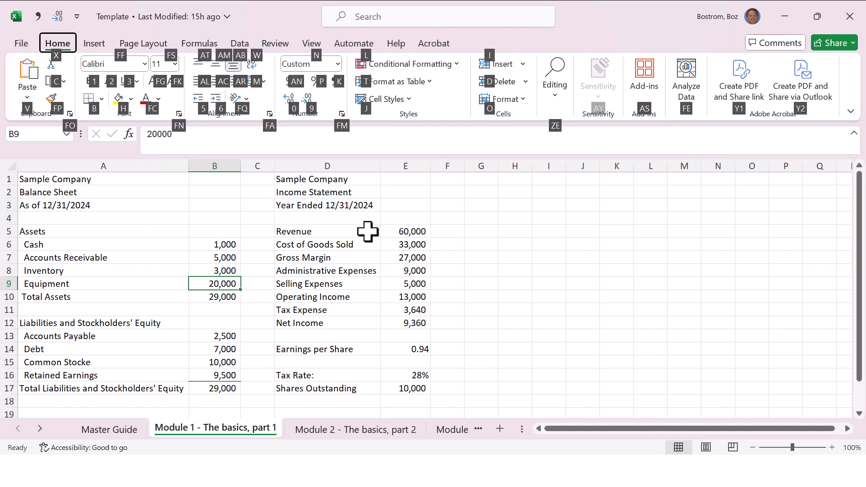
key("b")
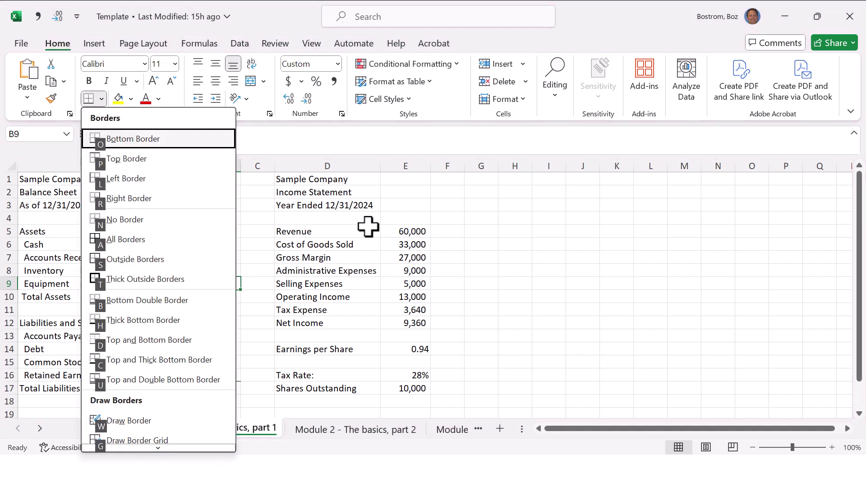
key("o")
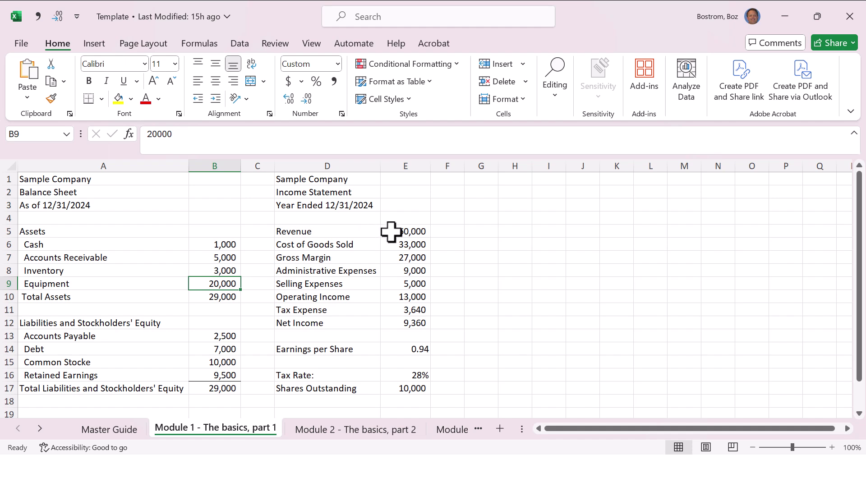
- Add bottom borders to the Cost of Goods Sold, Selling Expenses and Tax Expense amounts in E6, E9 and E11
left_click(415, 243)
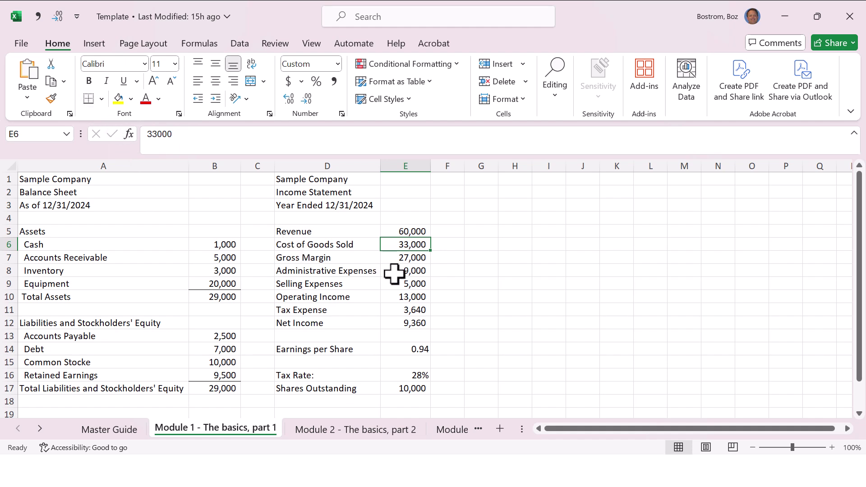
left_click(414, 283)
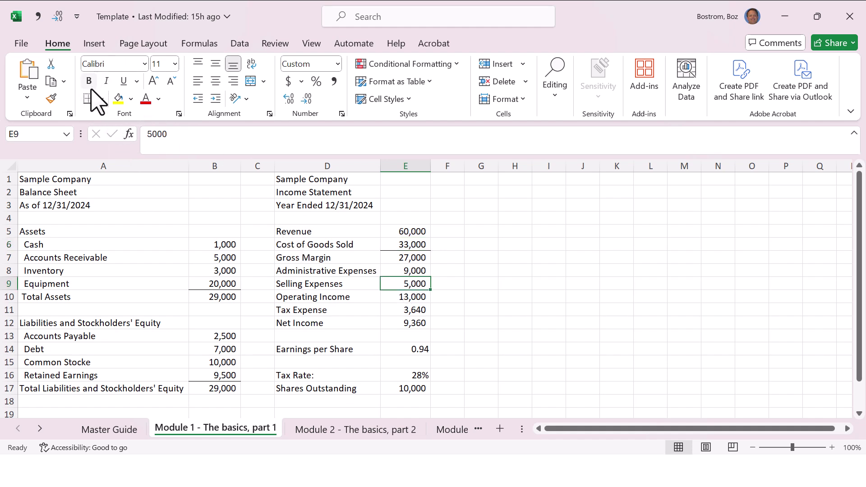
left_click(420, 312)
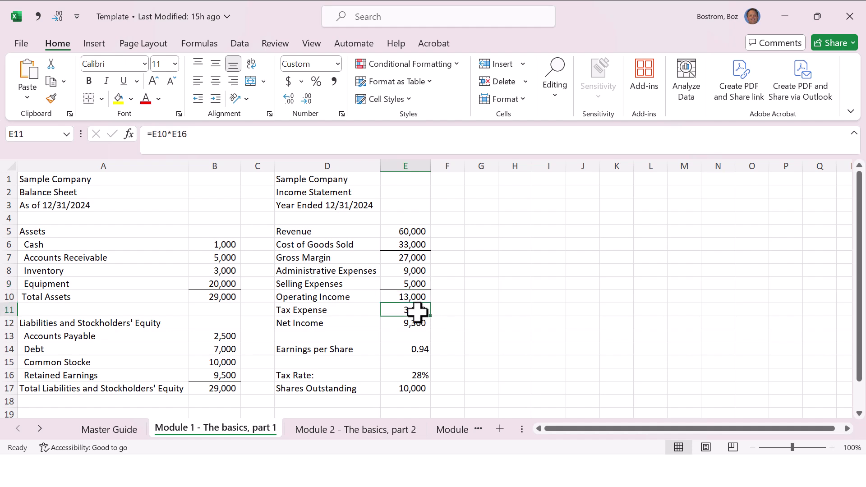
left_click(89, 99)
left_click(480, 272)
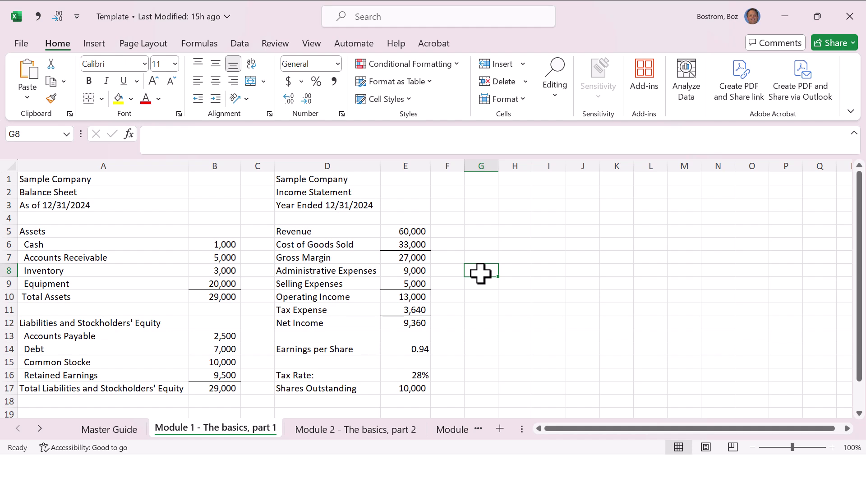
- Insert a blank row above Total Assets in row 10
key("Down")
key("Down")
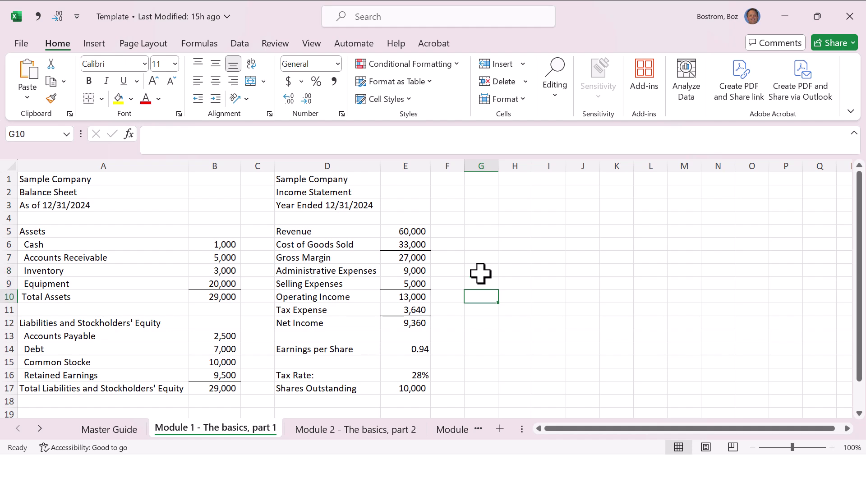
key("Left")
key("Left")
key("Left")
key("Left")
key("Left")
key("Left")
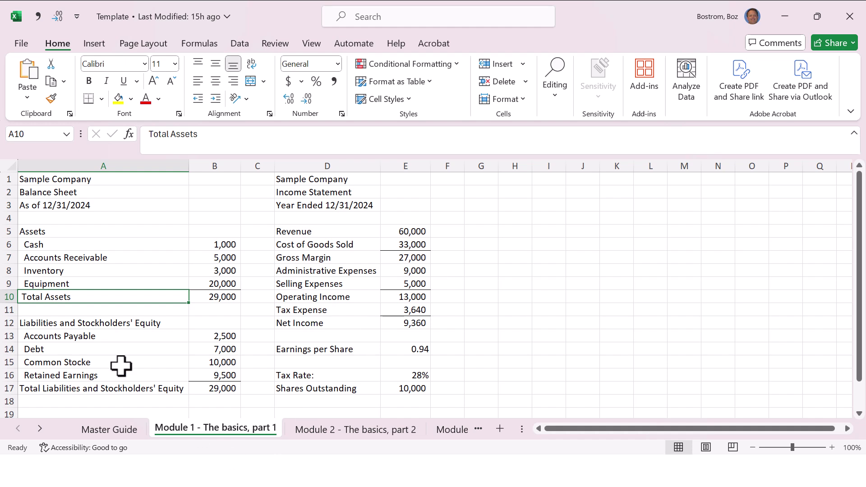
left_click(9, 297)
right_click(6, 297)
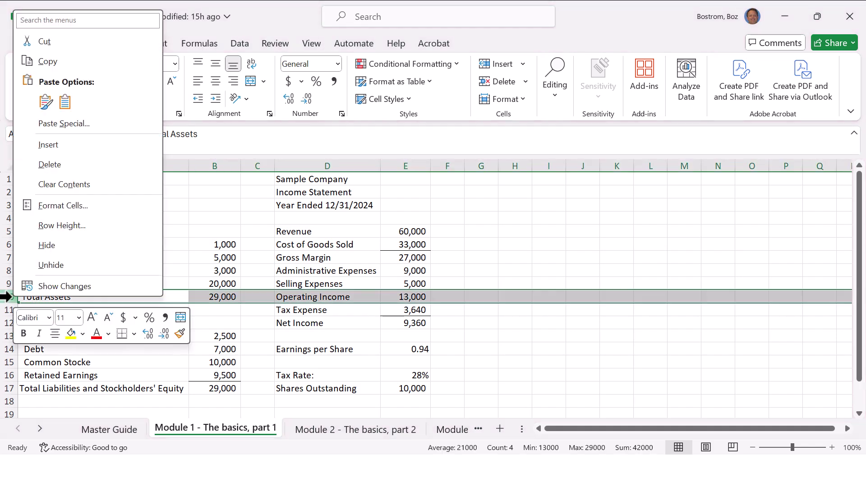
left_click(102, 145)
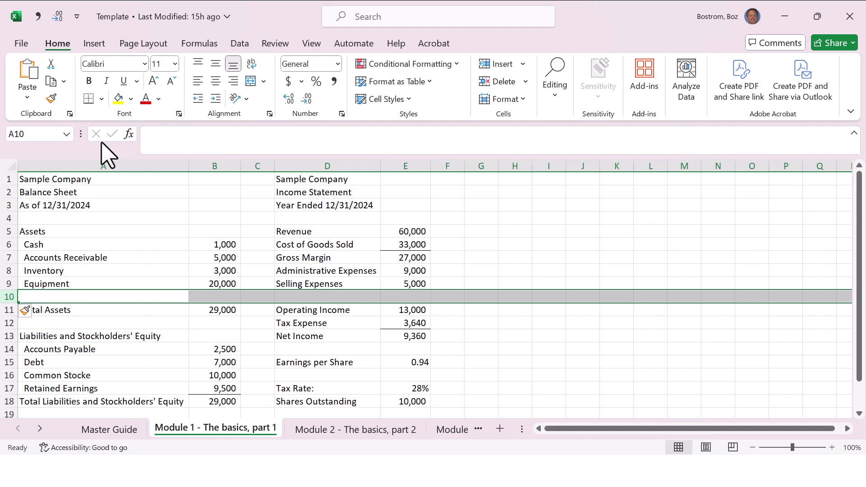
- Inspect which cells the Total Assets formula in B11 sums, leaving the formula as it is
left_click(221, 309)
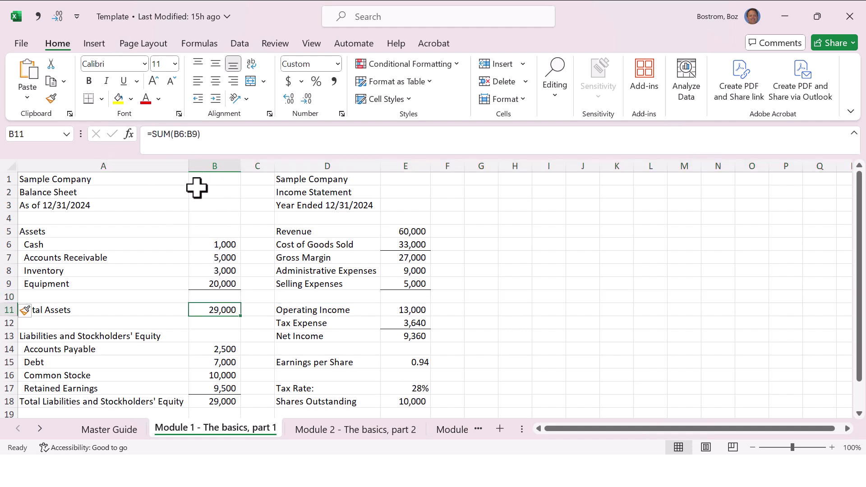
key("F2")
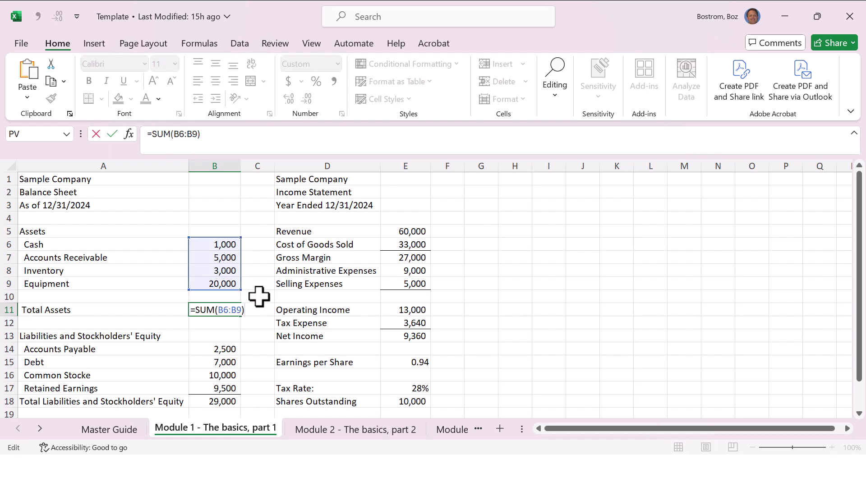
key("Escape")
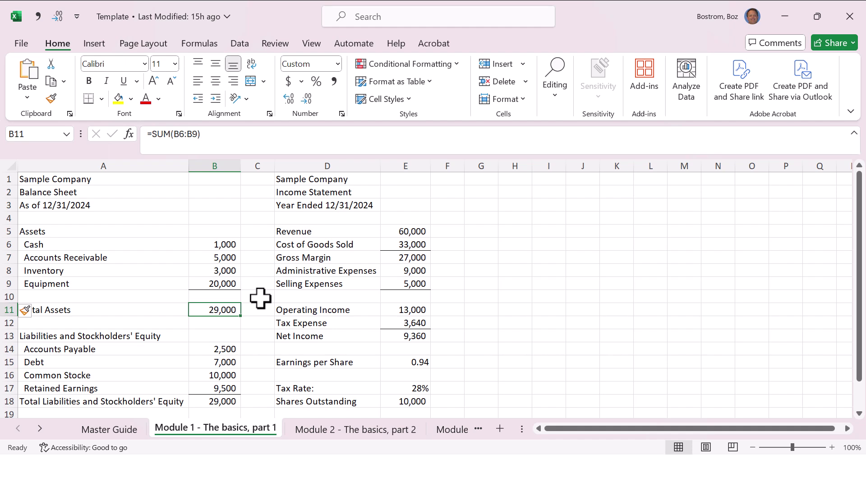
- Enter an amount of 100 in B10 of the inserted row
key("Up")
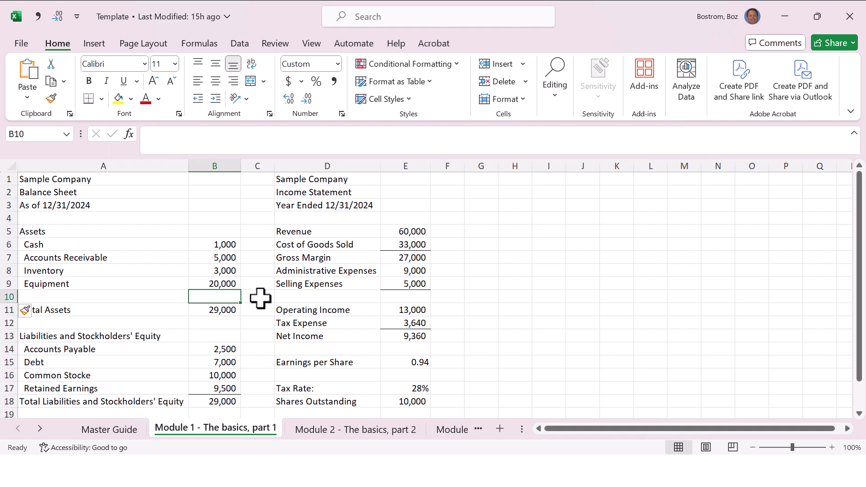
type("100")
key("Return")
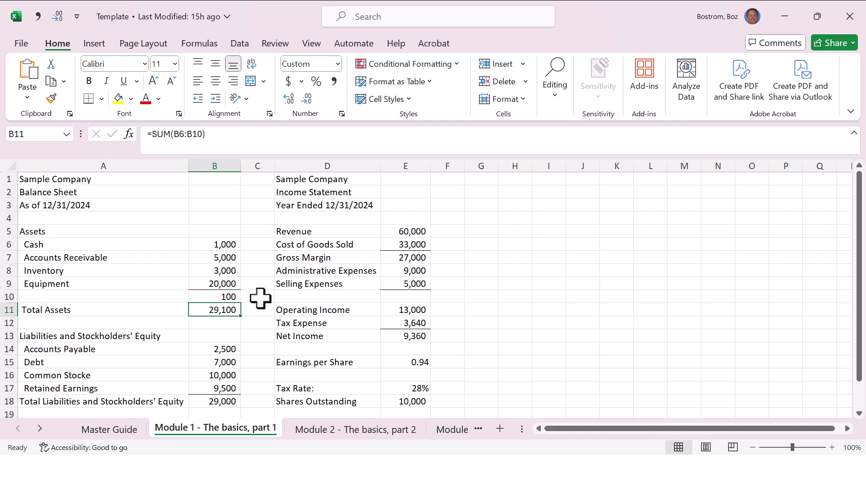
- Label the inserted row Goodwill in A10
key("Up")
key("Left")
type("Go")
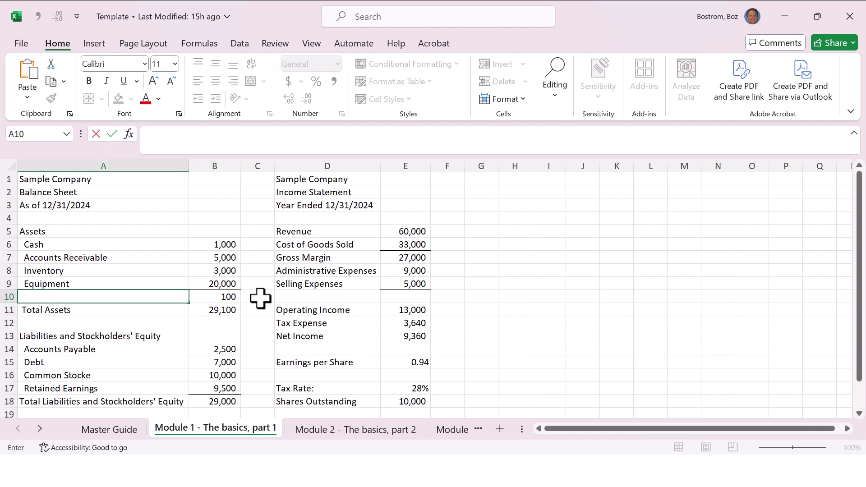
type("odiwll")
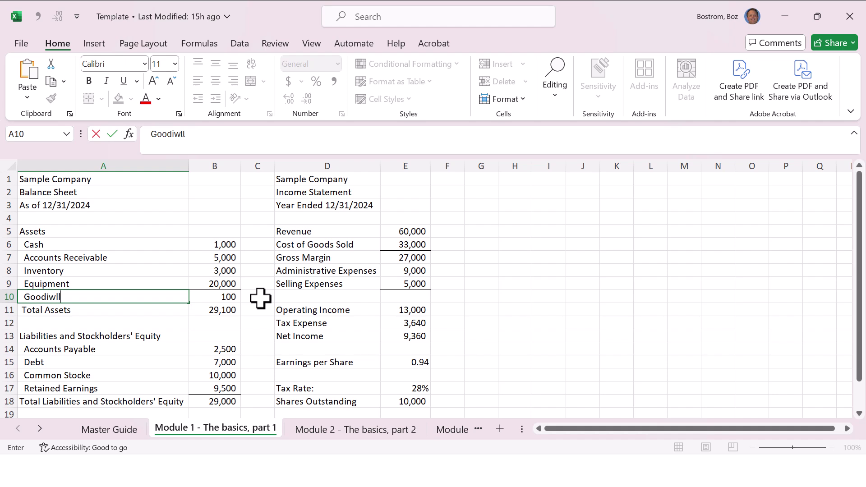
key("BackSpace")
key("BackSpace")
key("BackSpace")
key("BackSpace")
type("will")
key("Return")
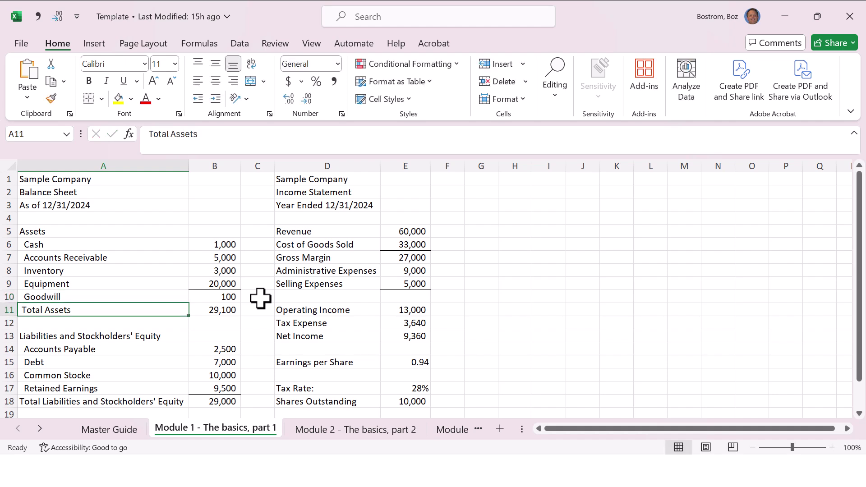
- Clear the Goodwill label and amount and delete the inserted row 10
key("Up")
key("Right")
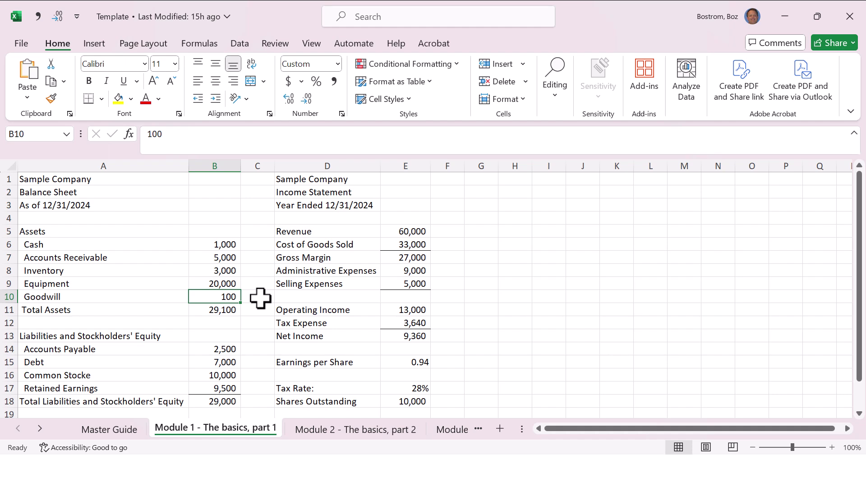
key("Down")
key("Down")
key("Down")
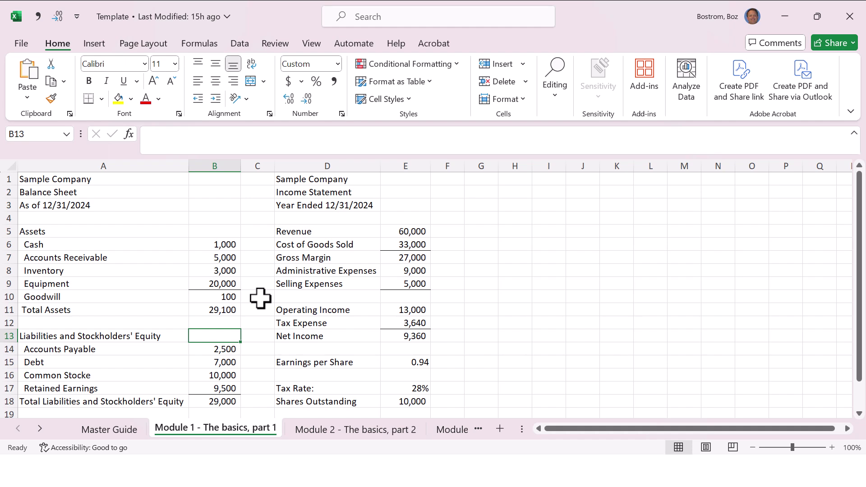
left_click(228, 282)
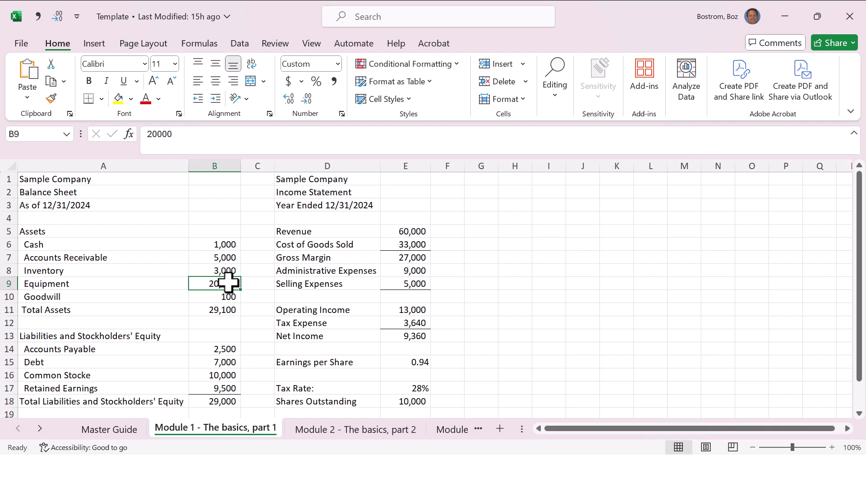
key("Down")
key("shift+Left")
key("Delete")
key("shift+Right")
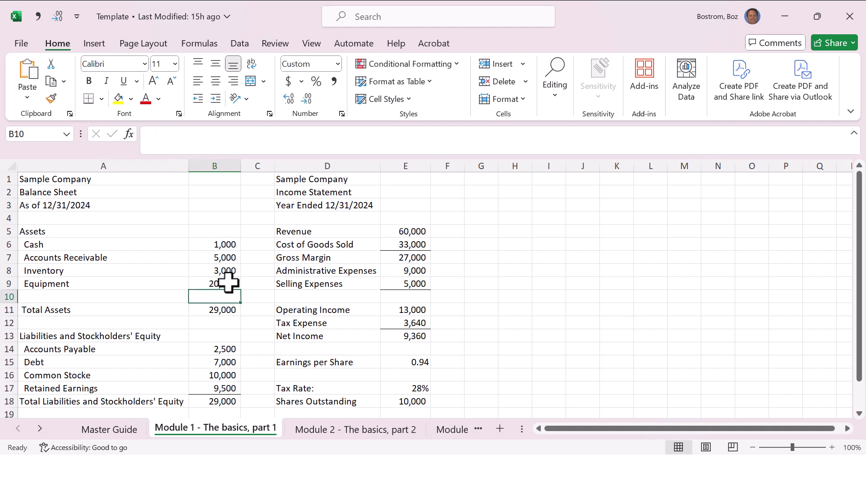
key("shift+space")
key("ctrl+minus")
- Undo the bottom borders on the income statement amounts in E6, E9 and E11
key("Up")
key("Up")
key("Up")
key("Up")
key("Up")
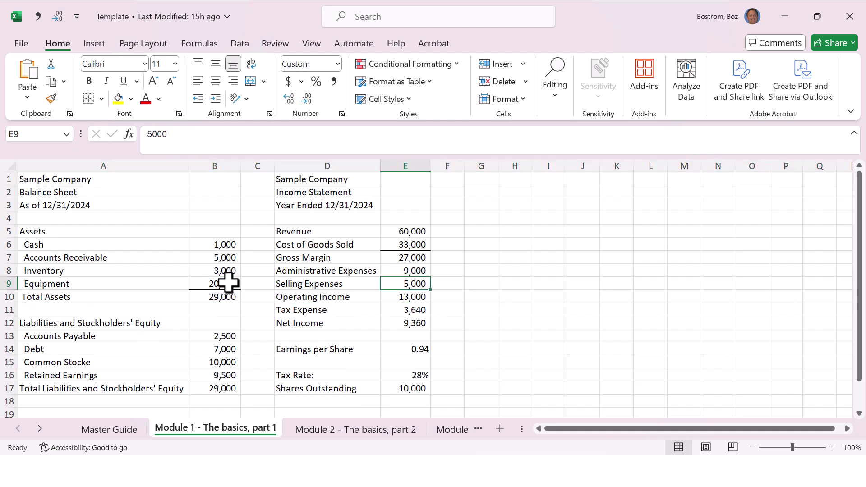
left_click(227, 281)
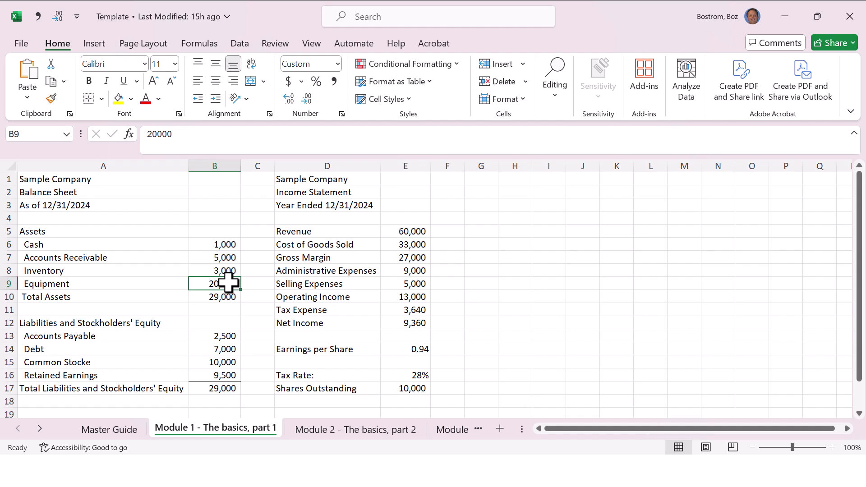
- Remove the bottom borders from the Equipment amount in B9 and the Retained Earnings amount in B16
key("Down")
key("Down")
key("Down")
key("Down")
key("Down")
key("Down")
key("Down")
key("Up")
key("Up")
key("Up")
key("Up")
key("Up")
key("Up")
key("Up")
- Add a top border to the Total Assets amount in B10
key("ctrl+Right")
key("Left")
key("Down")
key("Left")
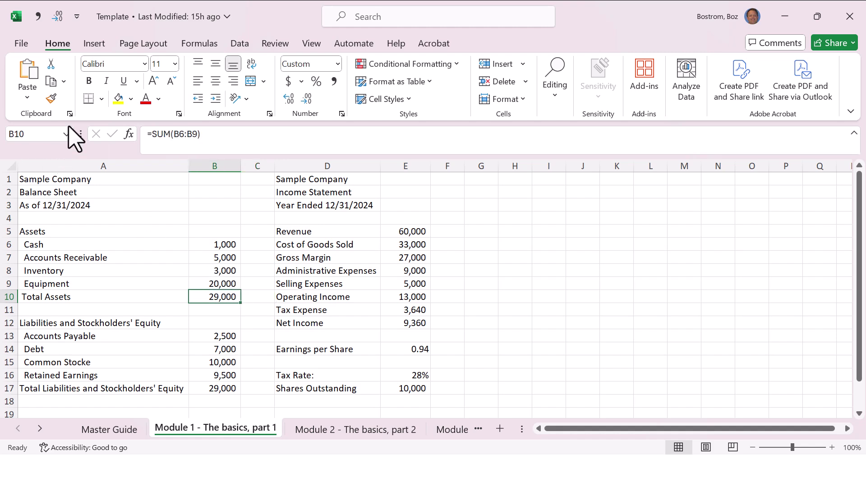
left_click(102, 98)
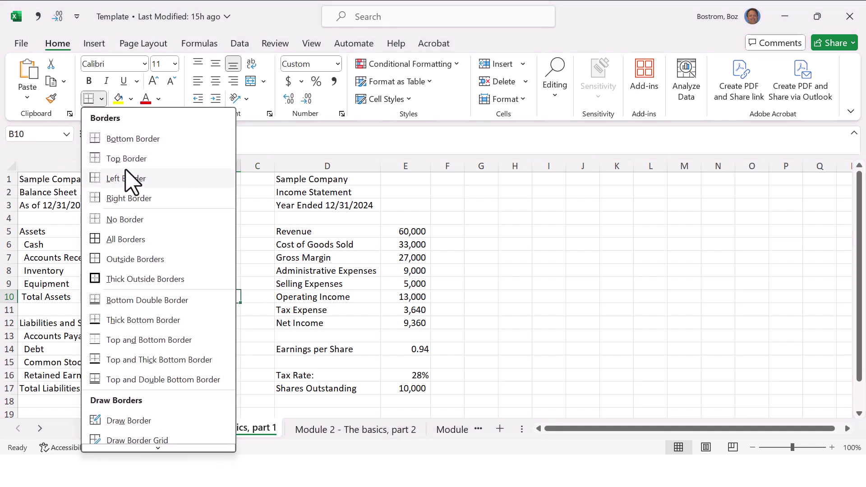
left_click(140, 158)
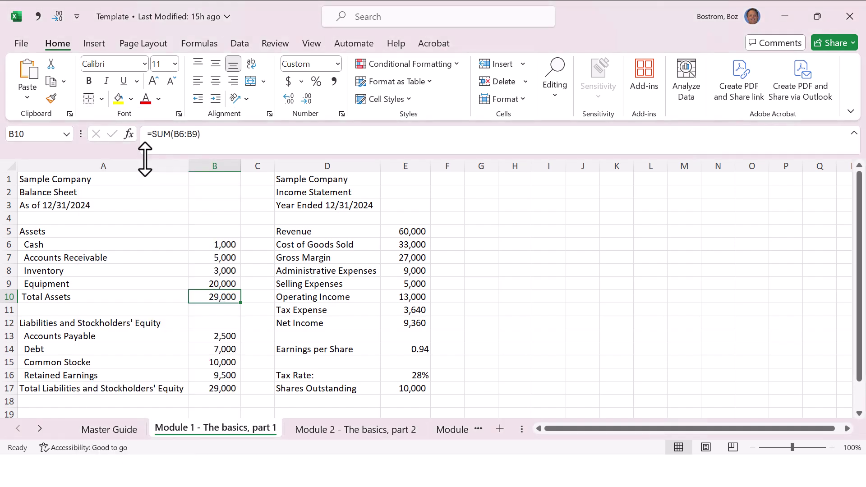
- Insert a blank row above Total Assets again, with the top border now on the total's amount
left_click(304, 244)
left_click(206, 298)
left_click(10, 296)
right_click(10, 296)
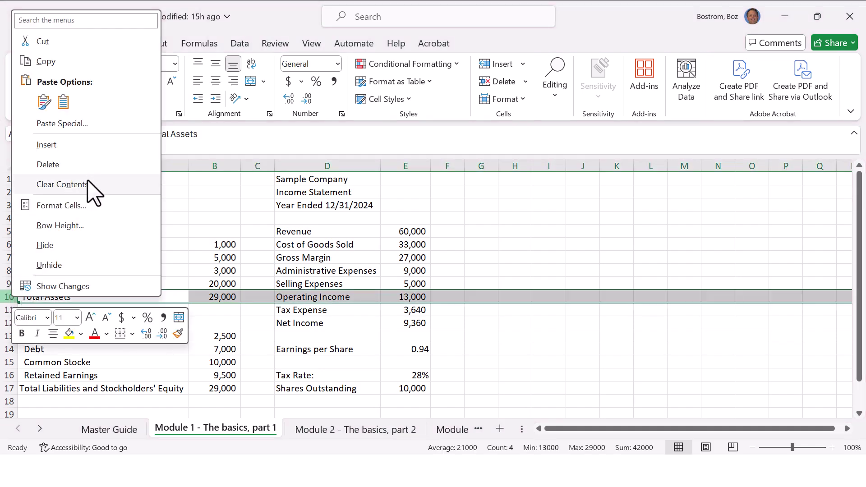
key("Escape")
key("ctrl+shift+equal")
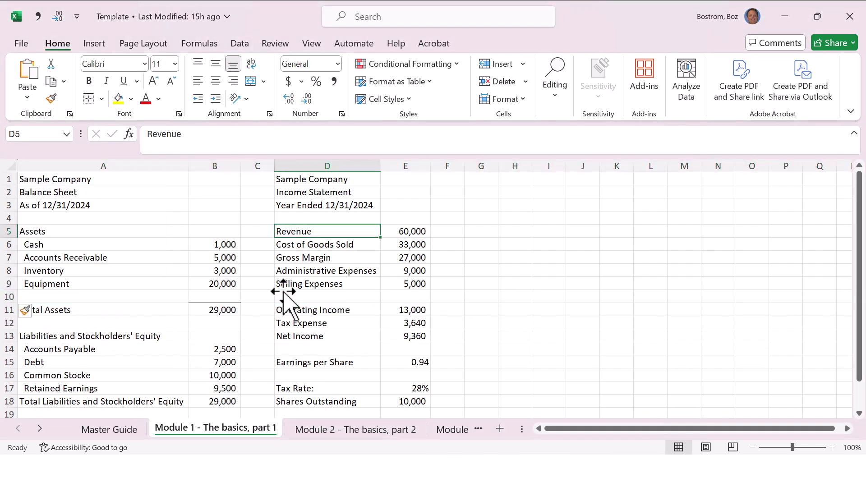
- Enter 100 in the inserted row's amount cell B10, above the bordered total
left_click(231, 309)
left_click(229, 296)
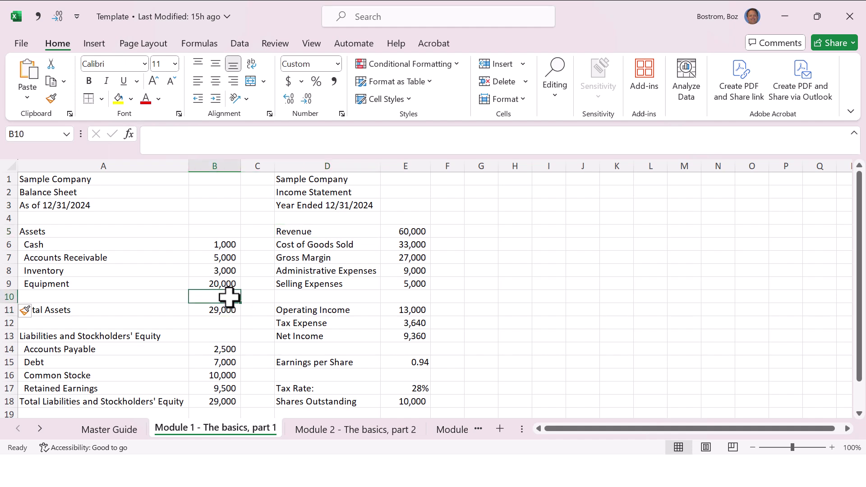
type("100")
key("Return")
left_click(242, 295)
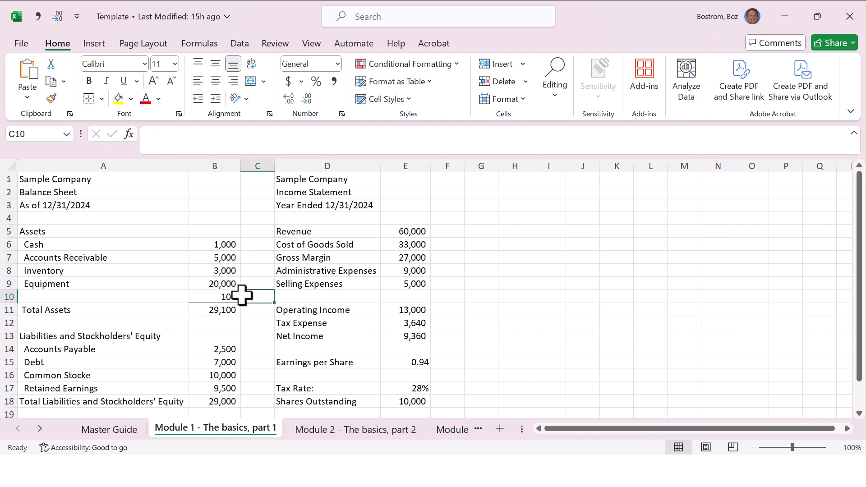
- Clear the 100 from B10 and delete the inserted row above Total Assets
key("Left")
key("Delete")
key("Left")
key("Down")
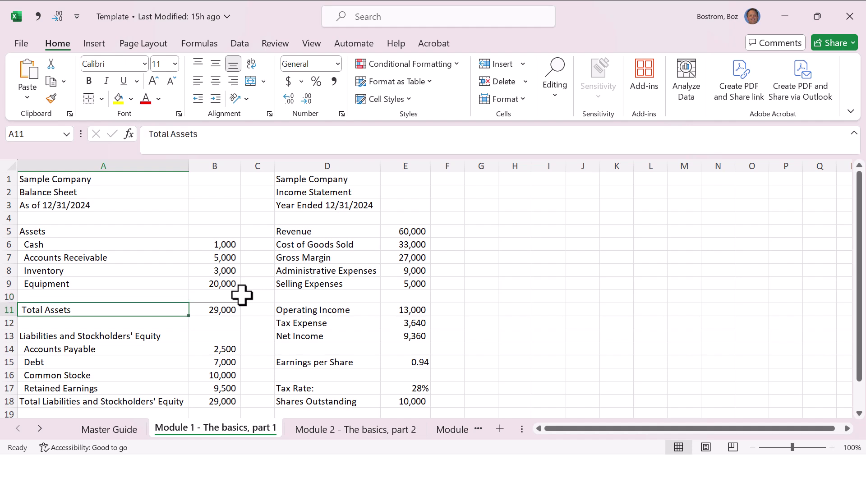
key("Right")
left_click(248, 294)
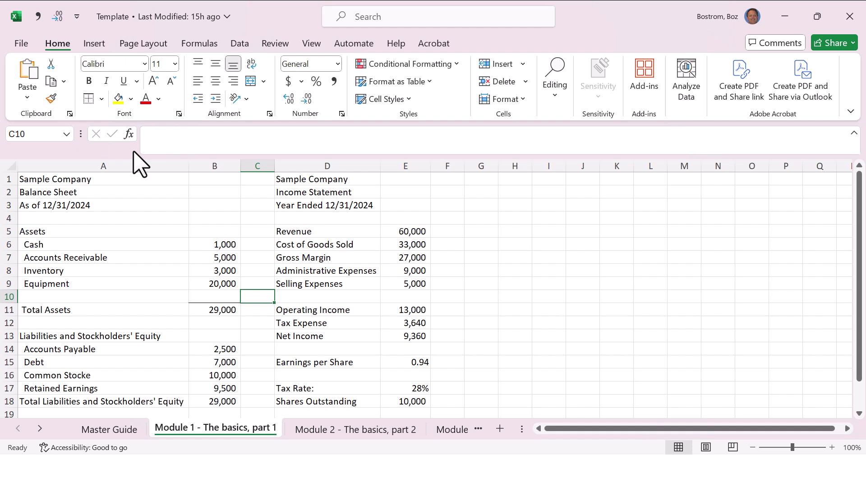
key("shift+space")
key("ctrl+minus")
key("Right")
key("Right")
key("Right")
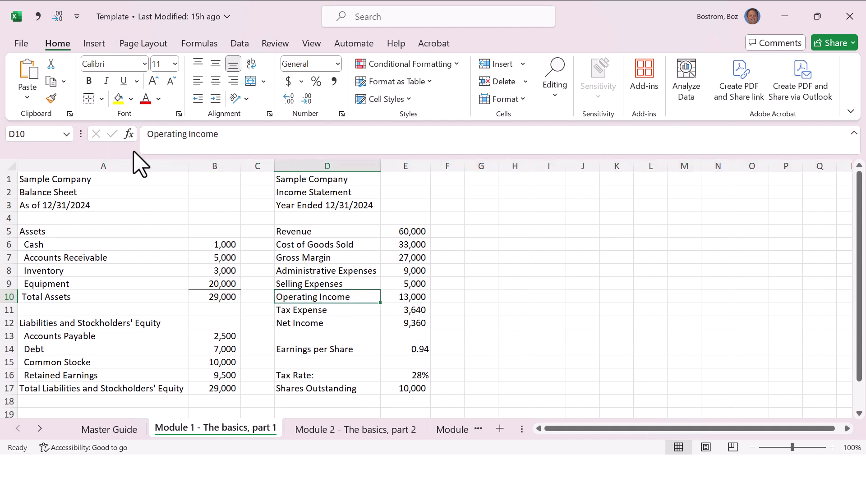
- Add a top border to the Total Liabilities and Stockholders' Equity amount in B17
key("Left")
key("Left")
key("Right")
key("Right")
key("Left")
key("Left")
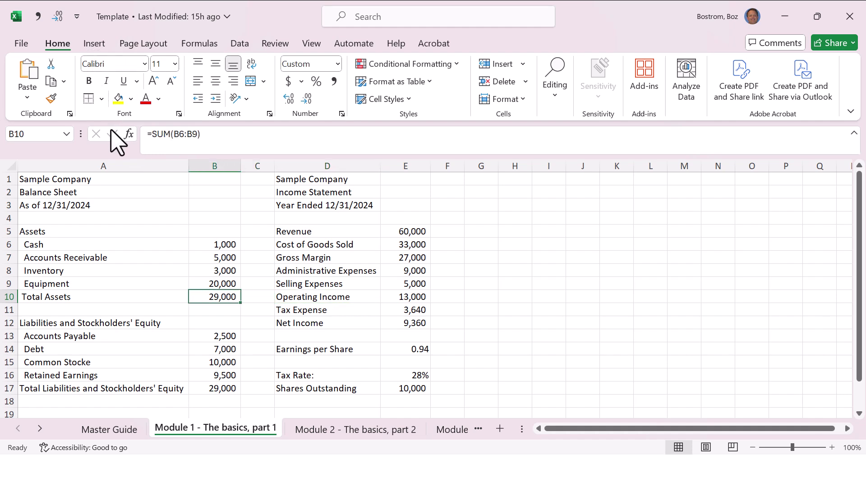
key("Down")
key("Down")
key("Down")
key("Down")
key("Down")
key("Down")
key("Down")
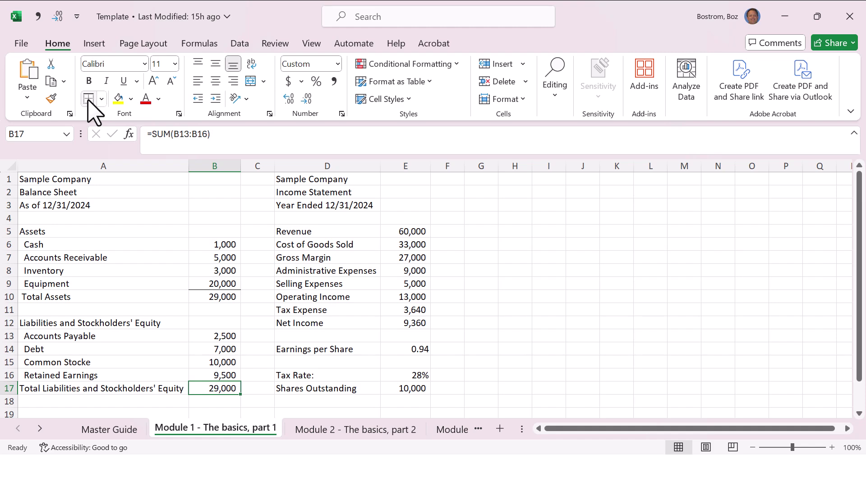
left_click(88, 98)
left_click(283, 180)
left_click(285, 193)
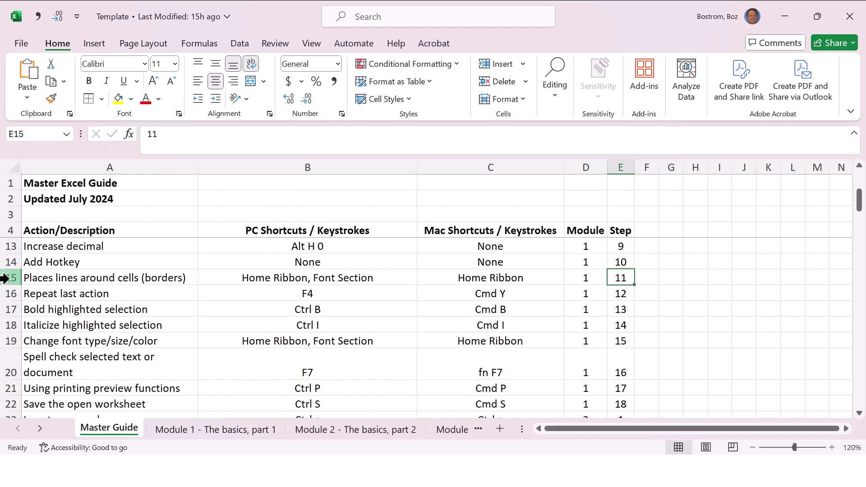
- Examine the borders and Repeat last action entries in rows 15 and 16 of the Master Guide sheet, and return to the Module 1 sheet
left_click_drag(10, 278, 11, 288)
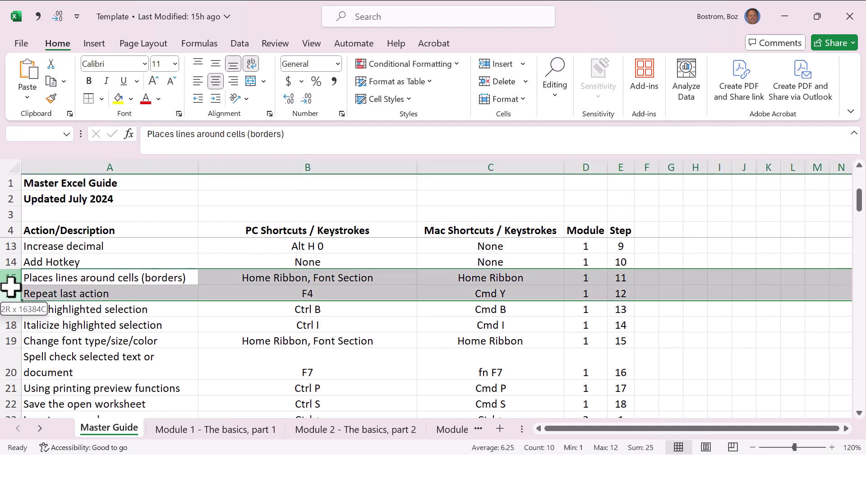
left_click(190, 429)
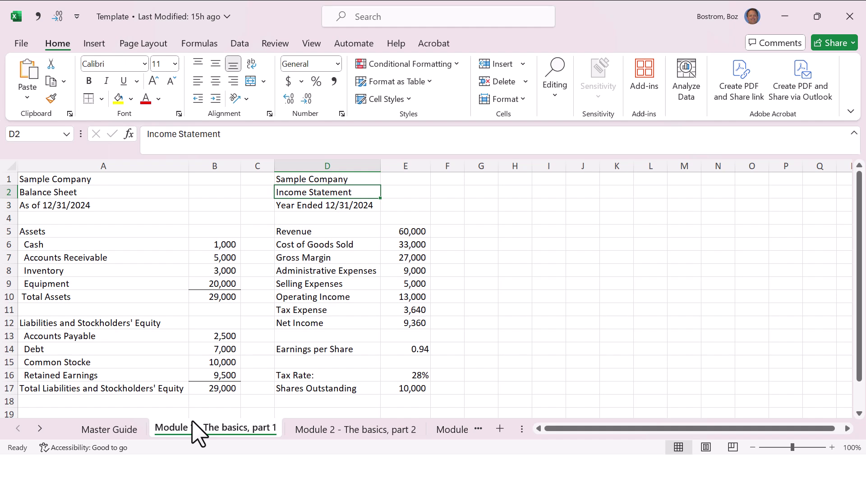
- Undo the top borders on the Total Assets amount in B10 and the Total Liabilities and Stockholders' Equity amount in B17
left_click(249, 372)
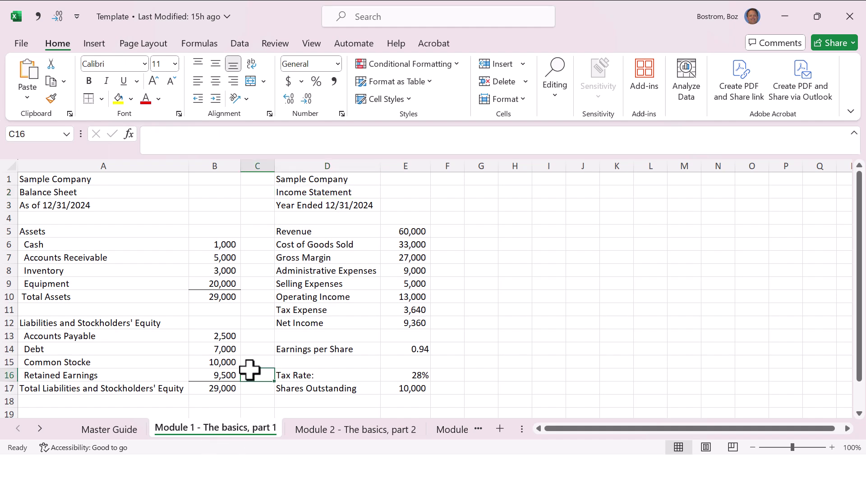
key("Left")
key("Up")
key("Up")
key("Up")
key("Up")
key("Up")
key("Up")
key("Right")
key("Right")
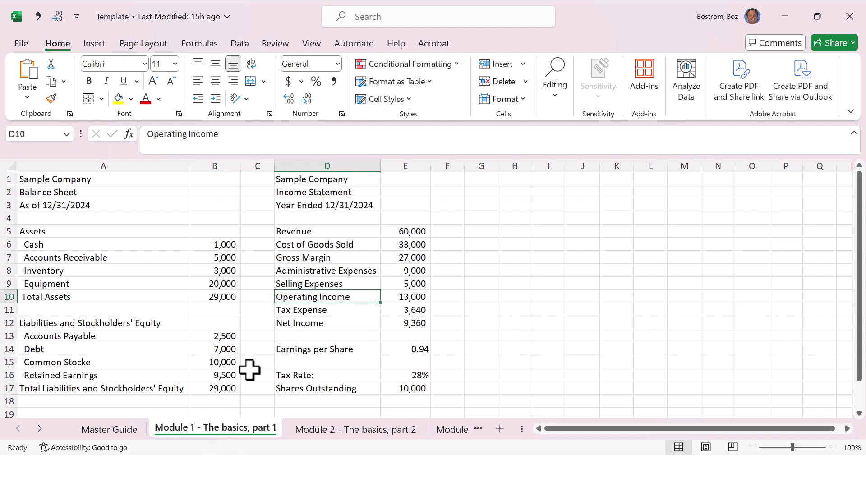
- Add a top border to the Total Assets amount in B10
key("Left")
key("Left")
key("Up")
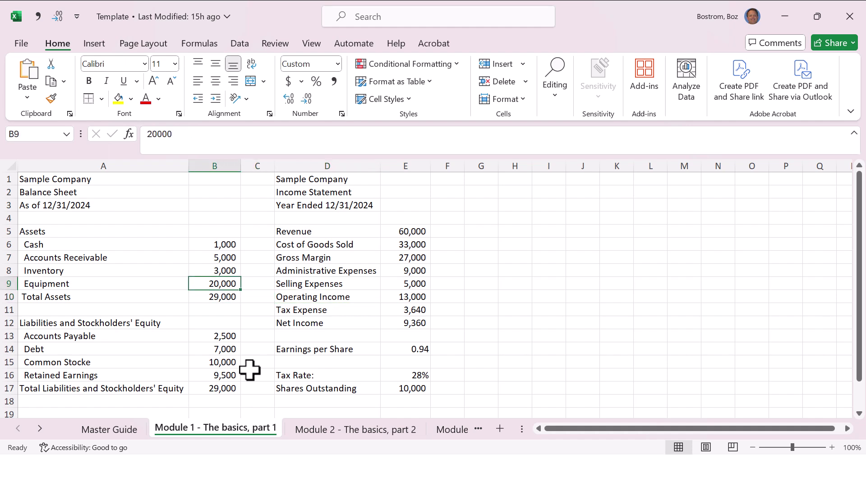
key("Right")
key("Right")
key("Left")
key("Left")
key("Down")
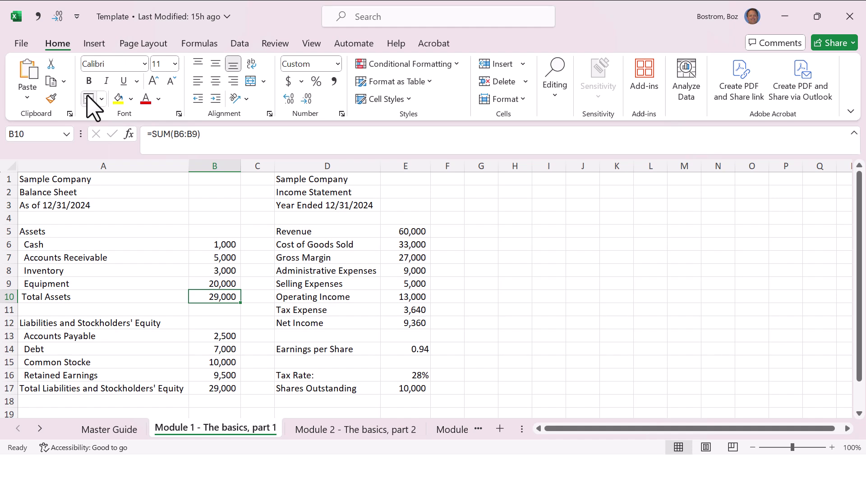
- Apply the same top border to the Total Liabilities and Stockholders' Equity amount in B17
key("Down")
key("Down")
key("Down")
key("Down")
key("Down")
key("Down")
key("Down")
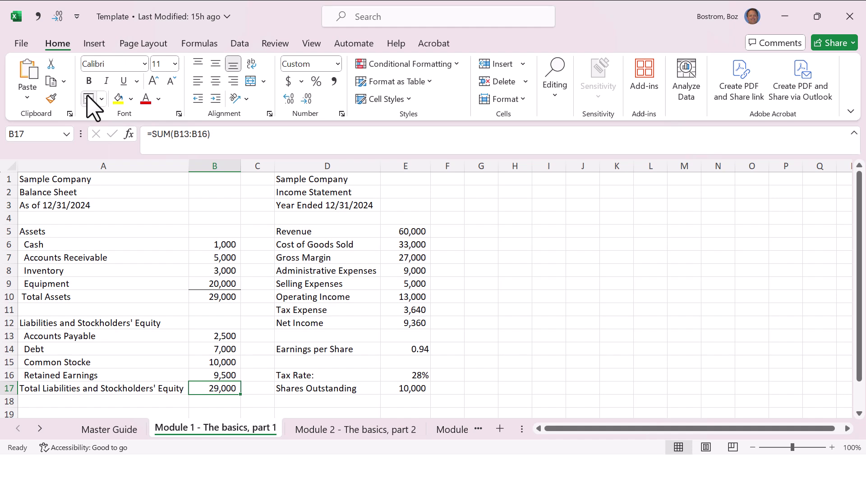
- Add a top border to the Gross Margin amount in E7 of the income statement
key("Right")
key("Right")
key("Right")
key("Up")
key("Up")
key("Up")
key("Up")
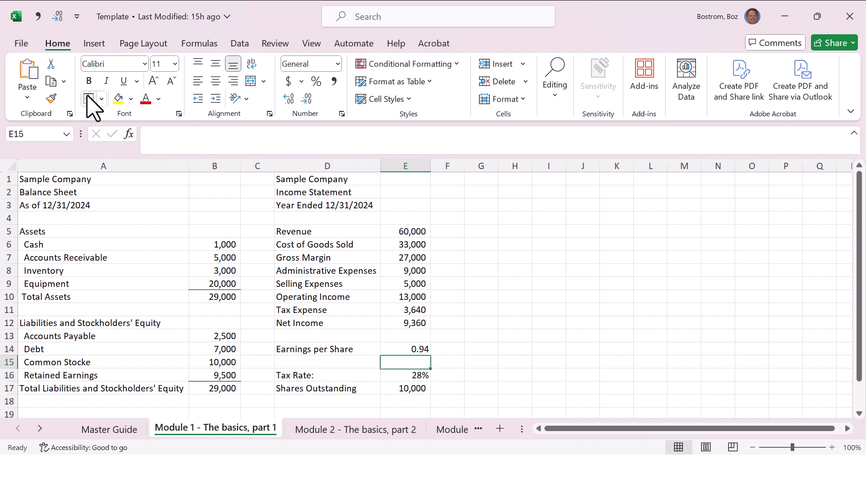
key("Up")
key("Up")
key("Up")
key("Up")
key("Up")
key("Up")
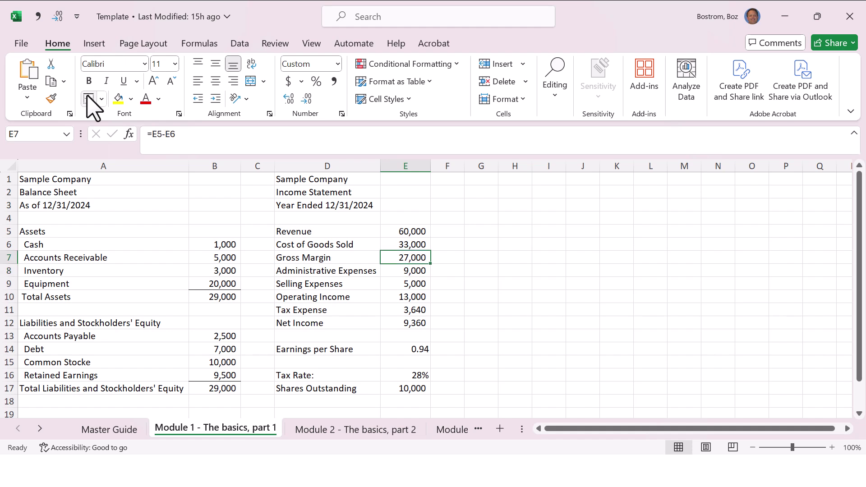
key("Right")
key("Right")
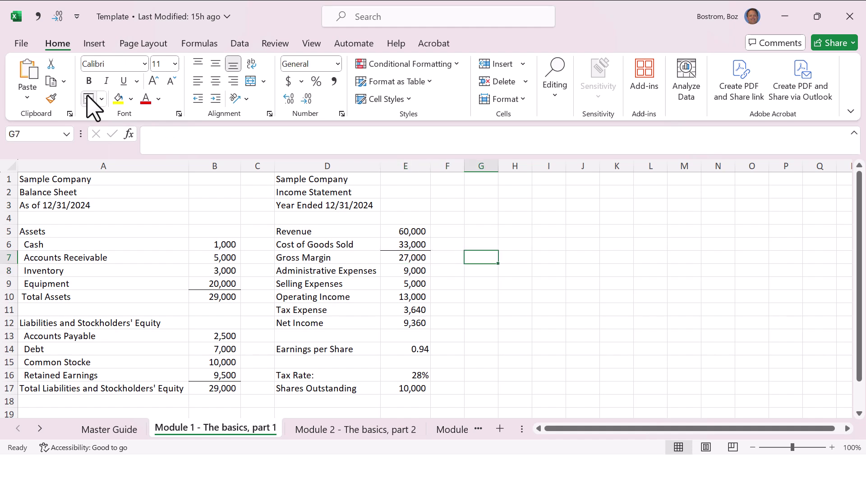
key("Left")
key("Left")
left_click(89, 98)
- Add a top border to the Operating Income amount in E10
key("Down")
key("Down")
key("Down")
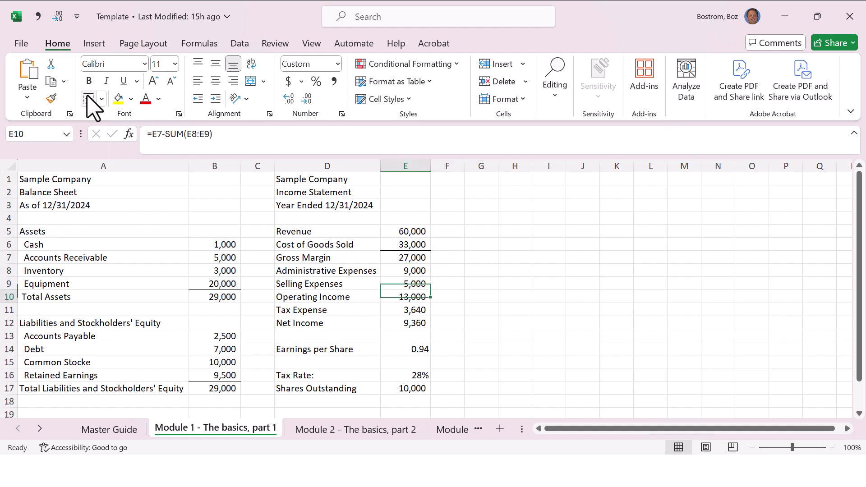
left_click(88, 99)
key("Right")
key("Right")
key("Left")
key("Left")
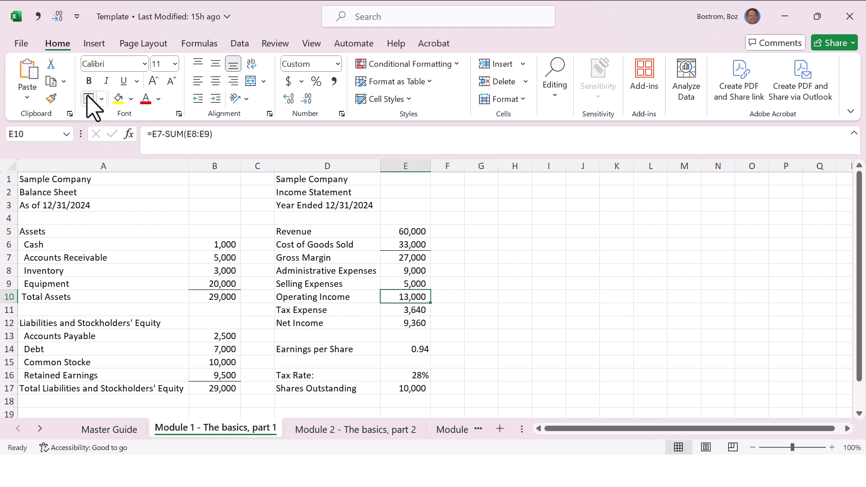
- Add a top border to the Net Income amount in E12
key("Down")
key("Down")
key("Right")
key("Right")
key("Right")
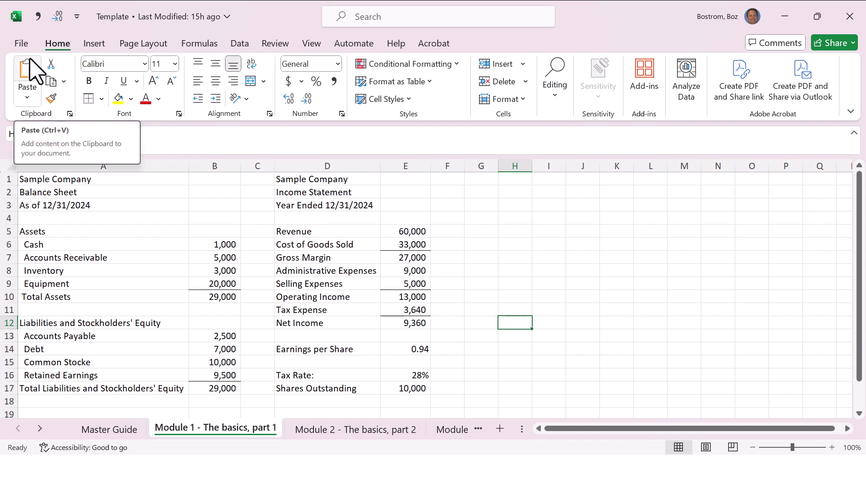
- Fill the empty cell H12 with yellow and repeat the fill on K12
left_click(118, 99)
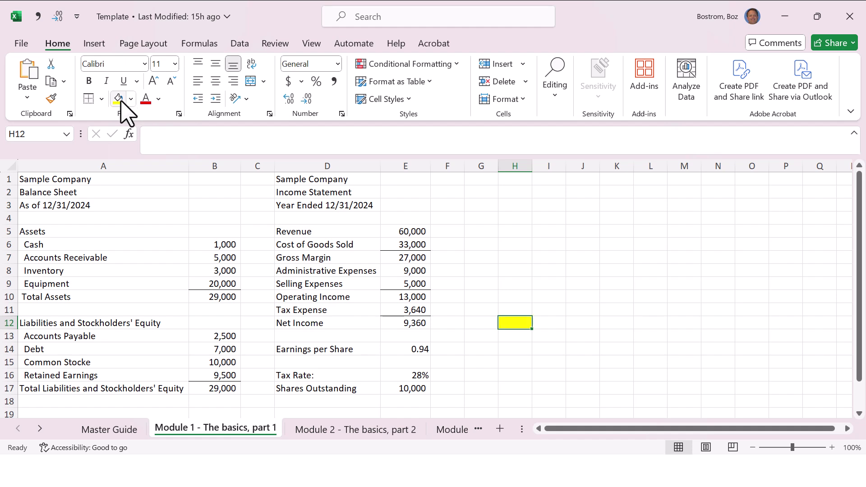
key("Right")
key("Right")
key("Right")
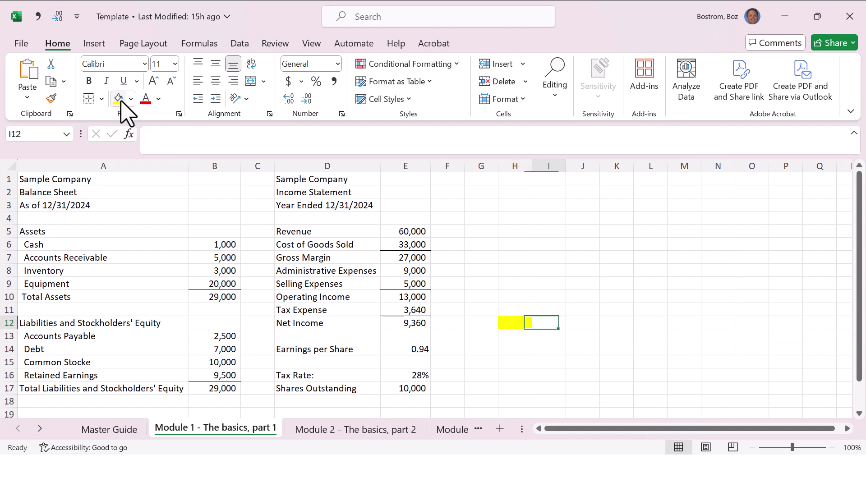
left_click(119, 99)
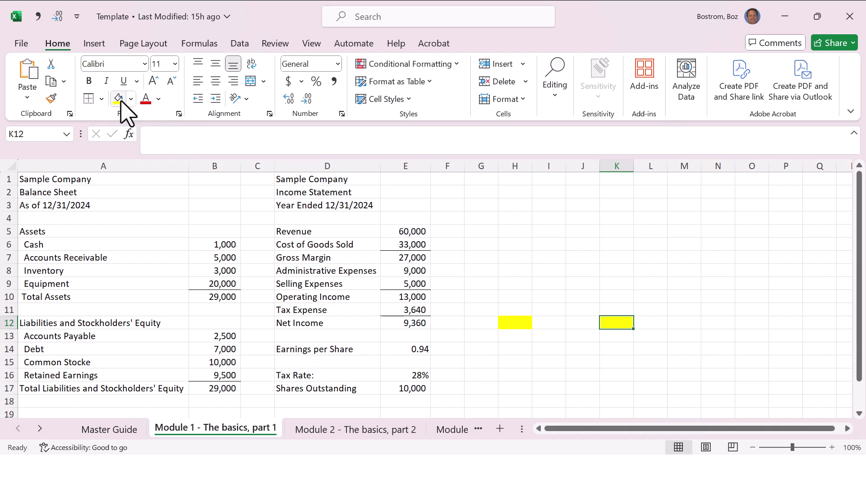
- Repeat the yellow fill on the empty cells K8 and N8
key("Up")
key("Up")
key("Up")
key("Up")
left_click(119, 99)
key("Right")
key("Right")
key("Right")
left_click(119, 100)
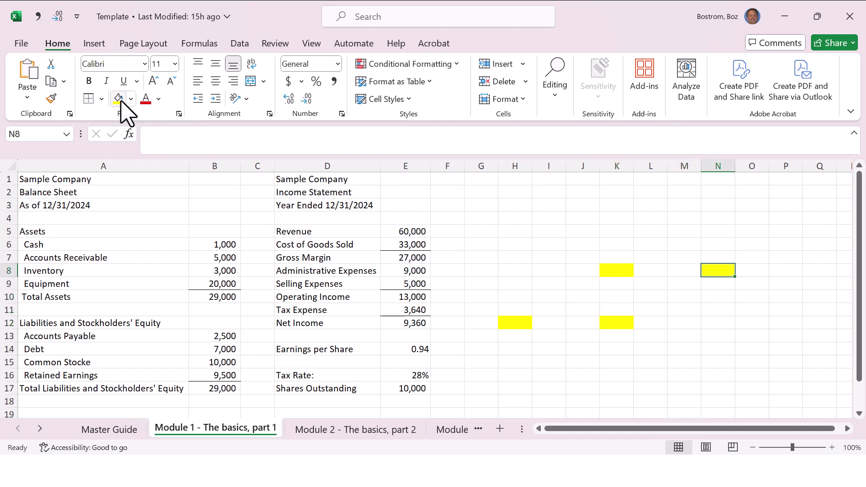
key("Down")
key("Down")
key("Down")
key("Down")
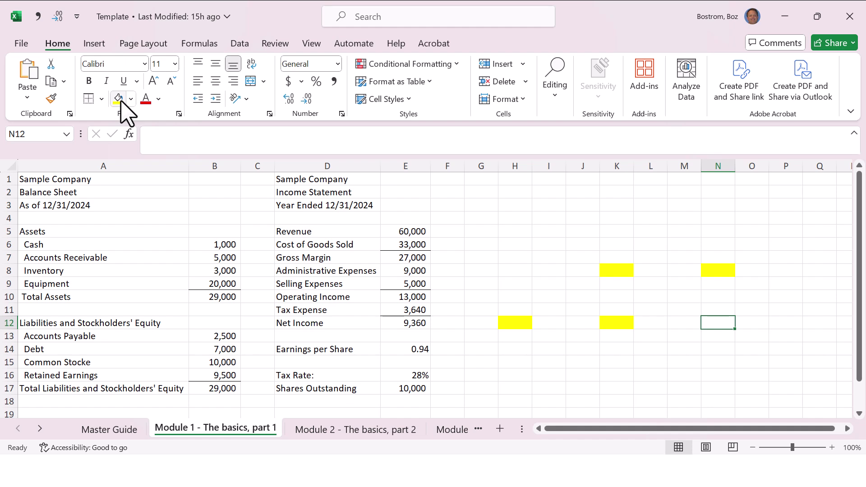
- Undo the yellow fills in N8, K8, K12 and H12, and select the Net Income amount in E12
key("ctrl+z")
key("ctrl+z")
key("ctrl+z")
key("ctrl+z")
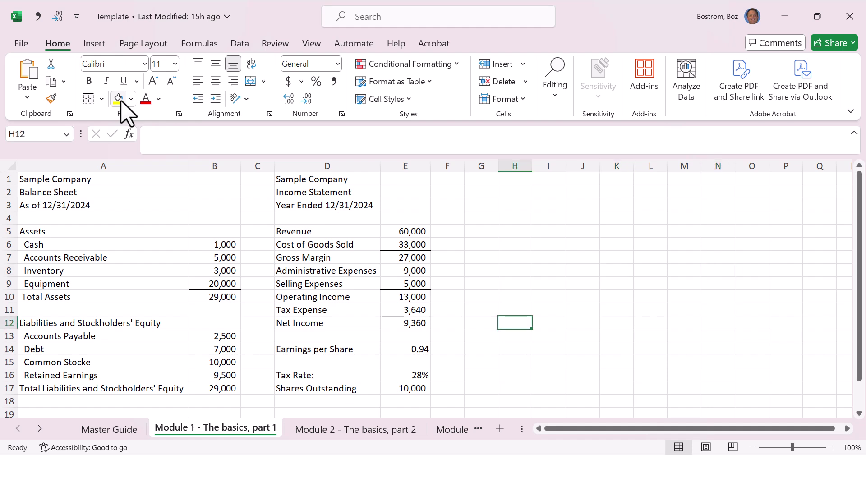
key("Left")
key("Left")
key("Left")
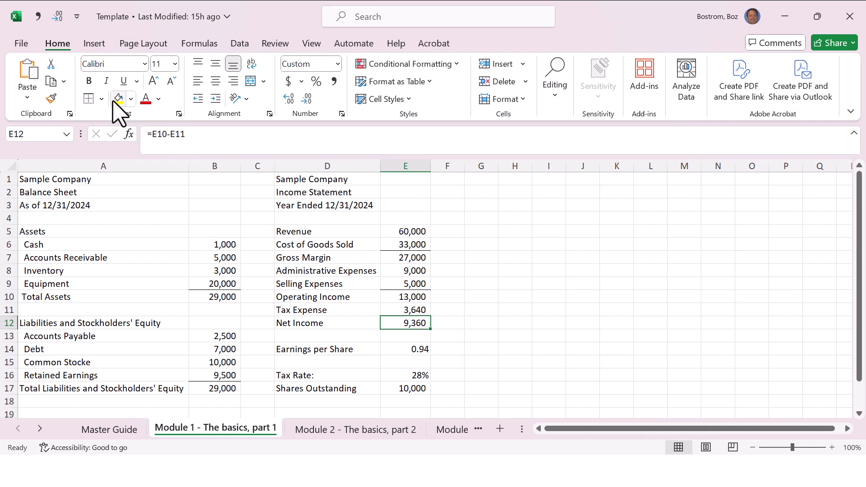
- Apply a top and double bottom border to the Net Income amount in cell E12
left_click(101, 99)
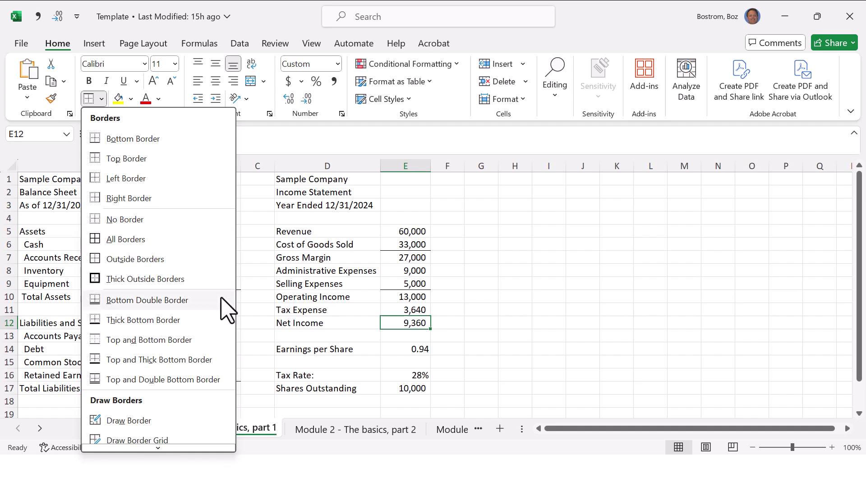
left_click(163, 379)
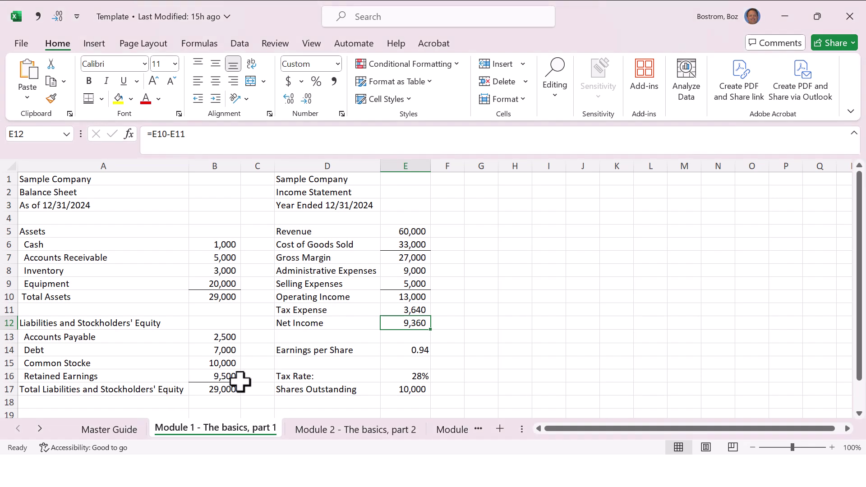
left_click(480, 338)
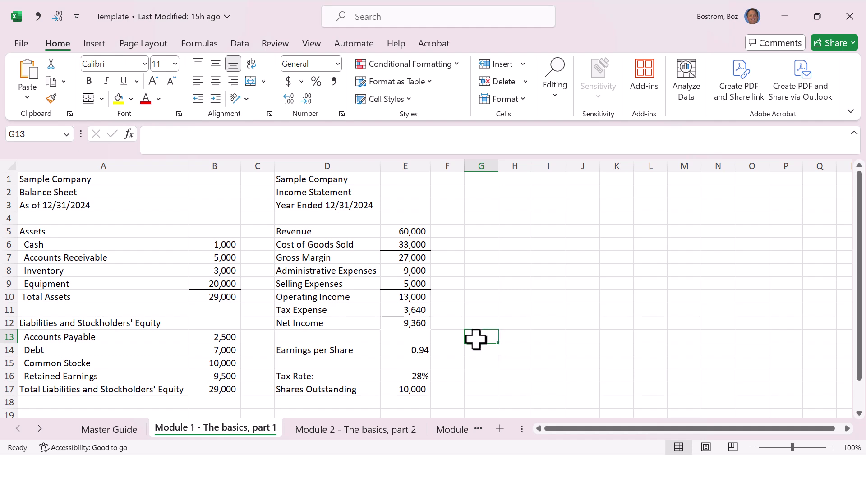
- Apply a double bottom border to the Total Assets amount in cell B10
left_click(233, 296)
left_click(225, 387)
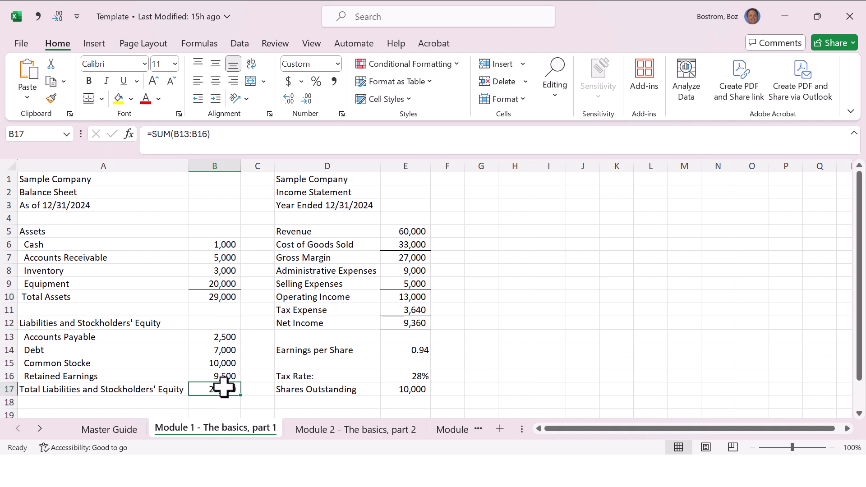
left_click(222, 296)
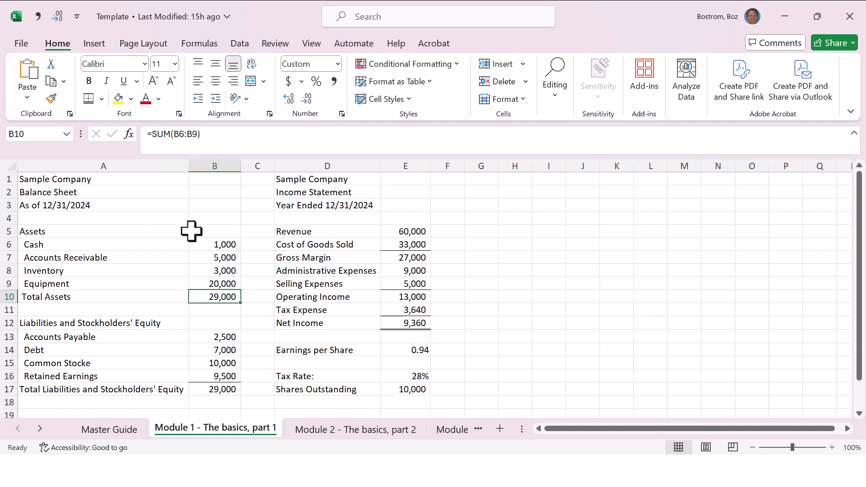
key("alt+h")
key("b")
key("b")
- Apply a double bottom border to the Total Liabilities and Stockholders' Equity amount in cell B17
key("Down")
key("Down")
key("Down")
key("Down")
key("Down")
key("Down")
key("Down")
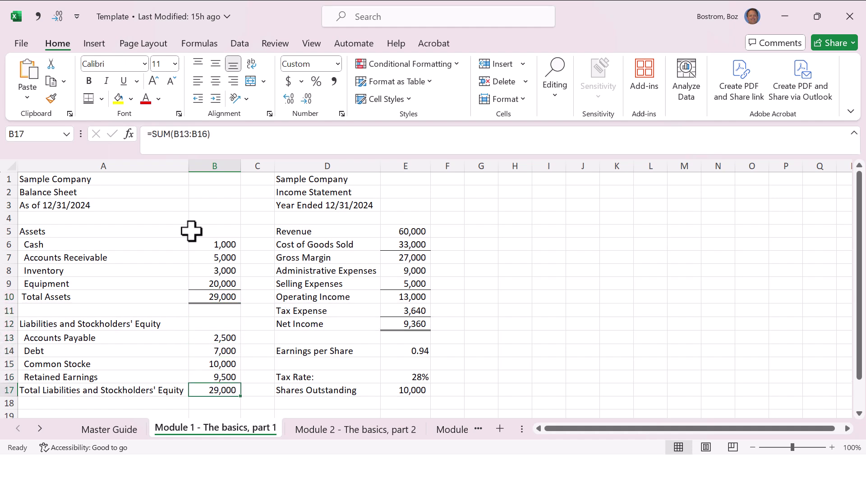
key("alt+h")
key("b")
key("b")
key("Right")
key("Right")
key("Right")
key("Right")
key("Right")
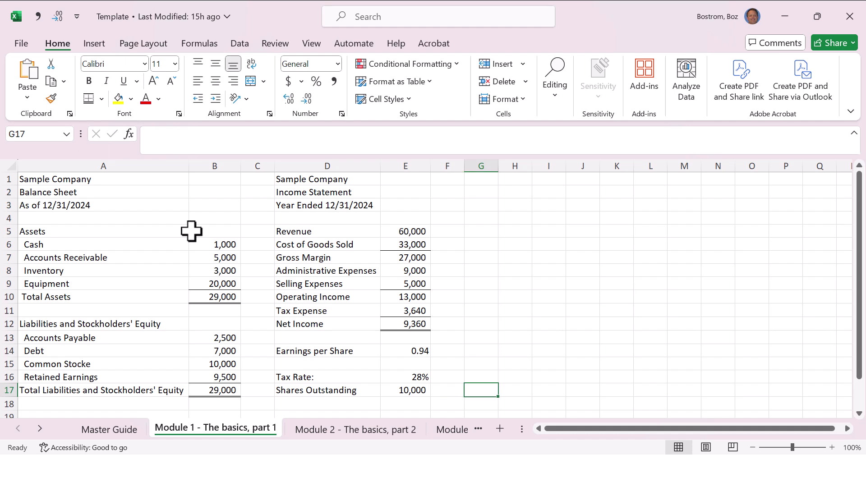
key("Up")
key("Up")
key("Up")
key("Up")
key("Up")
key("Up")
key("Up")
key("Up")
key("Up")
key("Left")
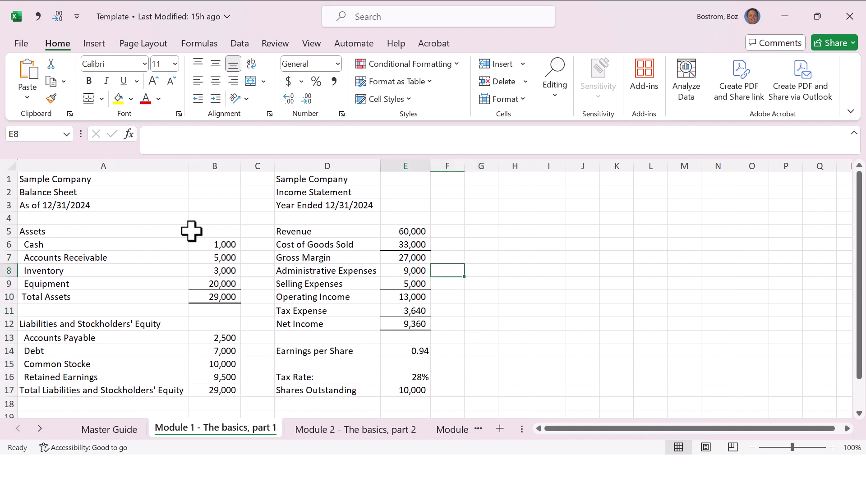
key("Down")
key("Down")
key("Down")
key("Down")
key("Down")
key("Up")
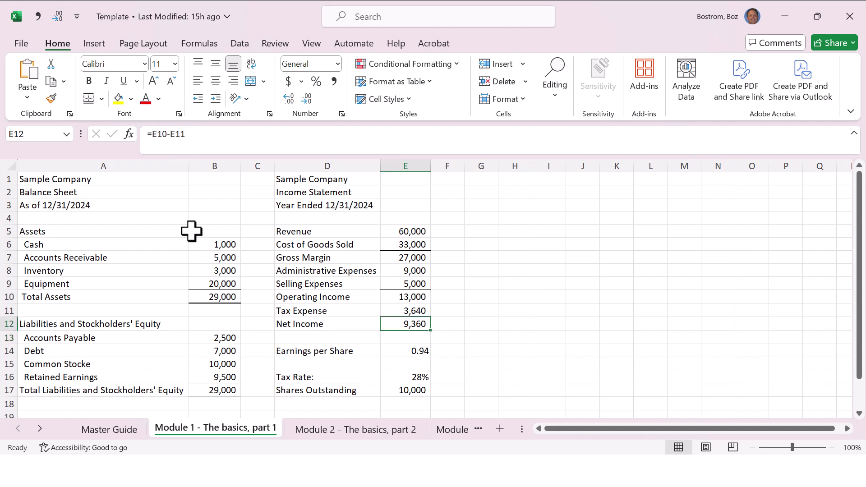
key("Up")
key("Down")
key("Right")
key("Right")
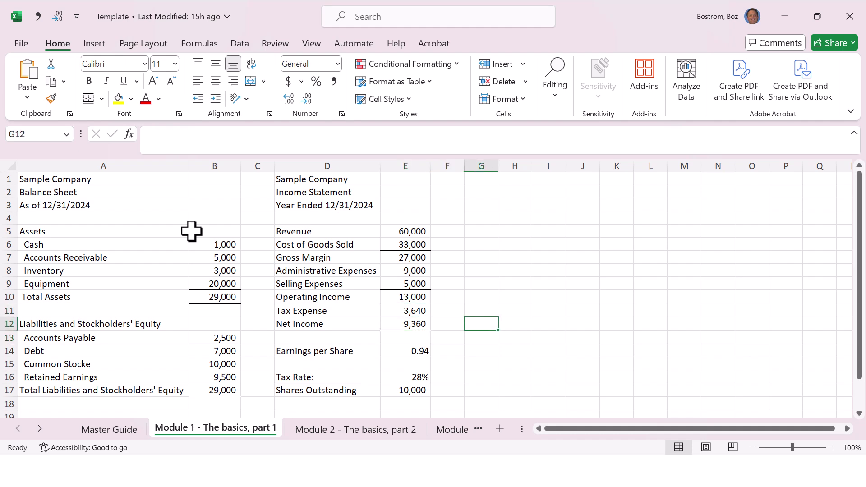
- Examine the Master Guide sheet's entries for bold, italics and font type, size and color
key("ctrl+Page_Up")
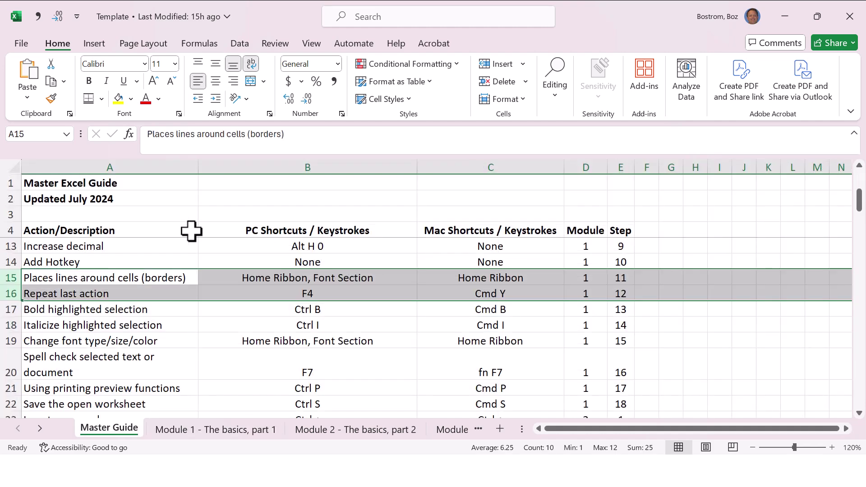
key("Right")
key("Right")
key("Down")
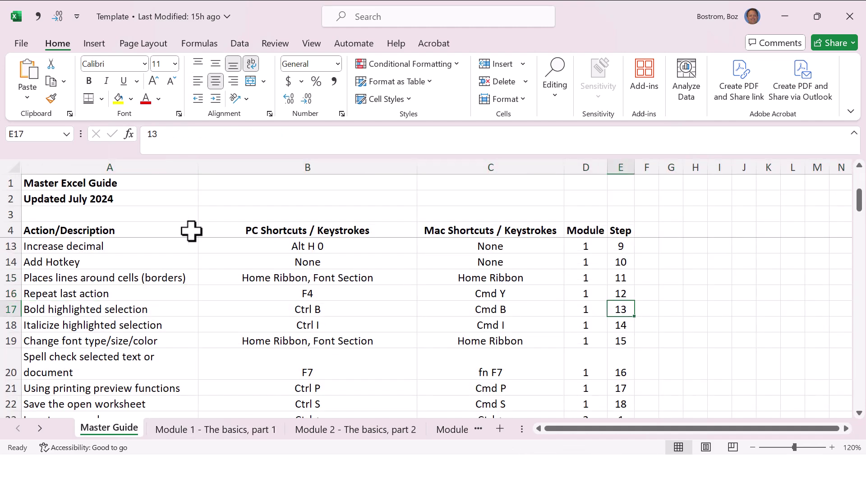
key("Left")
key("Left")
key("Left")
key("Left")
key("Down")
key("Down")
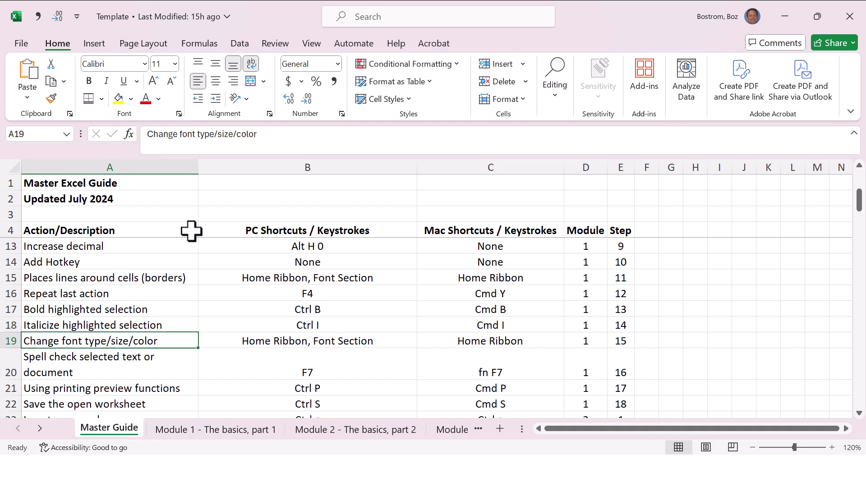
- Return to the Module 1 sheet and go to the balance sheet's company heading in cell A1
key("ctrl+Page_Down")
key("Left")
key("Left")
key("Left")
key("Left")
key("Left")
key("Left")
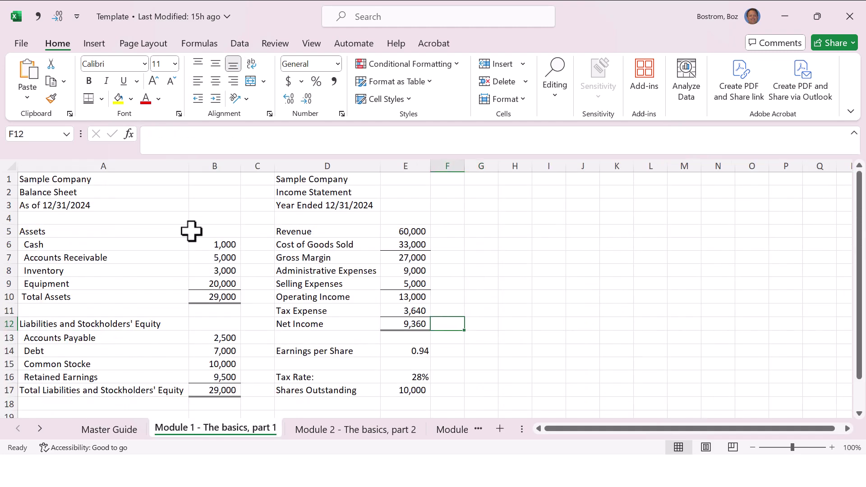
key("Up")
key("Up")
key("Up")
key("Up")
key("Up")
key("Up")
key("Up")
key("Up")
key("Up")
key("Up")
key("Up")
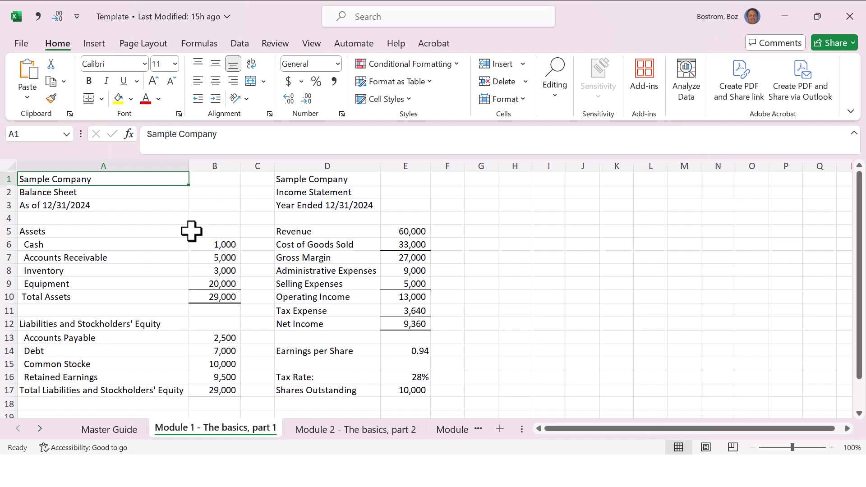
key("shift+Down")
key("shift+Down")
key("shift+Right")
key("shift+Right")
key("shift+Right")
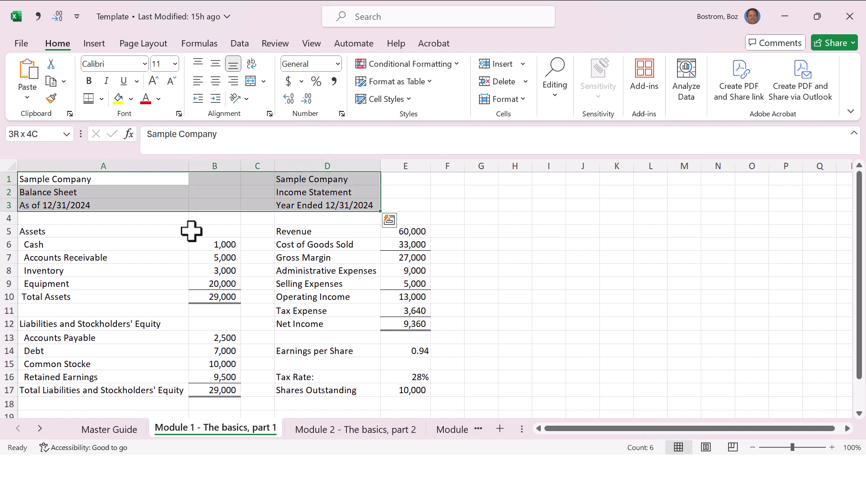
left_click(191, 230)
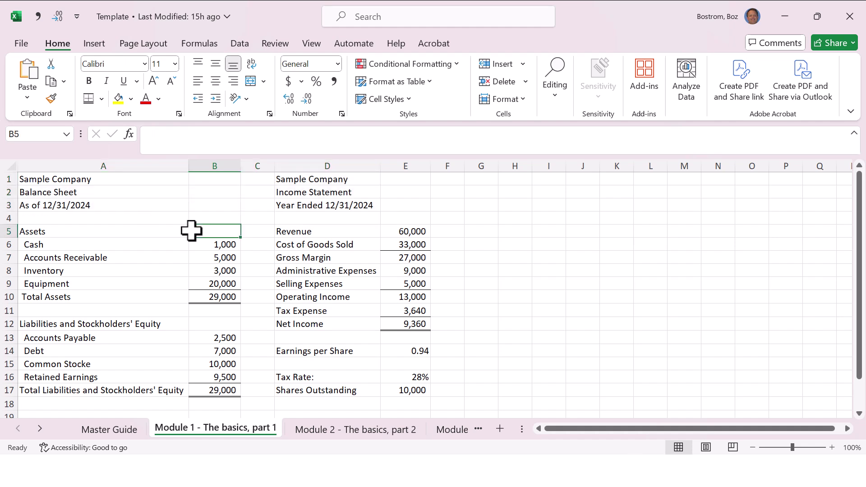
key("Up")
key("Up")
key("Up")
key("Up")
key("Left")
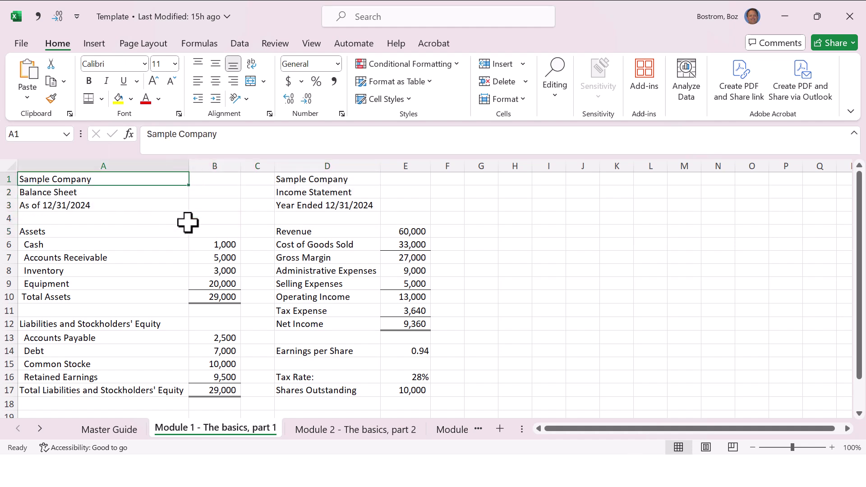
- Try bold on cell A1 alone and on the whole heading block A1:D3
key("ctrl+b")
key("shift+Down")
key("shift+Down")
key("shift+Right")
key("shift+Right")
key("shift+Right")
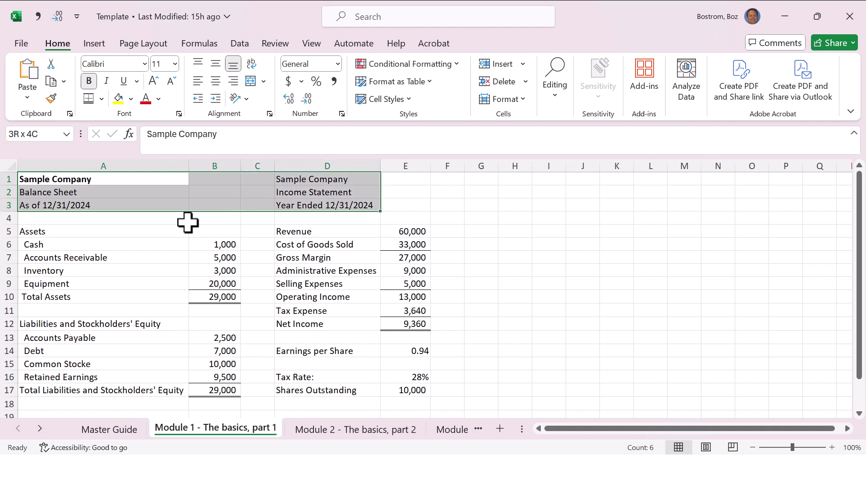
key("ctrl+b")
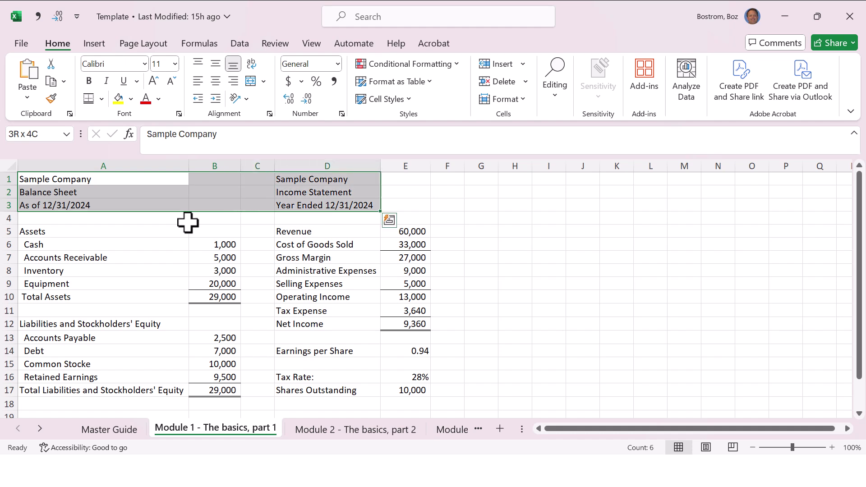
key("ctrl+b")
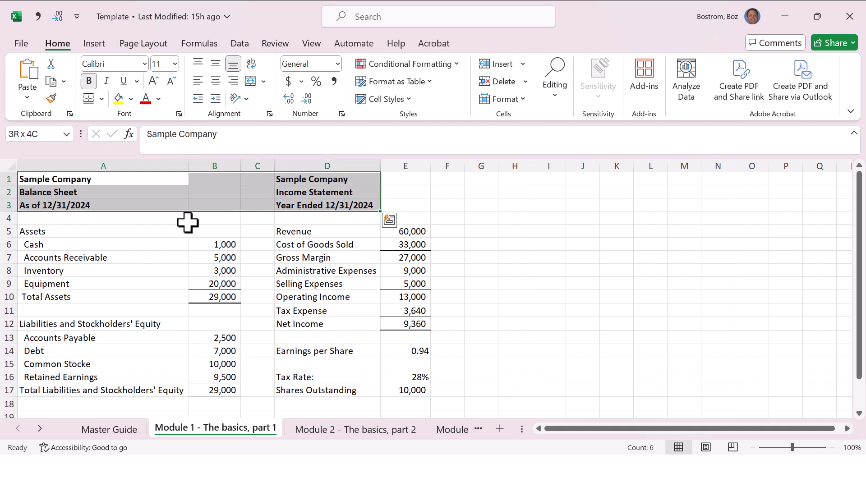
key("Down")
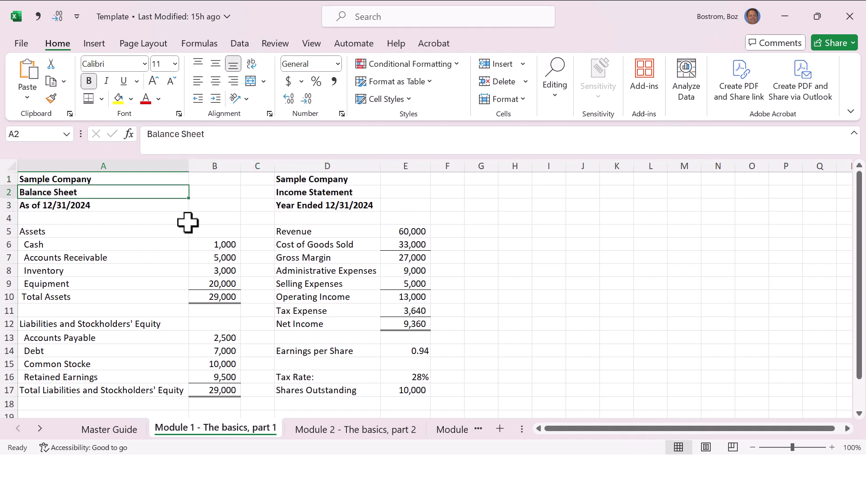
- Remove the bold formatting from the statement headings in A1:D3
key("Up")
key("shift+Right")
key("shift+Right")
key("shift+Right")
key("shift+Down")
key("shift+Down")
key("ctrl+b")
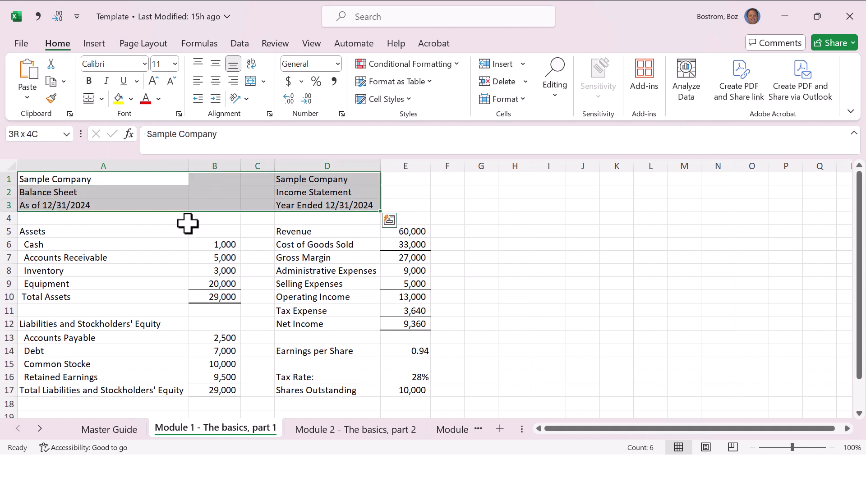
- Bold cell A1 again, extend the selection to A1:D3, and toggle bold on and off for all headings
key("Down")
key("Up")
key("ctrl+b")
key("Down")
key("Up")
key("shift+Down")
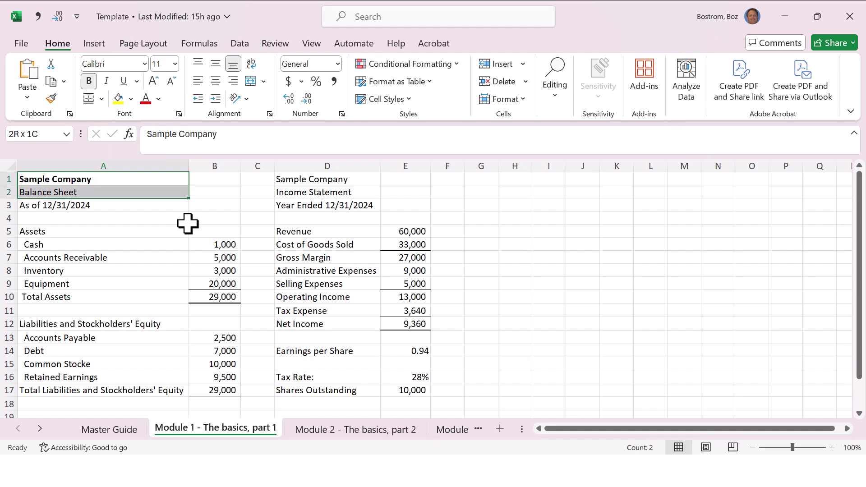
key("shift+Down")
key("shift+Right")
key("shift+Right")
key("shift+Right")
key("ctrl+b")
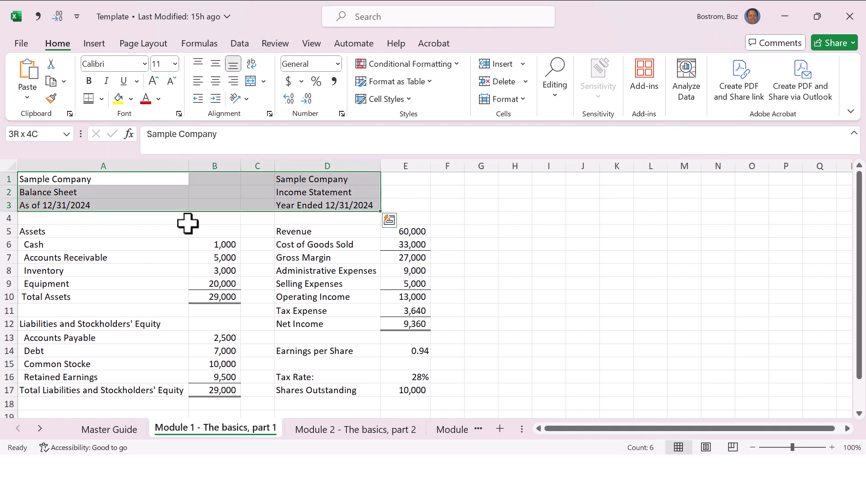
key("ctrl+b")
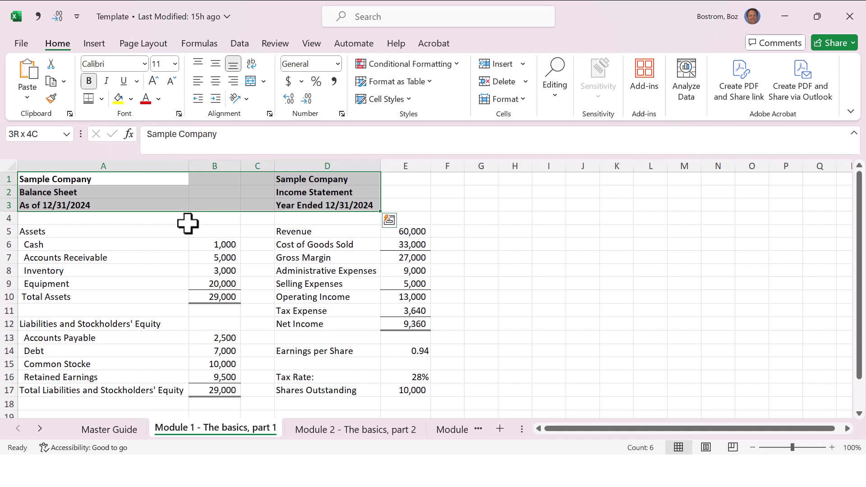
key("ctrl+b")
key("Left")
key("Right")
key("Left")
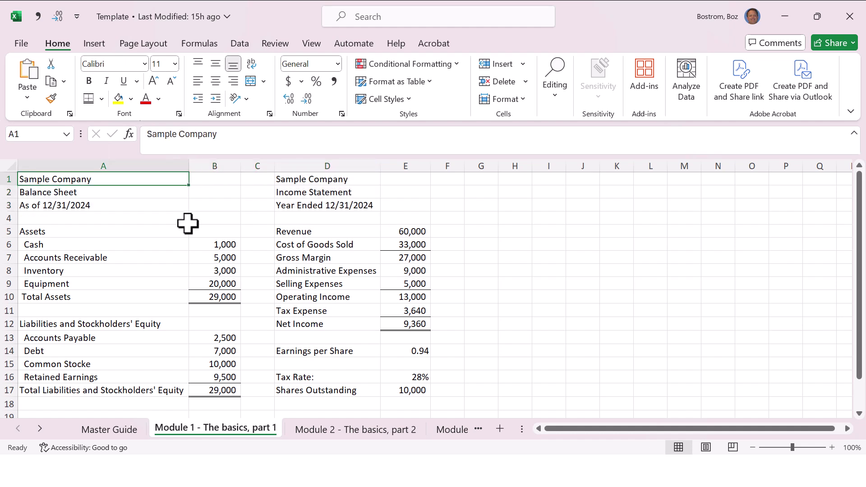
- Make the balance sheet and income statement headings in A1:D3 bold and italic
key("shift+Down")
key("shift+Down")
key("shift+Right")
key("shift+Right")
key("shift+Right")
key("ctrl+b")
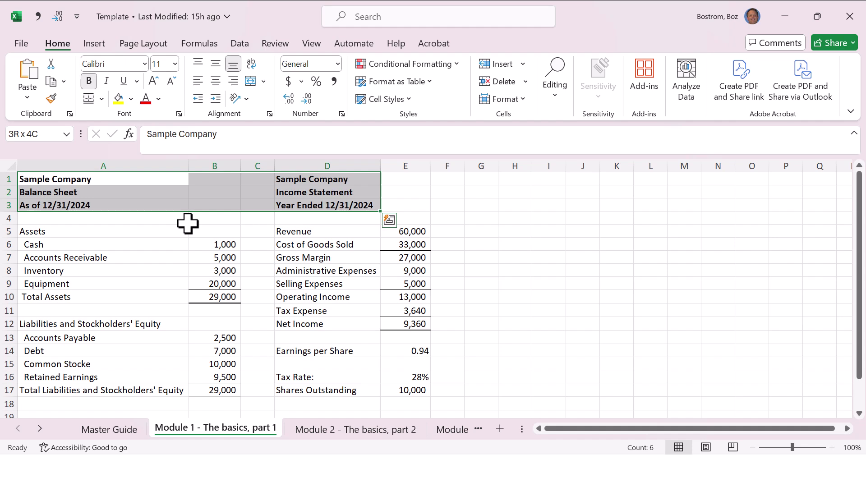
key("ctrl+i")
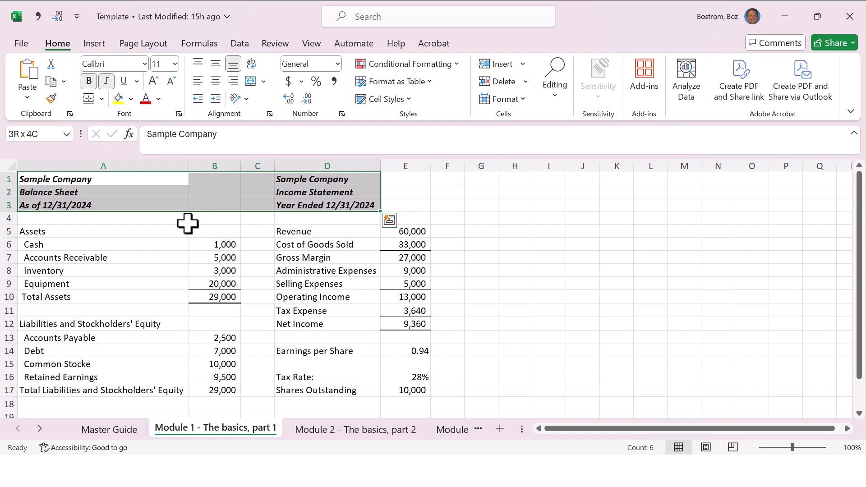
- Color the headings in A1:D3 orange and change their font to Aldhabi
left_click(158, 99)
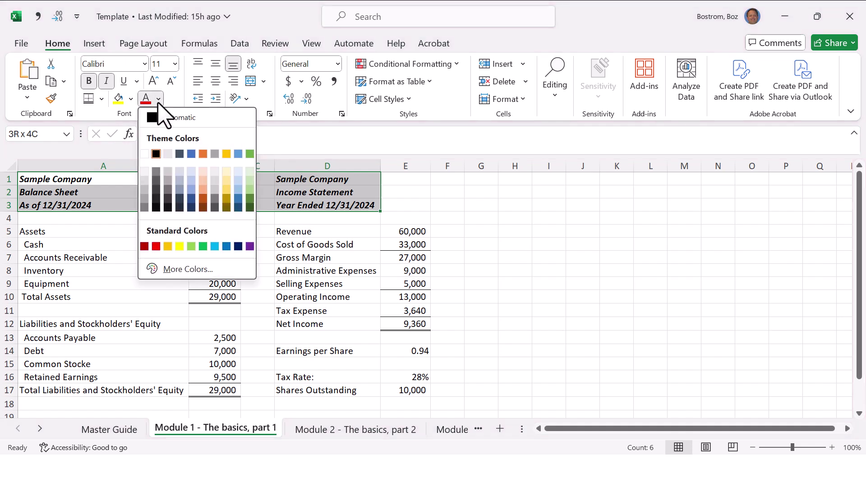
left_click(203, 155)
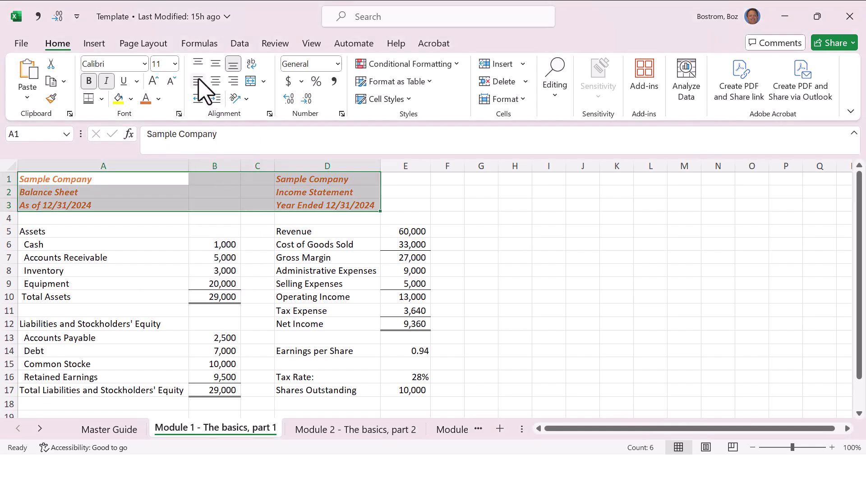
left_click(144, 63)
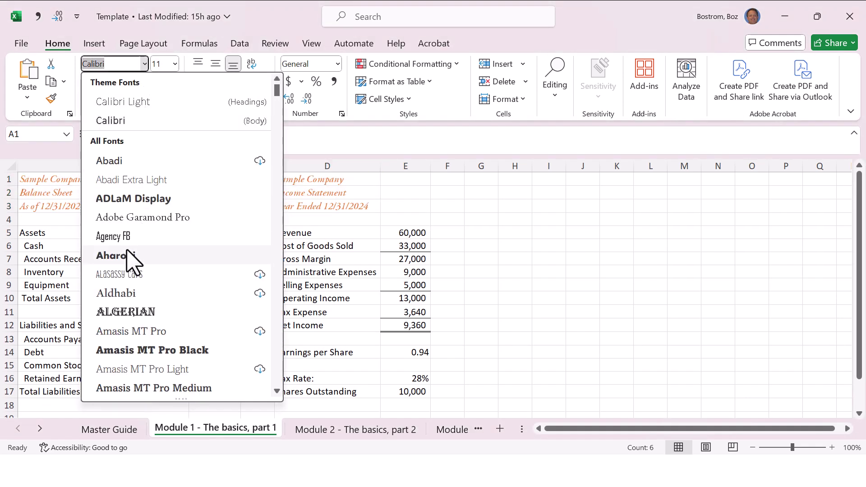
left_click(164, 294)
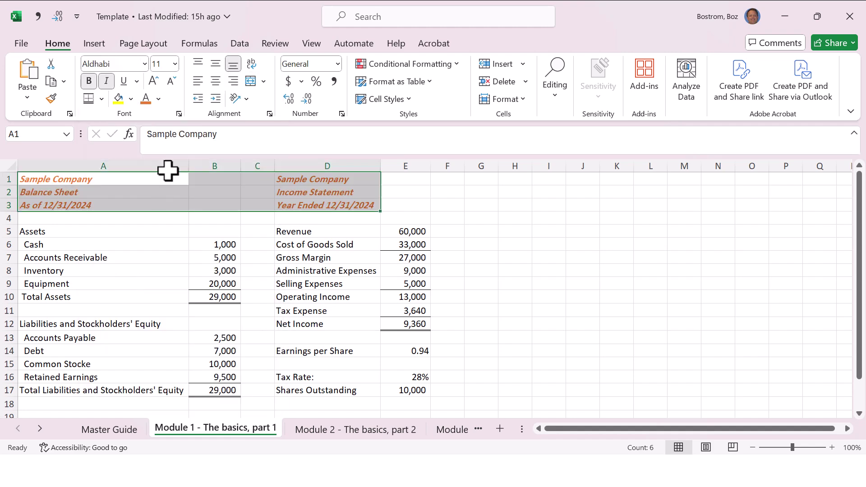
- Set the font size of the headings in A1:D3 to 20
left_click(175, 64)
left_click(164, 203)
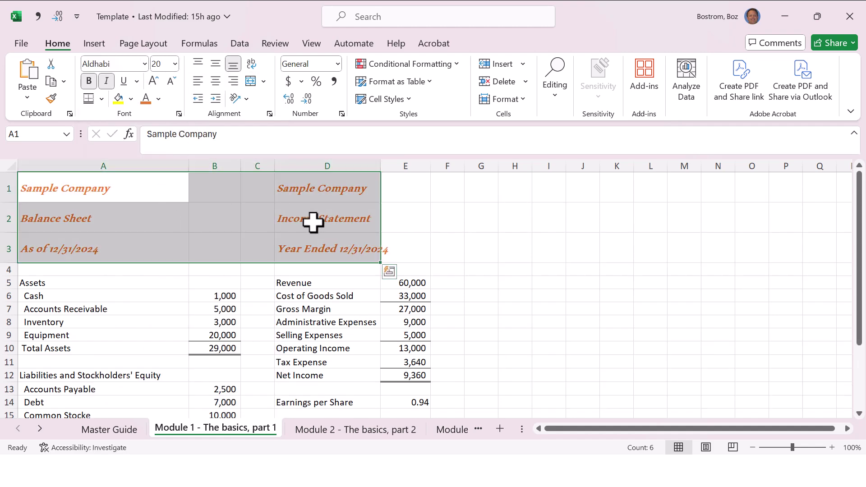
left_click(458, 233)
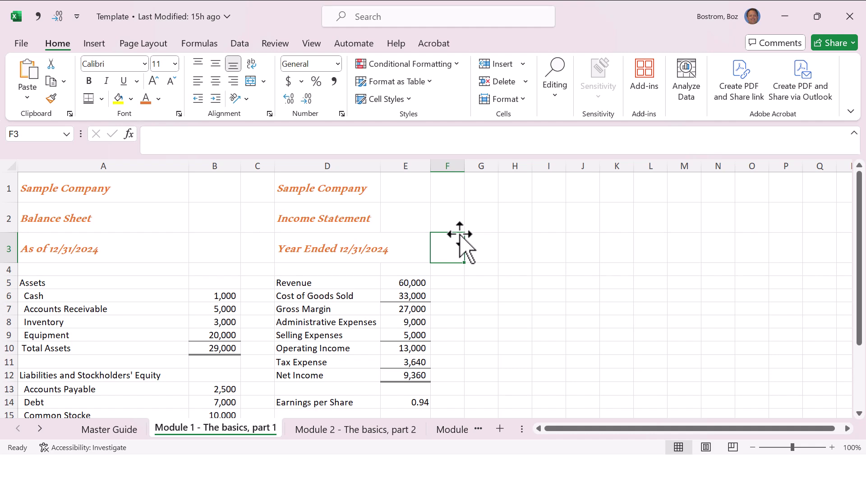
- Undo the font size, font, color, italic and bold changes made to the headings in A1:D3
key("ctrl+z")
key("ctrl+z")
key("ctrl+z")
key("ctrl+z")
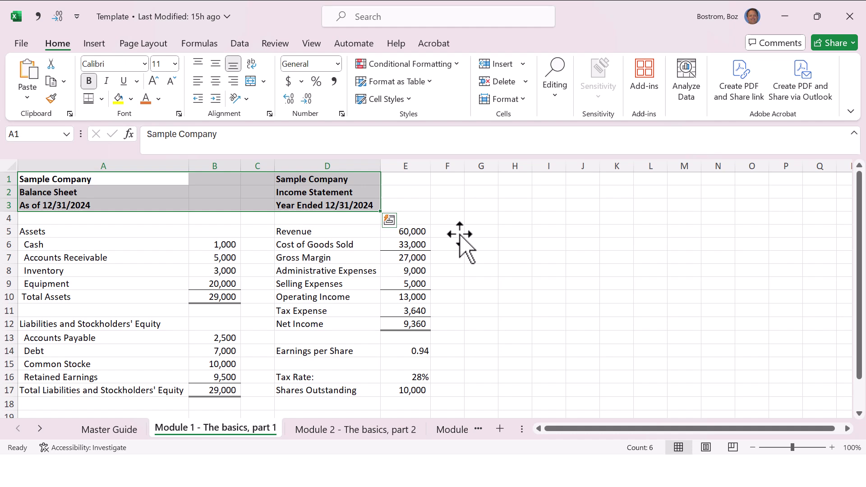
key("ctrl+z")
key("ctrl+z")
key("ctrl+z")
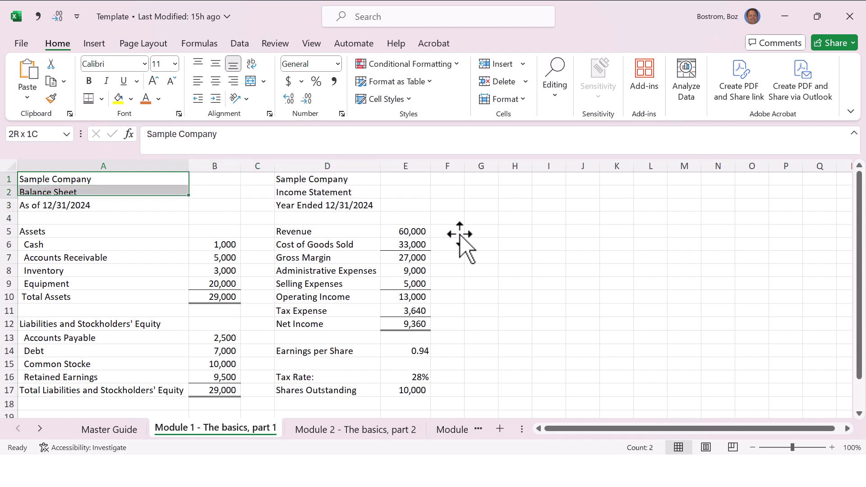
- Extend the selection to A1:D3 and make the balance sheet and income statement headings bold
key("shift+Down")
key("shift+Right")
key("shift+Right")
key("shift+Right")
key("ctrl+b")
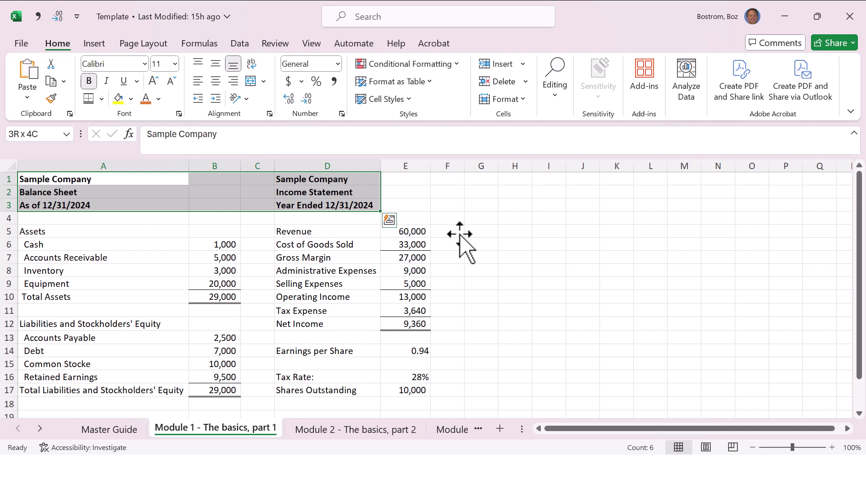
- Set the font size of the bold headings in A1:D3 to 14 and deselect them
left_click(167, 66)
type("14")
key("Return")
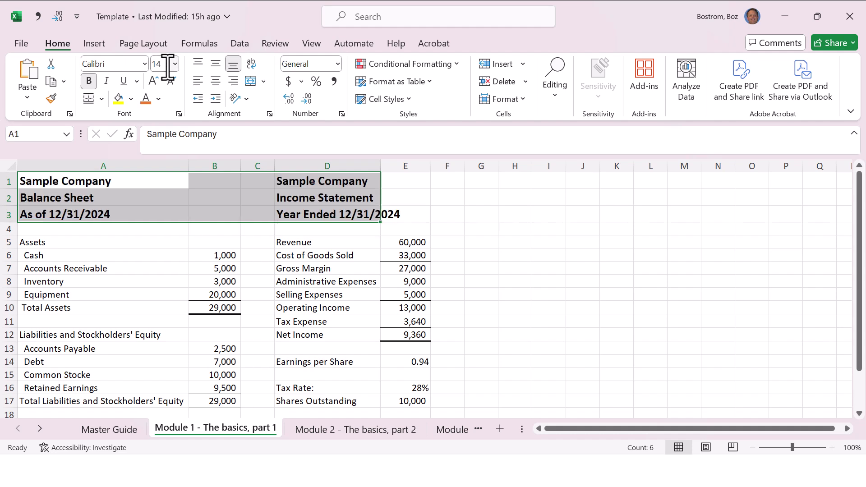
key("Right")
key("Right")
key("Right")
key("Right")
key("Right")
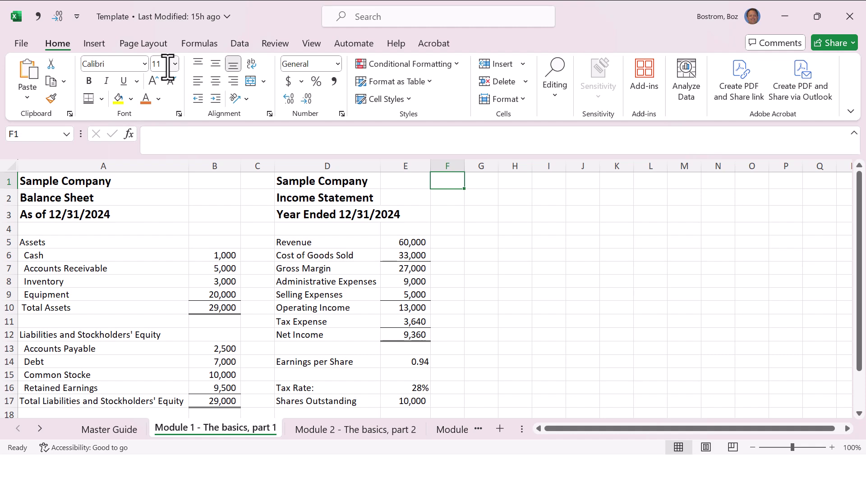
- Review the font change and spell check rows on the Master Guide sheet, including their shortcuts and step numbers
key("ctrl+Page_Up")
key("Right")
key("Right")
key("Right")
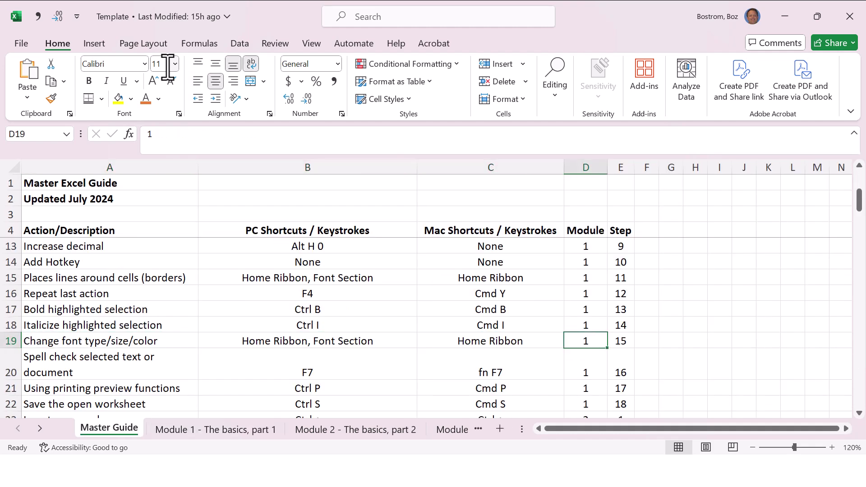
key("Left")
key("Left")
key("Left")
key("Down")
key("Right")
key("Right")
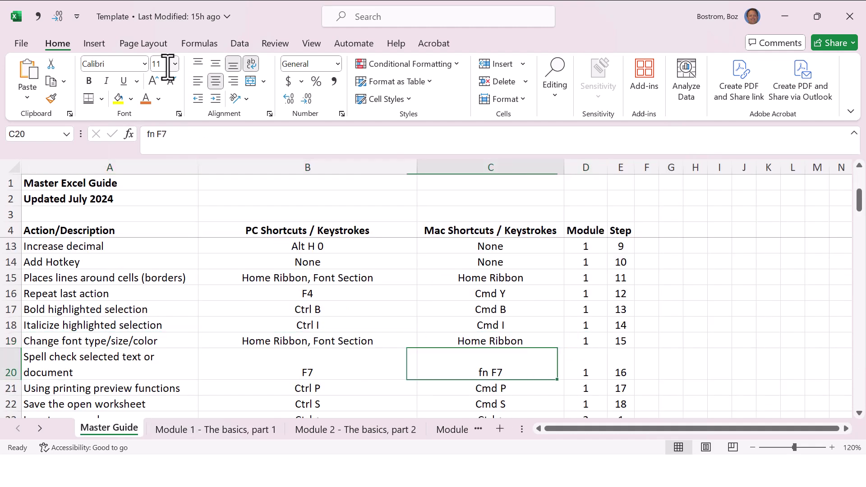
- Return to the Module 1 sheet and run the spell check twice on the income statement labels in D5:D12
key("ctrl+Page_Down")
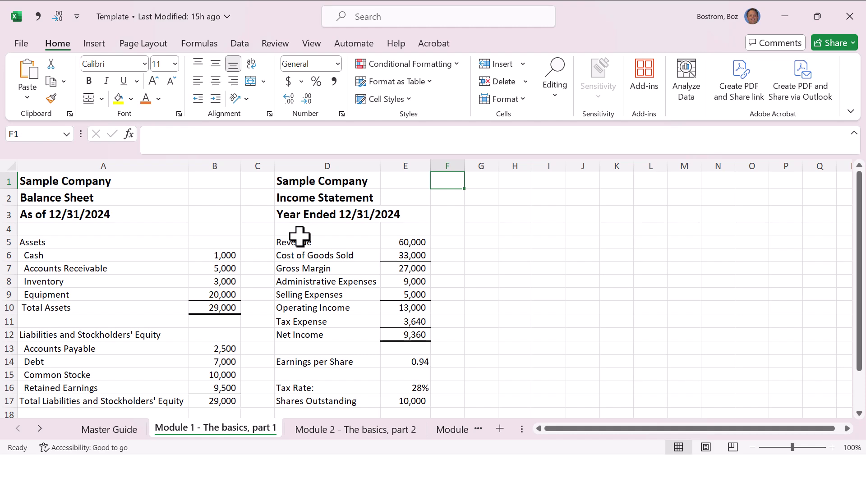
left_click_drag(299, 238, 306, 334)
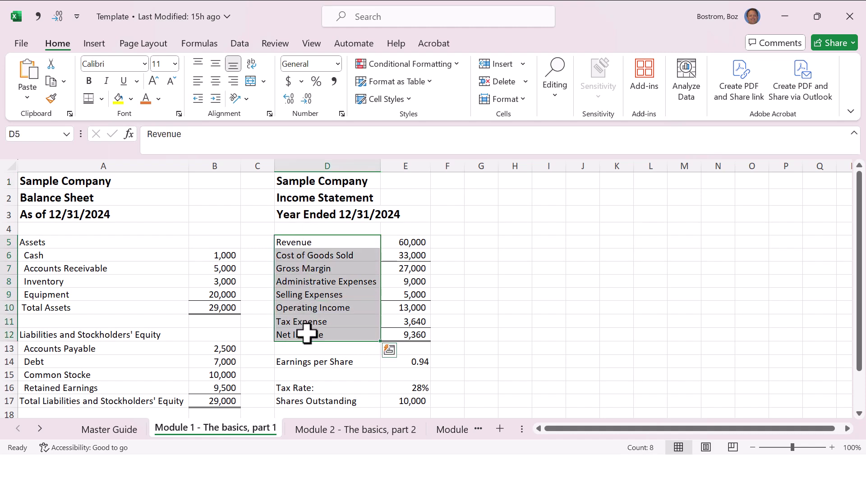
left_click(275, 44)
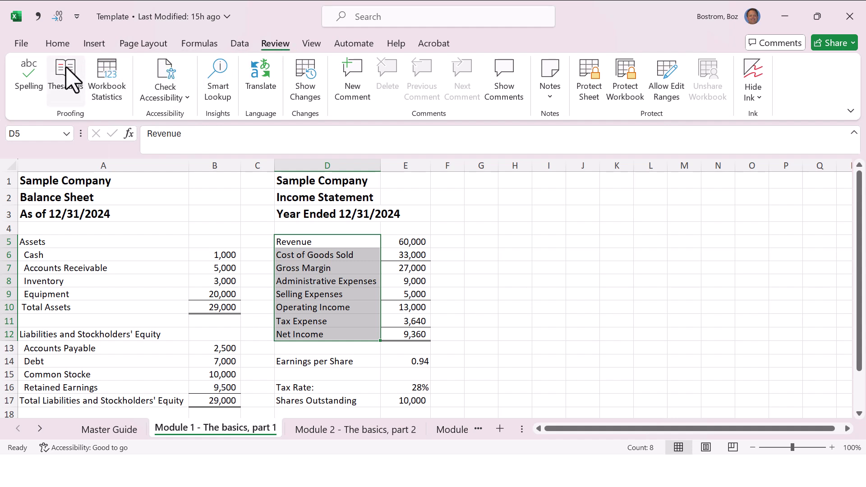
left_click(32, 73)
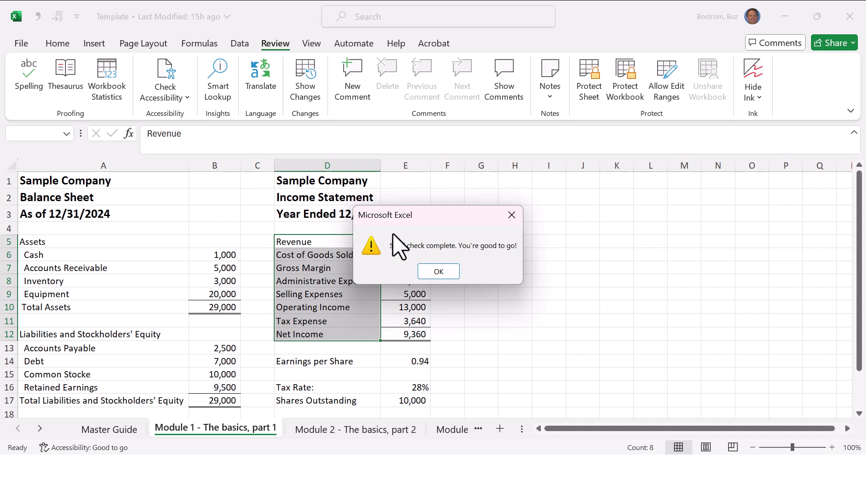
left_click(438, 271)
key("F7")
left_click(437, 272)
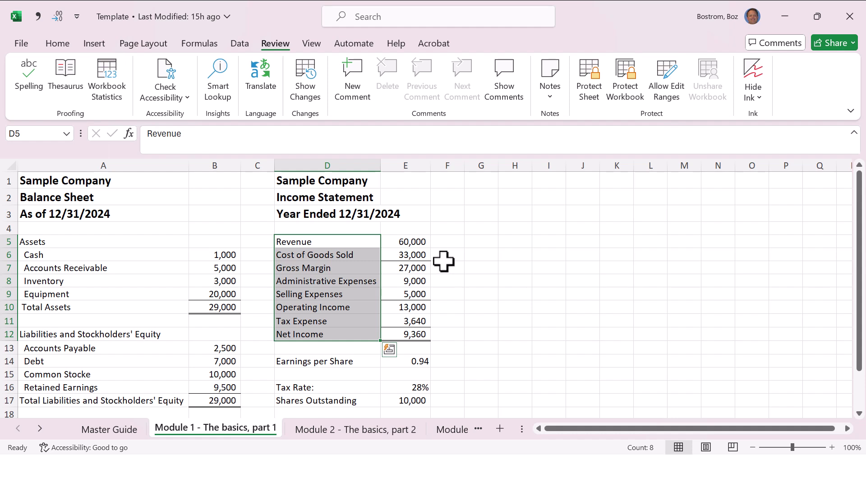
left_click(443, 261)
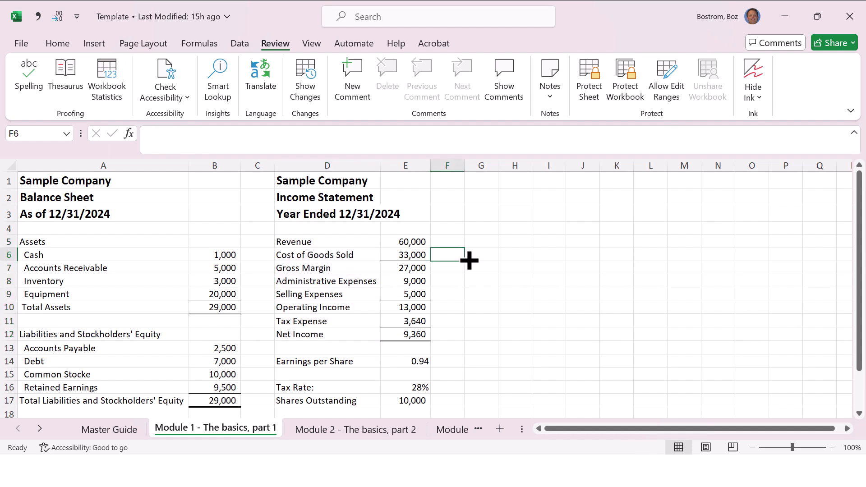
- Spell check the entire Module 1 sheet, changing "Stocke" in A15 to "Stock" and continuing from the sheet's beginning
left_click_drag(334, 239, 338, 332)
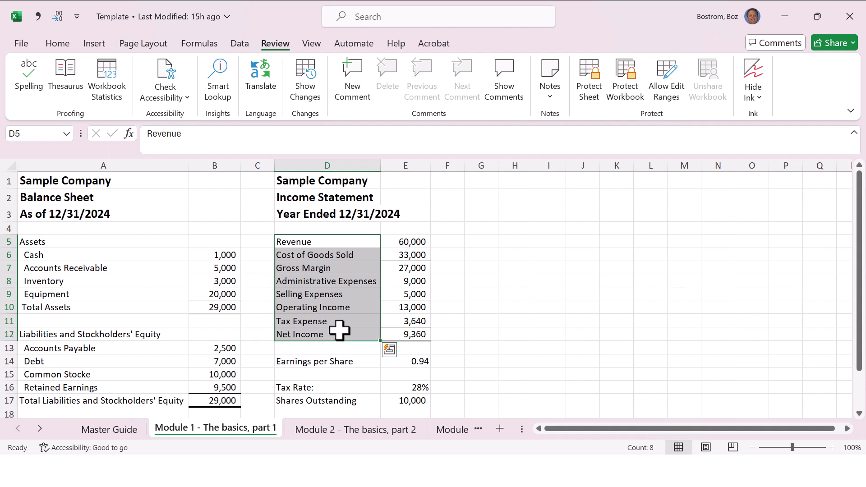
left_click(517, 239)
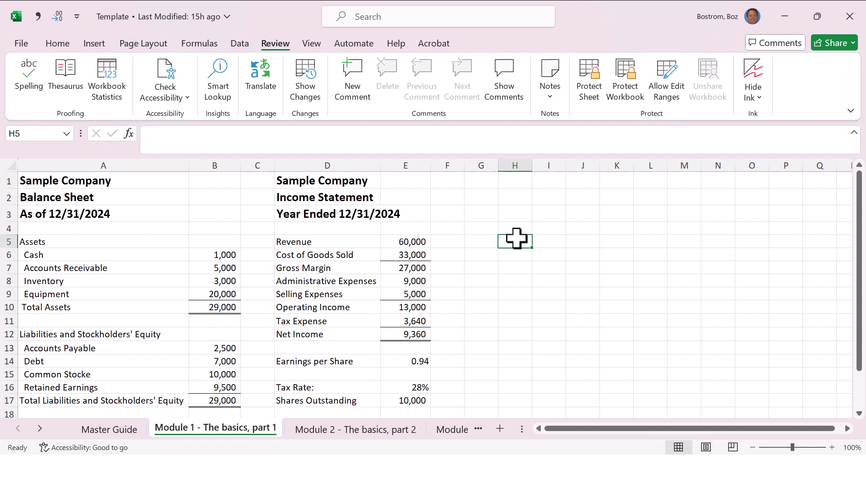
key("F7")
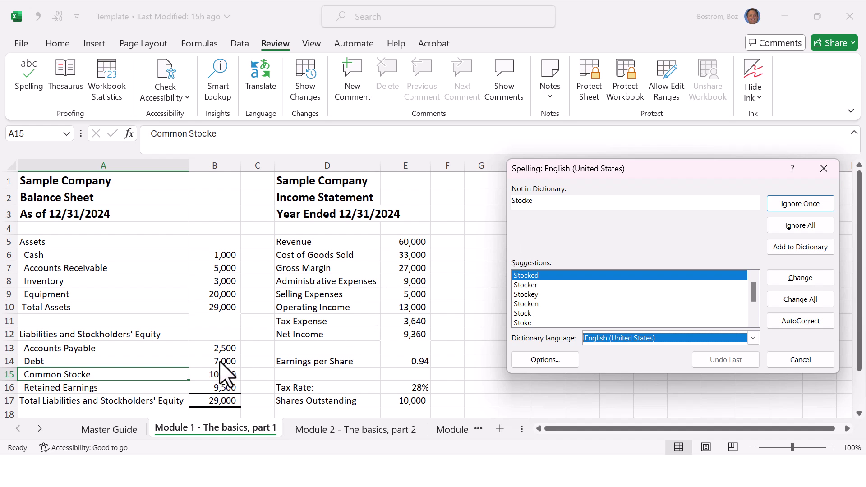
left_click(555, 314)
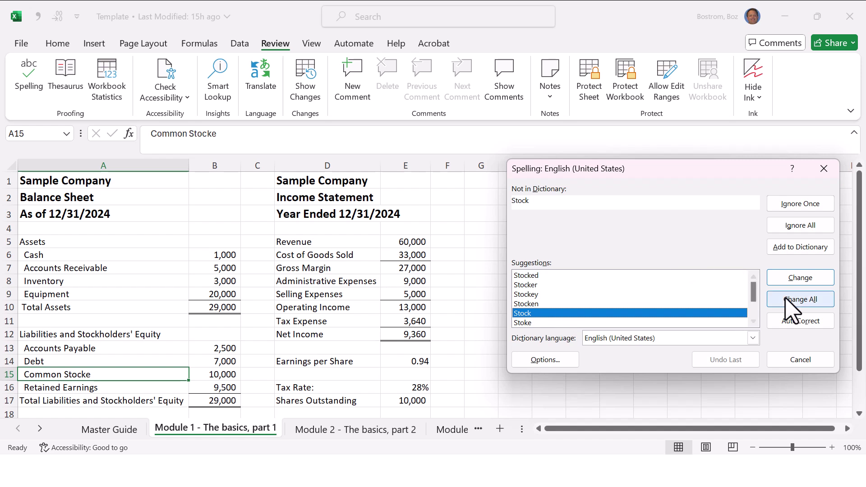
left_click(818, 278)
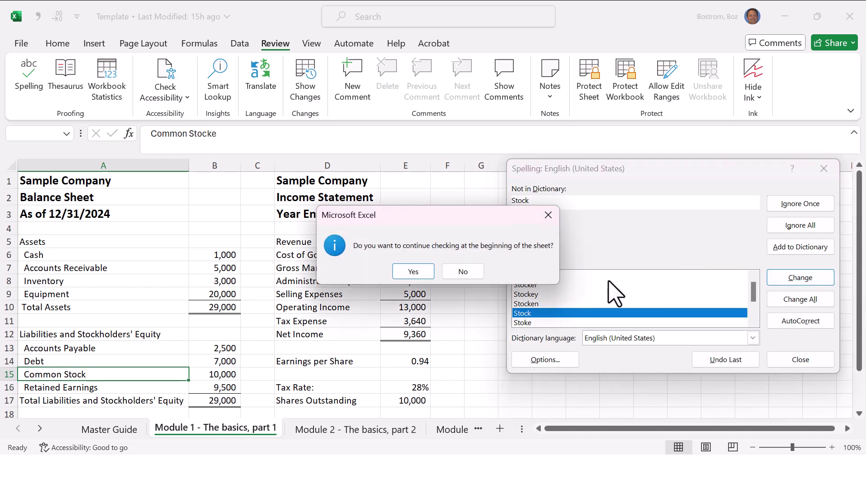
left_click(427, 271)
left_click(428, 270)
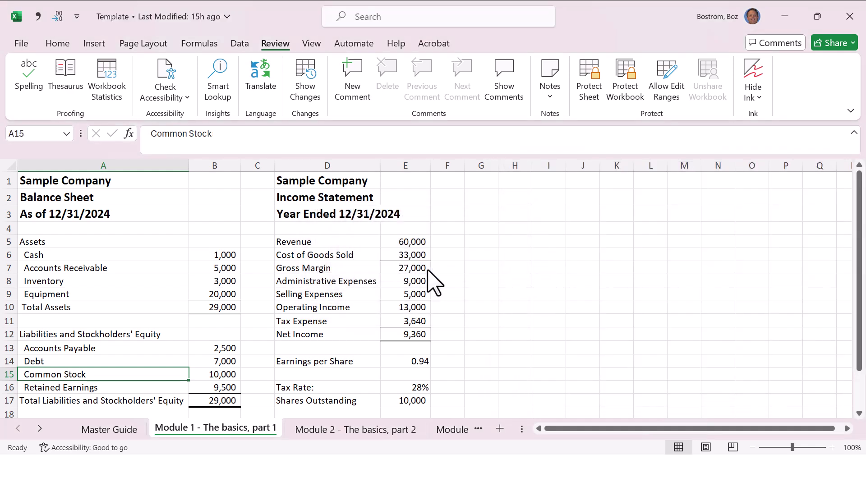
left_click(475, 254)
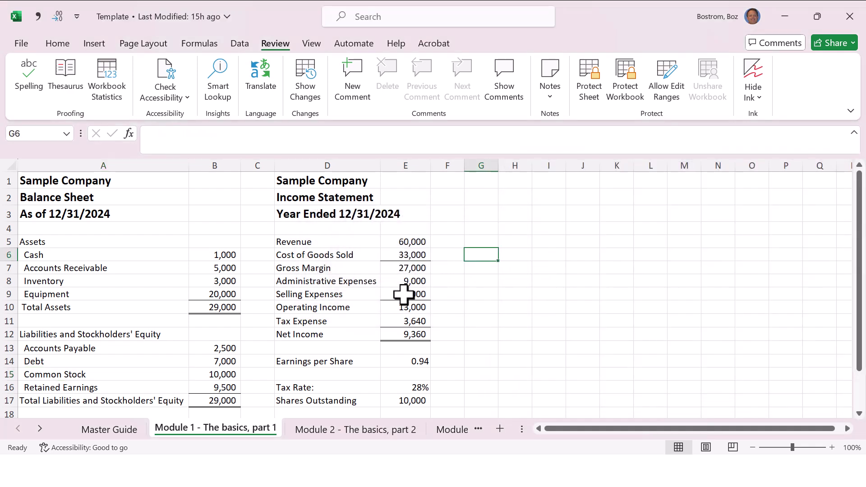
- Review the printing preview and save worksheet rows on the Master Guide sheet
left_click(136, 431)
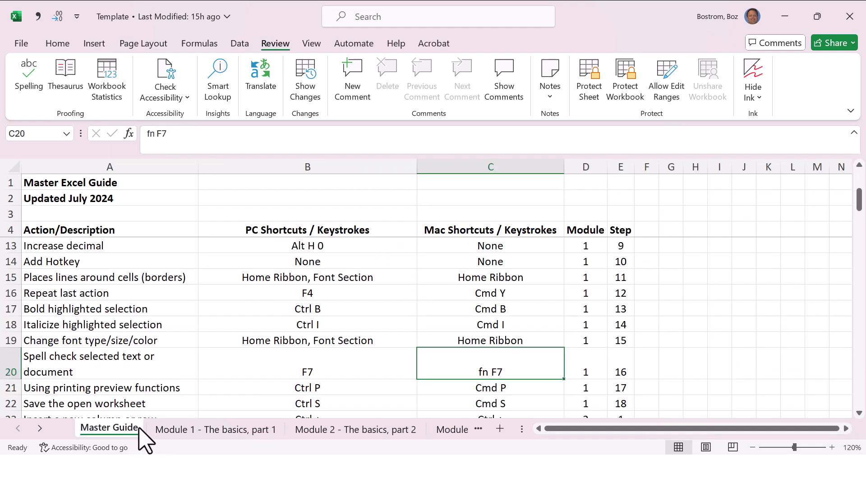
key("Down")
key("Down")
key("Down")
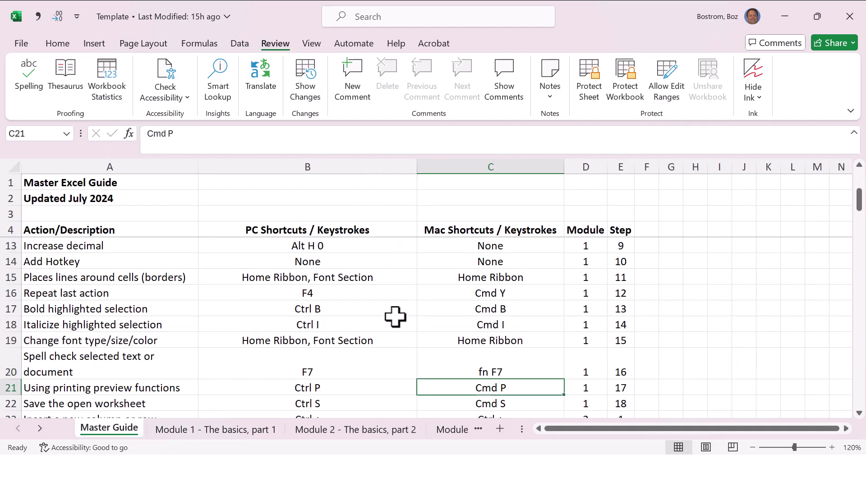
key("Up")
key("Up")
key("Right")
key("Right")
key("Left")
key("Left")
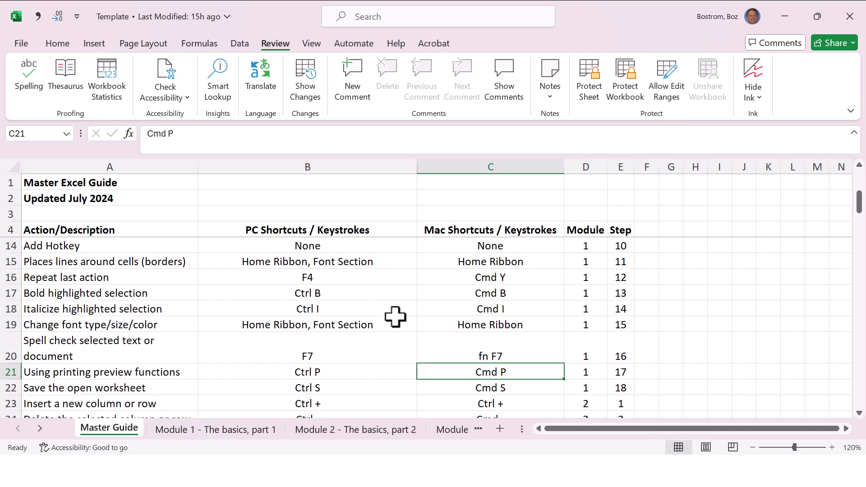
key("Down")
- Return to the Module 1 sheet, examine its print preview, and go back to the worksheet
key("ctrl+Page_Down")
key("Up")
key("Up")
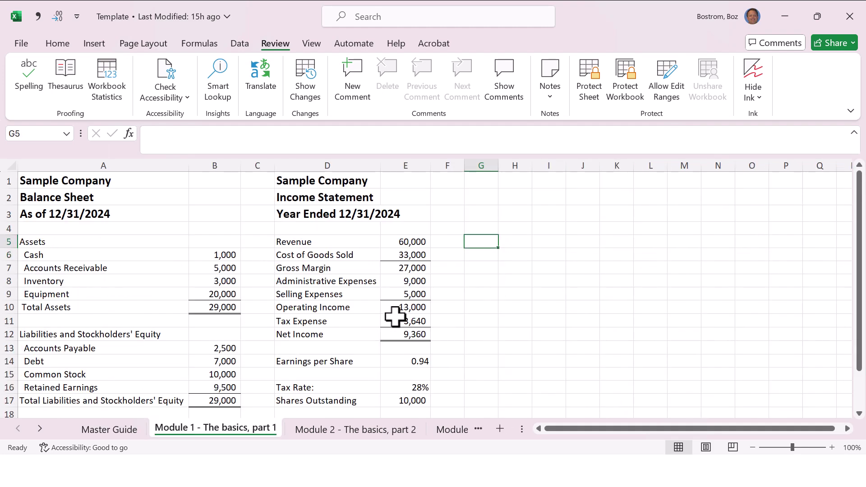
key("ctrl+p")
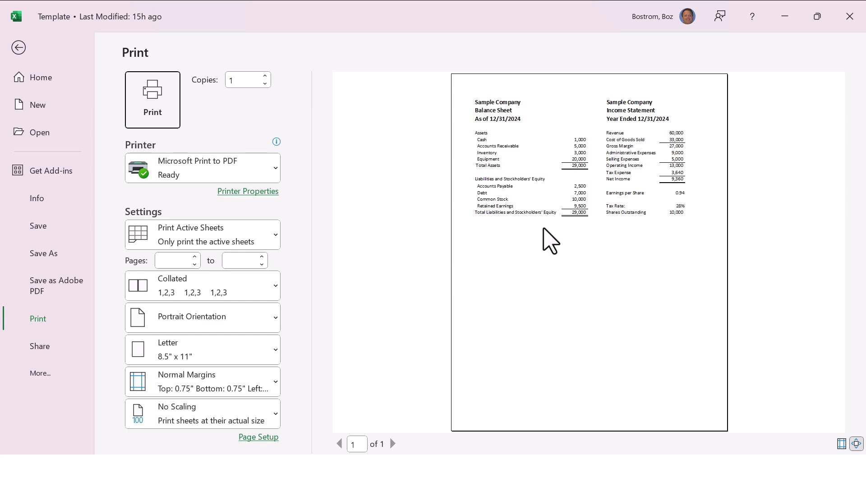
key("Escape")
left_click(515, 267)
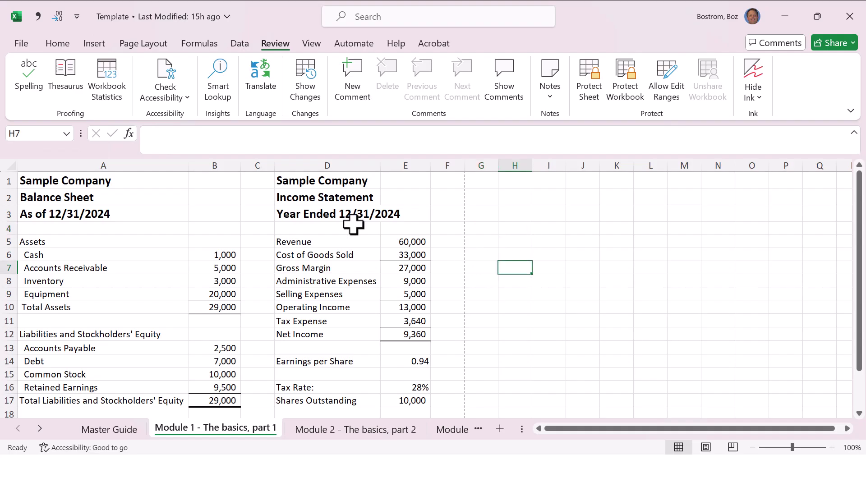
- Widen column C slightly, preview the printout, and open and dismiss the Page Setup options
left_click_drag(280, 170, 312, 166)
left_click(375, 198)
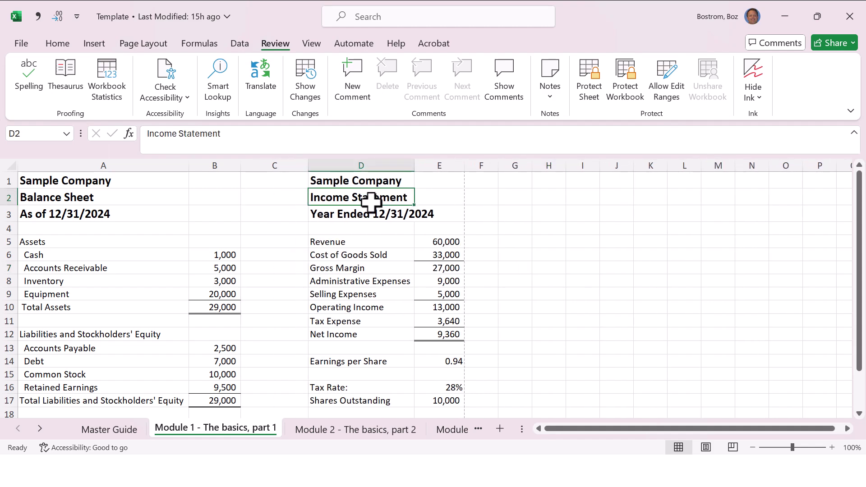
key("ctrl+p")
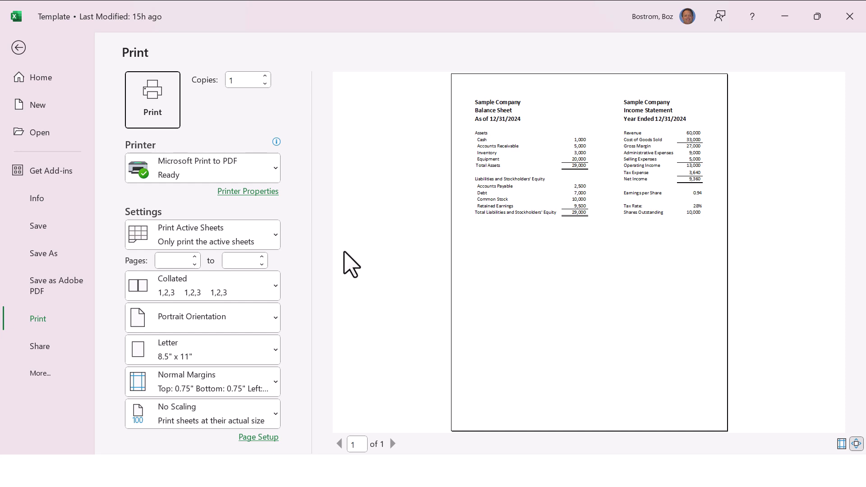
left_click(273, 437)
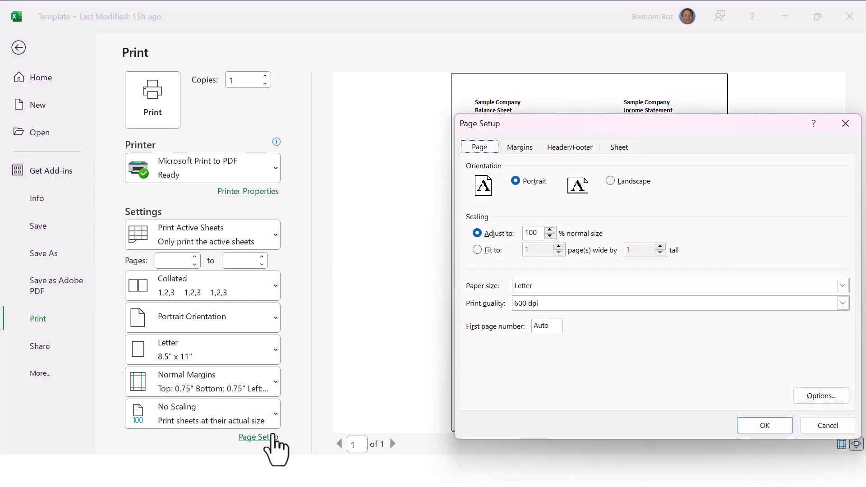
key("Escape")
key("Escape")
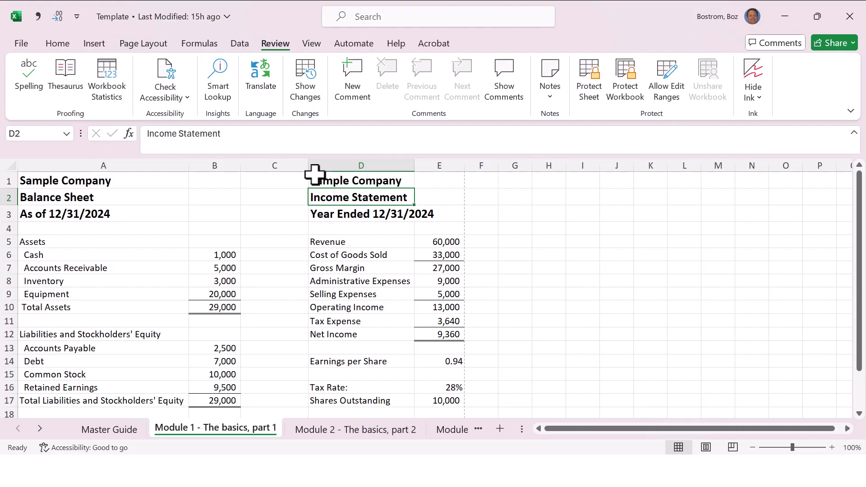
- Widen column C enough to push the income statement onto a second printed page
left_click(287, 208)
left_click_drag(308, 166, 403, 166)
left_click(546, 198)
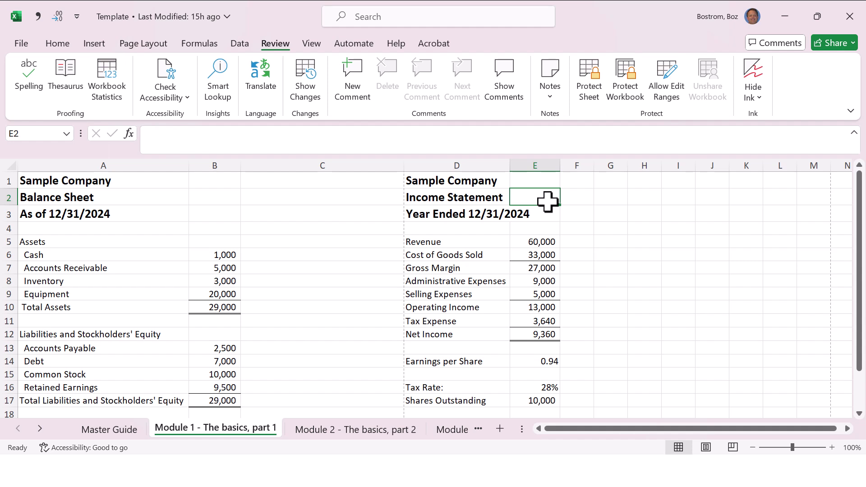
- Examine both pages of the Module 1 sheet in the print preview and return to the worksheet
key("ctrl+p")
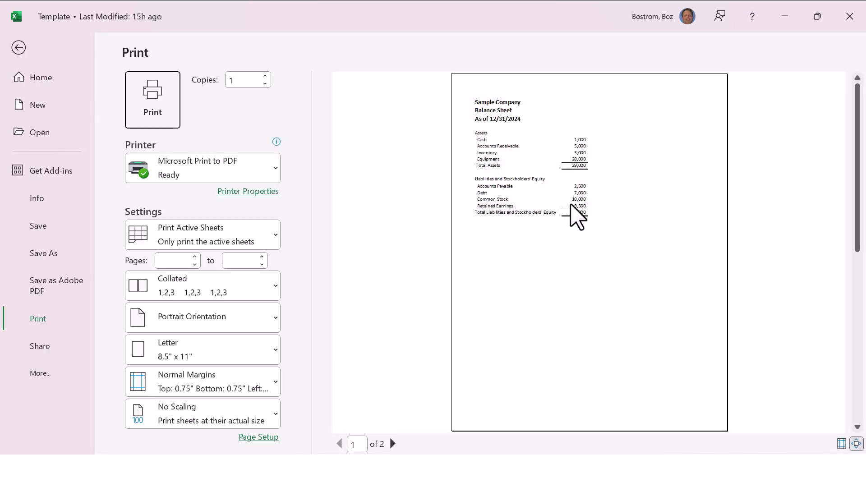
scroll(572, 210, "down", 2)
scroll(577, 217, "up", 2)
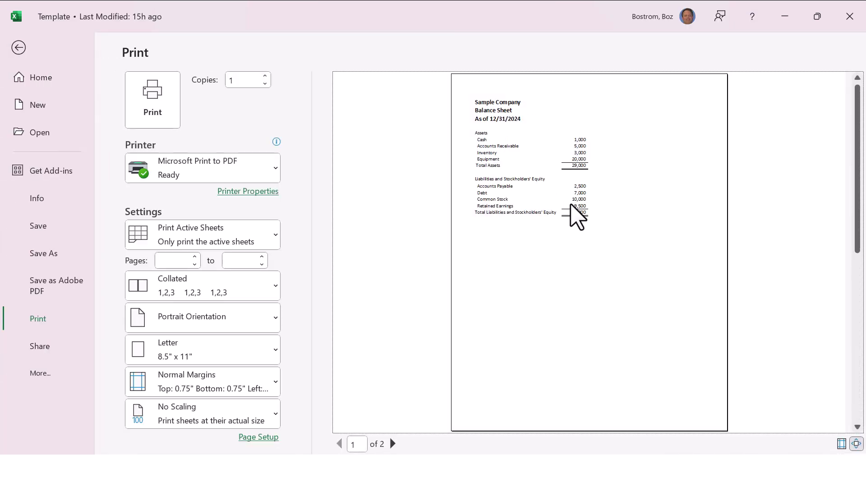
scroll(577, 216, "down", 2)
scroll(577, 217, "up", 2)
scroll(577, 216, "down", 2)
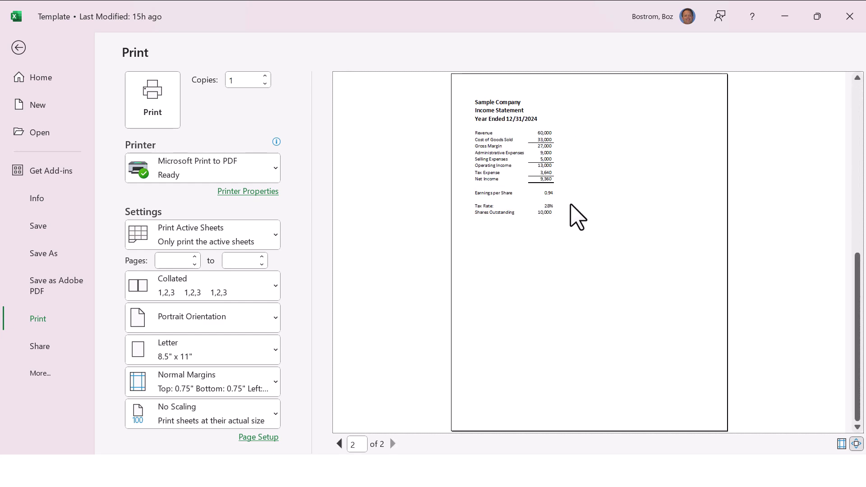
scroll(577, 216, "up", 2)
key("Escape")
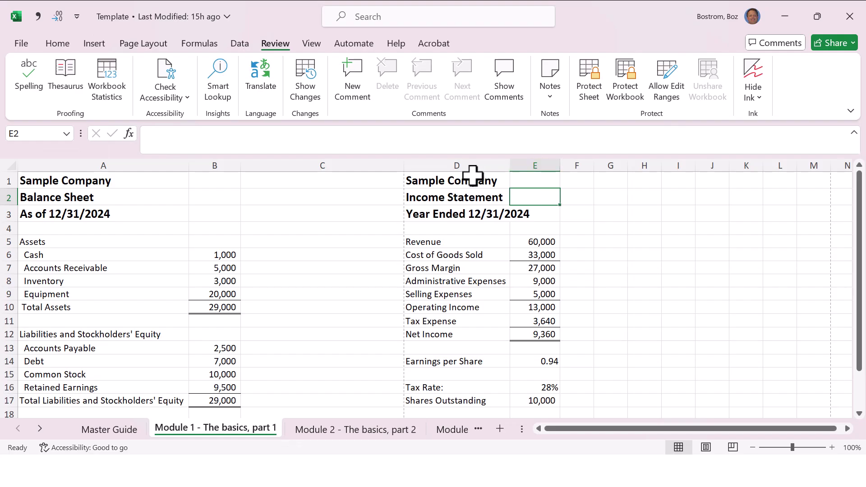
- Narrow column C so the page break falls between columns D and E, and examine both pages in the print preview
left_click_drag(404, 166, 332, 174)
left_click(516, 207)
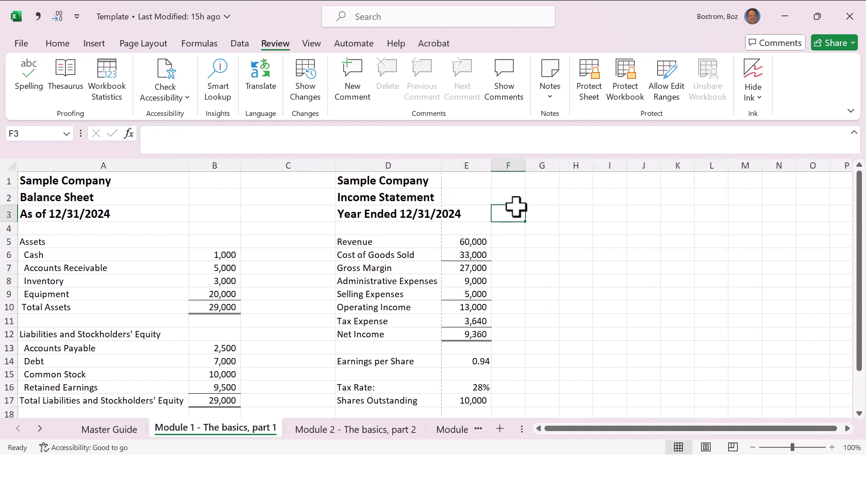
key("ctrl+p")
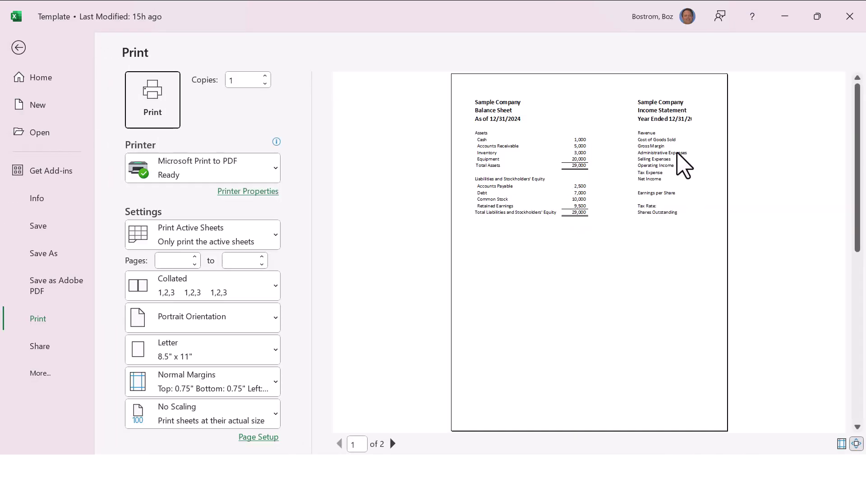
left_click(660, 159)
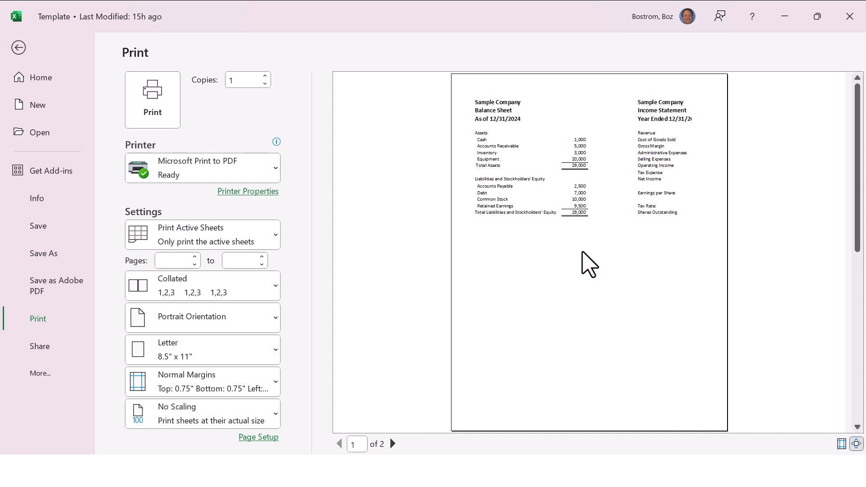
left_click(391, 444)
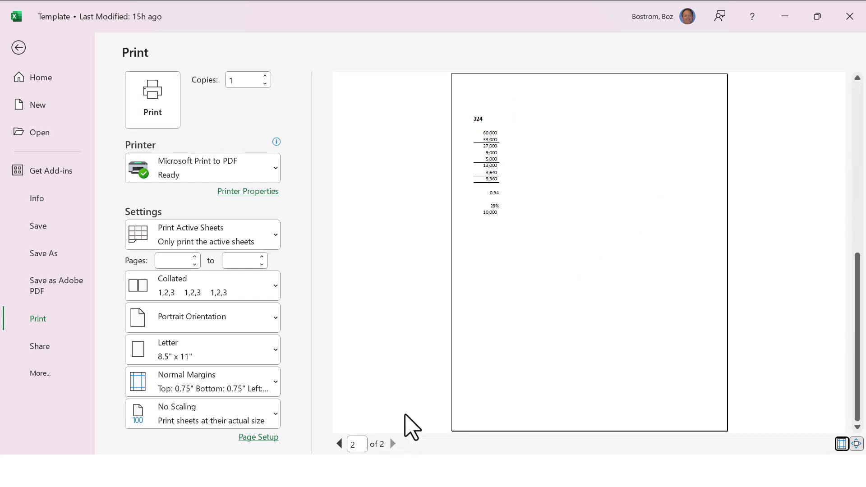
key("Escape")
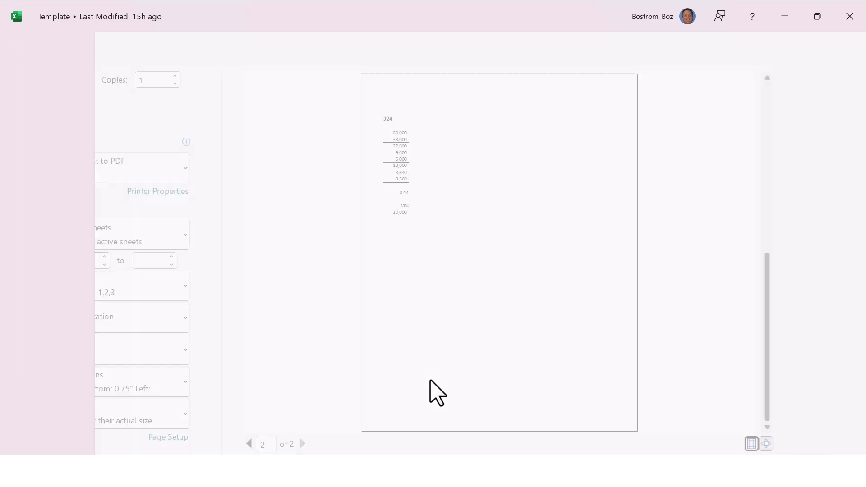
- Narrow column C until both statements fit on one printed page, and check the print preview
left_click(305, 210)
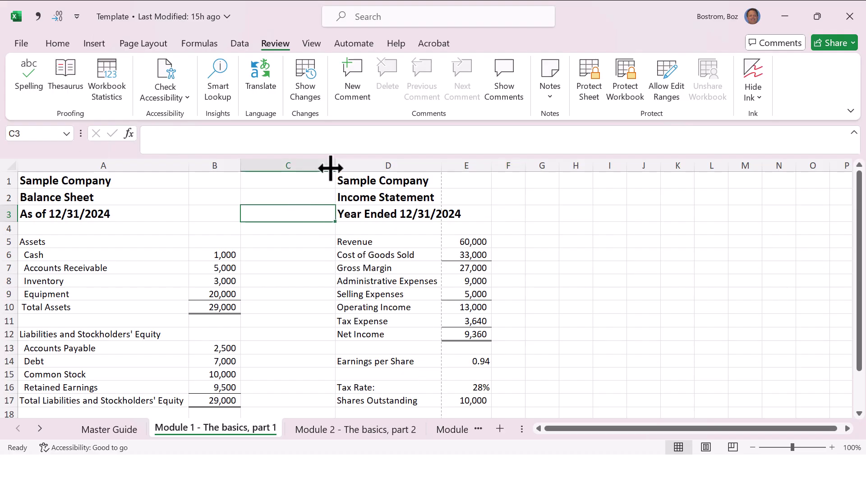
left_click_drag(335, 166, 268, 165)
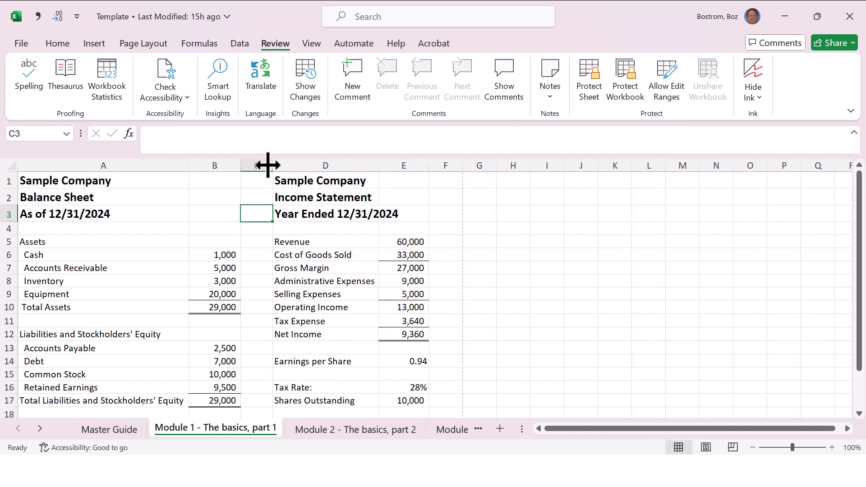
left_click(330, 215)
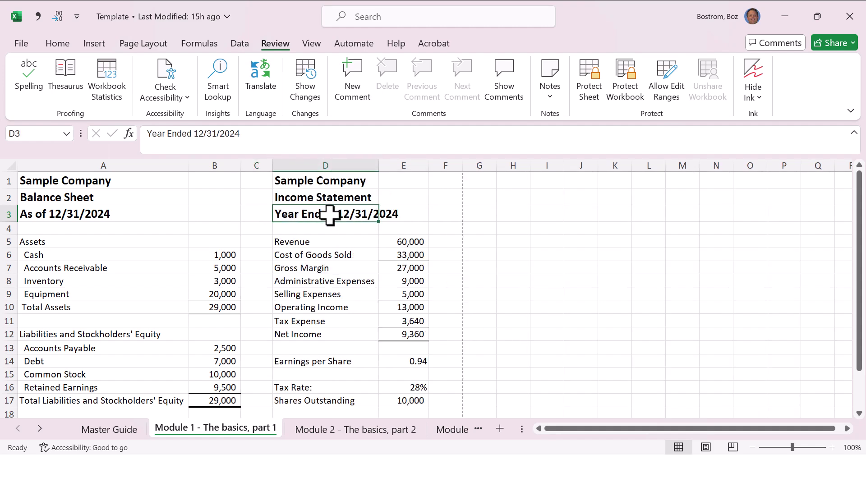
key("ctrl+p")
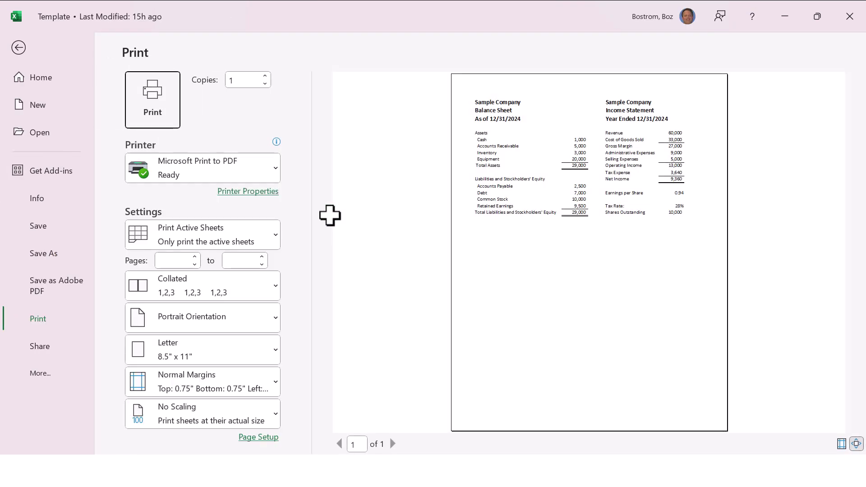
key("Escape")
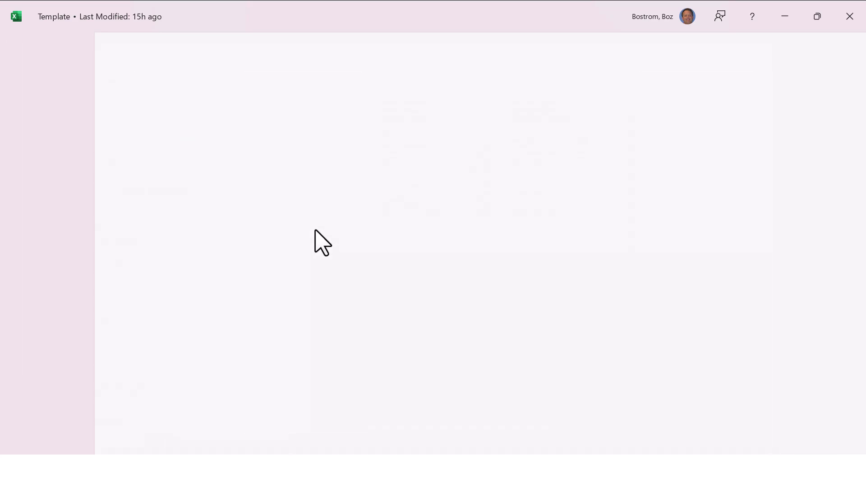
- Widen column C so the income statement splits across two printed pages, and open the print preview
left_click_drag(270, 167, 359, 178)
left_click(360, 190)
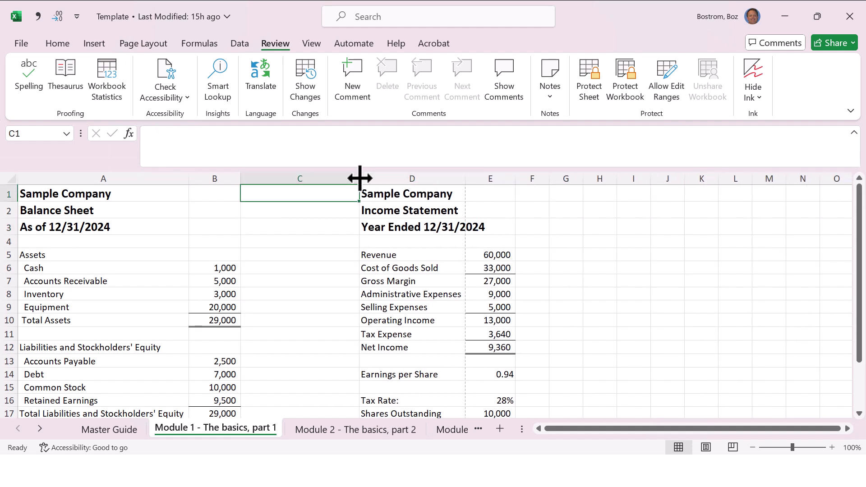
left_click(336, 228)
key("ctrl+p")
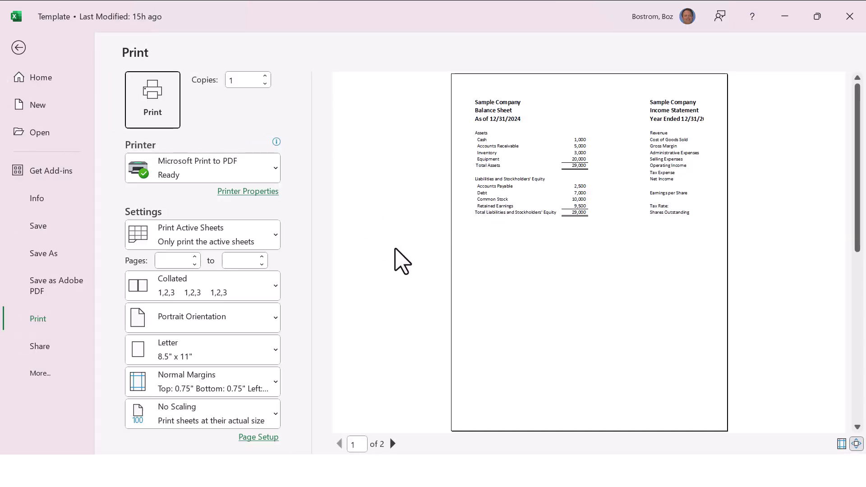
- Scale the printout to fit 1 page wide by 1 page tall
left_click(265, 436)
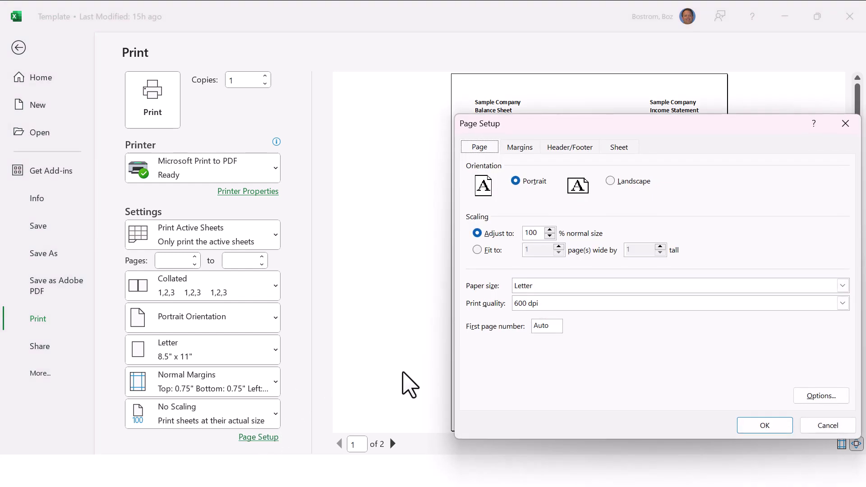
left_click(478, 250)
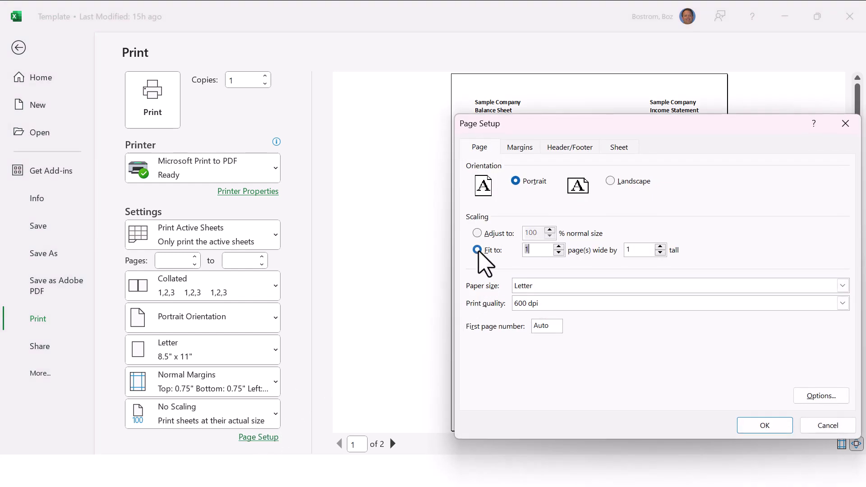
left_click(751, 428)
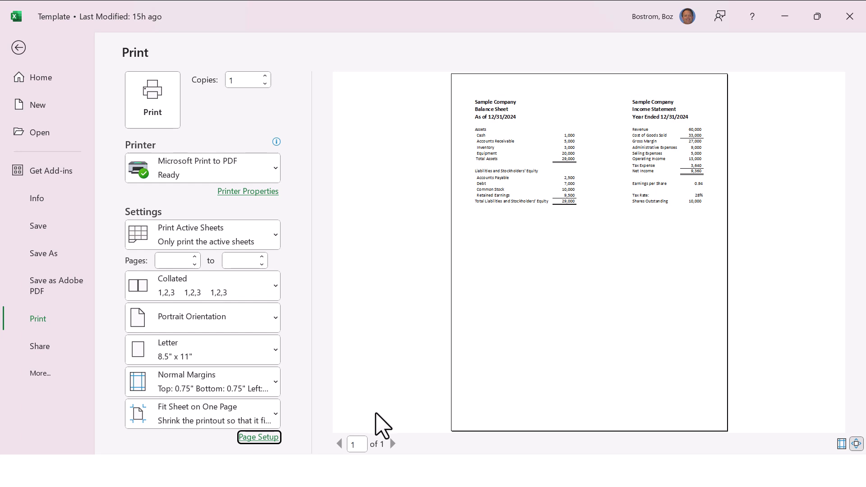
- Change the printout's page orientation to Landscape
left_click(264, 437)
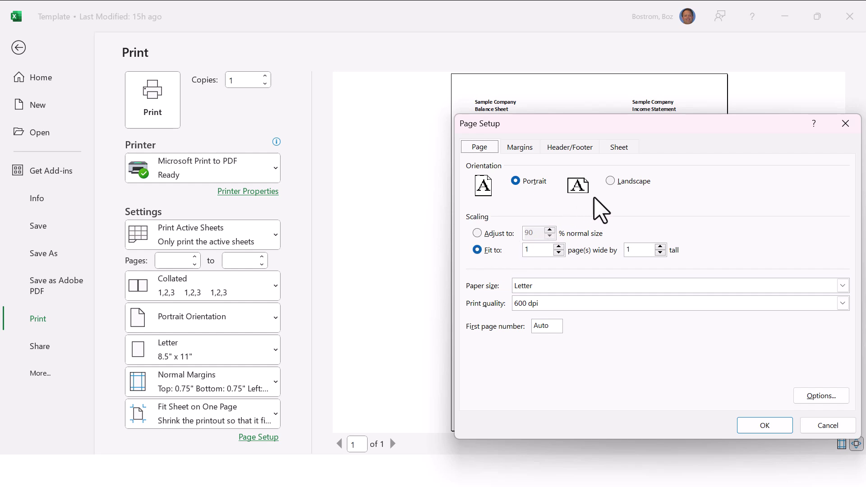
left_click(622, 185)
left_click(762, 425)
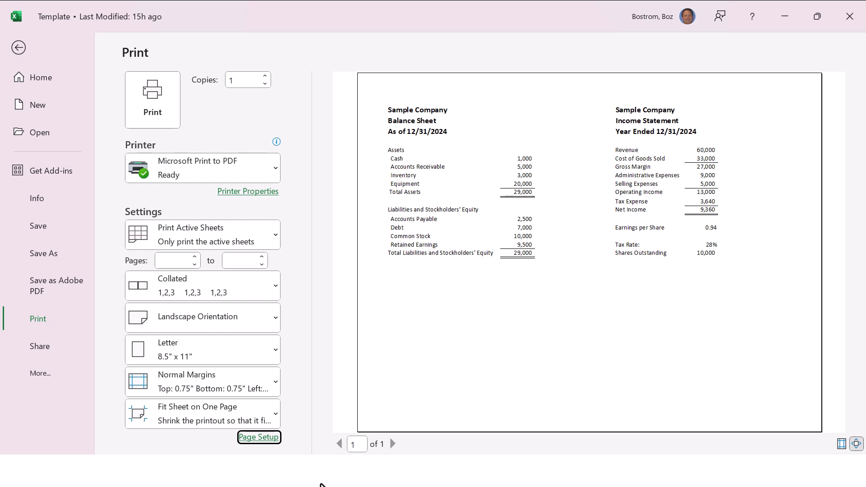
- Review the margin and header/footer settings, turn on printed gridlines, and return to the worksheet after previewing the result
left_click(260, 437)
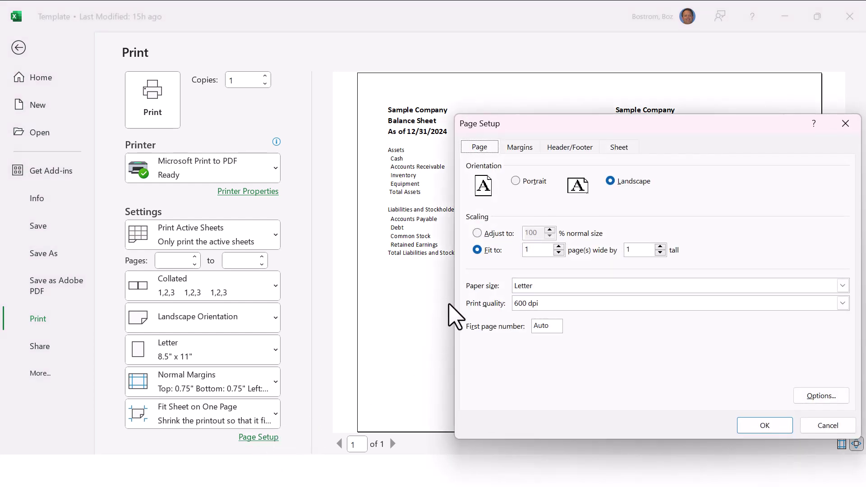
left_click(520, 146)
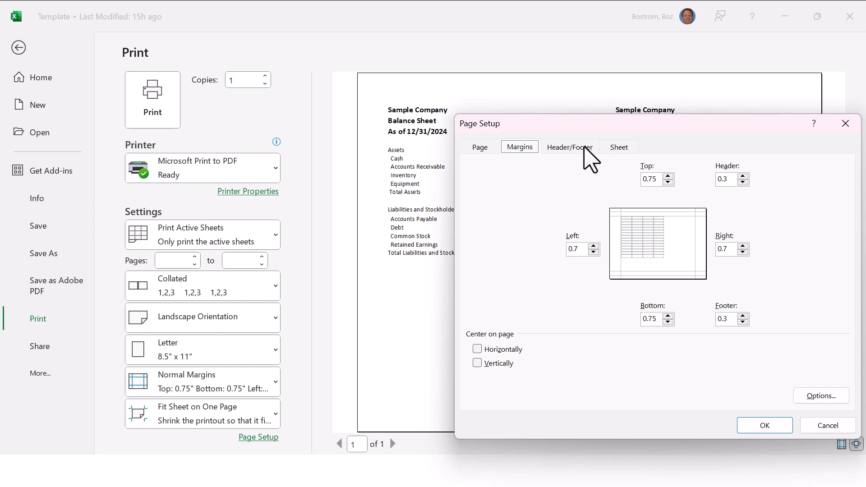
left_click(585, 148)
left_click(617, 148)
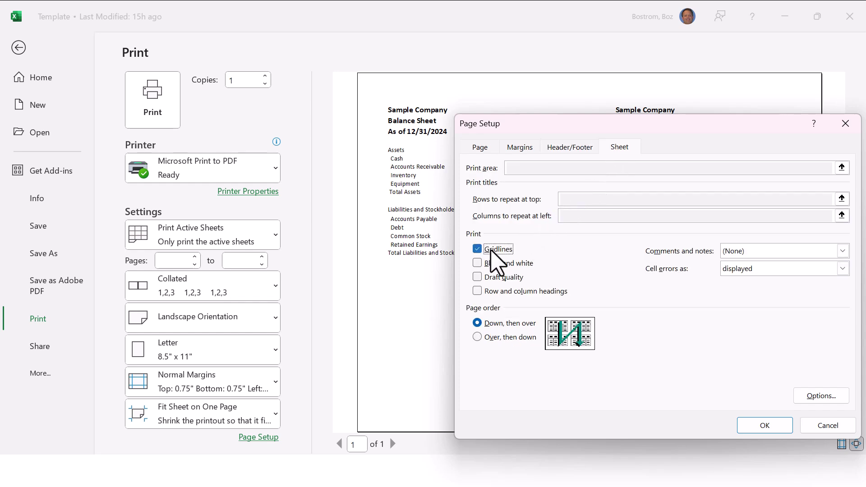
left_click(770, 425)
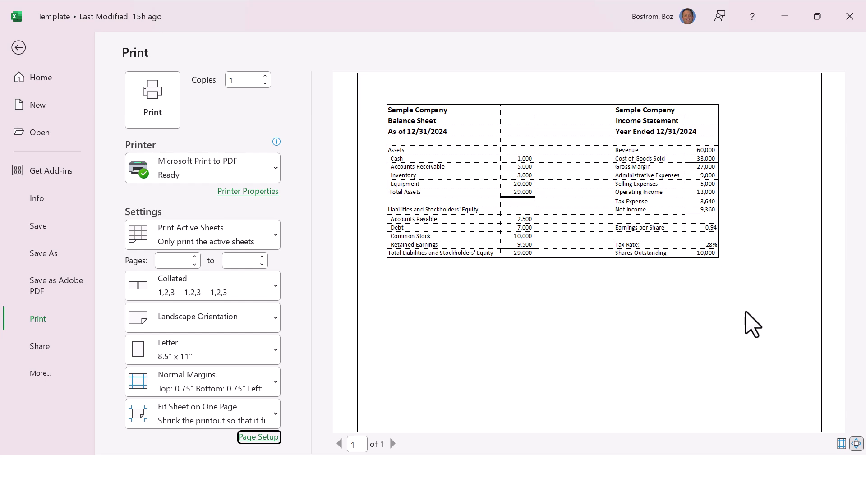
key("Escape")
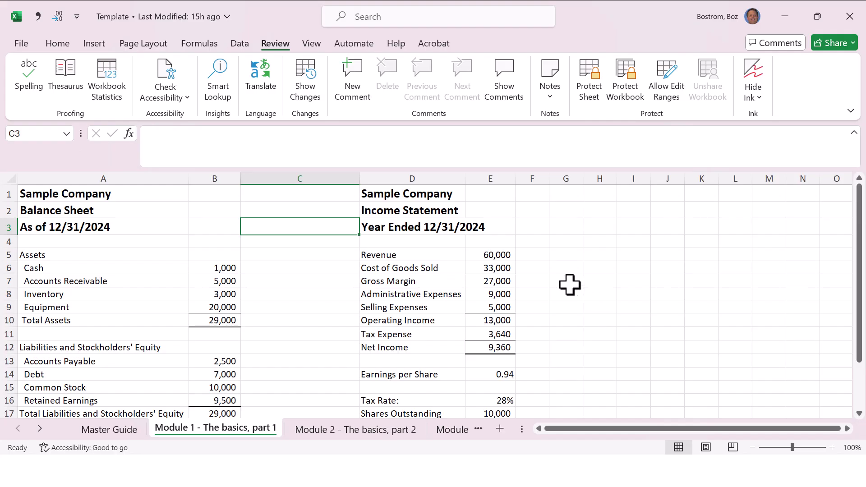
- Save the workbook under its current name
left_click(568, 237)
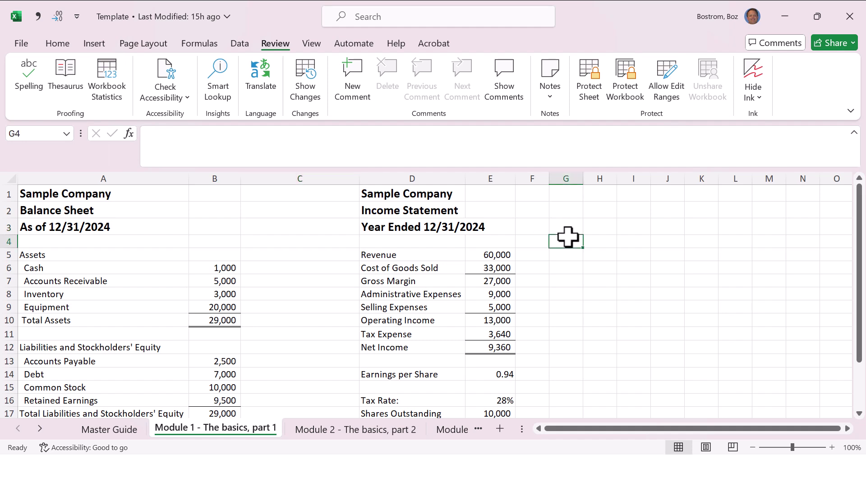
key("ctrl+s")
left_click(559, 224)
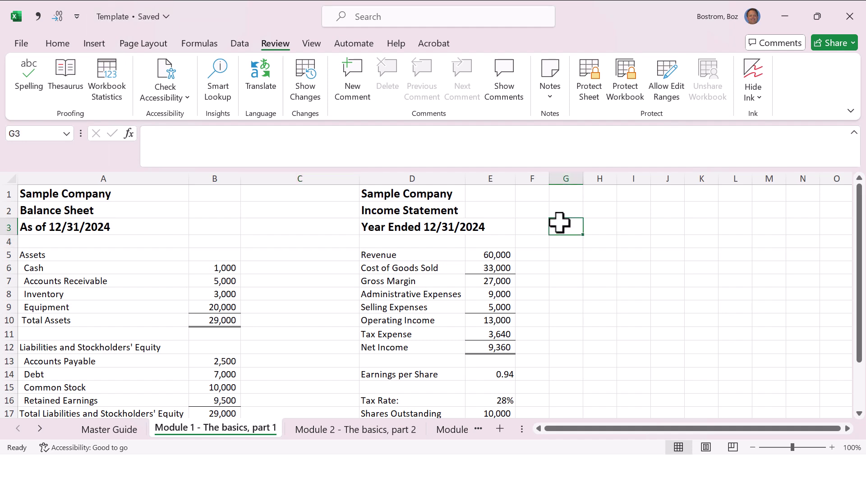
left_click(21, 44)
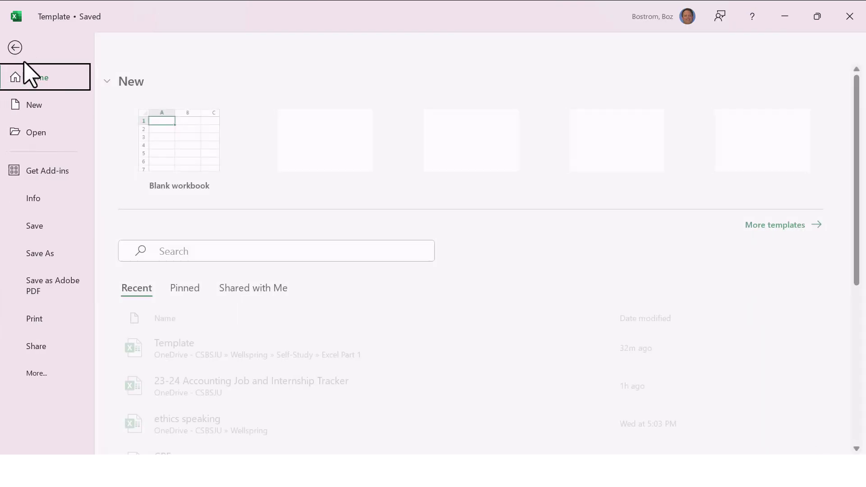
left_click(45, 257)
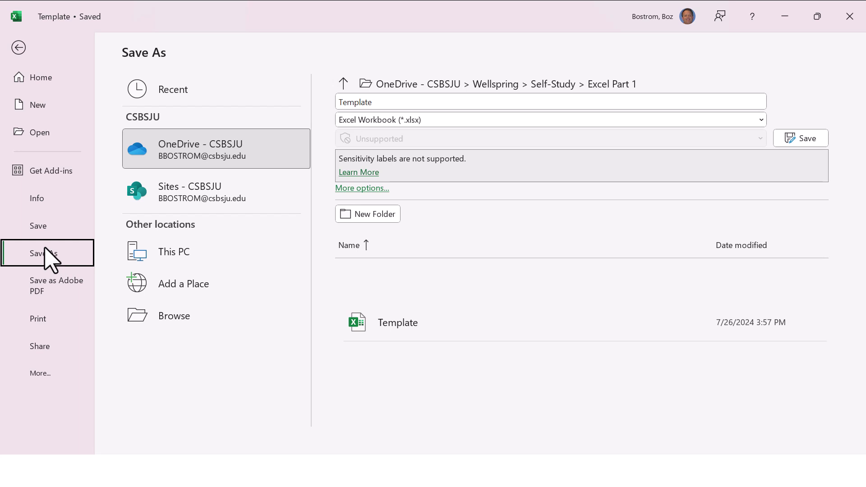
key("Escape")
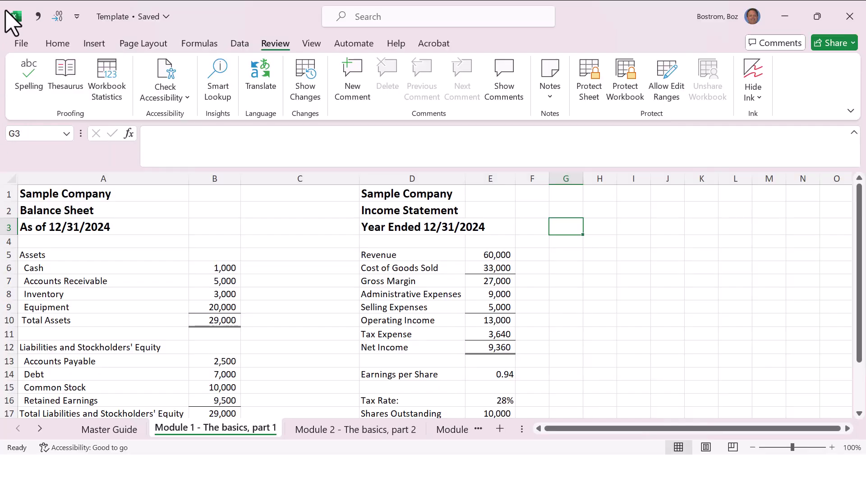
- Save a copy of the workbook as "Template - solution in session" in the Excel Part 1 folder and go to the Master Guide sheet
left_click(20, 43)
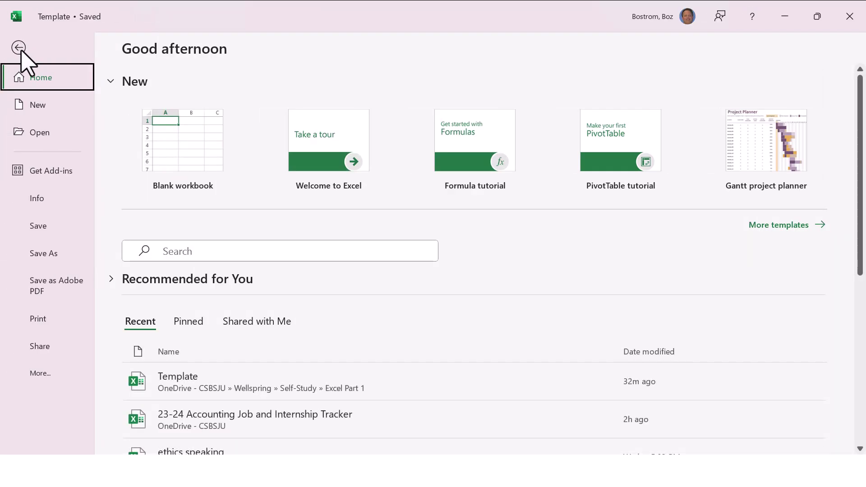
left_click(46, 255)
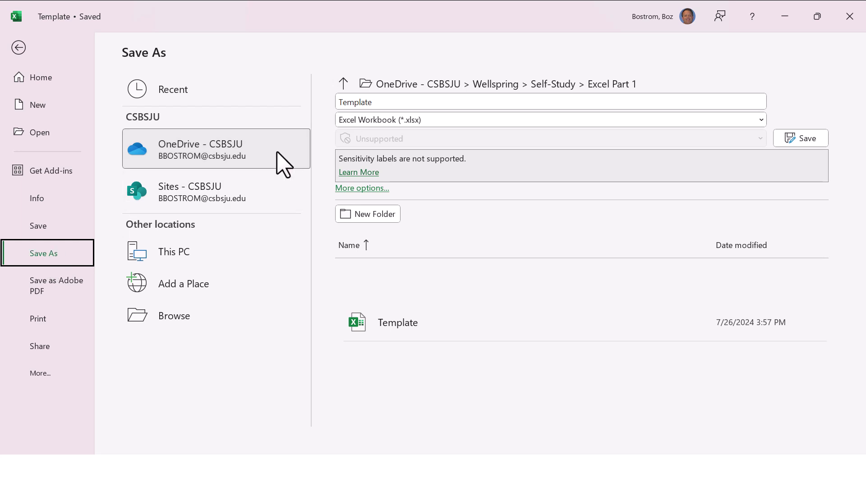
left_click(407, 97)
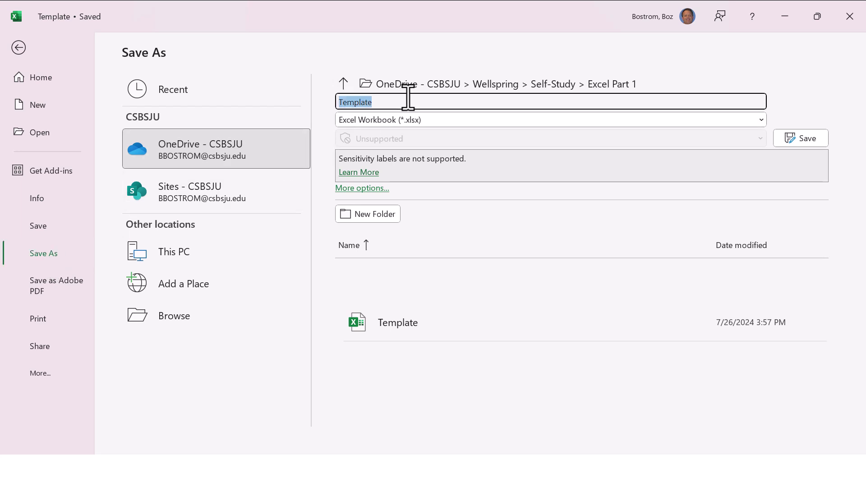
left_click(403, 99)
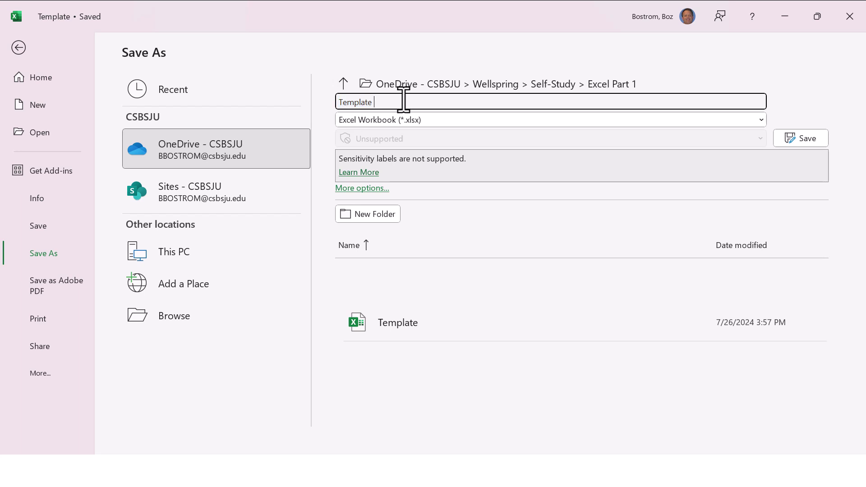
type("- solution in session")
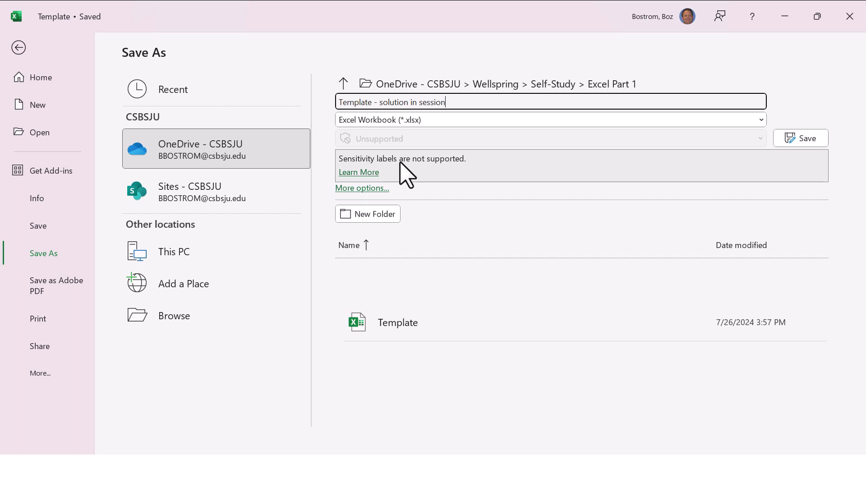
left_click(792, 138)
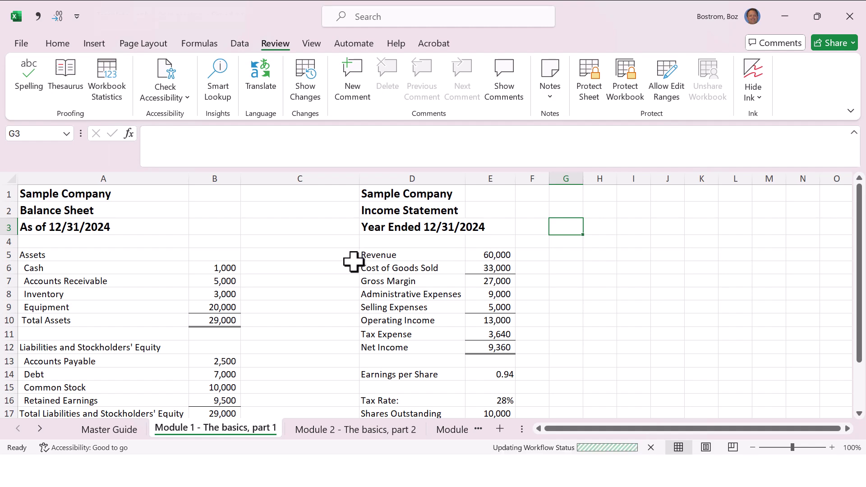
left_click(126, 429)
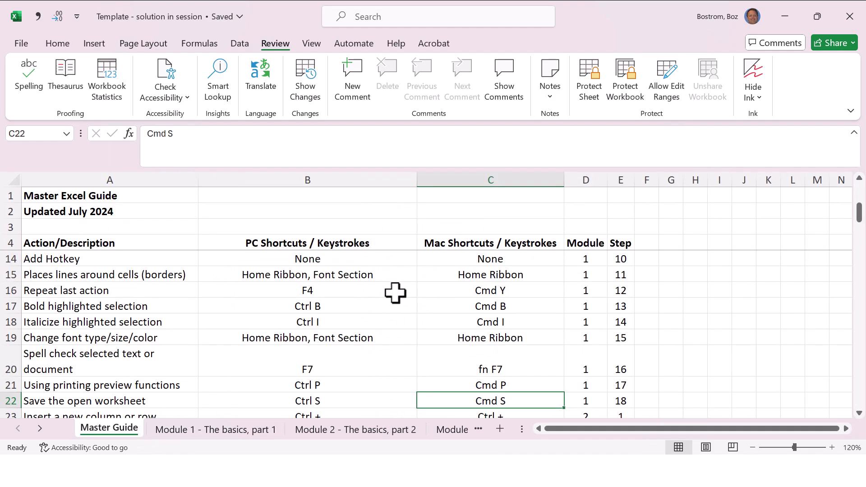
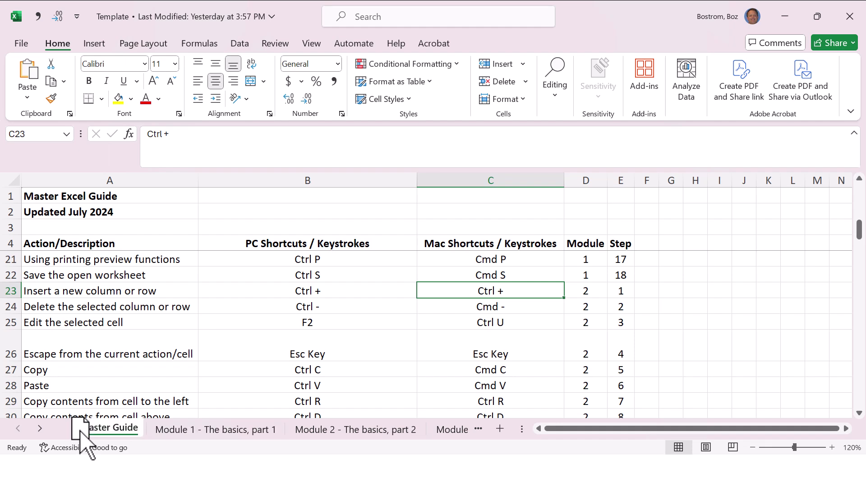
- Move the Master Guide sheet between the Module 1 and Module 2 sheets and open "Module 2 - The basics, part 2"
left_click_drag(287, 425, 298, 428)
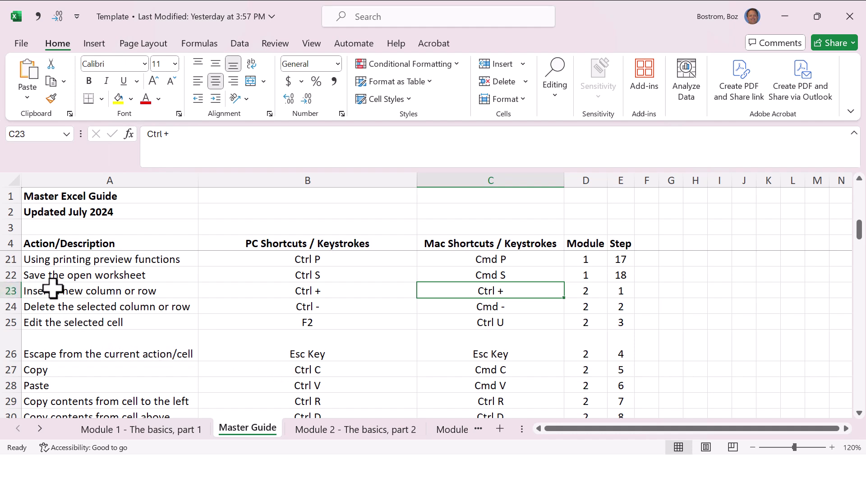
left_click(329, 428)
left_click(261, 347)
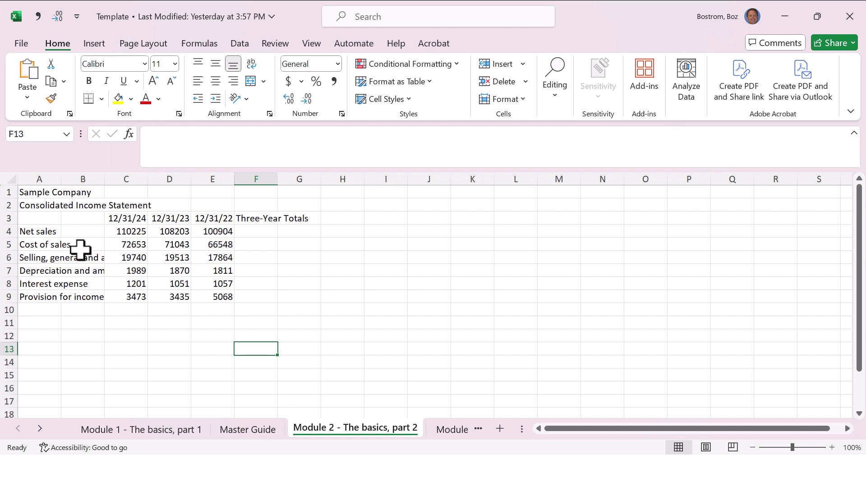
- Examine the income statement line items in column A to find where subtotal rows are missing
left_click(36, 255)
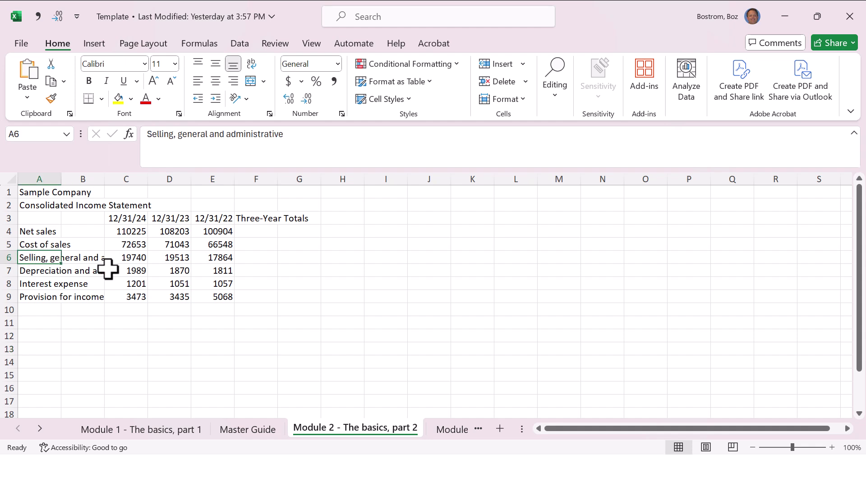
key("Up")
key("Up")
key("Up")
key("Up")
key("Down")
key("Down")
key("Down")
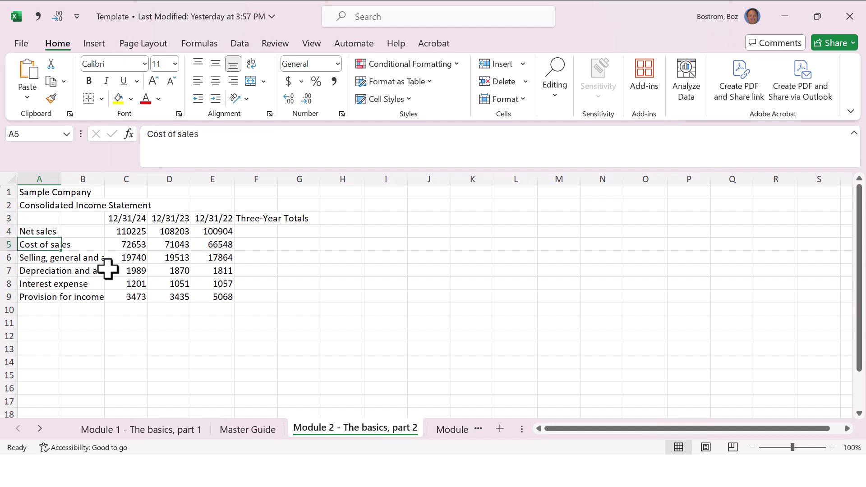
key("Down")
key("Down")
key("Down")
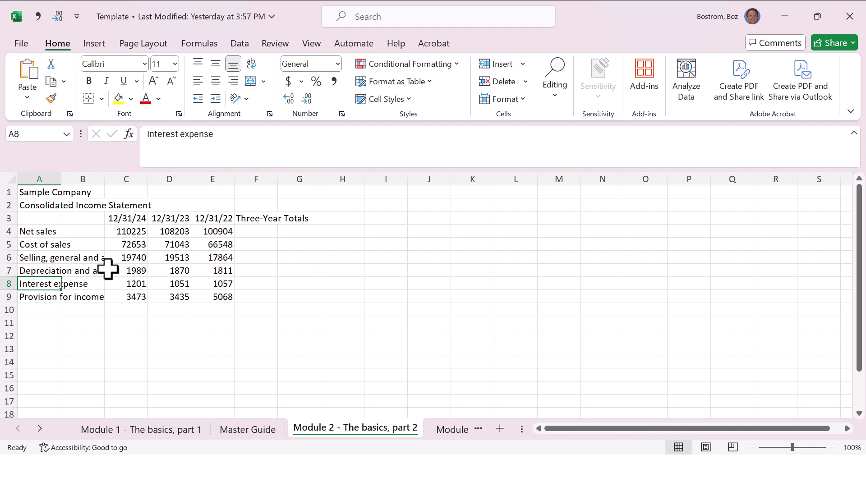
key("Up")
key("Up")
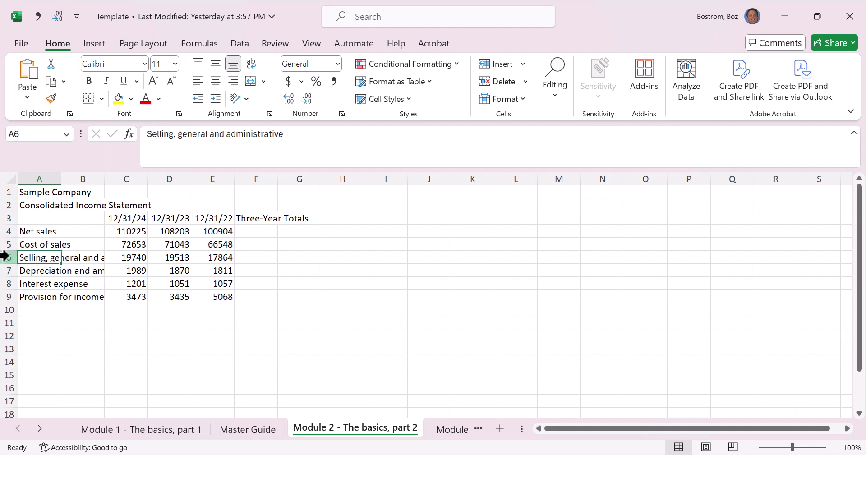
- Insert a blank row above "Selling, general and administrative" by selecting the whole row
left_click(7, 257)
right_click(7, 257)
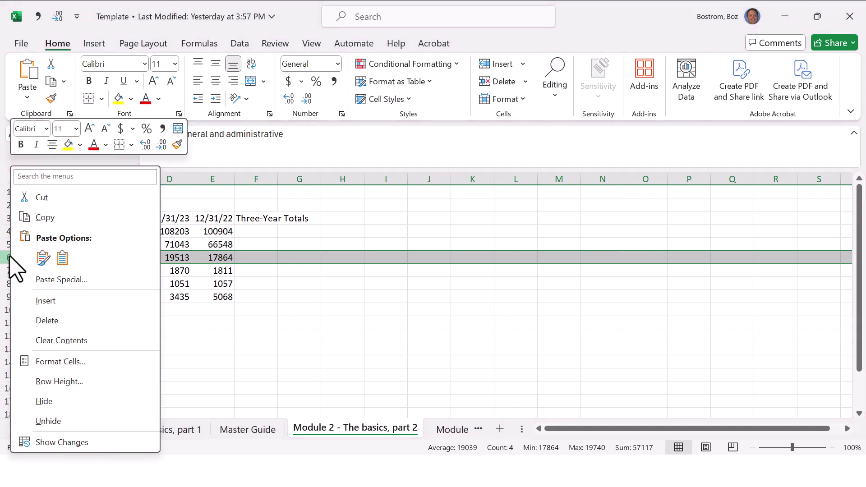
left_click(45, 301)
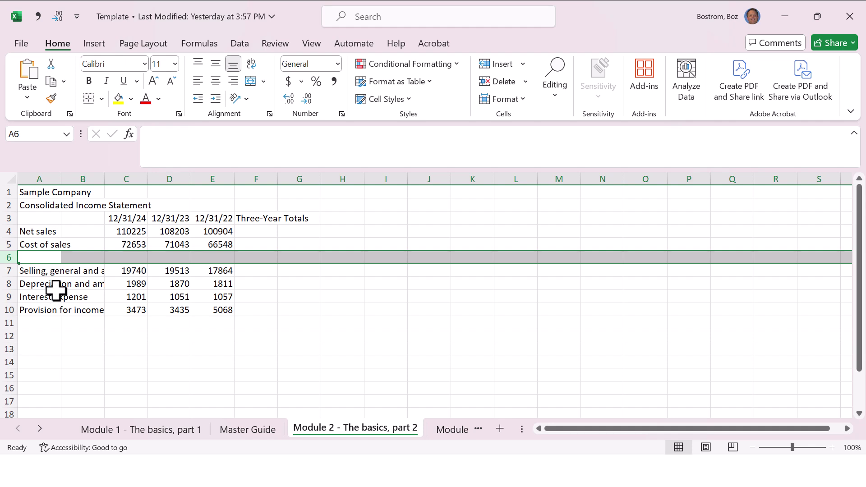
left_click(56, 292)
left_click(73, 274)
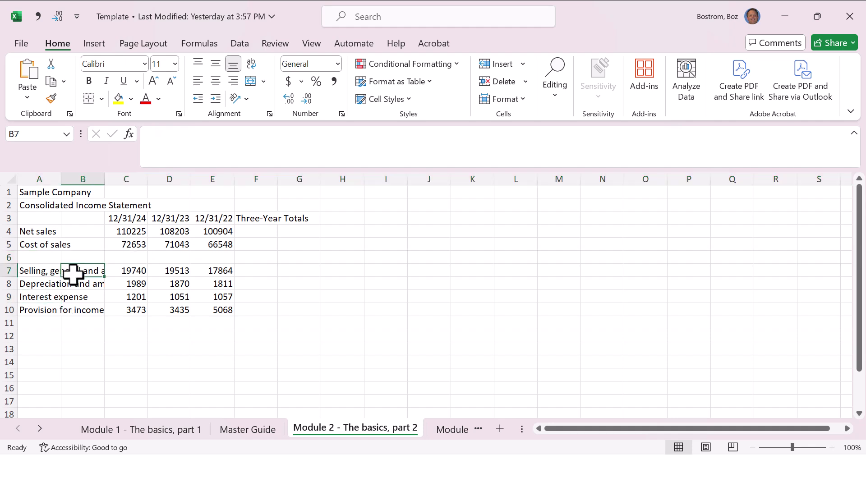
- Insert a blank row above "Interest expense" and another above "Provision for income taxes"
left_click(10, 296)
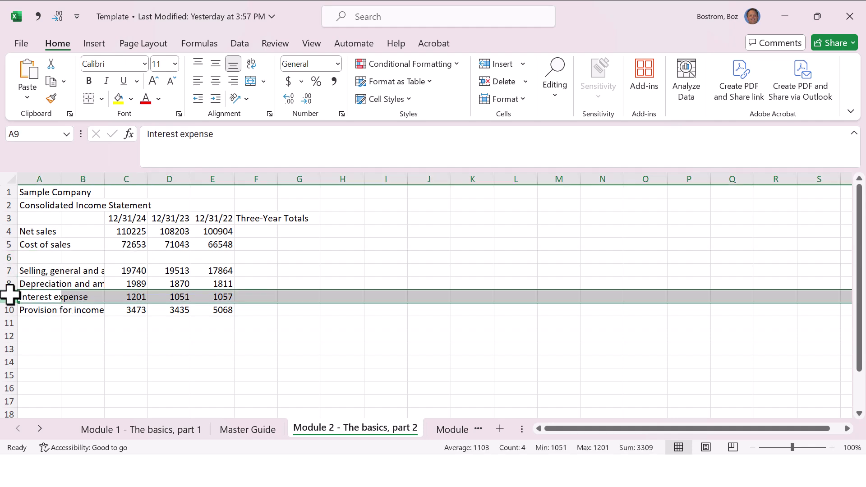
right_click(9, 296)
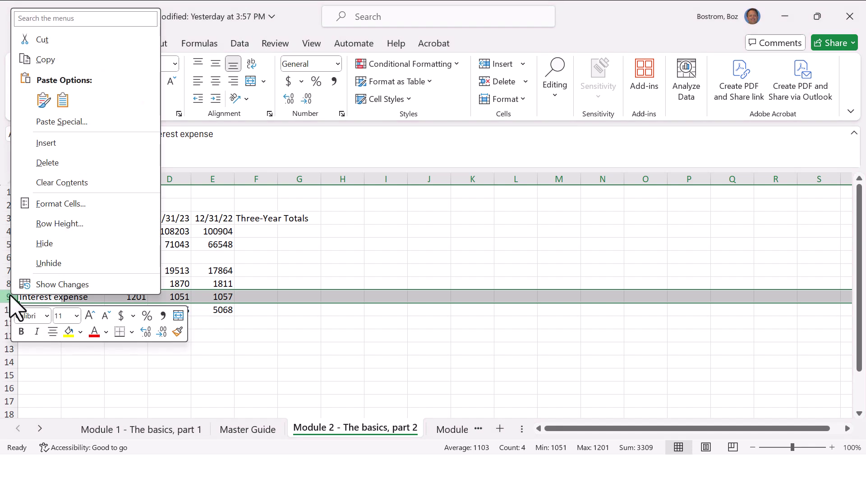
left_click(71, 144)
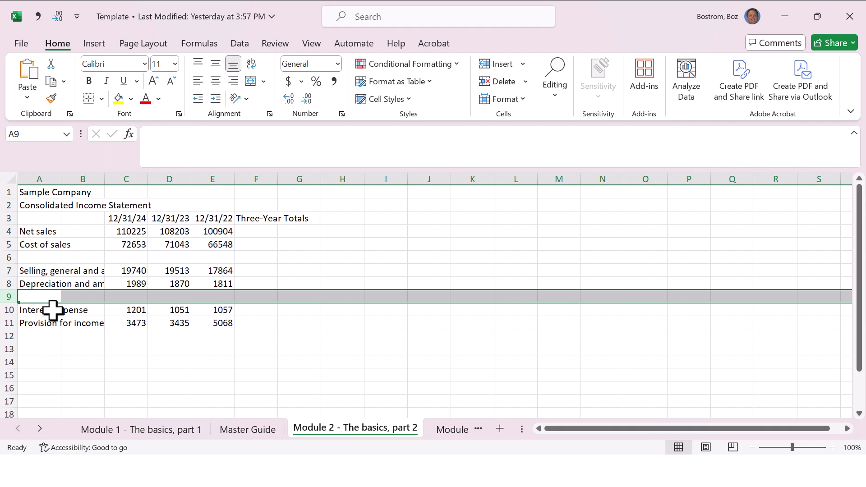
left_click(5, 323)
key("ctrl+shift+equal")
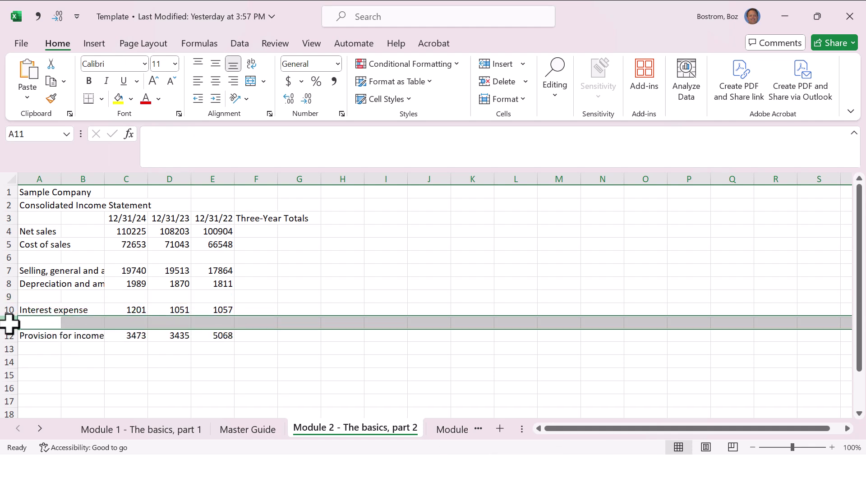
left_click(32, 323)
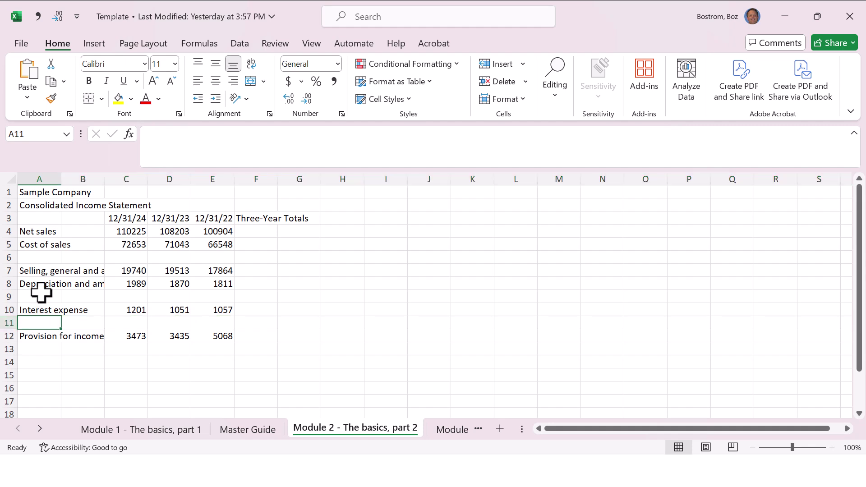
- Undo the three row insertions and select the "Selling, general and administrative" cell A6
left_click(42, 258)
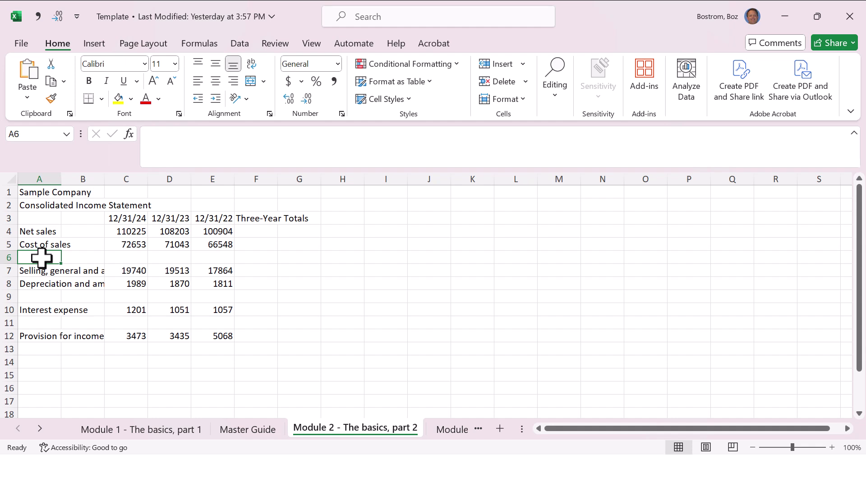
key("ctrl+z")
key("ctrl+z")
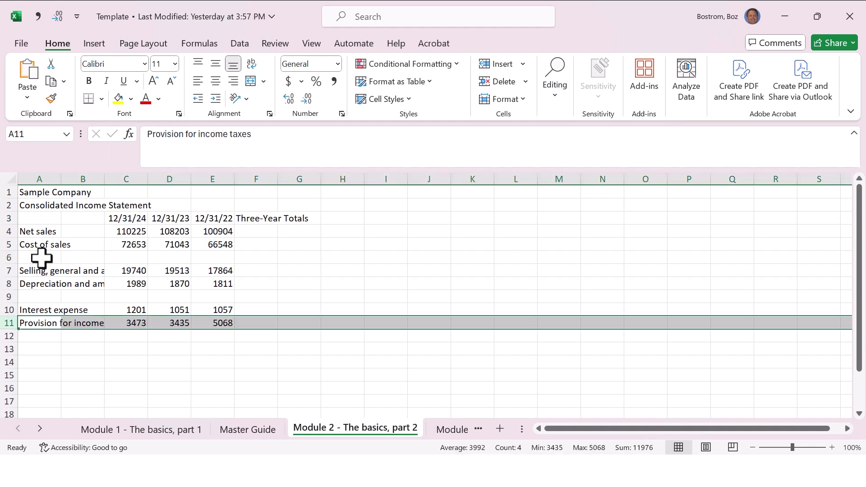
key("ctrl+z")
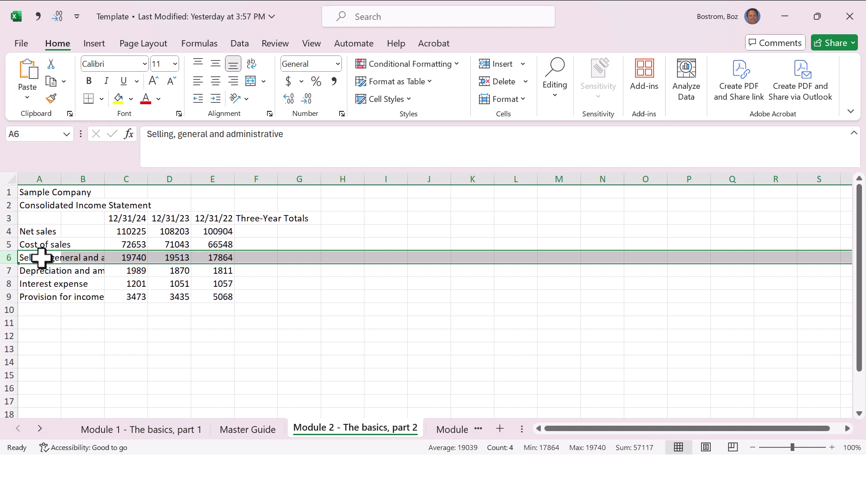
left_click(42, 257)
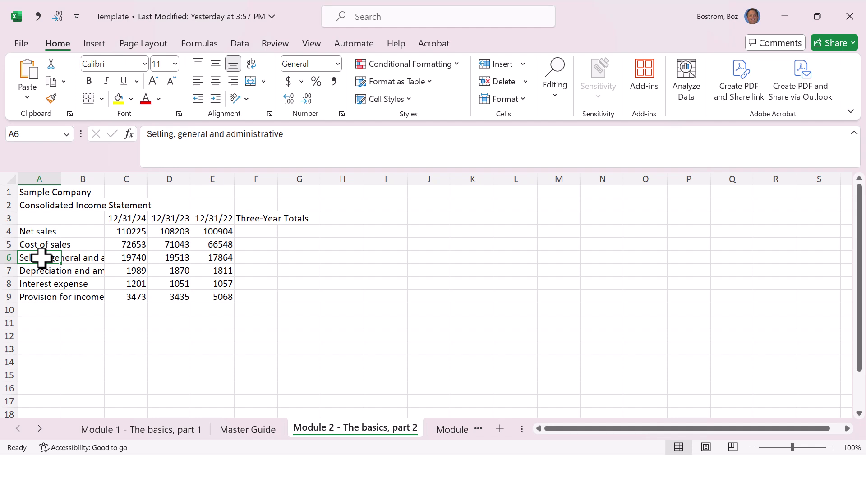
- Try inserting an entire row above "Selling, general and administrative" from cell A6 twice, undoing each insertion
key("ctrl+shift+plus")
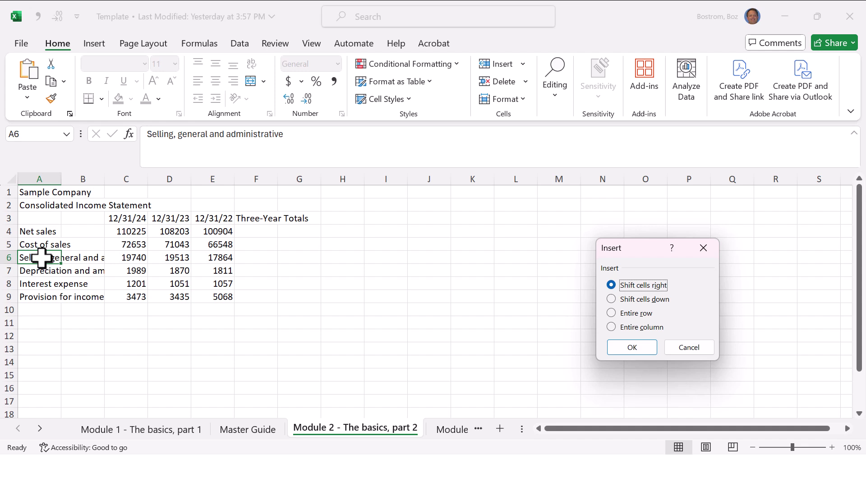
key("Down")
key("Down")
key("Return")
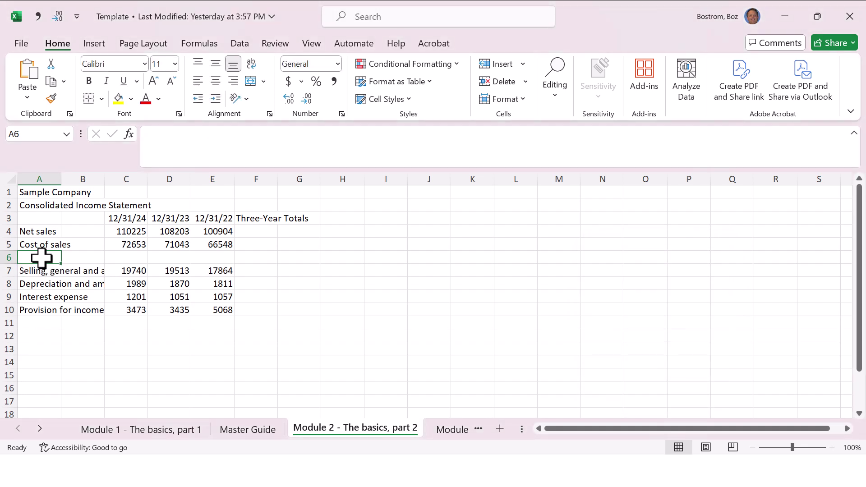
key("ctrl+z")
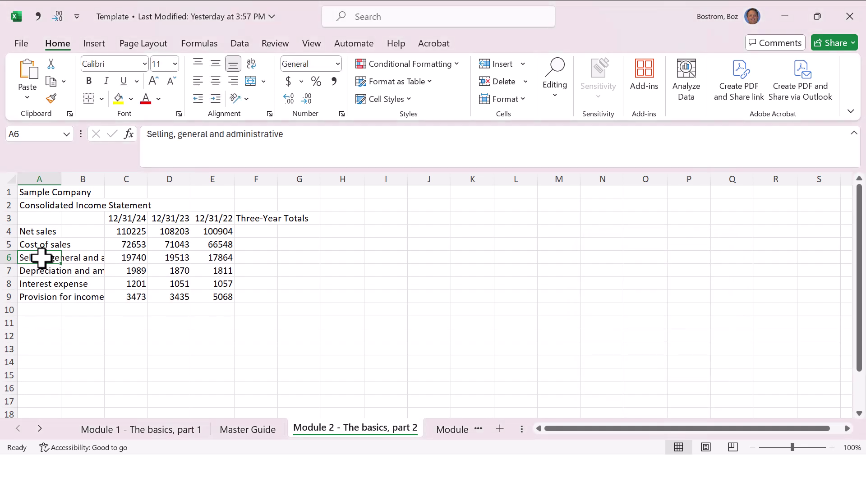
key("ctrl+shift+plus")
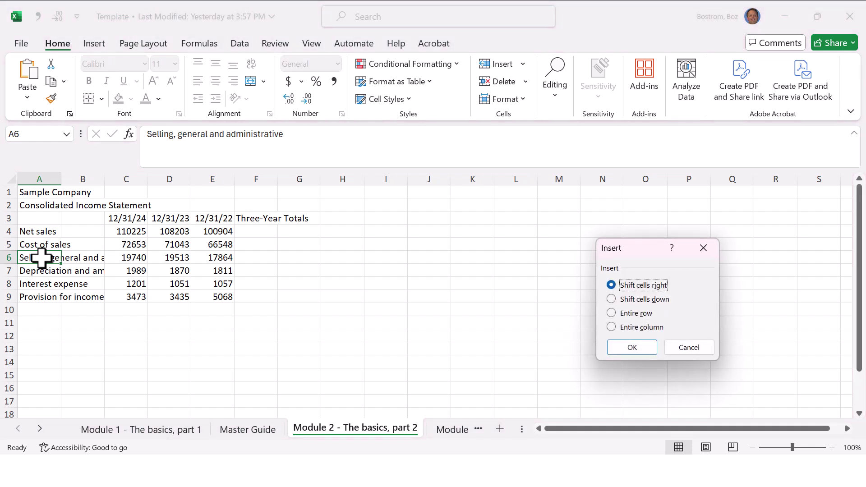
key("r")
key("Return")
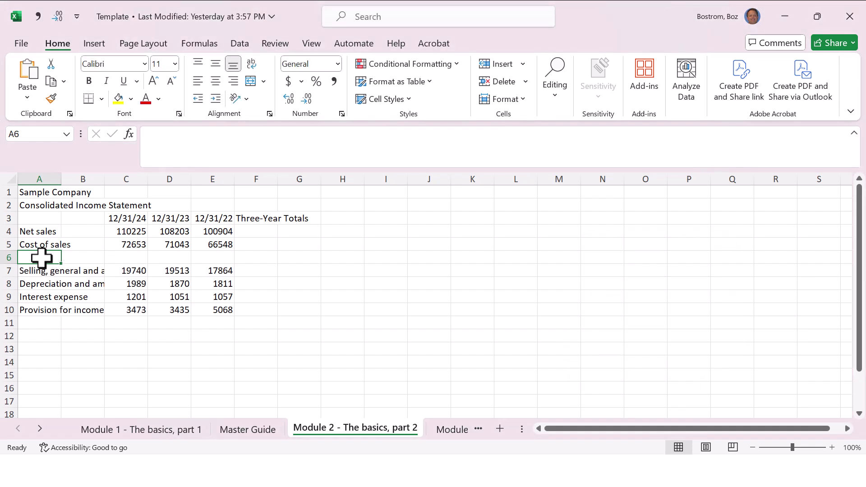
key("ctrl+z")
- Insert an entire row at cell A6, above "Selling, general and administrative", using the Entire row option
key("ctrl+shift+plus")
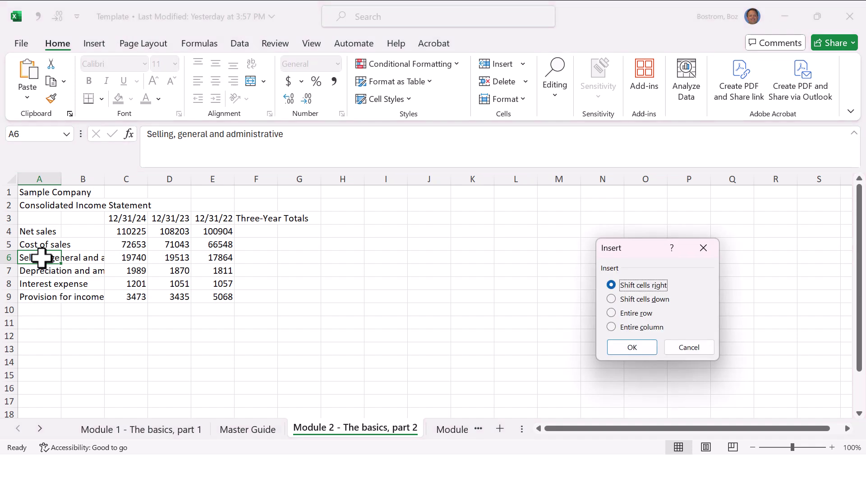
key("r")
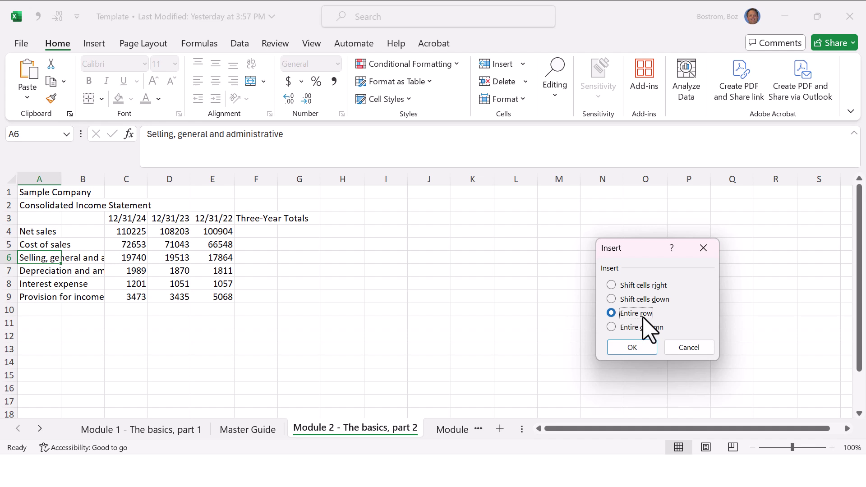
key("Return")
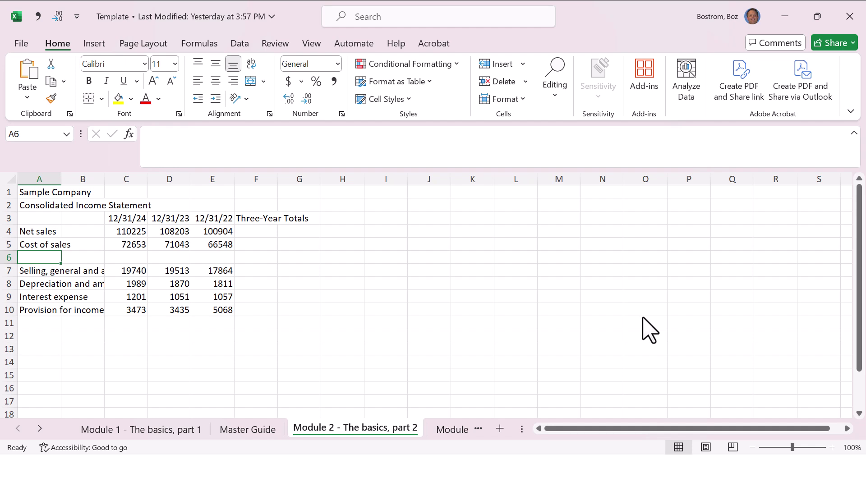
- Repeat the row insertion above "Interest expense" and above "Provision for income taxes"
key("Down")
key("Down")
key("Down")
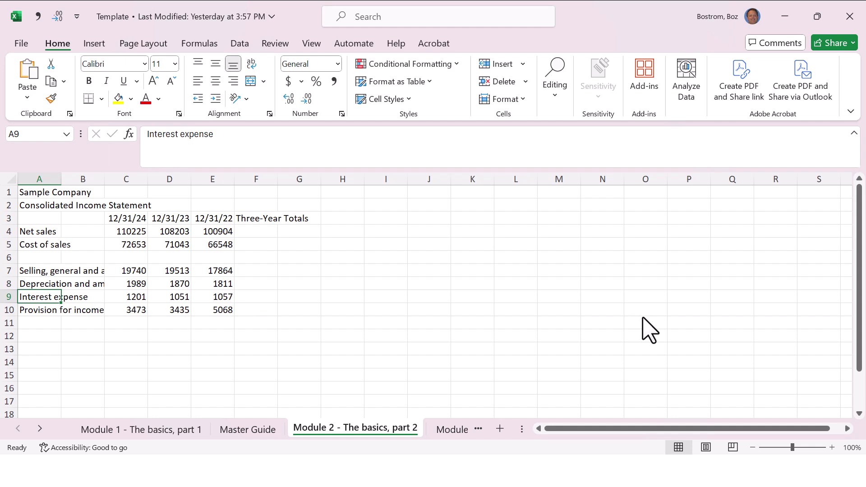
key("F4")
key("Down")
key("Down")
key("F4")
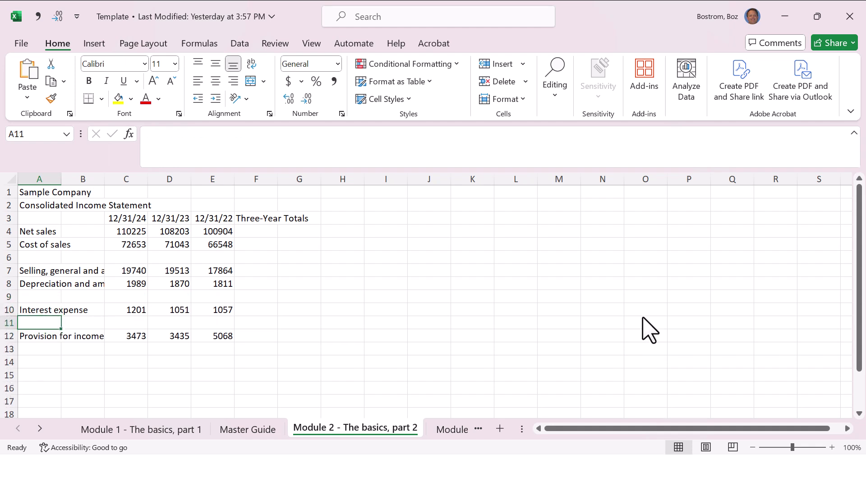
- Enter the label "Gross Margin" in cell A6, below Cost of sales
key("Up")
key("Up")
key("Up")
key("Up")
key("Up")
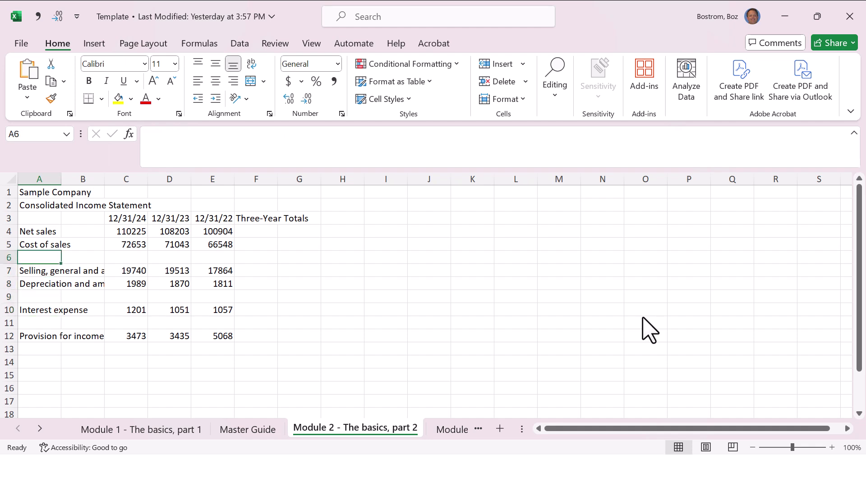
type("Gross Margin")
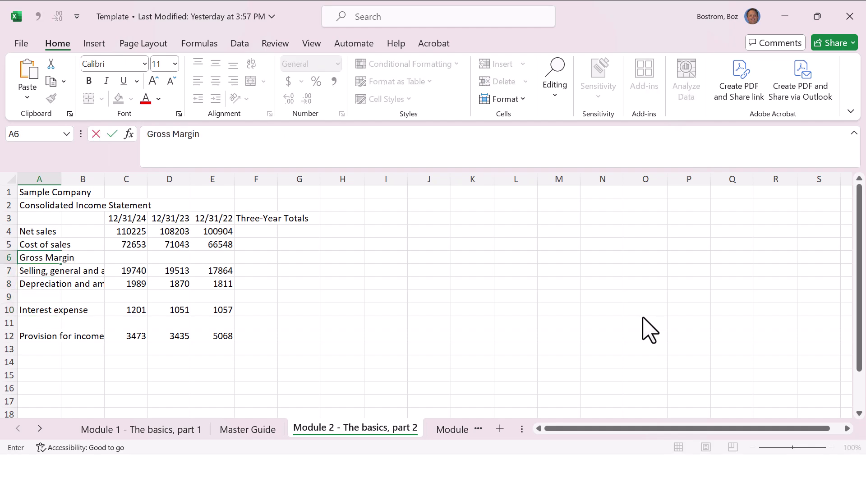
key("Down")
- Enter the label "Operating Income" in cell A9, above Interest expense
key("Down")
key("Down")
key("Down")
key("Up")
type("O")
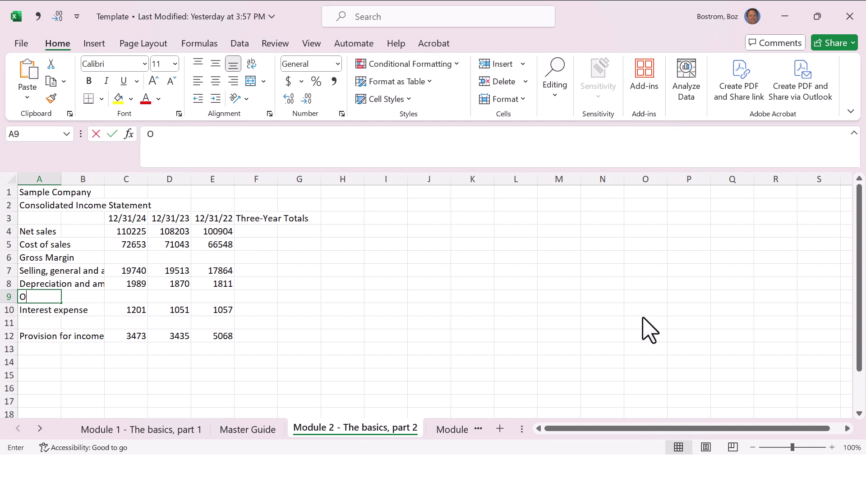
type("poearating")
key("BackSpace")
key("BackSpace")
key("BackSpace")
key("BackSpace")
key("BackSpace")
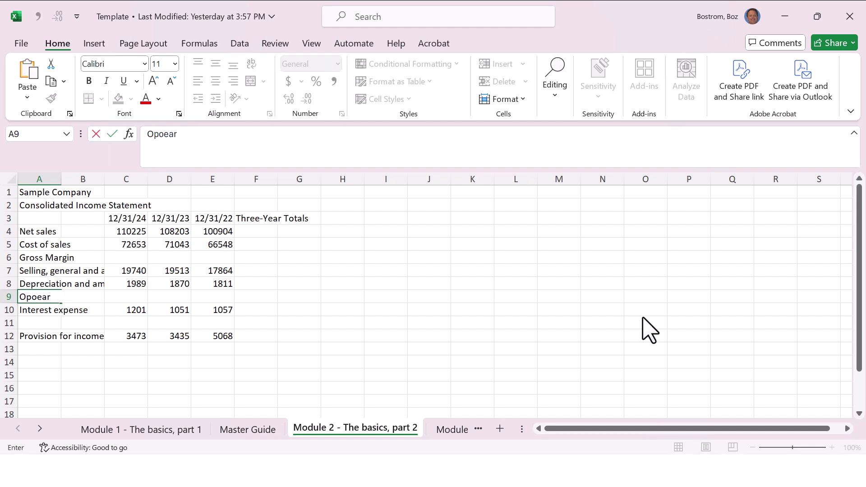
key("BackSpace")
key("BackSpace")
key("BackSpace")
key("BackSpace")
type("erating Inc")
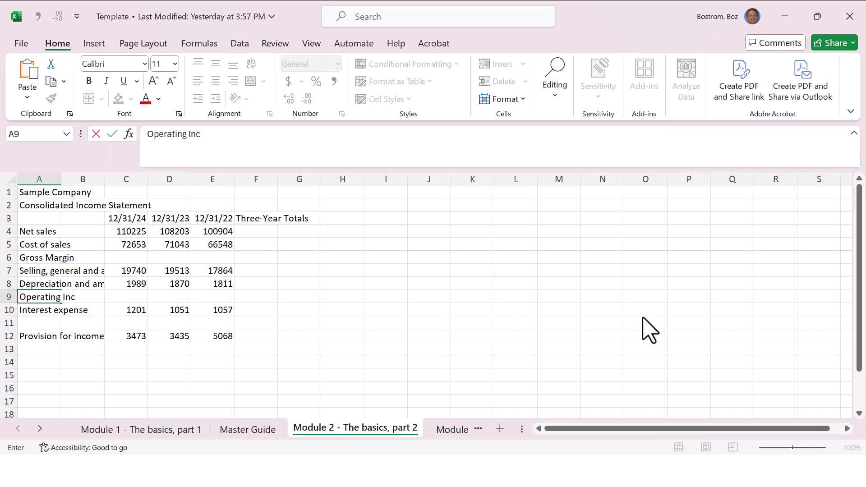
type("ome")
key("Return")
- Enter the label "Pretax income" in cell A11 and go to the empty cell A13 below the provision row
key("Down")
type("Pretax")
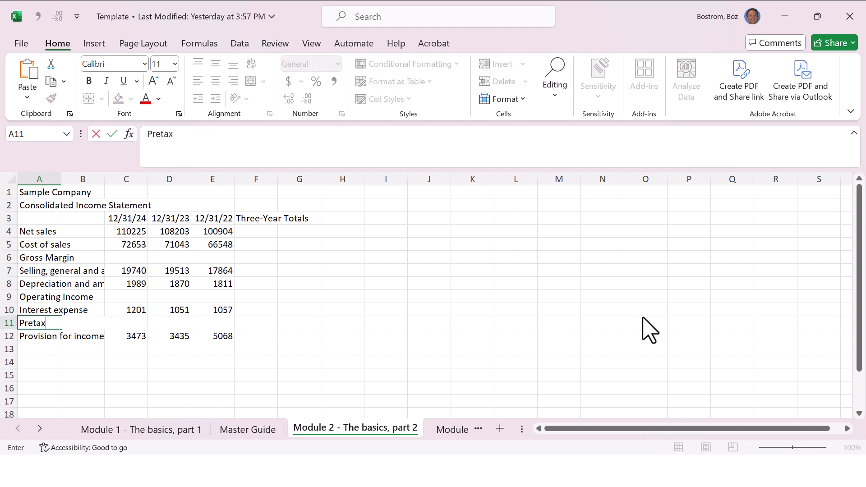
type(" income")
key("Return")
key("Down")
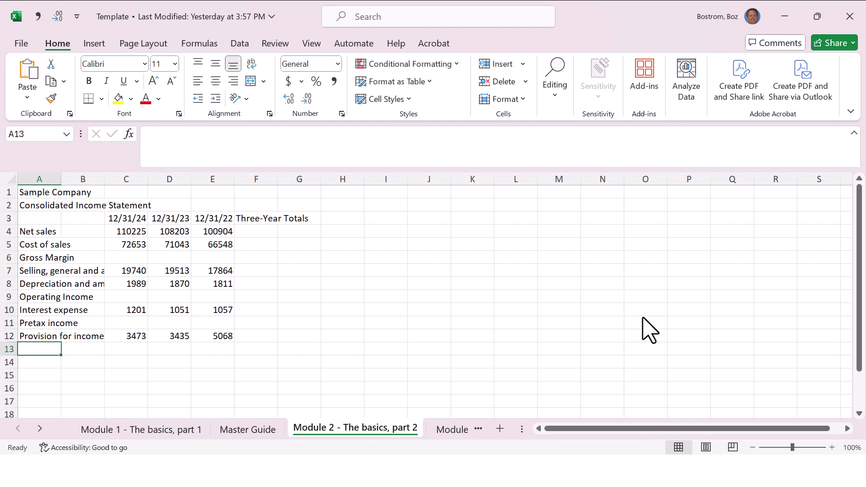
- Enter the label "Net income" in cell A13, below Provision for income taxes
type("Net income")
key("Return")
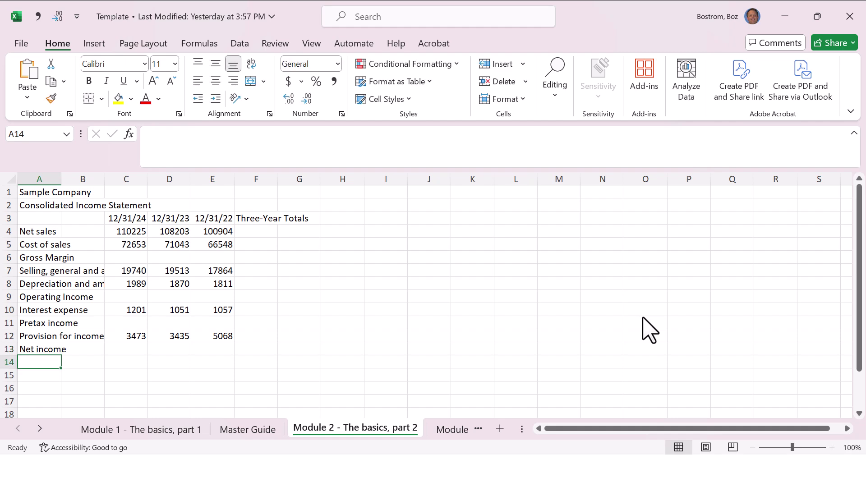
- Try deleting only the "Operating Income" cell A9 with the cells below shifted up, and undo the deletion
key("Up")
key("Up")
key("Up")
key("Up")
key("Up")
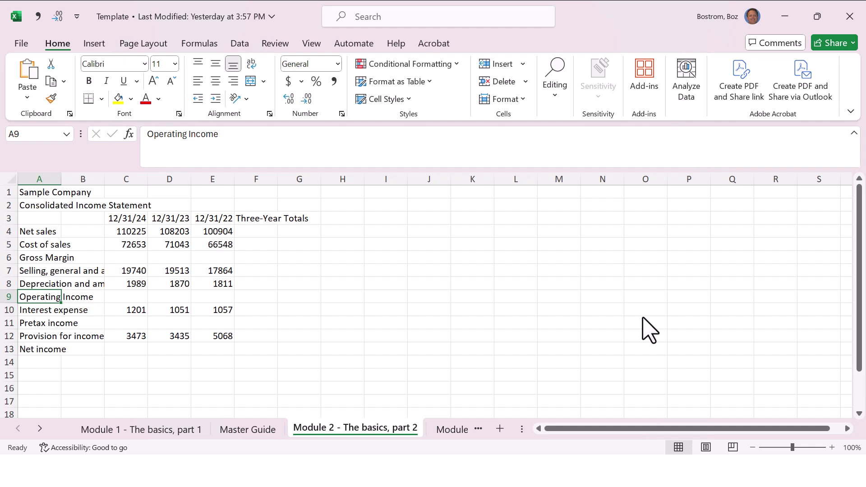
key("ctrl+minus")
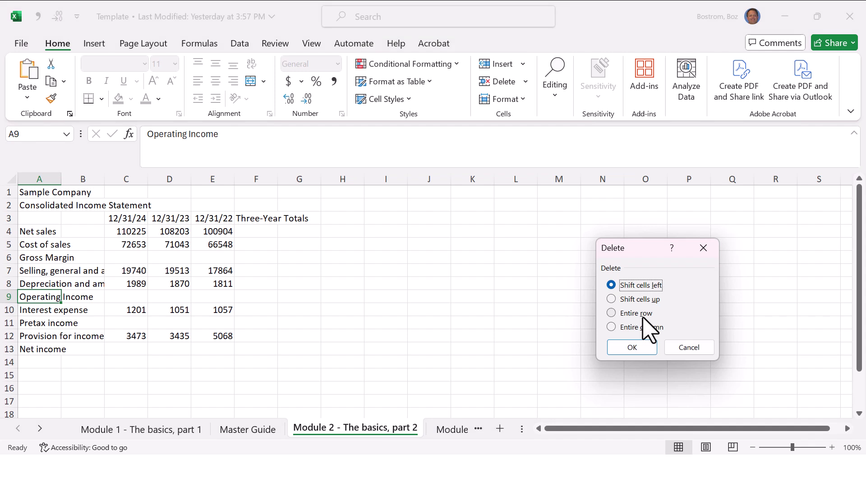
key("Down")
key("Return")
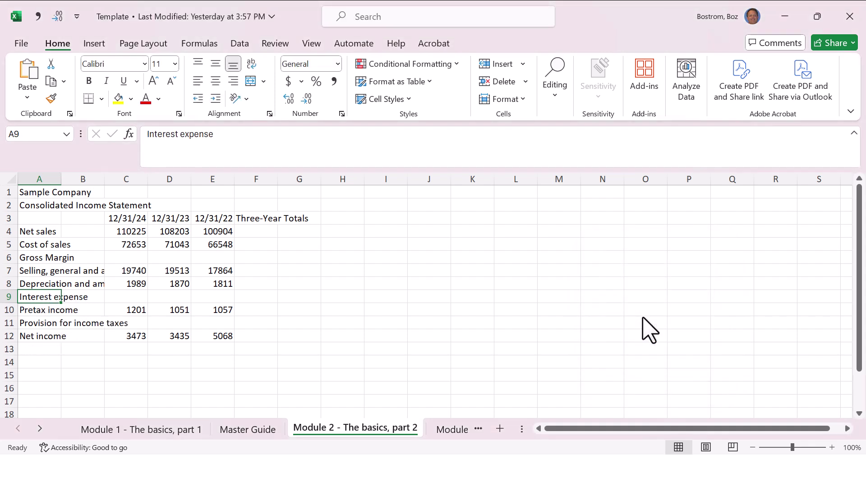
key("ctrl+z")
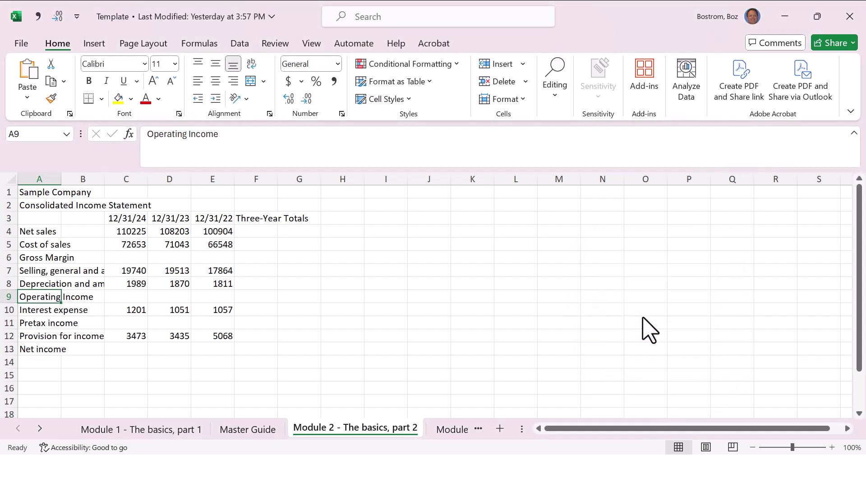
- Delete the entire "Operating Income" row 9 as a trial and undo the deletion
key("ctrl+minus")
key("Down")
key("Down")
key("Return")
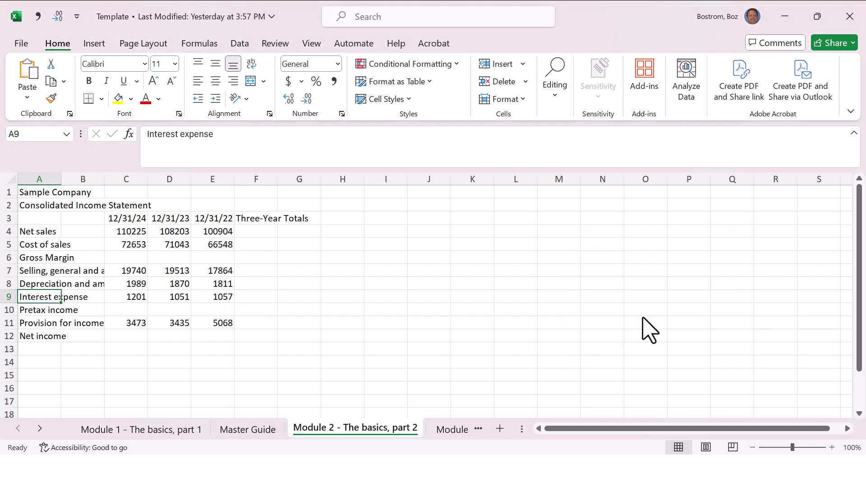
key("ctrl+z")
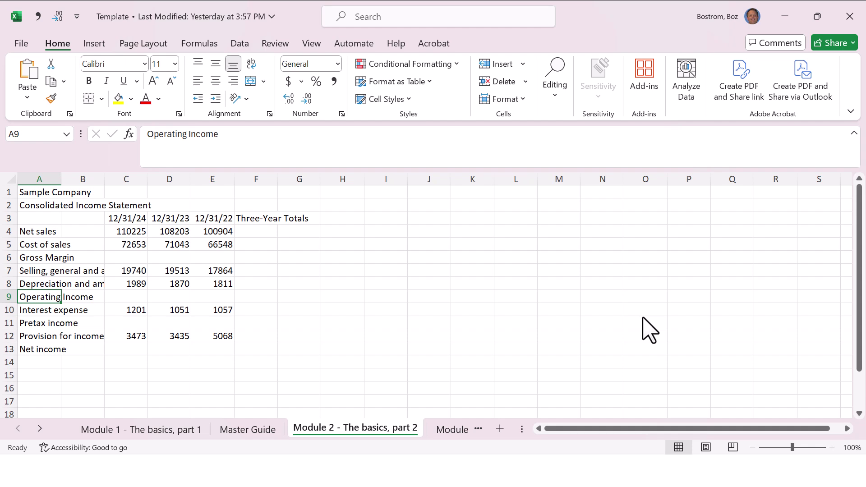
- Calculate the 12/31/24 gross margin in cell C6 with the formula =C4-C5
key("Right")
key("Right")
key("Up")
key("Up")
key("Up")
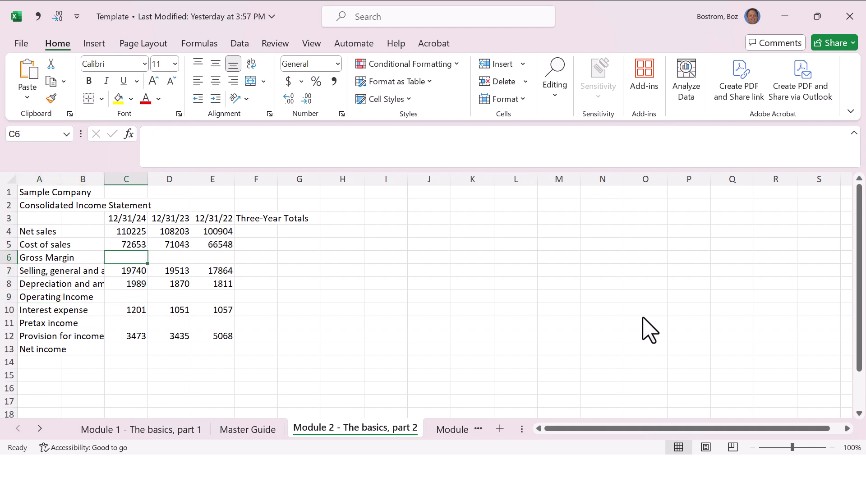
type("=")
key("Up")
key("Up")
type("-")
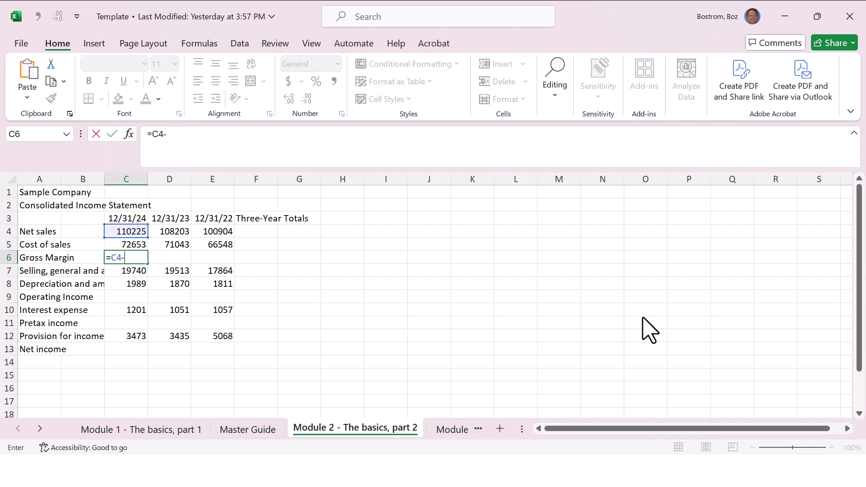
key("Up")
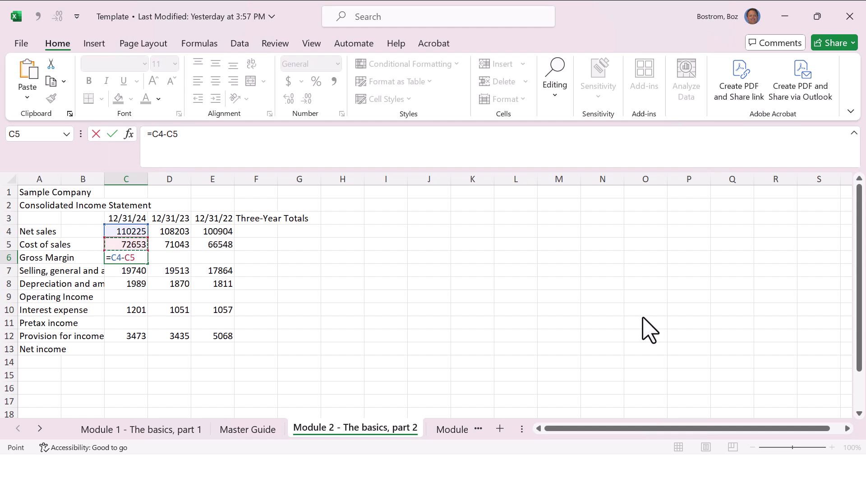
key("Return")
key("Up")
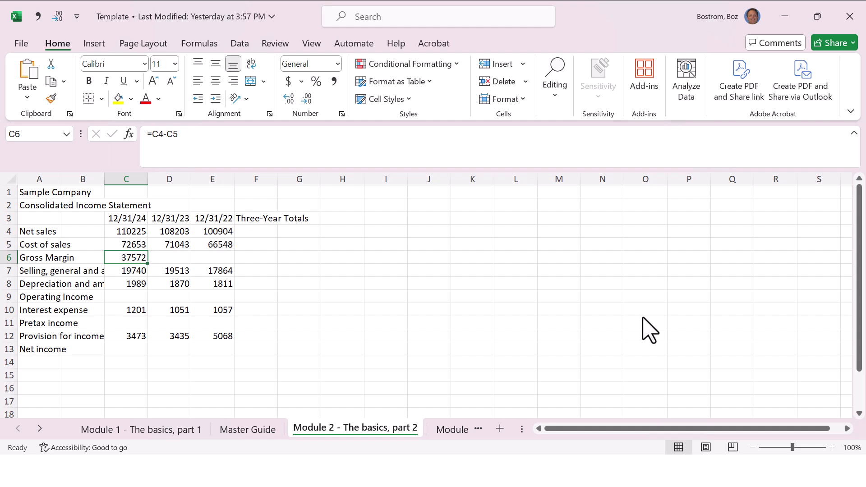
- Review the Module 2 entry for editing the selected cell on the Master Guide sheet, and return to the Module 2 sheet
key("ctrl+Page_Up")
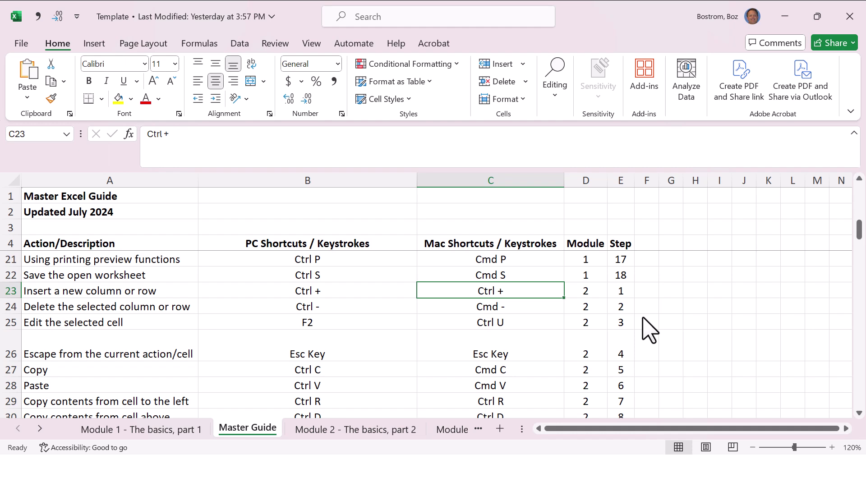
key("Down")
key("Down")
key("Down")
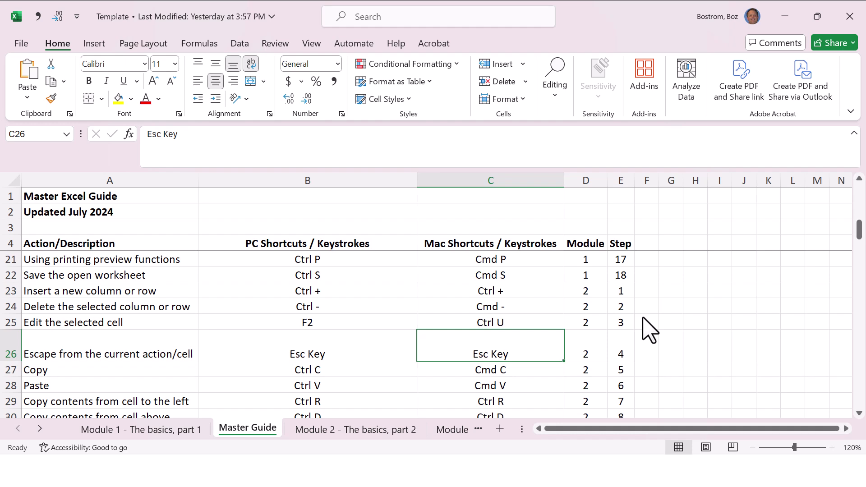
key("Up")
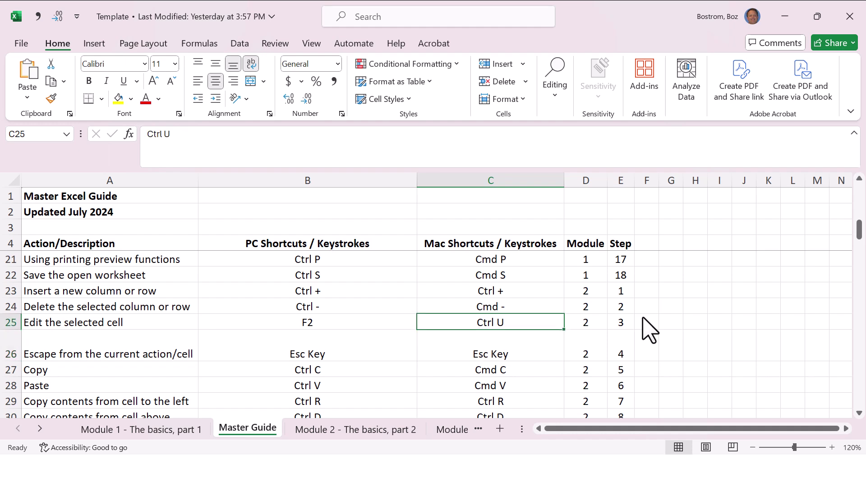
key("Left")
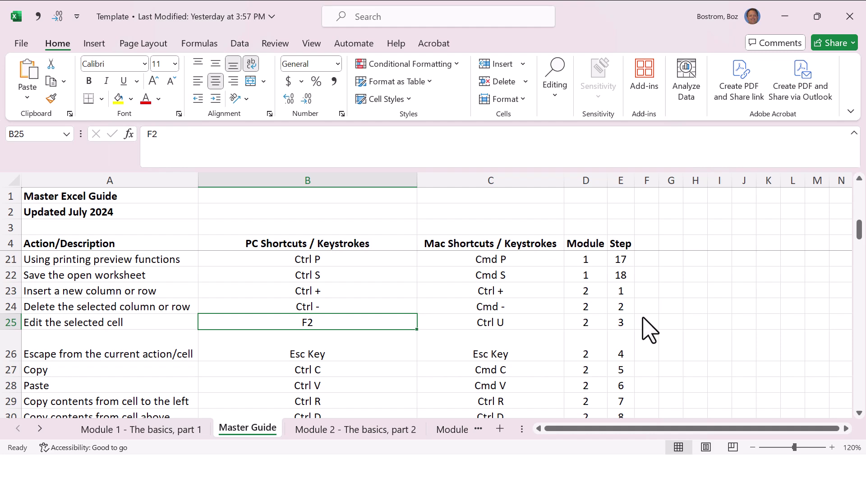
key("ctrl+Page_Down")
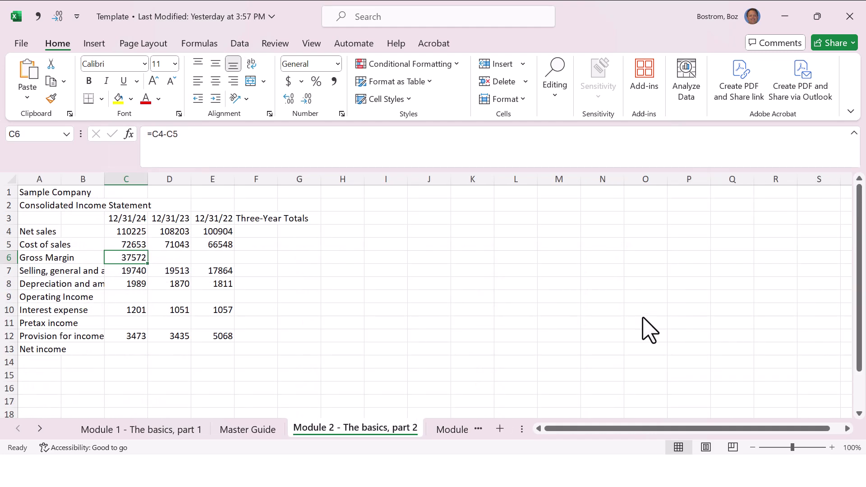
- Overwrite the gross margin formula in cell C6 with the deliberately wrong =C4+C5
type("=")
key("Up")
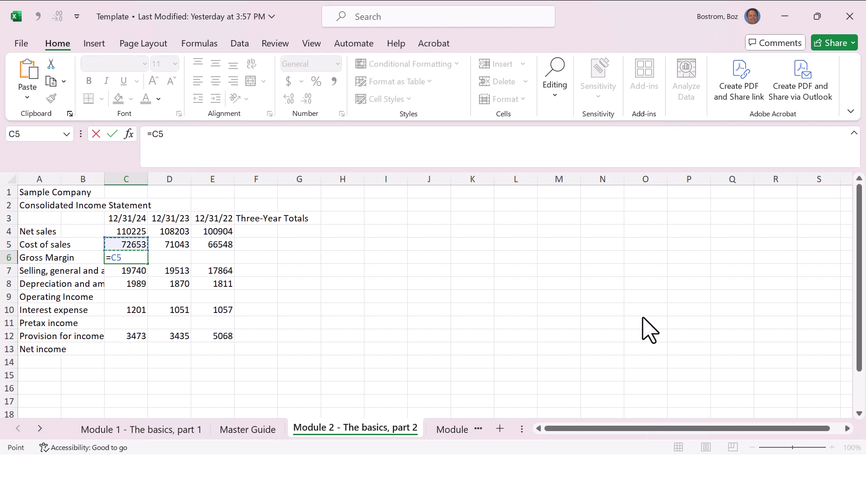
key("Up")
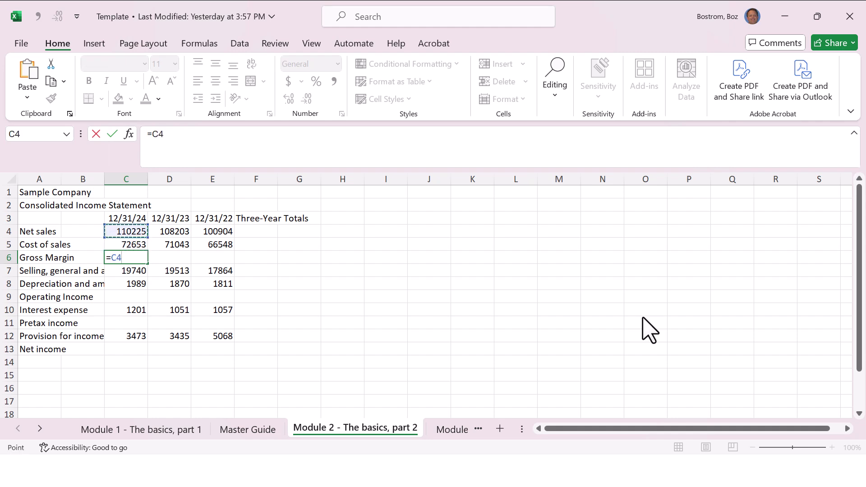
type("+")
key("Up")
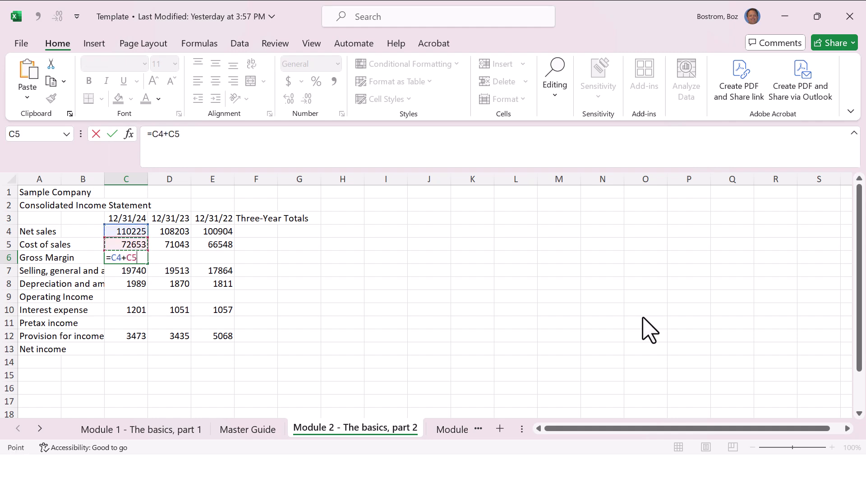
key("Return")
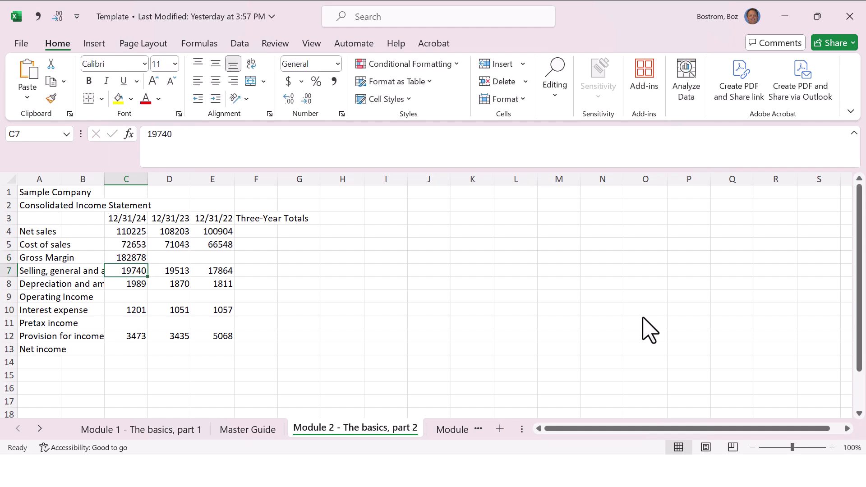
key("Up")
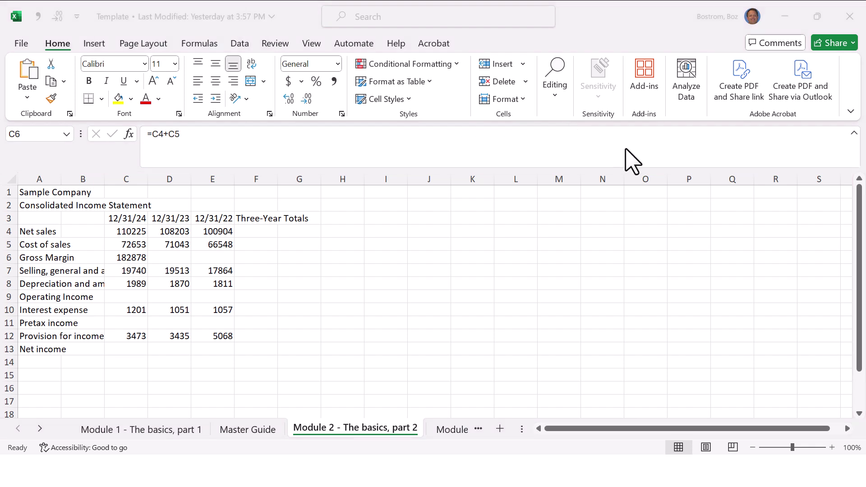
- Correct the C6 formula to =C4-C5 in the formula bar, and undo that correction
left_click(169, 140)
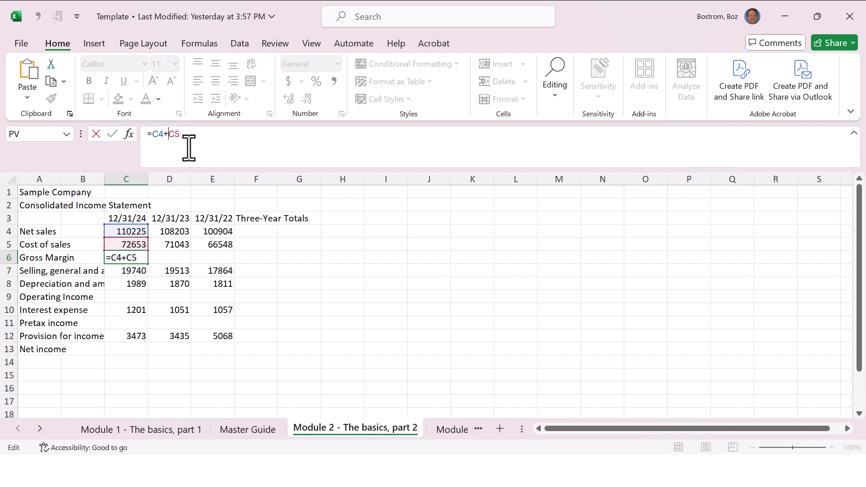
key("BackSpace")
type("-")
key("Return")
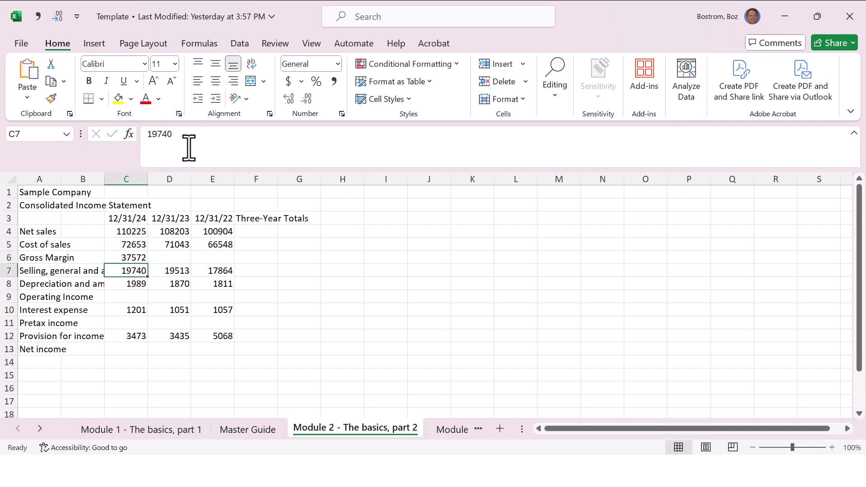
key("Up")
key("ctrl+z")
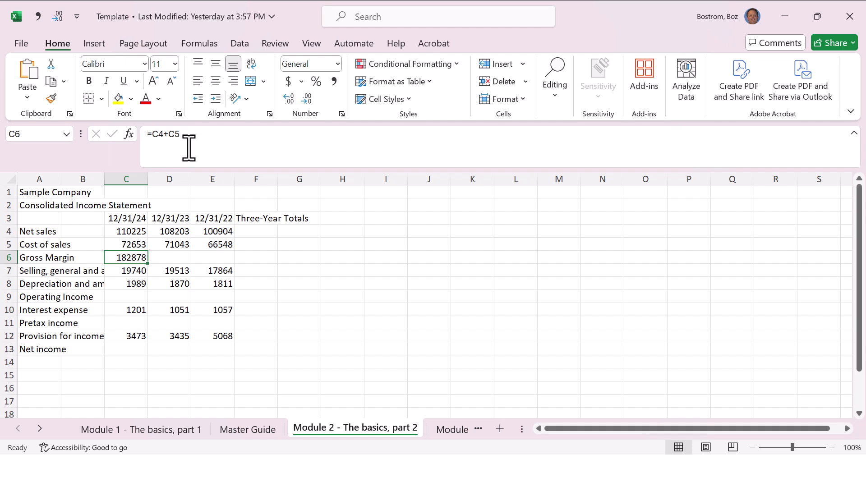
- Edit the C6 formula to =C4-C5 directly within the cell, and undo the edit
key("F2")
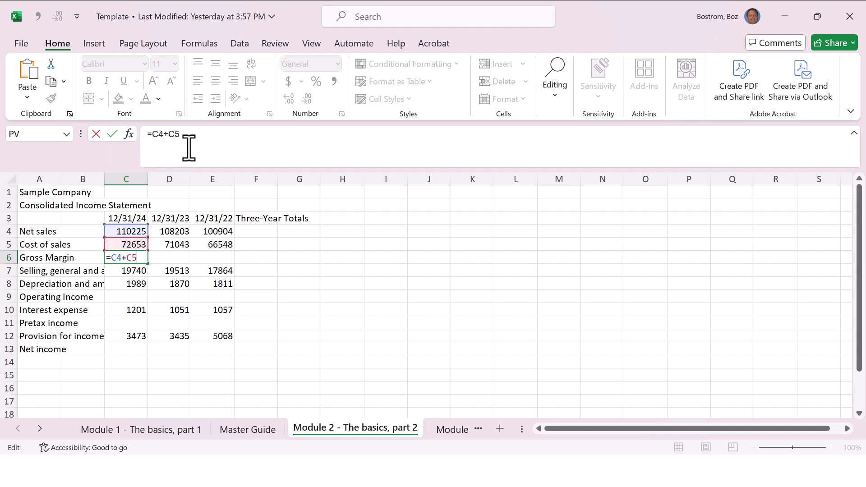
key("BackSpace")
type("-")
key("Return")
key("Up")
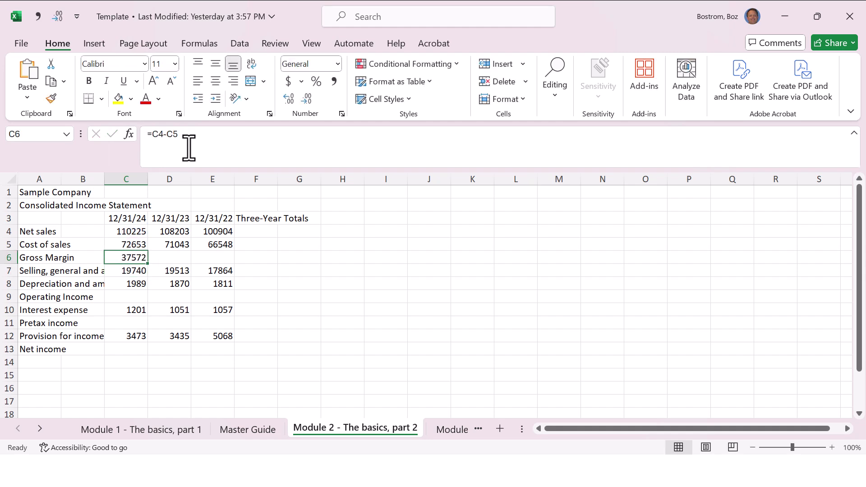
key("ctrl+z")
- Replace the plus sign with a minus sign in cell C6 so the gross margin formula reads =C4-C5
key("F2")
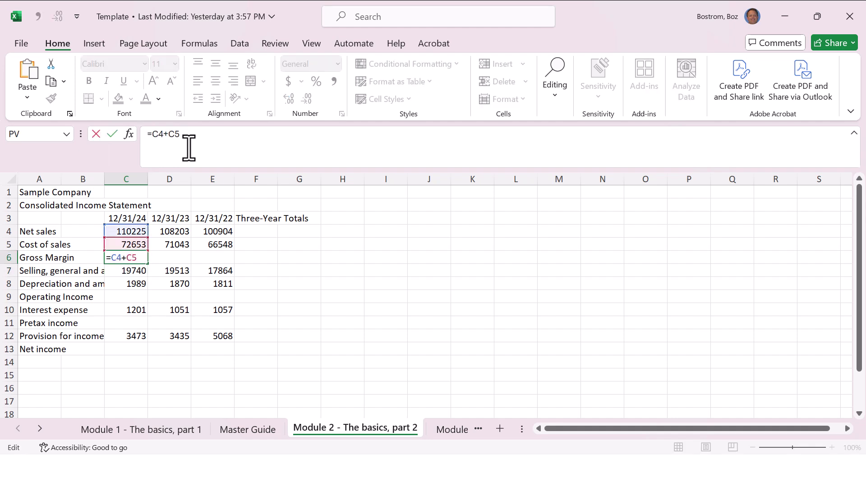
key("Left")
key("BackSpace")
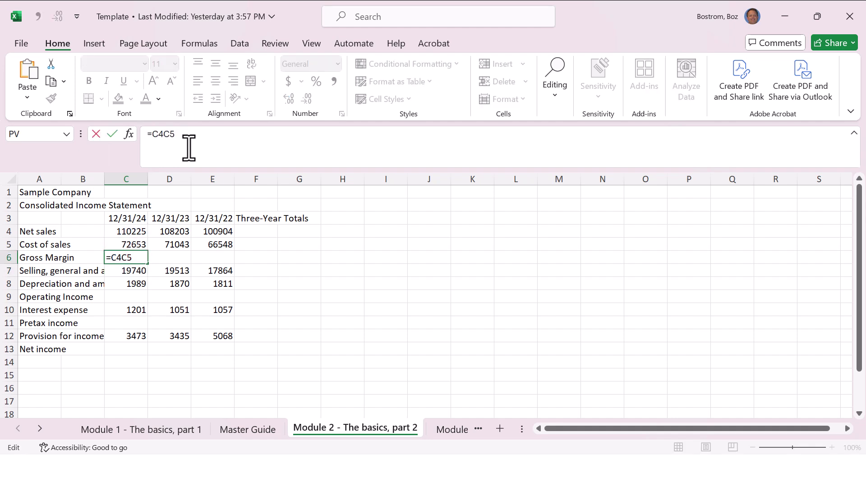
type("-")
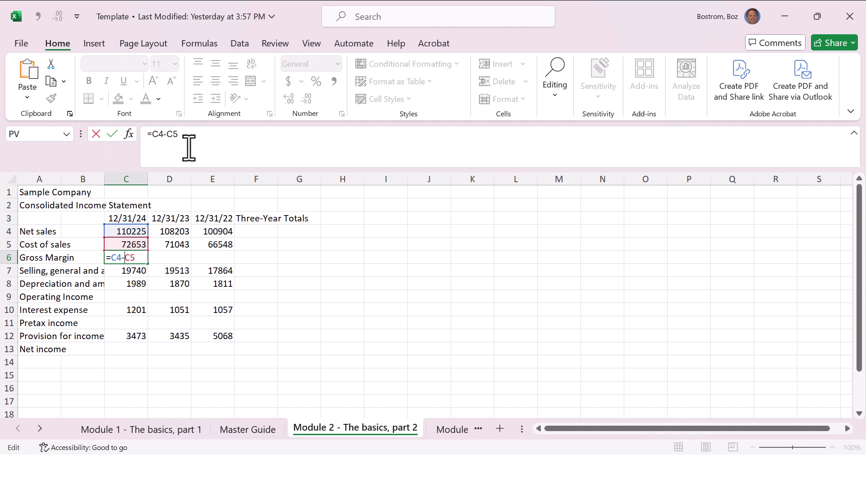
key("Return")
key("Up")
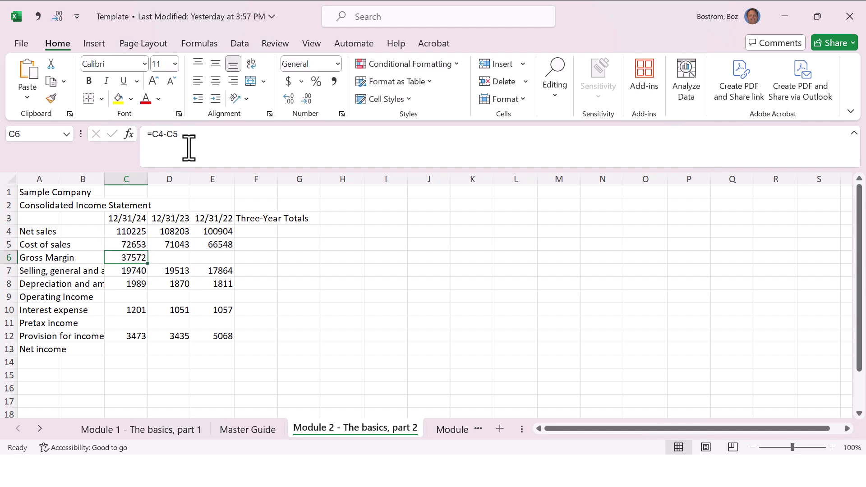
- Try to change the gross margin formula in cell C6 to =C4xC5
key("F2")
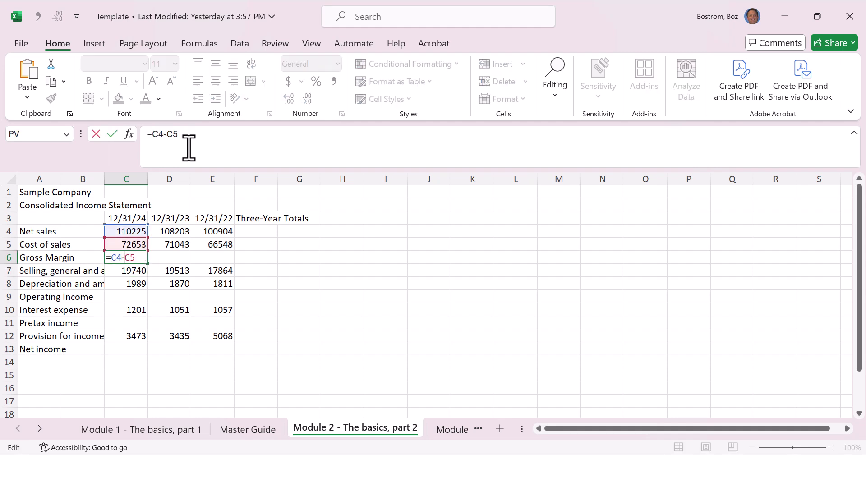
key("BackSpace")
type("x")
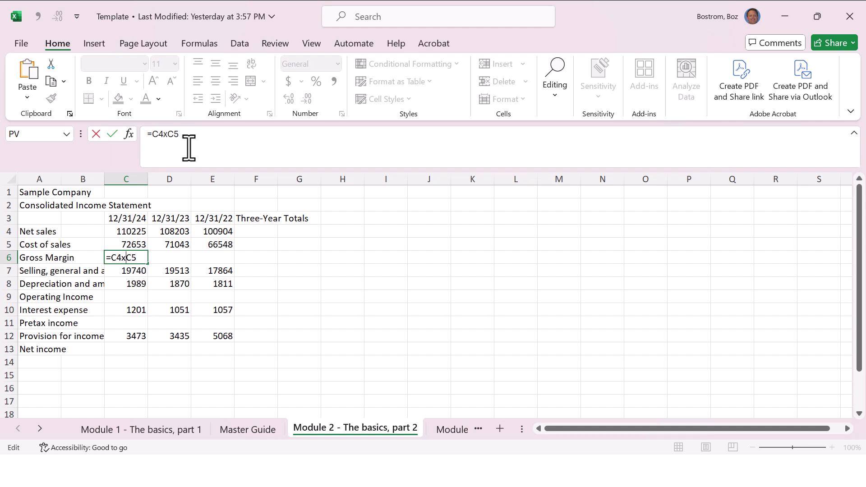
key("Return")
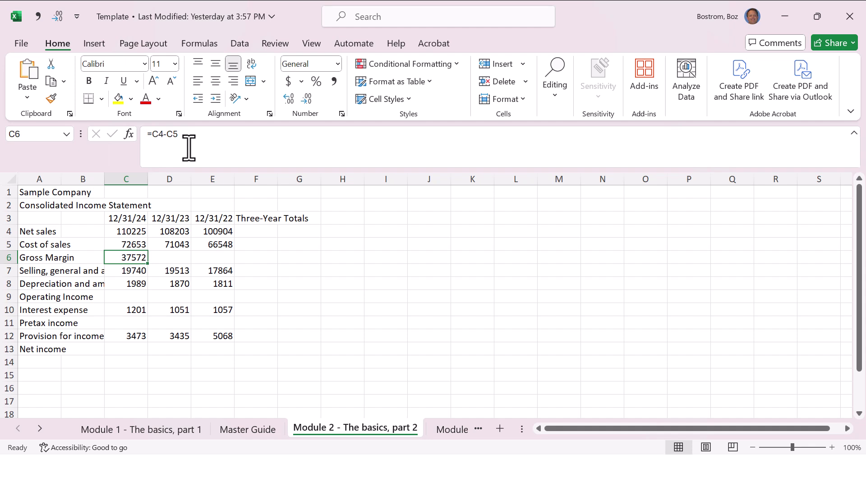
key("Up")
key("Down")
- Go back to the Master Guide sheet and select the PC shortcut for Copy in cell B27
key("ctrl+Page_Up")
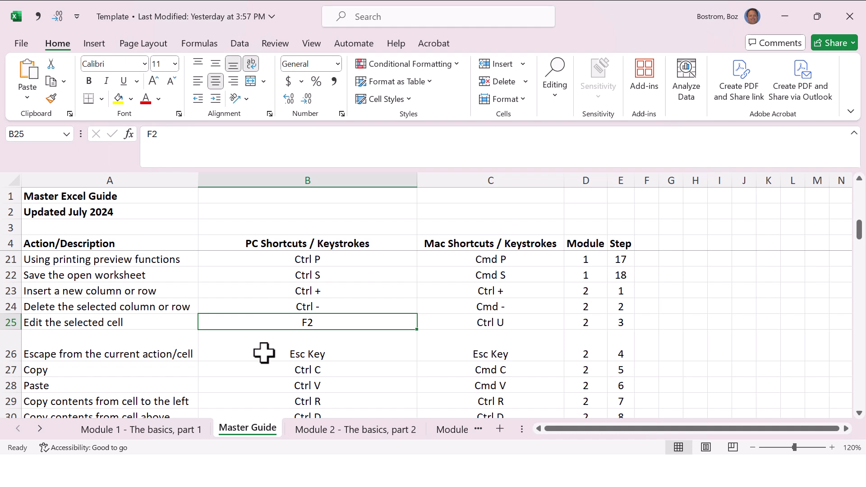
left_click(10, 370)
left_click_drag(12, 375, 72, 338)
left_click(356, 294)
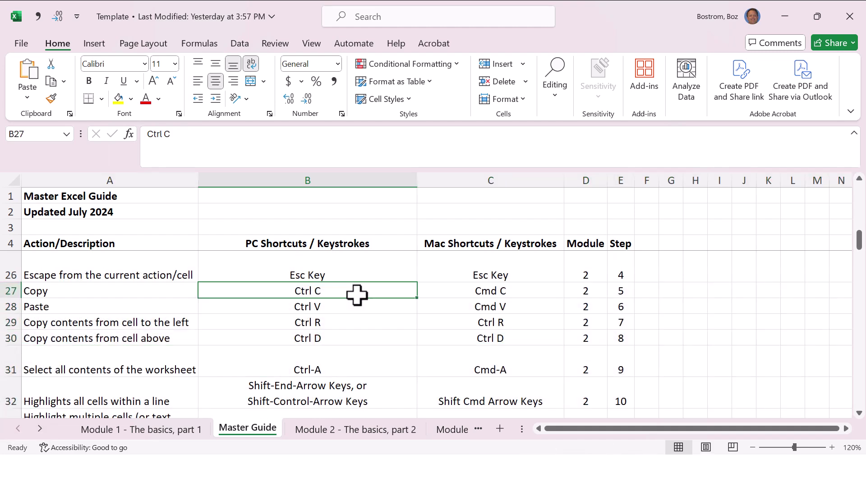
- Go up to the print preview shortcut in B21 of the Master Guide, and return to the Module 2 - The basics, part 2 sheet
key("Up")
key("Up")
key("Up")
key("Up")
key("Up")
key("Up")
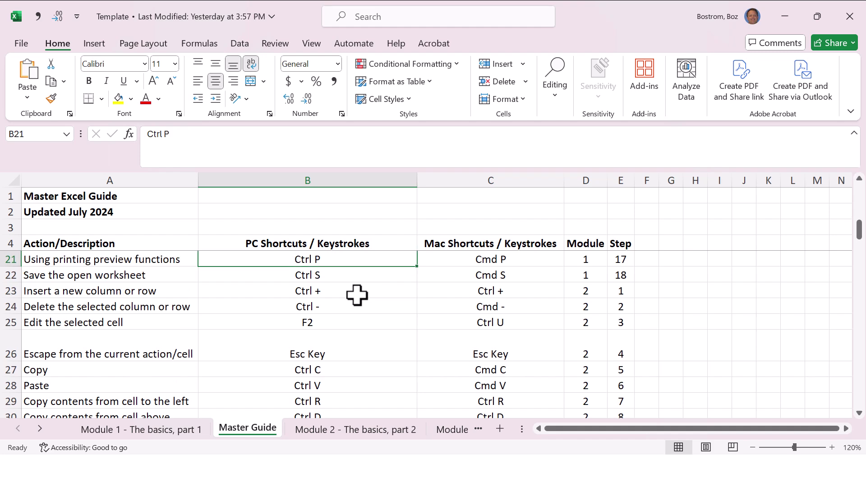
key("ctrl+Page_Down")
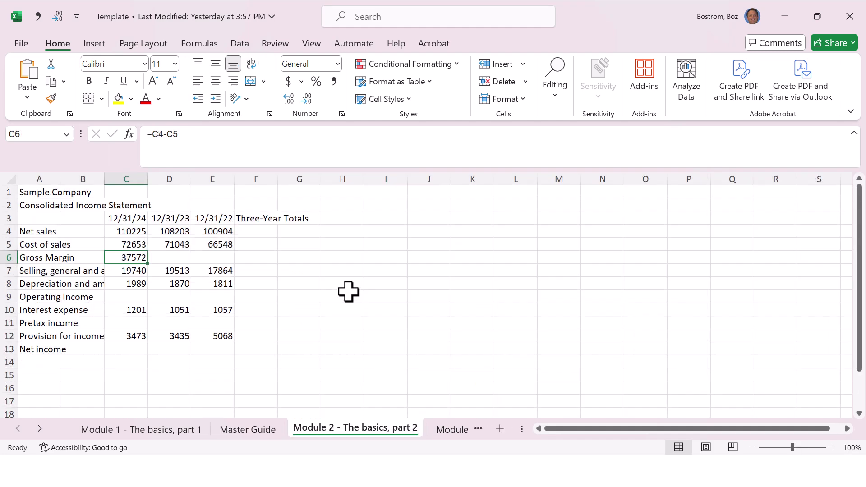
- Re-enter the gross margin formula =C4-C5 in cell C6 by pointing to the net sales and cost of sales cells
type("=")
key("Up")
key("Up")
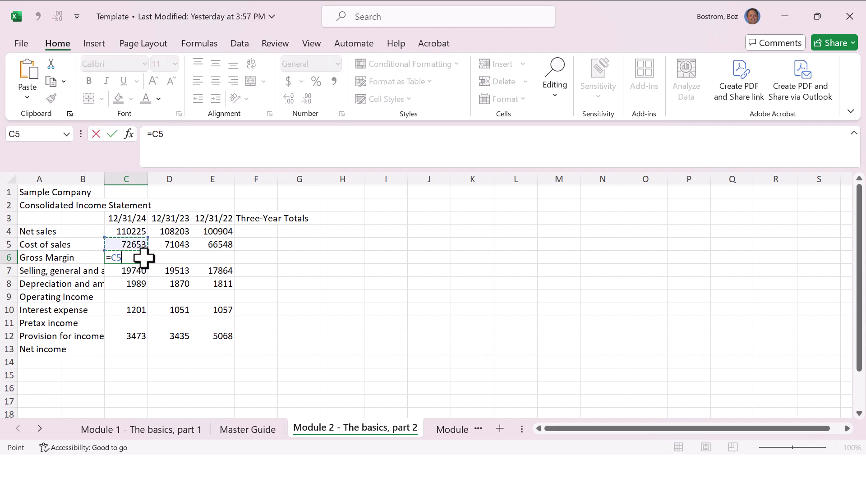
type("-")
key("Up")
key("ctrl+Return")
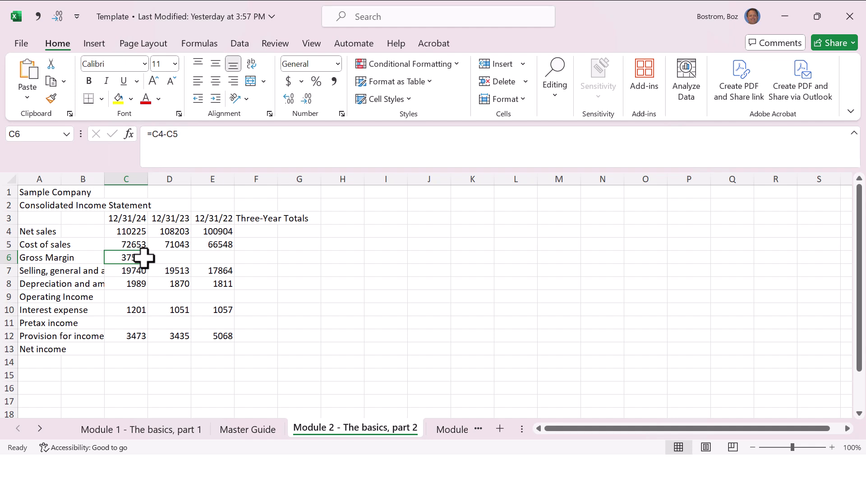
- Copy the gross margin formula from C6 and paste it into D6 and E6 individually
right_click(144, 258)
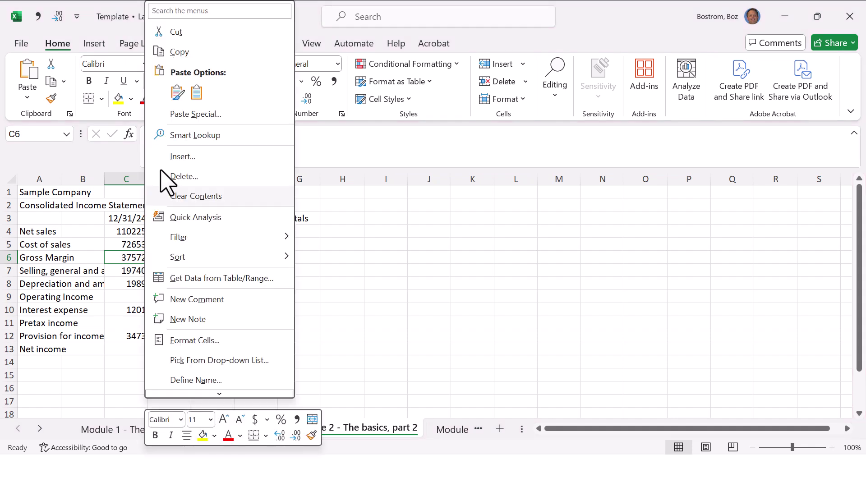
left_click(196, 53)
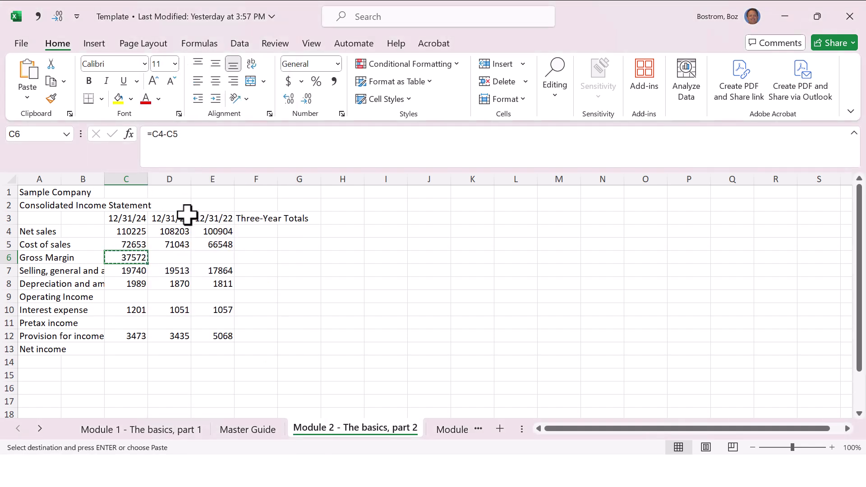
right_click(177, 256)
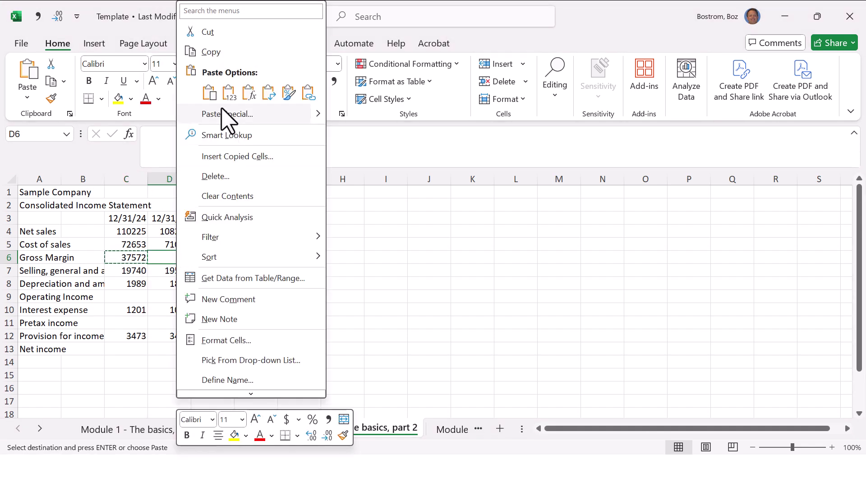
left_click(209, 93)
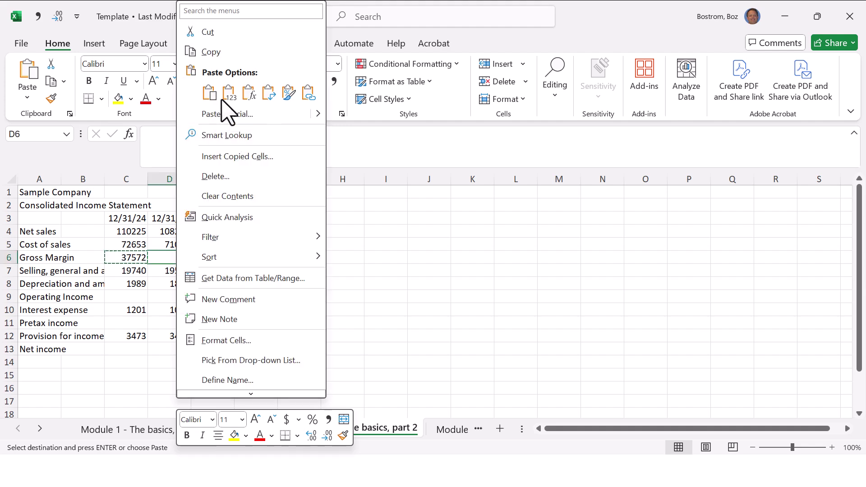
left_click(229, 93)
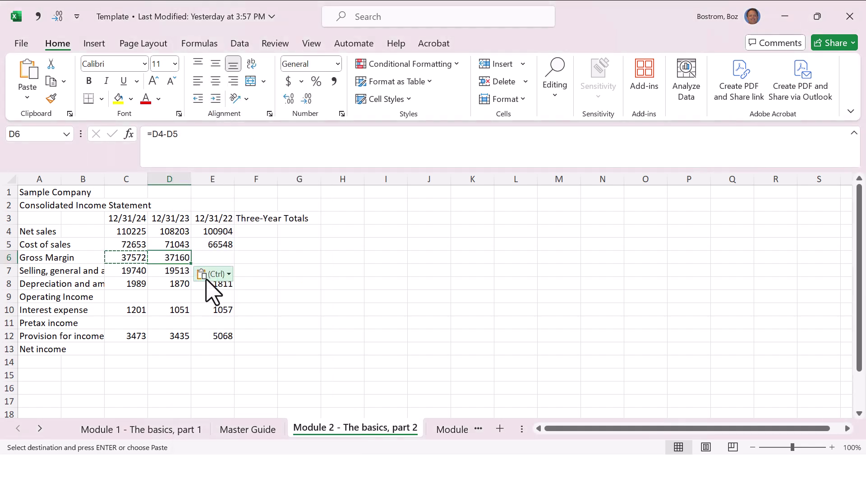
right_click(209, 257)
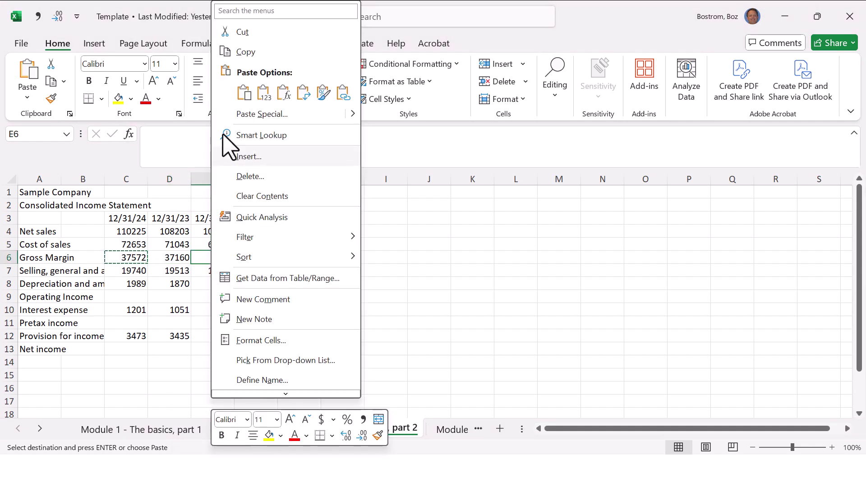
left_click(243, 96)
left_click(252, 233)
left_click(209, 256)
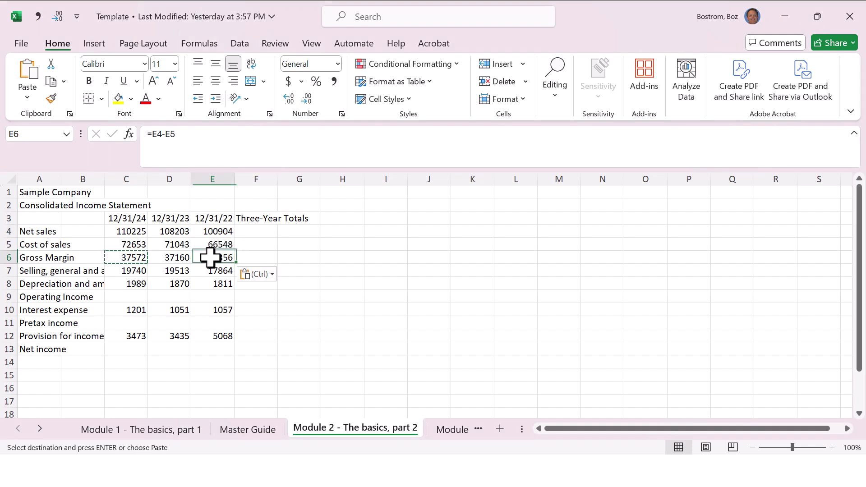
- Undo the gross margin pastes in D6 and E6
left_click(184, 257)
key("ctrl+z")
key("ctrl+z")
key("ctrl+z")
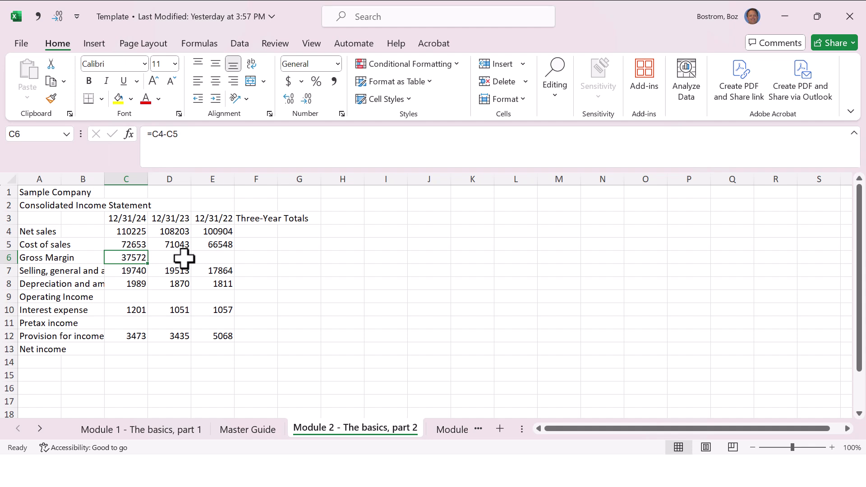
- Autofill the gross margin formula from C6 through E6 twice, undoing the fill each time
left_click_drag(150, 266, 232, 257)
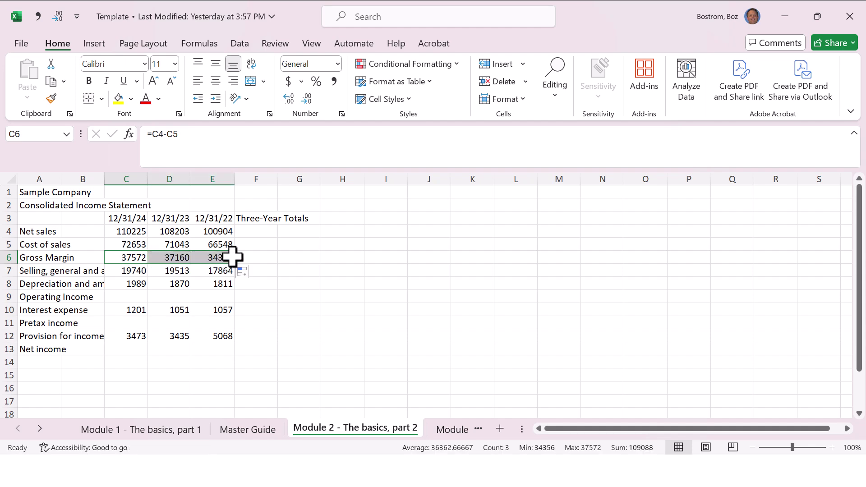
key("ctrl+z")
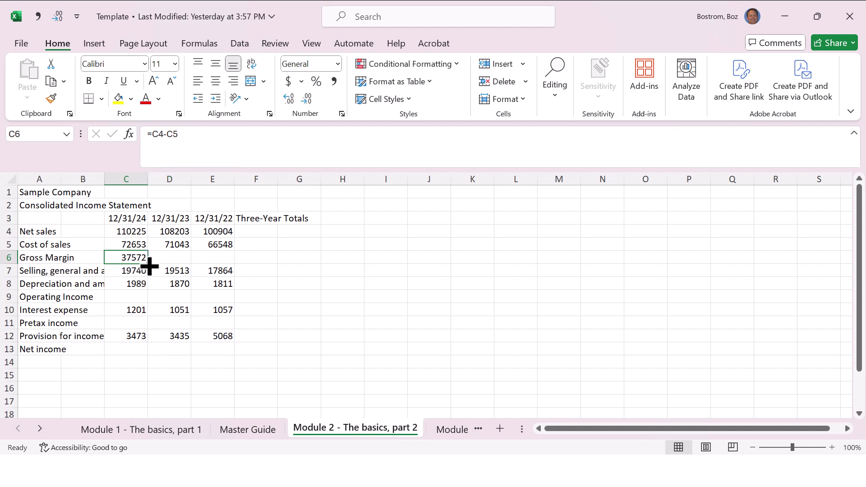
left_click_drag(150, 266, 224, 260)
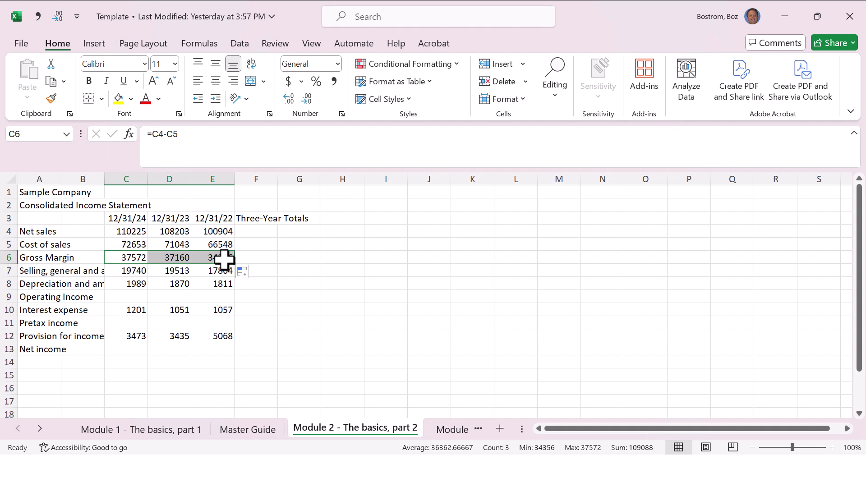
key("ctrl+z")
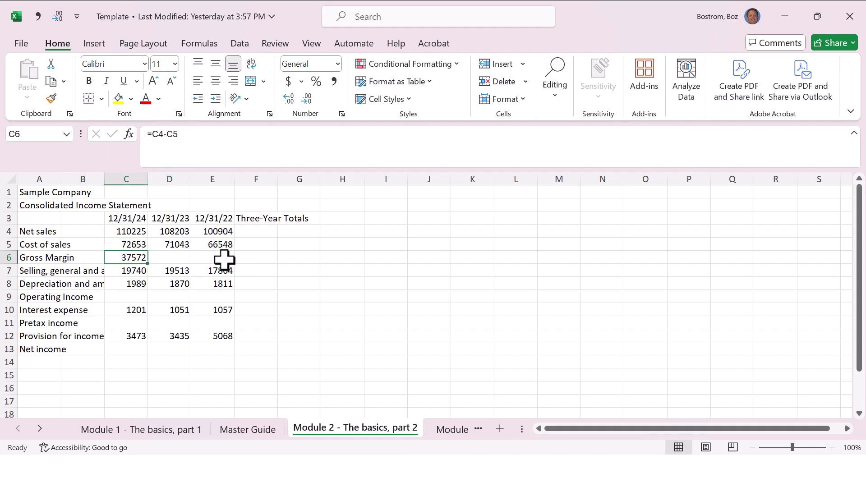
- Copy the C6 formula, paste it across C6:E6, and remove the pasted formulas from E6 and D6
key("ctrl+c")
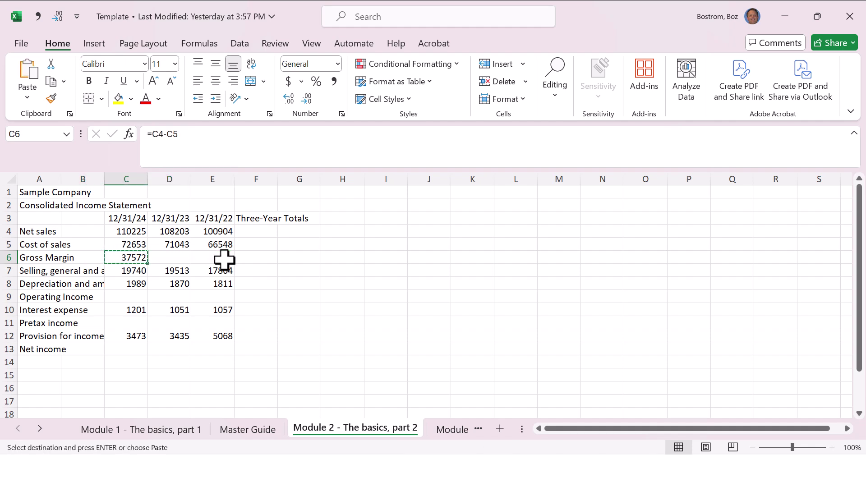
key("shift+Right")
key("shift+Right")
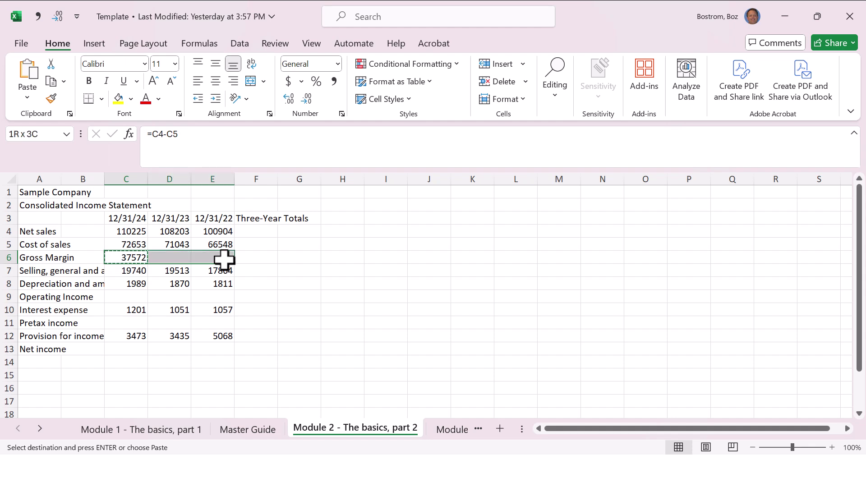
key("ctrl+v")
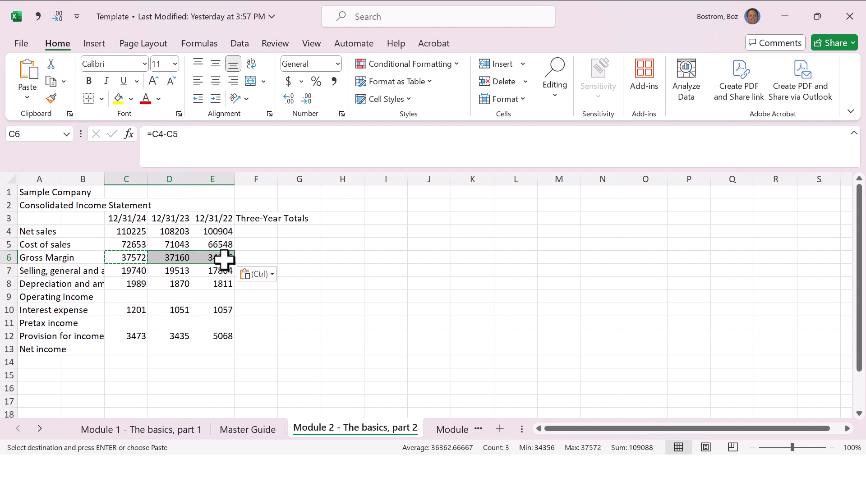
key("ctrl+z")
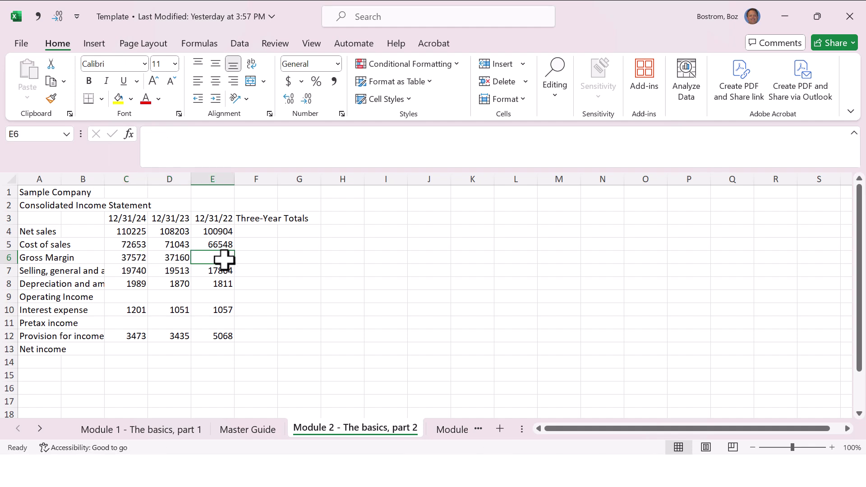
key("Left")
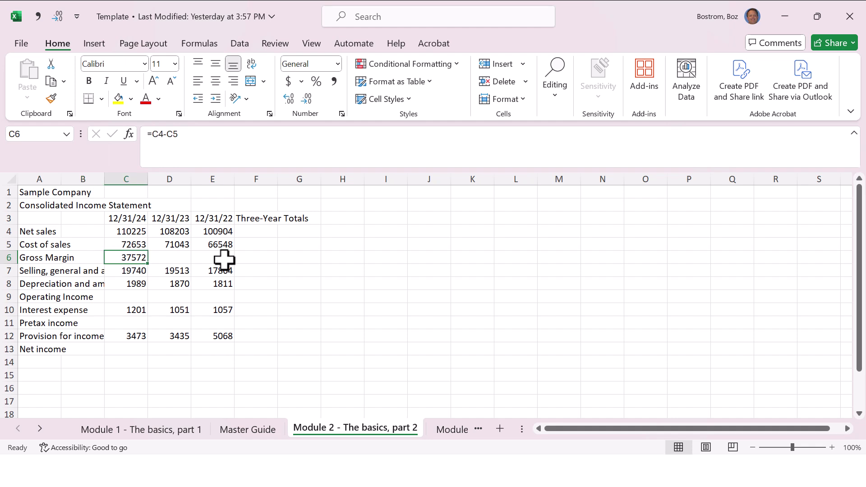
- Copy the gross margin formula in C6, paste it across C6:E6, and inspect the formula in E6
key("ctrl+c")
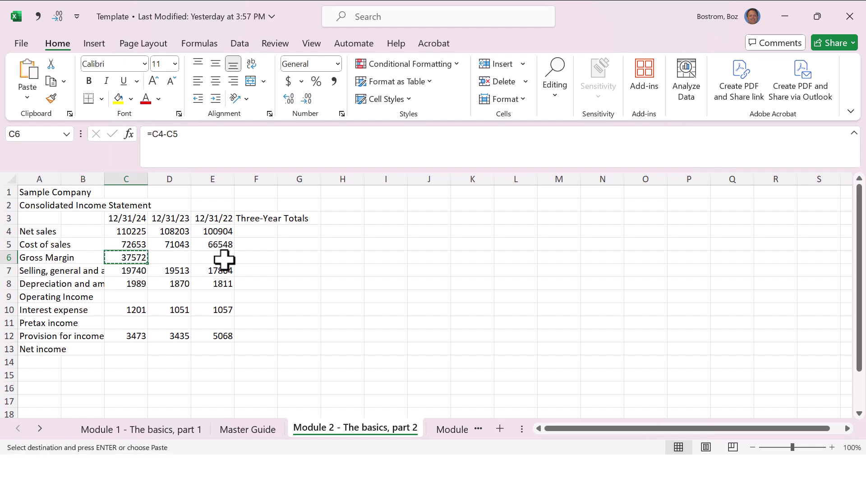
key("shift+Right")
key("shift+Right")
key("ctrl+v")
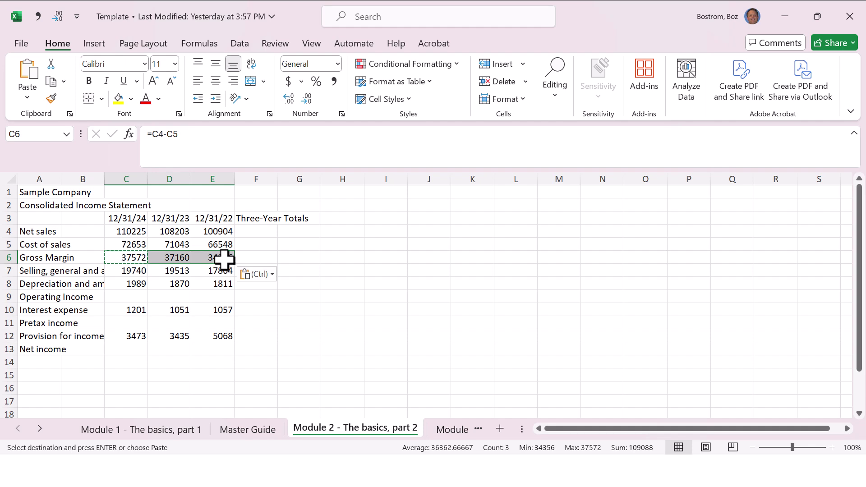
key("Right")
key("Right")
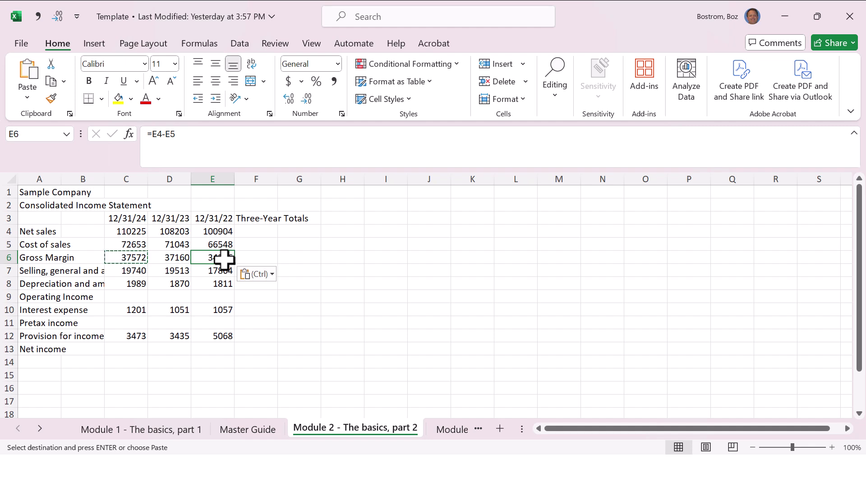
- Clear the pasted gross margin formulas from E6 and D6, and reselect C6
key("ctrl+z")
key("Home")
key("Right")
key("Right")
key("Right")
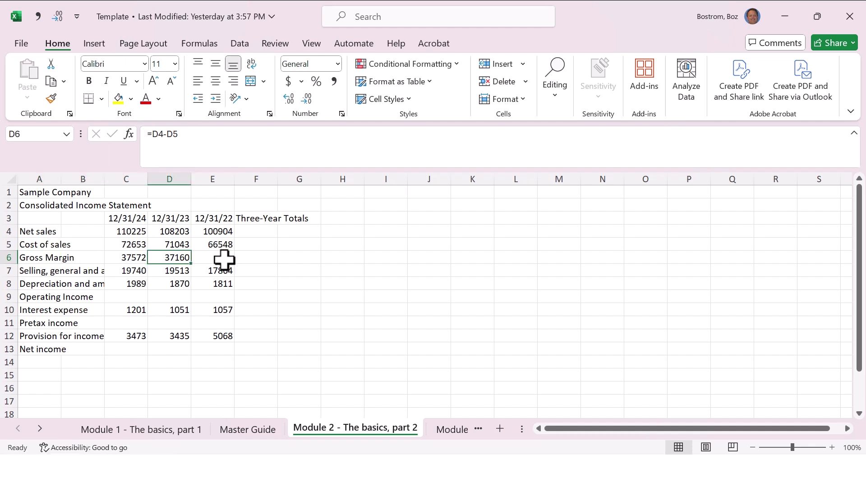
key("Delete")
key("Home")
key("Right")
key("Right")
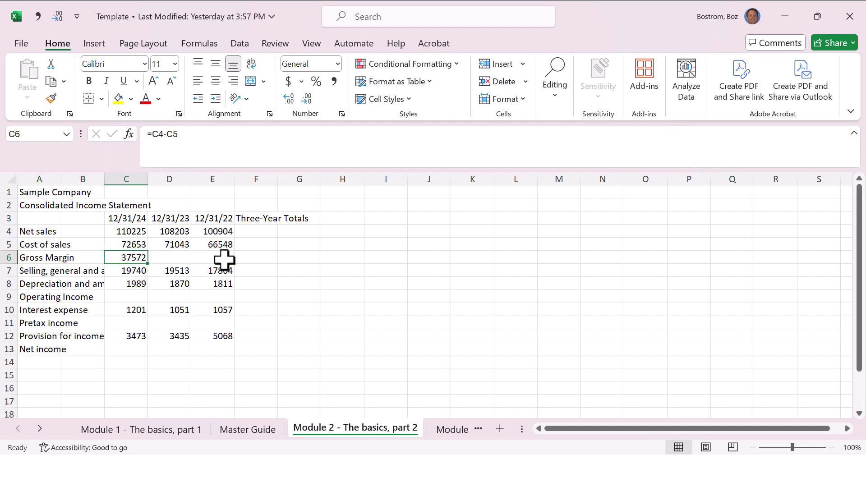
- Fill the gross margin formula right from C6 through E6, and check the formula in E6
key("shift+Right")
key("shift+Right")
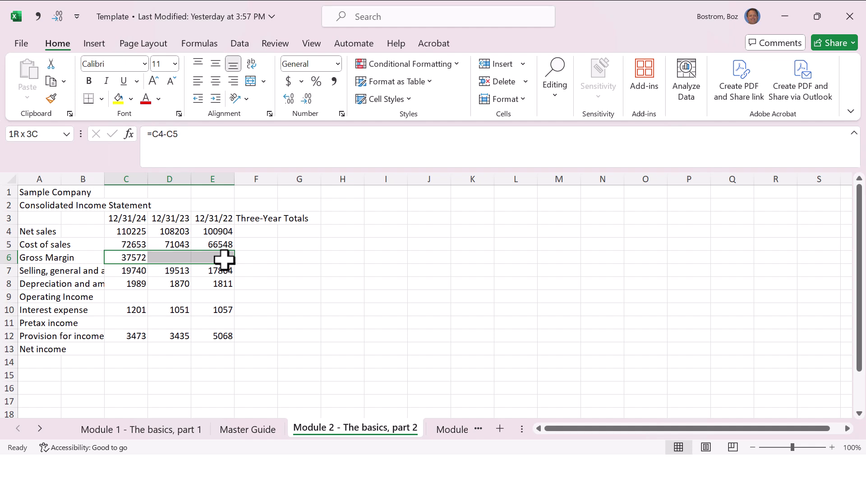
key("ctrl+r")
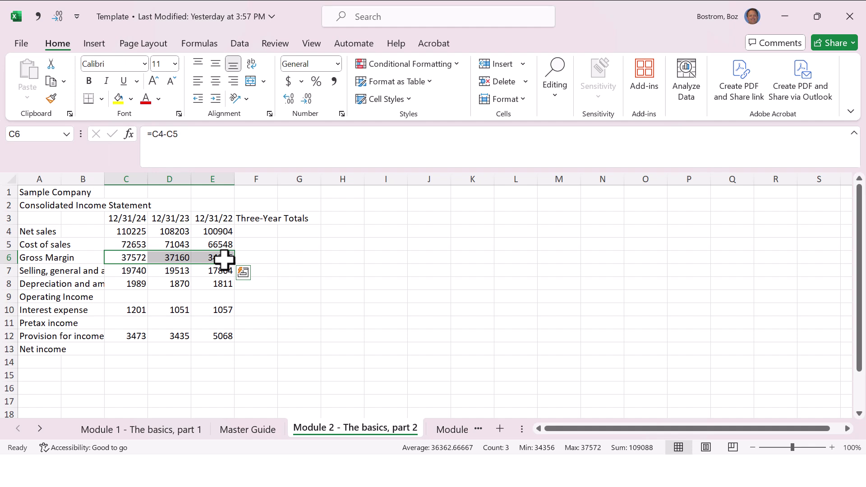
left_click(224, 259)
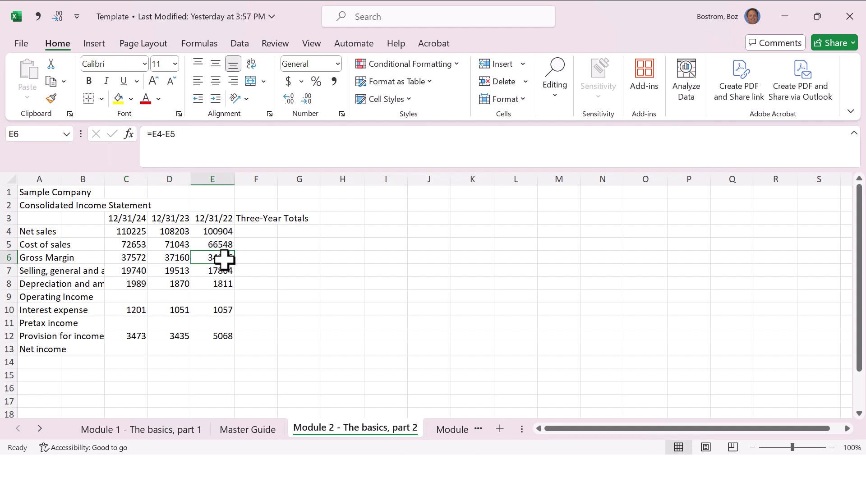
- Delete the filled gross margin formulas in E6 and D6, and return to C6
key("Delete")
key("Left")
key("Delete")
key("Left")
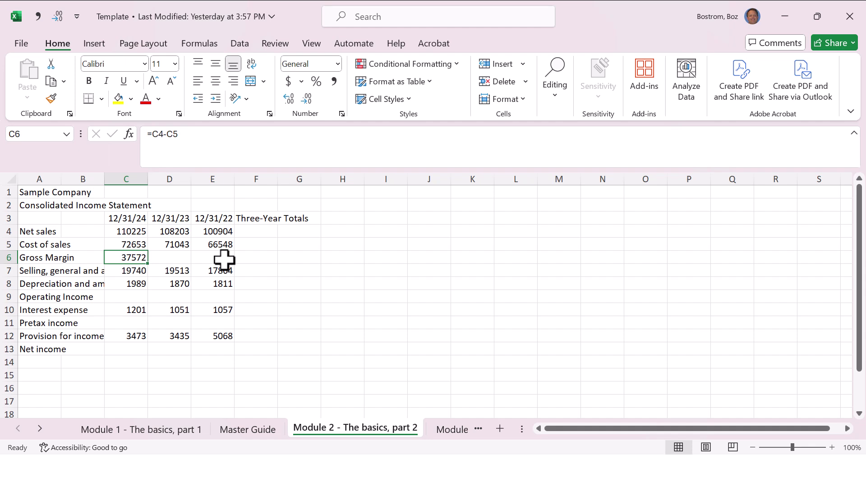
- Fill the gross margin formula right across C6:E6 once more, and clear E6 and D6 again
key("shift+Right")
key("shift+Right")
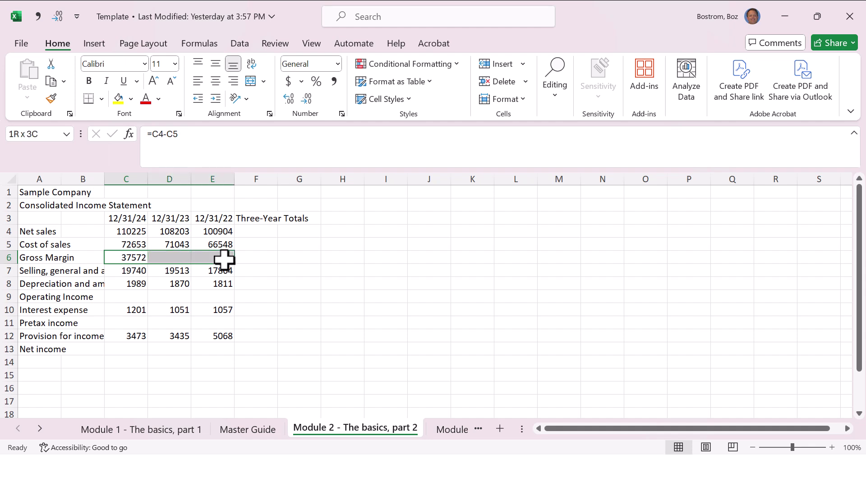
key("ctrl+r")
key("Right")
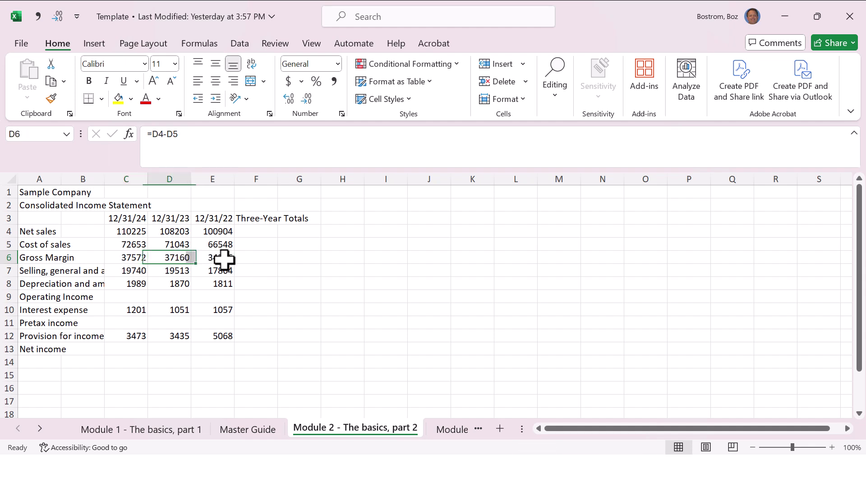
key("Right")
key("Delete")
key("Left")
key("Delete")
key("Left")
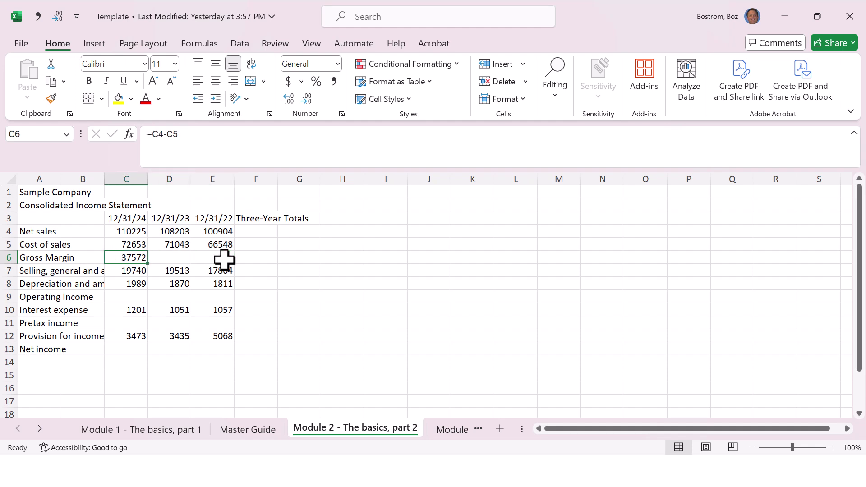
- Copy the gross margin formula in C6 and paste it across C6:E6
key("ctrl+c")
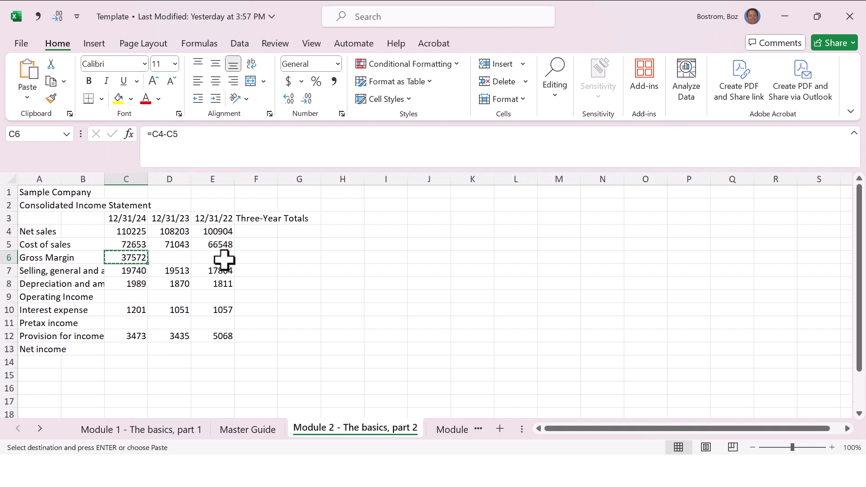
key("Right")
key("Right")
key("Left")
key("Left")
key("Right")
key("shift+Right")
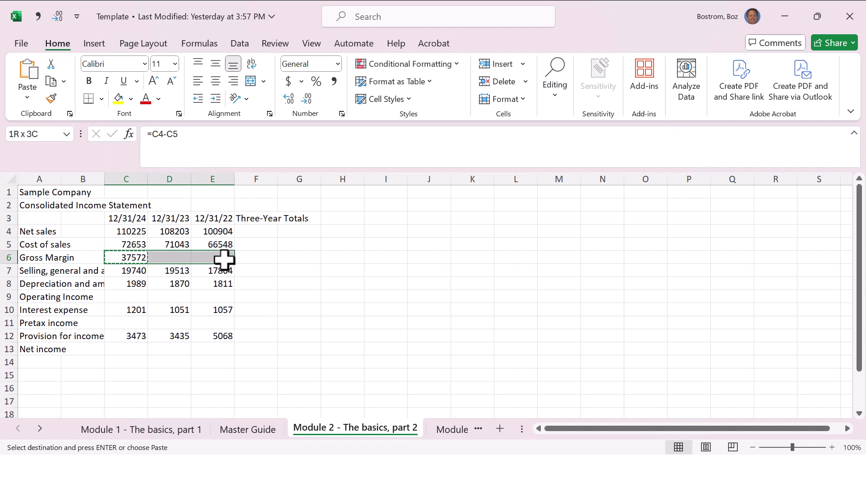
key("ctrl+v")
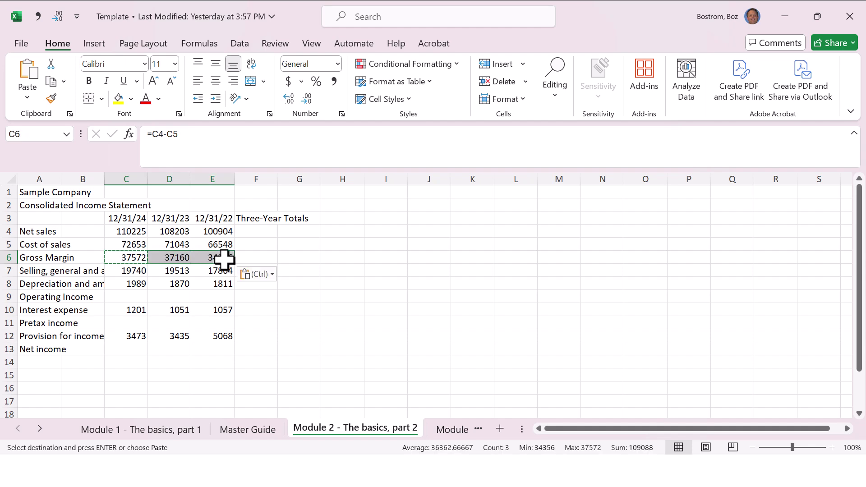
- Delete the pasted gross margin formulas from D6 and E6 and cancel the copy selection
key("shift+Left")
key("Delete")
key("Escape")
key("shift+Right")
key("Delete")
key("shift+Left")
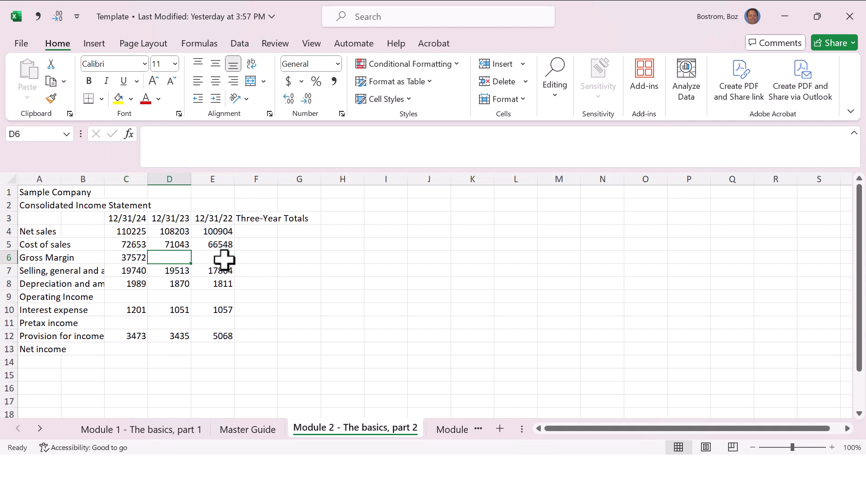
- Fill the gross margin formula right from C6 through E6, and check the formula in D6
key("Left")
key("shift+Right")
key("shift+Right")
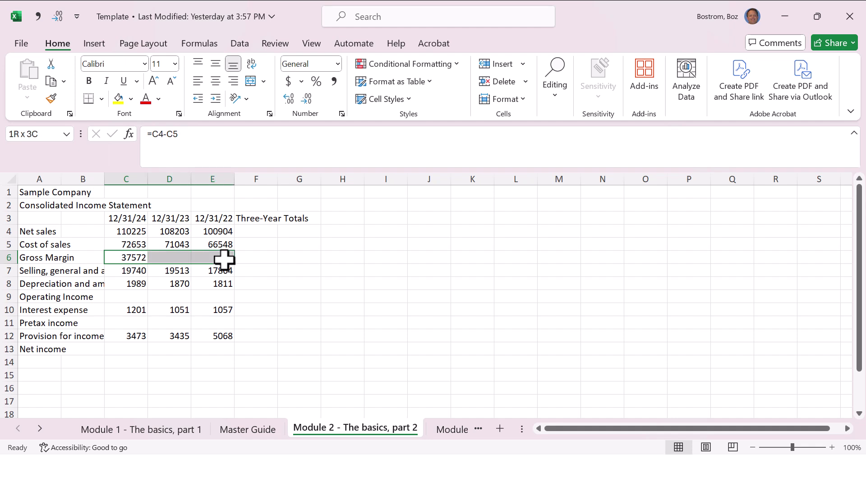
key("ctrl+r")
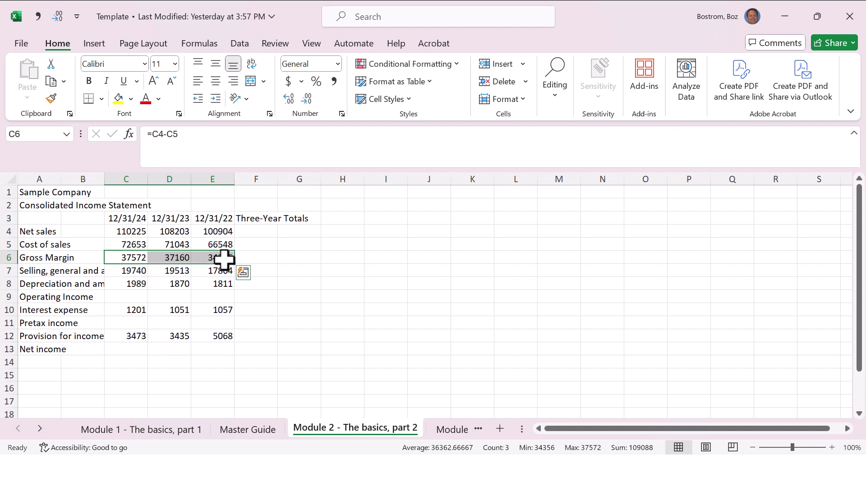
key("Right")
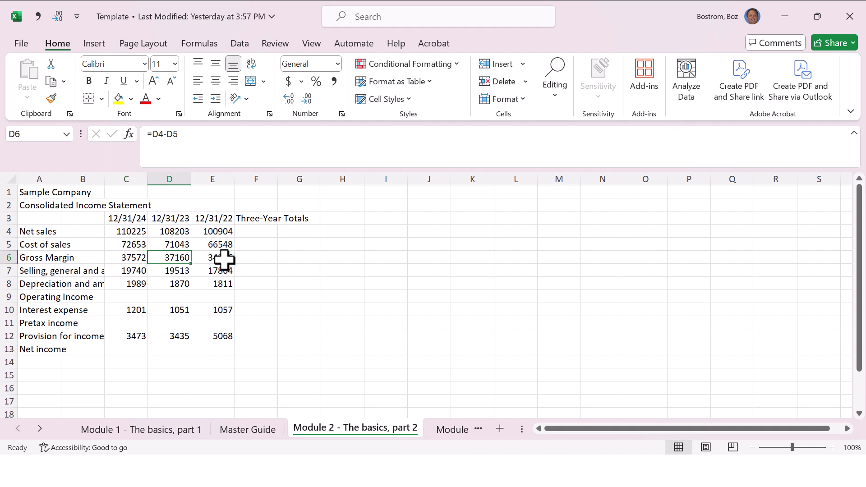
- Clear the filled gross margin formulas from E6 and D6, and return to C6
key("Right")
key("Delete")
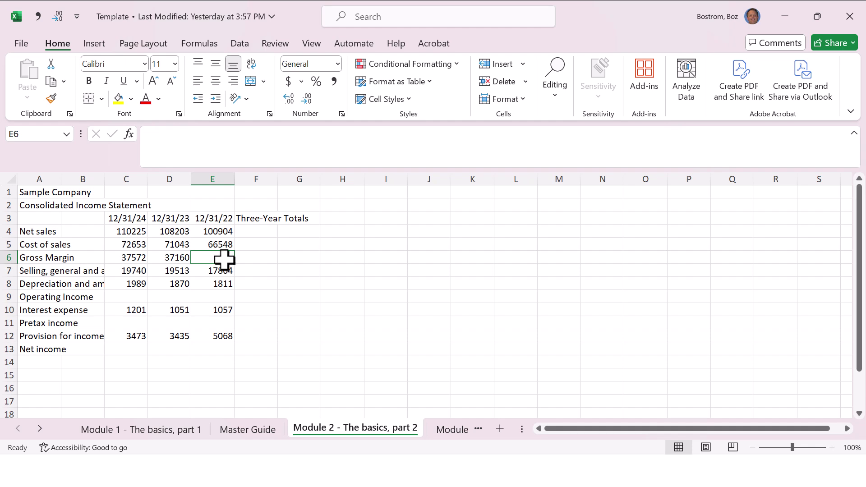
key("Left")
key("Delete")
key("Left")
- Fill the gross margin formula right across C6:E6 again, and check the formula in E6
key("shift+Right")
key("shift+Right")
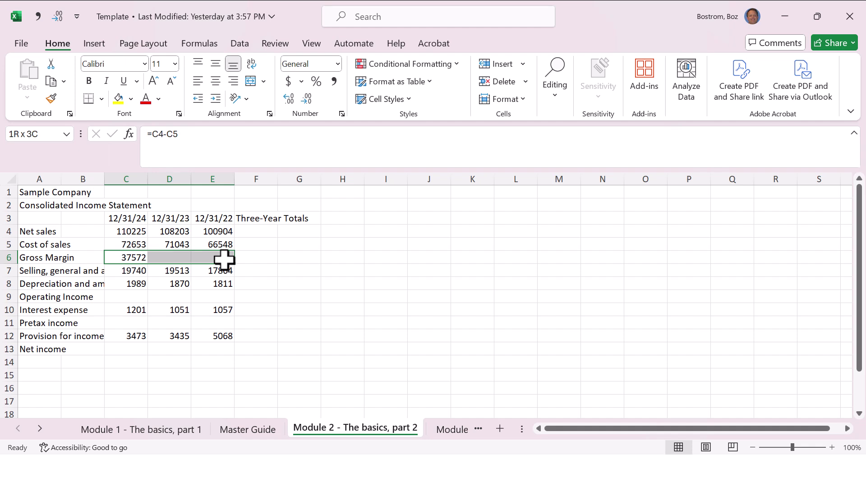
key("Left")
key("Right")
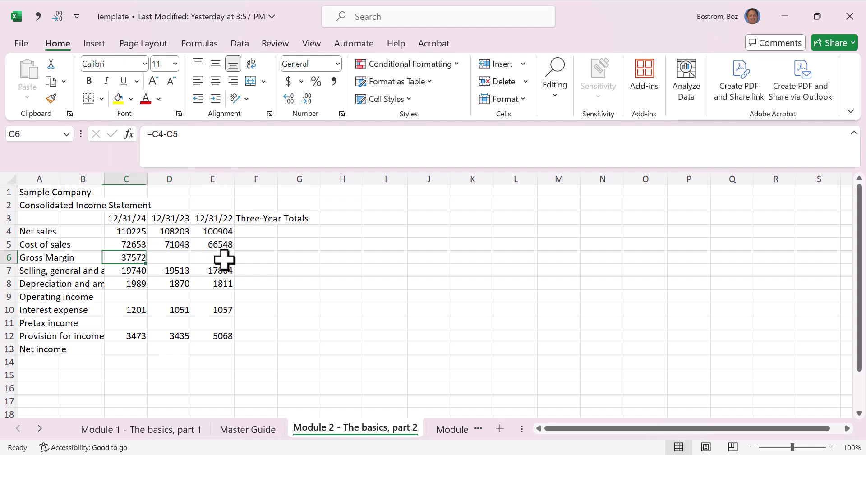
key("shift+Right")
key("shift+Right")
key("ctrl+r")
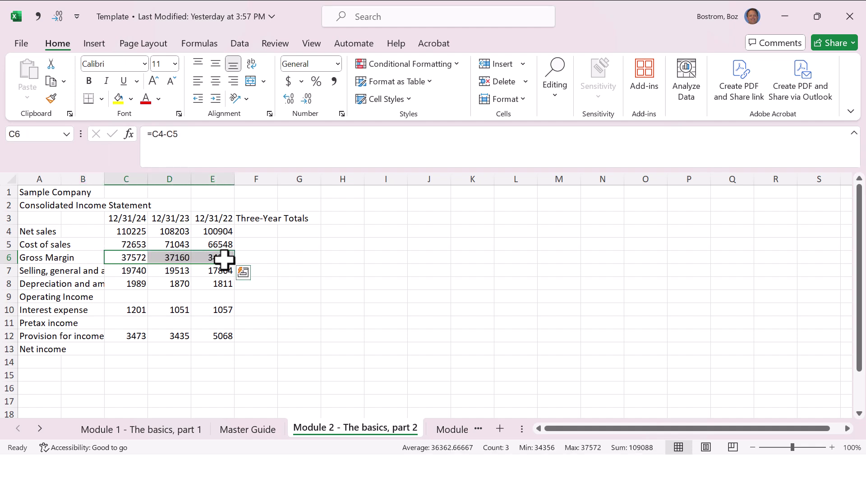
left_click(224, 259)
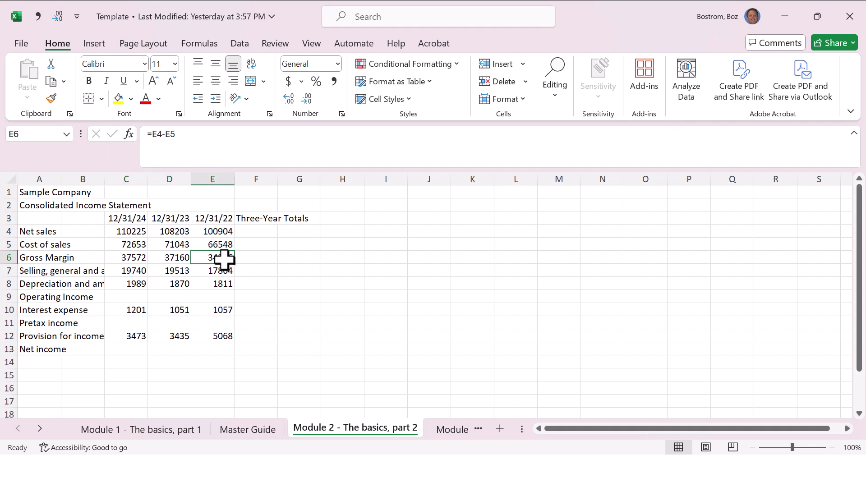
- Delete the gross margin formulas in E6 and D6 again, leaving only the one in C6
key("Delete")
key("Left")
key("Delete")
key("Left")
- Fill the gross margin formula into D6 and E6 one cell at a time, each from its left neighbour
key("Right")
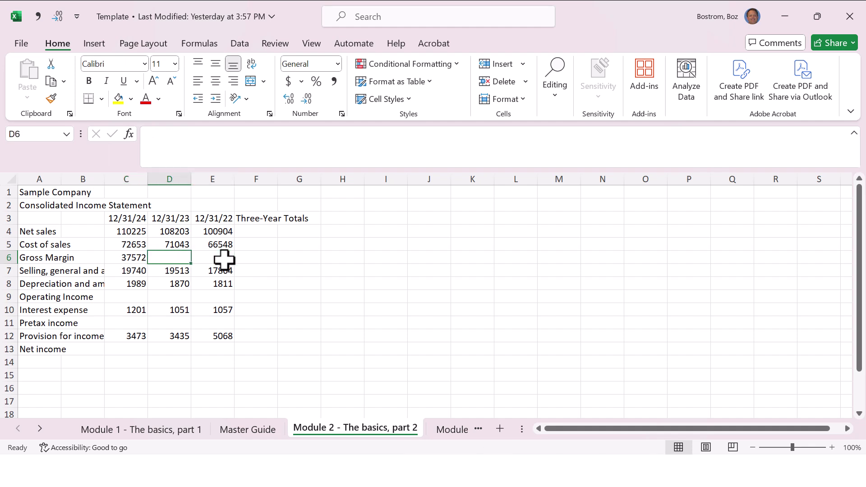
key("ctrl+r")
key("Right")
key("ctrl+r")
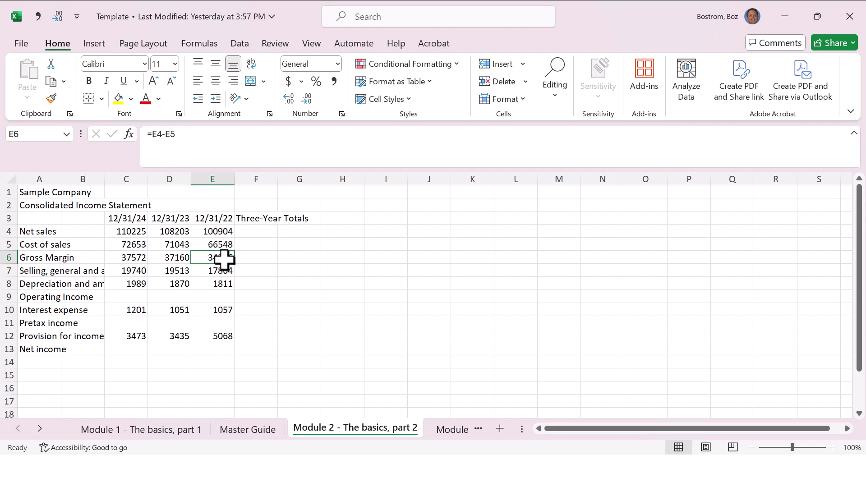
- Clear the individually filled formulas from E6 and D6, and reselect C6
key("Delete")
key("Left")
key("Delete")
key("Left")
- Fill the gross margin formula from C6 into D6 only, clear D6 again, and return to C6
key("shift+Right")
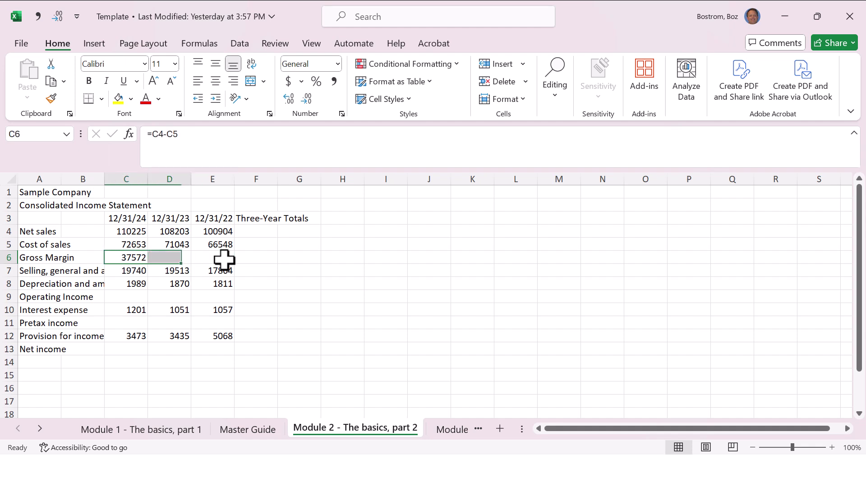
key("ctrl+r")
key("Right")
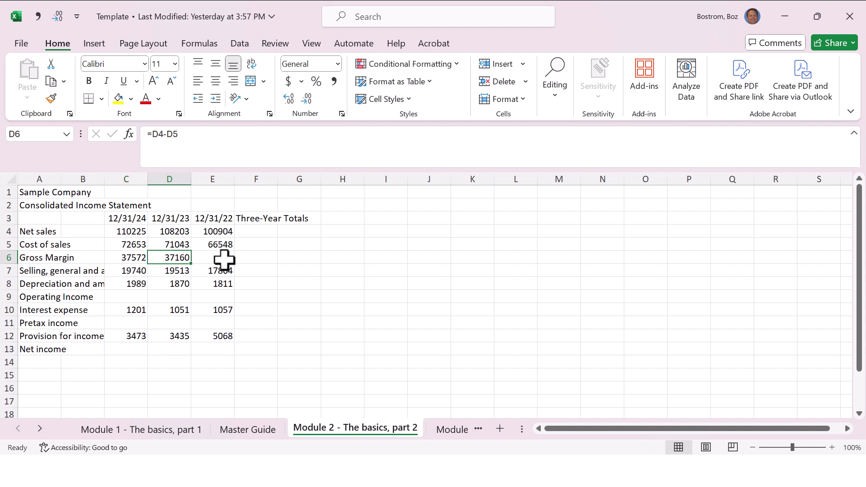
key("Delete")
key("Left")
- Fill the gross margin formula right across C6:E6, delete it from E6 and D6, and return to C6
key("shift+Right")
key("shift+Right")
key("ctrl+r")
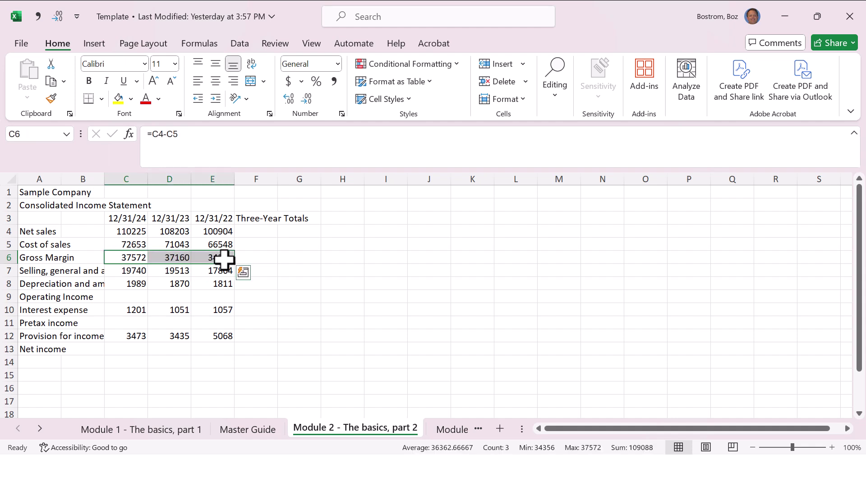
key("Right")
key("Right")
key("Delete")
key("Left")
key("Delete")
key("Left")
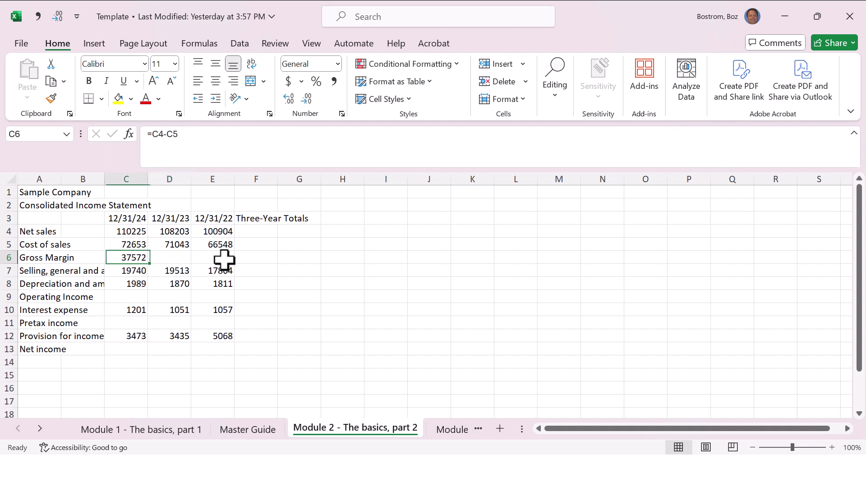
- Fill the gross margin formula right from C6 across D6 and E6, and keep the results
key("Right")
key("shift+Right")
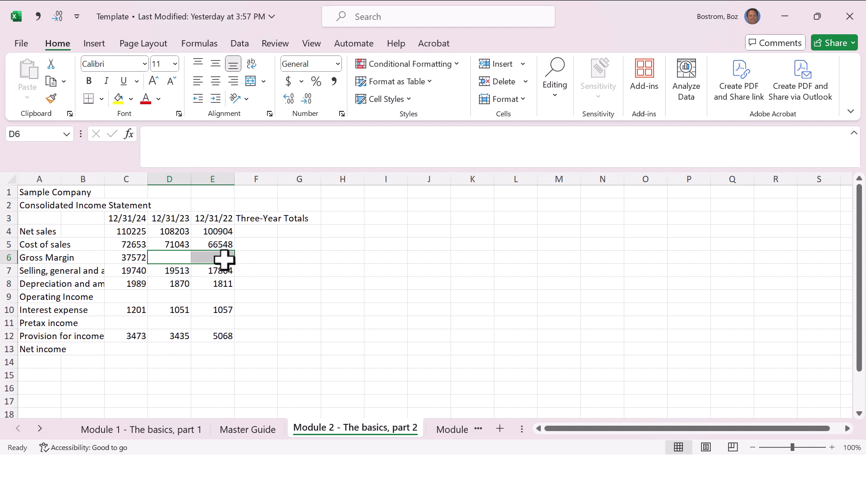
key("Left")
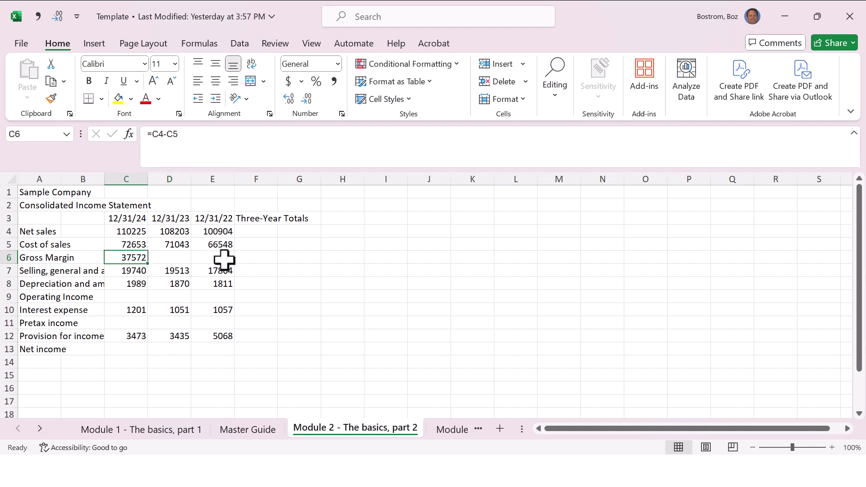
key("shift+Right")
key("shift+Right")
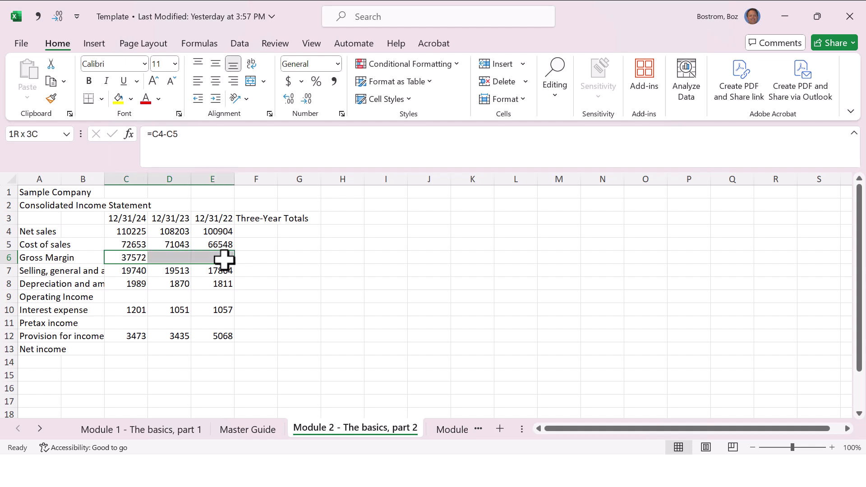
key("ctrl+r")
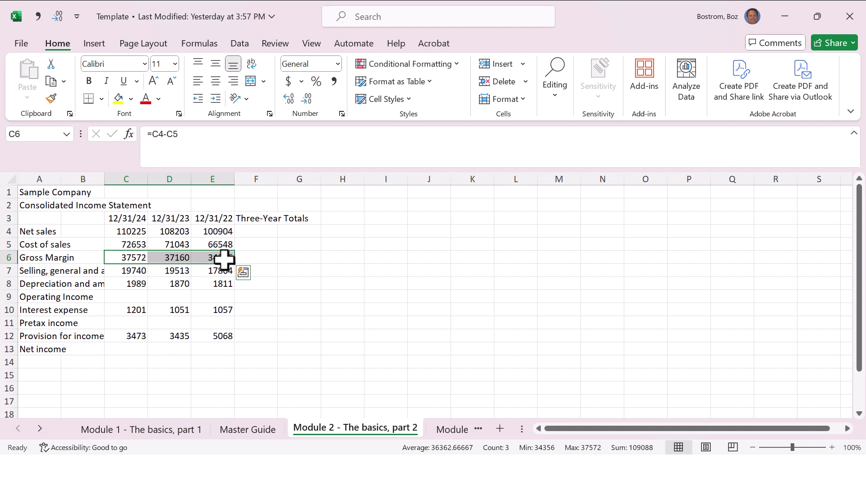
- Enter the operating income formula =C6-C7-C8 in C9
key("Down")
key("Down")
key("Down")
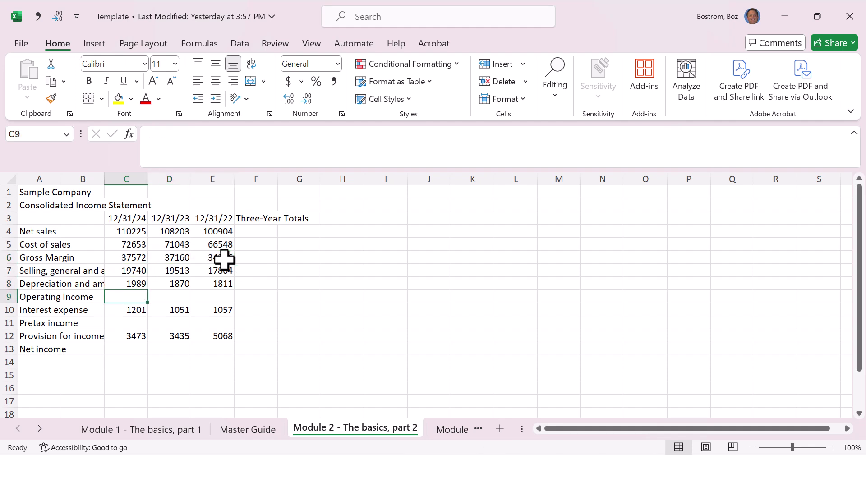
type("=")
key("Up")
key("Up")
key("Up")
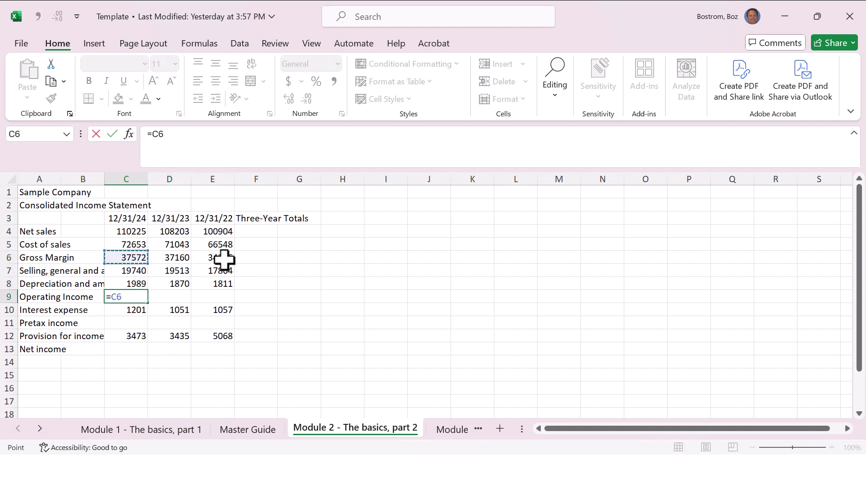
type("-")
key("Up")
key("Up")
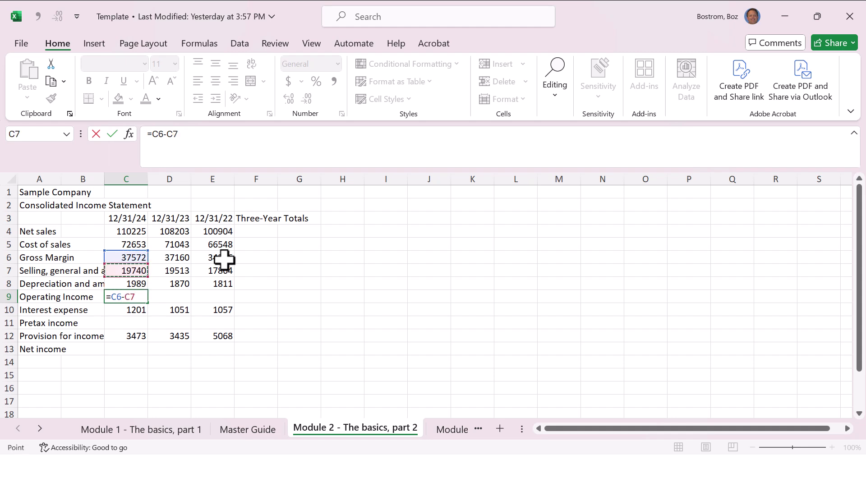
type("-")
key("Up")
key("Return")
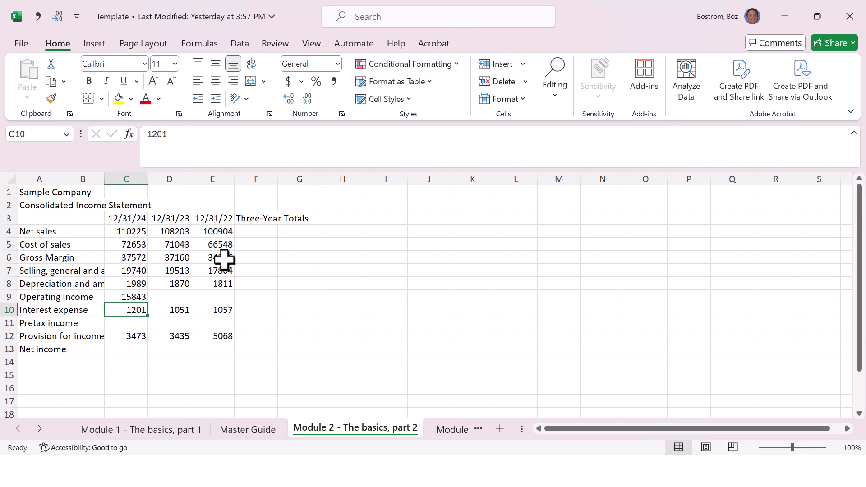
- Fill the operating income formula right across C9:E9, undo the fill, and reselect C9
key("Up")
key("shift+Right")
key("shift+Right")
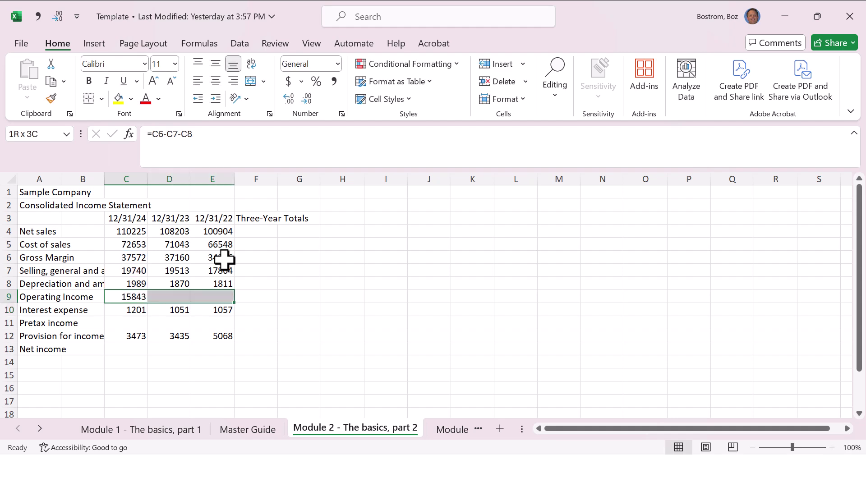
key("ctrl+r")
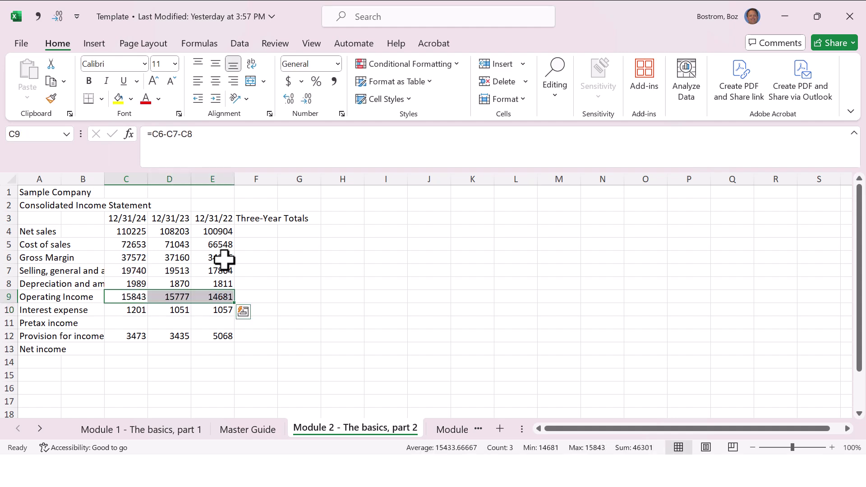
key("ctrl+z")
key("Down")
key("Up")
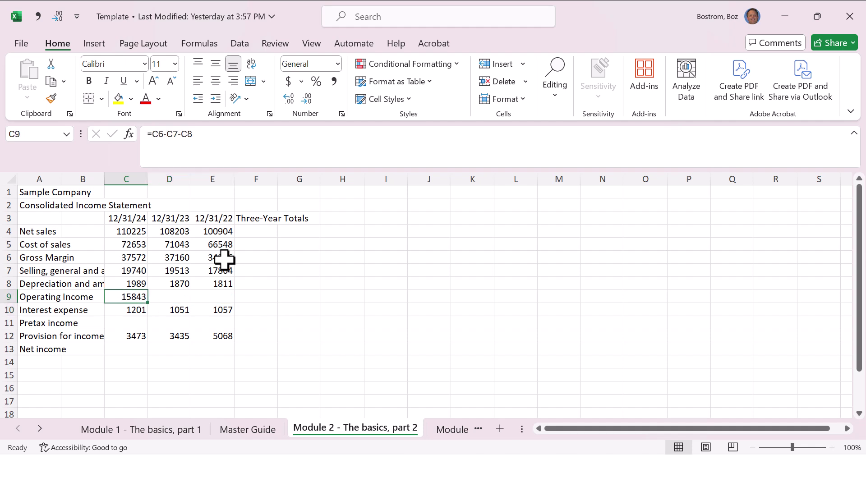
- Fill the operating income formula right from C9 through E9
key("shift+Right")
key("shift+Right")
key("ctrl+r")
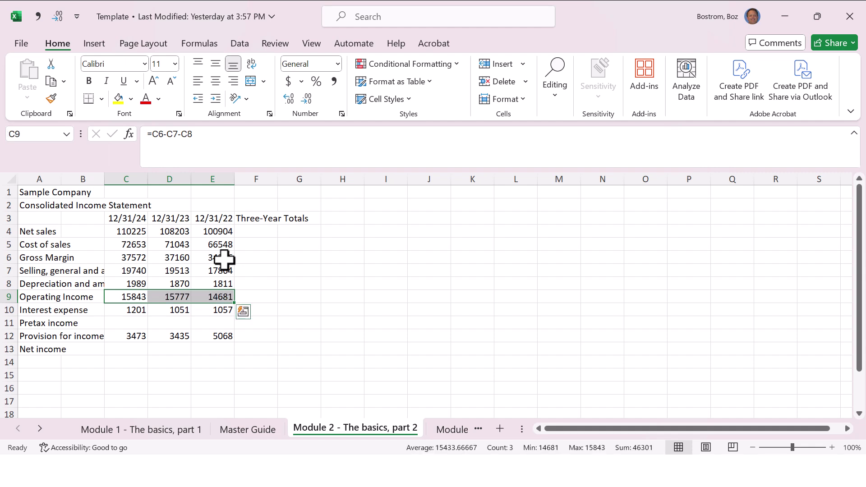
- Enter the pretax income formula =C9-C10 in C11
key("Down")
key("Down")
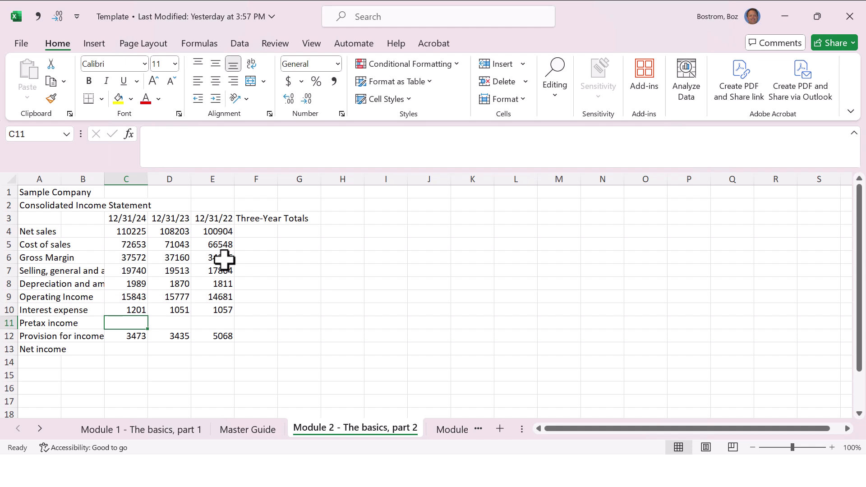
type("=")
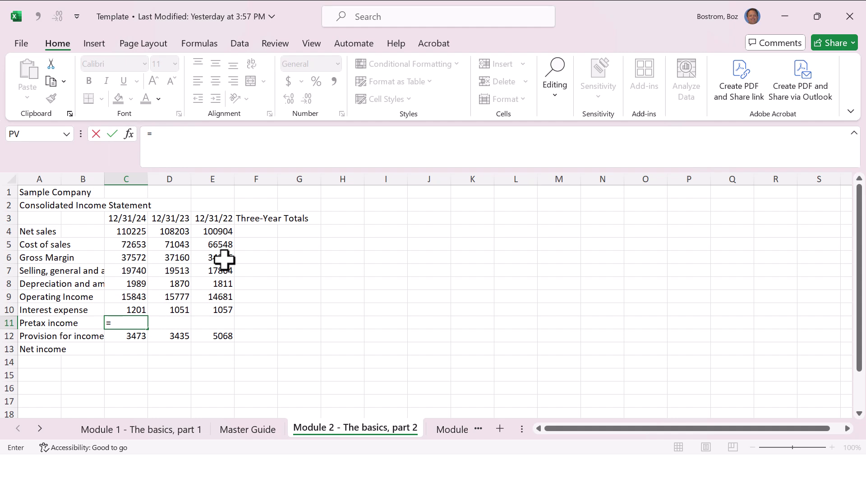
key("Up")
key("Up")
type("-")
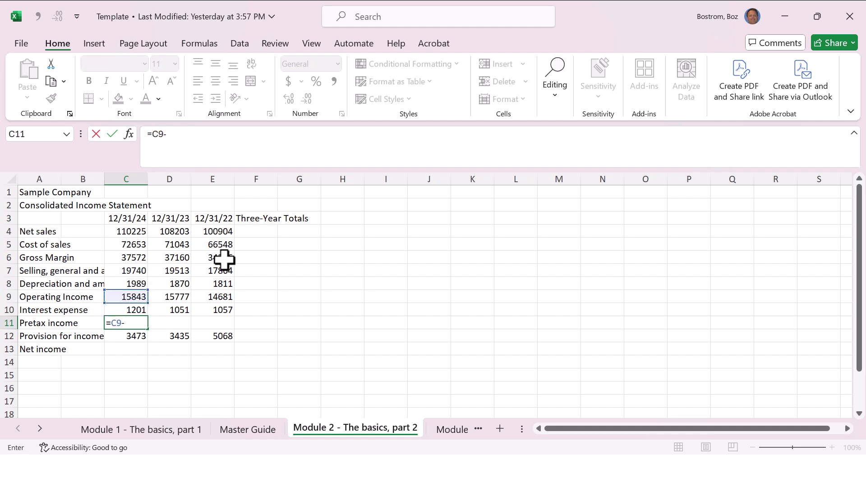
key("Up")
key("Return")
- Fill the pretax income formula right across C11:E11, clear D11:E11, and reselect C11
key("Up")
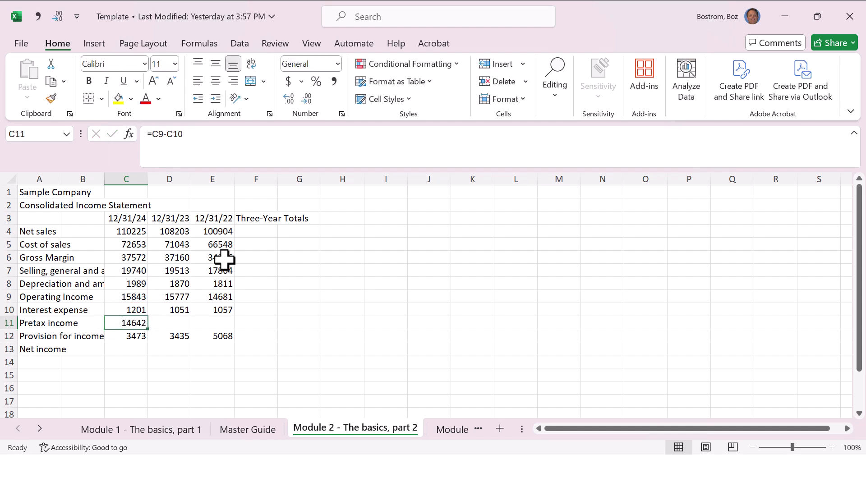
key("shift+Right")
key("shift+Right")
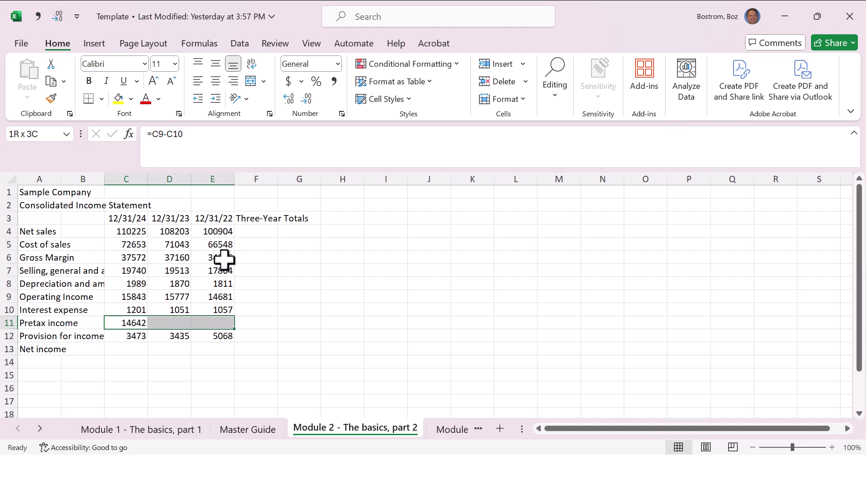
key("ctrl+r")
key("Home")
key("Right")
key("Right")
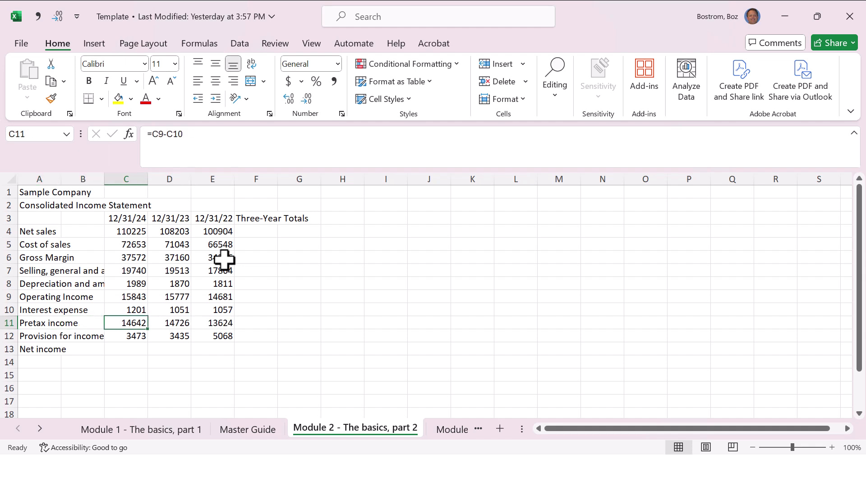
key("Right")
key("Right")
key("Delete")
key("Left")
key("Delete")
key("Left")
- Fill the pretax income formula right from C11 through E11
key("shift+Right")
key("shift+Right")
key("ctrl+r")
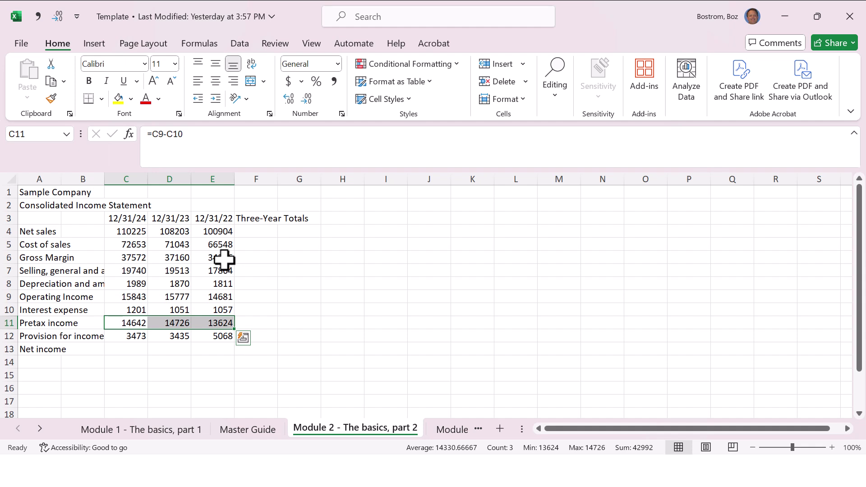
- Paste the pretax income formulas from C11:E11 into the net income row, undo the paste, and reselect C11:E11
key("ctrl+c")
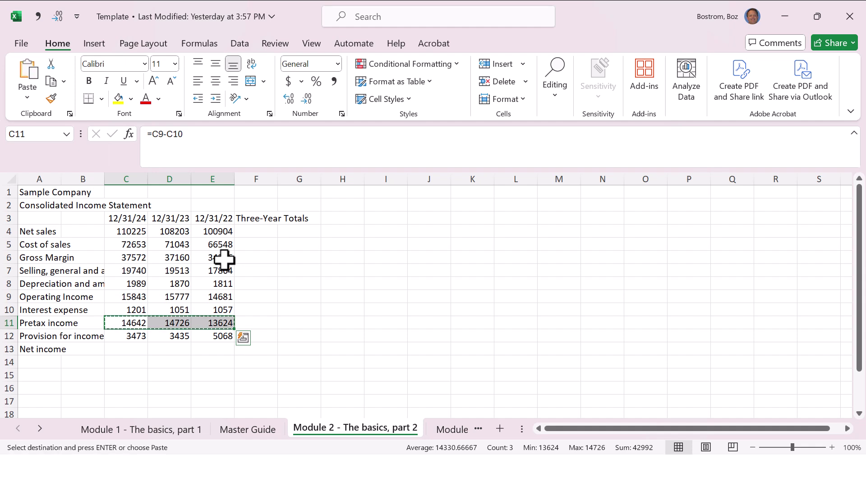
key("Down")
key("Down")
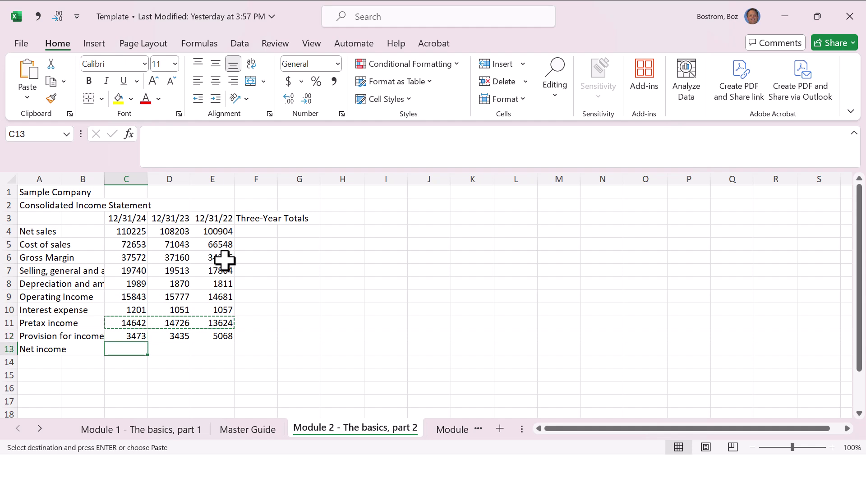
key("ctrl+v")
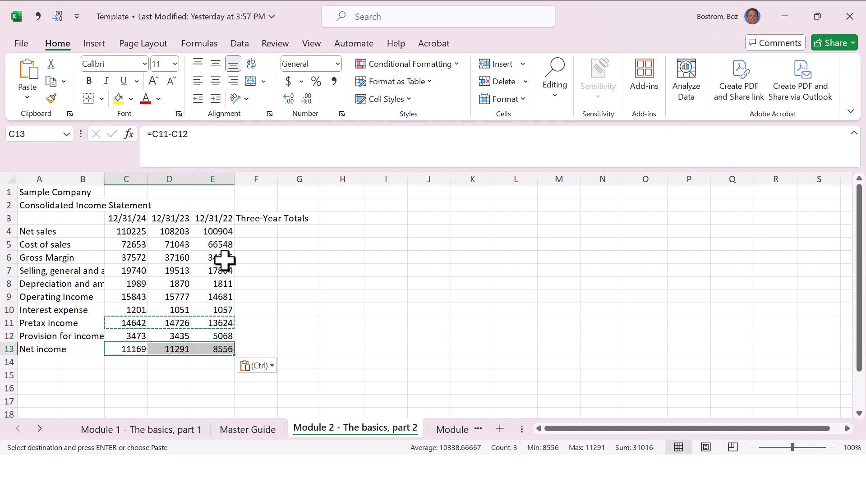
key("ctrl+z")
key("Up")
key("Up")
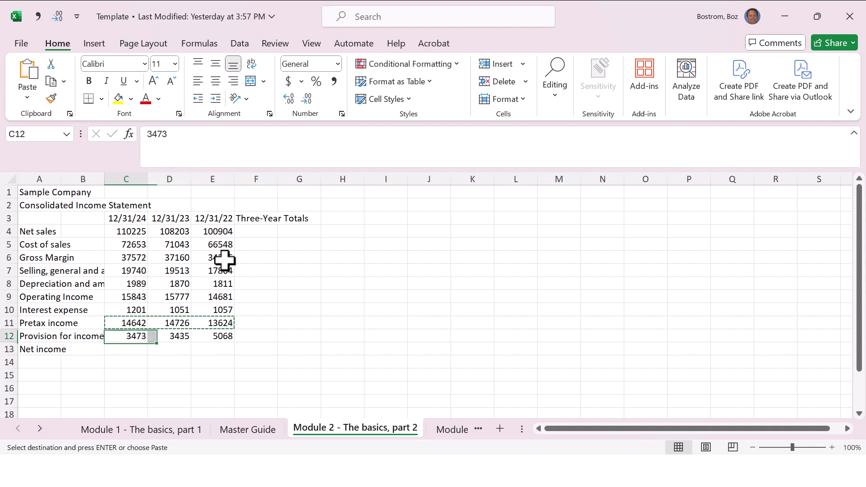
key("shift+Right")
key("shift+Right")
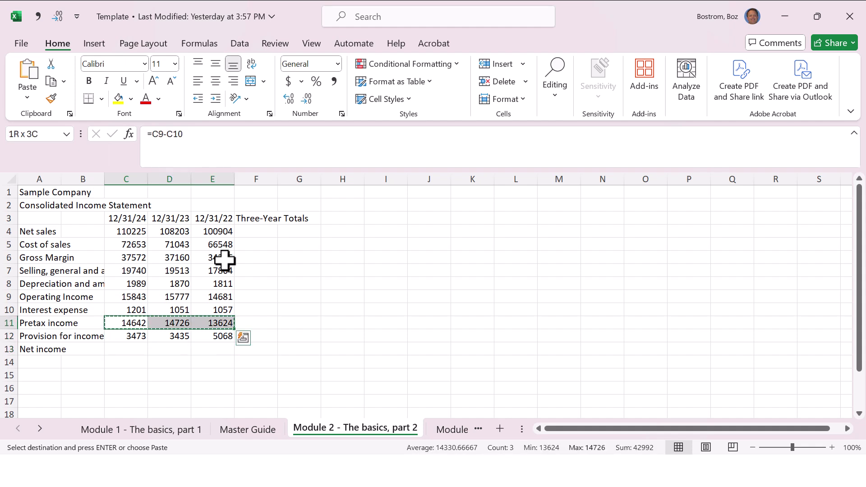
- Copy the pretax income formulas in C11:E11 and paste them into C13:E13 to calculate net income
key("Down")
key("Down")
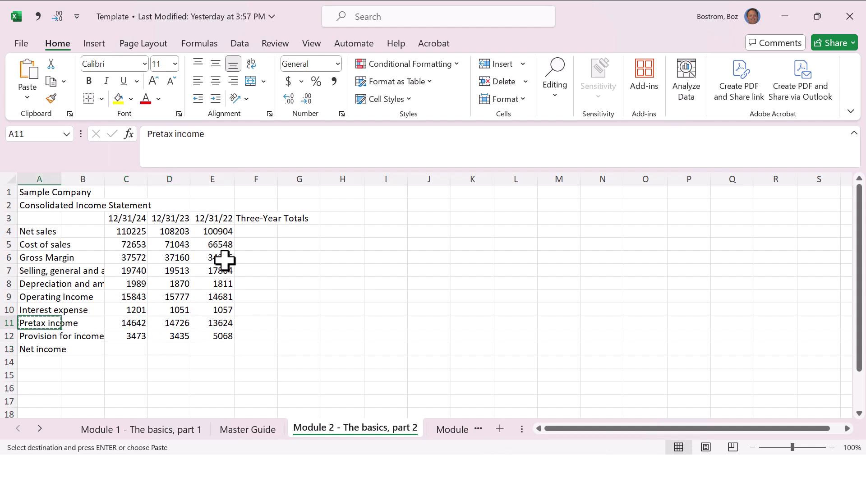
key("Down")
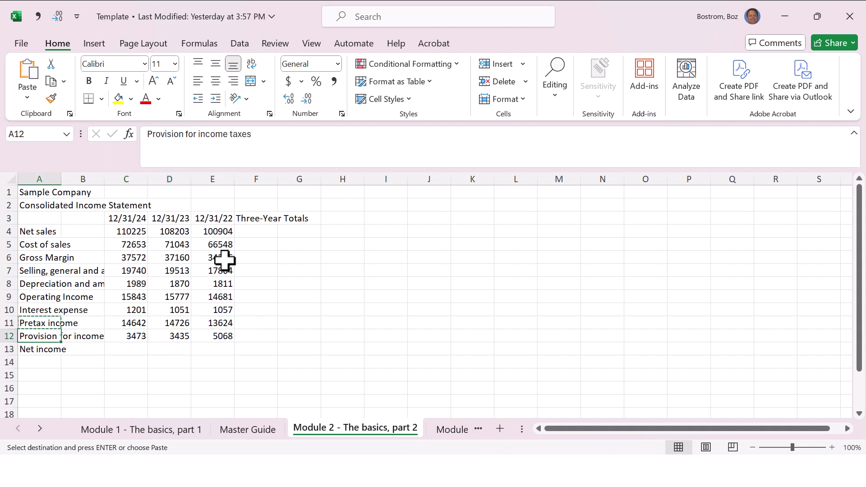
key("Right")
key("Right")
key("Up")
key("shift+Right")
key("shift+Right")
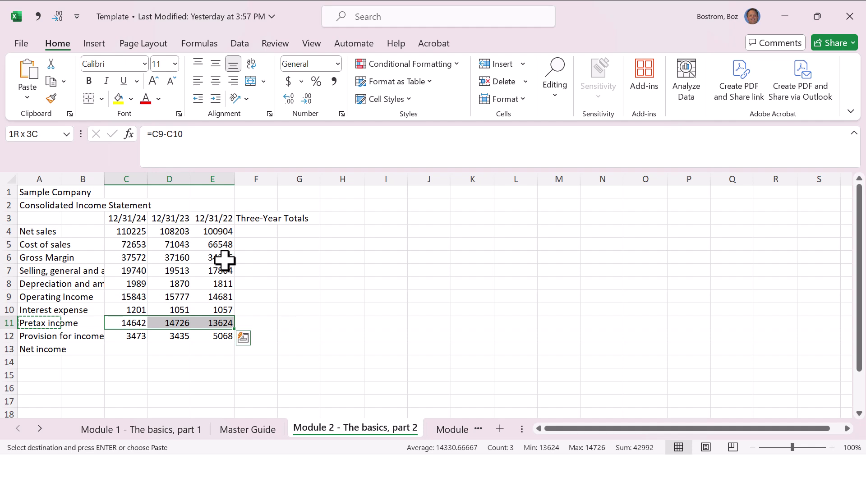
key("ctrl+c")
key("Down")
key("Down")
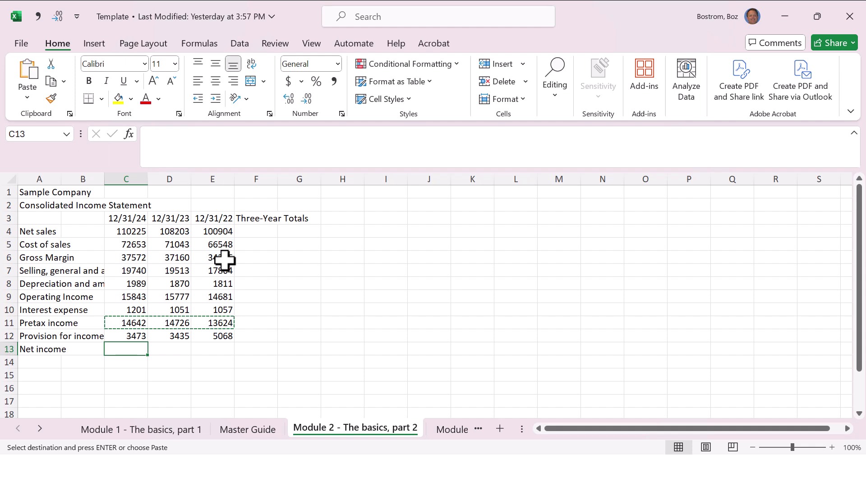
key("Return")
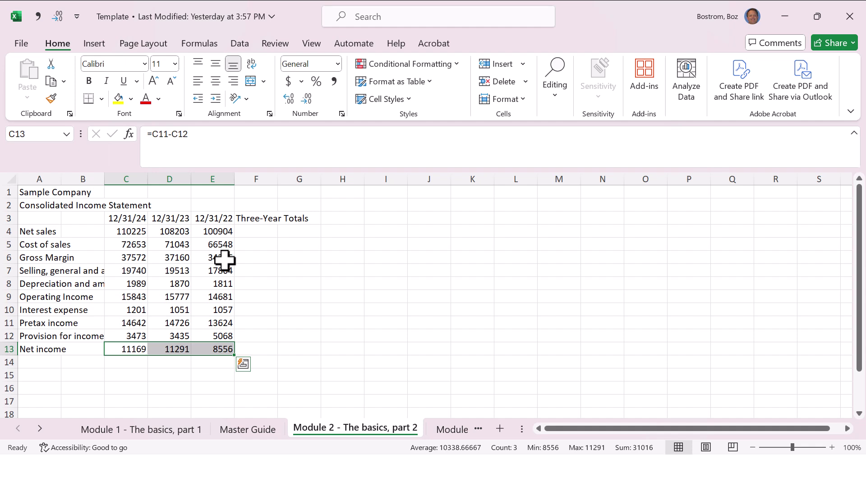
- Repeat the copy of C11:E11 and paste it over the net income cells starting at C13
key("Up")
key("Up")
key("shift+Right")
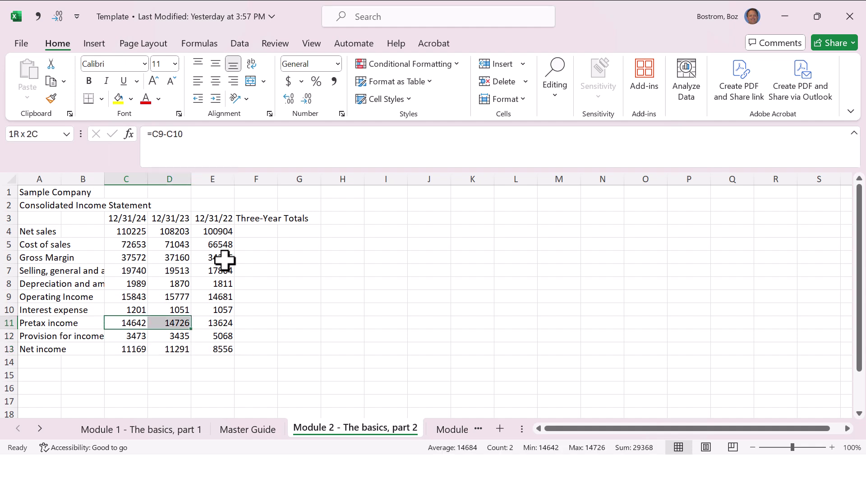
key("shift+Right")
key("ctrl+c")
key("Down")
key("Down")
key("Return")
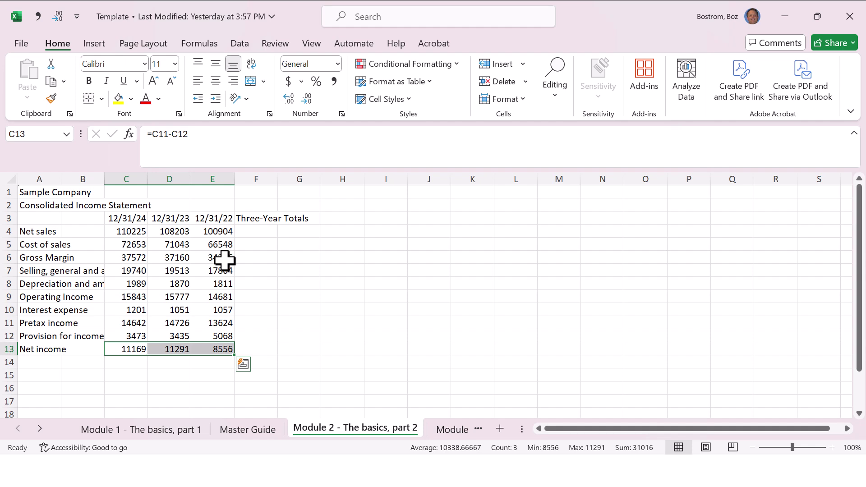
- Enter the three-year net sales total =SUM(C4:E4) in F4 using AutoSum and reselect the cell
key("Right")
key("Right")
key("Right")
key("Up")
key("Up")
key("Up")
key("Up")
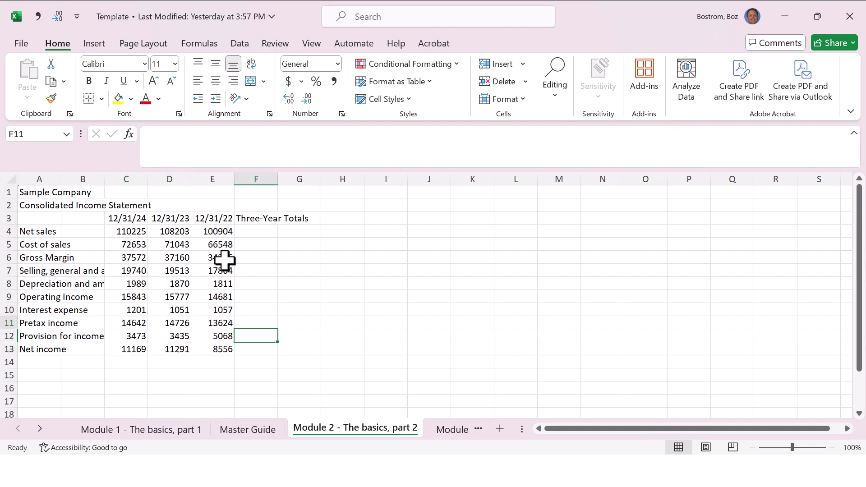
key("Up")
key("Up")
key("Up")
key("Up")
key("Up")
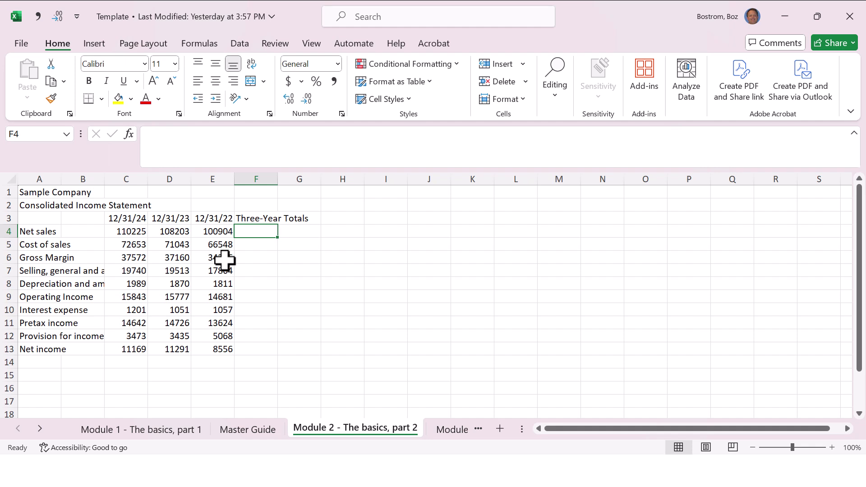
key("alt+equal")
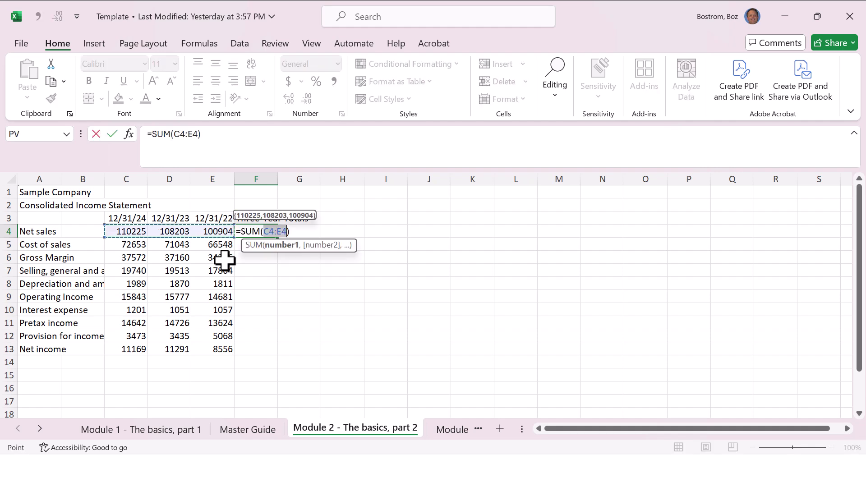
key("Return")
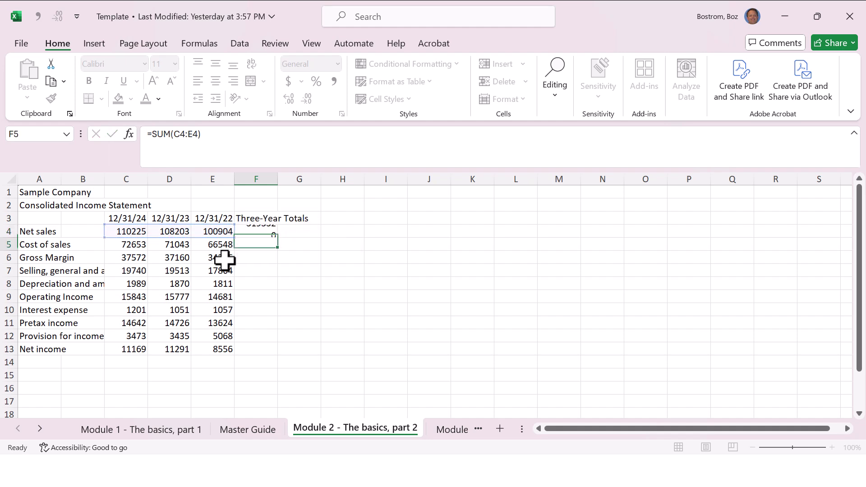
key("Up")
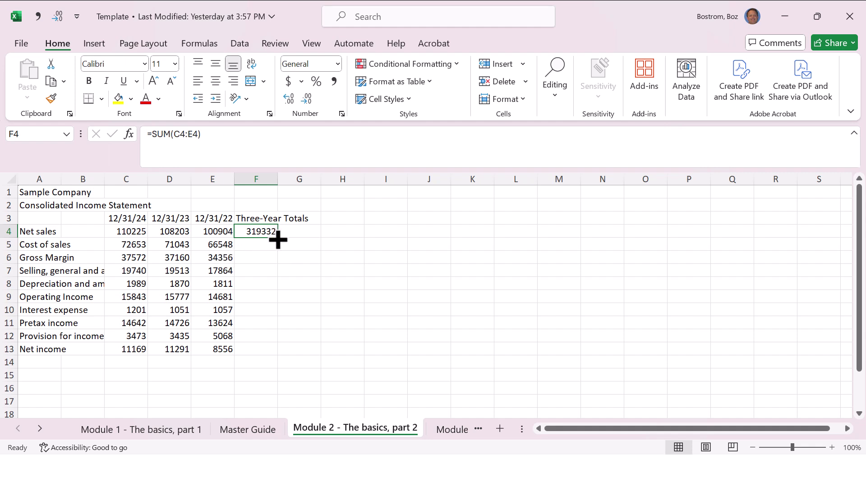
- Try filling the three-year total from F4 down through F13 twice, checking the formula in F13, and undo each fill
double_click(277, 238)
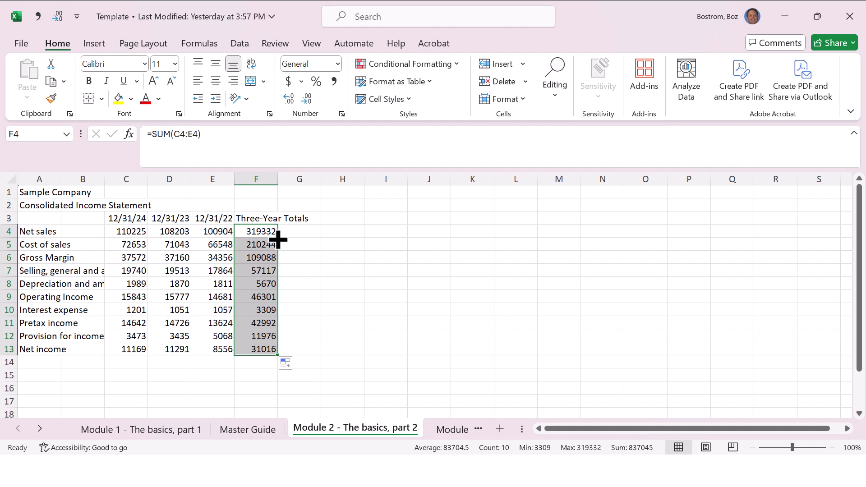
key("ctrl+z")
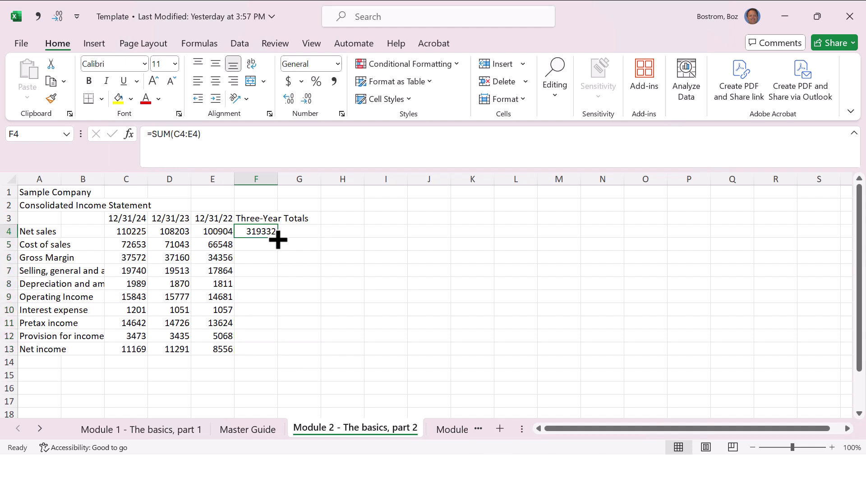
double_click(278, 239)
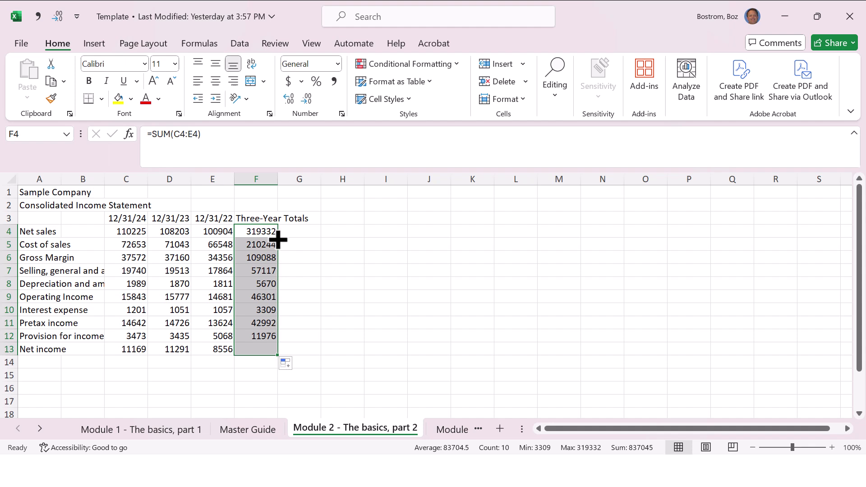
left_click(265, 349)
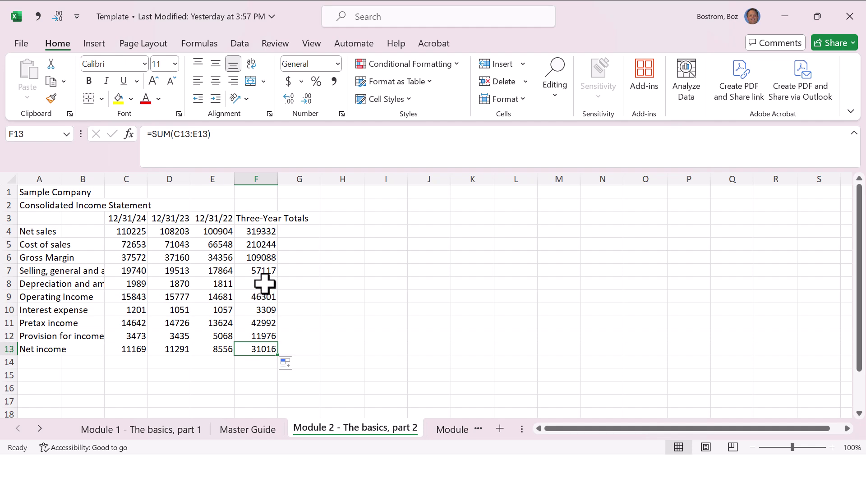
key("ctrl+z")
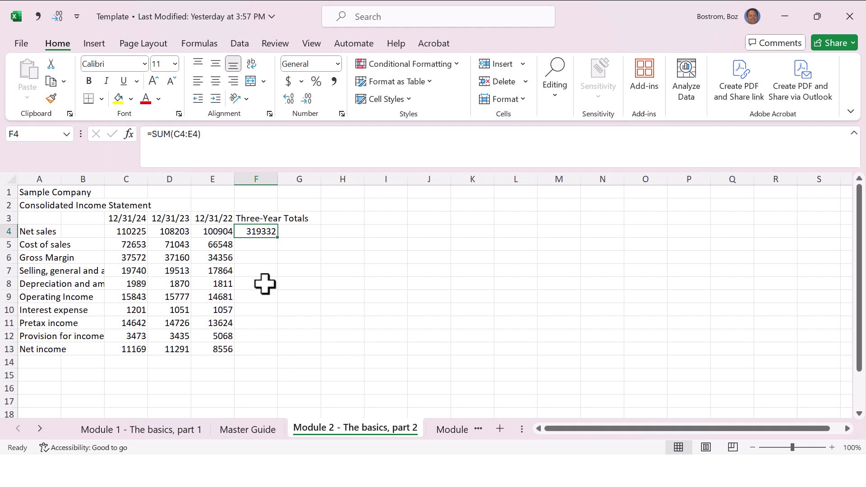
- Fill the total in F4 down through F13, clear F5:F13, and reselect F4
double_click(278, 238)
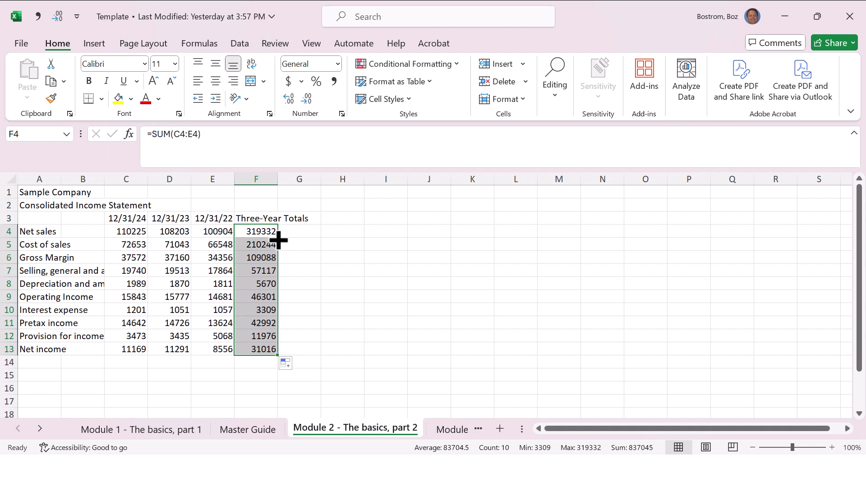
key("Down")
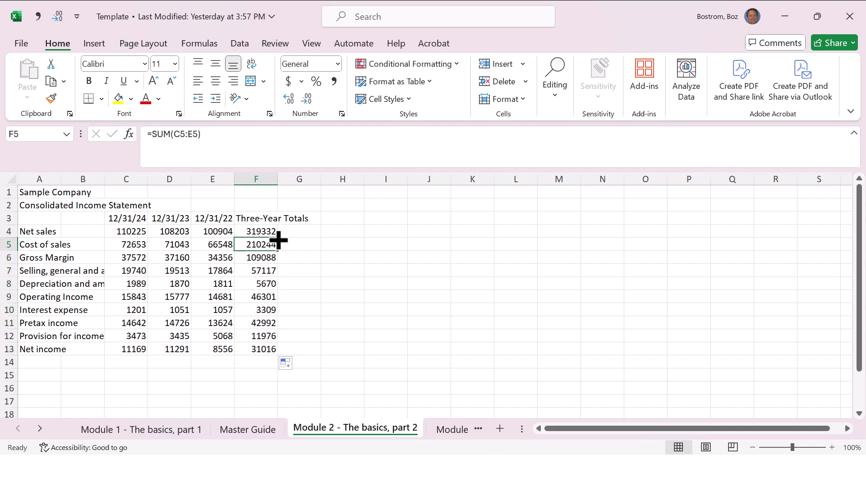
key("ctrl+shift+Down")
key("Delete")
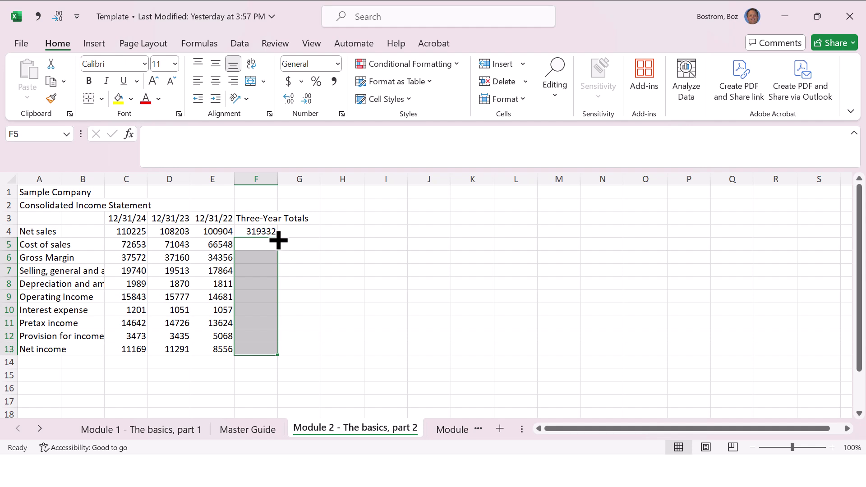
key("Up")
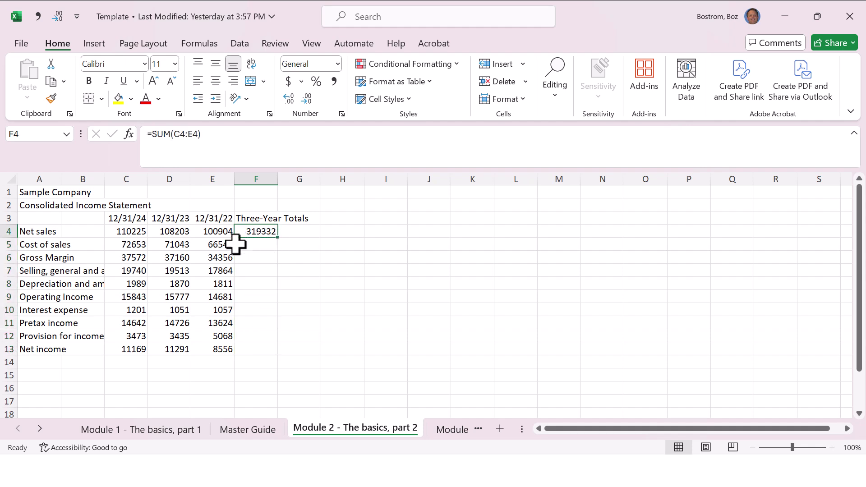
- Inspect the gross margin formula in C6 and the three-year total formula in F4
left_click(134, 256)
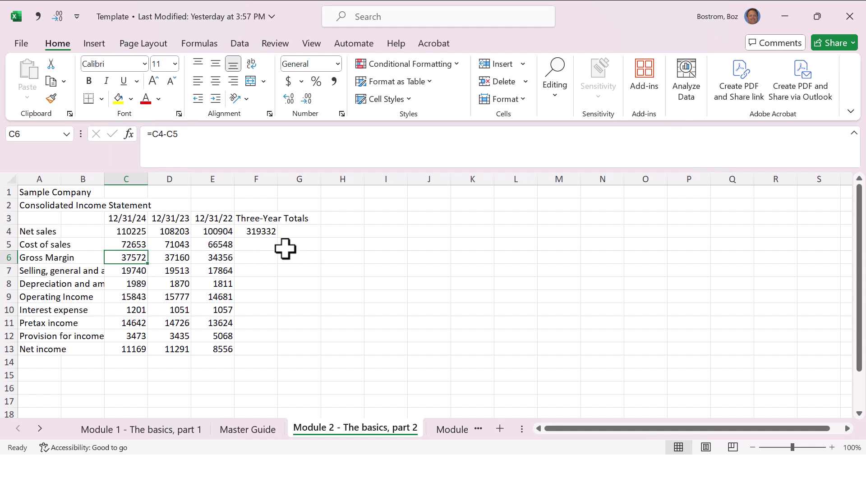
left_click(262, 229)
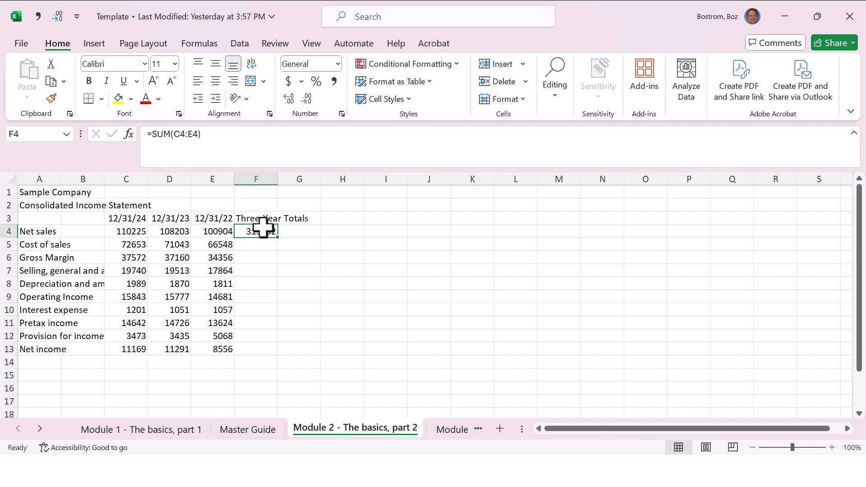
double_click(263, 228)
key("Return")
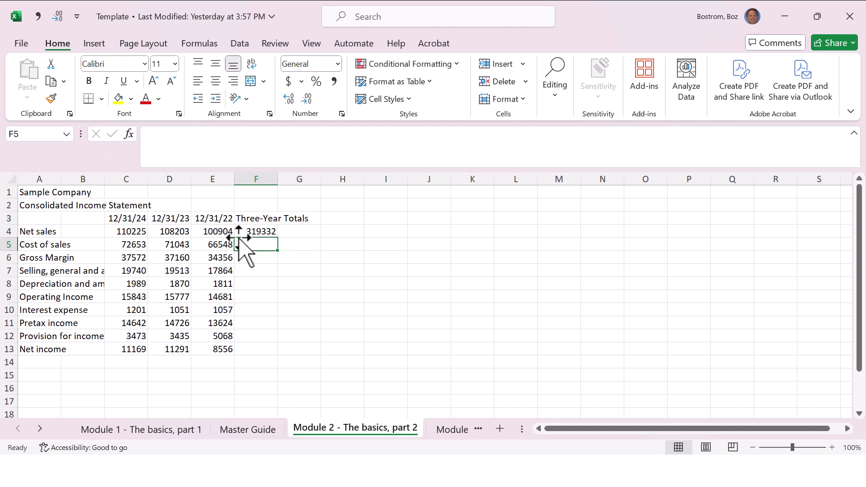
- Clear the contents of A6:G14, from the Gross Margin row down past Net income
left_click_drag(45, 257, 290, 367)
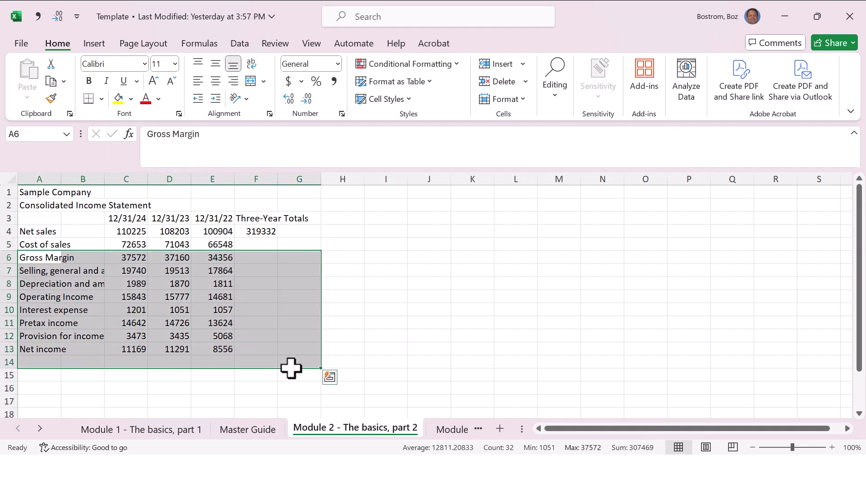
key("Delete")
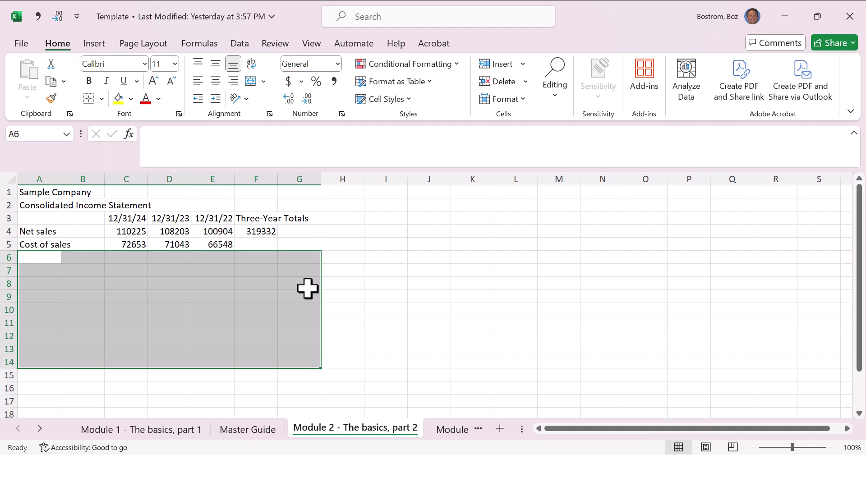
- Check the three-year total formula in F4, try extending it into F5 with AutoFill, and undo the fill
left_click(256, 230)
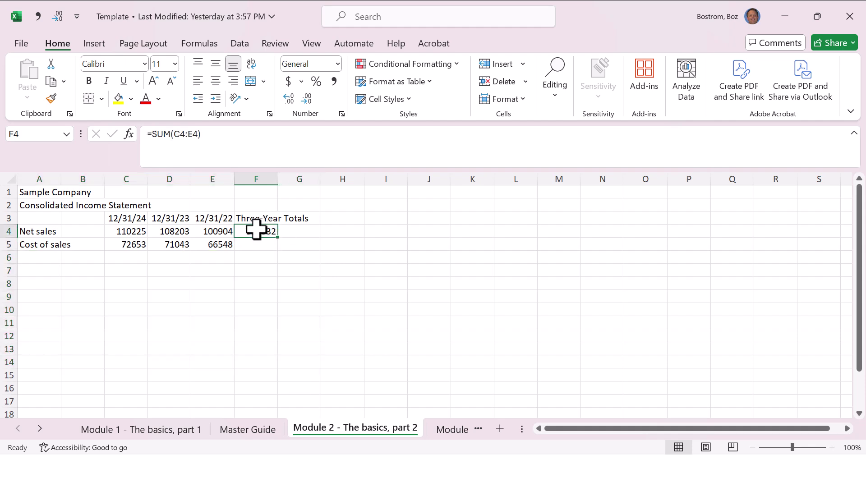
double_click(256, 230)
key("Return")
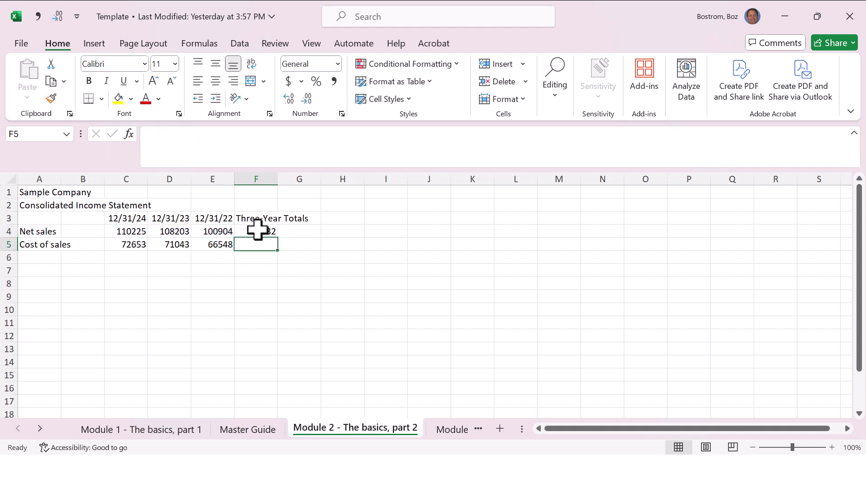
left_click(256, 230)
left_click_drag(277, 238, 280, 242)
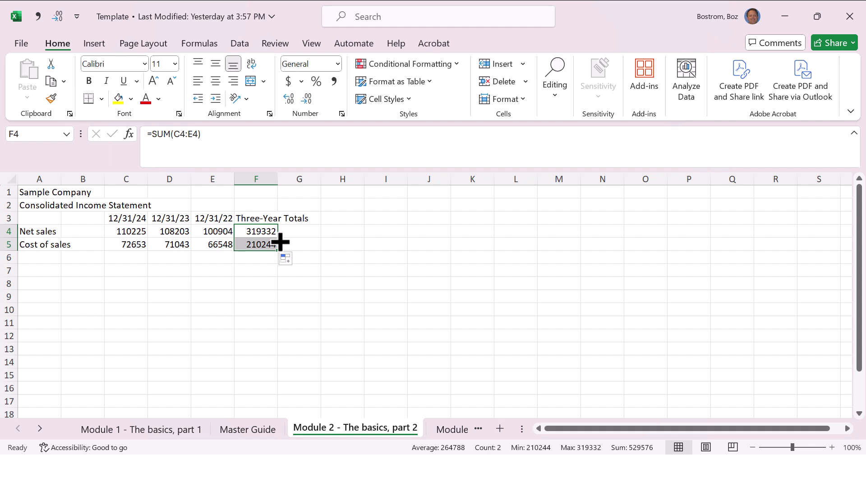
key("ctrl+z")
key("Up")
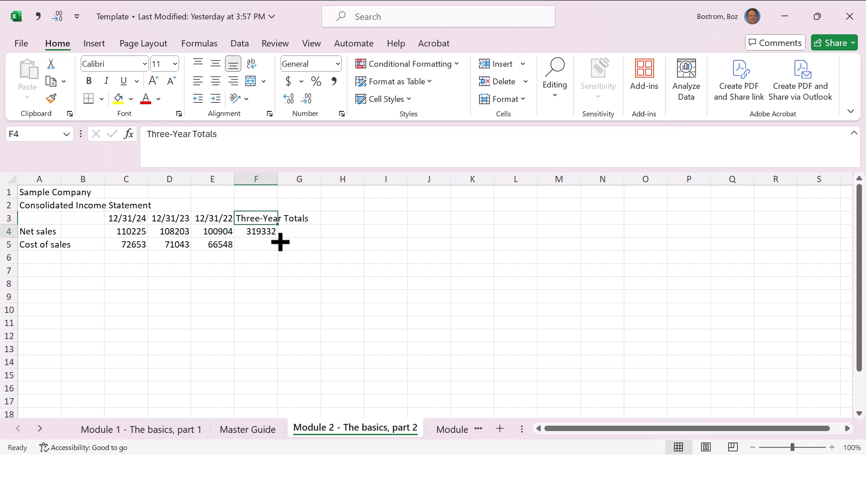
- Try filling the Net sales total formula down into F5 with Fill Down, and clear F5
key("Down")
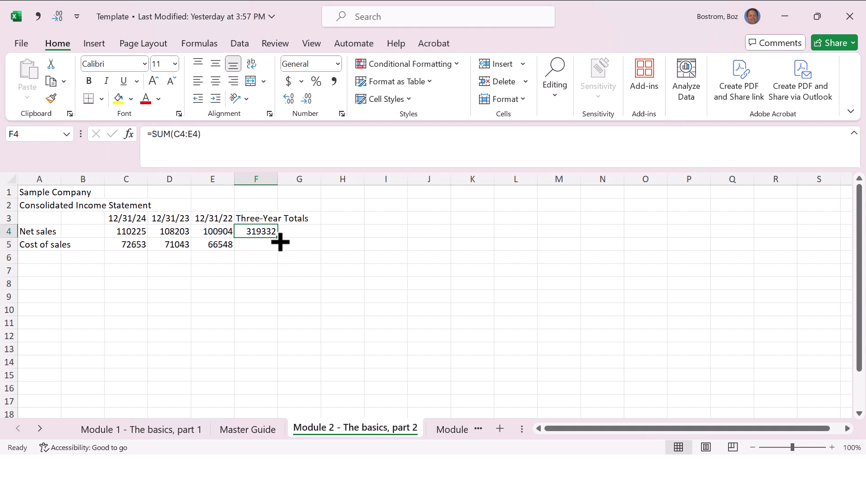
key("F2")
key("Return")
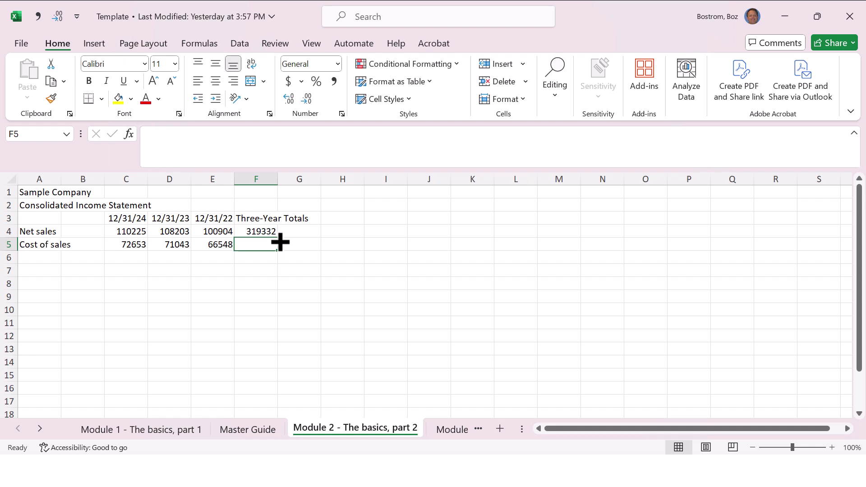
key("ctrl+d")
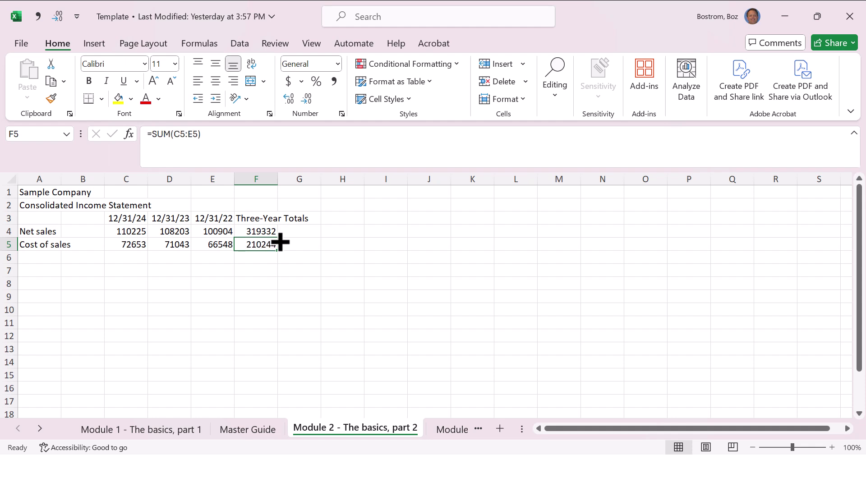
key("Delete")
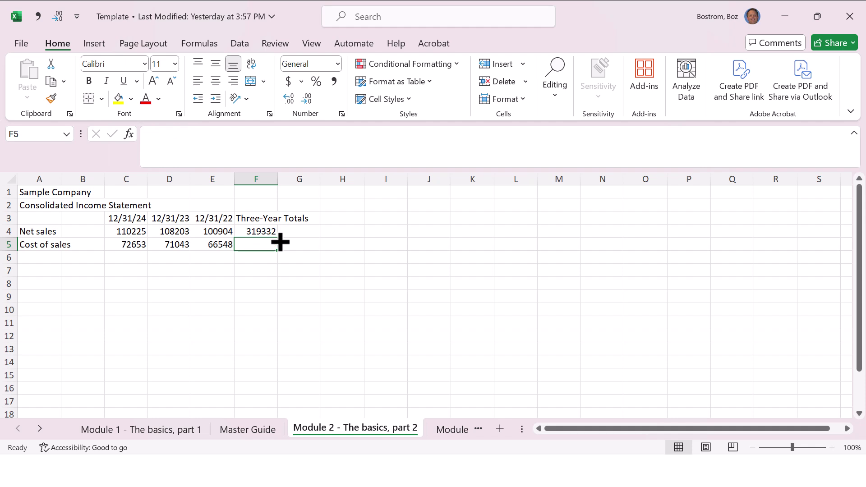
- Check the formula in F4, try copying and pasting it over F4:F5, and clear F5
left_click(269, 231)
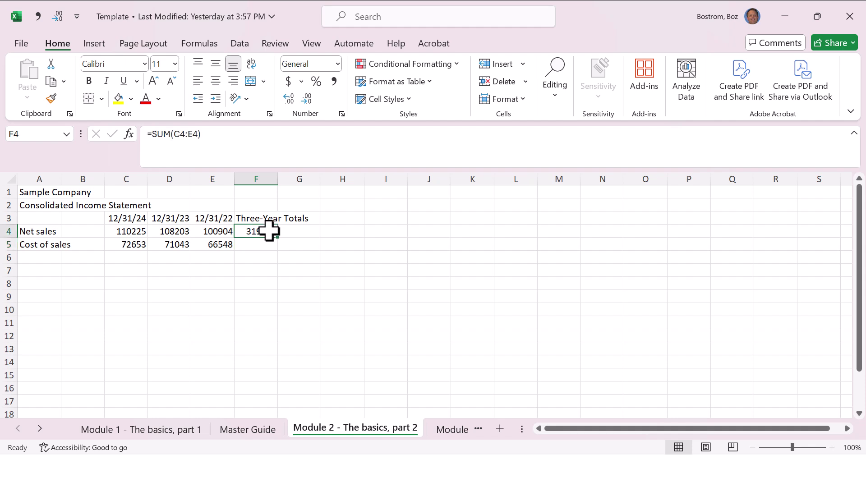
double_click(269, 231)
key("Return")
left_click(270, 231)
key("ctrl+c")
key("shift+Down")
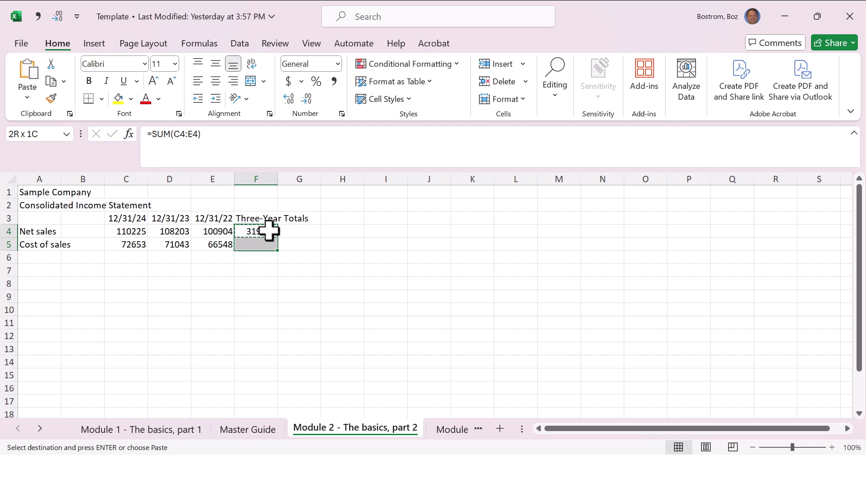
key("ctrl+v")
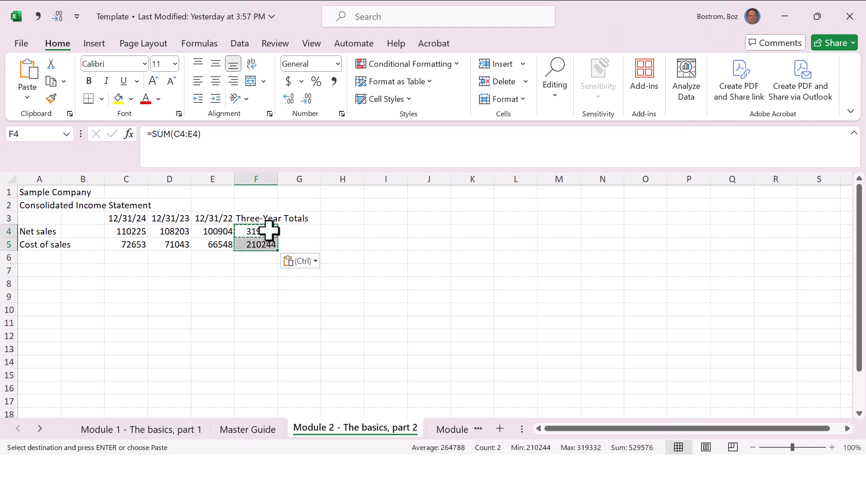
key("Down")
key("Delete")
key("Up")
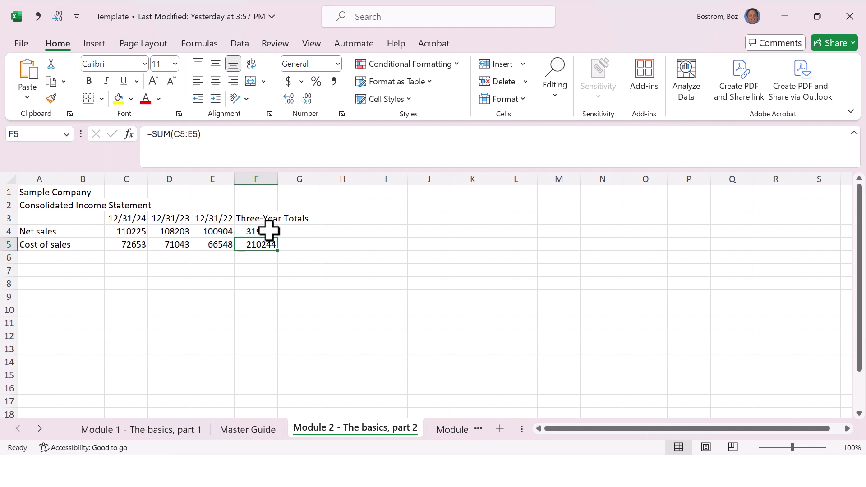
- Fill F5 from the formula above it with Fill Down again, clear F5, and return to F4
key("F2")
key("Return")
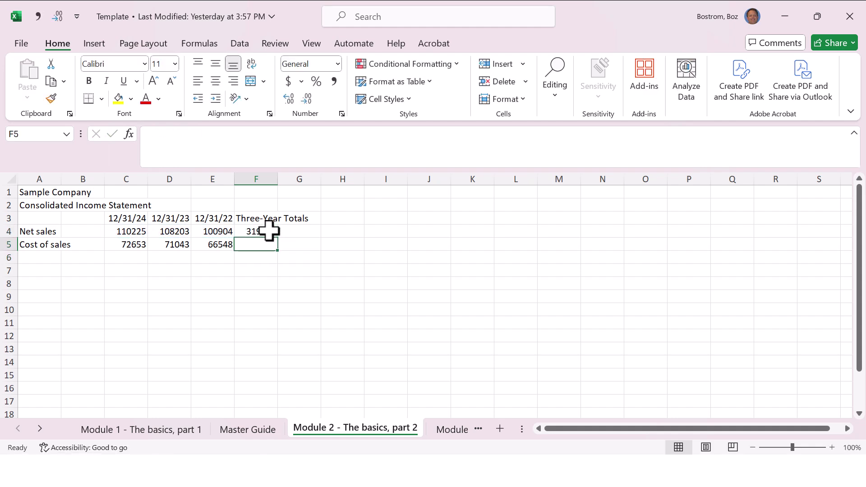
key("ctrl+d")
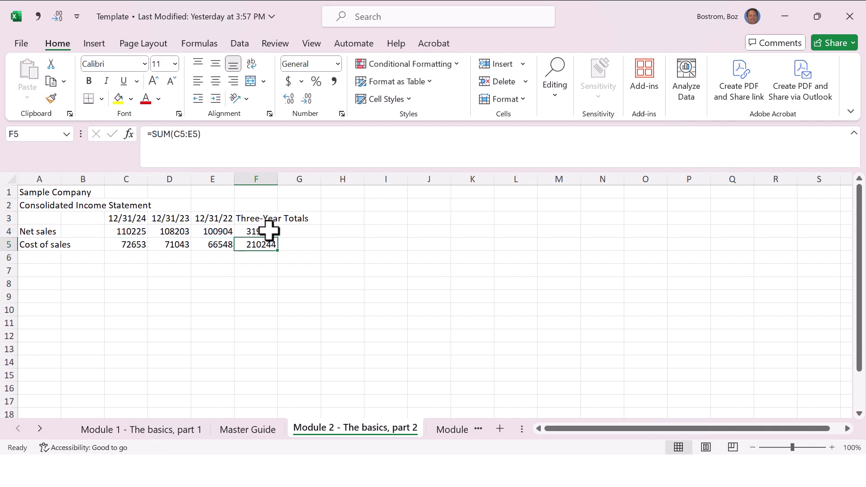
key("Down")
key("Up")
key("Delete")
key("Up")
- Restore the cleared income statement rows from Gross Margin through Net income, and cancel the pending copy of F4
key("ctrl+c")
key("shift+Down")
key("shift+Up")
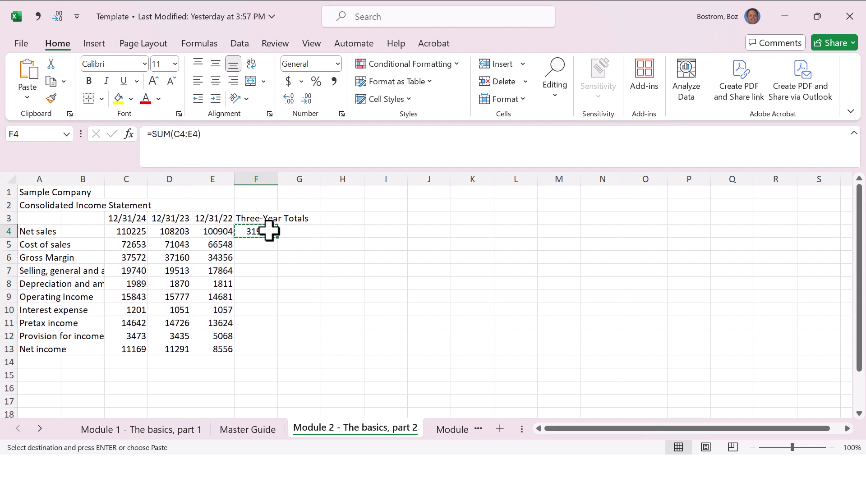
key("Down")
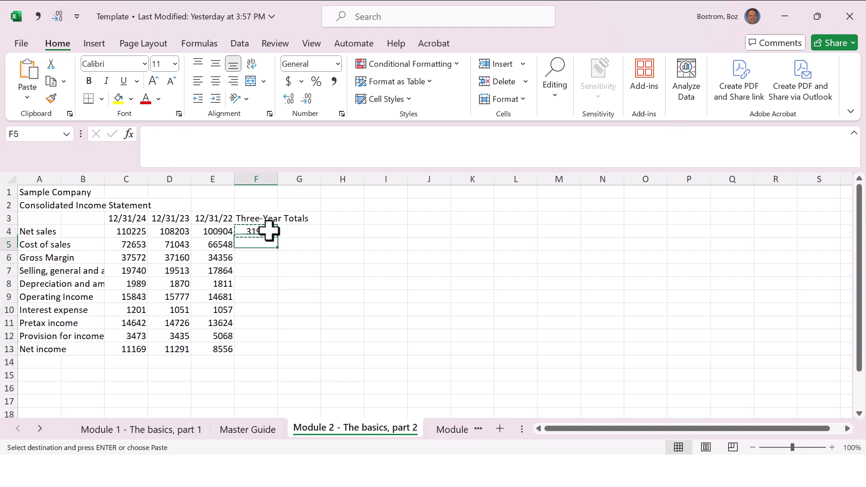
key("Up")
key("Escape")
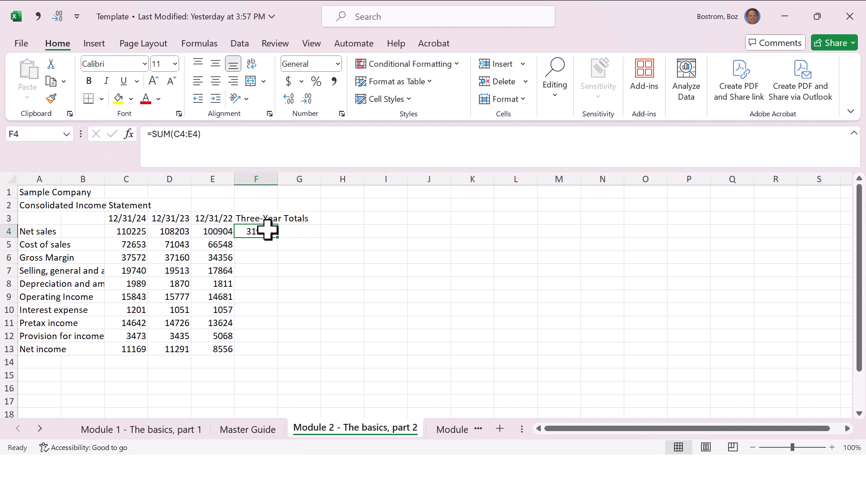
- Check the formula in F4, try Fill Down over F4:F13, and remove the filled totals from F5:F13
double_click(268, 231)
key("Return")
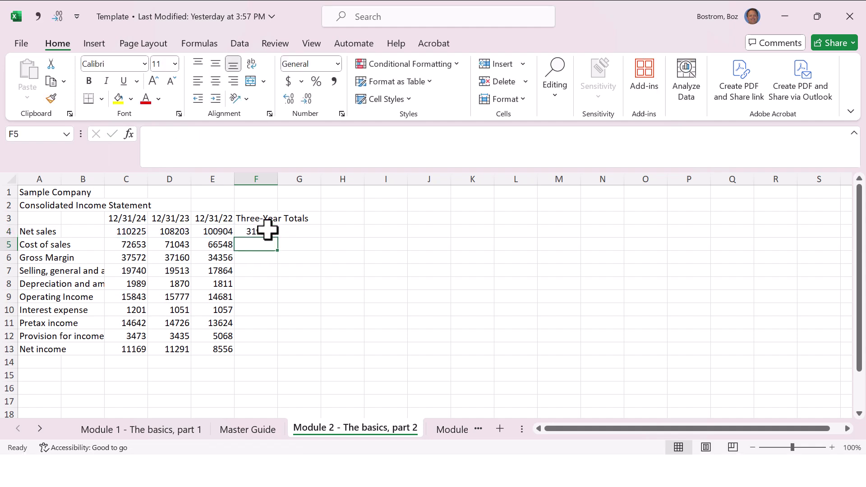
left_click(268, 231)
key("shift+Down")
key("shift+Down")
key("shift+Down")
key("shift+Down")
key("shift+Down")
key("shift+Down")
key("shift+Down")
key("shift+Down")
key("shift+Down")
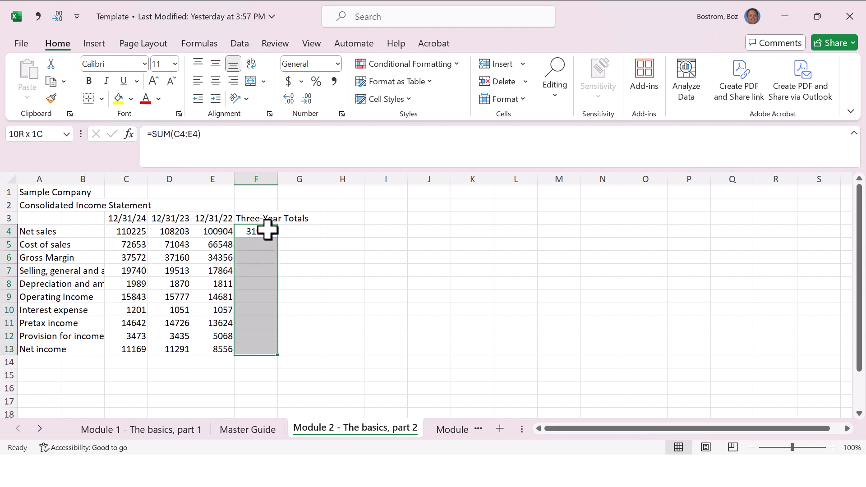
key("ctrl+d")
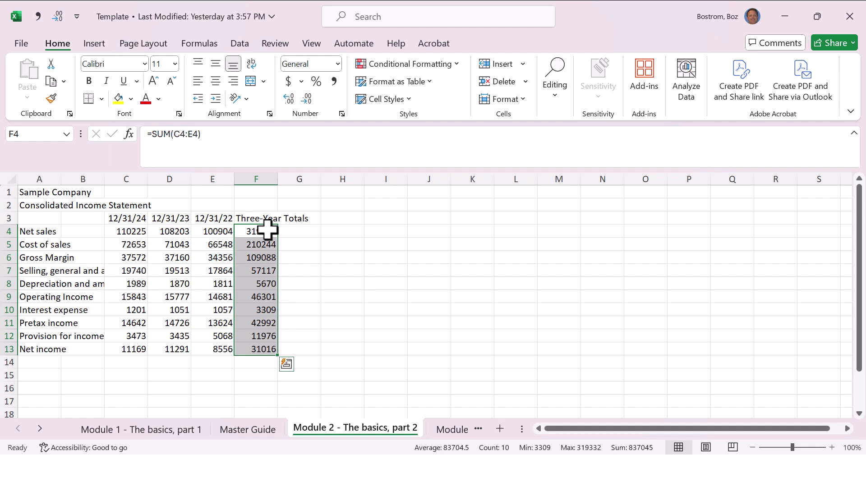
key("Delete")
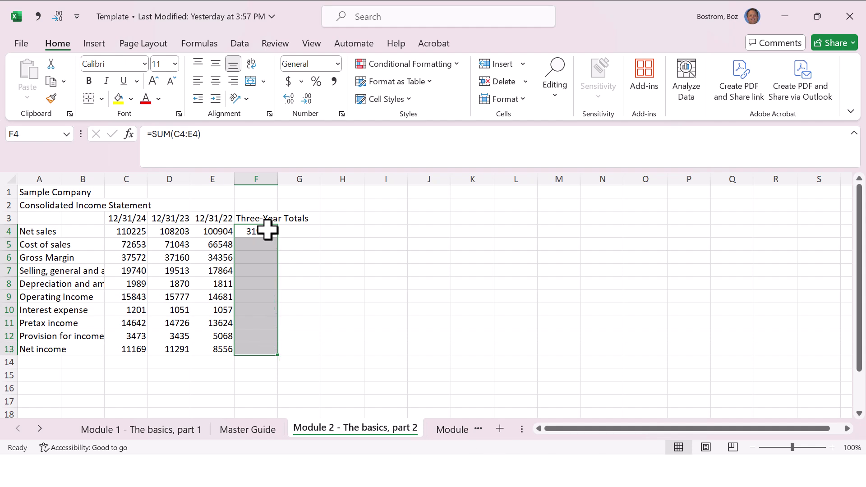
- AutoFill the three-year total from F4 through F13, look over the copied formulas, and remove the totals in F5:F13
left_click(267, 230)
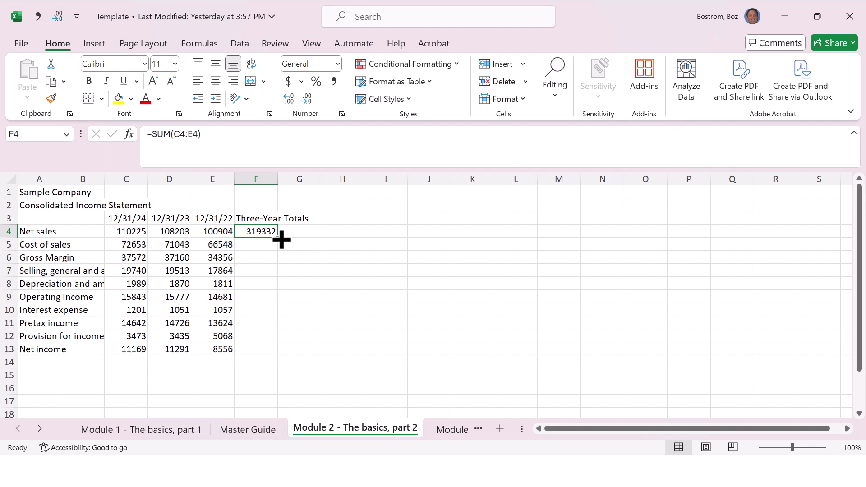
double_click(281, 239)
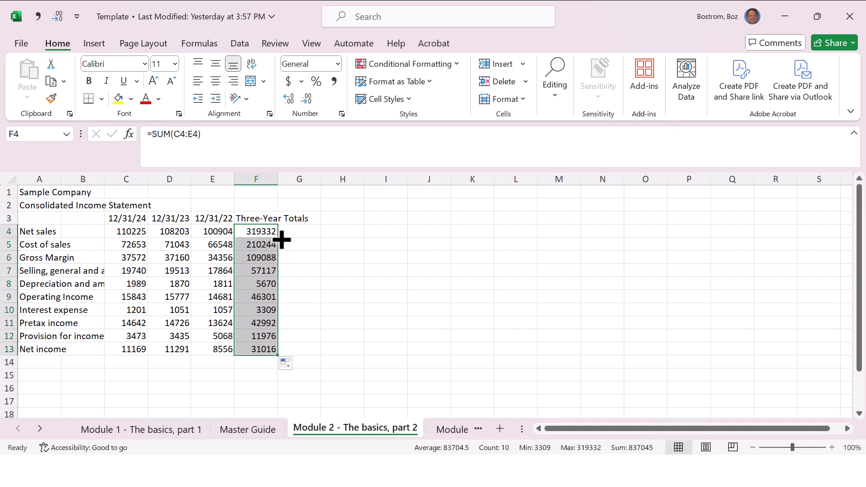
key("Down")
key("Up")
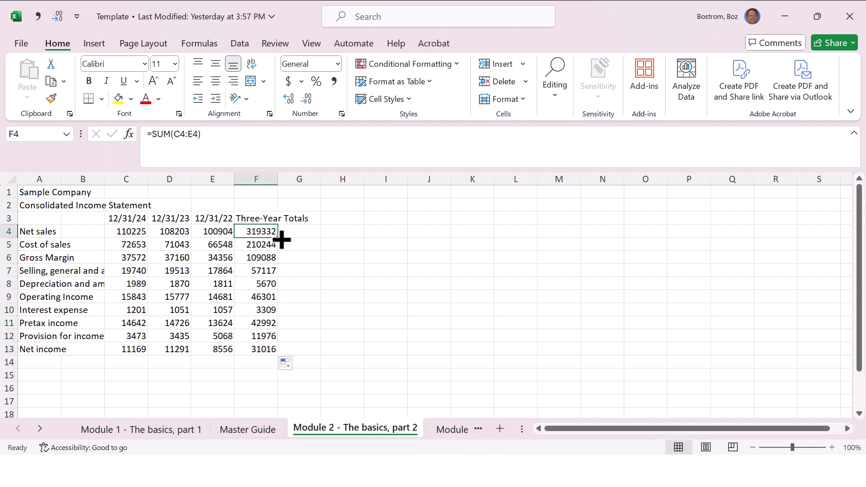
key("End")
key("Down")
key("Up")
key("End")
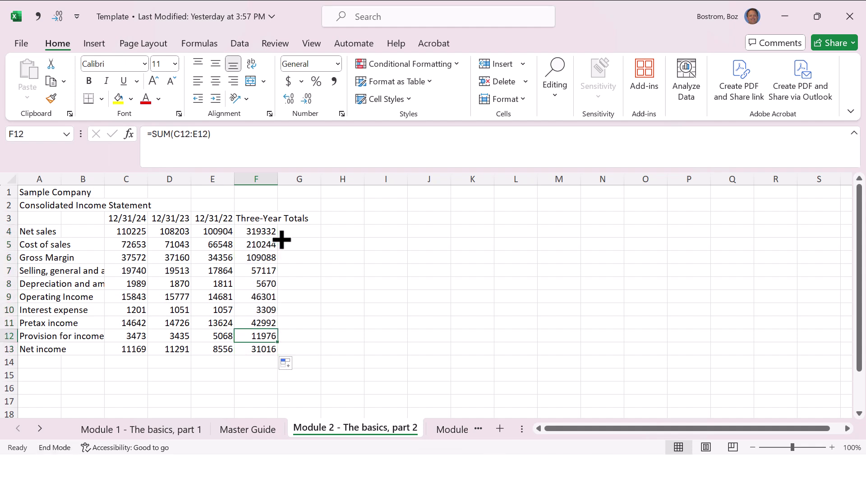
key("Up")
key("Down")
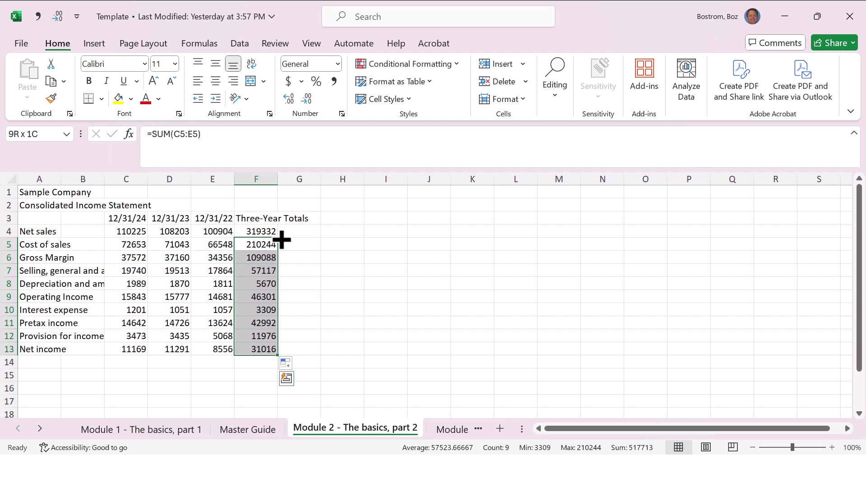
key("ctrl+z")
- Try filling only the Cost of sales total in F5 from the cell above, and clear it
key("Down")
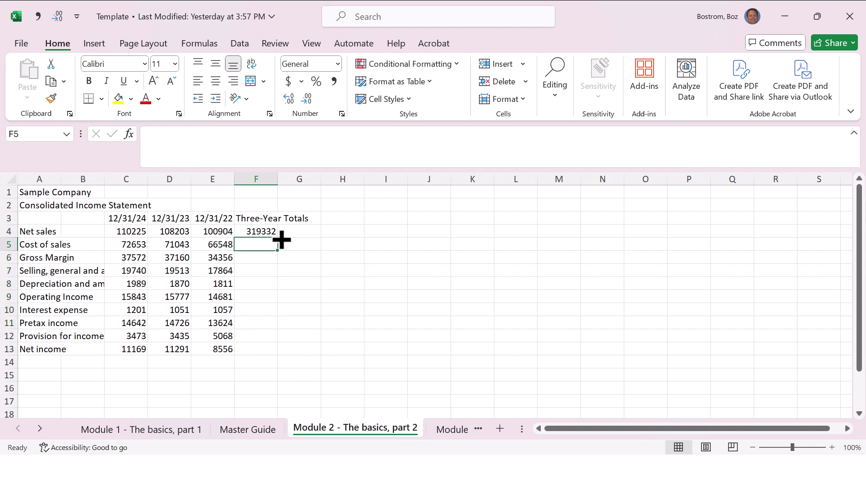
key("ctrl+d")
key("Delete")
key("shift+Down")
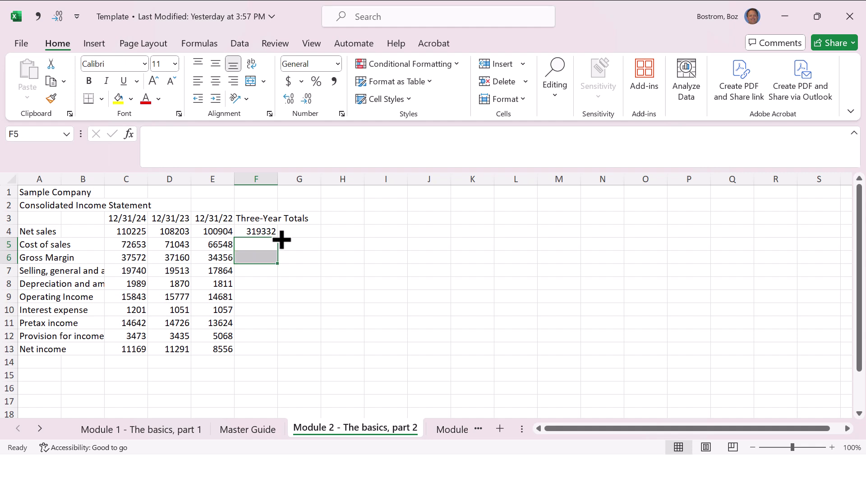
- Fill the total in F4 down through F6, clear F5 and F6, and reselect F4
key("Up")
key("shift+Down")
key("shift+Down")
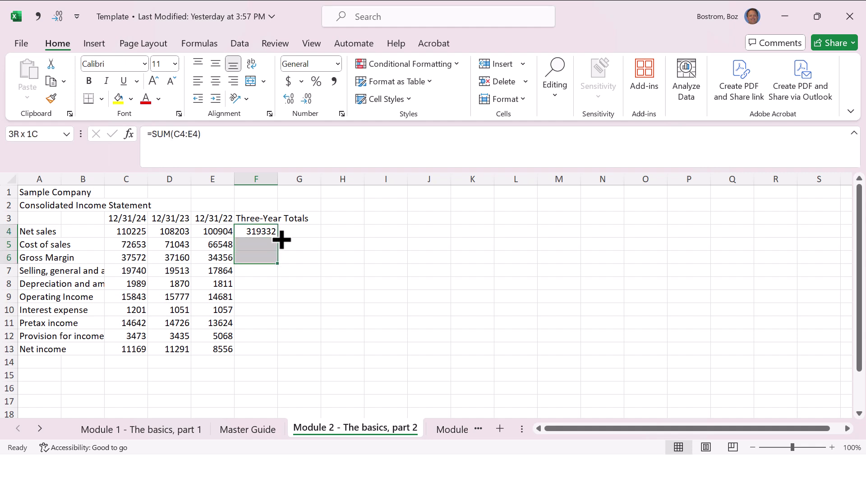
key("ctrl+d")
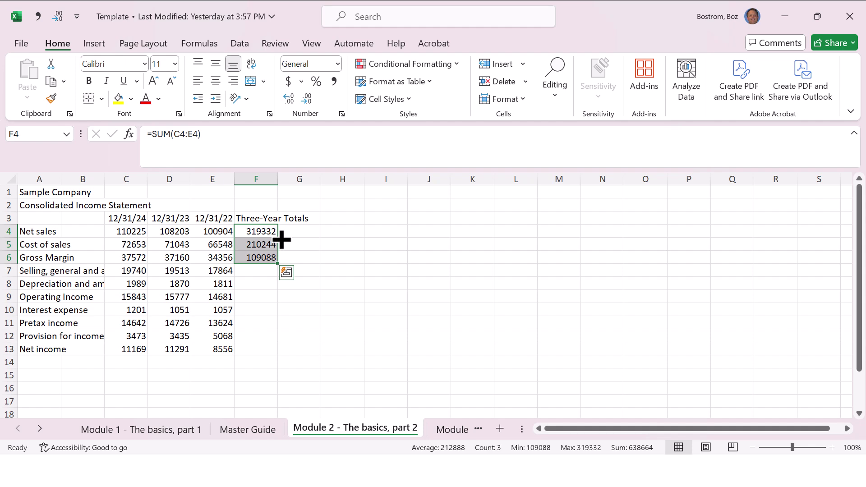
key("Up")
key("Down")
key("Down")
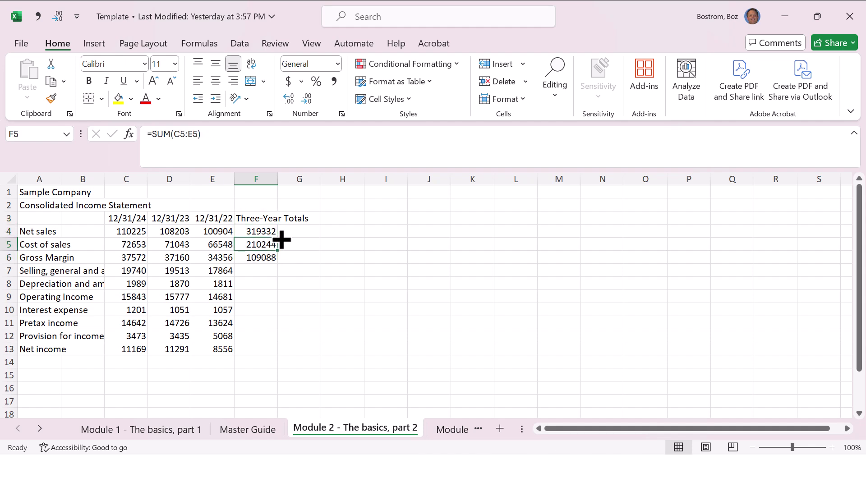
key("Delete")
key("Down")
key("Delete")
key("Up")
key("Up")
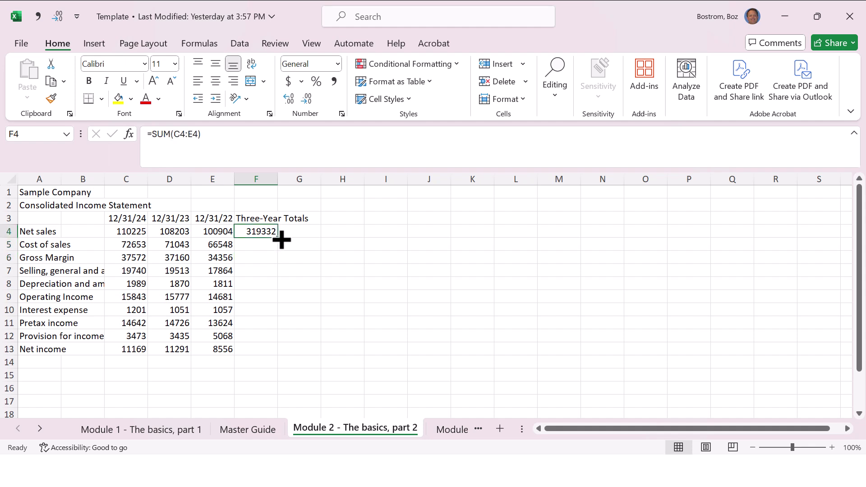
- Fill the three-year total formula down over F4:F6, covering Cost of sales and Gross Margin
key("shift+Down")
key("shift+Down")
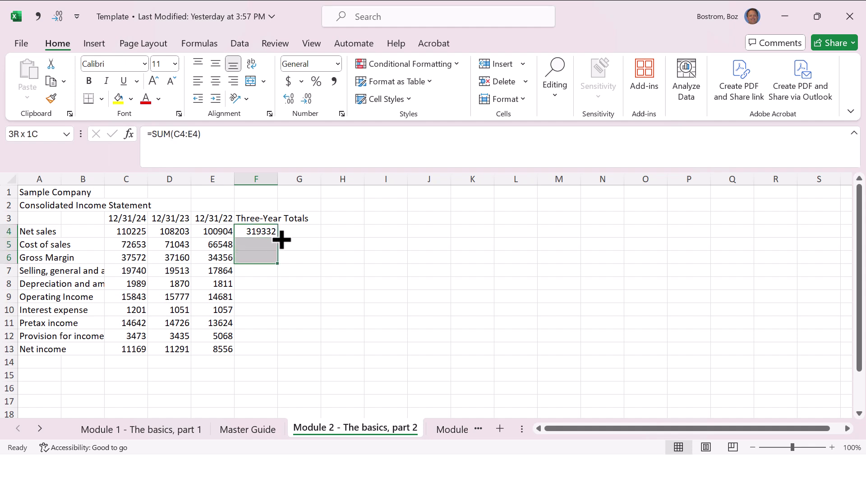
key("ctrl+d")
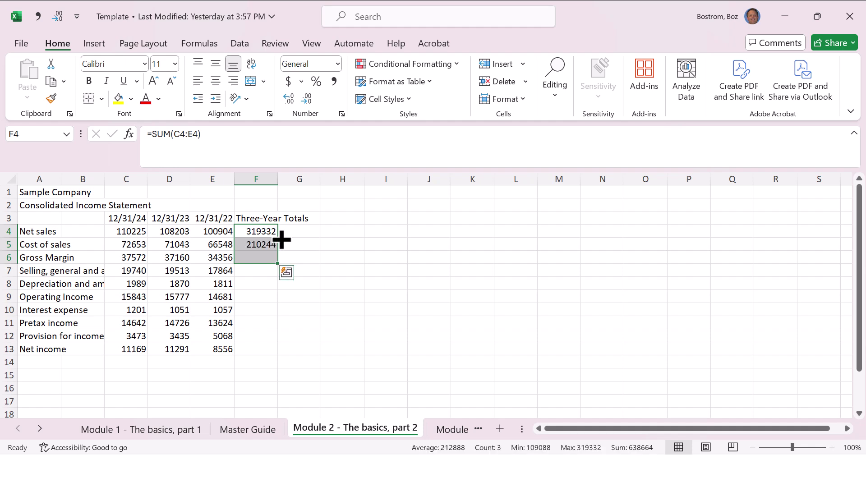
key("Down")
key("Up")
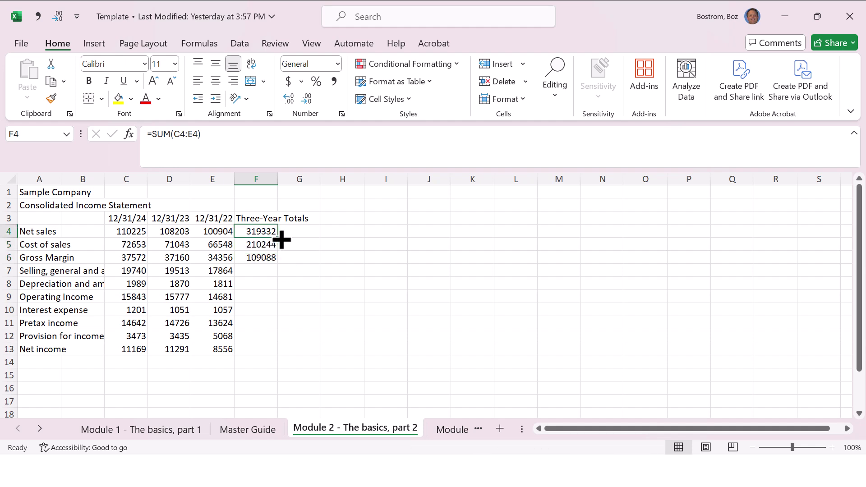
- AutoFill the three-year total formula from Gross Margin in F6 down through Net income in F13
key("Down")
key("Down")
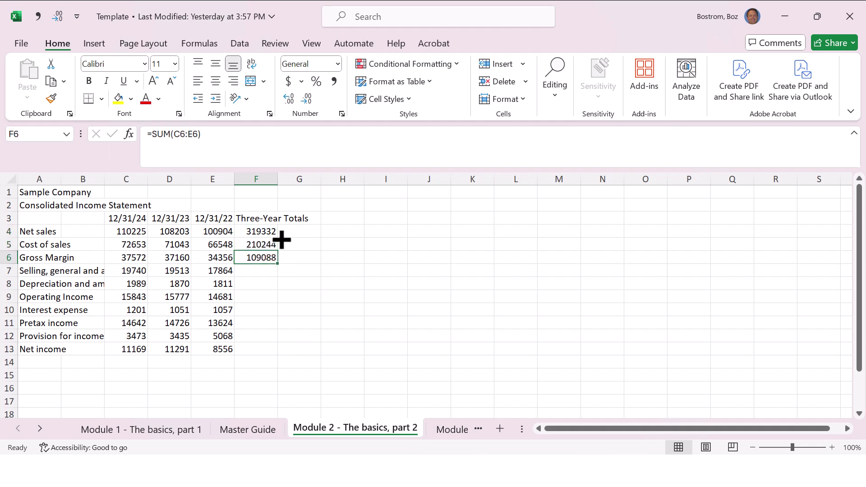
double_click(277, 264)
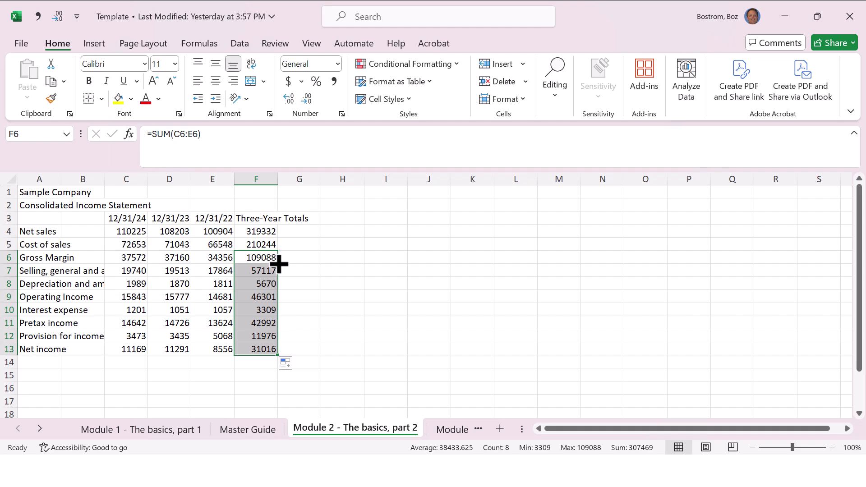
- Review the Module 2 shortcuts in the Master Guide, ending at step 9 on selecting all contents of the worksheet
key("ctrl+Page_Up")
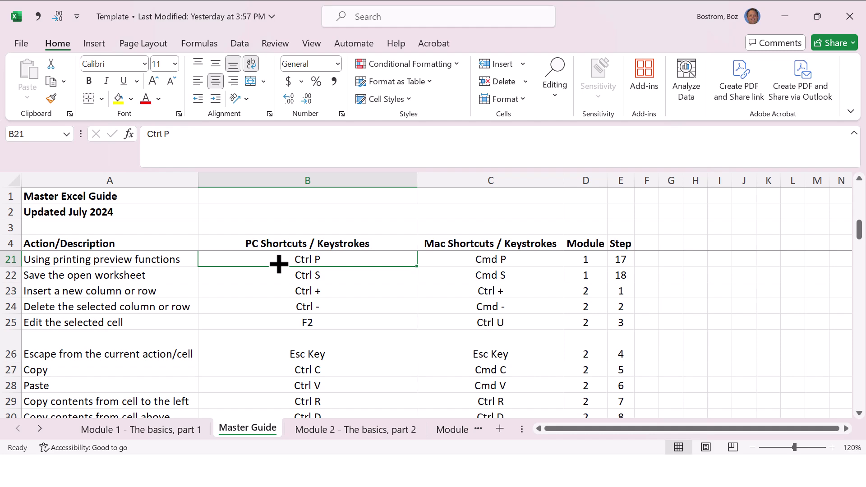
key("Down")
key("Down")
key("Down")
key("Down")
key("Down")
key("Down")
key("Down")
key("Down")
key("Down")
key("Down")
key("Down")
key("Down")
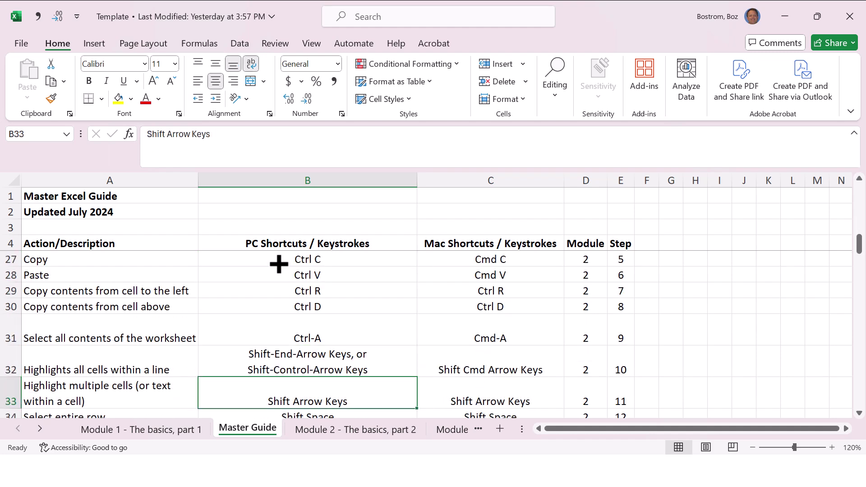
key("Up")
key("Up")
key("Up")
key("Up")
key("Down")
key("Down")
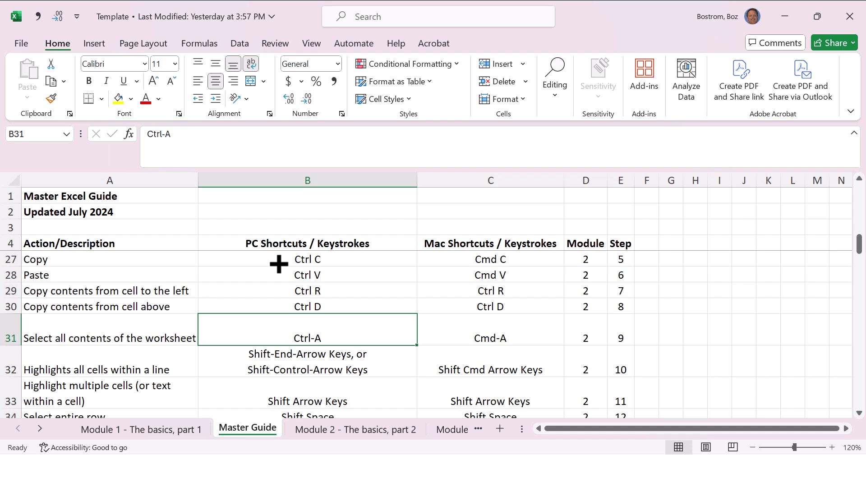
- Select the entire Module 2 worksheet, try auto-fitting all column widths, and undo the resizing
key("ctrl+Page_Down")
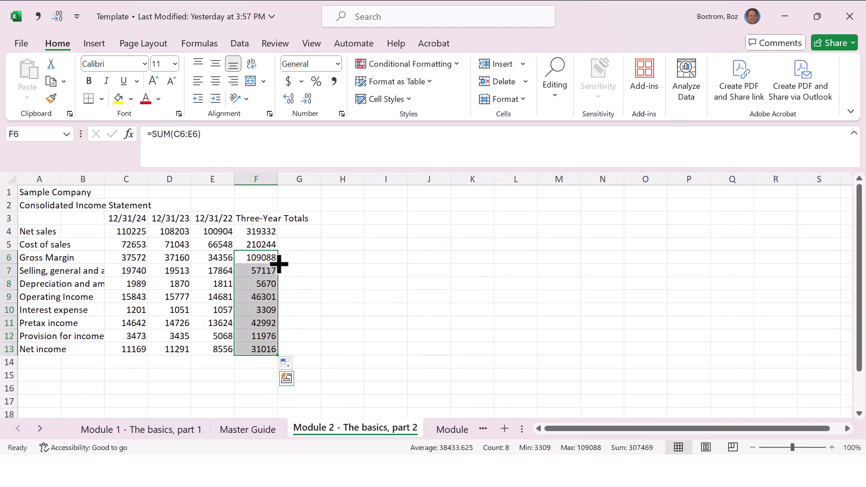
left_click(279, 263)
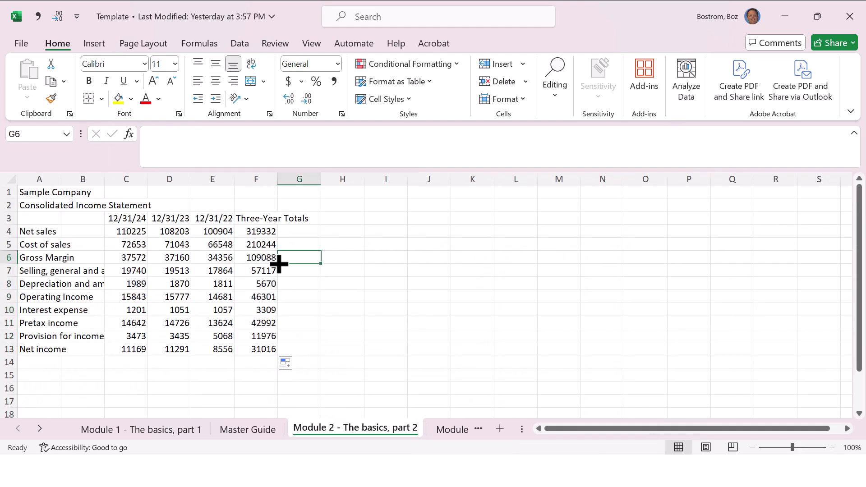
key("Right")
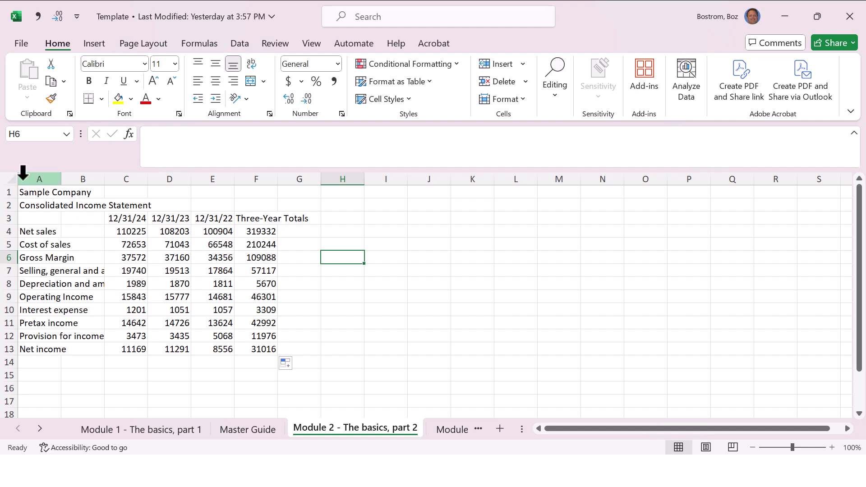
left_click(7, 180)
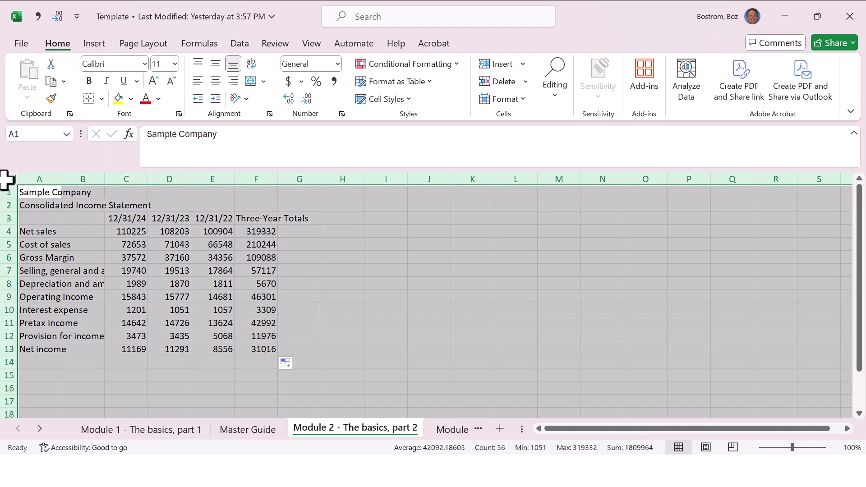
double_click(61, 179)
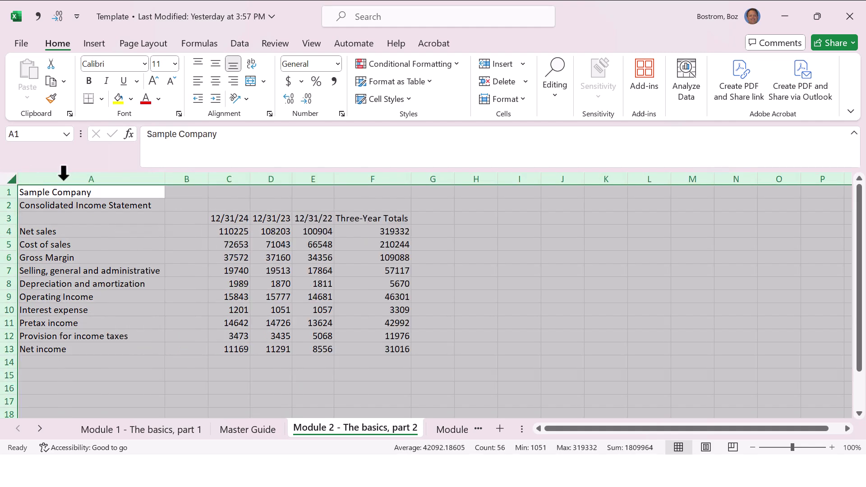
key("ctrl+z")
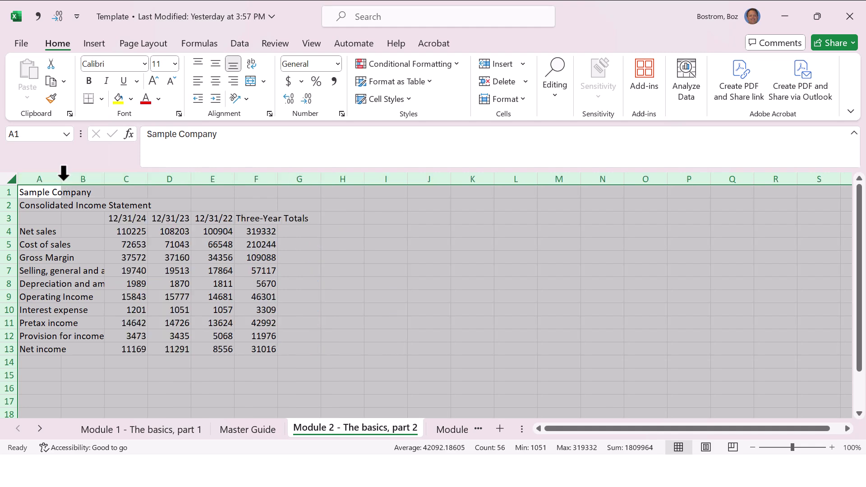
- Starting from empty cell H7, select all cells again, AutoFit every column's width, and undo it before deselecting the sheet
left_click(326, 270)
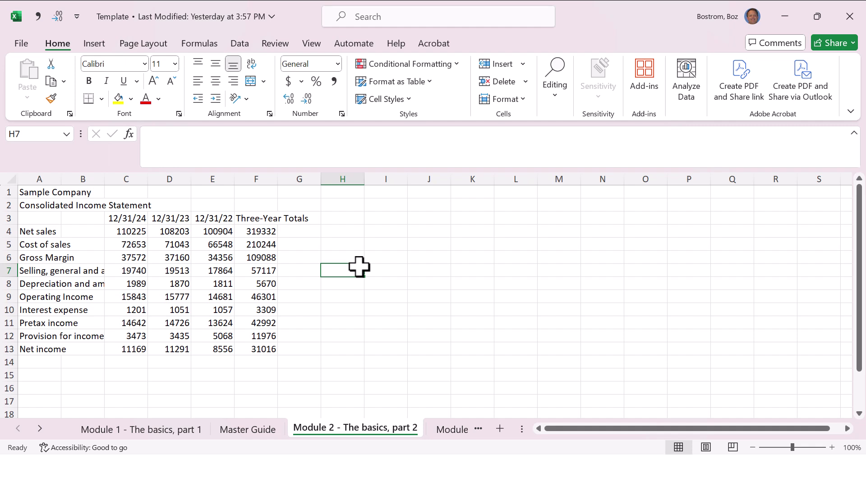
key("ctrl+a")
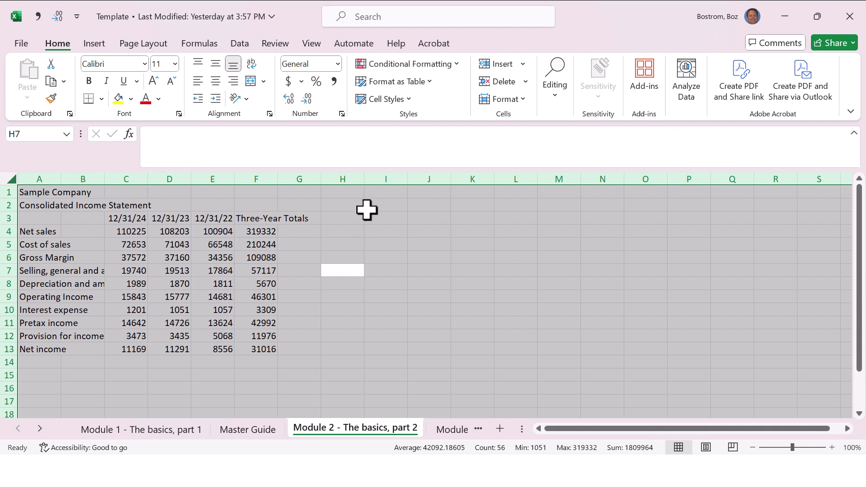
double_click(364, 179)
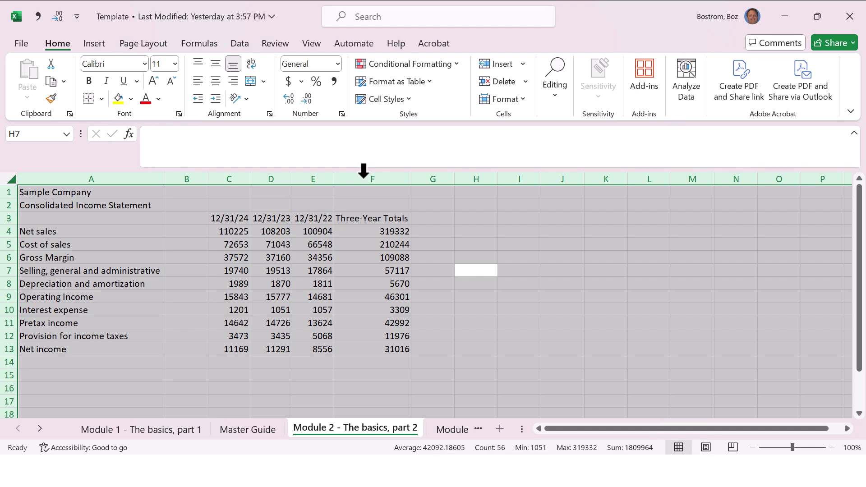
key("ctrl+z")
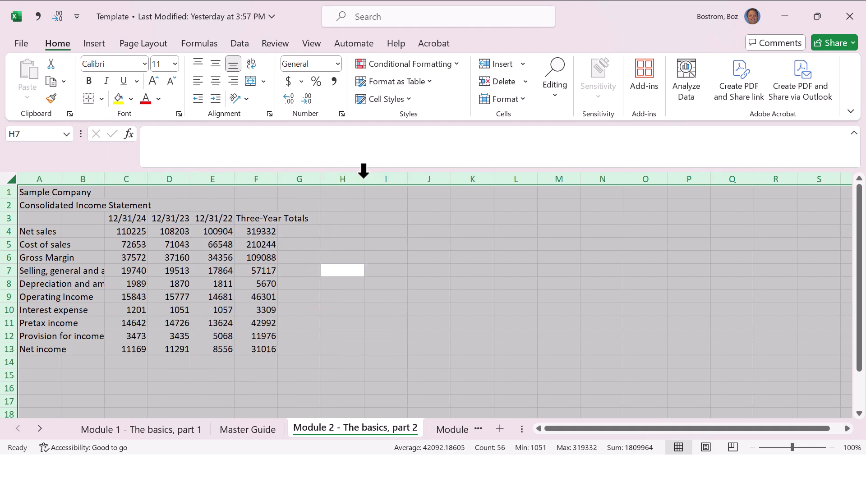
left_click(371, 268)
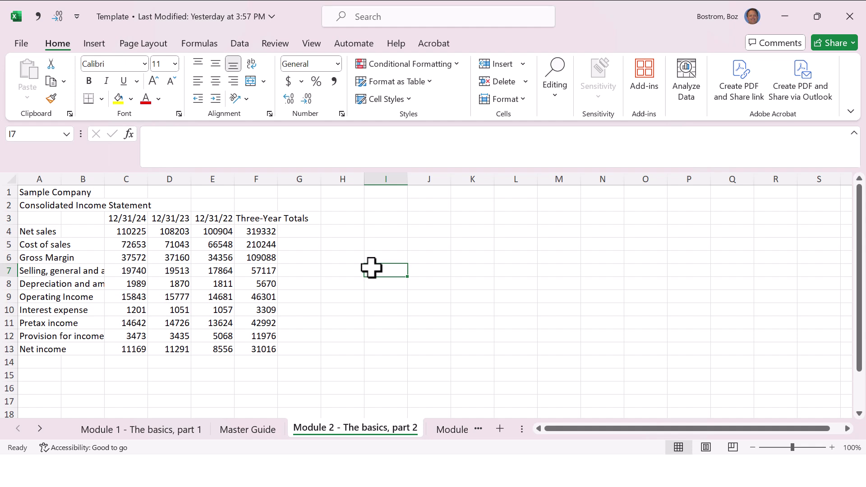
key("Left")
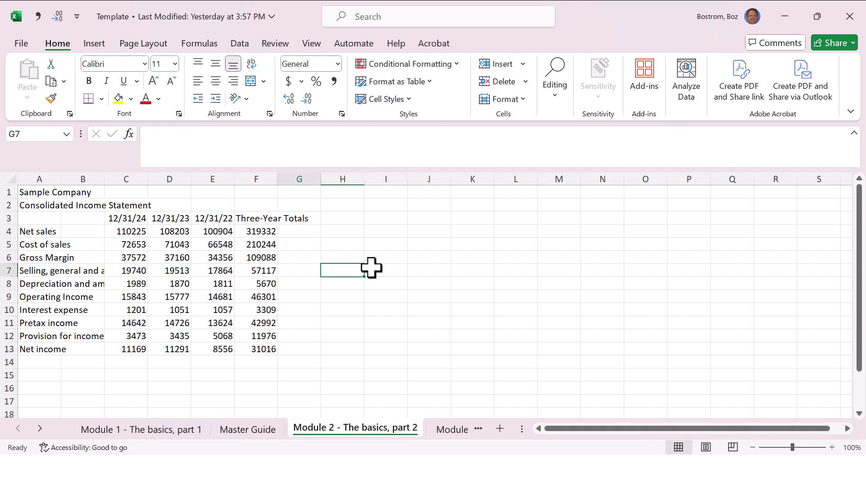
- Select the entire worksheet, starting from the empty cell H7 outside the income statement data
key("Left")
key("Right")
key("ctrl+a")
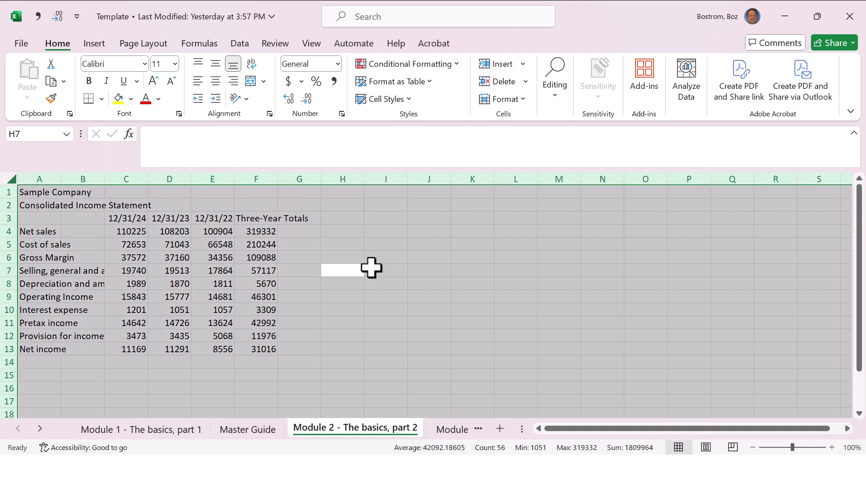
- Select the data block around cell D7, and extend the selection to the entire worksheet
key("Left")
key("Left")
key("Left")
key("Left")
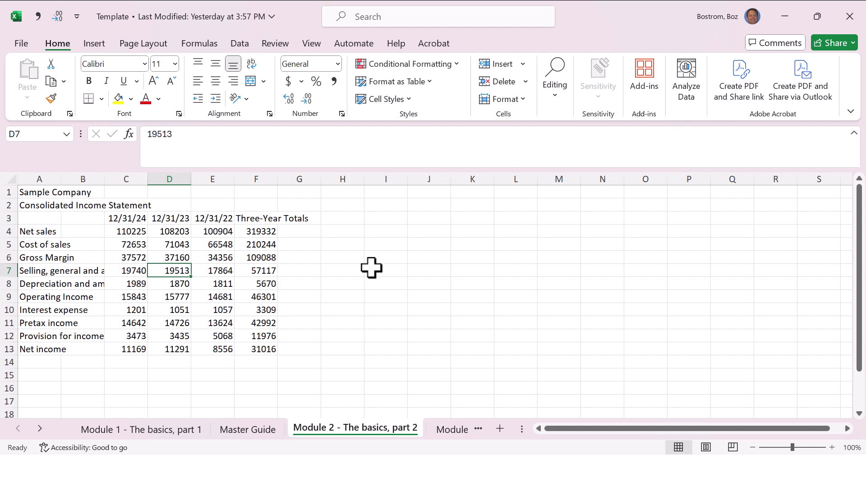
key("ctrl+a")
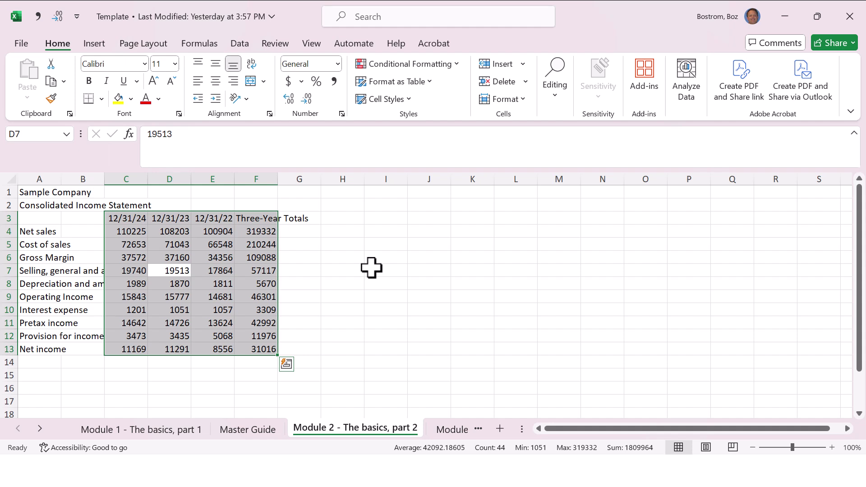
key("ctrl+a")
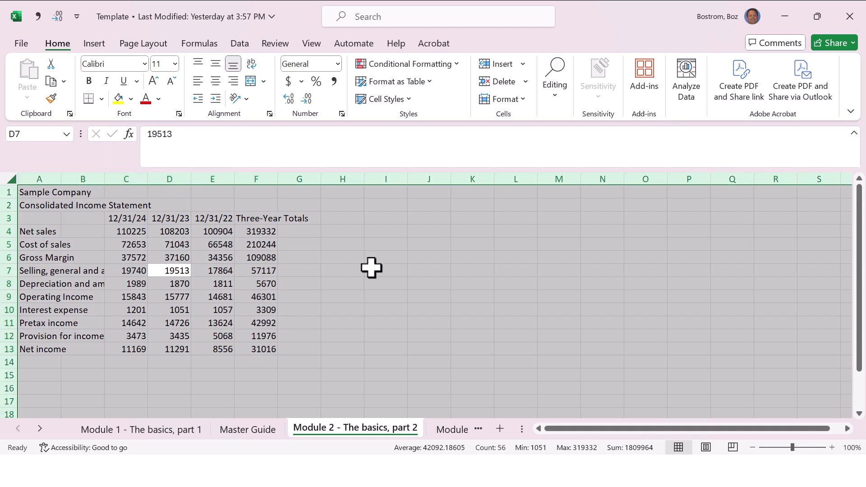
- Select the entire worksheet, starting from the empty cell I7 outside the data
key("Right")
key("Right")
key("Right")
key("Right")
key("Right")
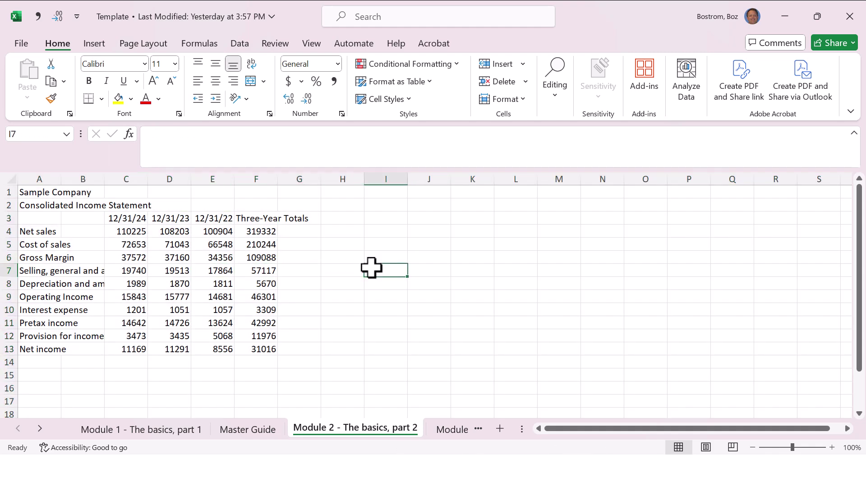
key("ctrl+a")
- Select the entire worksheet from data cell E7 and auto-fit the widths of all columns to their contents
key("Left")
key("Left")
key("Left")
key("Left")
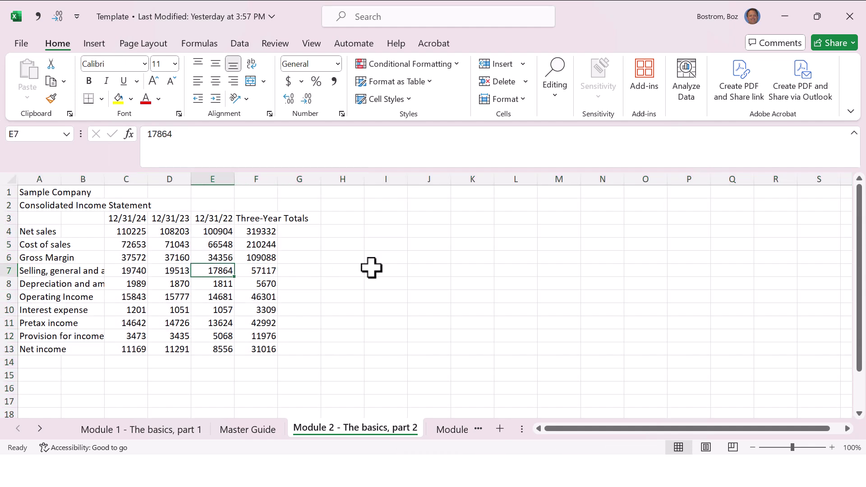
key("ctrl+a")
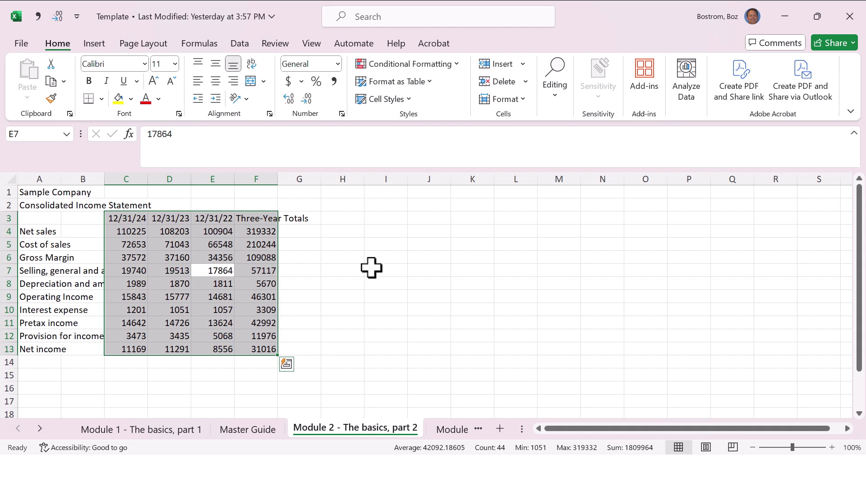
key("ctrl+a")
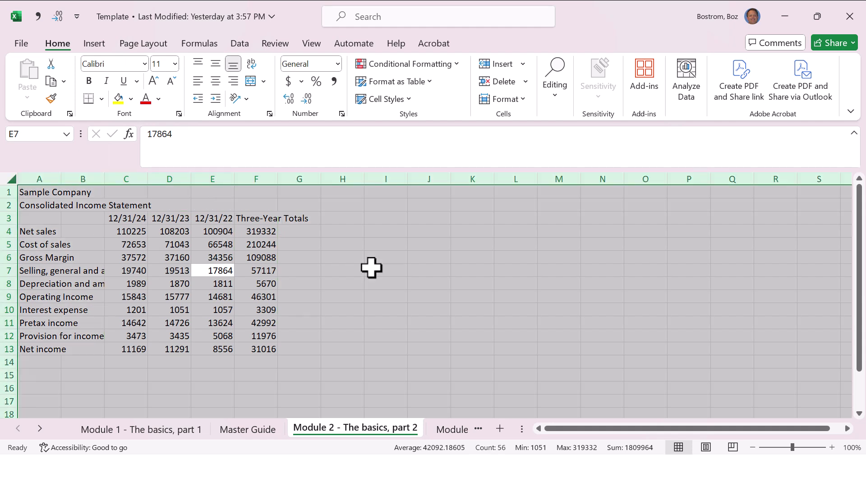
double_click(280, 181)
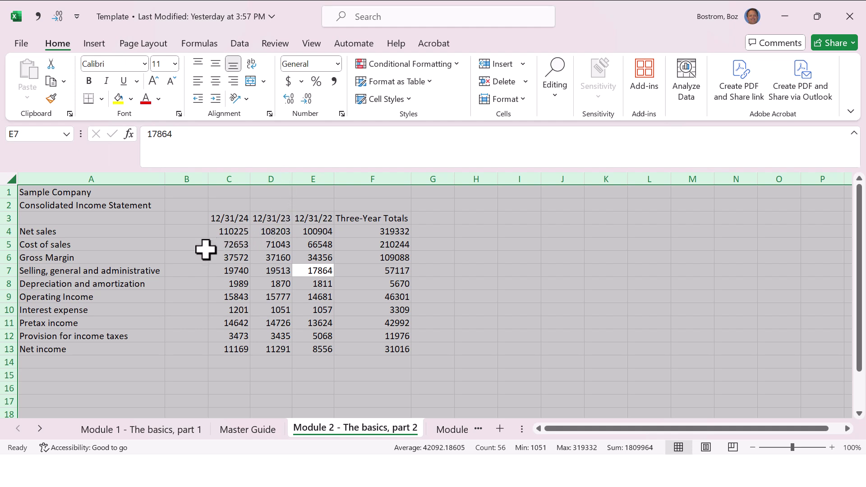
- Review the Module 2 shortcuts in the Master Guide sheet, from inserting a column or row to highlighting all cells within a line
left_click(183, 253)
key("ctrl+Page_Up")
key("Up")
key("Up")
key("Up")
key("Up")
key("Up")
key("Up")
key("Up")
key("Up")
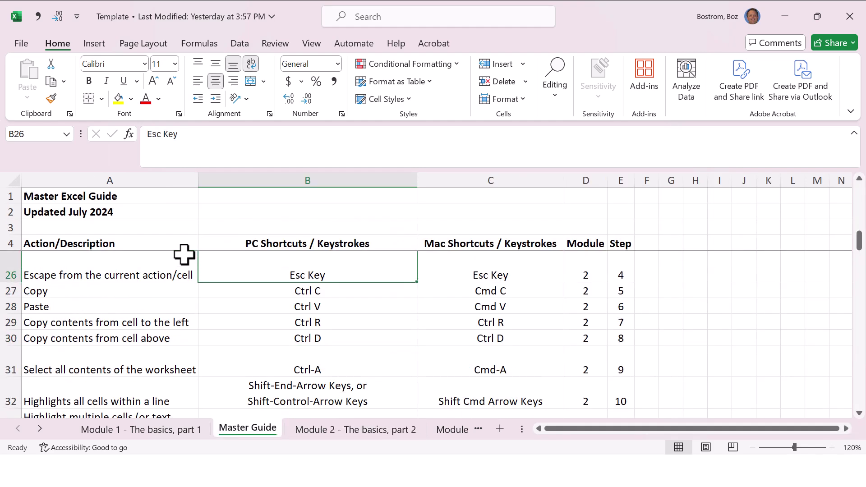
key("Down")
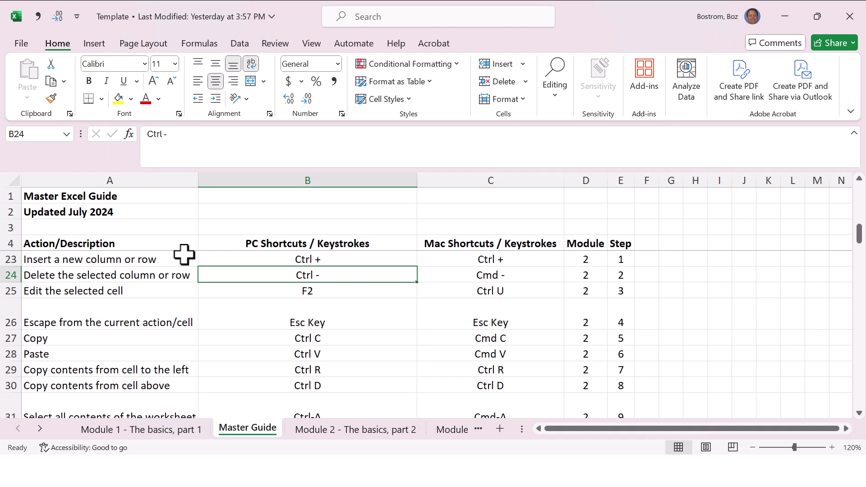
key("Down")
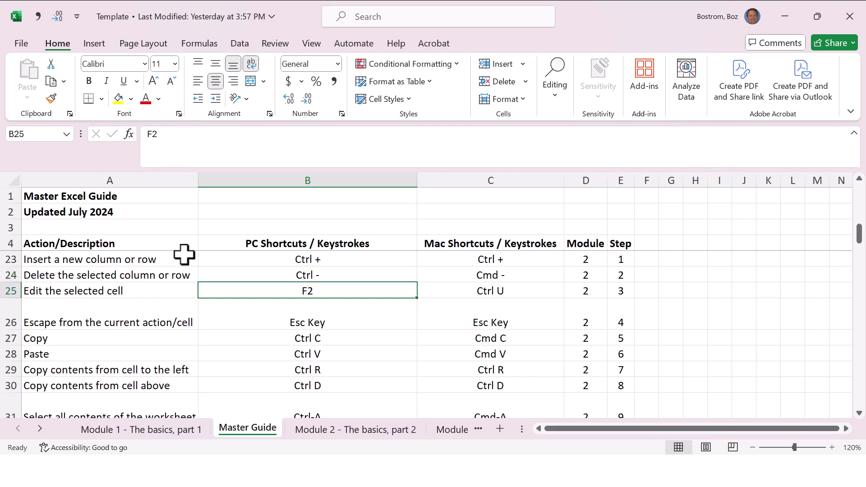
key("Up")
key("Left")
key("Up")
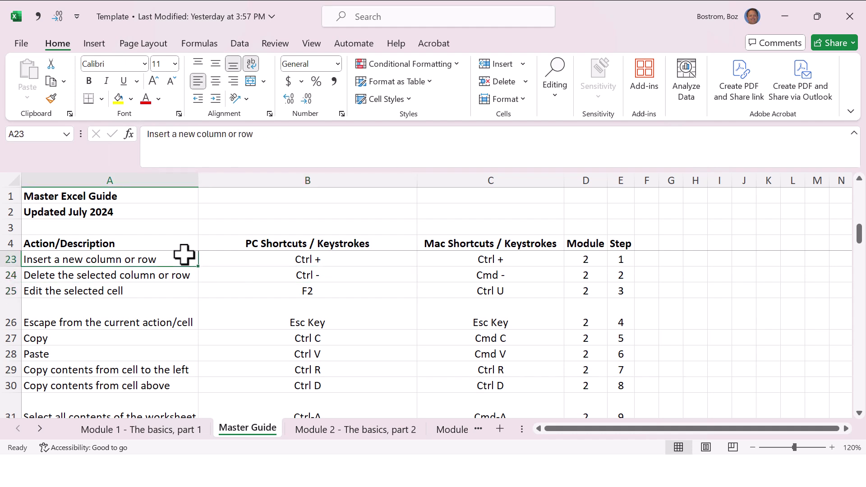
key("Down")
key("Right")
key("Down")
key("Down")
key("Down")
key("Down")
key("Down")
key("Down")
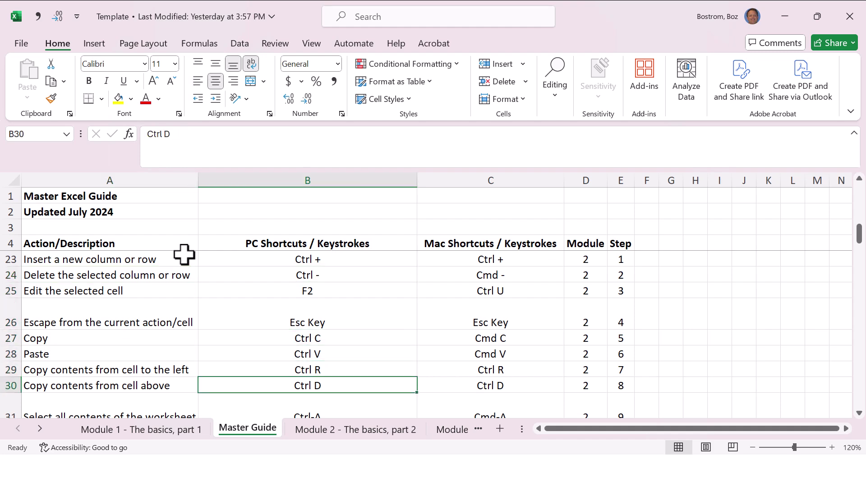
key("Down")
key("Down")
- Select and delete the empty column B on the "Module 2 - The basics, part 2" sheet, and undo the deletion
key("ctrl+Page_Down")
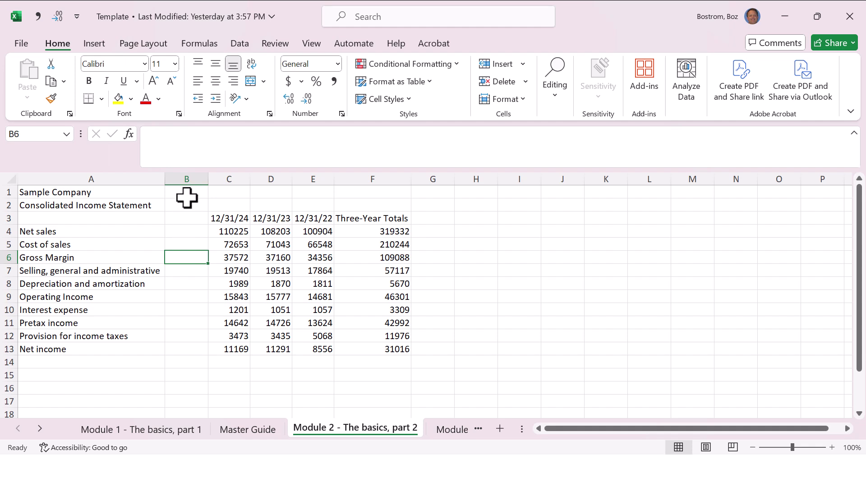
left_click(190, 179)
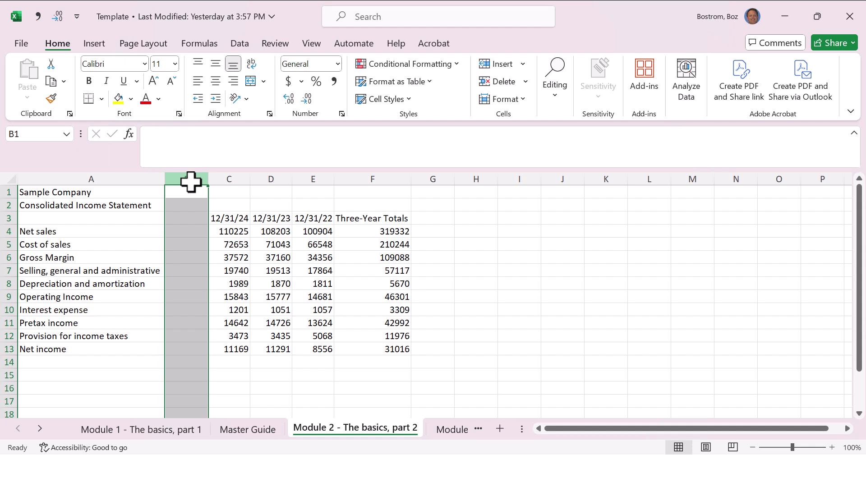
key("ctrl+minus")
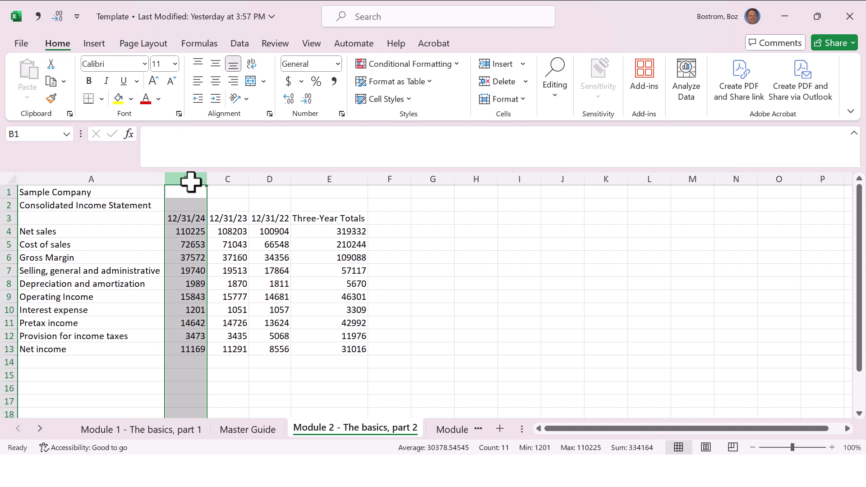
key("ctrl+z")
- Delete the empty column B from the single cell B6 using the Entire column option, and undo the deletion
key("Down")
key("Down")
key("Down")
key("Down")
key("Down")
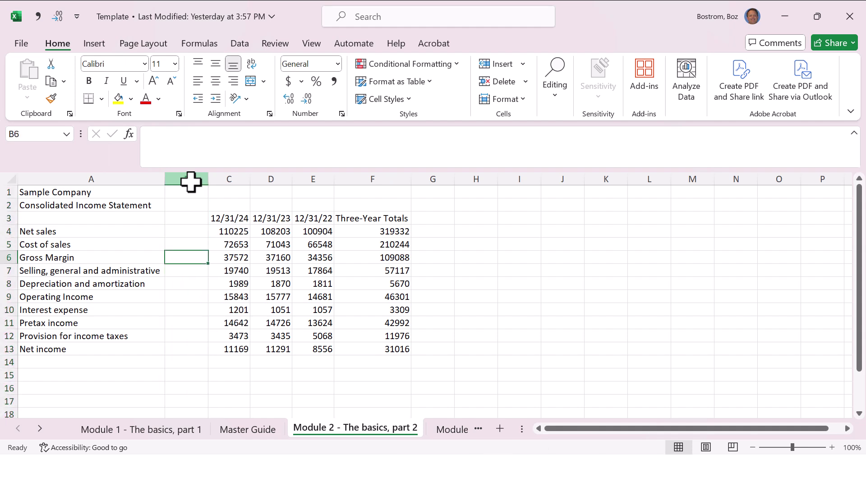
key("ctrl+minus")
key("Down")
key("Down")
key("Down")
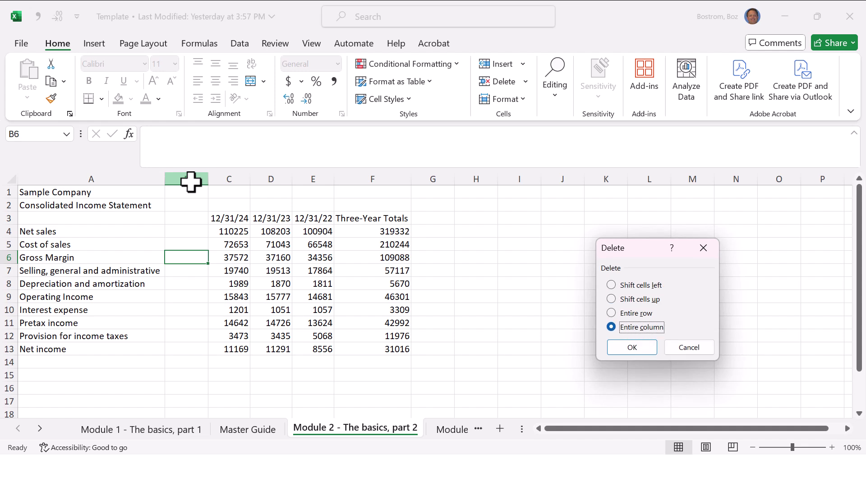
key("Return")
key("ctrl+z")
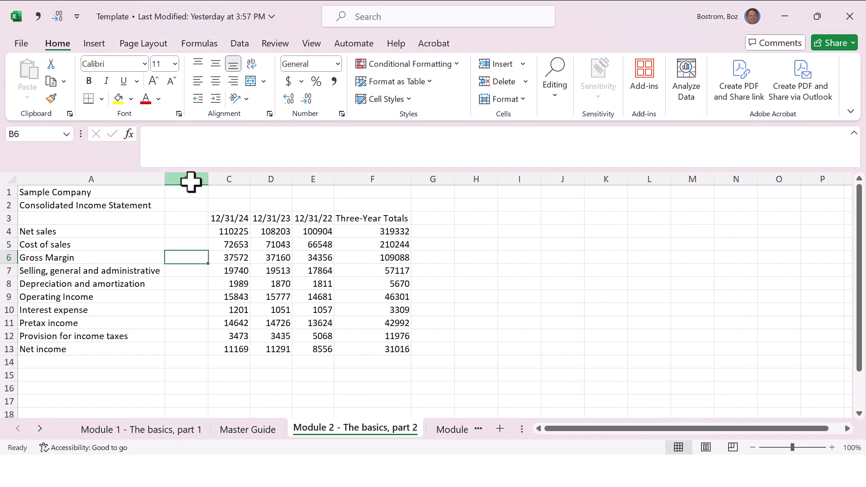
- Repeat the Entire column deletion from cell B6 twice, undoing it each time
key("ctrl+minus")
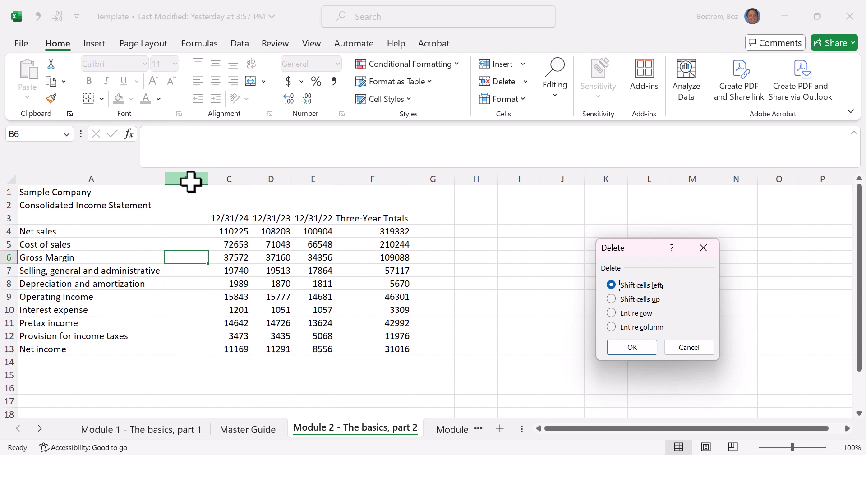
key("alt+c")
key("Return")
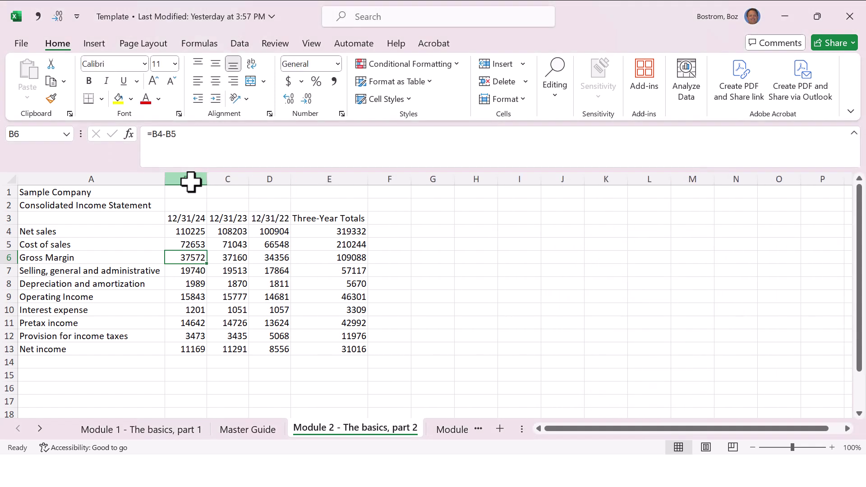
key("ctrl+z")
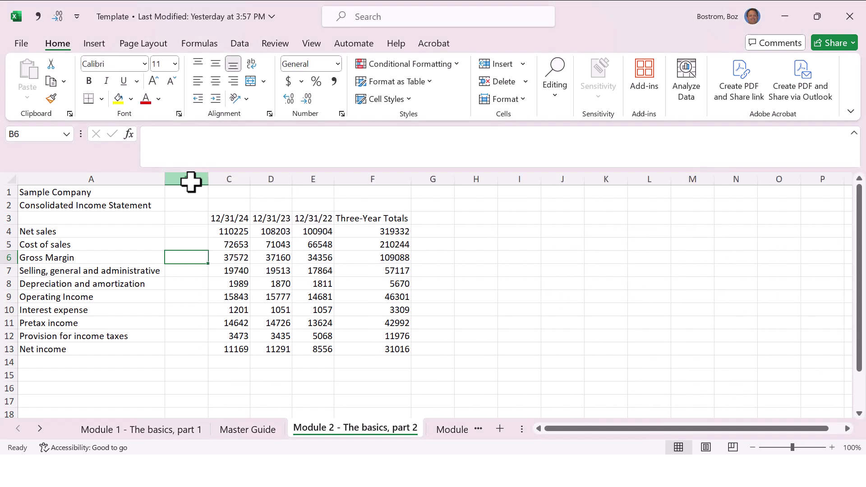
key("ctrl+minus")
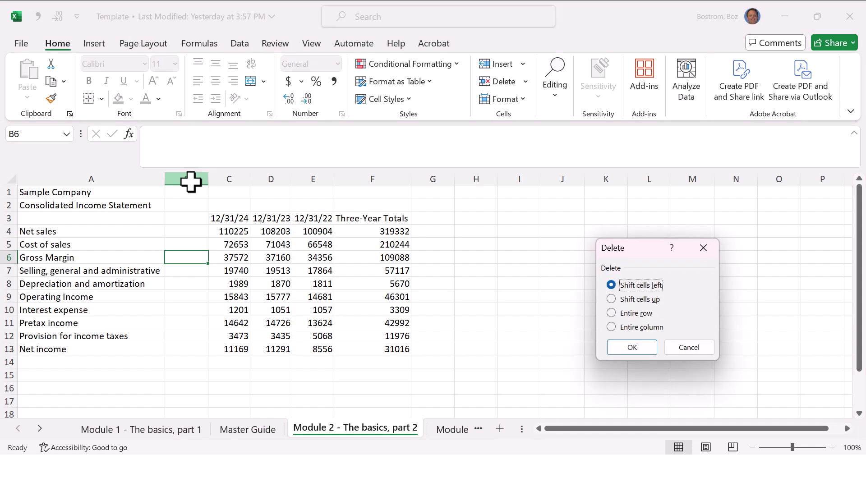
key("alt+c")
key("Return")
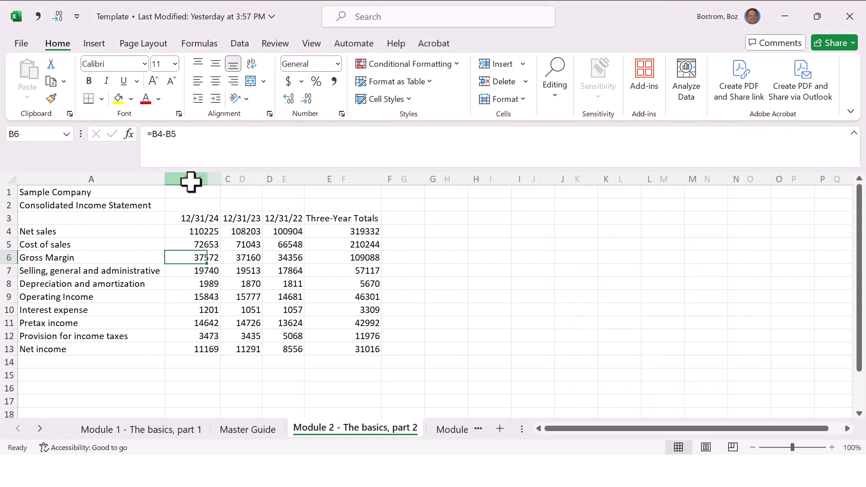
key("ctrl+z")
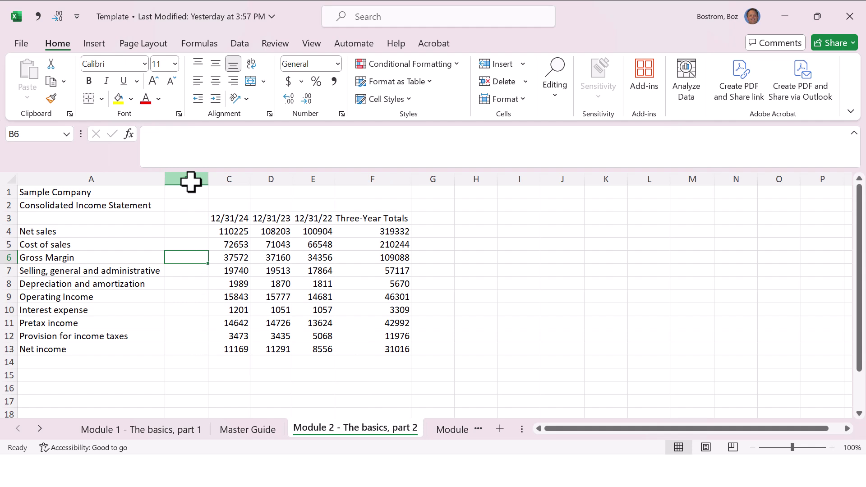
- Delete the empty column B with the Entire column option while only cell B6 is selected
key("ctrl+minus")
key("Down")
key("Down")
key("Down")
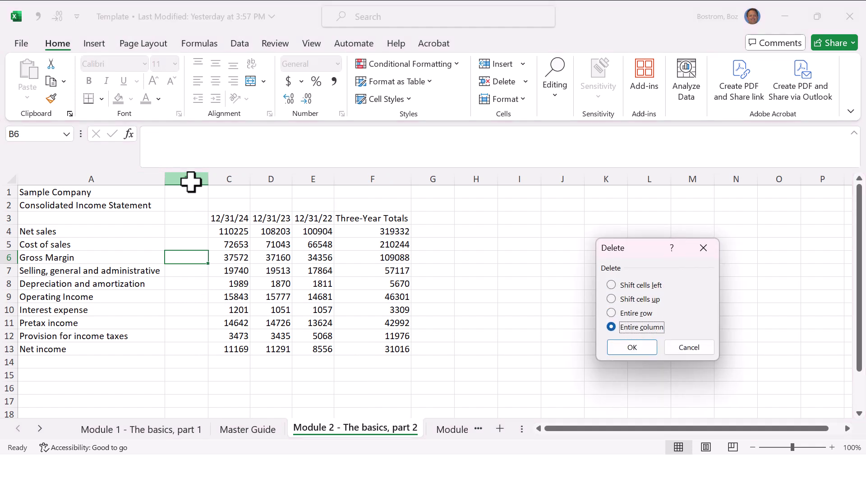
key("Up")
key("Up")
key("Up")
key("Down")
key("Down")
key("Down")
key("Up")
key("Up")
key("Up")
key("Down")
key("Down")
key("Down")
key("Return")
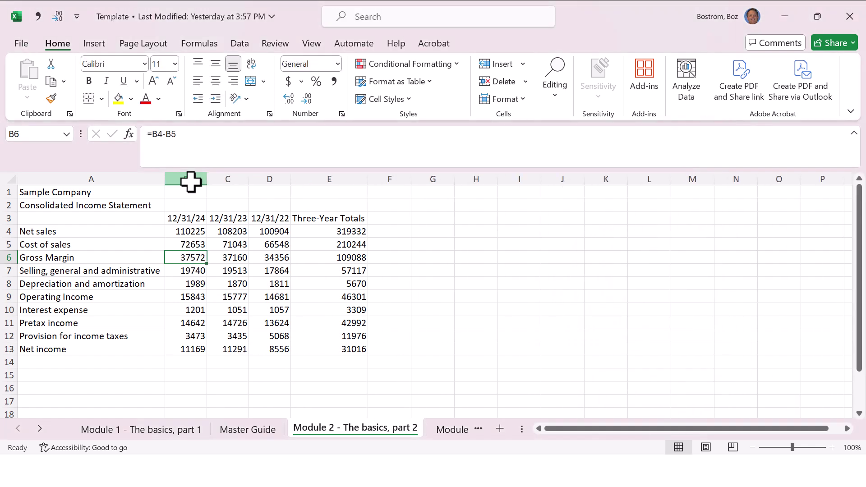
- Check the formulas in the Gross Margin row from the 12/31/24 column to Three-Year Totals
key("Right")
key("Right")
key("Right")
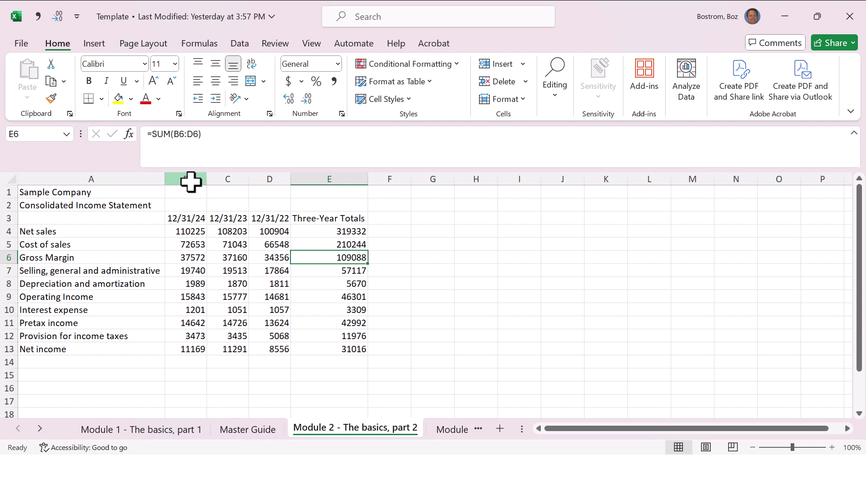
key("Left")
key("Left")
key("Left")
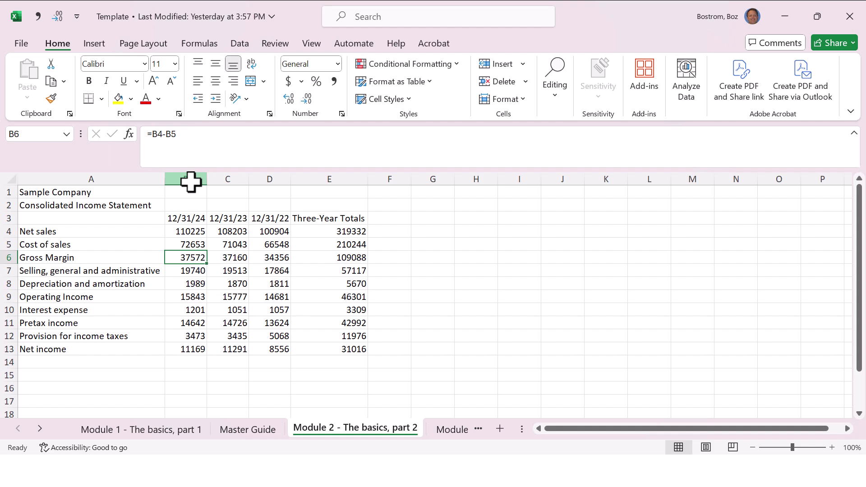
- Insert a blank column before the 12/31/24 column by selecting the whole column, and undo the insertion
left_click(191, 182)
right_click(191, 182)
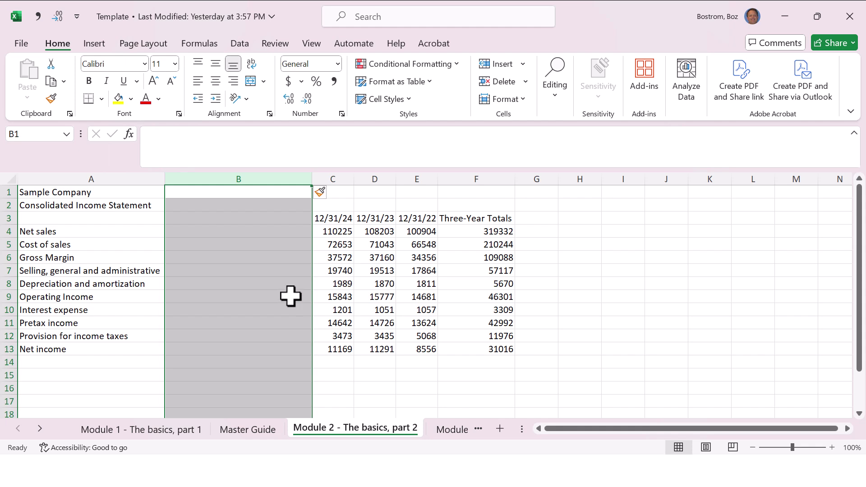
left_click(287, 296)
key("ctrl+z")
- Insert a blank column before the 12/31/24 column from cell B5, using the Entire column option
key("Down")
key("Down")
key("Down")
key("Down")
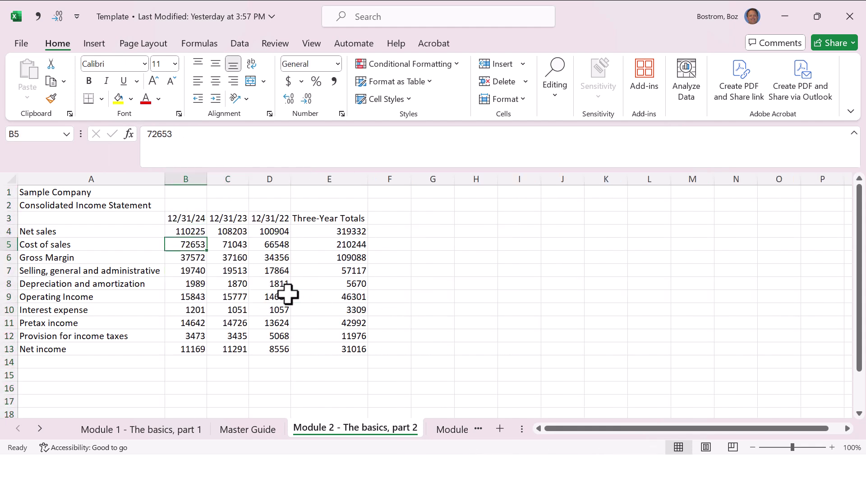
key("ctrl+shift+plus")
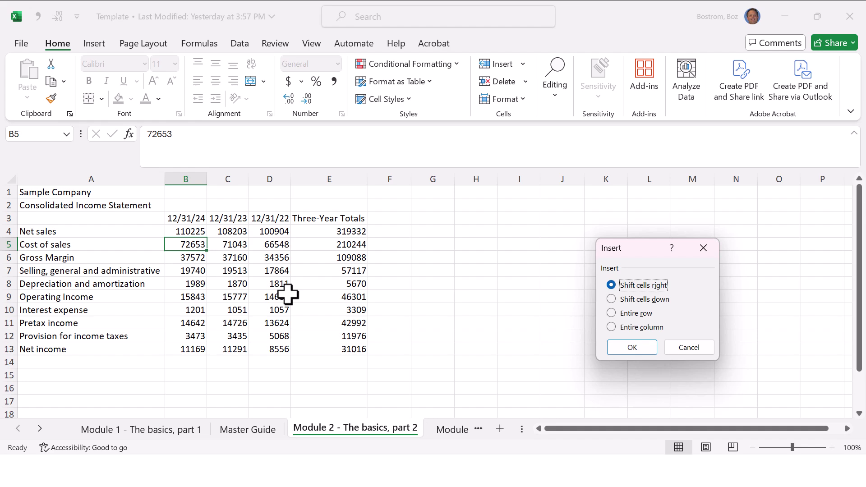
key("c")
key("Return")
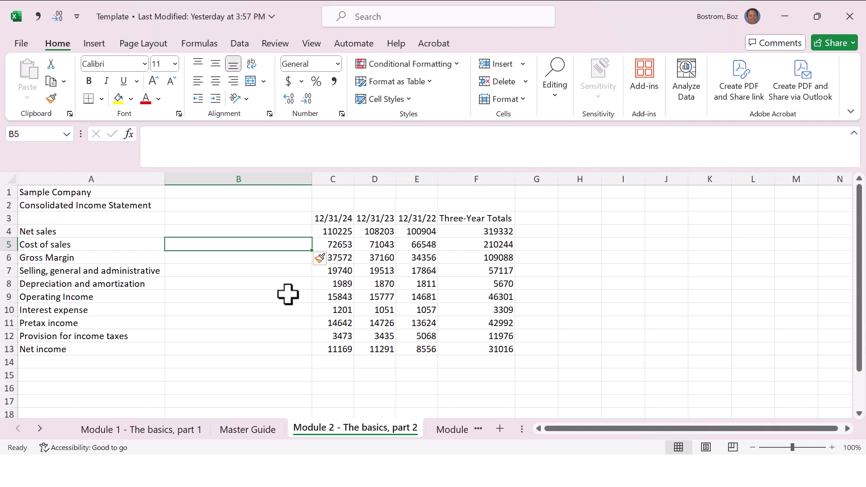
- Repeat the column insertion to add a blank column between the 12/31/24 and 12/31/23 columns
key("Right")
key("Right")
key("F4")
key("Right")
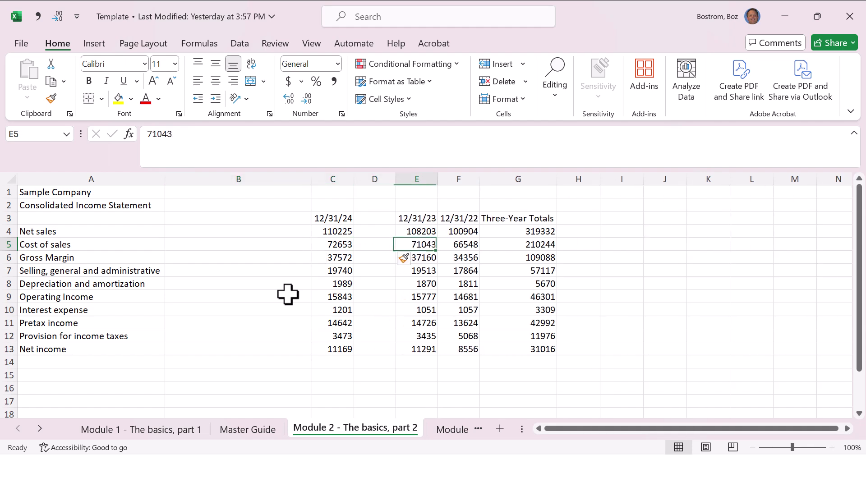
- Repeat the column insertion to add one blank column before 12/31/22 and one before Three-Year Totals
key("Right")
key("F4")
key("Right")
key("Right")
key("F4")
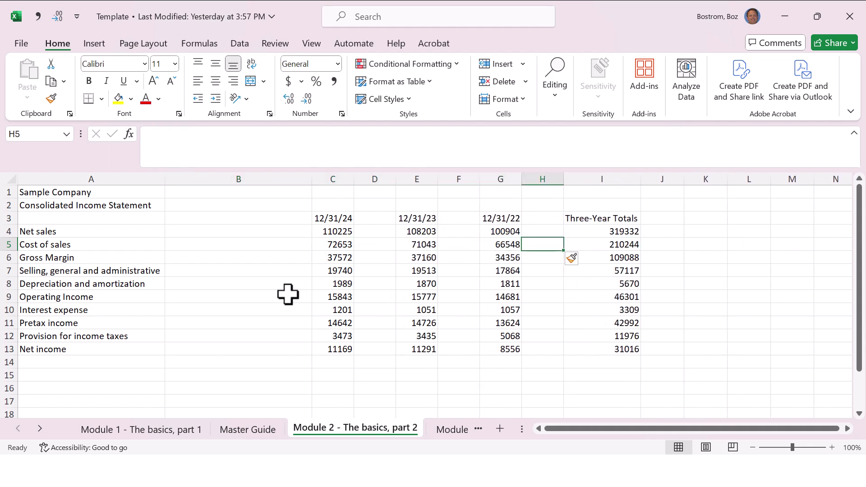
- Repeat the insertion to add another blank column before Three-Year Totals, another before 12/31/22, and two more before 12/31/23
key("Right")
key("F4")
key("Left")
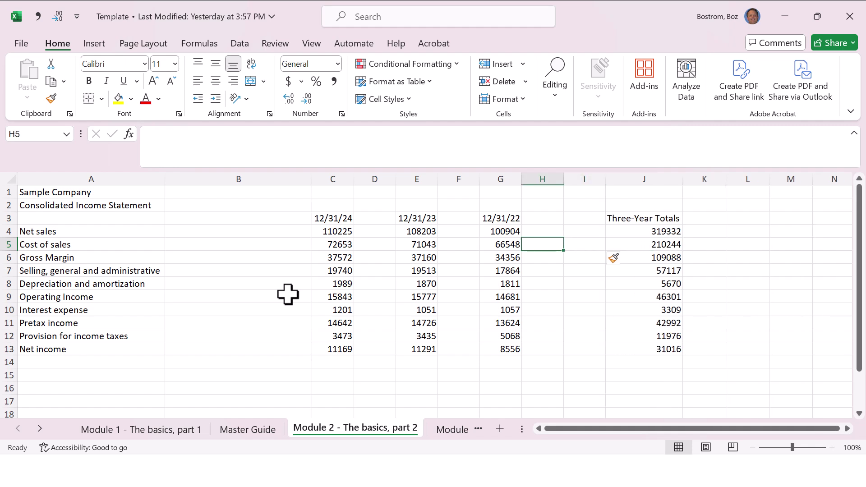
key("Left")
key("Left")
key("F4")
key("Left")
key("F4")
key("Left")
key("F4")
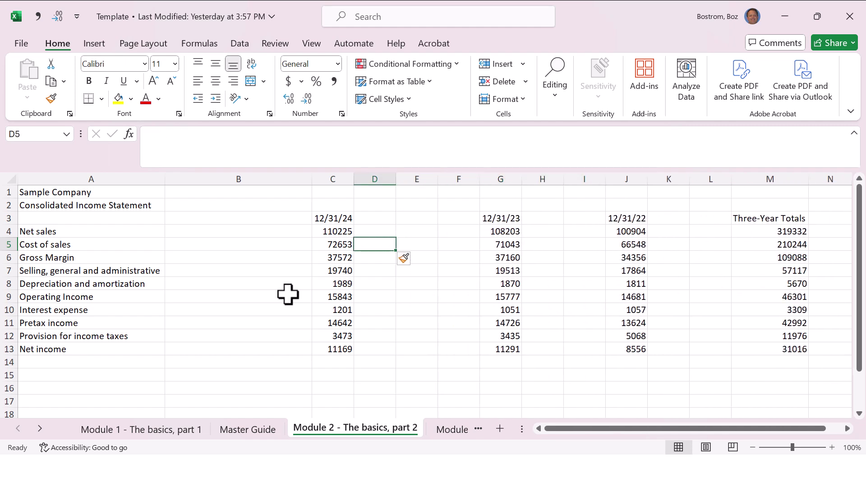
- Undo all the blank column insertions so the income statement again runs from column A to E
key("ctrl+z")
key("ctrl+z")
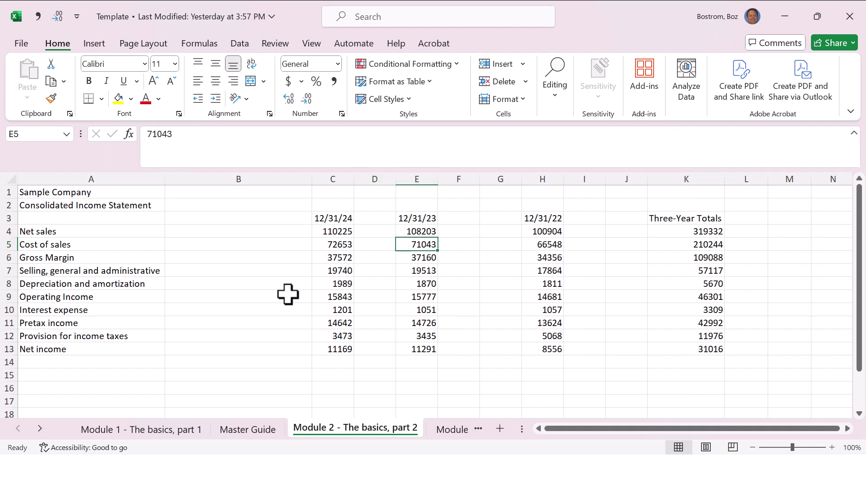
key("ctrl+z")
key("ctrl+z")
key("ctrl+z")
key("ctrl+z")
key("ctrl+z")
key("ctrl+z")
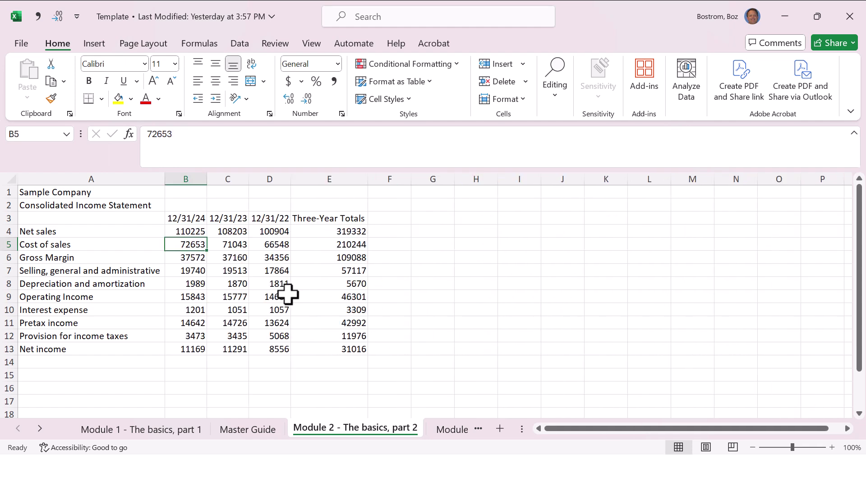
- Review the Master Guide sheet's entries for highlighting all cells within a line, highlighting multiple cells, and selecting an entire row
key("ctrl+Page_Up")
key("Down")
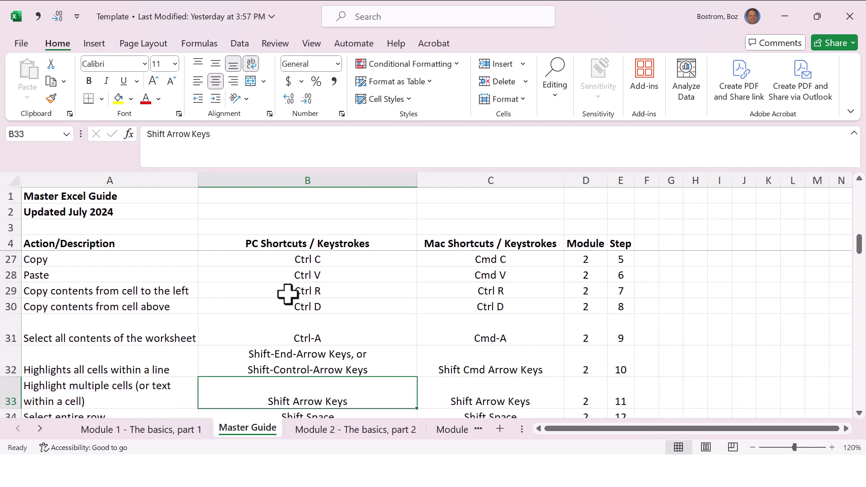
key("Up")
key("Down")
key("Down")
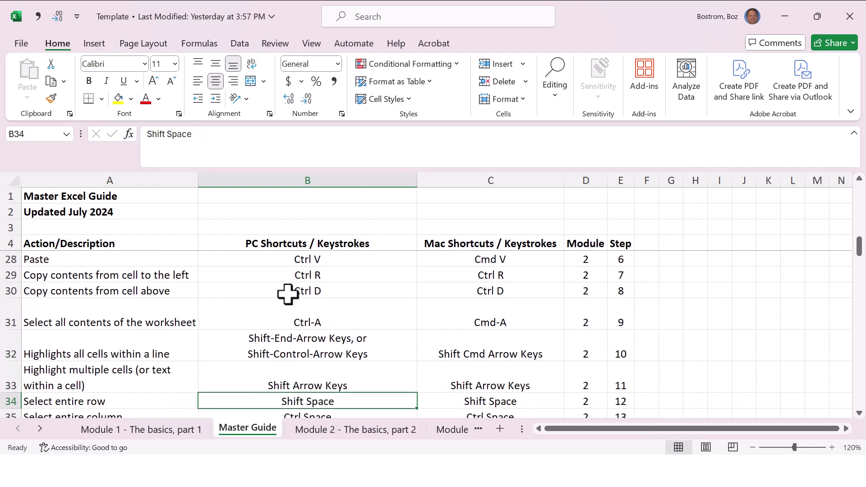
key("Up")
key("Up")
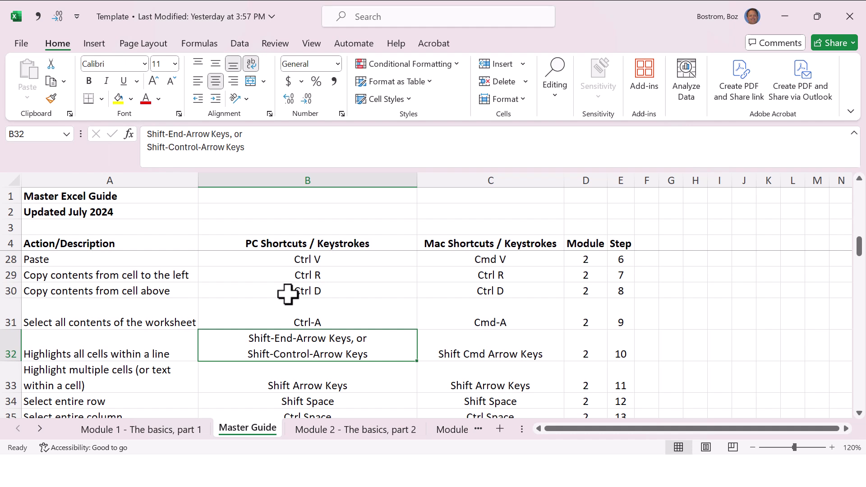
key("Down")
key("Up")
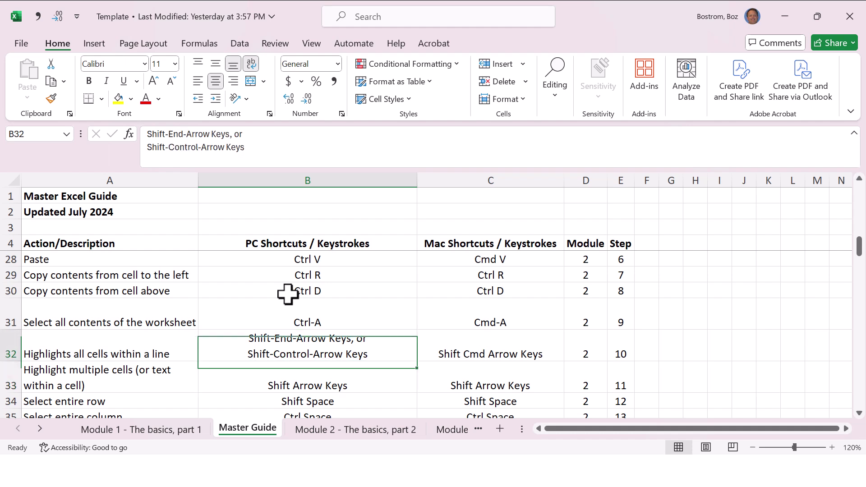
key("Down")
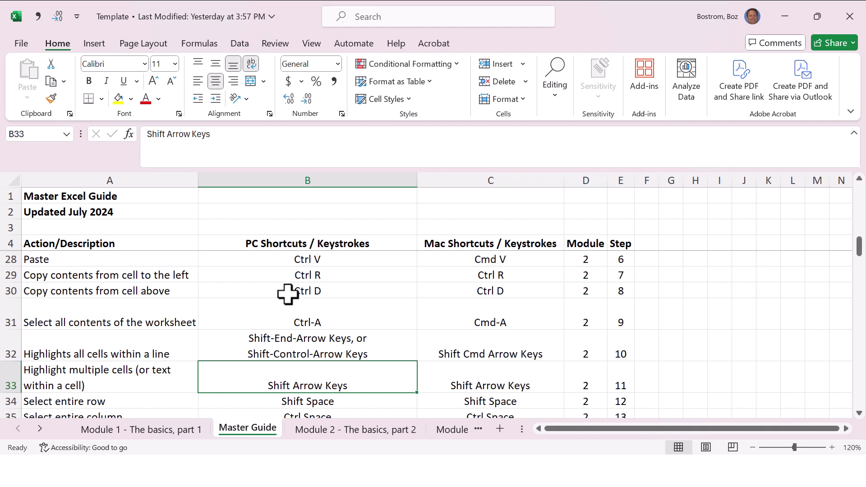
key("Up")
- Return to the Module 2 - The basics, part 2 sheet and select the Net sales values in B4:E4
key("ctrl+Page_Down")
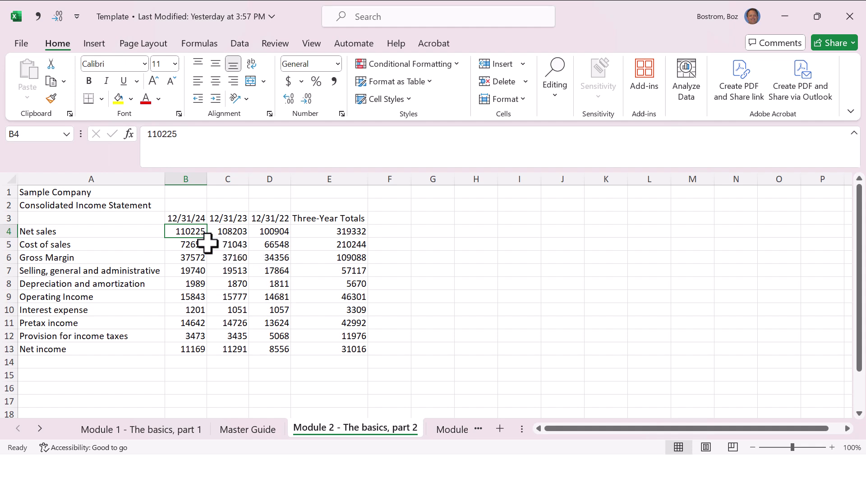
left_click_drag(196, 232, 324, 236)
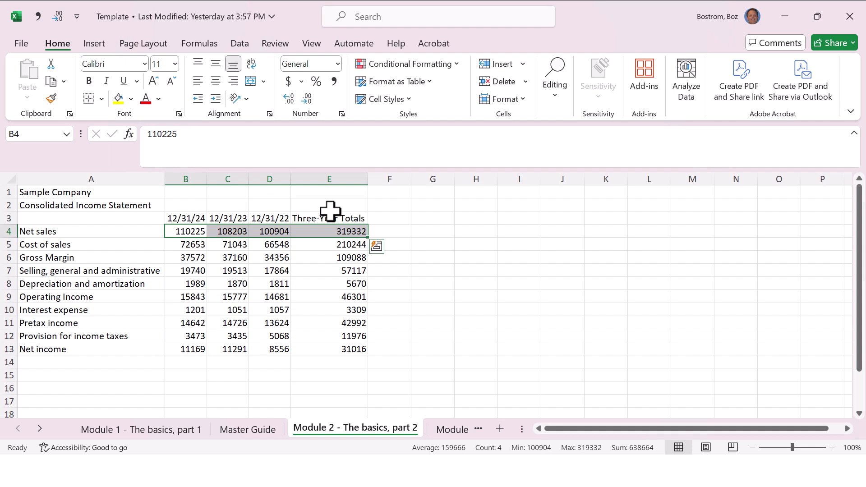
left_click_drag(200, 229, 317, 228)
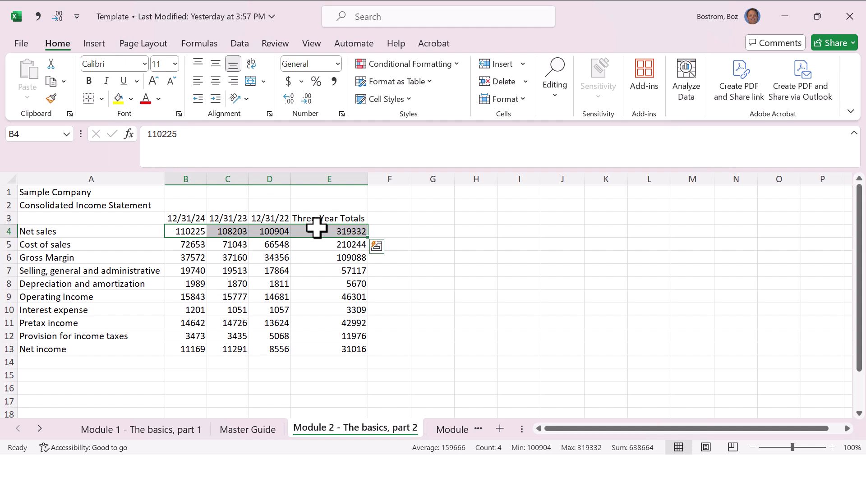
- Reselect the Net sales values from B4 to E4 by extending the selection one cell at a time
key("Left")
key("Right")
key("shift+Right")
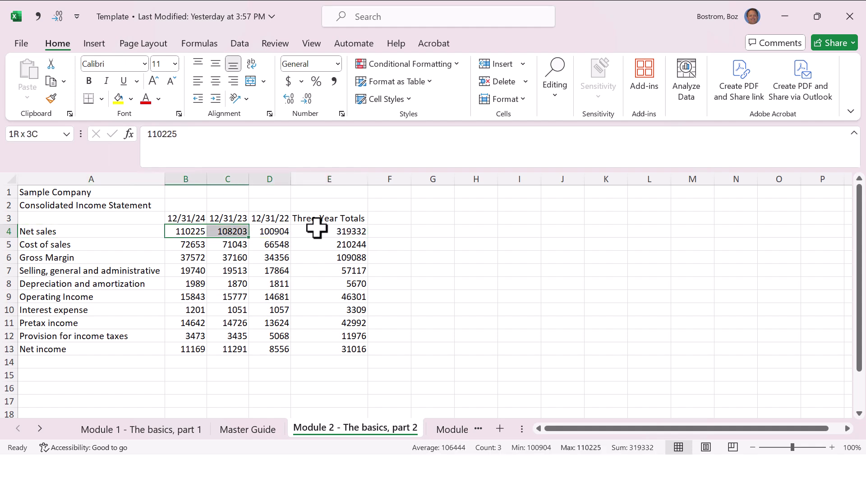
key("shift+Right")
key("shift+Right")
key("shift+Right")
key("shift+Left")
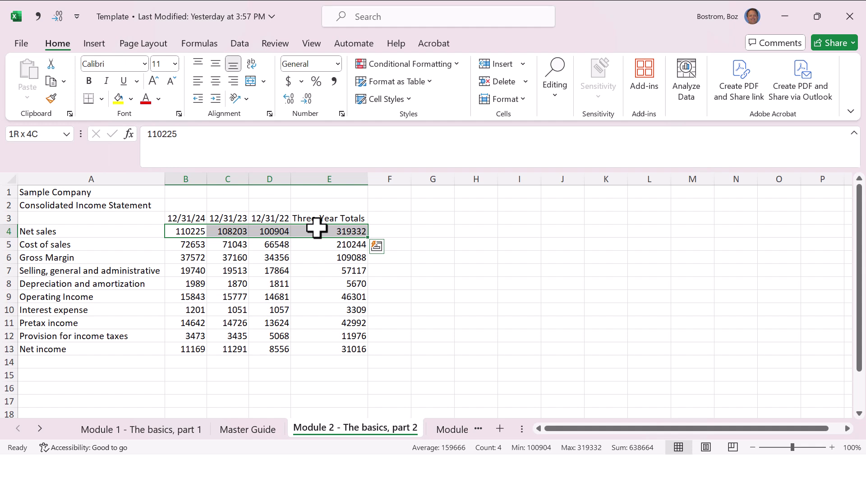
- Select the 12/31/24 values from B4 down to B13 by extending the selection cell by cell
key("Left")
key("Right")
key("shift+Down")
key("shift+Down")
key("shift+Down")
key("shift+Down")
key("shift+Down")
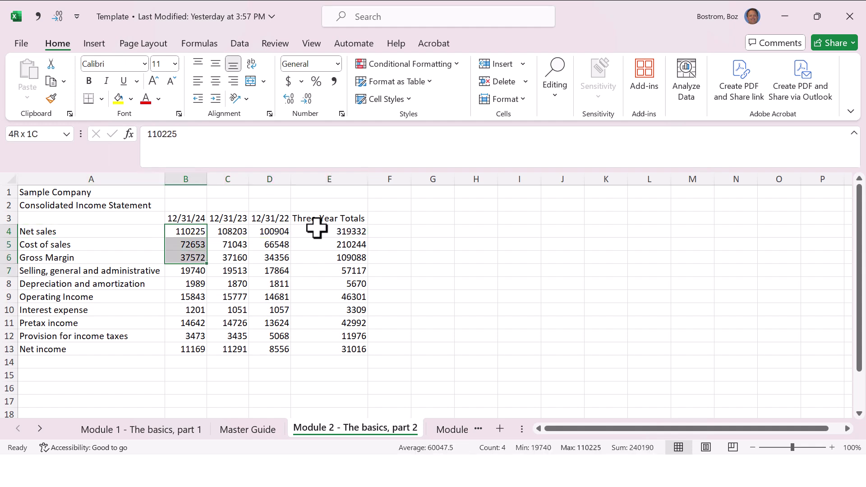
key("shift+Down")
key("shift+Down")
key("shift+Down")
key("shift+Down")
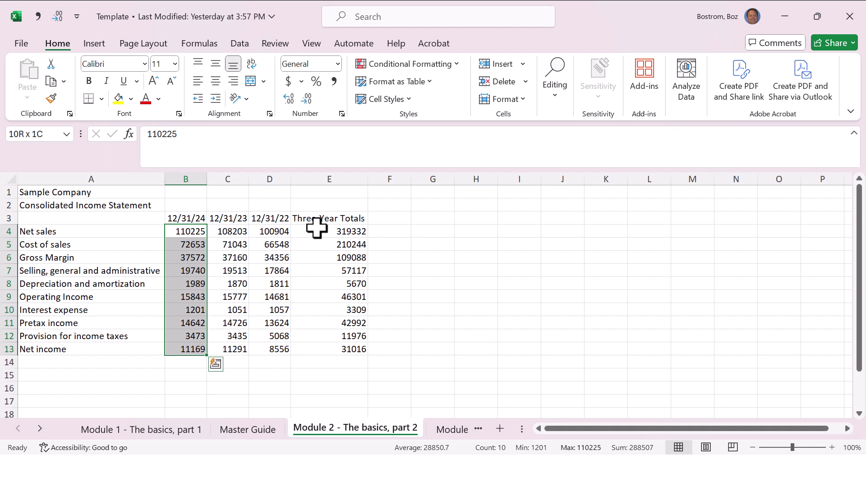
- Starting from B4, extend the selection to the last filled column and then the last filled row, covering B4:E13
key("Right")
key("Left")
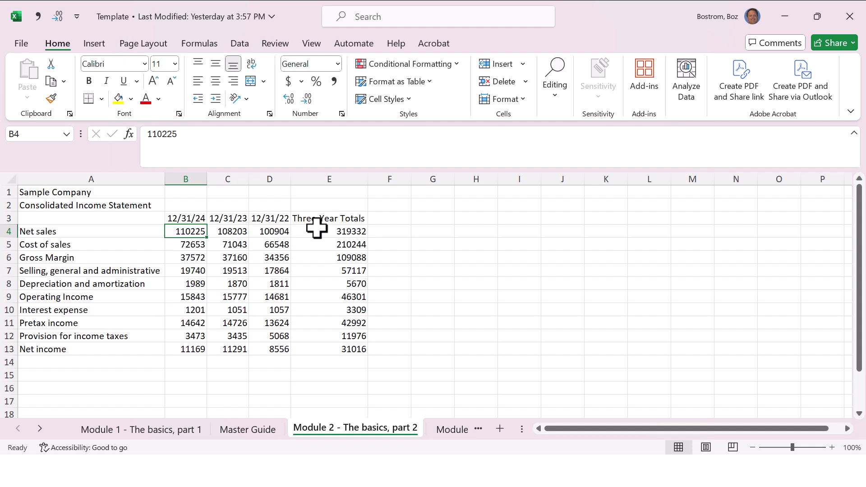
key("End")
key("shift+Right")
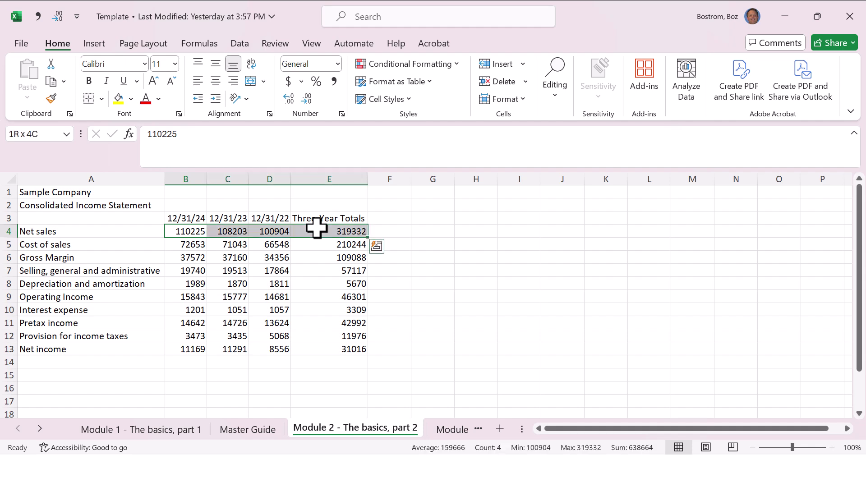
key("End")
key("shift+Down")
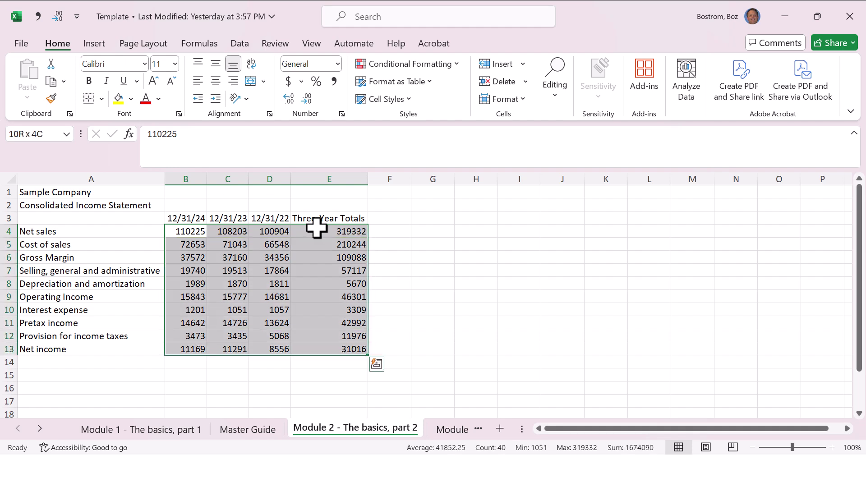
- Select only B4:B13 by extending from B4 straight to the last filled cell in the 12/31/24 column
key("Down")
key("Up")
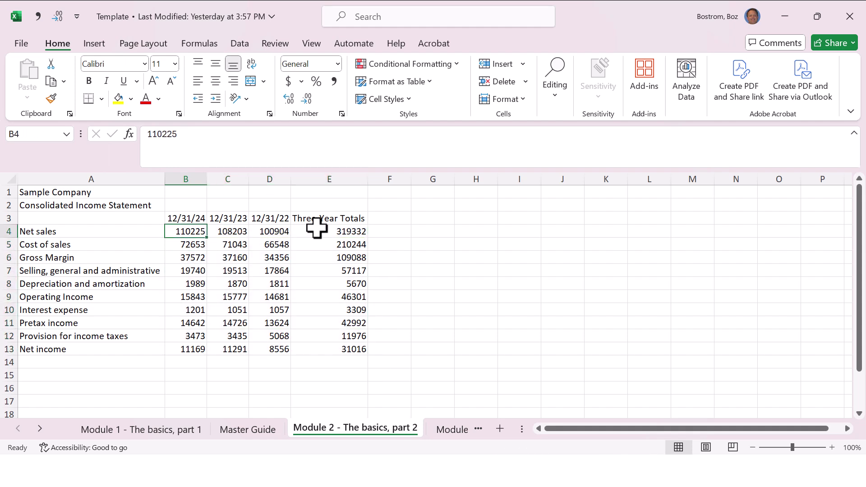
key("End")
key("shift+Down")
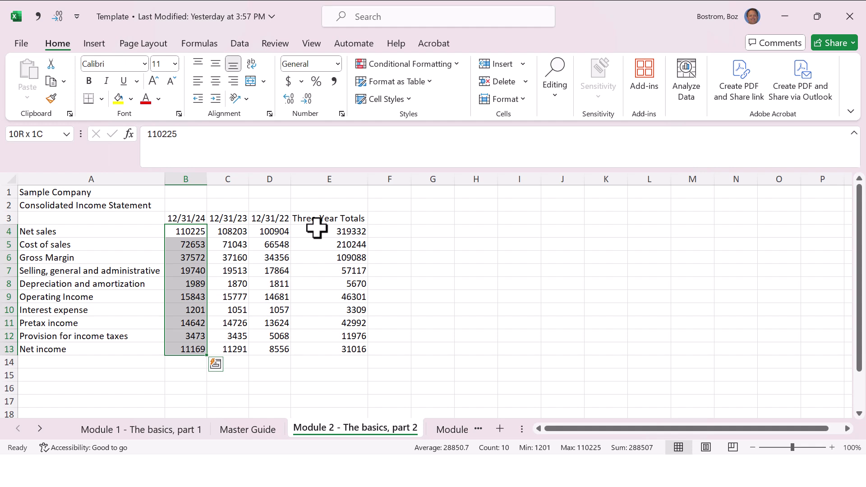
- Extend the selection cell by cell from B4 down to B12, and return to B4 alone
left_click(311, 229)
left_click(188, 233)
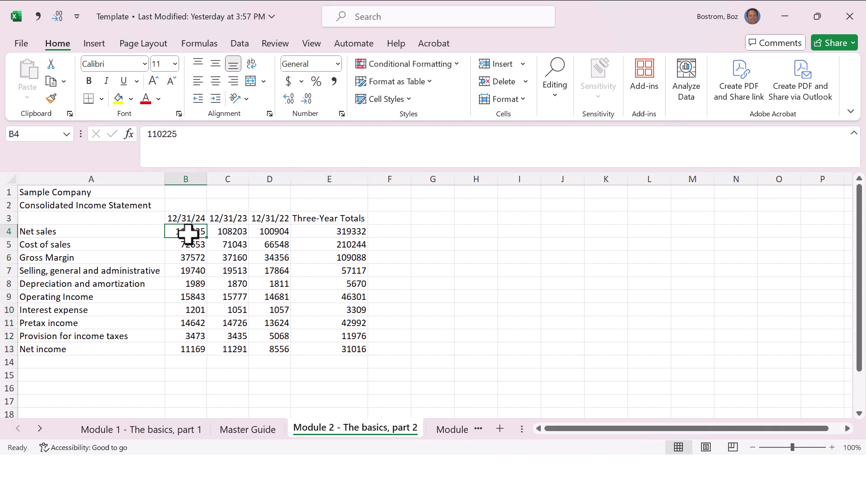
key("shift+Down")
key("shift+Down")
key("shift+Down")
key("shift+Down")
key("shift+Down")
key("shift+Down")
key("shift+Down")
key("shift+Down")
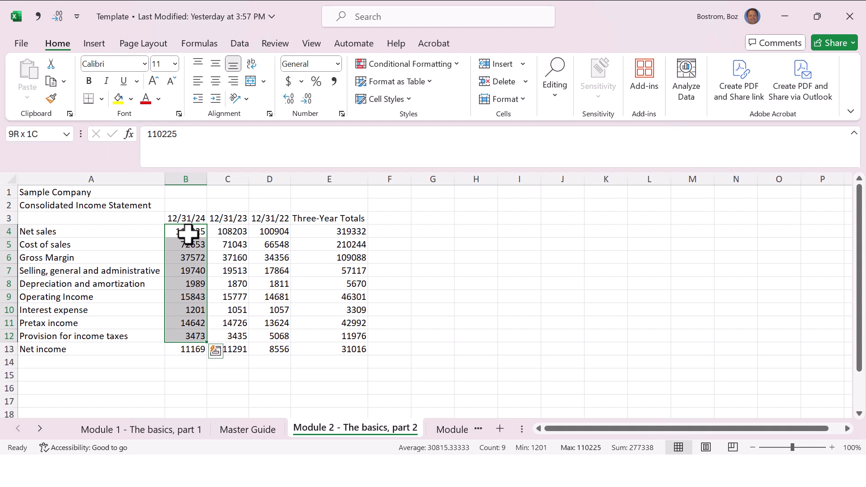
key("Up")
key("Down")
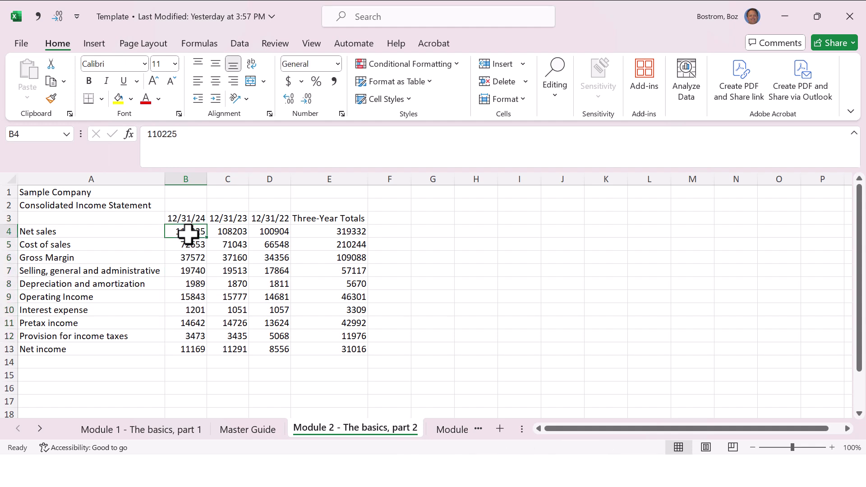
- Select B4:B13 in one sweep with the pointer, and return to cell B4
left_click_drag(188, 233, 201, 350)
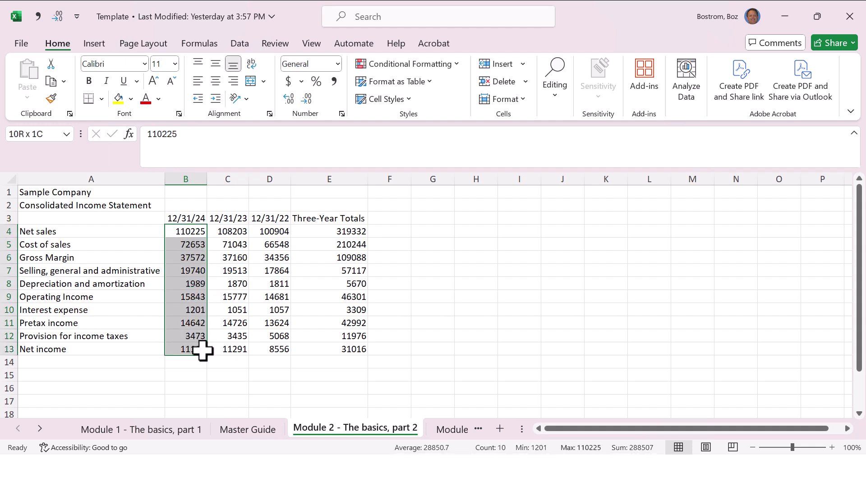
left_click(191, 231)
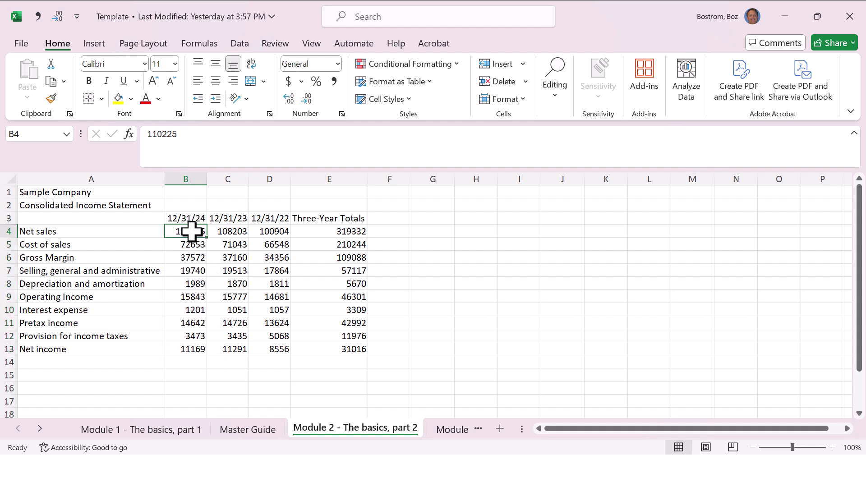
key("Right")
key("Left")
key("Left")
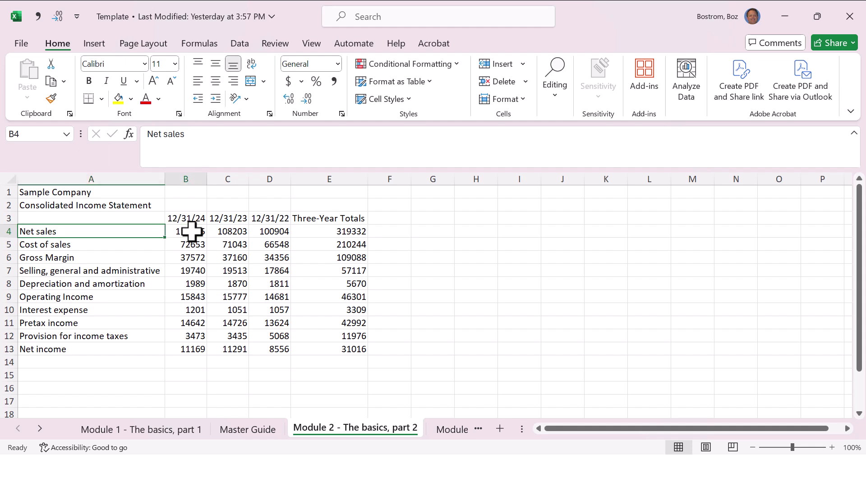
key("Right")
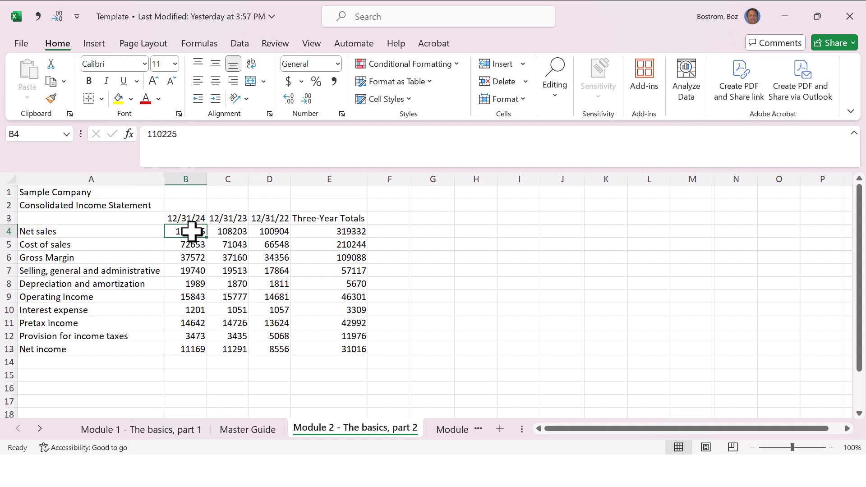
- Check the Master Guide entry for highlighting all cells within a line, and return to the Module 2 sheet
key("ctrl+Page_Up")
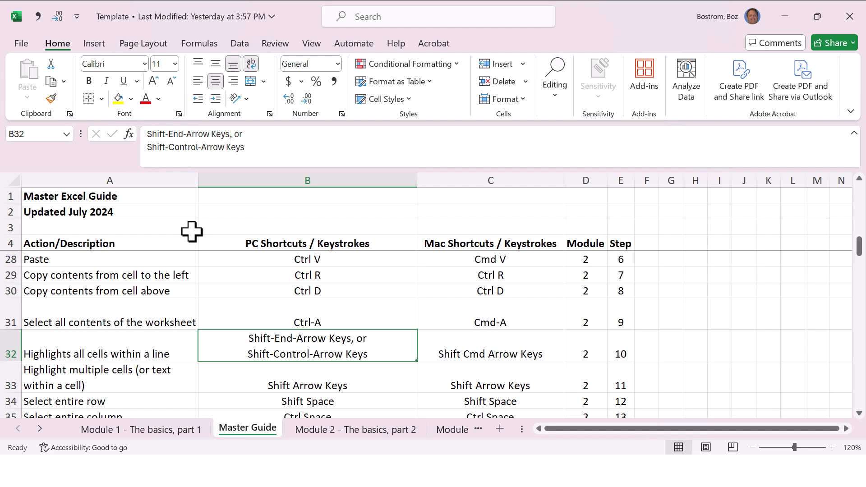
key("Down")
key("Up")
key("ctrl+Page_Down")
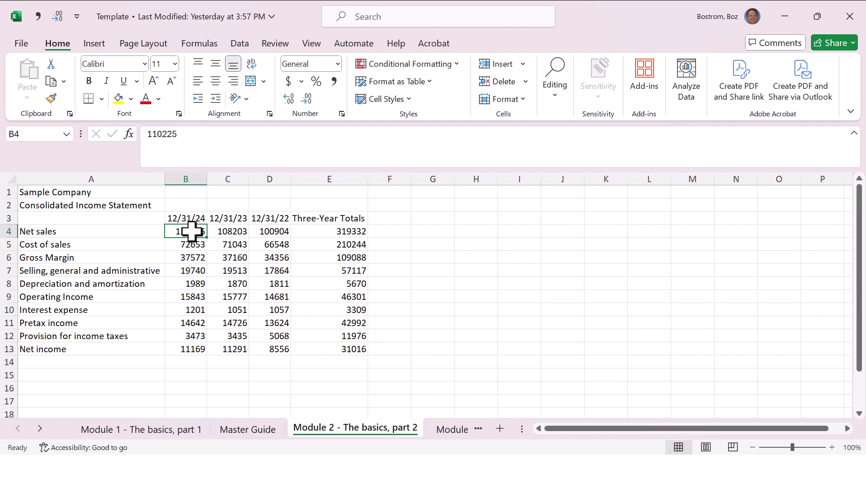
- Extend the selection from B4 across to column E and down to row 13, and reselect only B4:B13
key("shift+Right")
key("shift+Right")
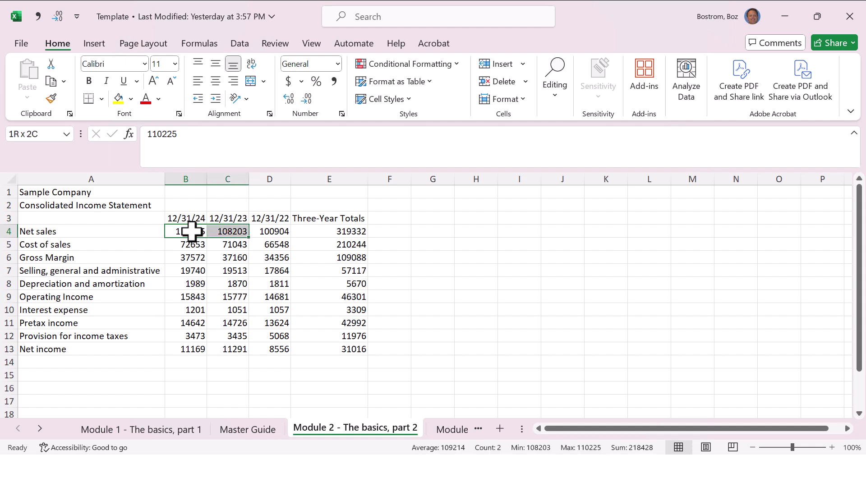
key("shift+Right")
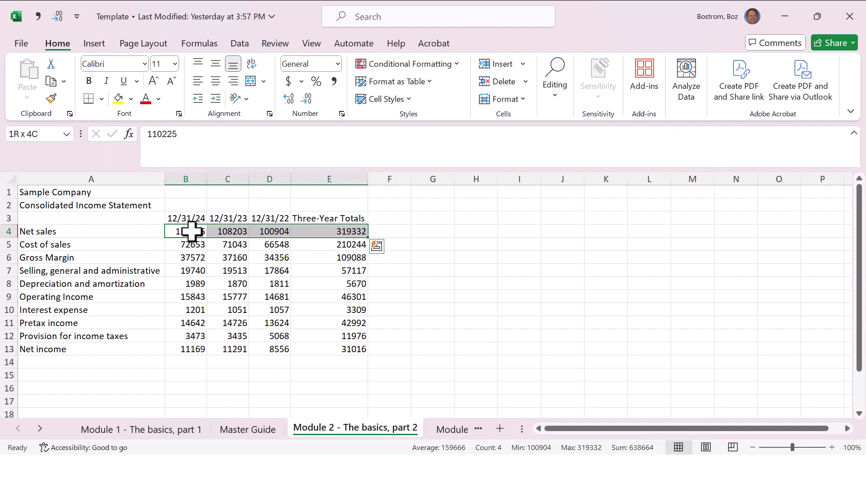
key("ctrl+shift+Down")
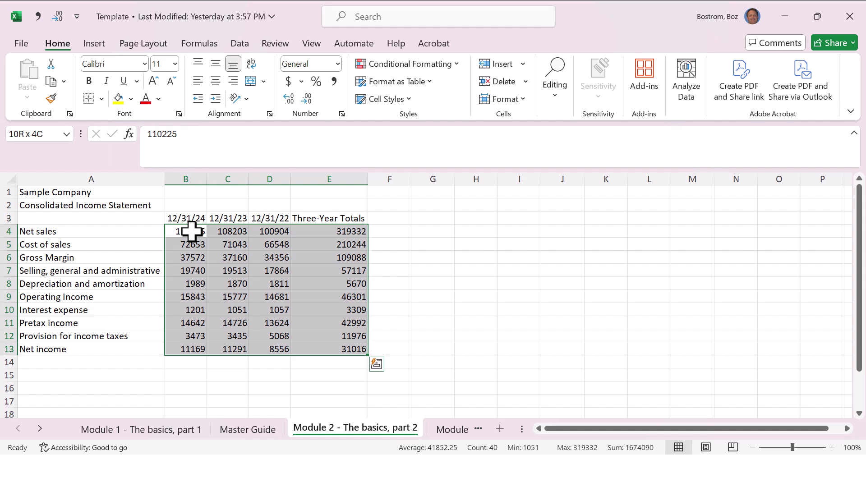
left_click(191, 232)
key("ctrl+shift+Down")
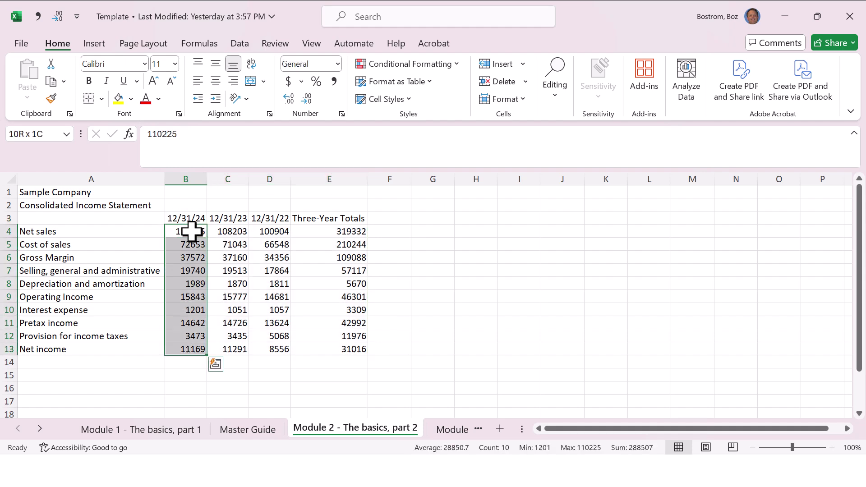
- Extend the selection from B4:B13 across to column E, and move to cell D4 alone
key("ctrl+shift+Right")
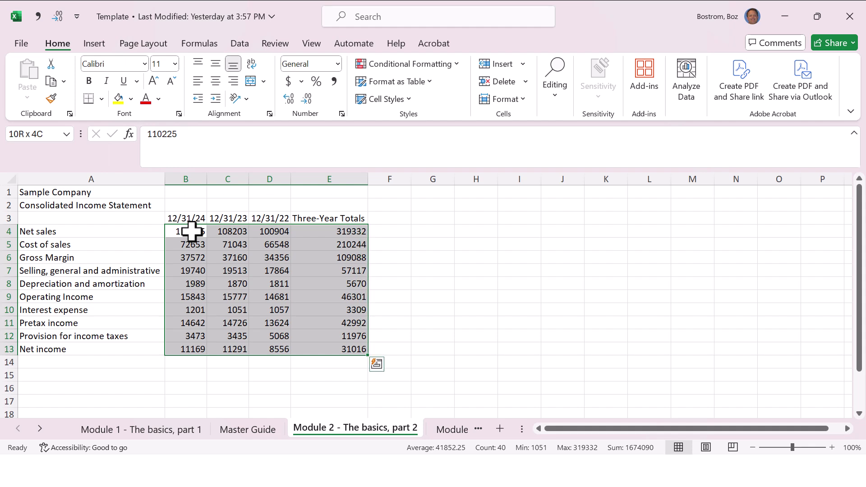
key("Right")
key("Right")
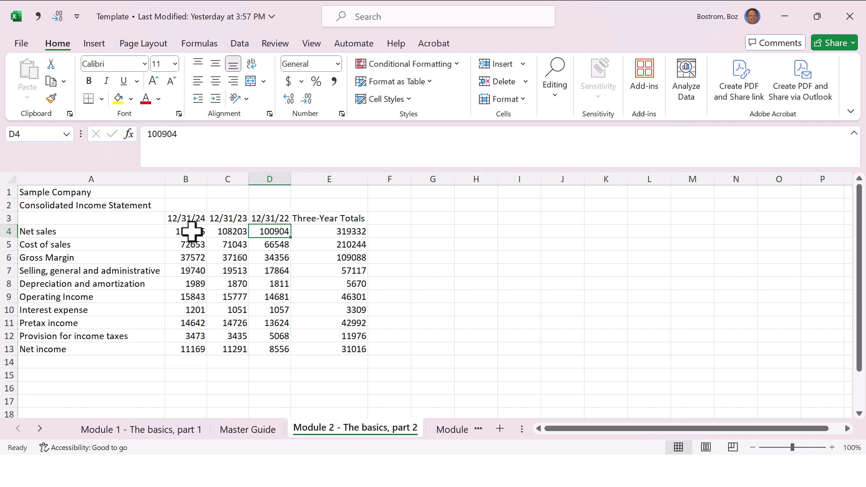
- Review the Master Guide entry for highlighting all cells within a line, reading across to its step number
key("ctrl+Page_Up")
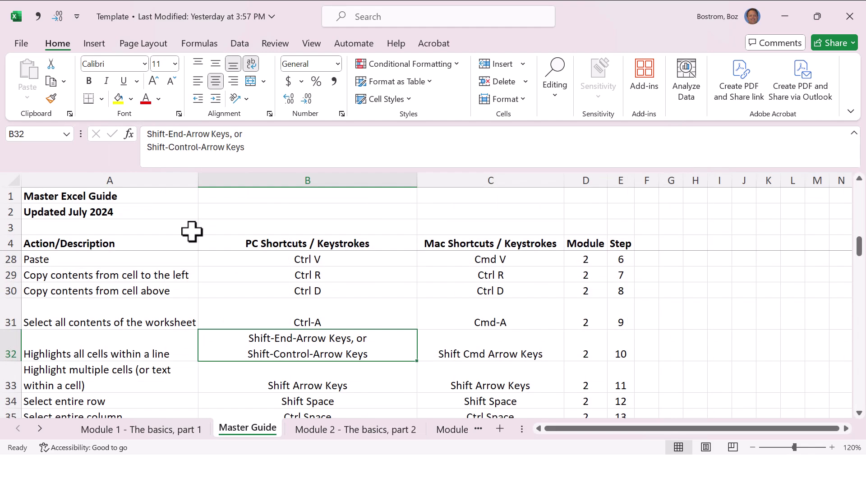
key("Down")
key("Down")
key("Down")
key("Down")
key("Down")
key("Up")
key("Up")
key("Up")
key("Up")
key("Up")
key("Up")
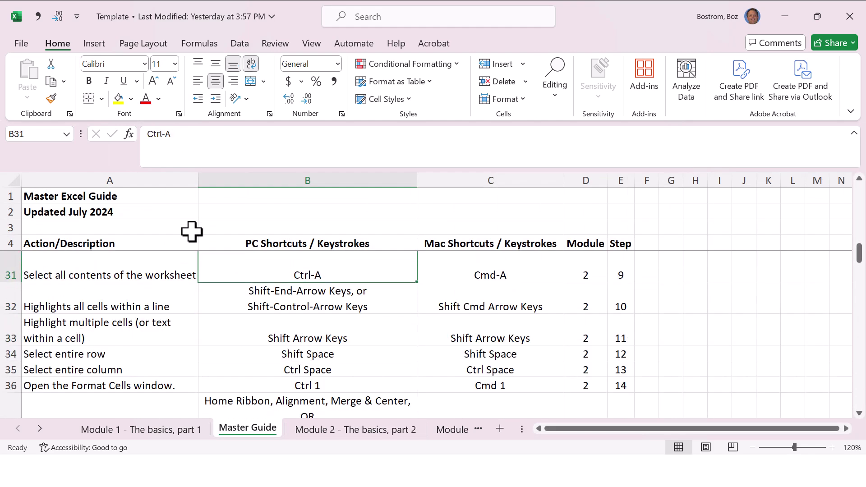
key("Down")
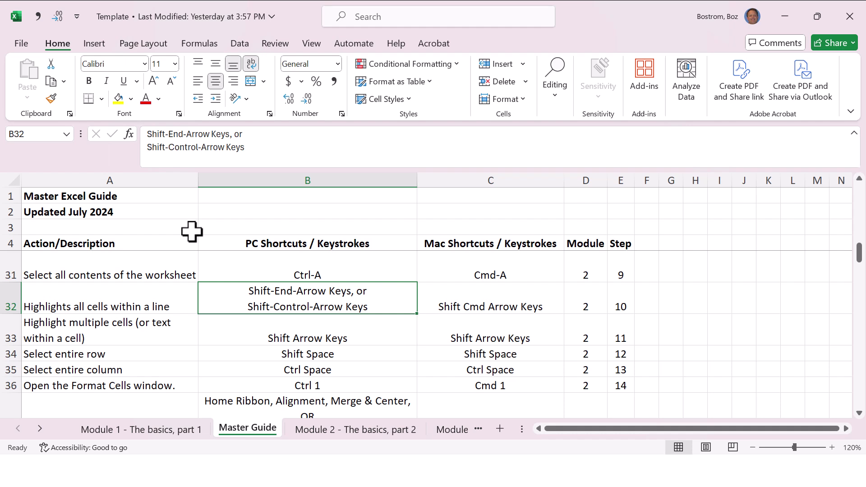
key("Right")
key("Right")
key("Right")
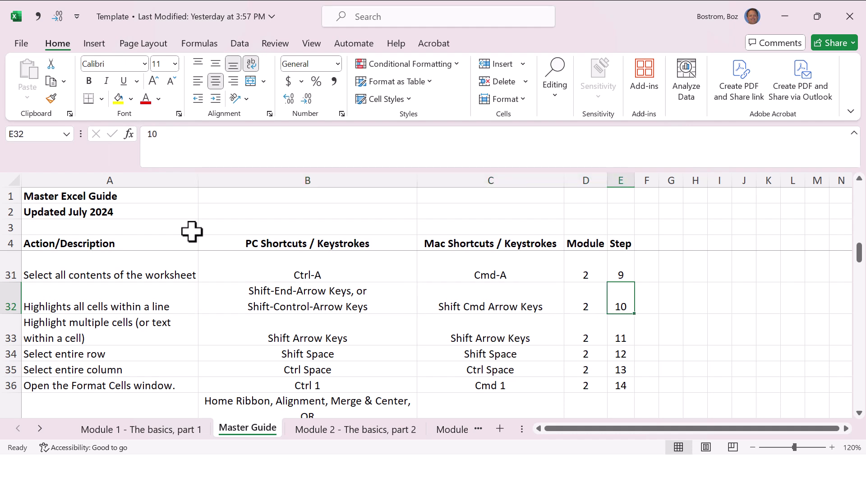
- Review the Master Guide entries for selecting an entire row and an entire column, and return to the Module 2 sheet
key("Down")
key("Left")
key("Left")
key("Left")
key("Left")
key("Down")
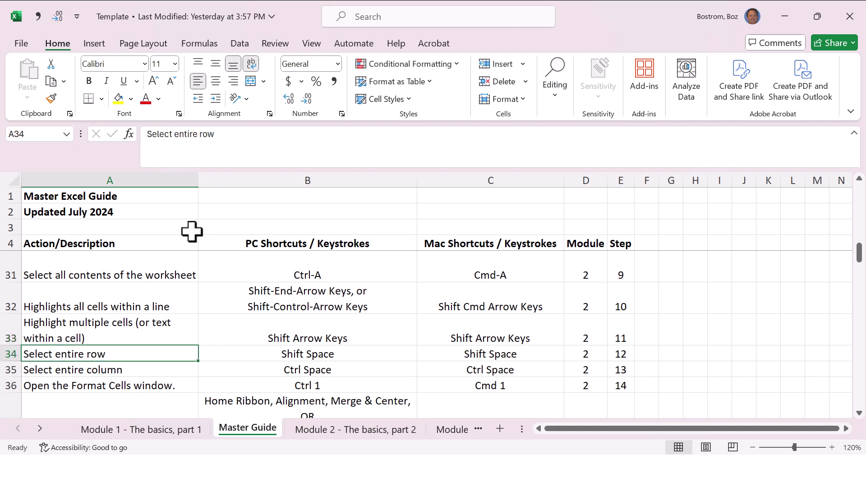
key("Right")
key("Right")
key("Left")
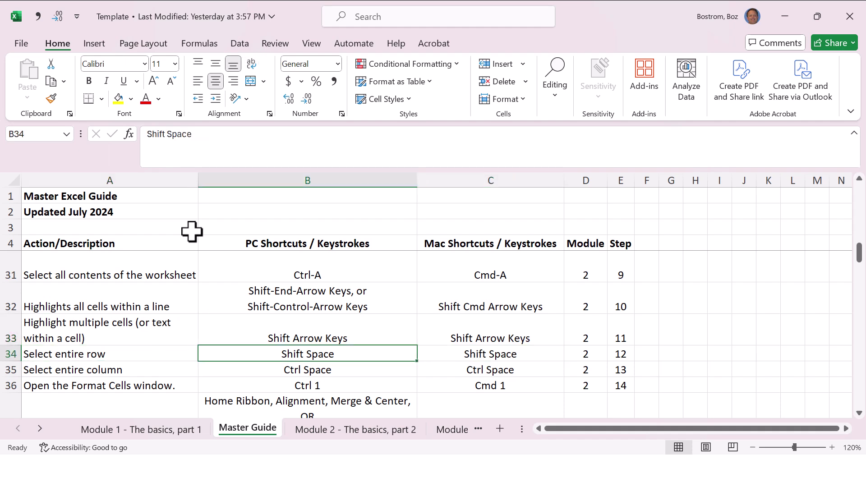
key("Down")
key("Down")
key("Up")
key("Up")
key("ctrl+Page_Down")
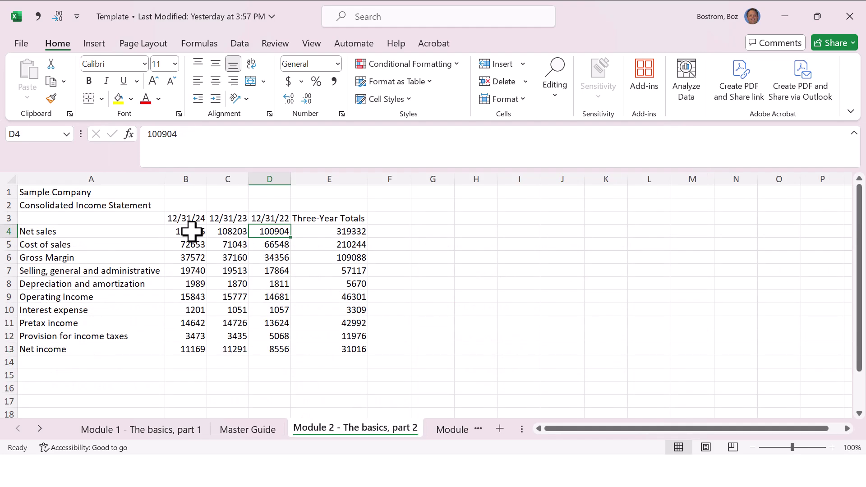
- Select the entire Depreciation and amortization row from cell D8, repeat the row selection, and move to D7
key("Down")
key("Down")
key("Down")
key("Down")
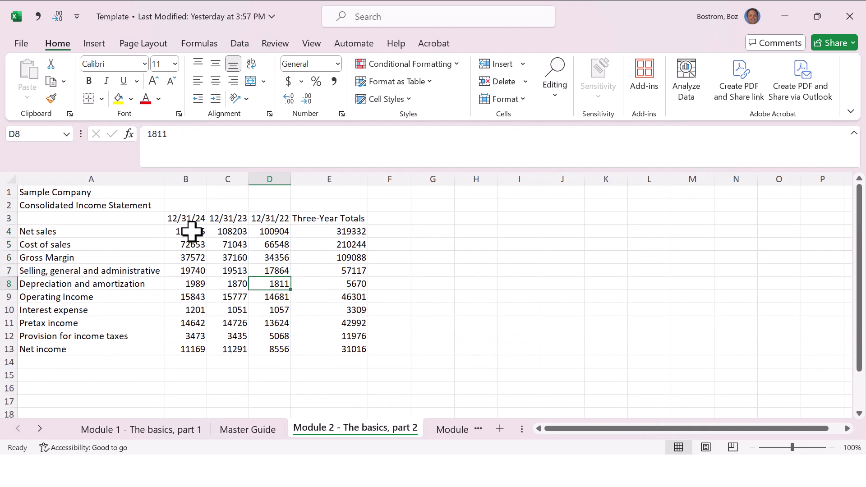
key("shift+space")
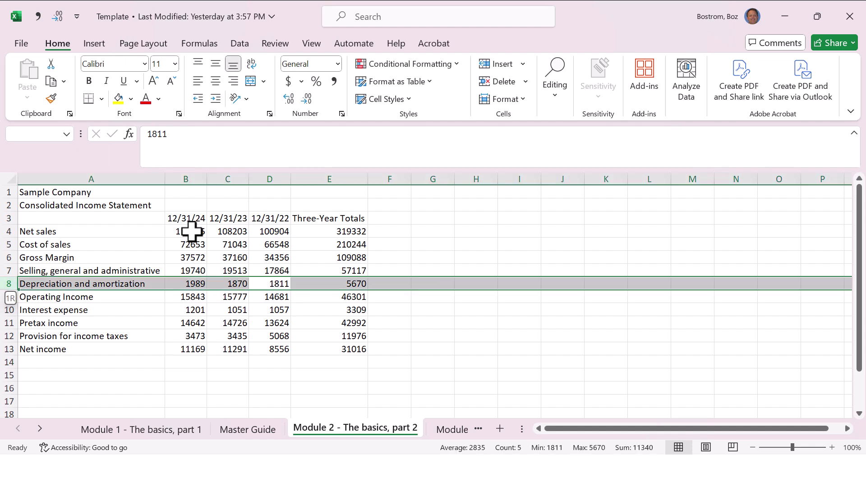
key("Down")
key("Up")
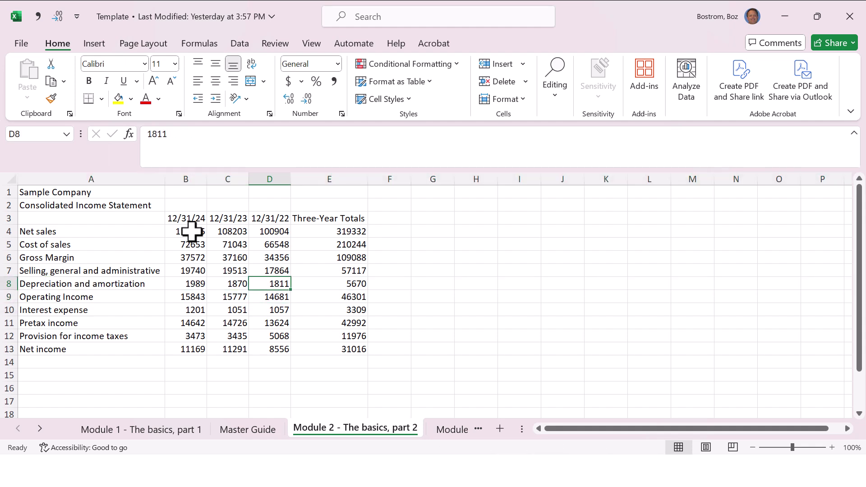
key("shift+space")
key("Up")
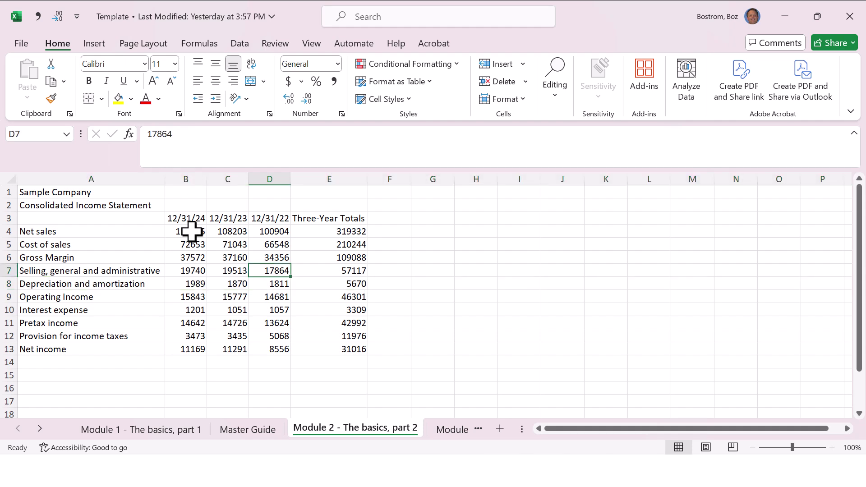
- Select the entire column D from cell D9, and return to cell D7 alone
key("Down")
key("Down")
key("ctrl+space")
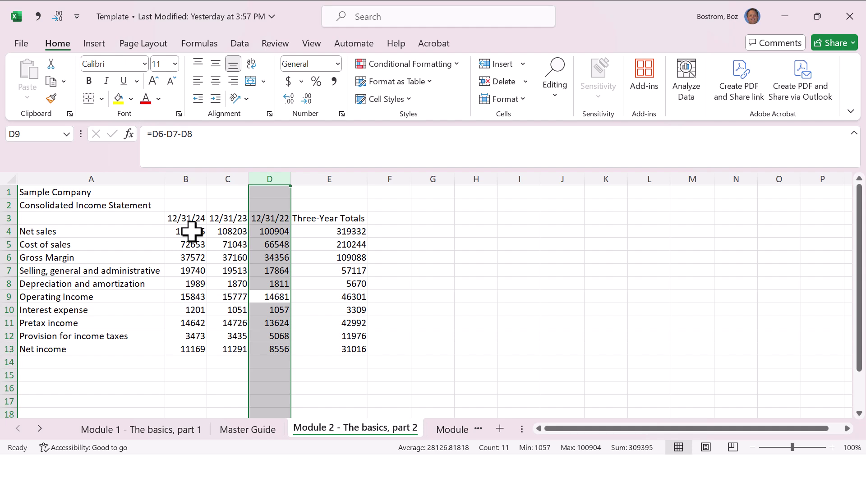
key("Down")
key("Up")
key("Up")
key("Up")
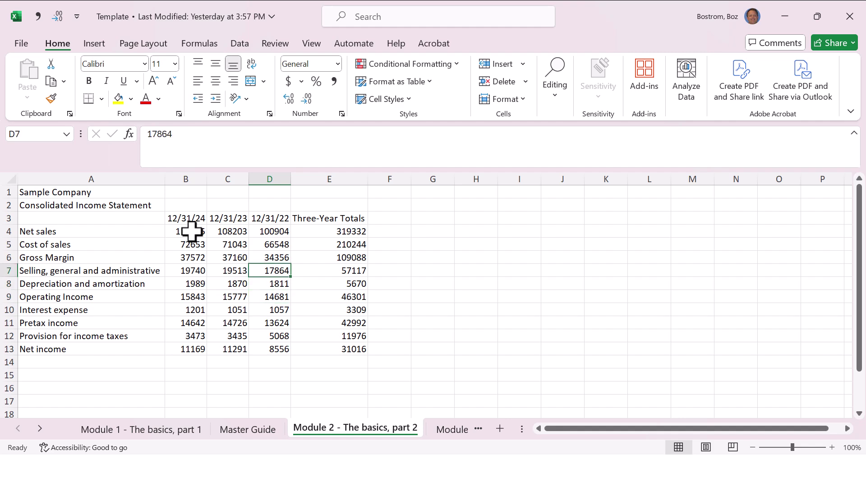
- Look through the Master Guide entries that follow selecting an entire row, including Format Cells, Merge & Center and Wrap Text
key("ctrl+Page_Up")
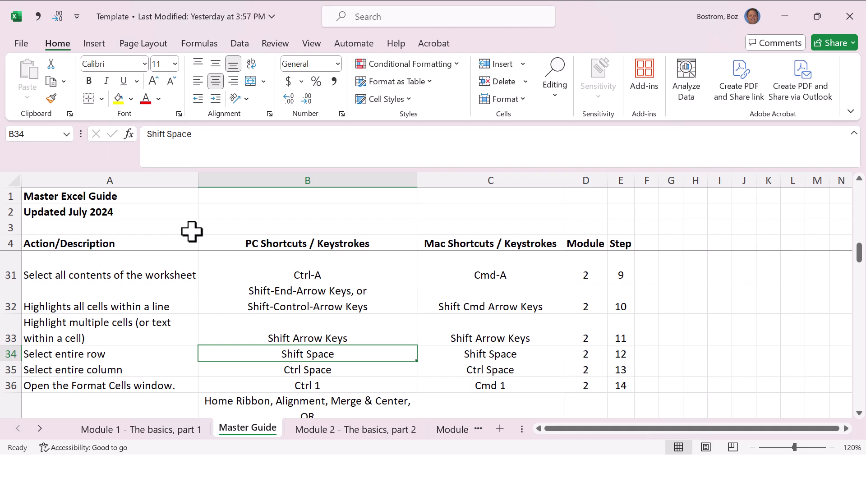
key("Down")
key("Down")
key("Down")
key("Down")
key("Down")
key("Up")
key("Up")
key("Up")
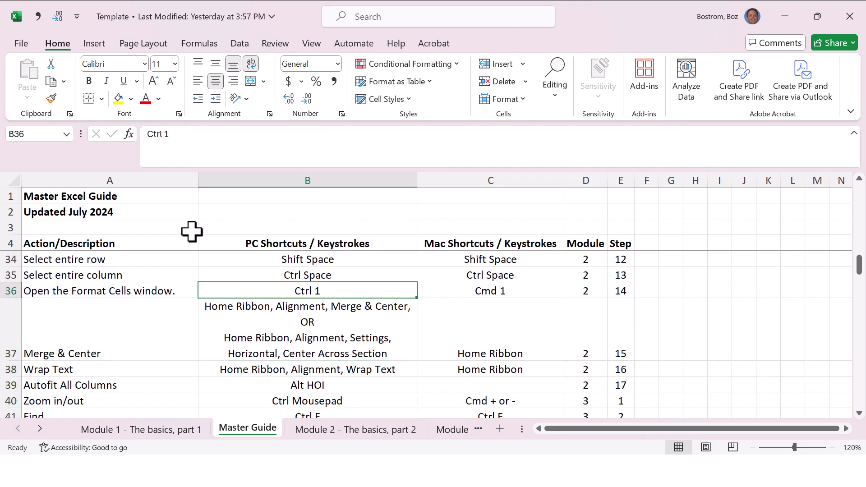
key("Up")
key("Up")
key("Up")
key("Down")
key("Down")
key("Down")
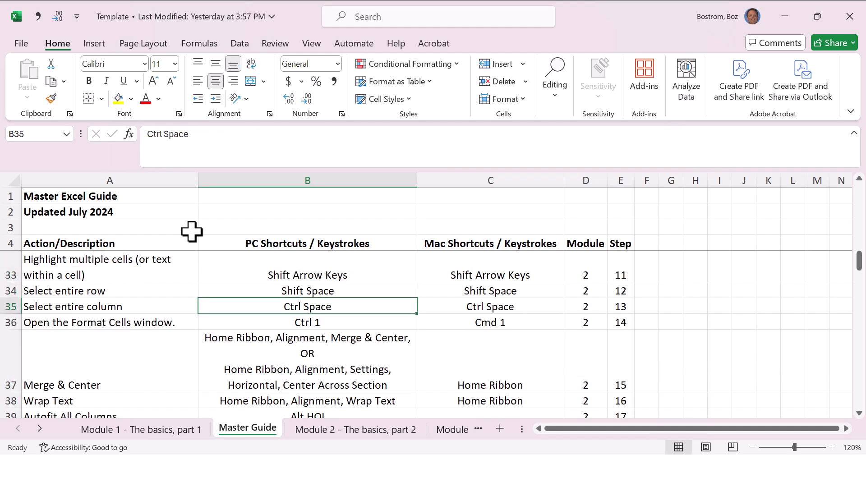
- Read the Master Guide entry for opening the Format Cells window, and return to the Module 2 sheet
key("Left")
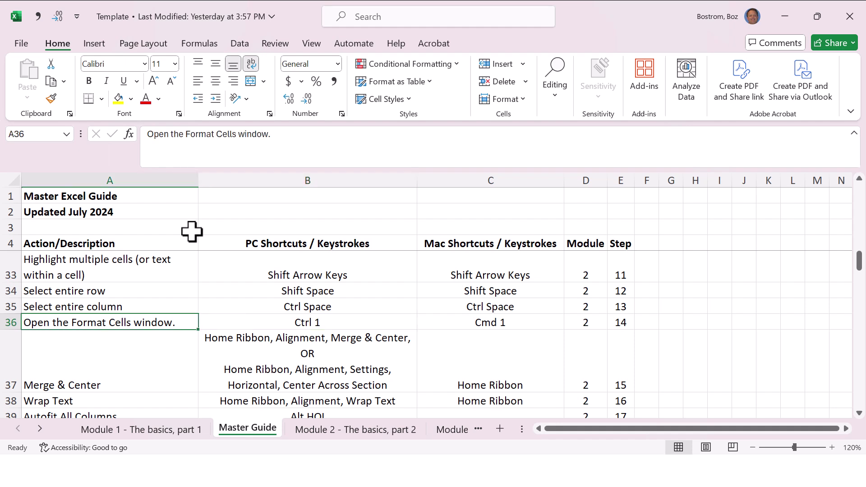
key("Right")
key("Right")
key("Right")
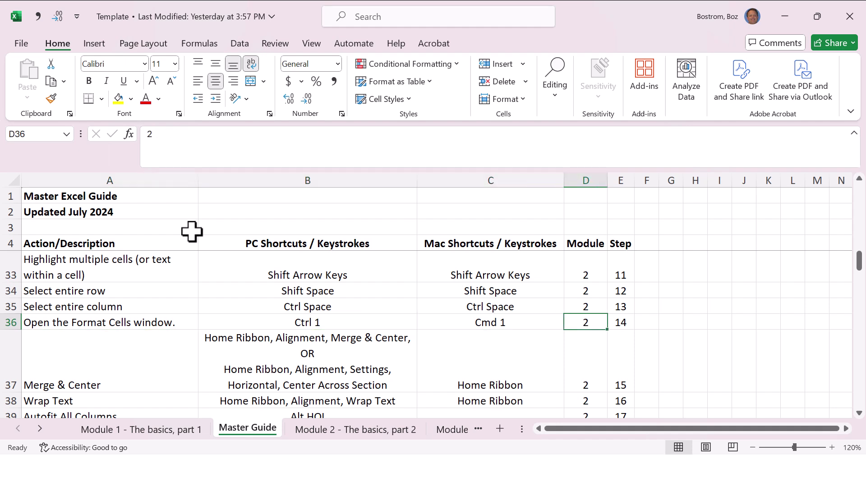
key("Up")
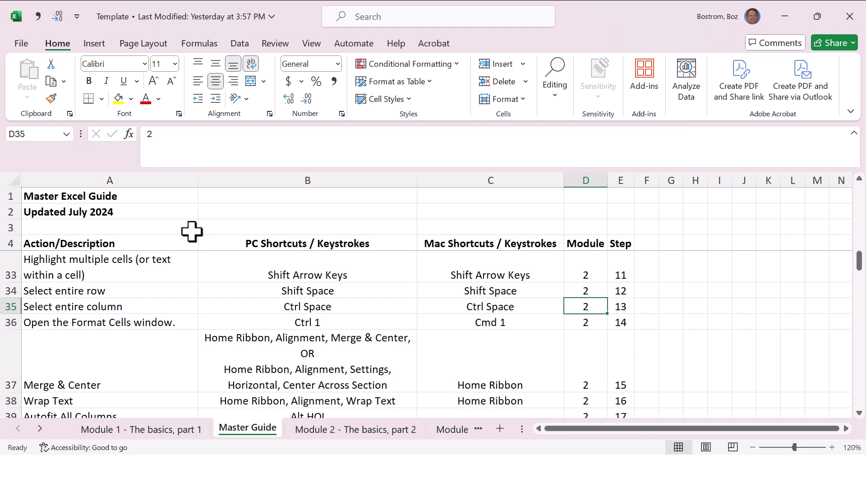
key("ctrl+Page_Down")
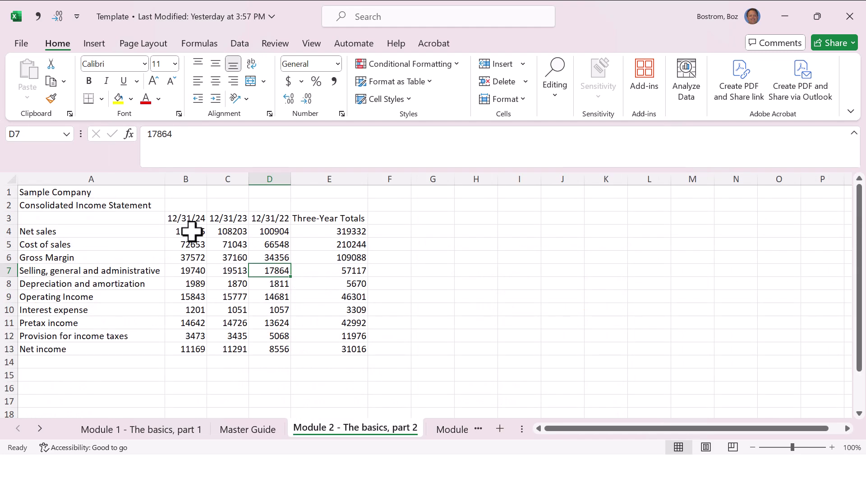
- Select the income statement figures B4:E13, starting from cell B4 and extending across and down to the data's edges
key("Up")
key("Up")
key("Up")
key("Left")
key("Left")
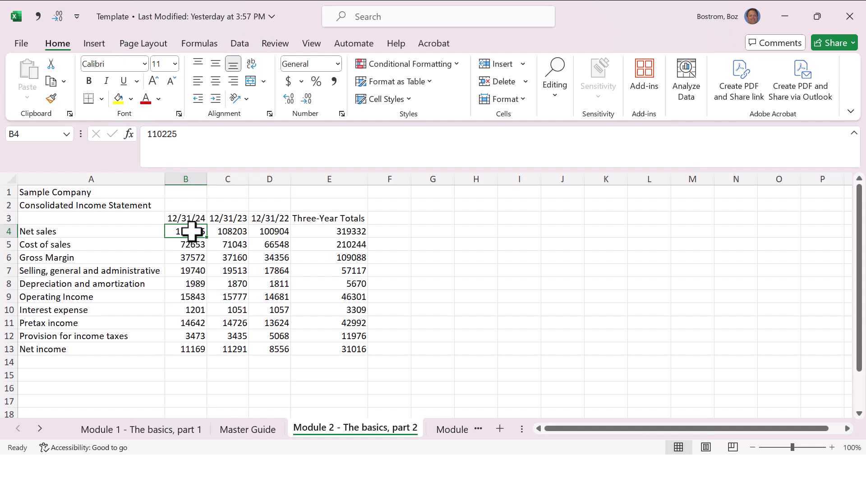
key("ctrl+shift+Right")
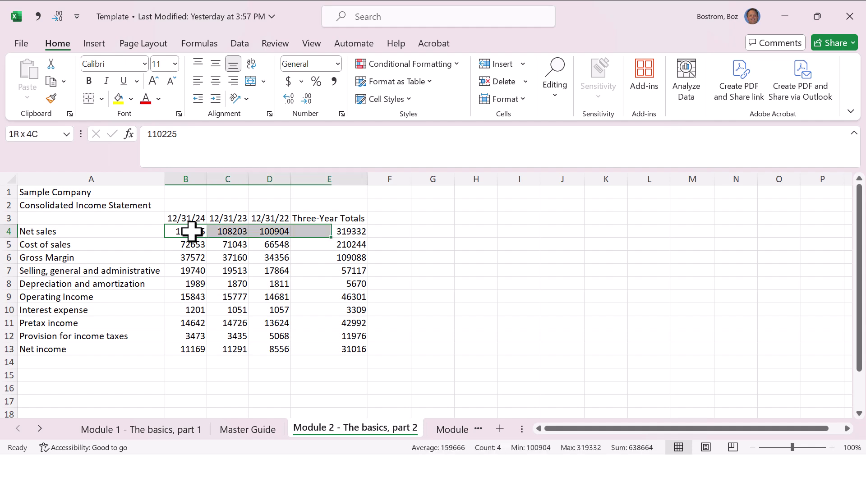
key("shift+Down")
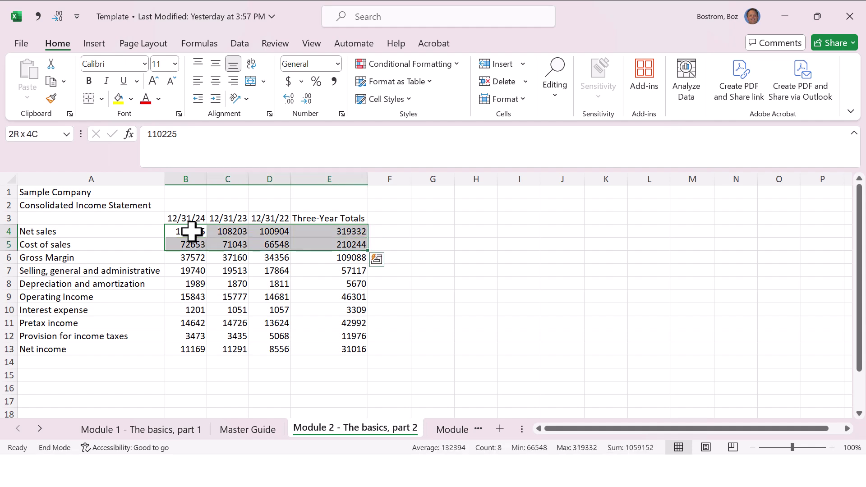
key("ctrl+shift+Down")
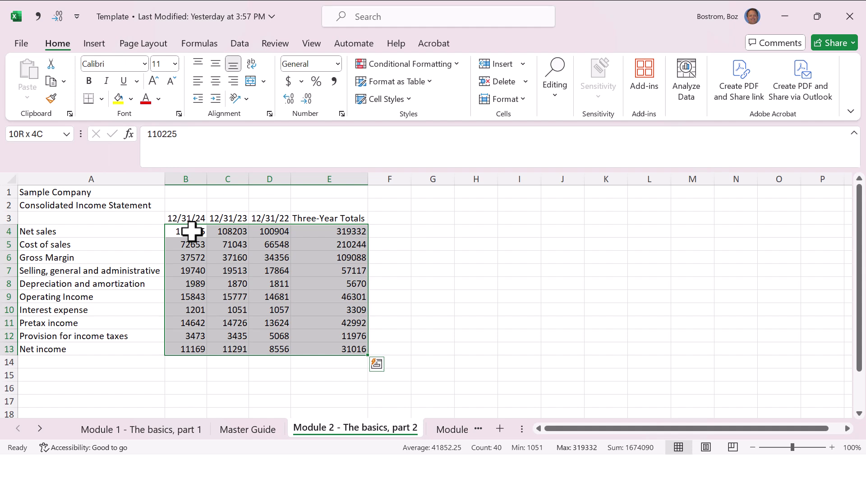
- Apply the comma style to B4:E13 and reduce the figures to no decimal places
key("alt+h")
key("k")
key("alt+h")
key("9")
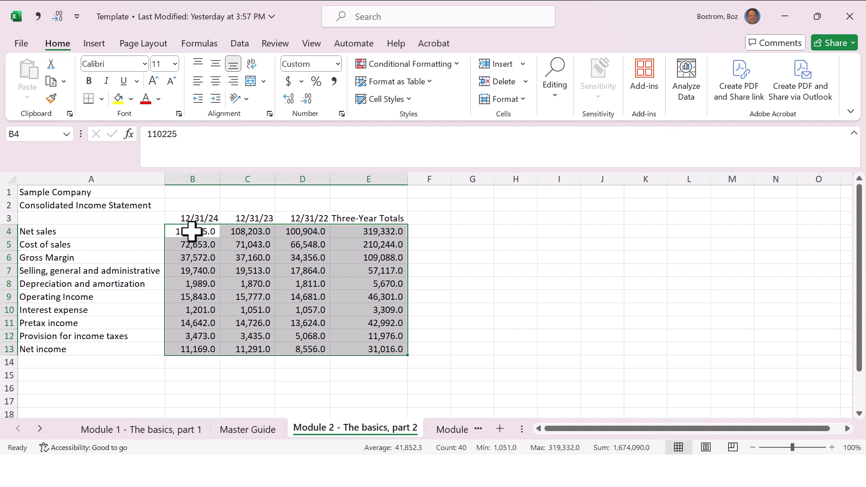
key("alt+h")
key("9")
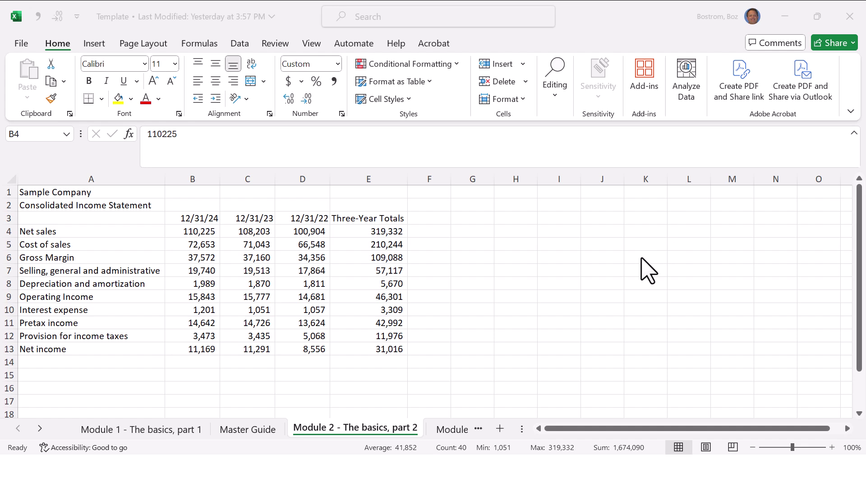
- Dismiss the Quick Analysis options and undo the comma style and decimal changes on B4:E13
key("ctrl+q")
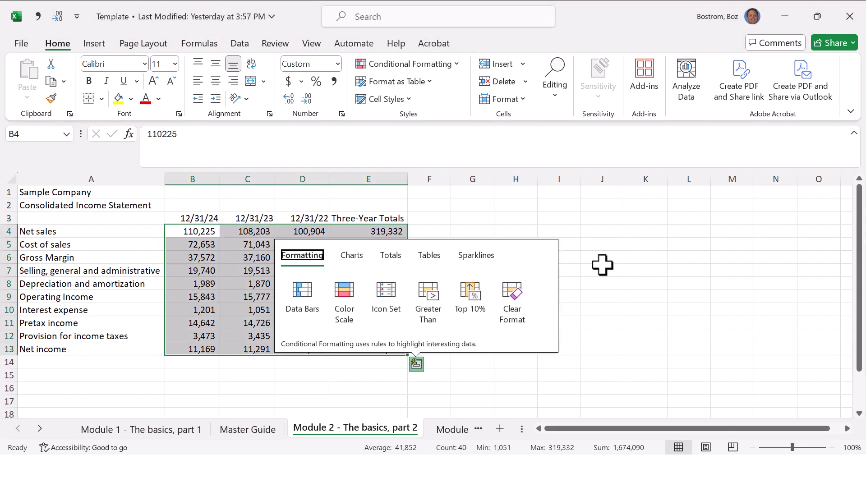
key("Escape")
key("alt+h")
key("k")
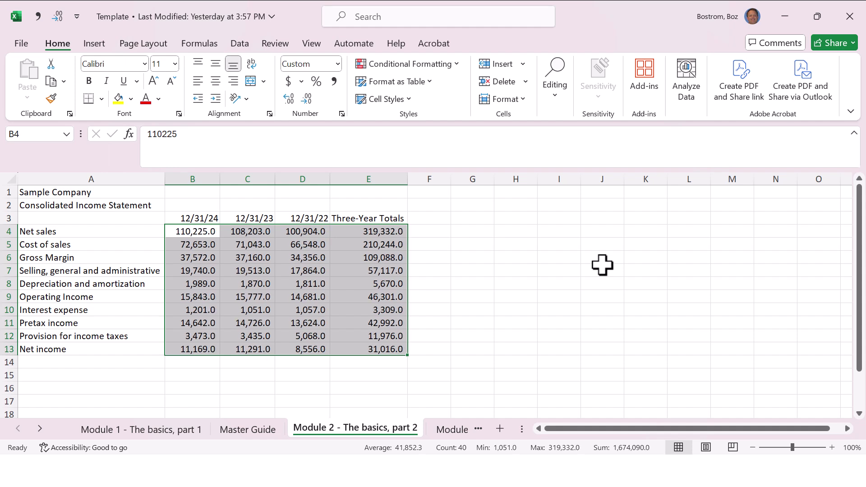
key("ctrl+z")
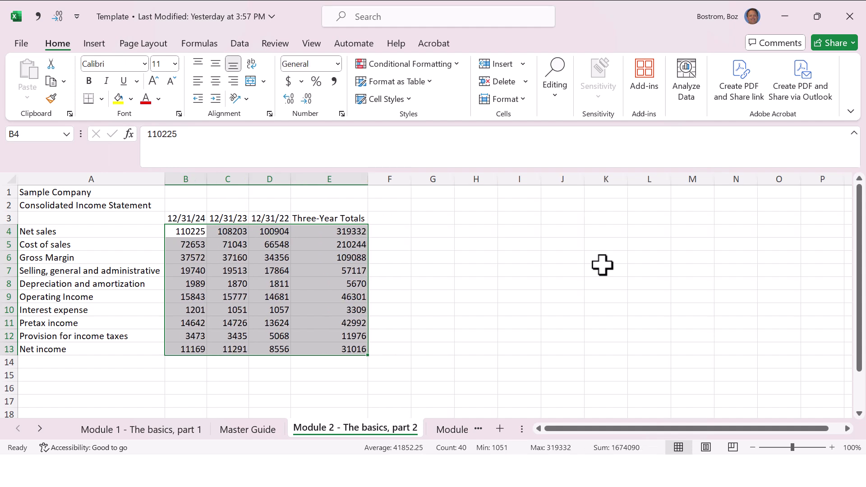
- Format the income statement figures B4:E13 as Number with 0 decimal places through Format Cells
right_click(185, 232)
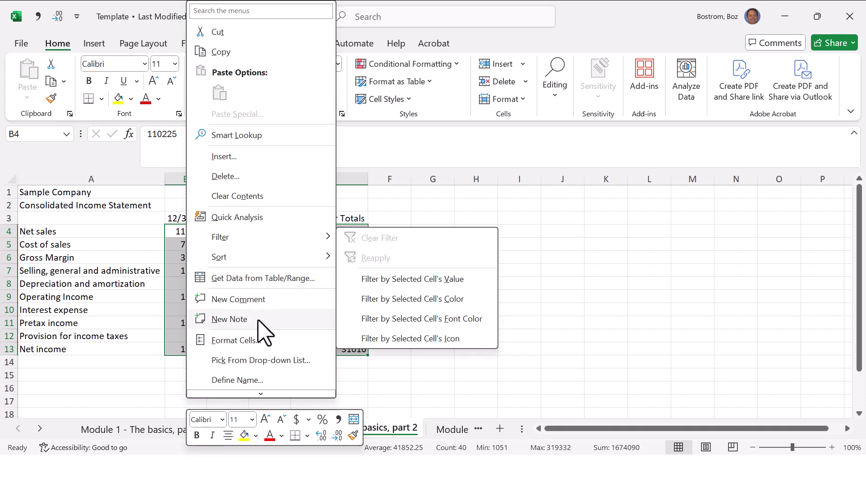
left_click(234, 340)
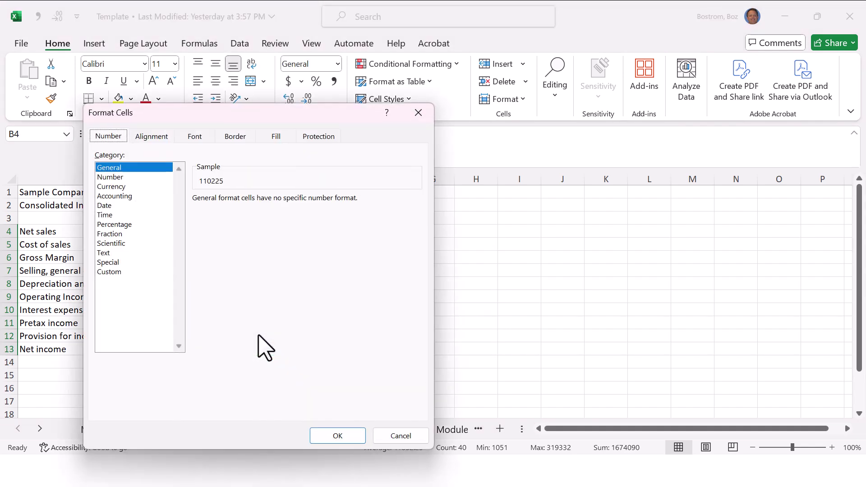
left_click(135, 179)
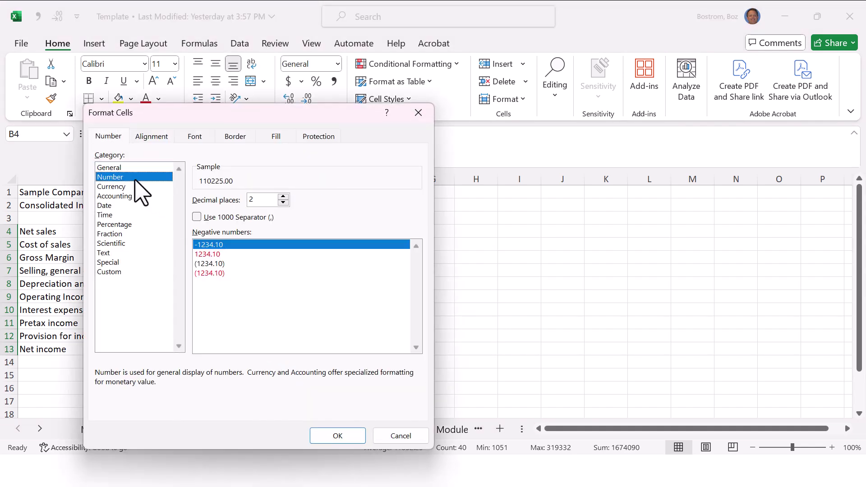
left_click(283, 202)
left_click(283, 203)
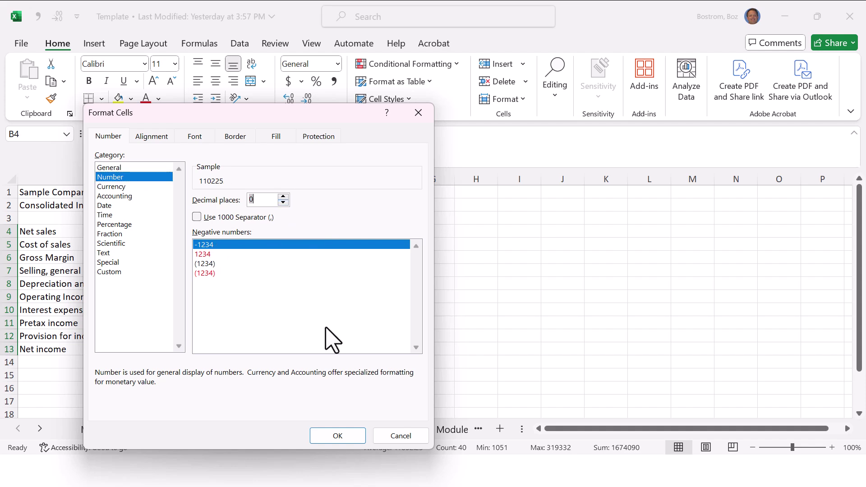
left_click(355, 433)
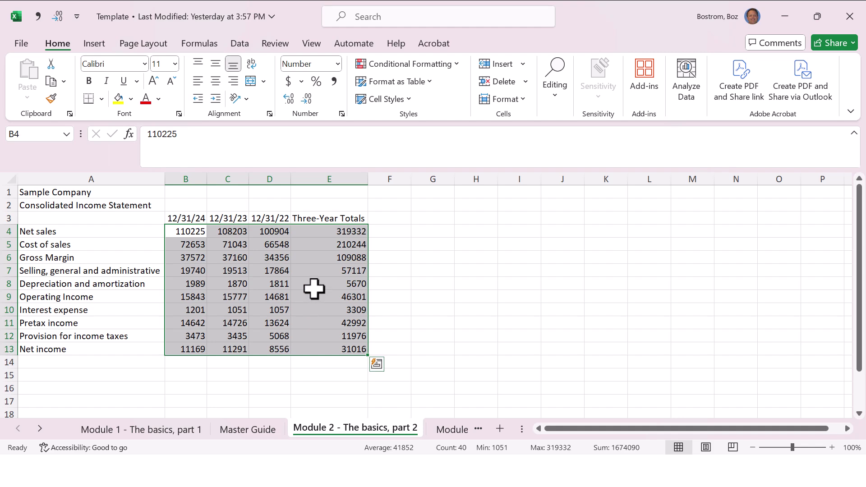
- Turn on the 1000 separator for the figures in B4:E13 through Format Cells
right_click(193, 231)
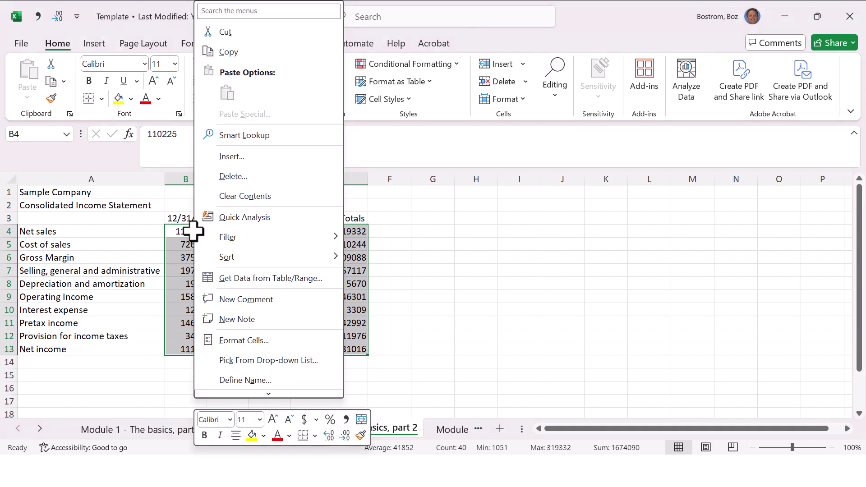
left_click(255, 343)
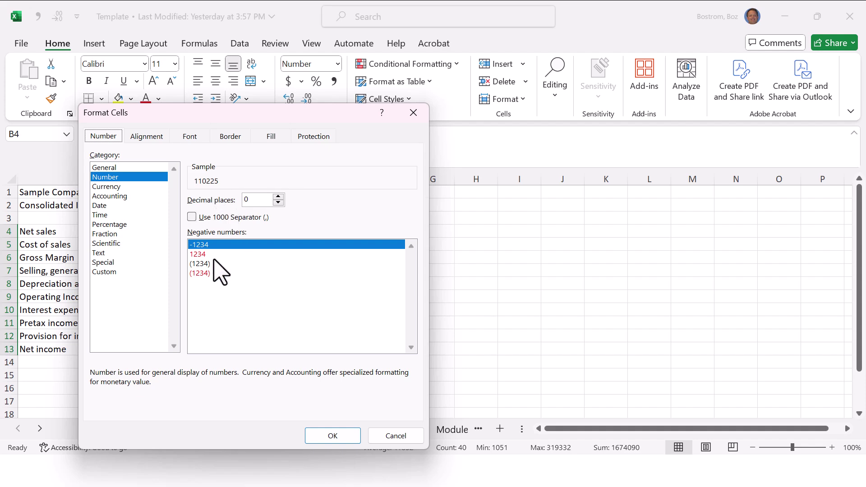
left_click(192, 216)
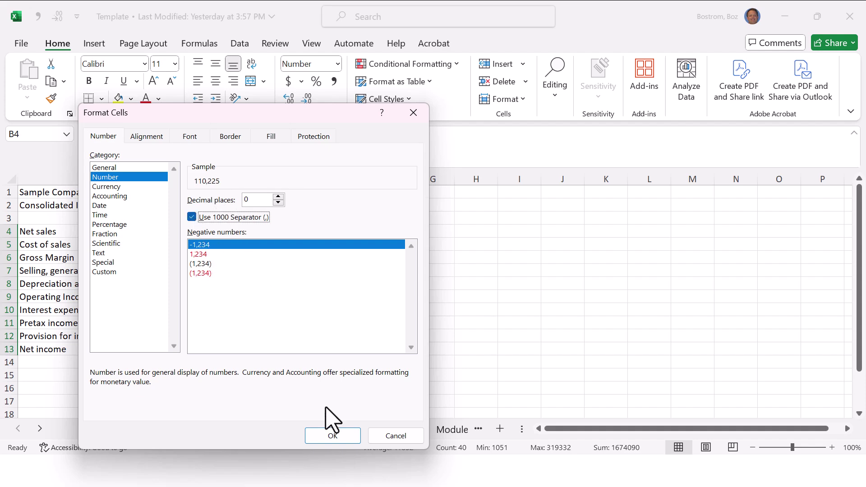
left_click(336, 436)
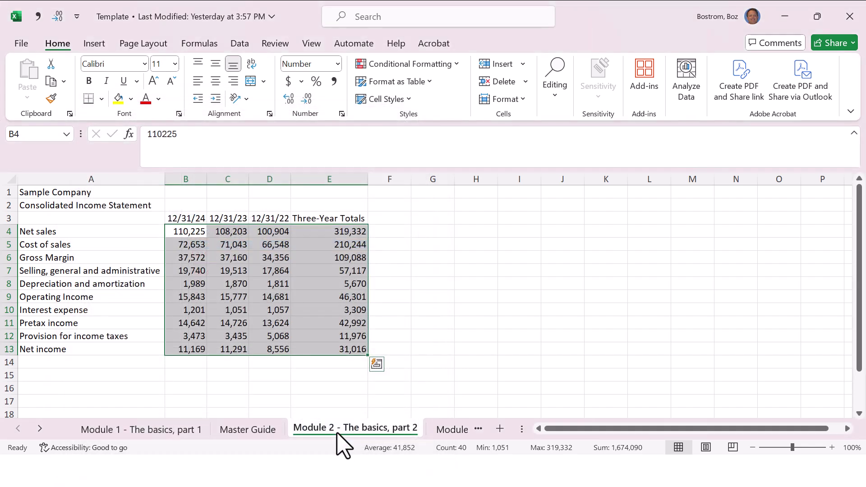
- Review the Alignment, Font and Fill settings in Format Cells for B4:E13, and close it without changes
right_click(195, 230)
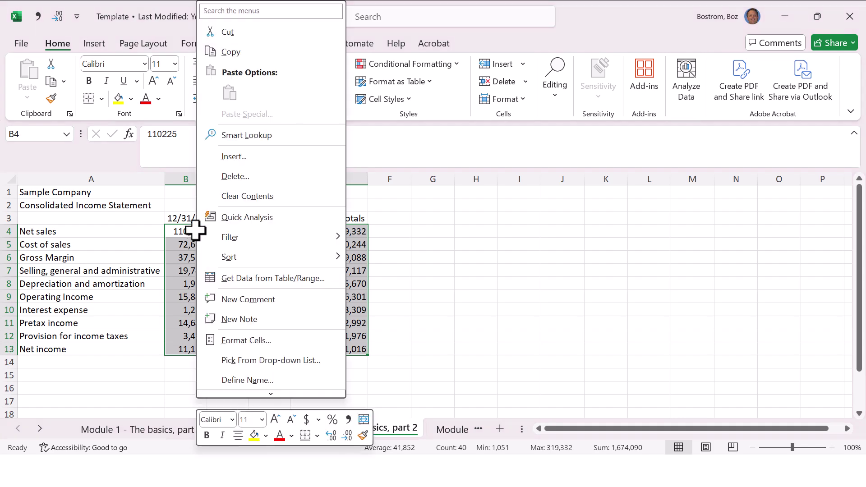
left_click(245, 343)
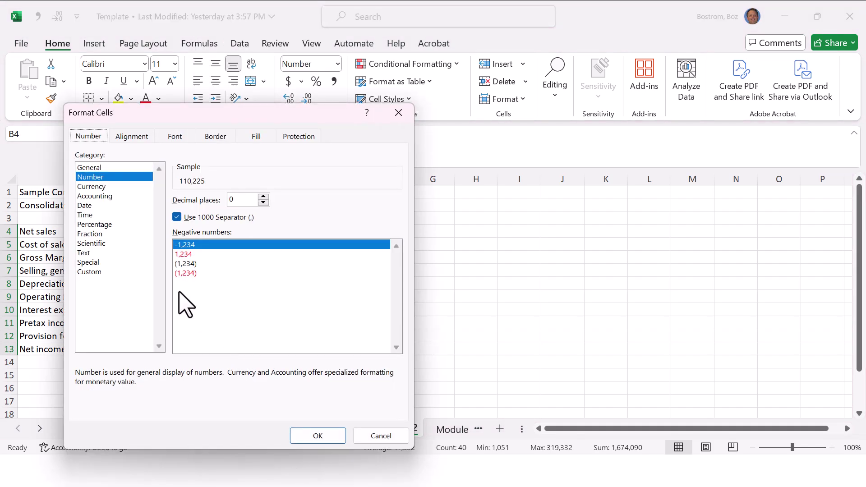
left_click(135, 136)
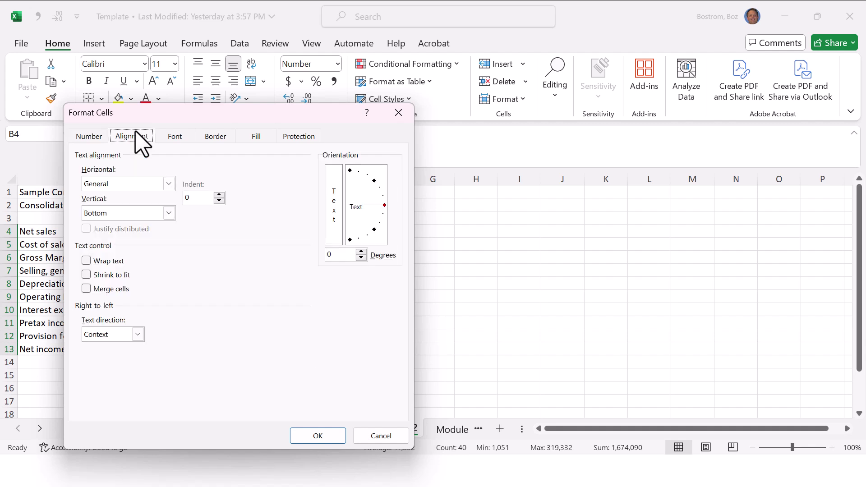
left_click(176, 136)
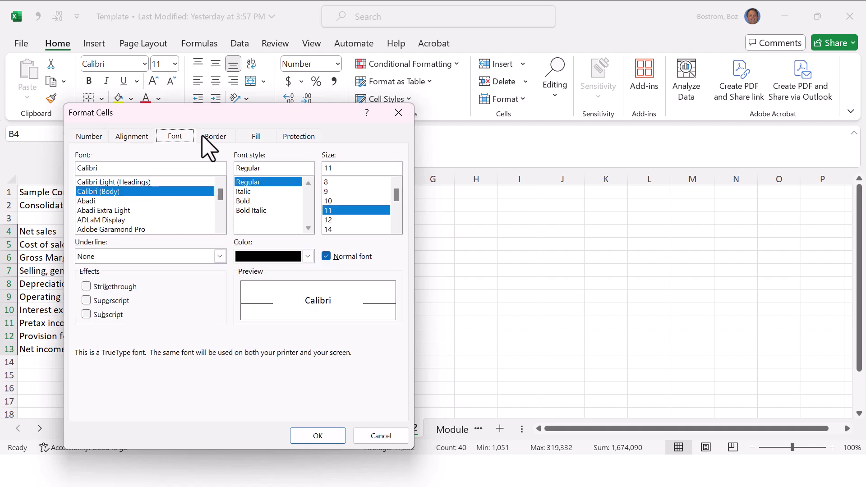
left_click(264, 136)
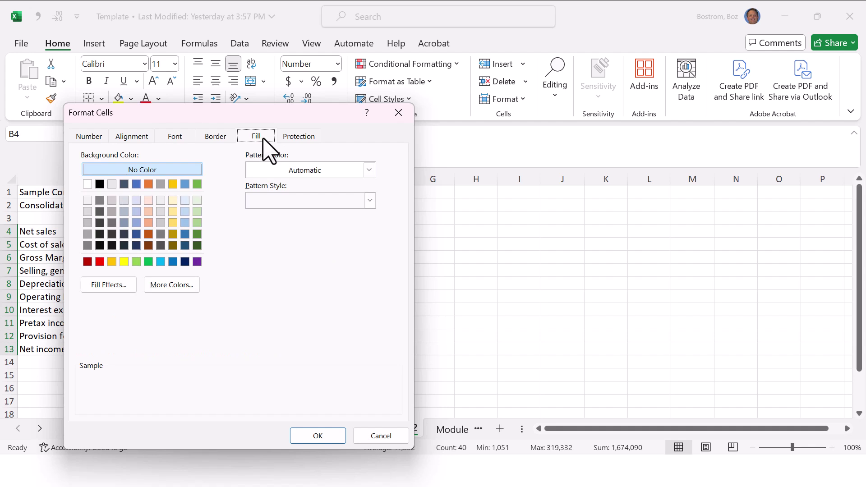
left_click(96, 135)
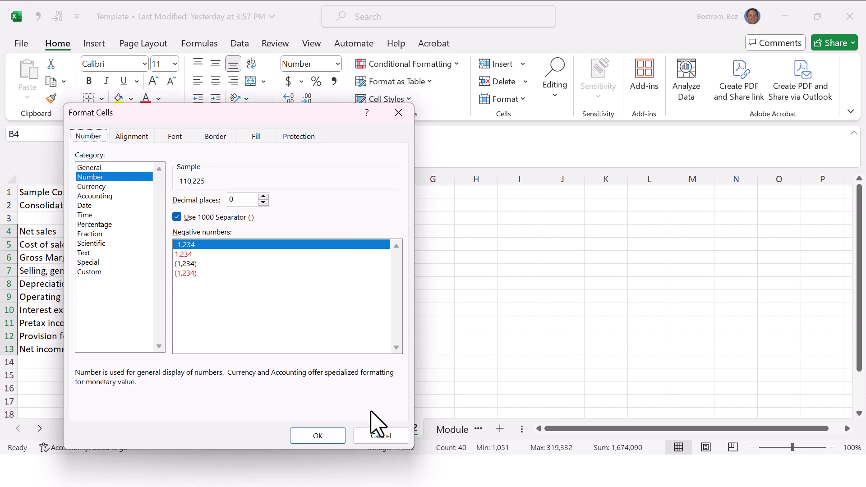
left_click(381, 435)
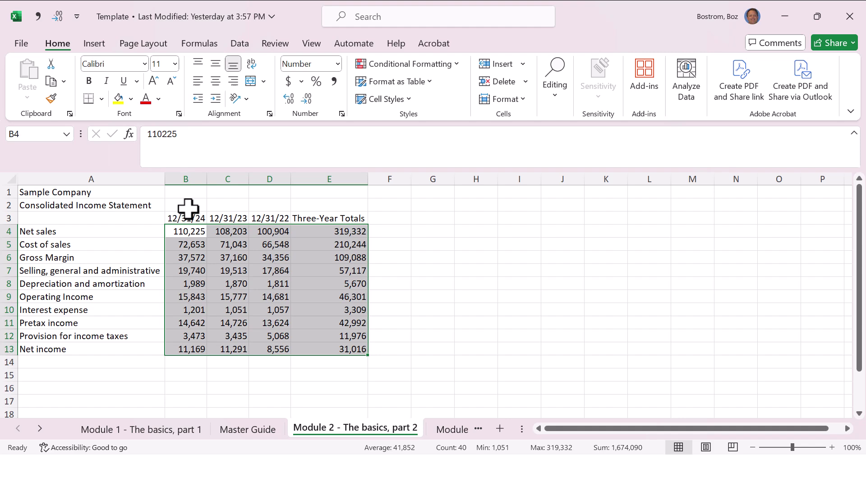
- Check the Format Cells shortcut in the Master Guide, and return to the Module 2 sheet
right_click(195, 232)
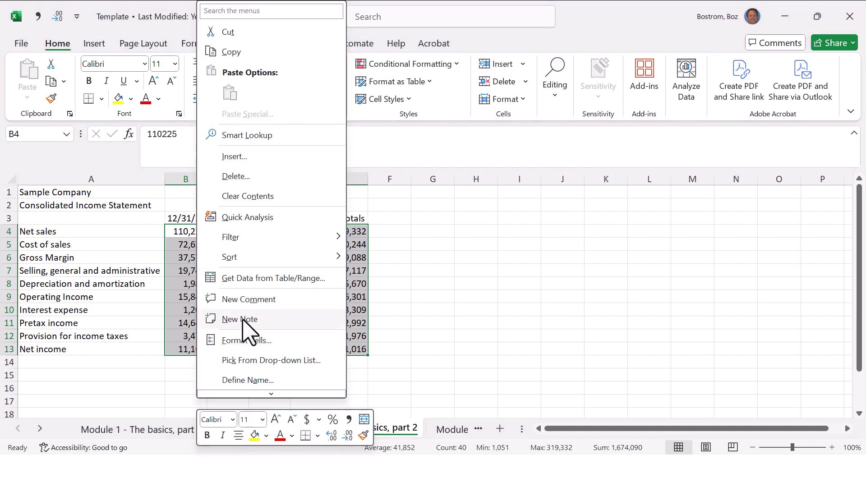
left_click(368, 305)
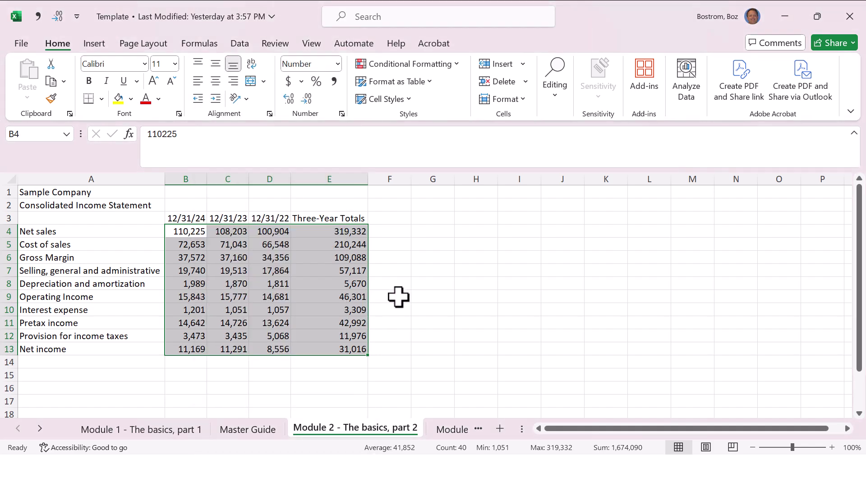
left_click(267, 430)
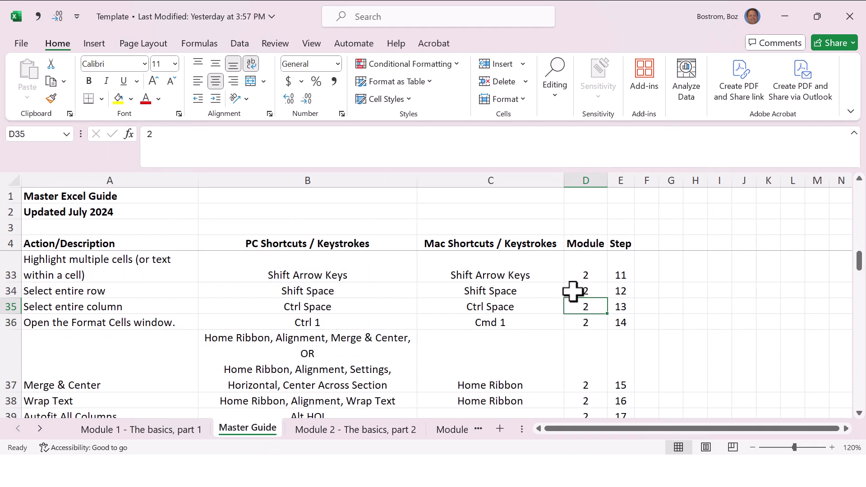
left_click(353, 429)
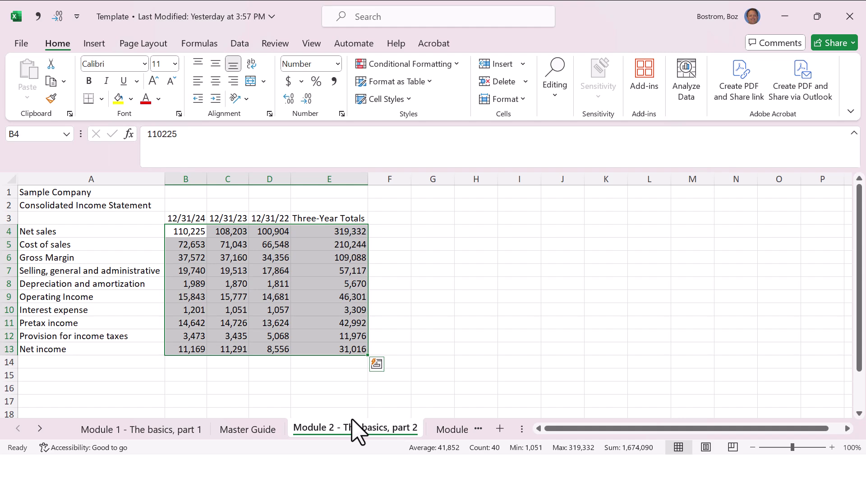
- Try the Currency format with the $ symbol and 0 decimal places on B4:E13, and undo it
key("ctrl+1")
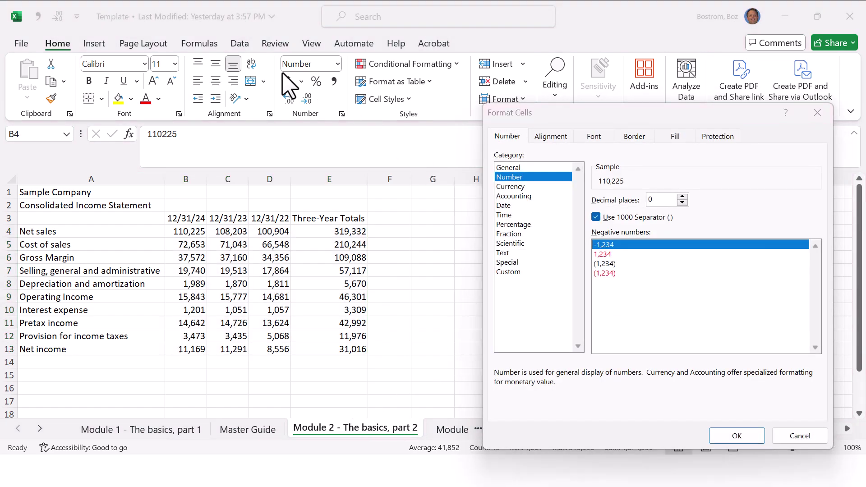
left_click(524, 188)
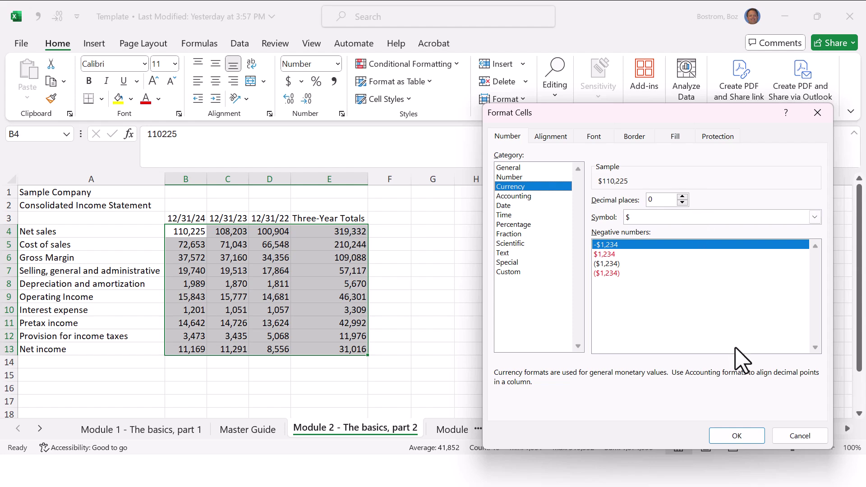
left_click(748, 436)
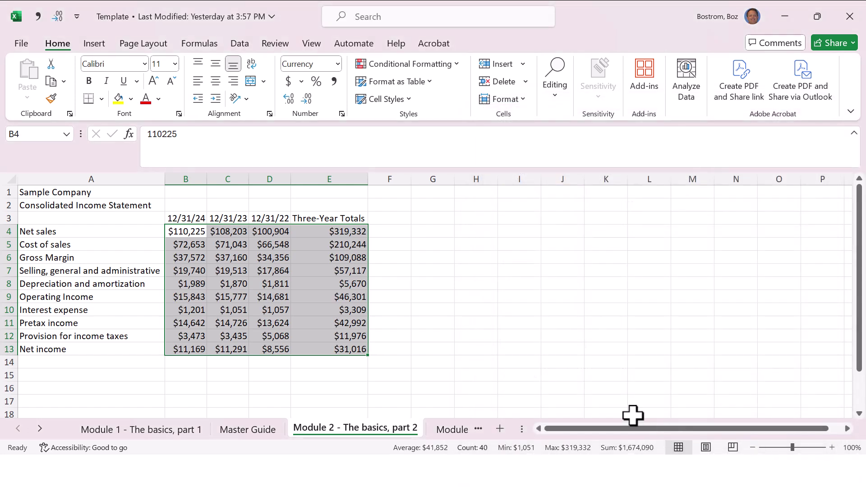
left_click(532, 361)
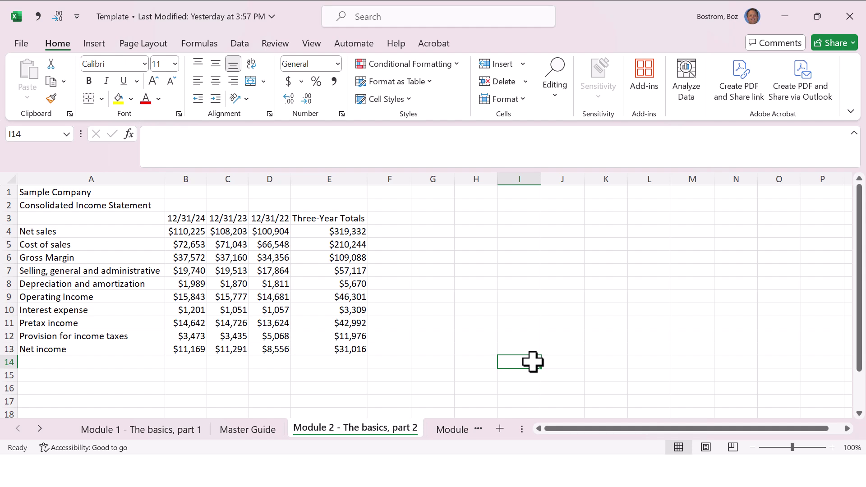
key("ctrl+z")
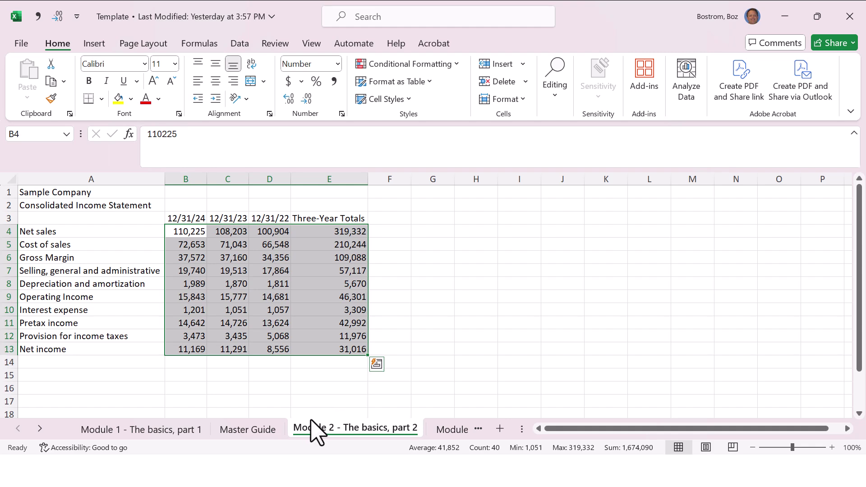
- Read the Master Guide entries for Merge & Center, Wrap Text and Autofit All Columns, and return to the Module 2 sheet
left_click(264, 429)
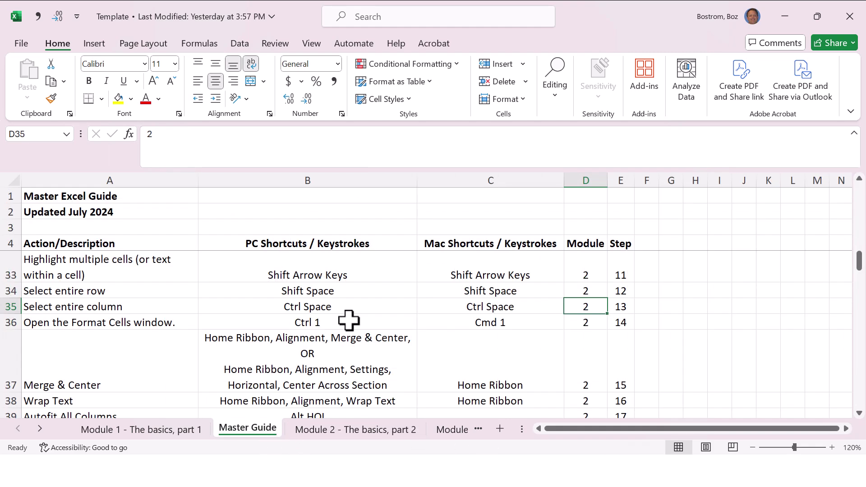
key("Down")
key("Down")
key("Home")
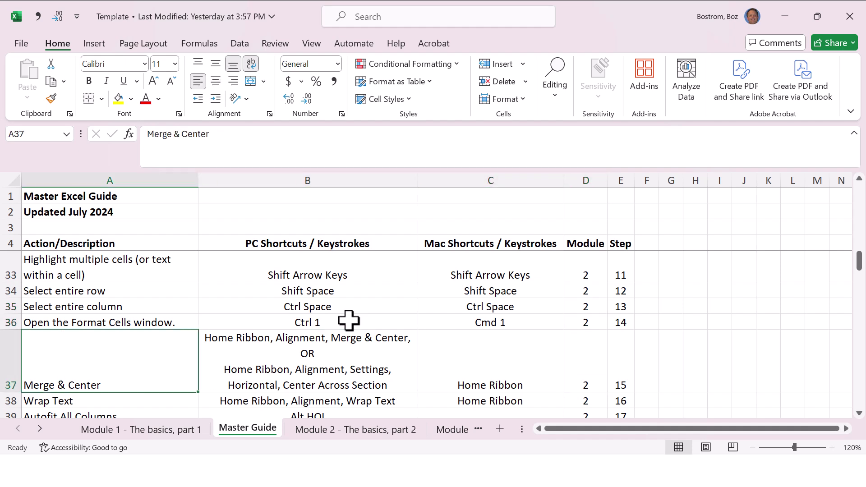
key("Down")
key("Down")
key("Down")
key("Up")
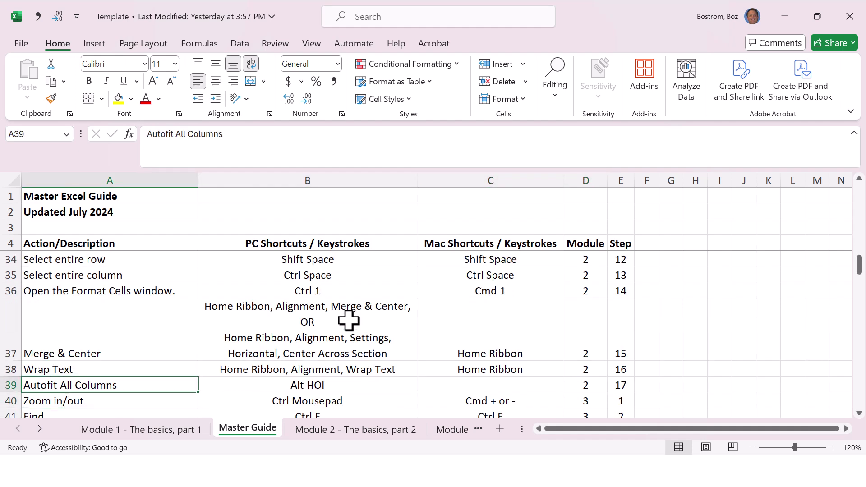
left_click(402, 431)
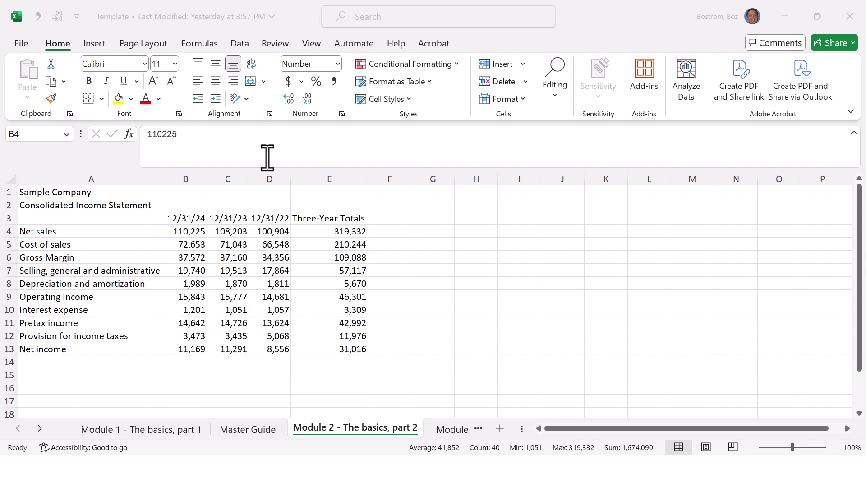
- Merge and center the company name across A1:E1 and the statement title across A2:E2, each in its own row
left_click(264, 190)
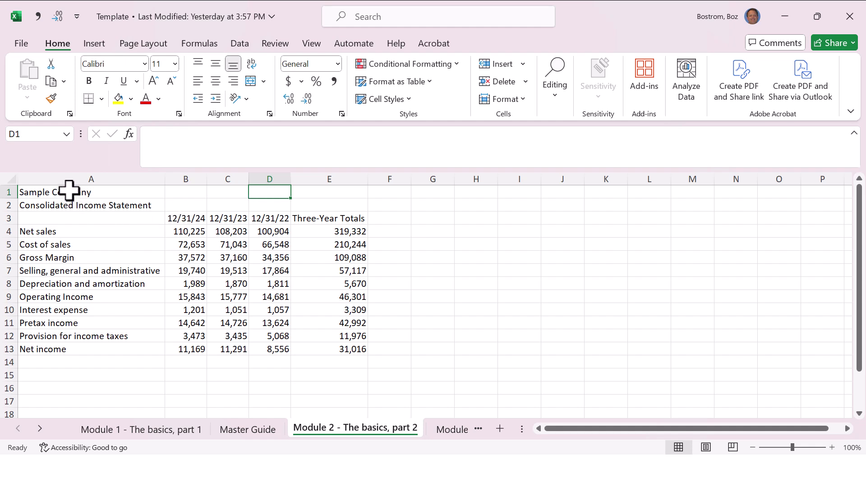
left_click_drag(69, 190, 316, 177)
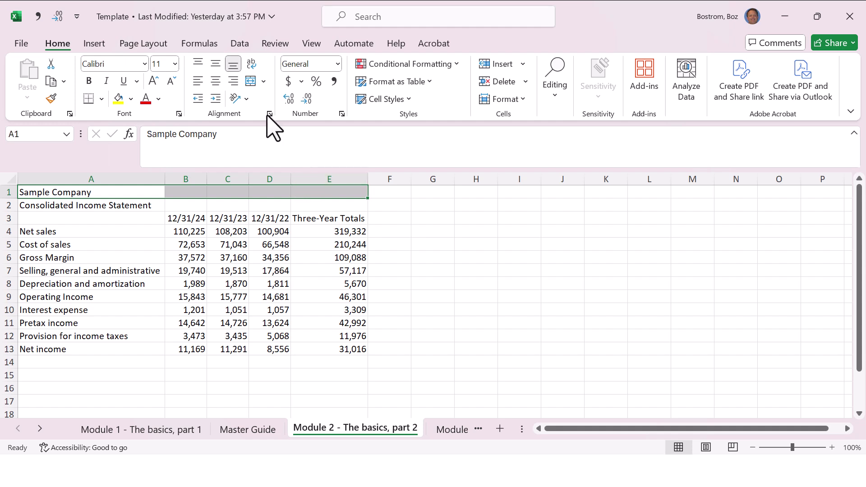
left_click(252, 83)
left_click_drag(77, 205, 315, 205)
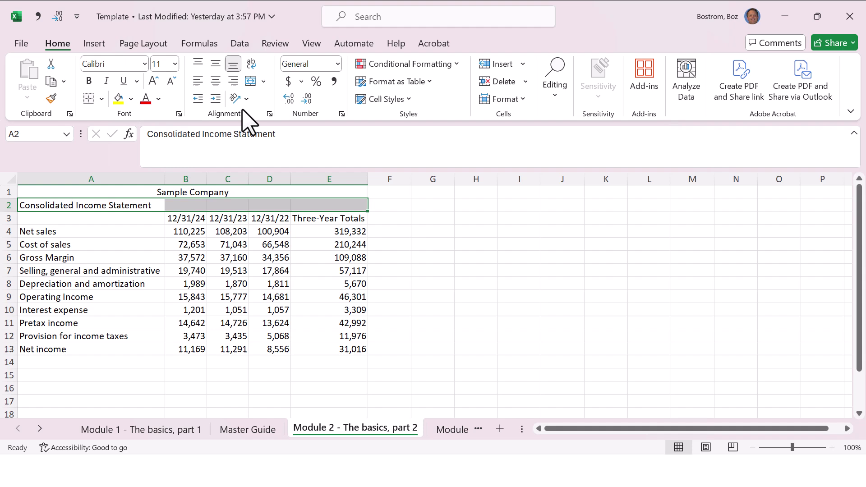
left_click(252, 81)
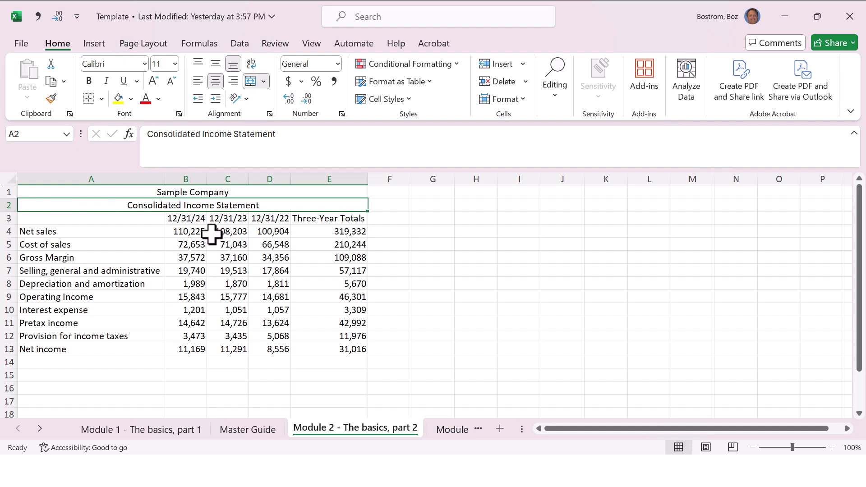
- Make both merged title rows bold, and move to cell A3
key("shift+Up")
key("ctrl+b")
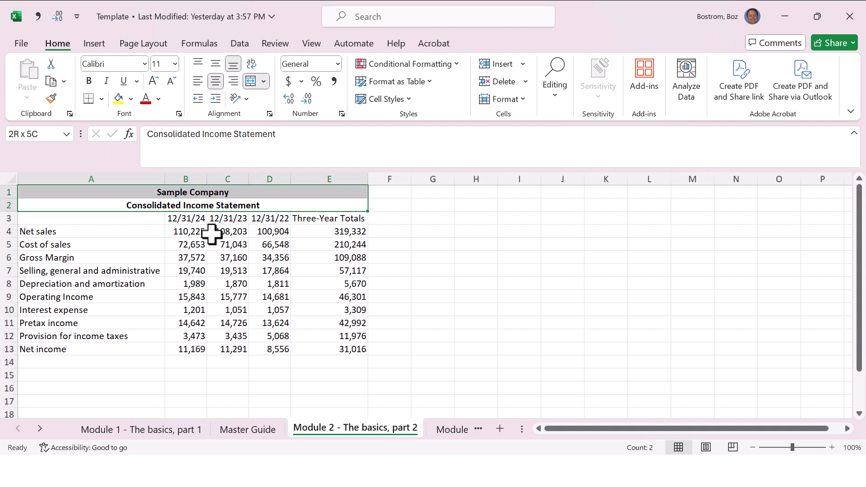
key("Down")
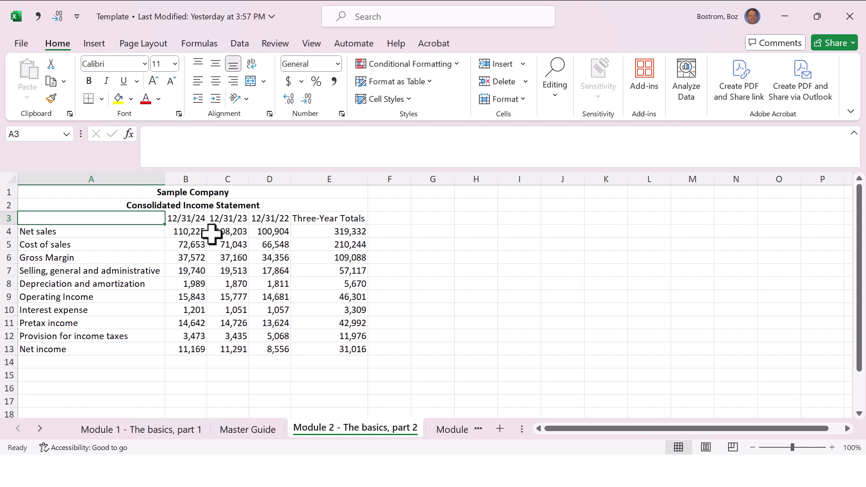
- Insert an entire blank row above the date headings, at cell A3
right_click(151, 217)
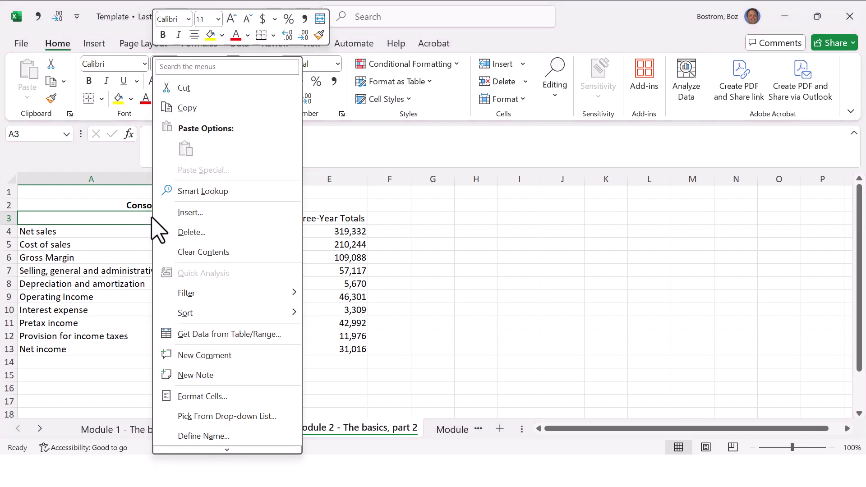
key("Escape")
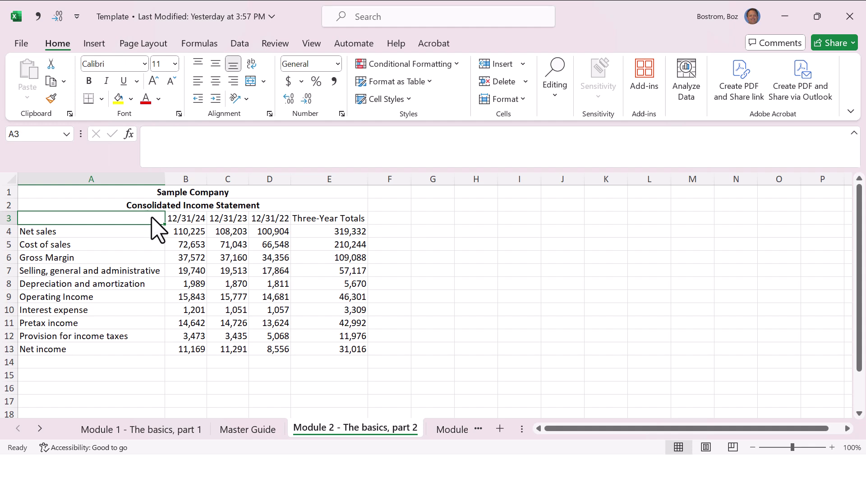
key("ctrl+shift+plus")
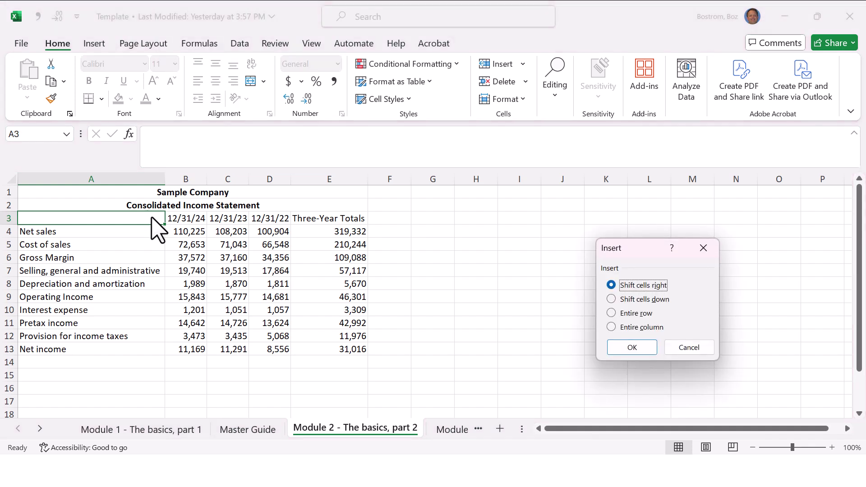
key("Down")
key("Down")
key("Return")
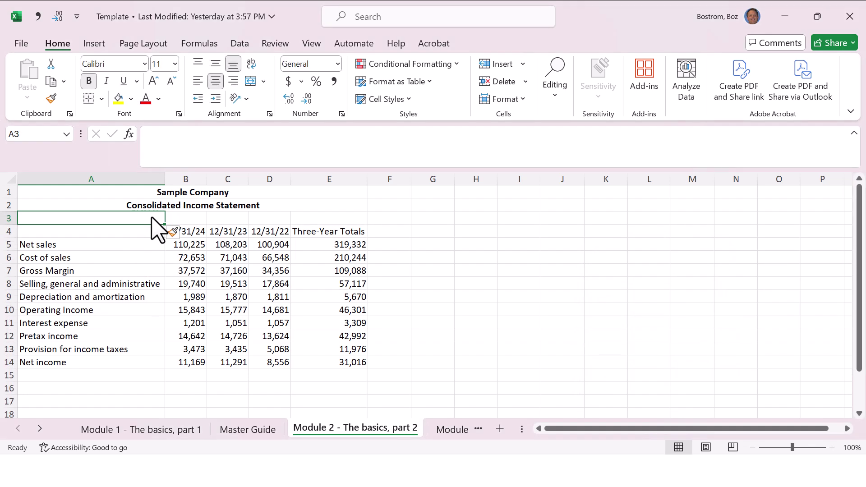
key("Down")
key("Down")
key("Down")
key("Down")
key("Down")
key("Down")
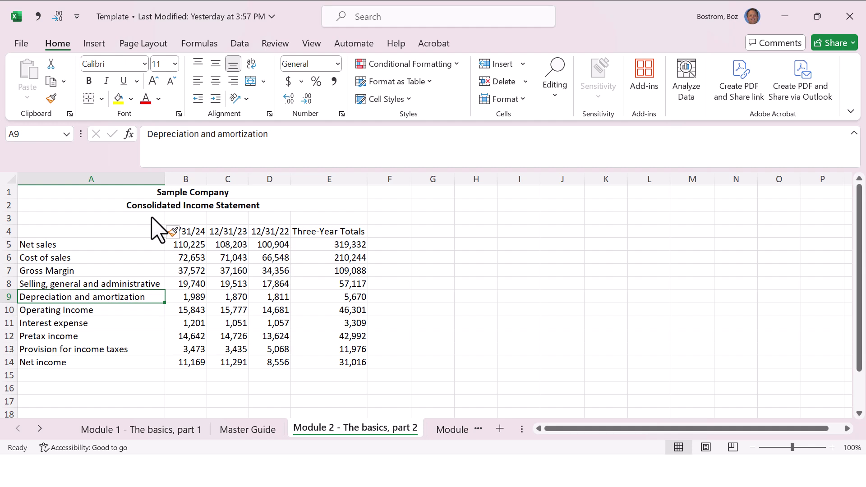
- Extend a selection from cell D14 up into the merged statement title row, and return to D14
left_click(332, 362)
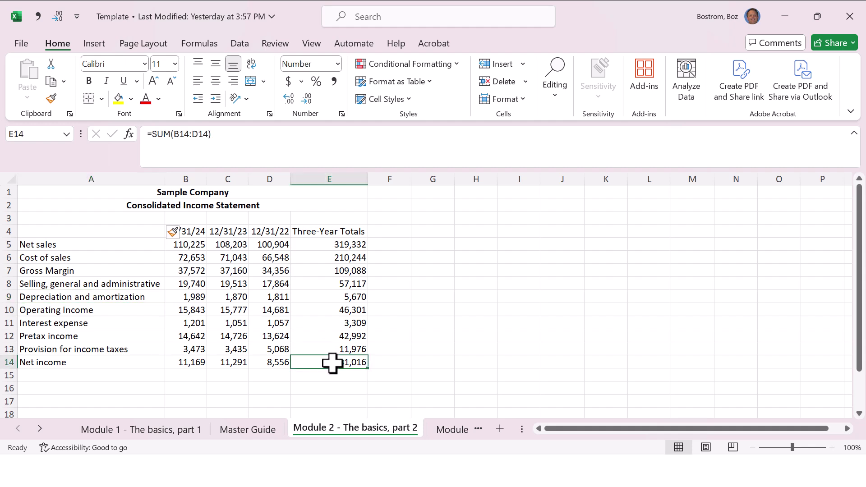
left_click(278, 364)
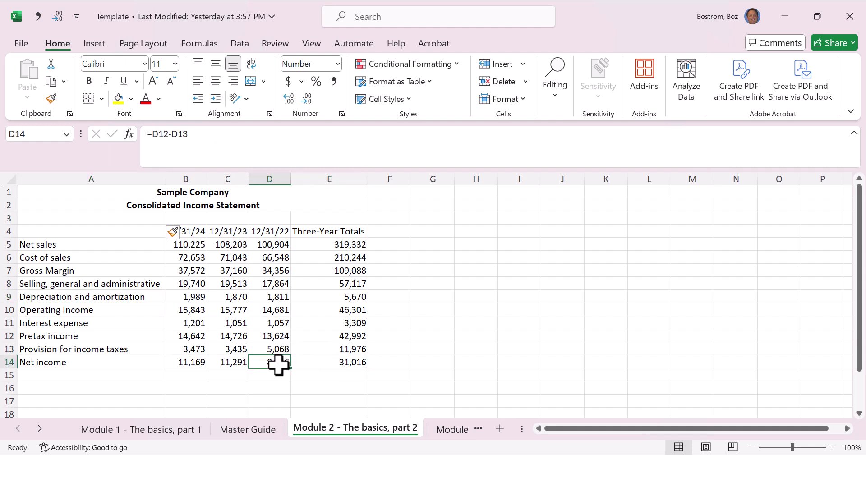
key("ctrl+a")
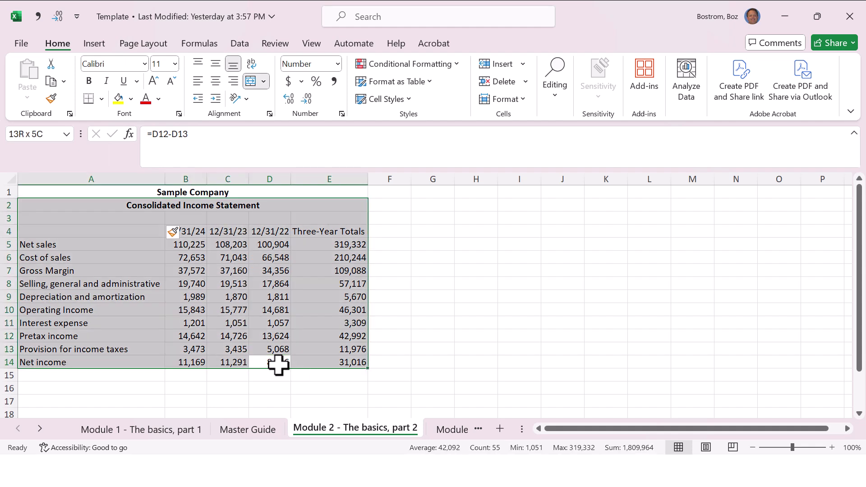
left_click(278, 363)
key("Down")
key("Down")
key("Down")
key("Up")
key("Up")
key("Up")
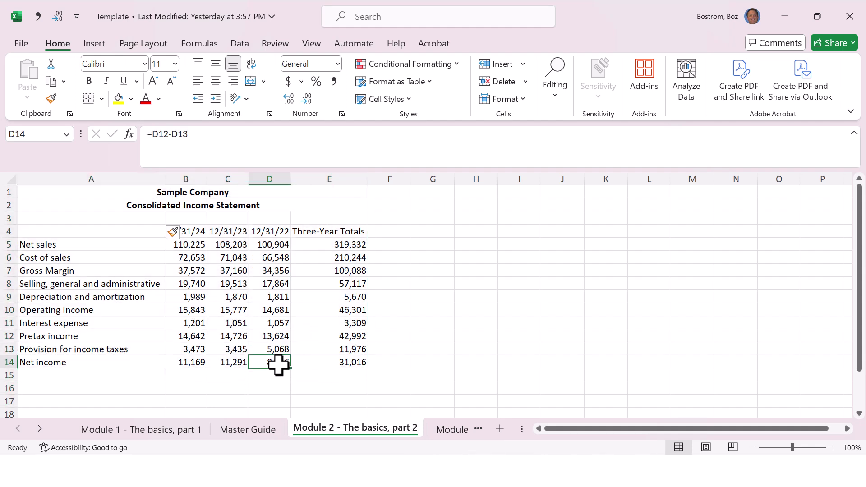
- Extend a selection from cell C14 up through both merged title rows, and clear it by selecting D13
key("Left")
key("ctrl+shift+Up")
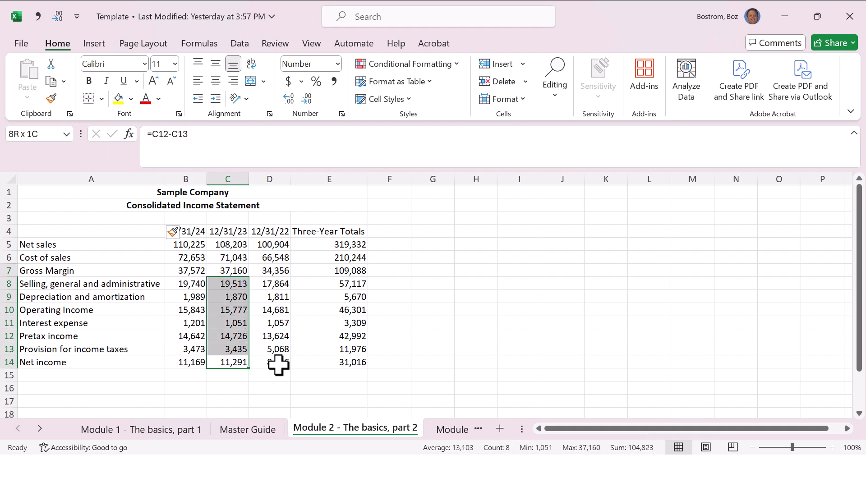
key("ctrl+a")
key("shift+Down")
key("shift+Down")
key("shift+Down")
key("shift+Up")
key("shift+Up")
key("shift+Up")
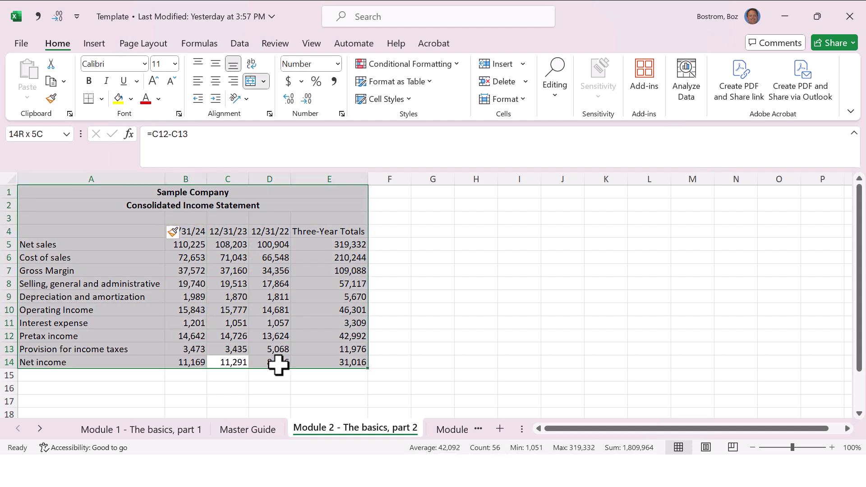
left_click(275, 350)
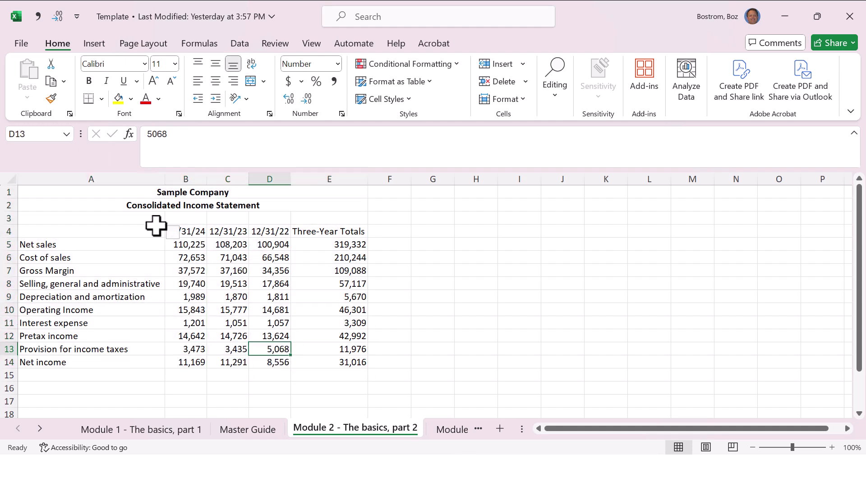
- Try selecting the two merged title rows and ranges that cross them, including one starting at B13, and finish on cell D10
left_click(83, 194)
left_click_drag(83, 194, 85, 204)
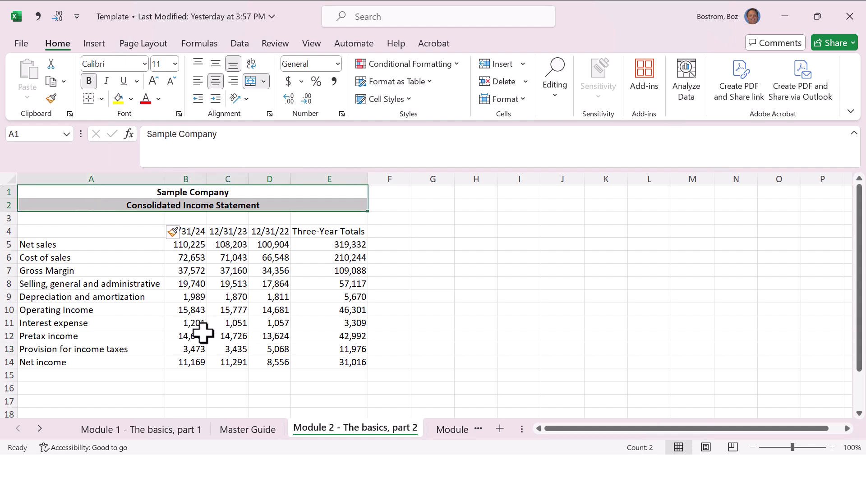
left_click_drag(194, 349, 222, 205)
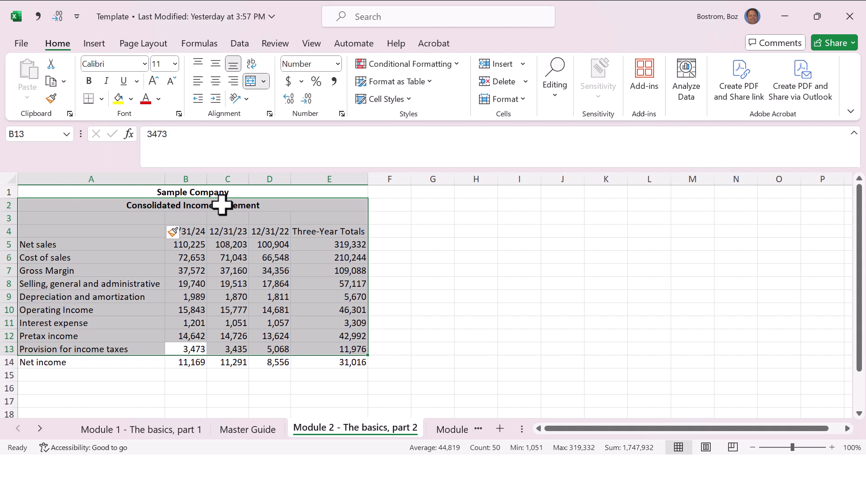
left_click_drag(116, 189, 270, 303)
left_click(270, 310)
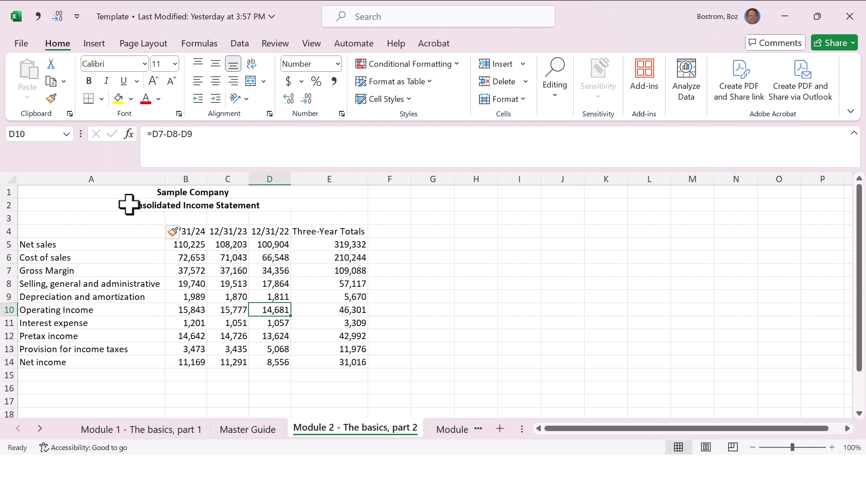
- Select the merged company name and statement title cells at several points along their width, finishing on the statement title
left_click(128, 206)
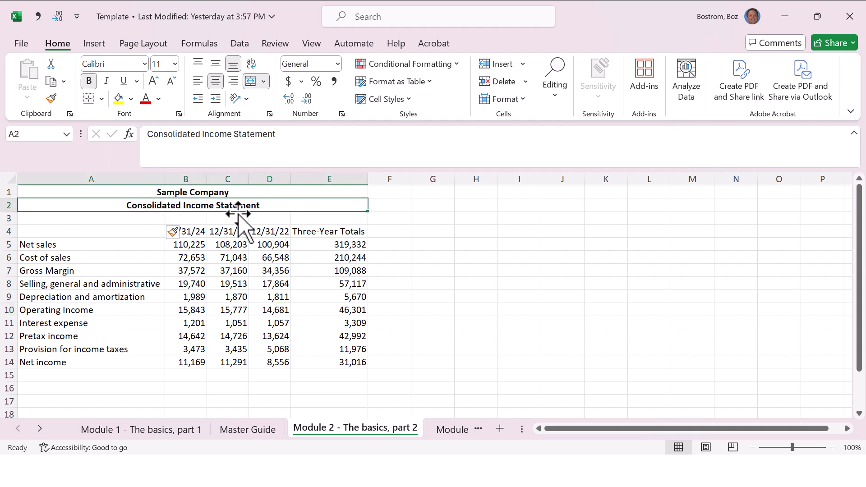
left_click(337, 192)
left_click(334, 203)
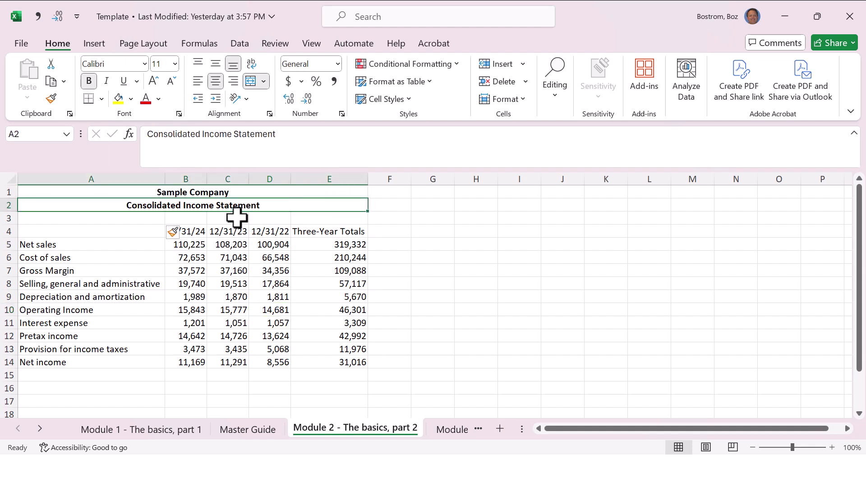
left_click(58, 192)
left_click(58, 206)
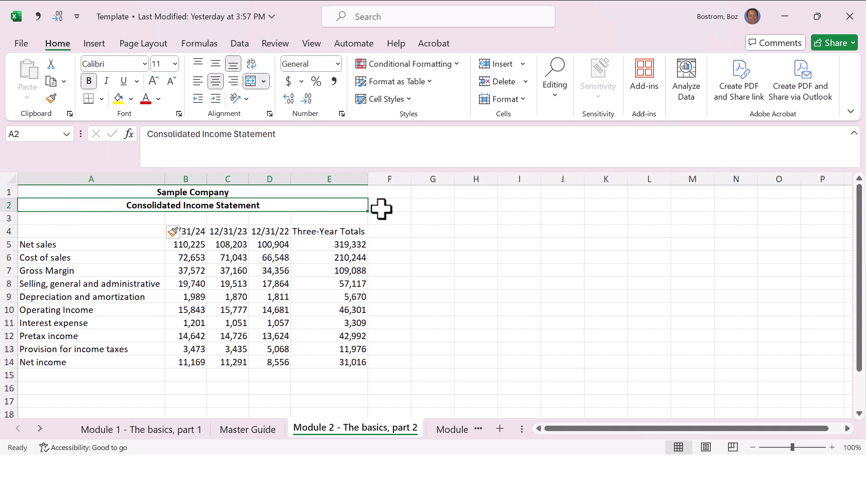
- Move down column D well below the data, and extend the selection from there back up through row 1
left_click(290, 312)
left_click(289, 316)
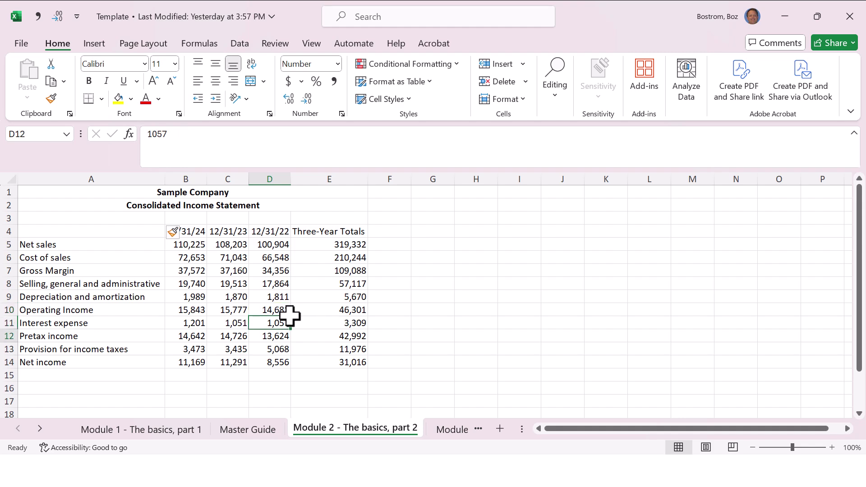
key("Down")
key("Down")
key("Down")
key("Down")
key("Down")
key("Down")
key("Down")
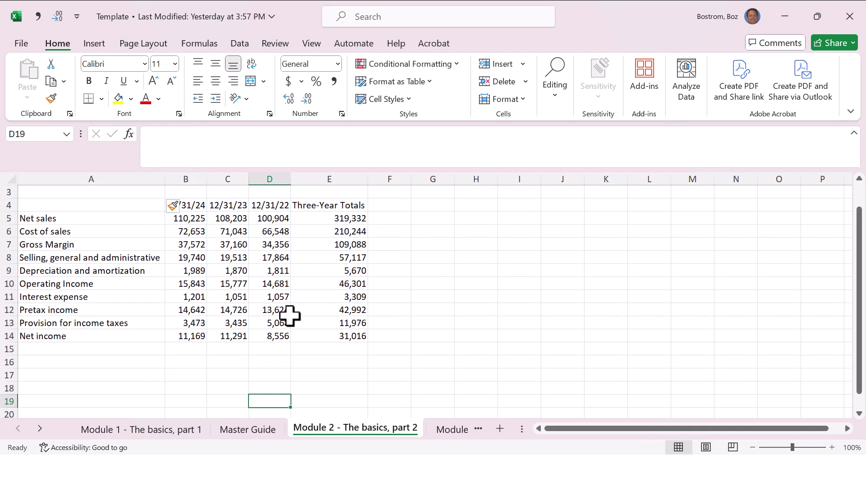
key("Page_Down")
key("Page_Down")
key("Page_Down")
key("Page_Down")
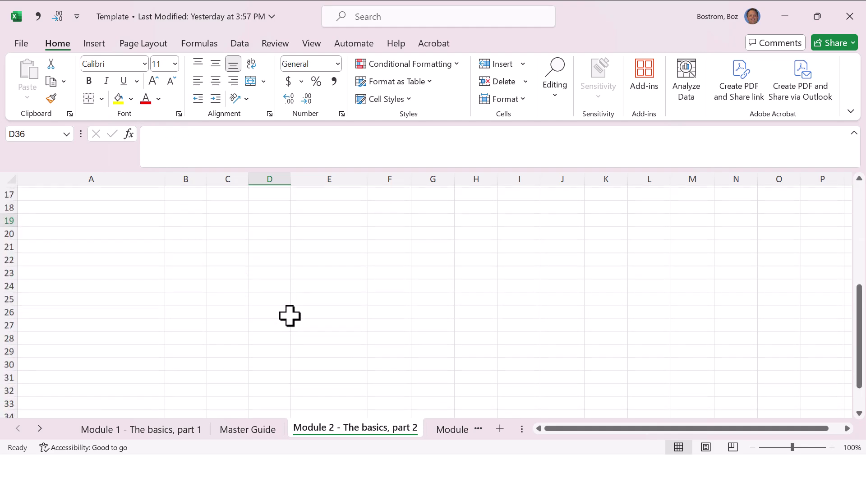
key("shift+Page_Up")
key("shift+Page_Up")
key("shift+Page_Up")
key("shift+Page_Up")
key("ctrl+shift+Home")
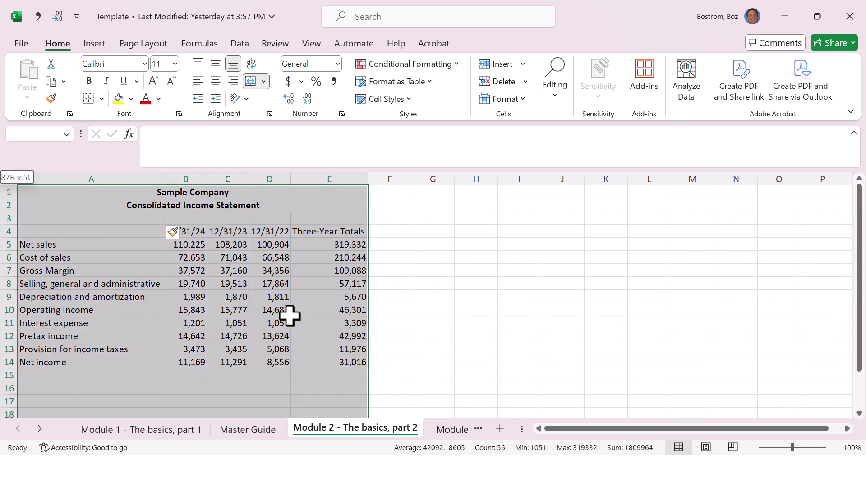
- Try shrinking the selection to start at row 2 and widening it to column F and back, and move to cell B17
key("shift+Down")
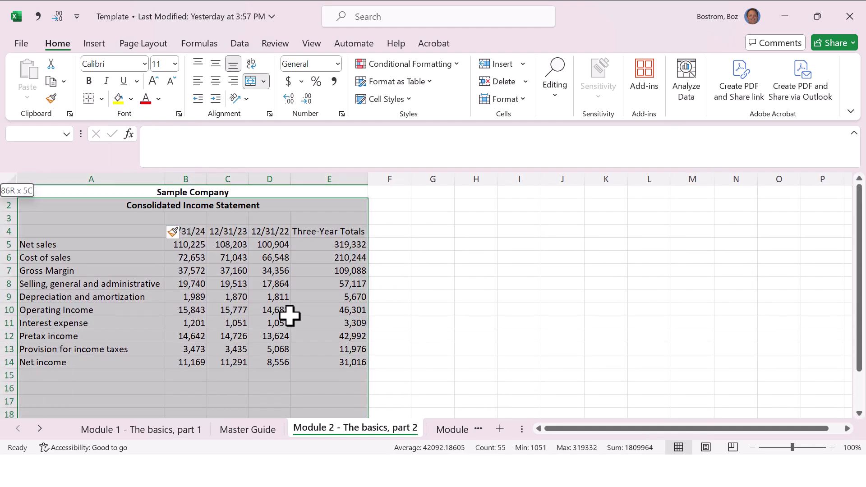
key("shift+Right")
key("shift+Right")
key("shift+Left")
key("shift+Left")
key("shift+Right")
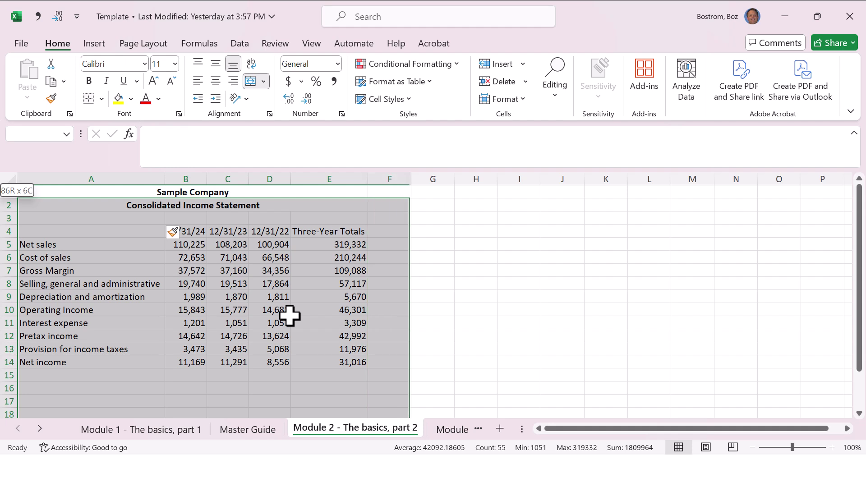
key("shift+Right")
key("shift+Left")
key("shift+Left")
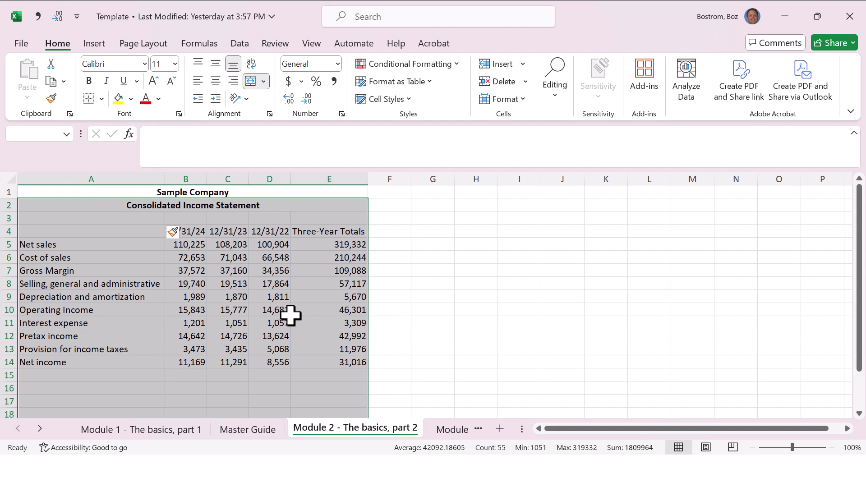
left_click(258, 279)
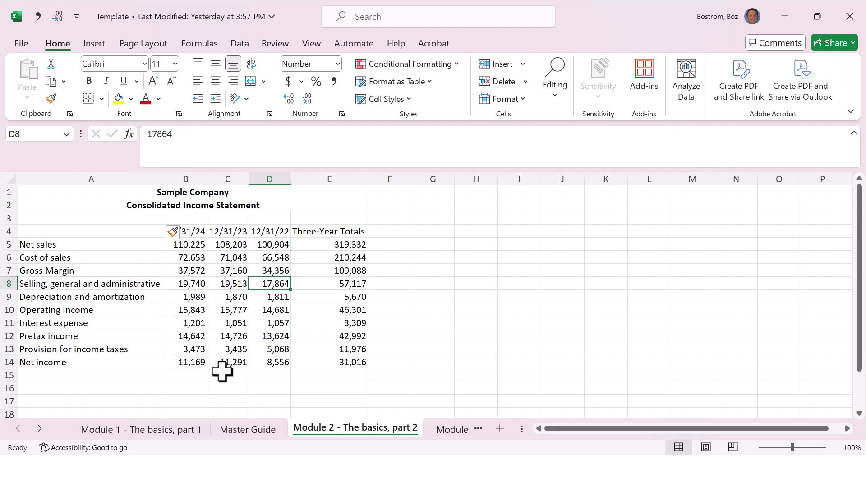
left_click(202, 399)
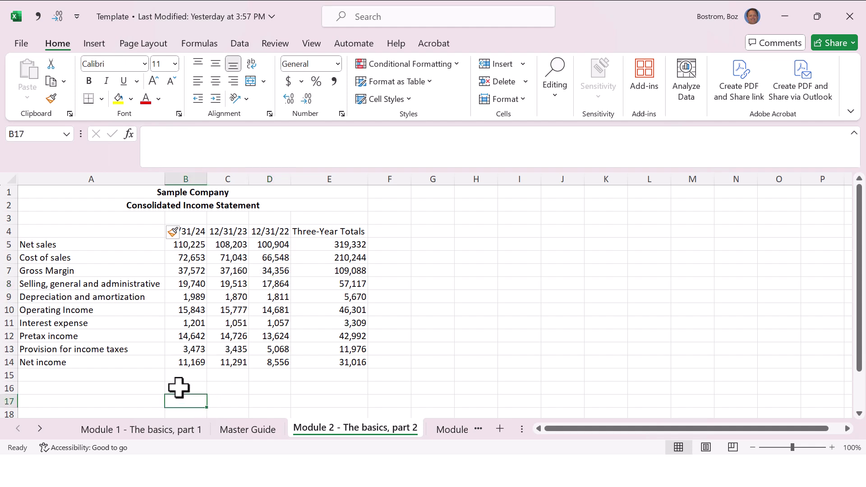
key("shift+Left")
key("shift+Right")
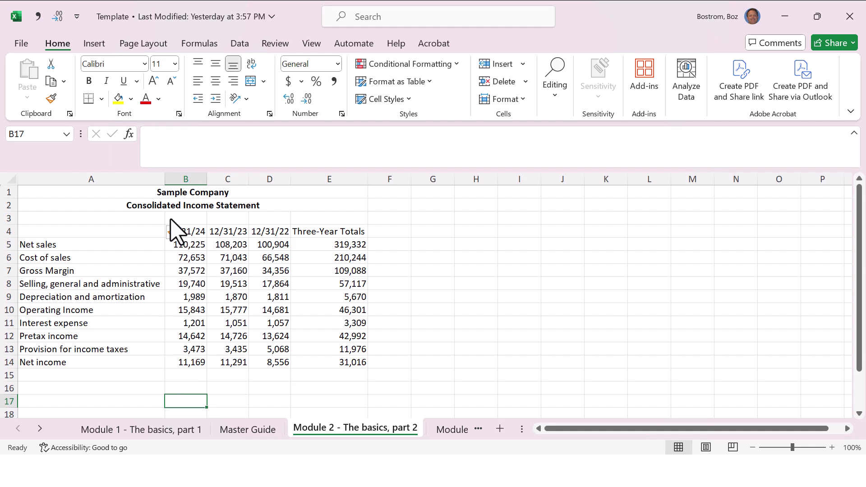
- Unmerge the company name in row 1 and the statement title in row 2
left_click(112, 192)
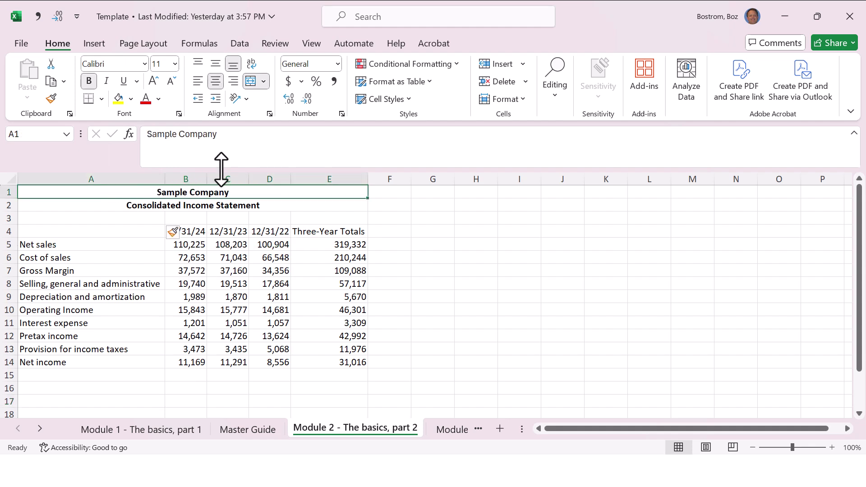
left_click(253, 82)
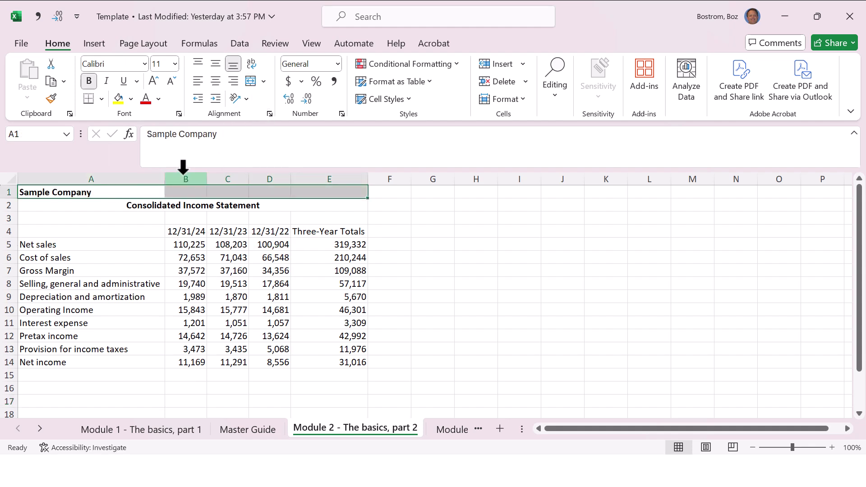
left_click(143, 205)
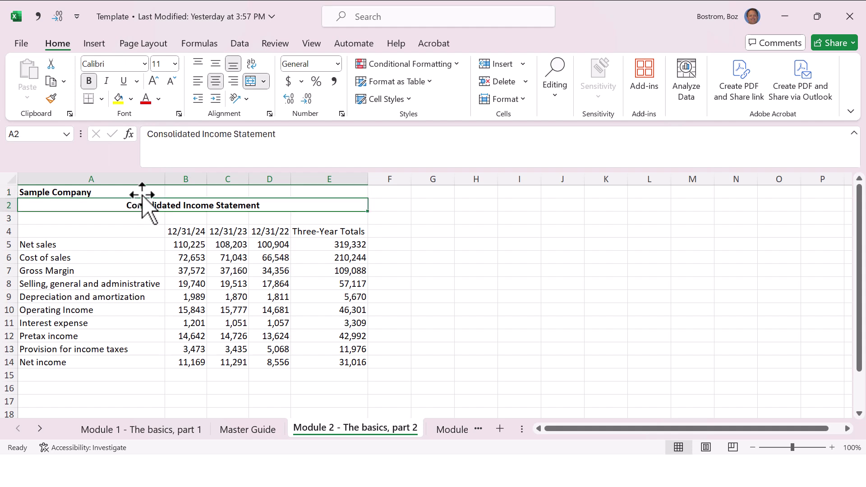
left_click(250, 82)
left_click(238, 204)
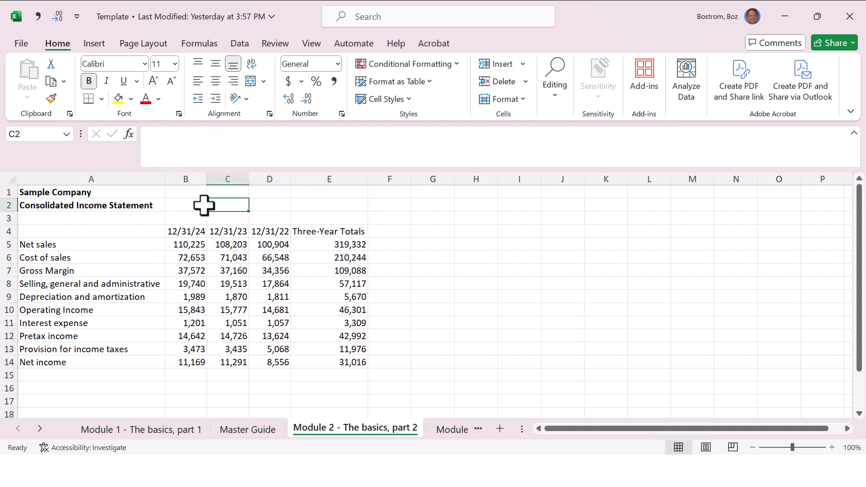
- Set the horizontal alignment of A1:E1 to Center Across Selection to center the company name without merging
left_click_drag(151, 193, 315, 188)
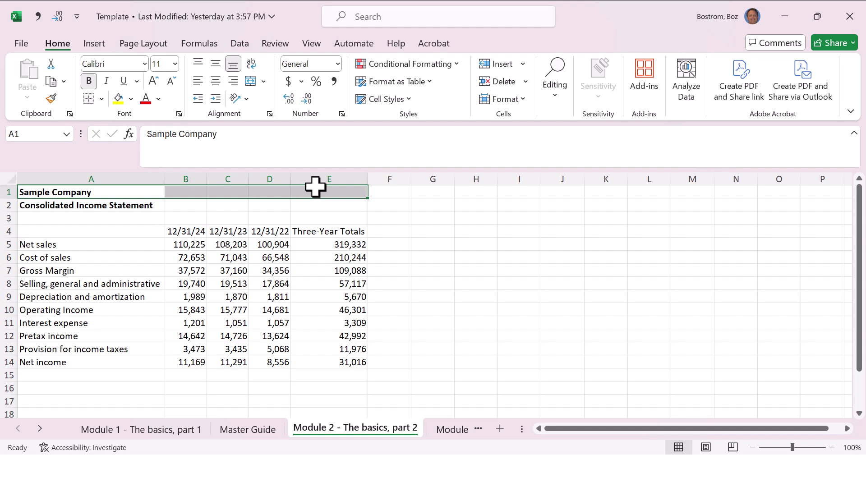
left_click(269, 114)
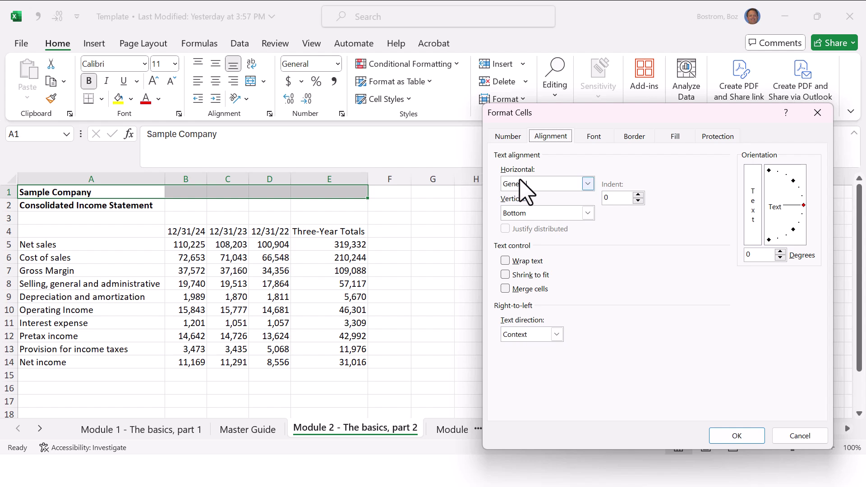
left_click(529, 184)
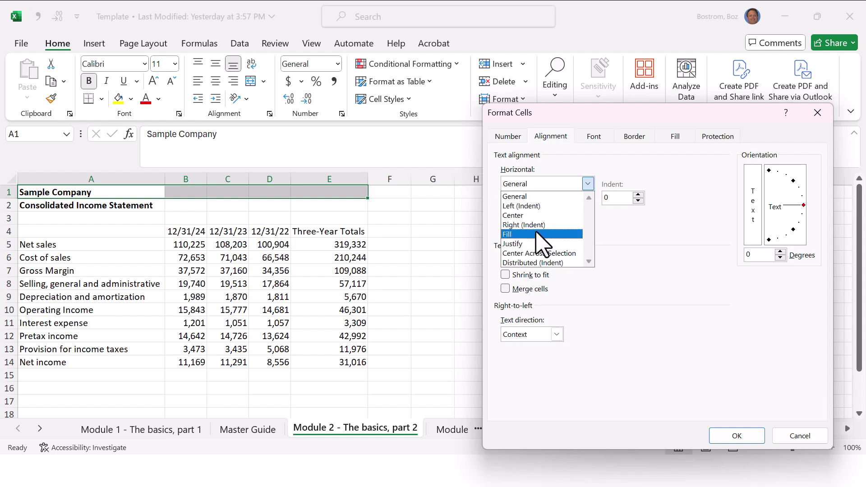
left_click(537, 244)
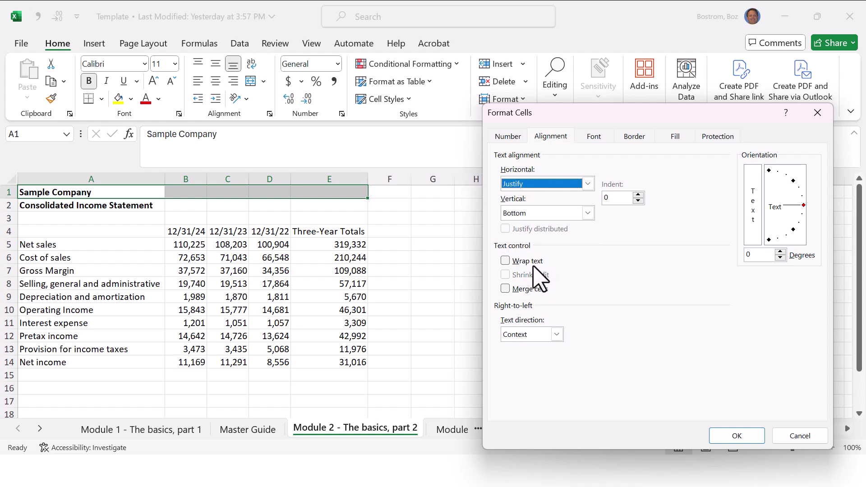
left_click(587, 184)
left_click(554, 254)
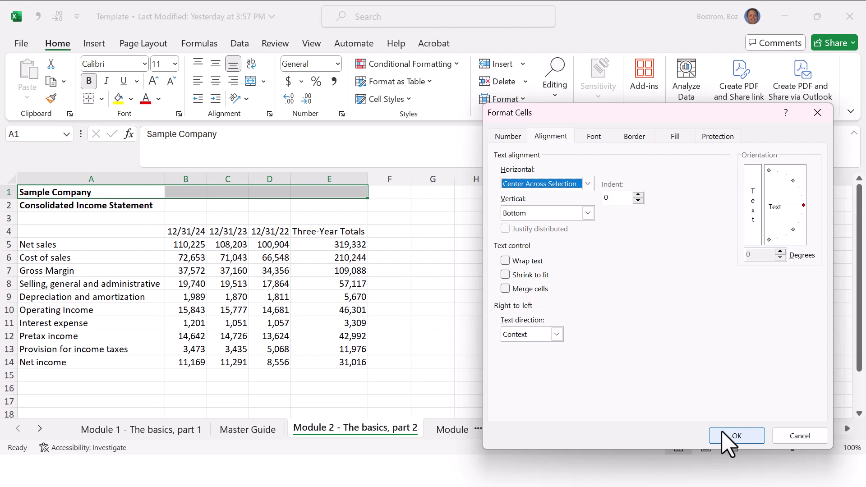
left_click(735, 435)
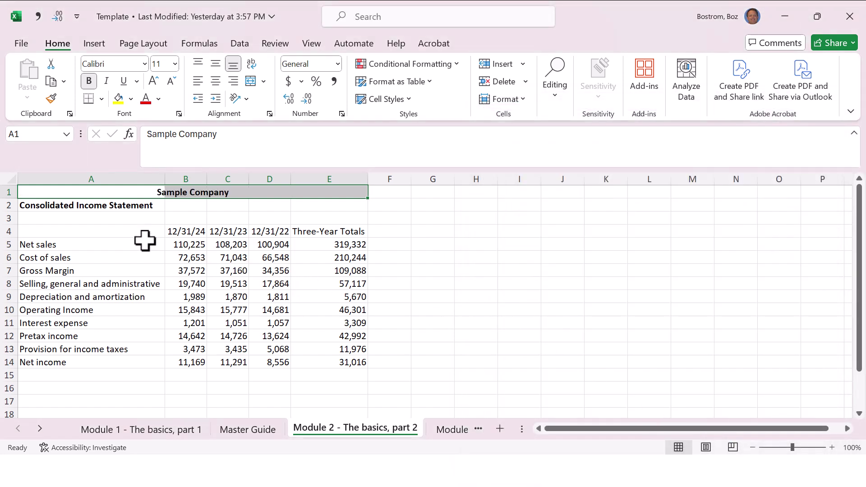
- Center the statement title across A2:E2 with the Center Across Selection horizontal alignment
left_click_drag(38, 203, 321, 204)
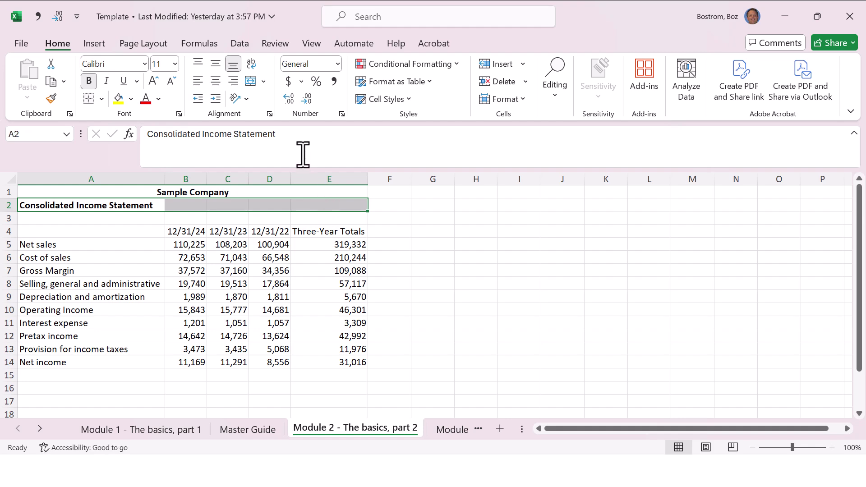
left_click(270, 114)
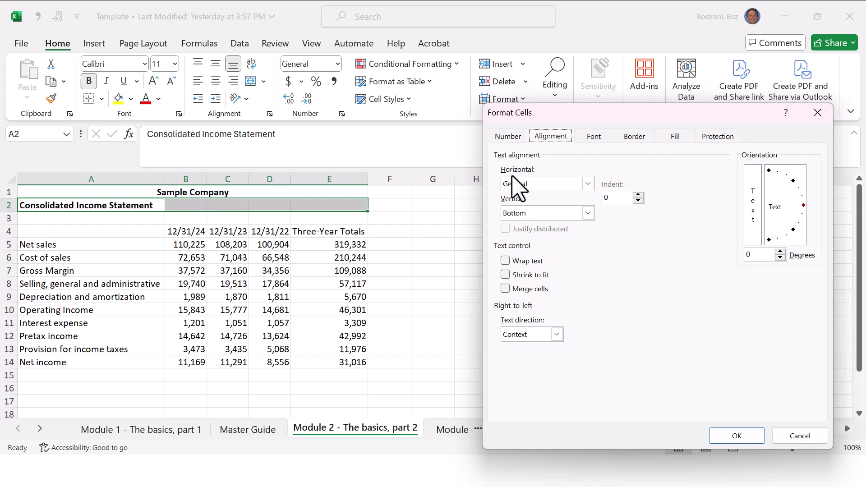
left_click(532, 183)
left_click(539, 253)
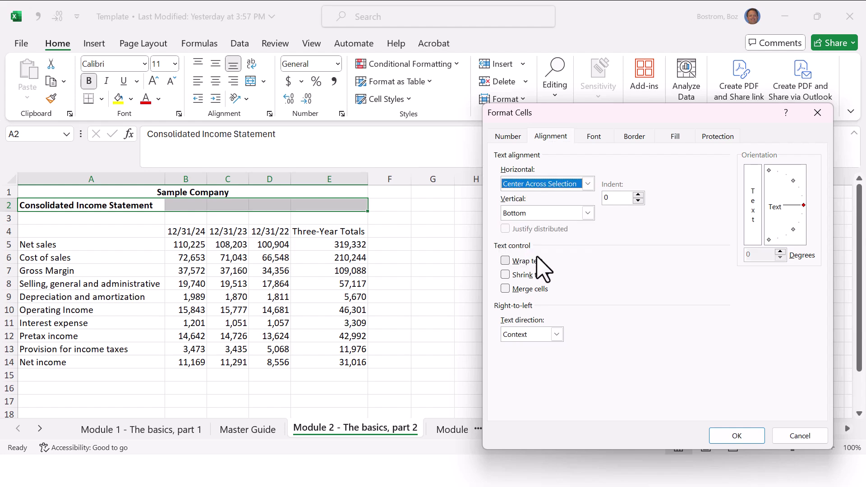
left_click(737, 435)
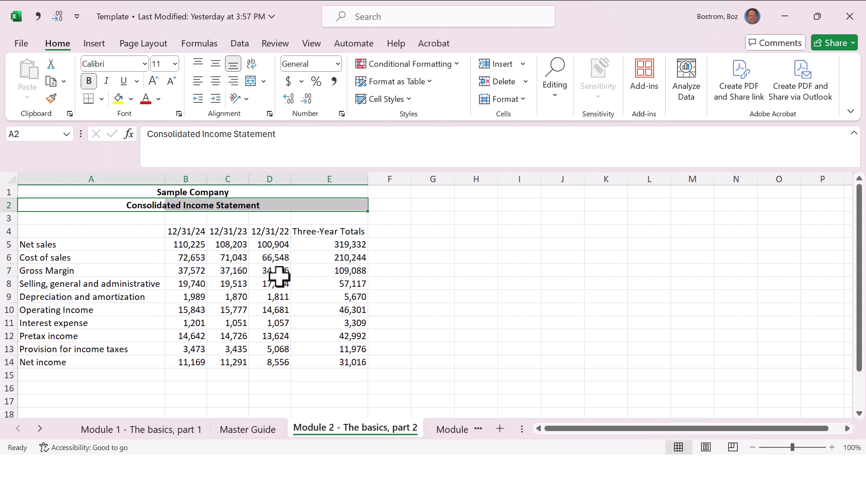
- Try selecting the blocks C1:D14, A14:E15 and B1:C11 in and around the centered titles, finishing on cell D5
left_click_drag(232, 362, 271, 5)
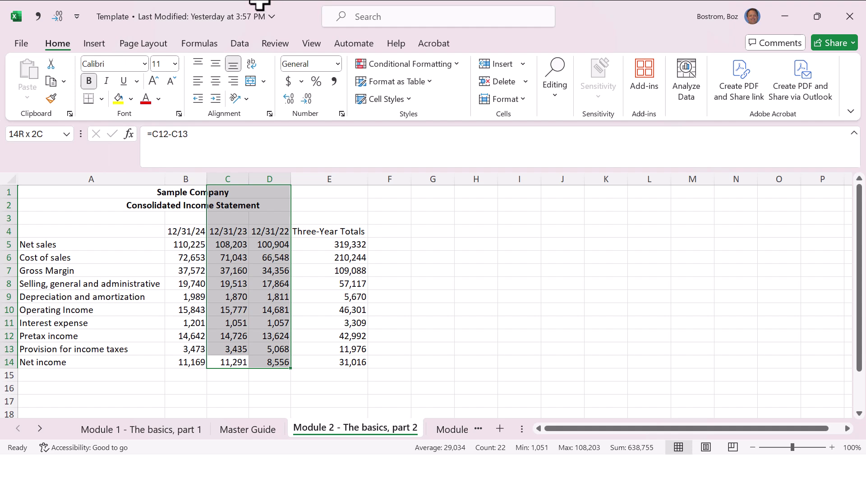
left_click_drag(332, 366, 161, 361)
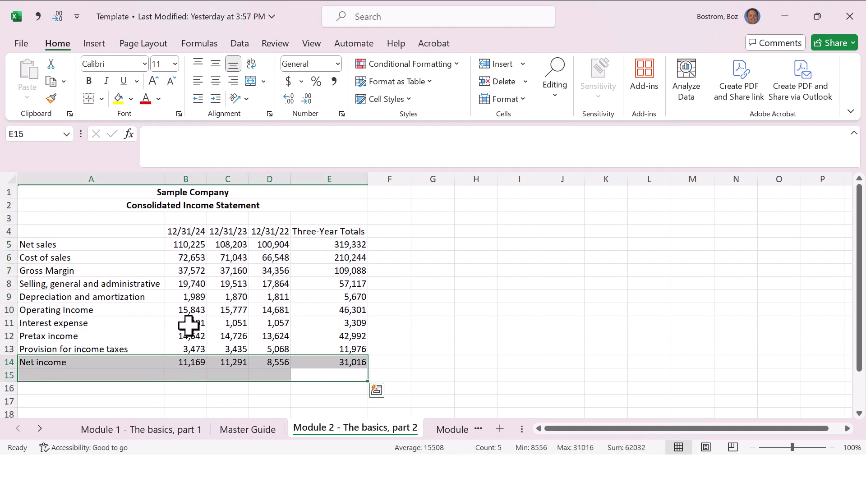
left_click_drag(189, 325, 224, 133)
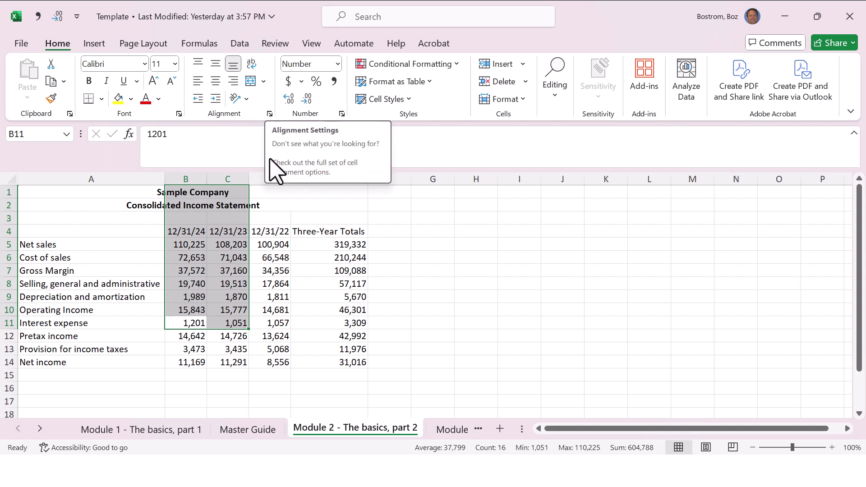
left_click(271, 213)
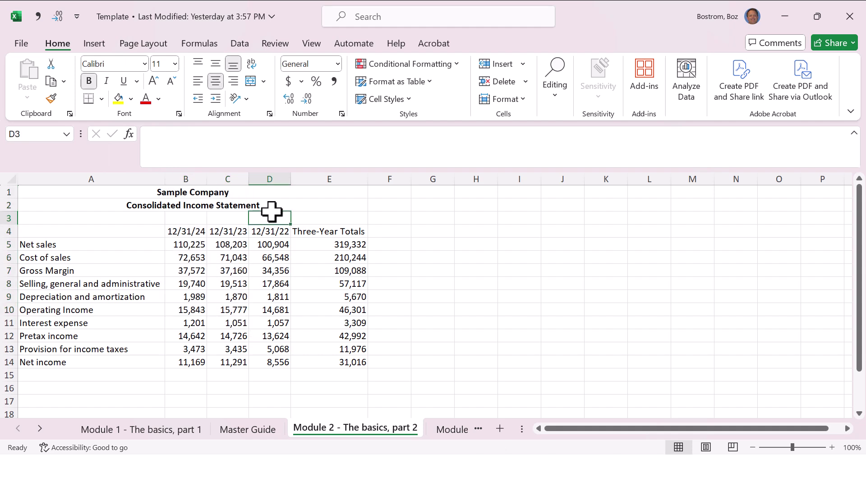
left_click(257, 248)
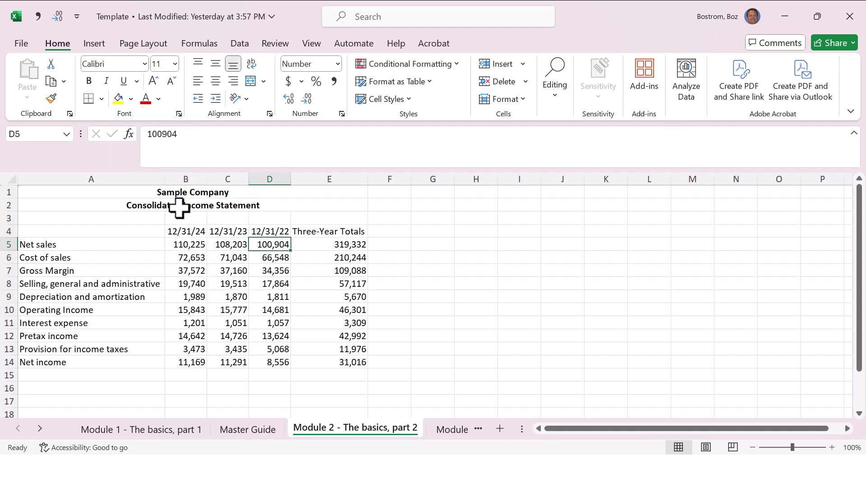
- Reset the horizontal alignment of the company name and statement title in A1:A2 to General
left_click(126, 202)
left_click(119, 193)
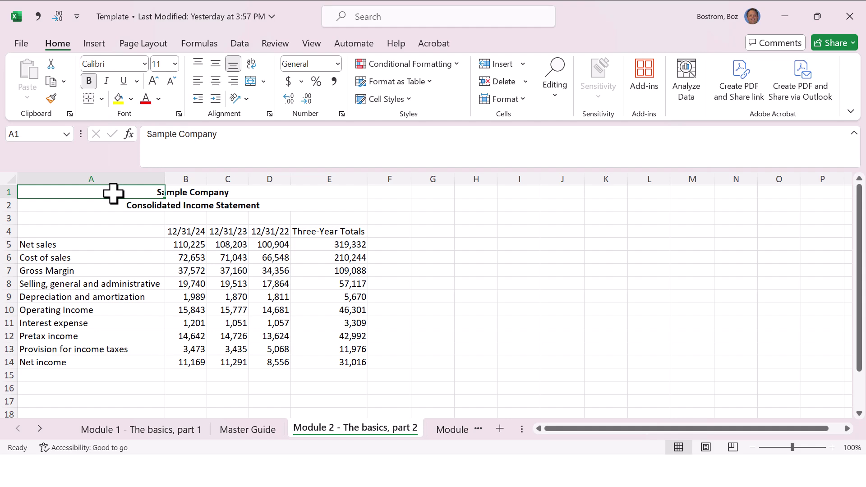
left_click_drag(113, 193, 113, 205)
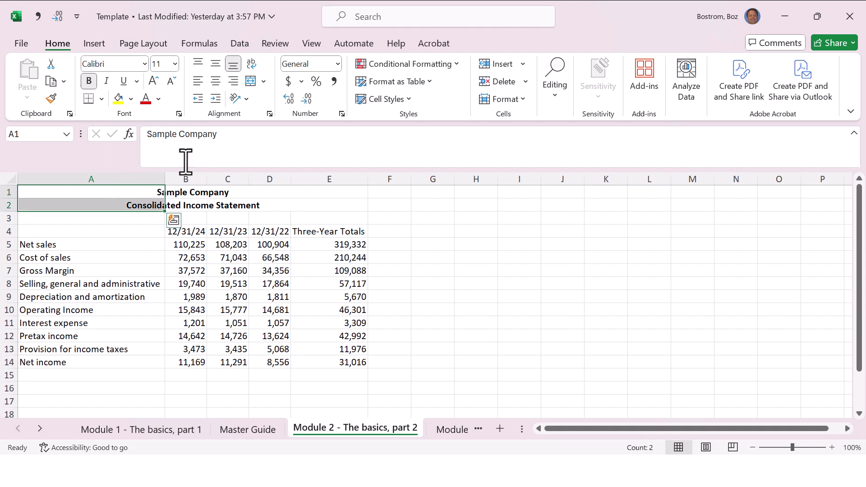
left_click(270, 114)
left_click(539, 185)
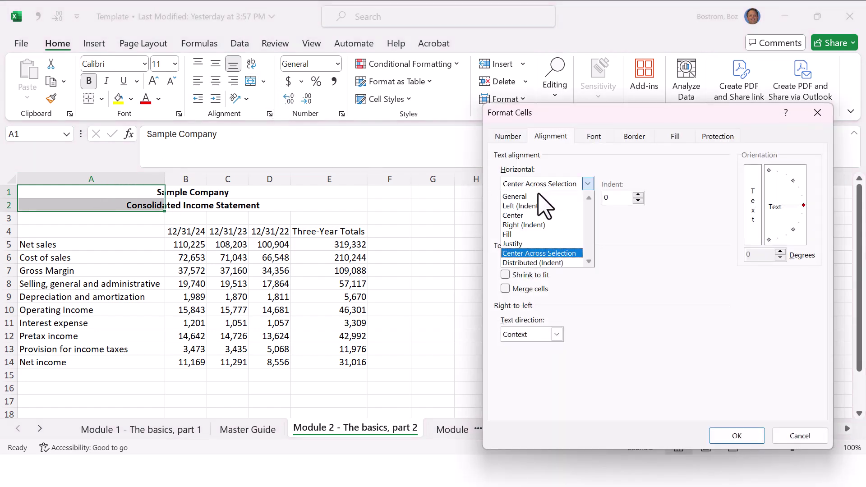
left_click(518, 197)
left_click(737, 436)
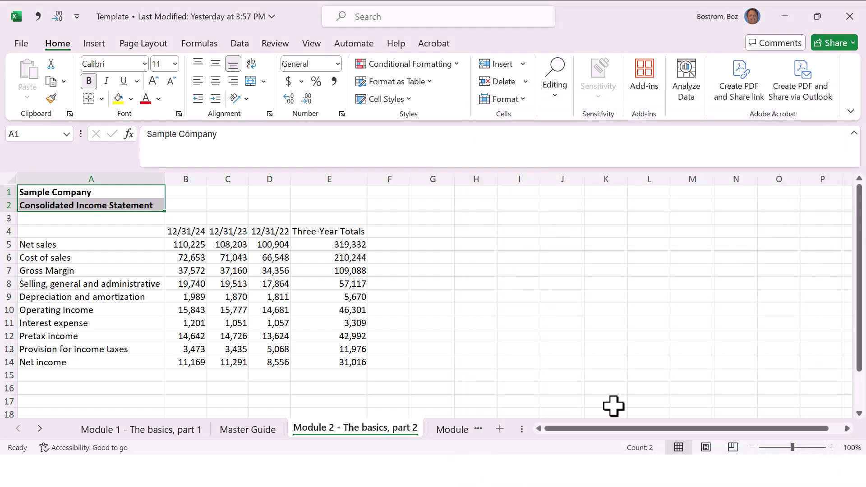
- Apply the Center Across Selection horizontal alignment to both title rows at once, over A1:E2
left_click(144, 189)
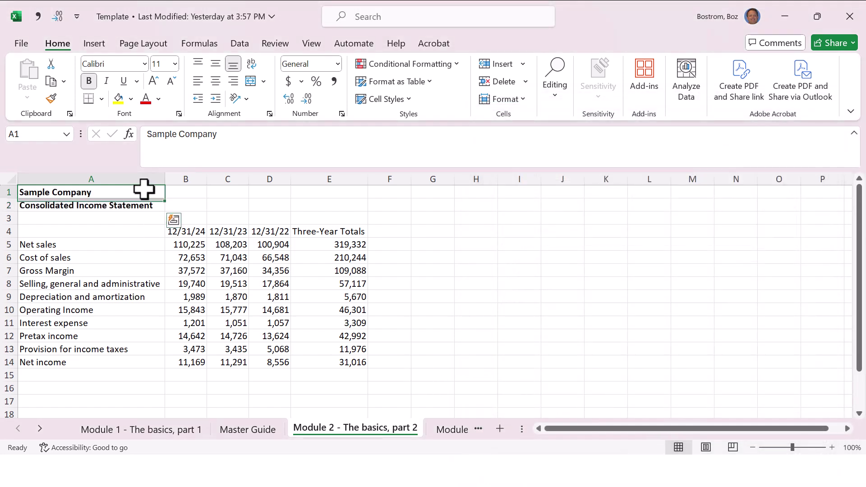
left_click_drag(143, 189, 323, 205)
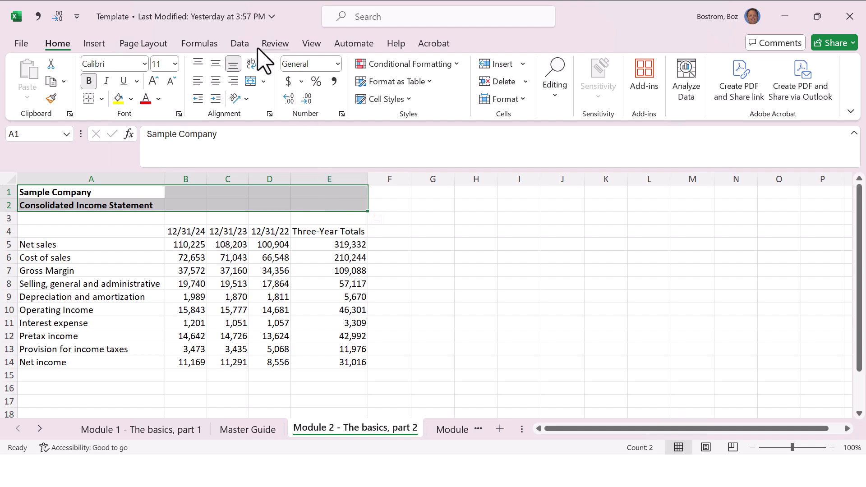
left_click(270, 114)
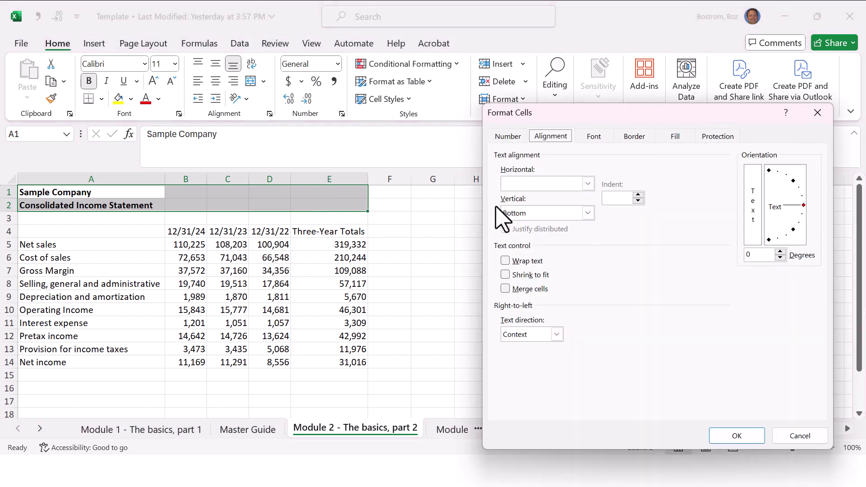
left_click(556, 182)
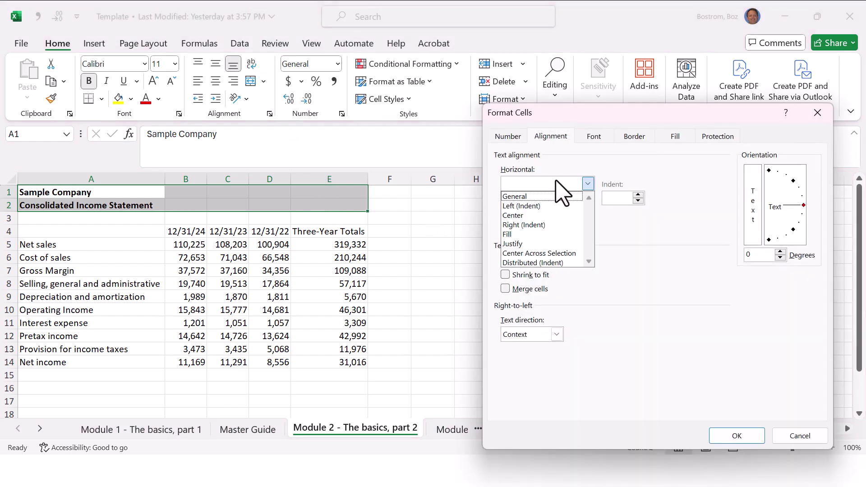
left_click(560, 253)
left_click(732, 435)
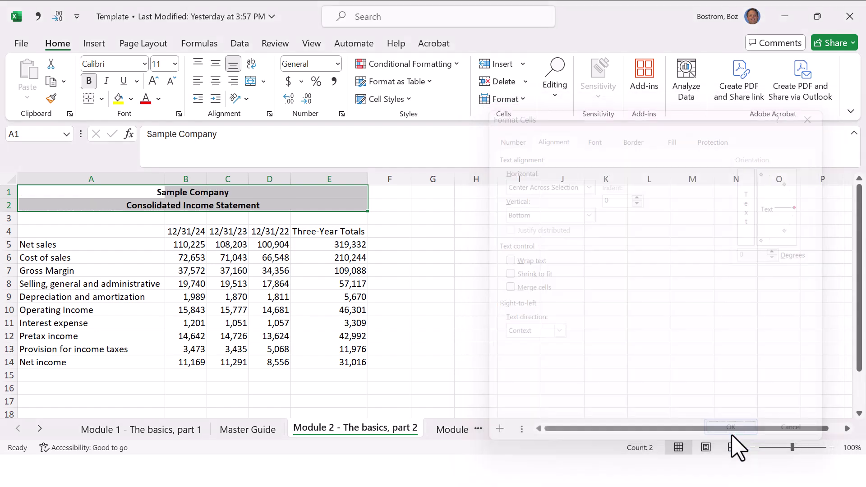
- Select cell I14, and individually check the cells along the centered statement title, finishing on cell B1 in the company name row
left_click(518, 362)
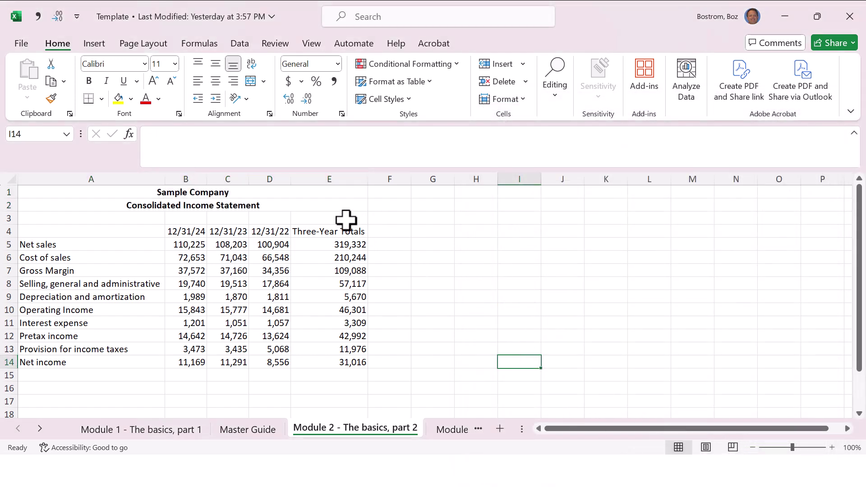
left_click(335, 206)
left_click(276, 206)
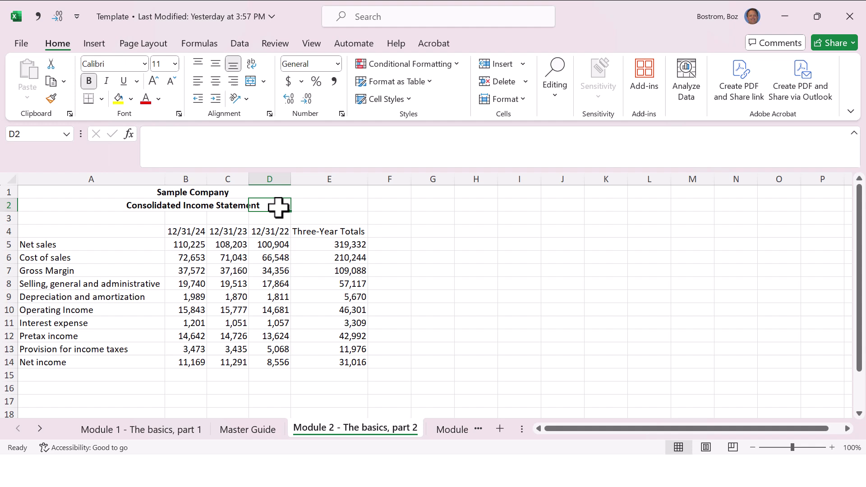
left_click(233, 206)
left_click(174, 192)
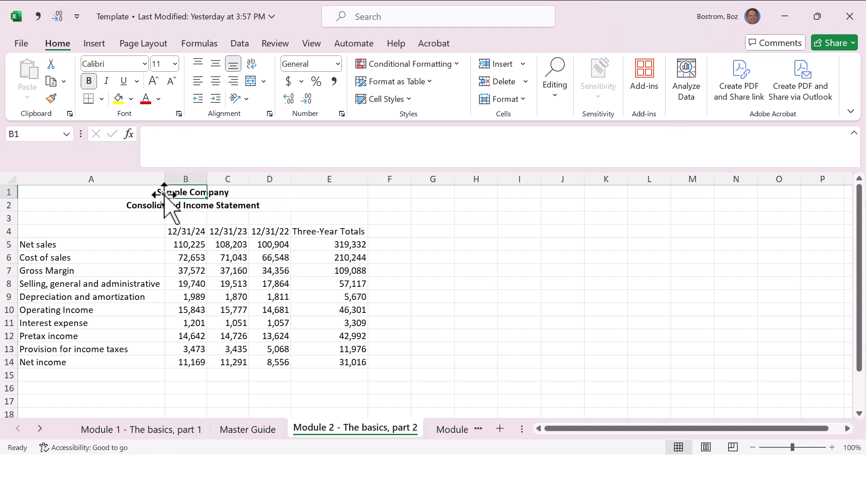
- Set the horizontal alignment of both title rows, A1:E2, back to General and move to cell D5
left_click(122, 193)
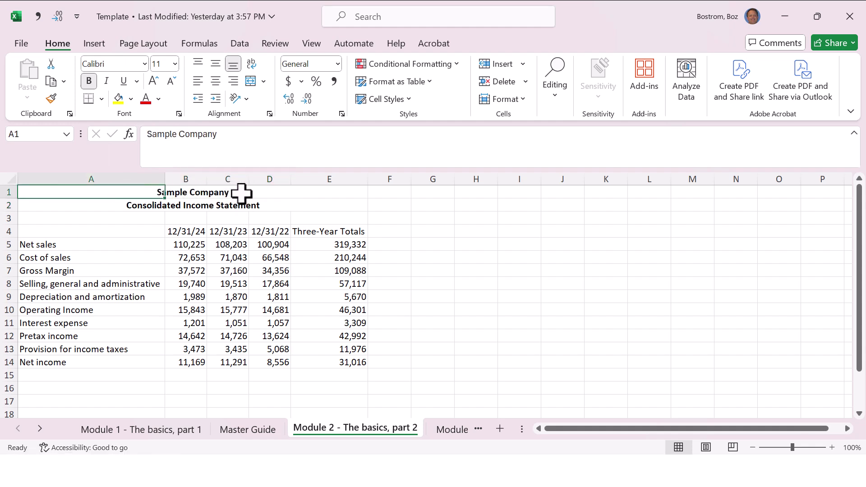
key("shift+Down")
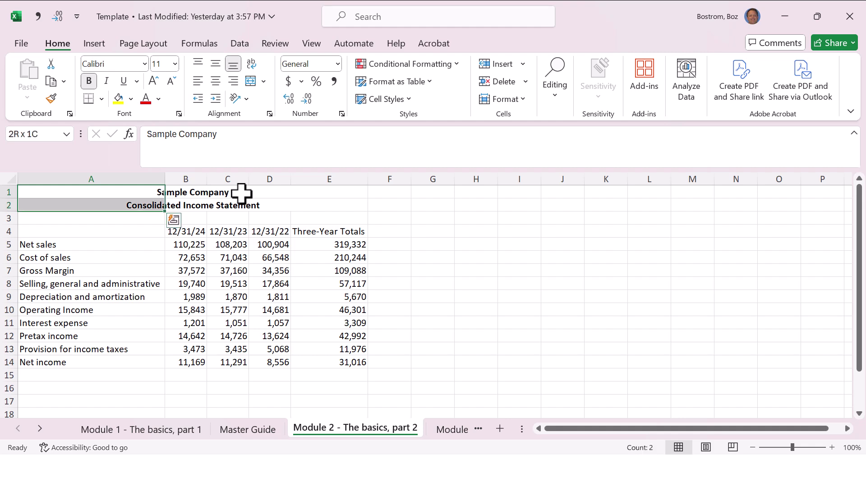
key("shift+Right")
key("shift+Right")
key("shift+Right")
key("shift+Right")
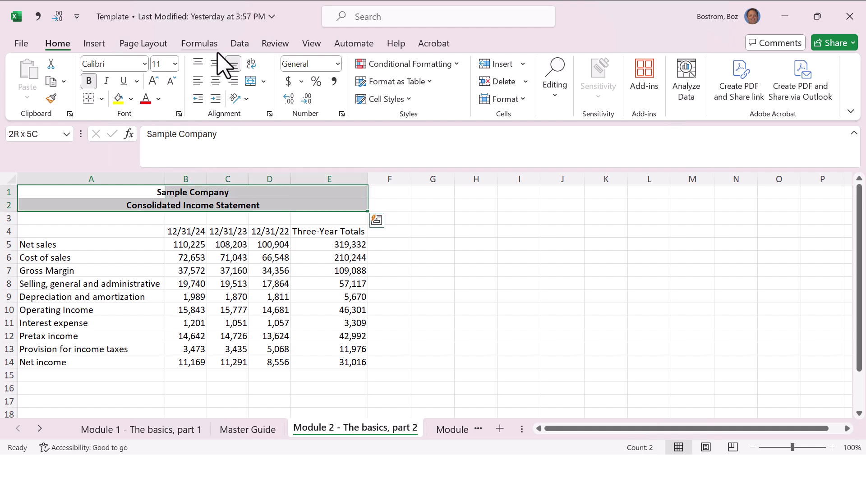
left_click(269, 114)
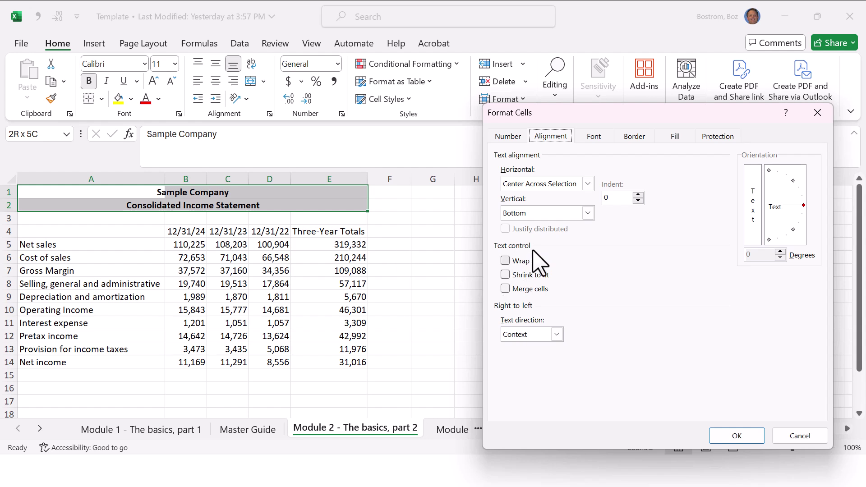
left_click(588, 184)
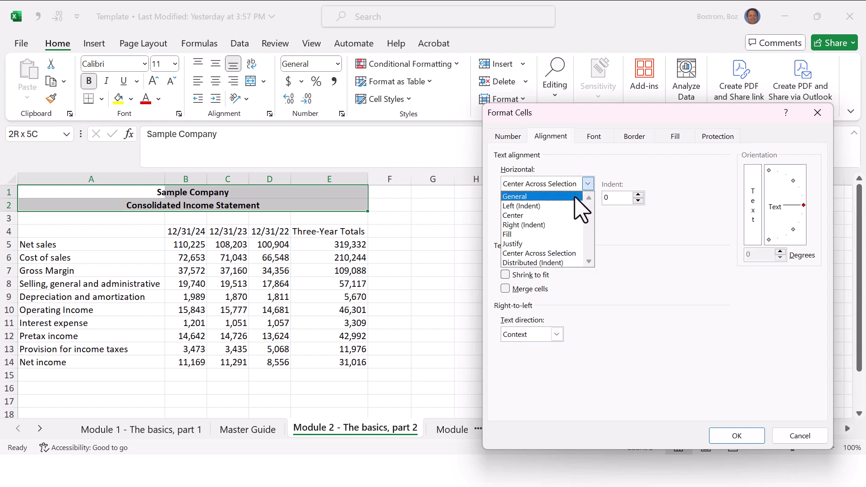
left_click(573, 195)
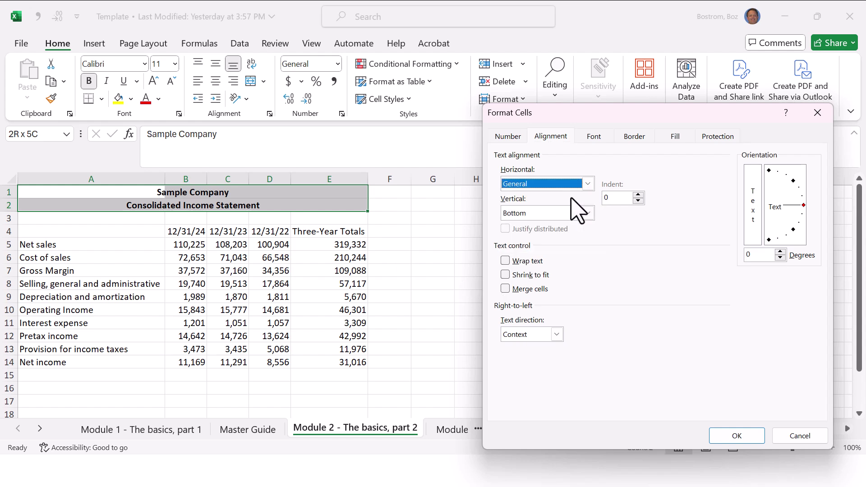
left_click(748, 439)
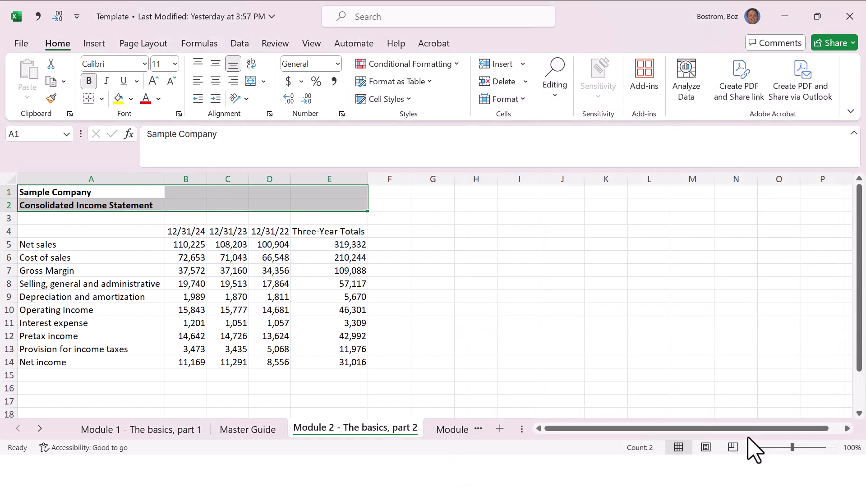
left_click(272, 242)
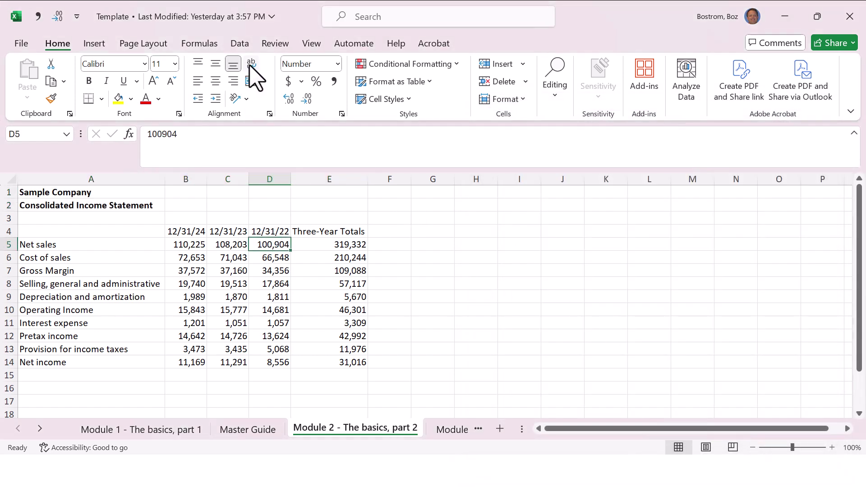
left_click(154, 246)
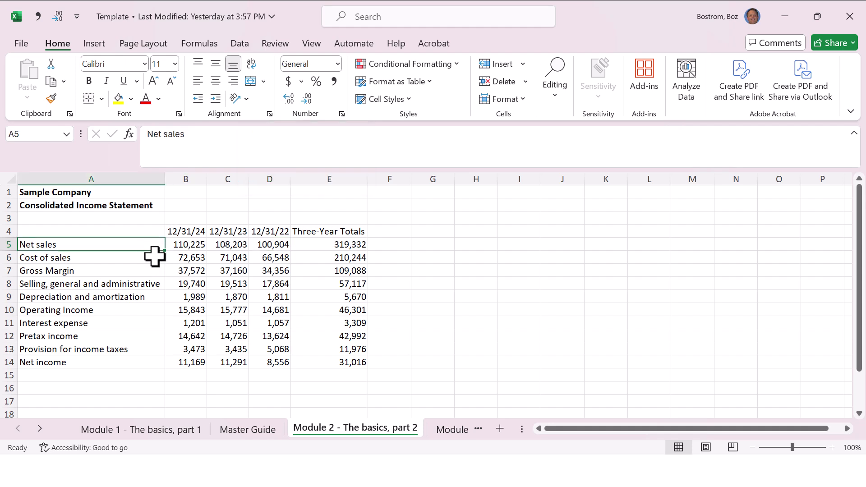
left_click(141, 284)
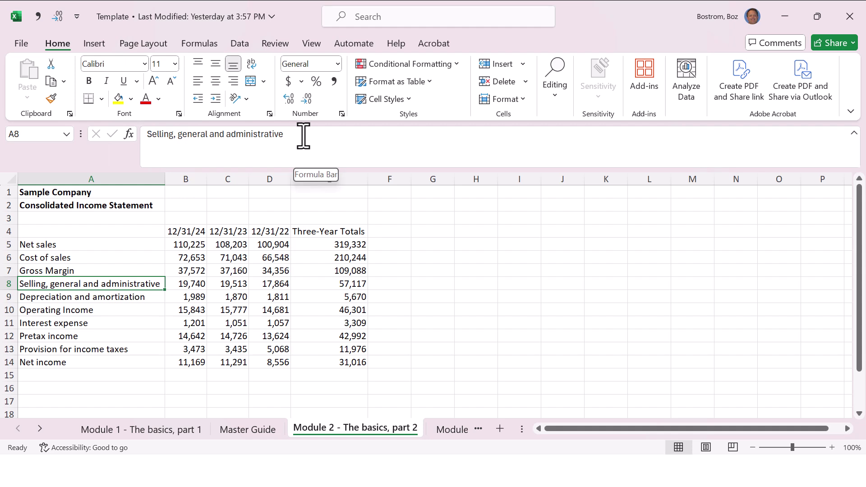
type("EXP")
key("BackSpace")
key("BackSpace")
key("BackSpace")
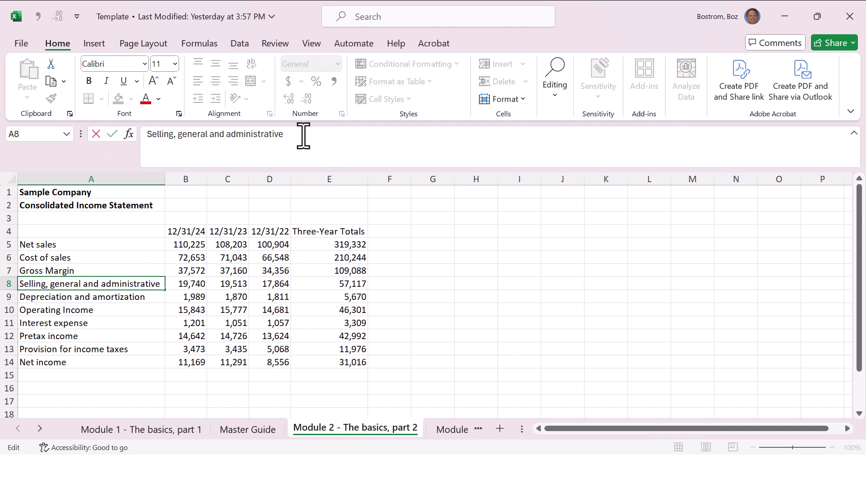
type("epx")
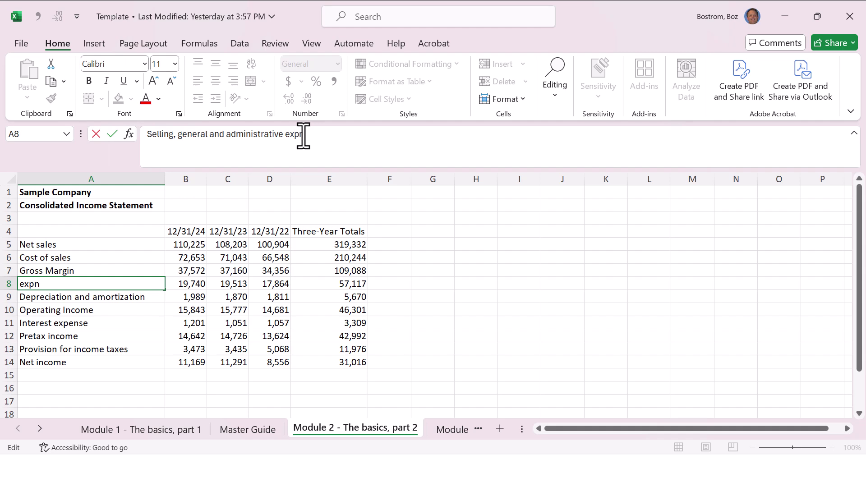
type("ense")
key("ctrl+Return")
- Extend the cost of sales label in A6 to "Cost of sales, excluding depreciation and amortiziation expenses"
key("Up")
key("Up")
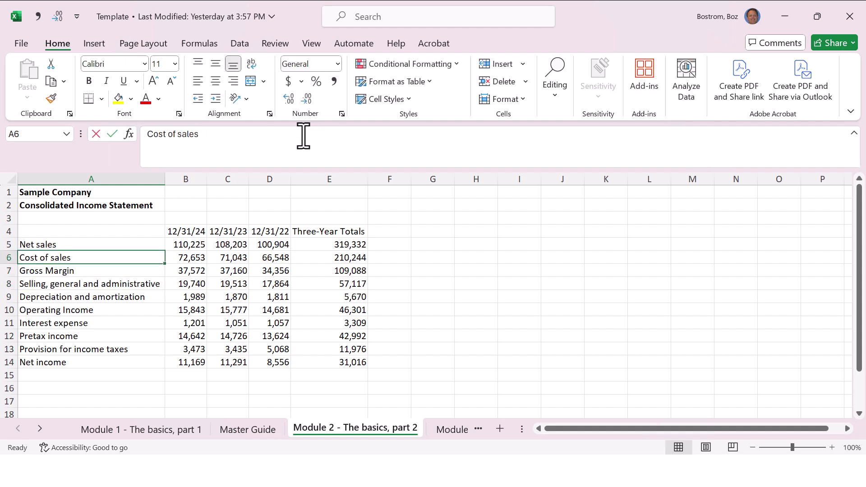
key("F2")
type(", e")
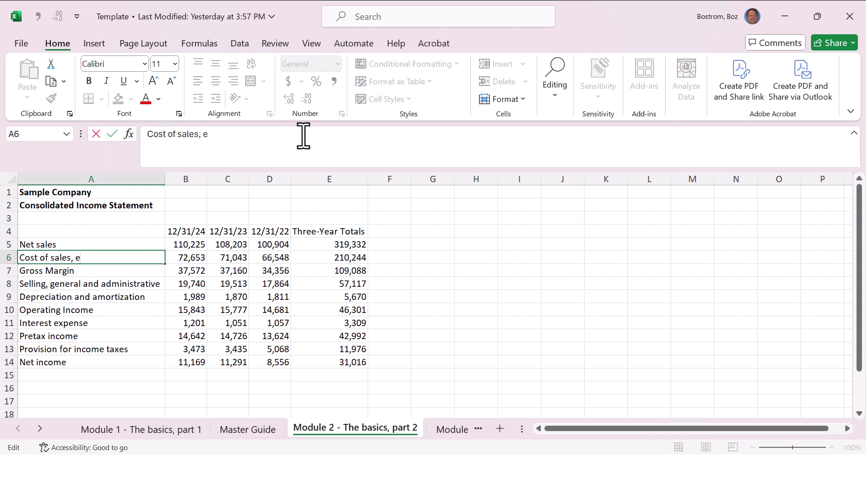
type("xcluding dp")
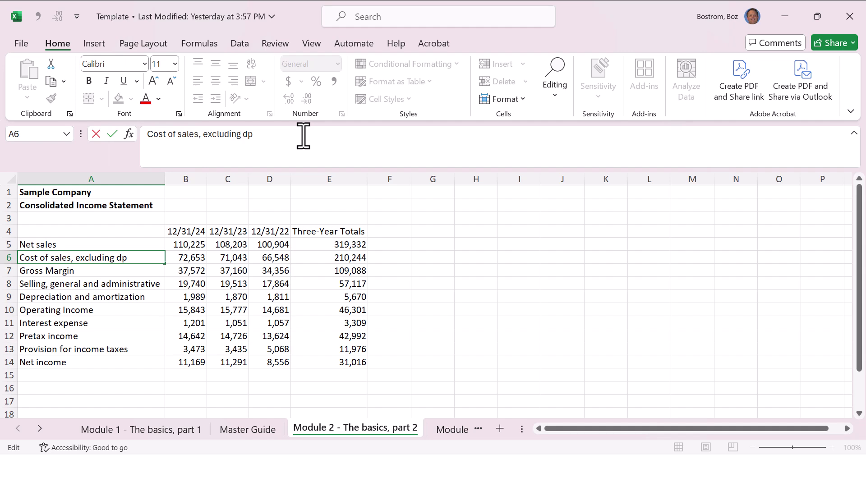
key("BackSpace")
type("epreciation ")
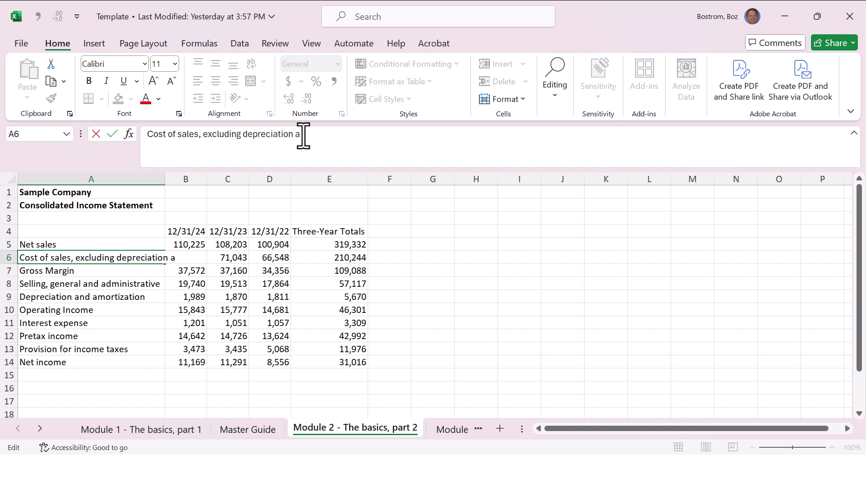
type("and amortiziation expenses")
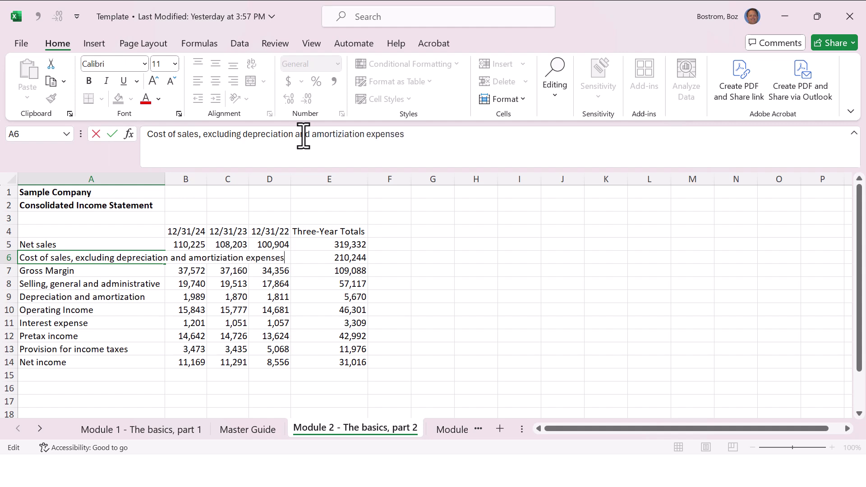
key("Return")
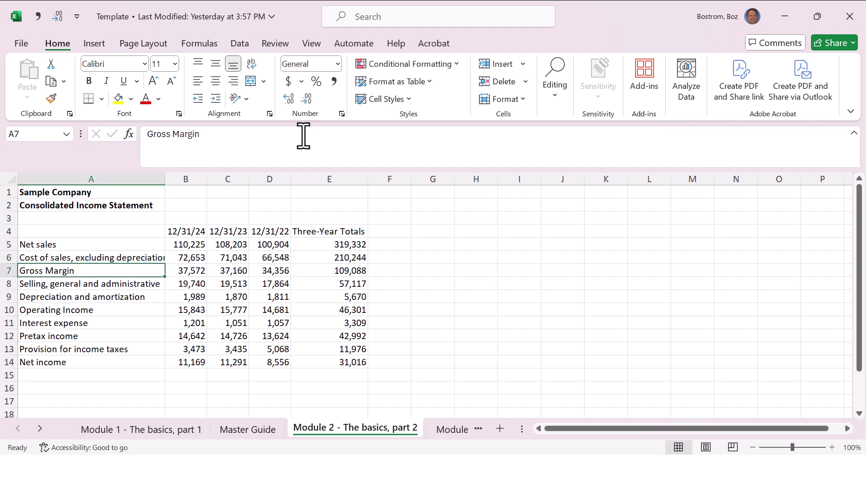
- Run the spelling check from A6 and change the misspelled word in the cost of sales label to "amortization"
key("Up")
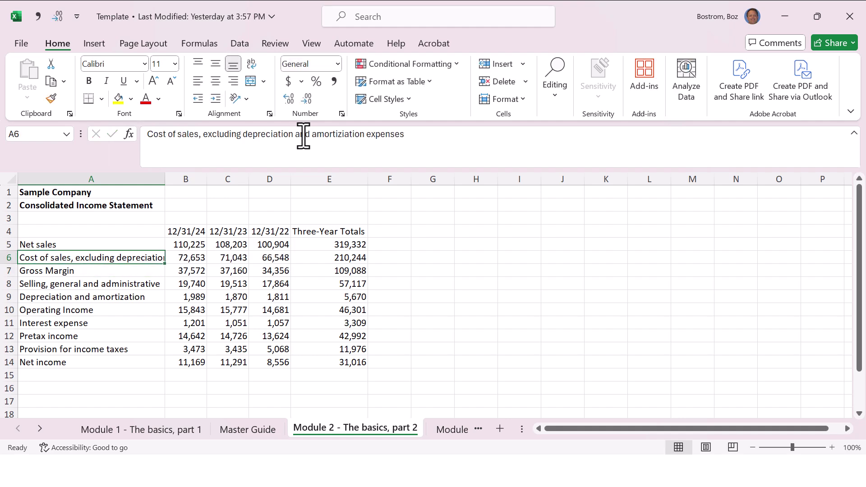
key("F7")
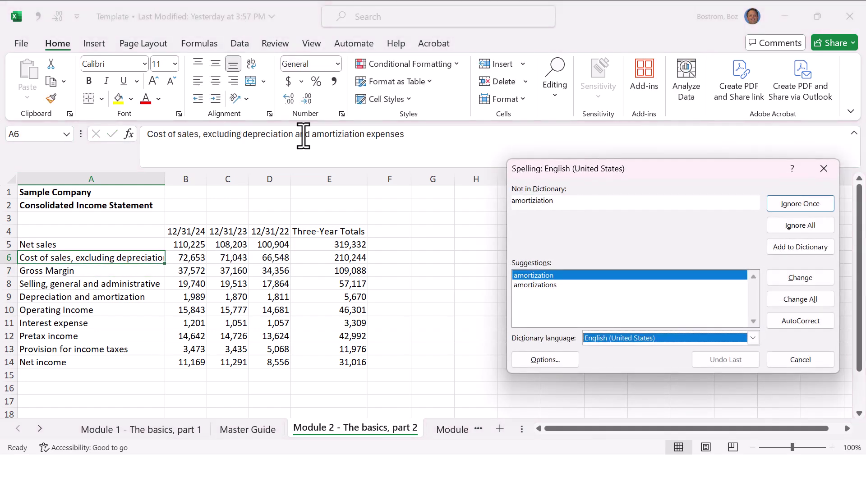
left_click(811, 279)
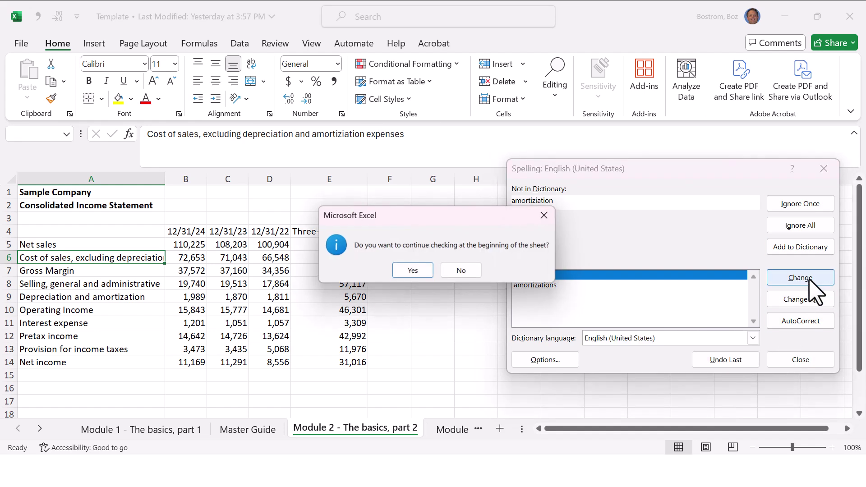
left_click(413, 271)
left_click(451, 272)
left_click(406, 273)
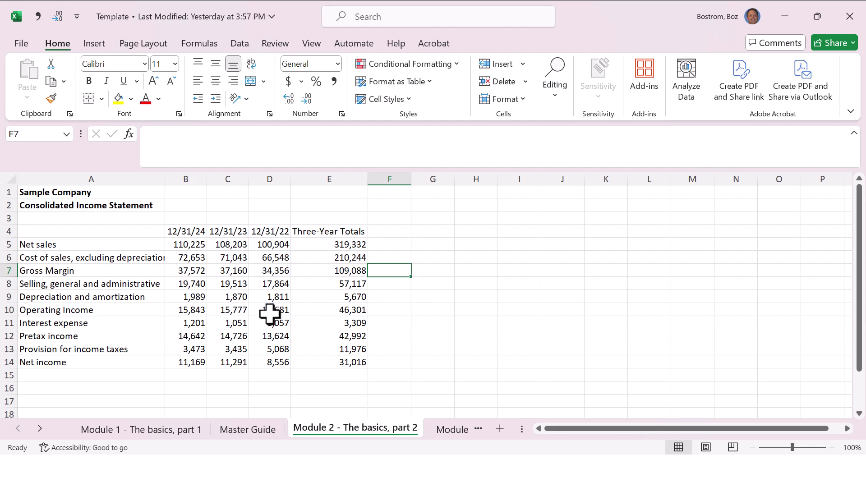
- AutoFit column A to the long cost of sales label and highlight the figures in B5:E14
left_click(143, 260)
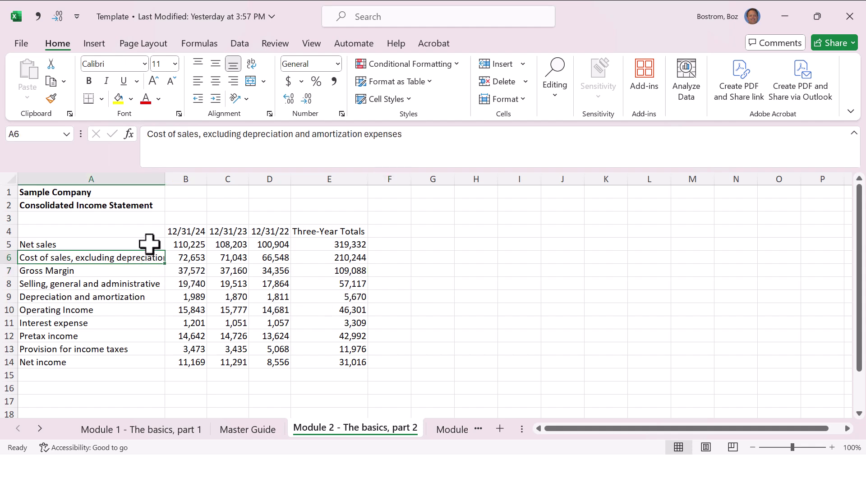
double_click(165, 179)
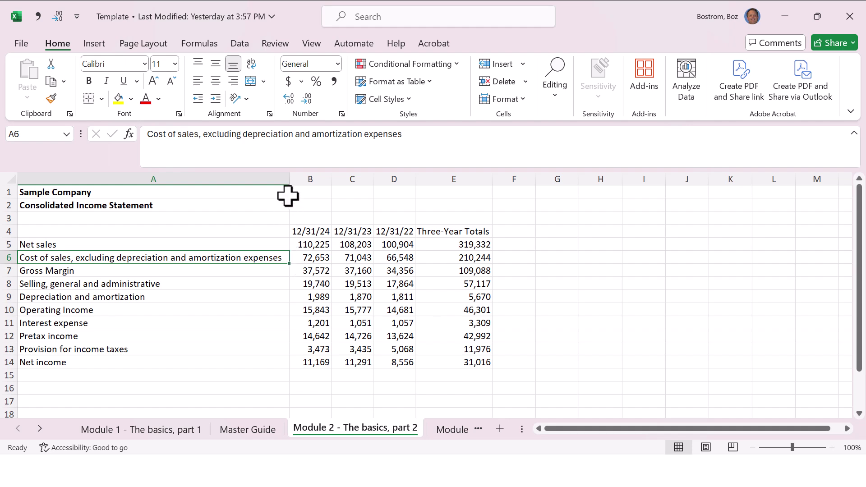
left_click_drag(316, 244, 466, 358)
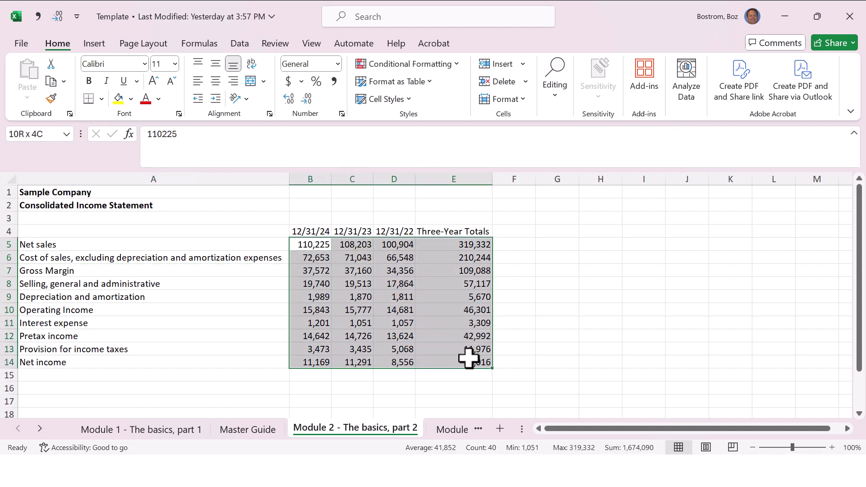
left_click(281, 324)
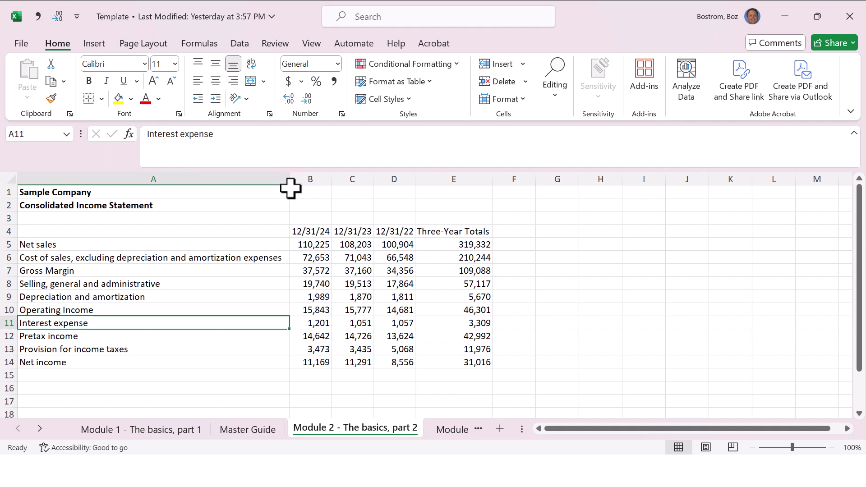
- Narrow column A to just fit the selling, general and administrative label and wrap the text in A6
left_click_drag(291, 183, 165, 203)
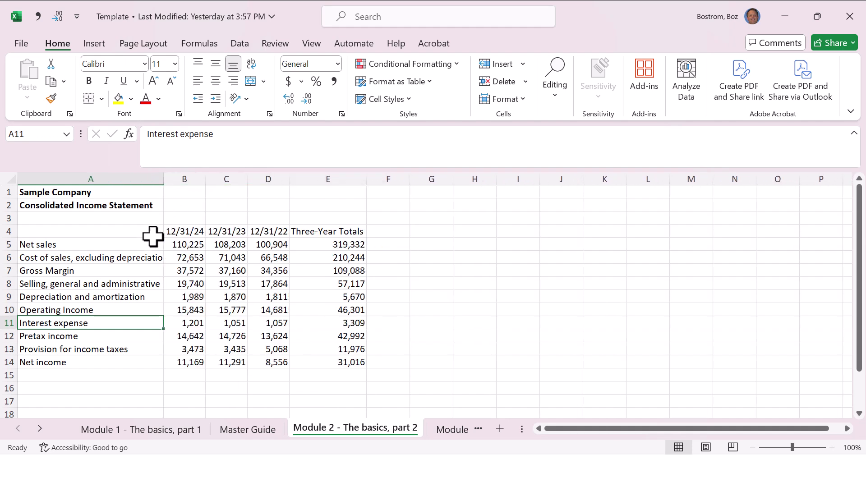
left_click(131, 258)
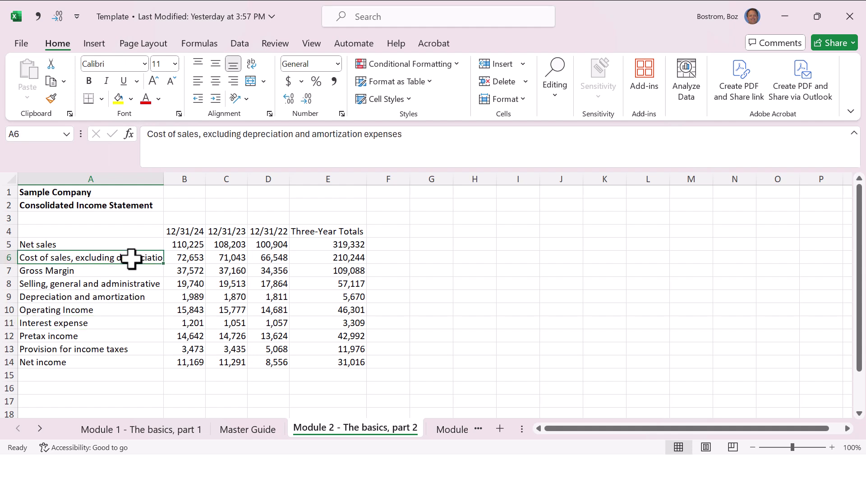
left_click(249, 65)
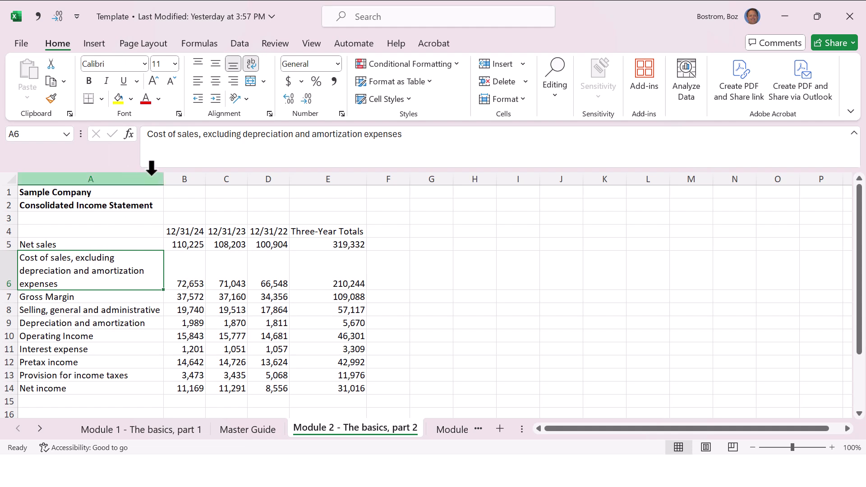
- Widen column A slightly so the wrapped label in A6 takes two lines, and AutoFit the height of row 6
mouse_move(164, 180)
left_mouse_down()
mouse_move(183, 178)
mouse_move(174, 178)
left_mouse_up()
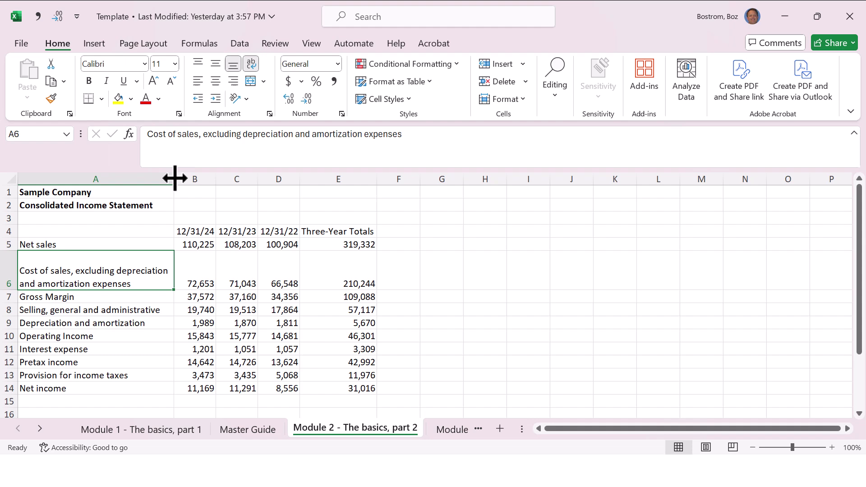
double_click(12, 289)
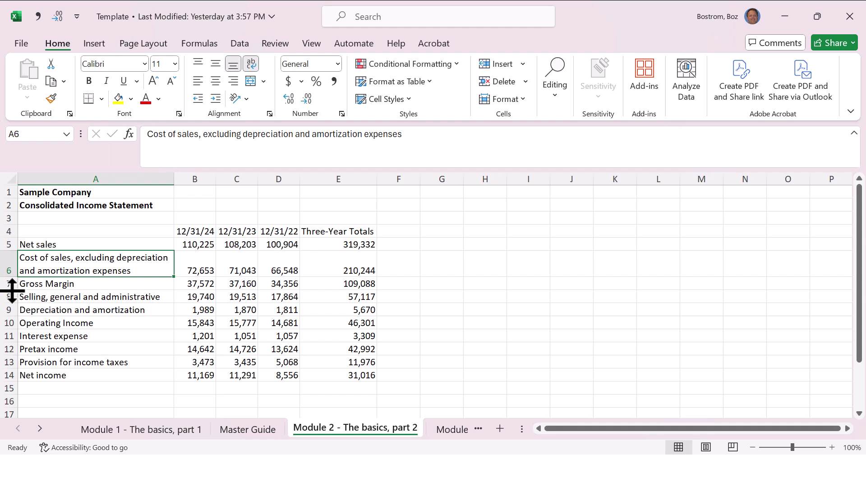
left_click(239, 308)
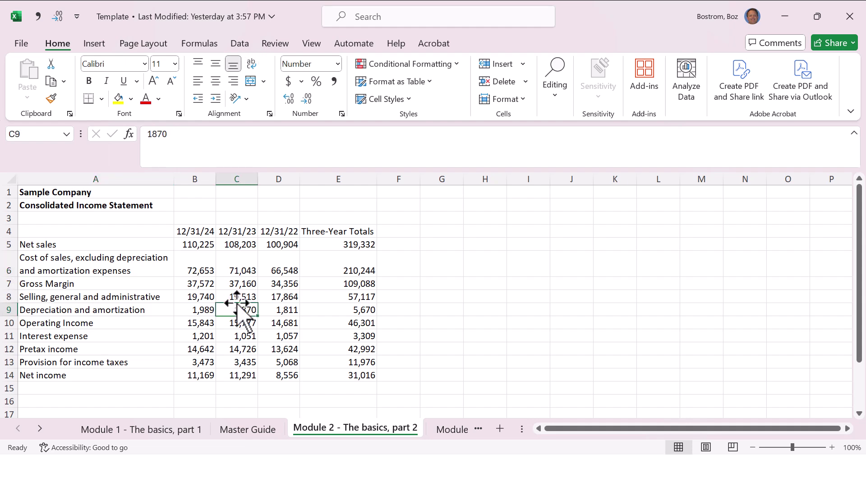
- Check the cells of row 6 one by one from A6 to the three-year total in E6 and return to A6
left_click(155, 265)
key("Right")
key("Right")
key("Right")
key("Right")
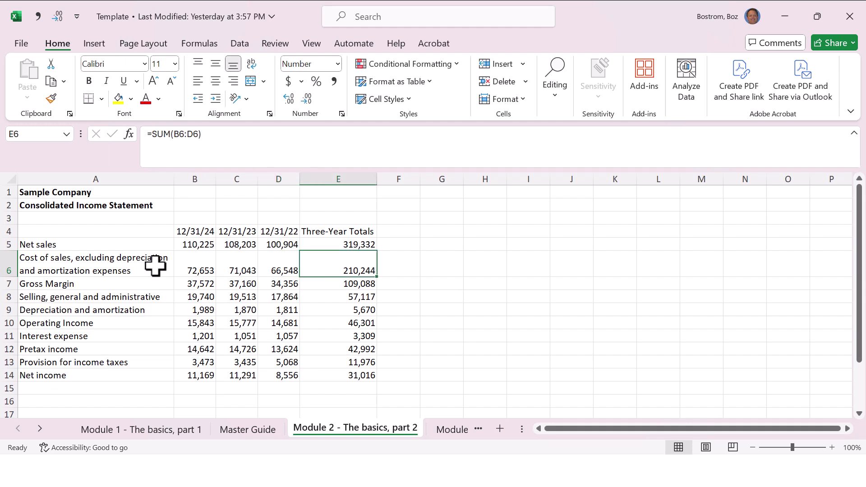
key("Home")
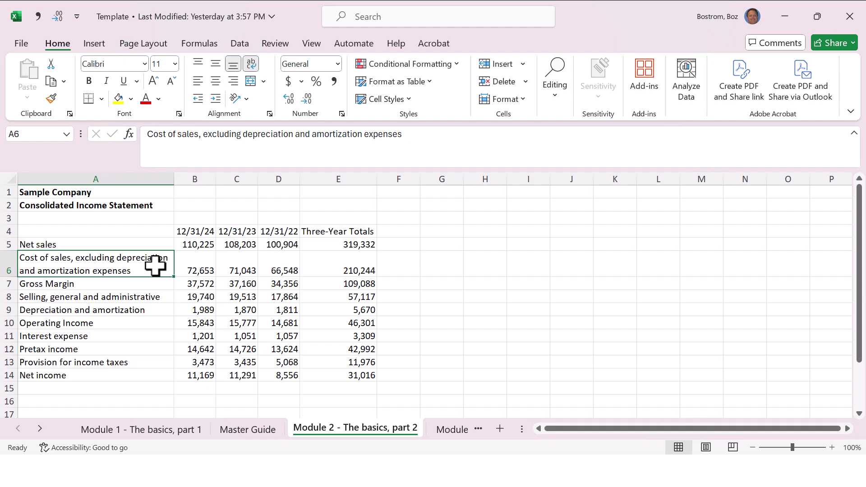
- Narrow column A to about the width of "Consolidated Income" in the statement title, cutting into the longer line-item labels
left_click(158, 178)
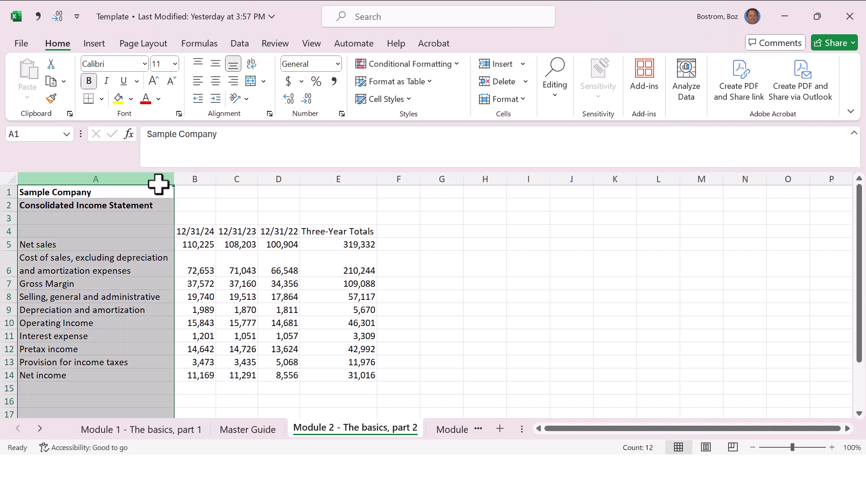
left_click(185, 203)
left_click_drag(174, 177, 105, 176)
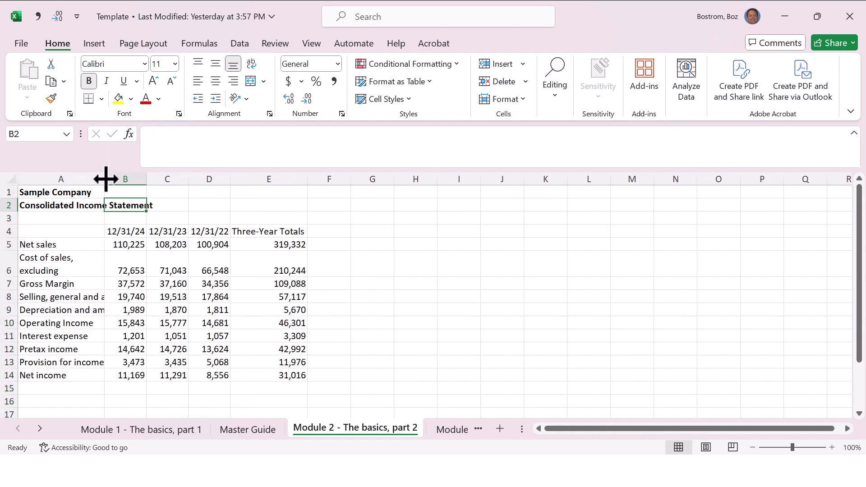
- Wrap the text of all the line-item labels in A5:A14
left_click(75, 177)
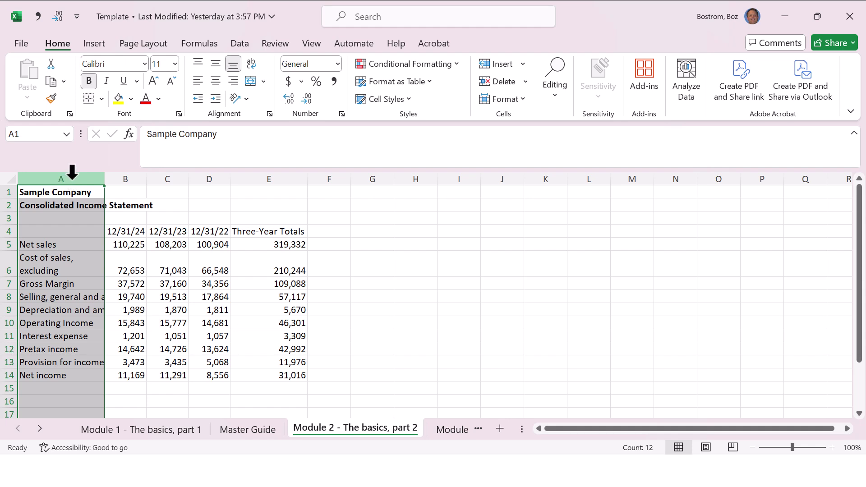
left_click_drag(53, 242, 63, 375)
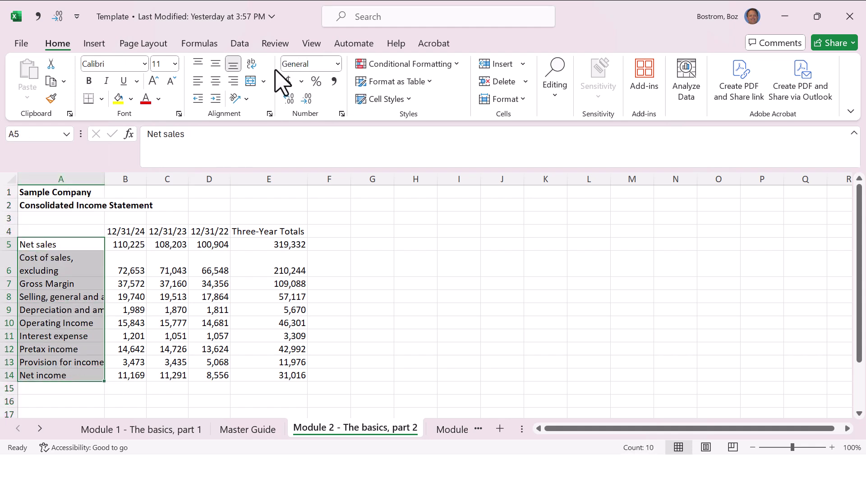
left_click(252, 63)
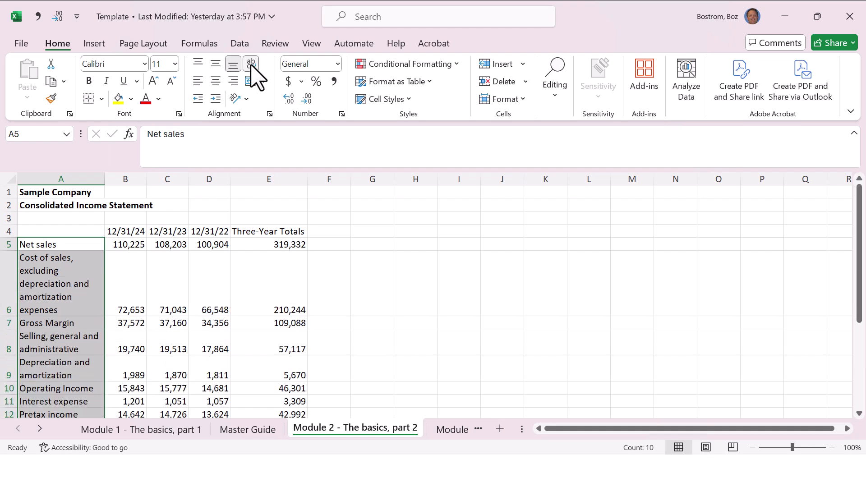
- Go through the wrapped labels in column A cell by cell from A6, ending on Net income in A14
left_click(76, 262)
key("Down")
key("Down")
key("Down")
key("Down")
key("Down")
key("Down")
key("Down")
key("Down")
key("Down")
key("Down")
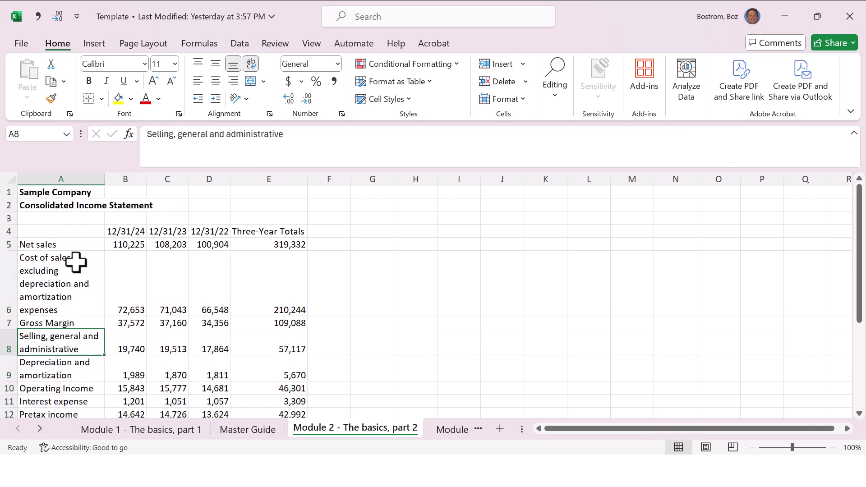
key("Up")
key("Up")
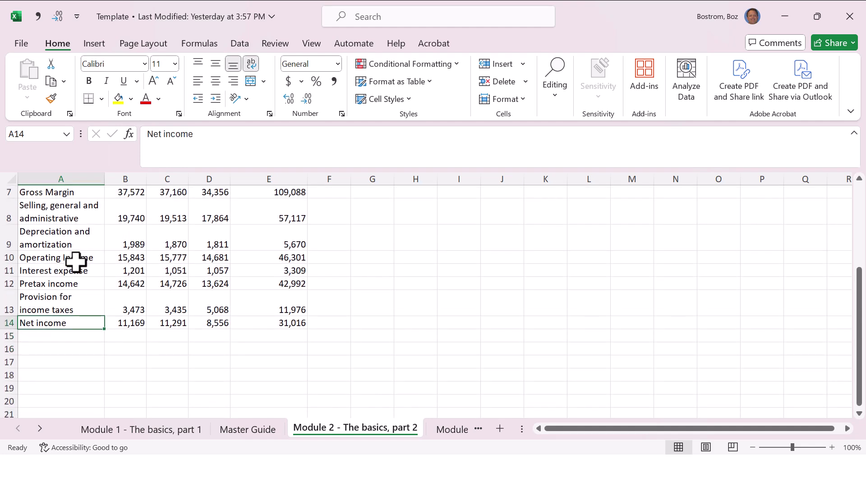
- Review the wrapped labels in column A from Net income in A14 up to Net sales, returning to Operating Income in A10
key("shift+Up")
key("shift+Up")
key("shift+Up")
key("shift+Up")
key("shift+Up")
key("shift+Up")
key("shift+Up")
key("shift+Up")
key("shift+Up")
key("shift+Up")
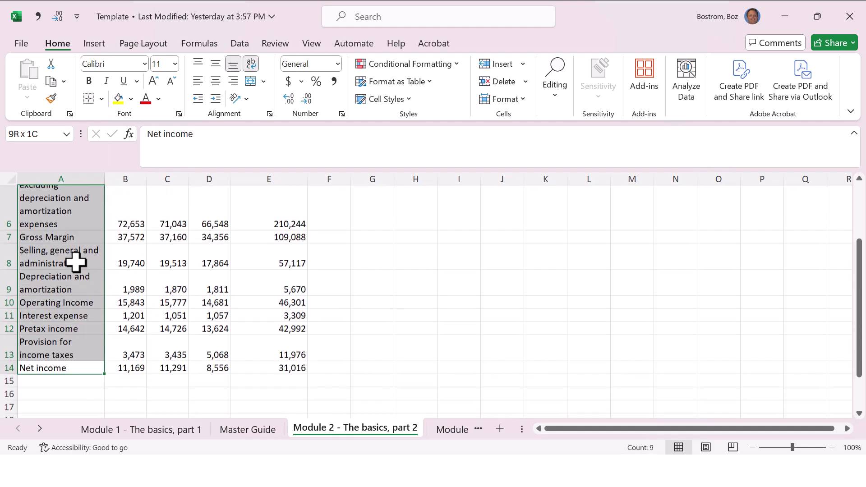
scroll(76, 261, "up", 1)
key("shift+Down")
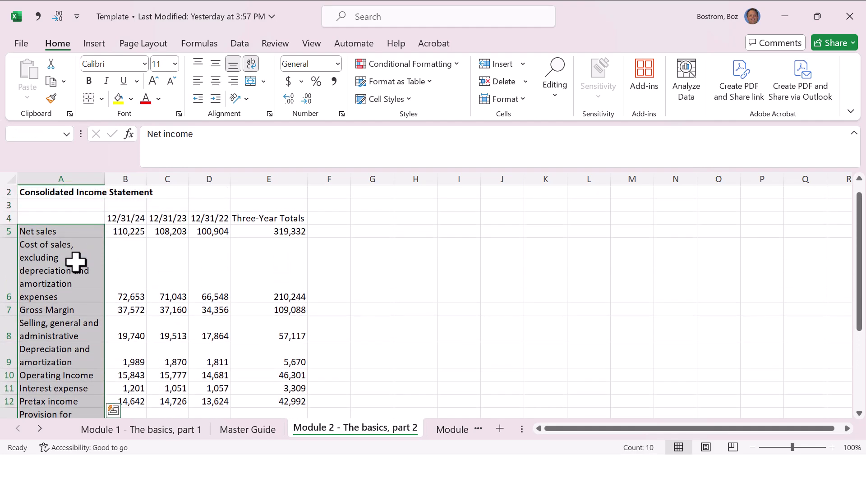
key("Up")
key("Up")
key("Up")
key("Up")
scroll(75, 261, "up", 1)
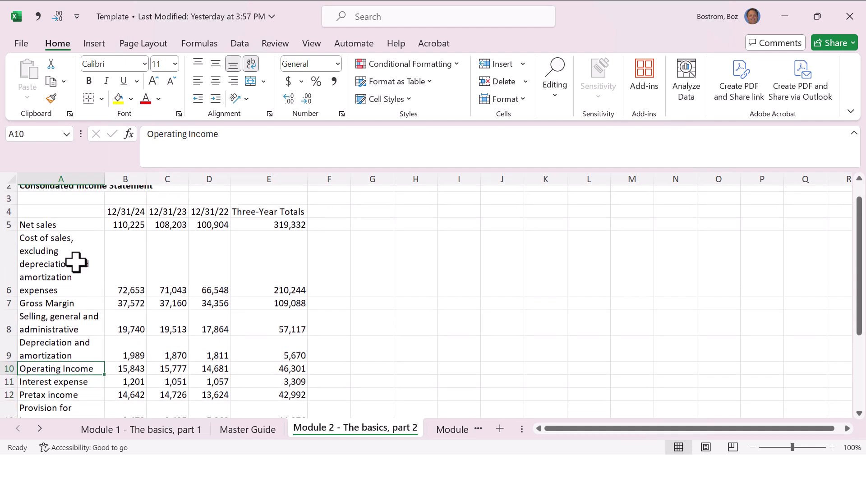
- Inspect the statement title row and the wrapped cost of sales label in A6 beside its 12/31/24 amount
left_click_drag(65, 202, 166, 203)
left_click(167, 205)
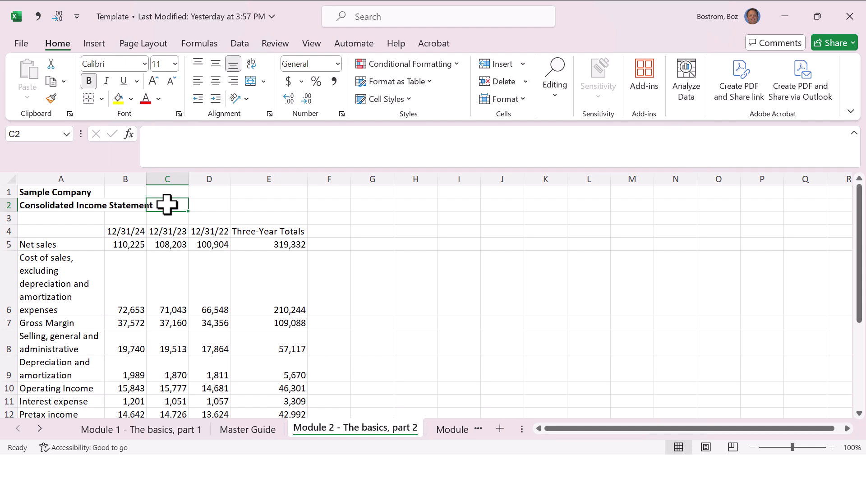
left_click(60, 283)
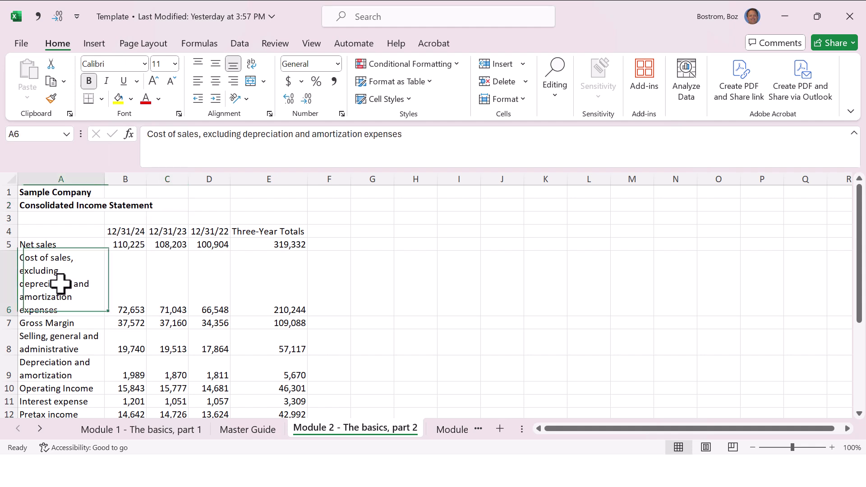
left_click_drag(60, 283, 129, 280)
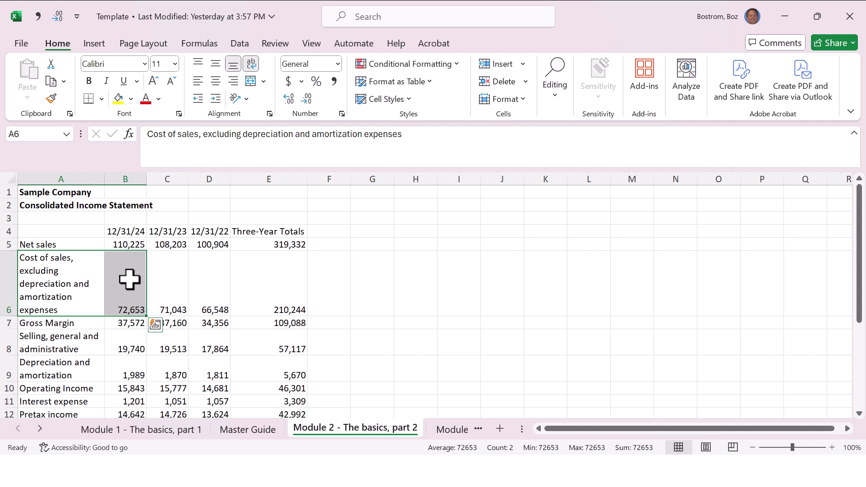
left_click(318, 258)
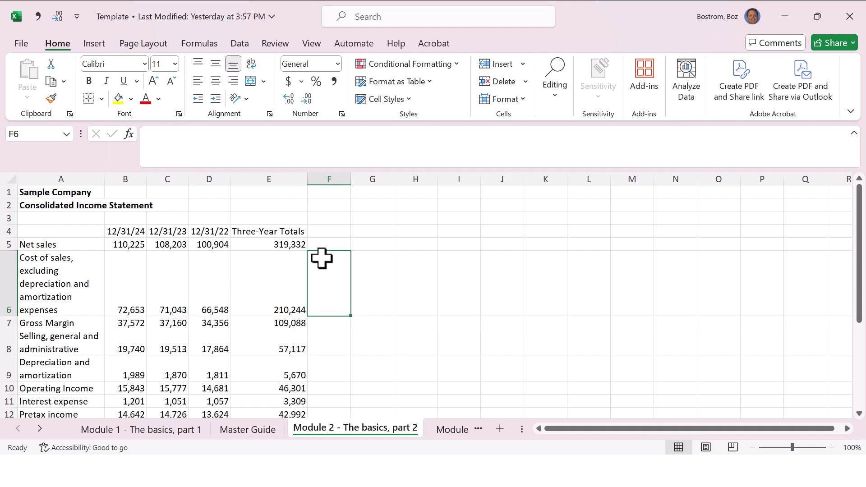
- Read the Autofit All Columns entry in row 39 of the Master Guide sheet and return to the Module 2 sheet
key("ctrl+Page_Up")
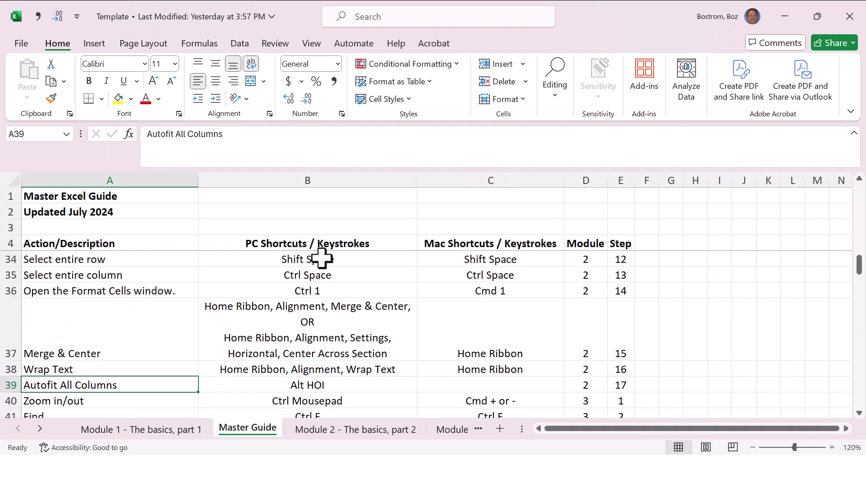
key("Right")
key("Right")
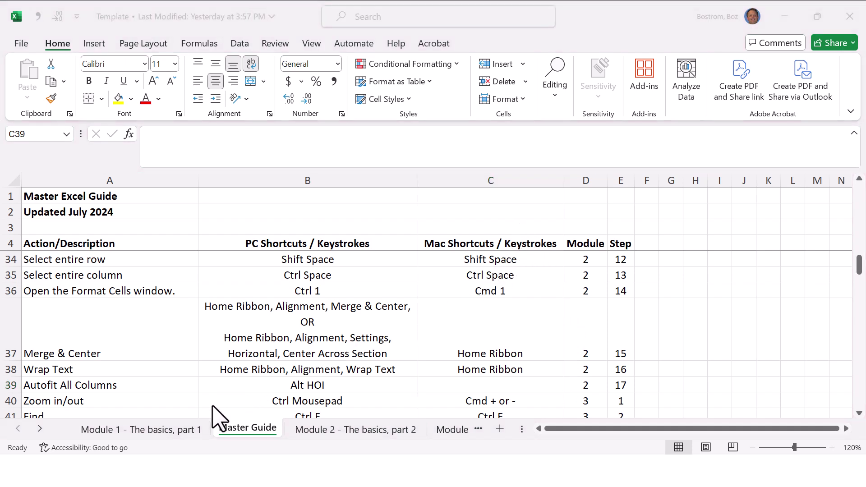
left_click(344, 428)
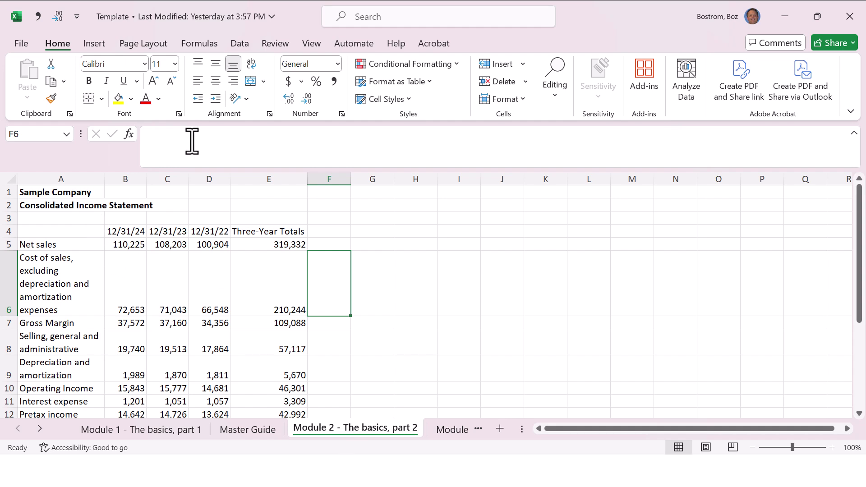
- Turn off text wrapping for the entire Module 2 sheet
left_click(10, 179)
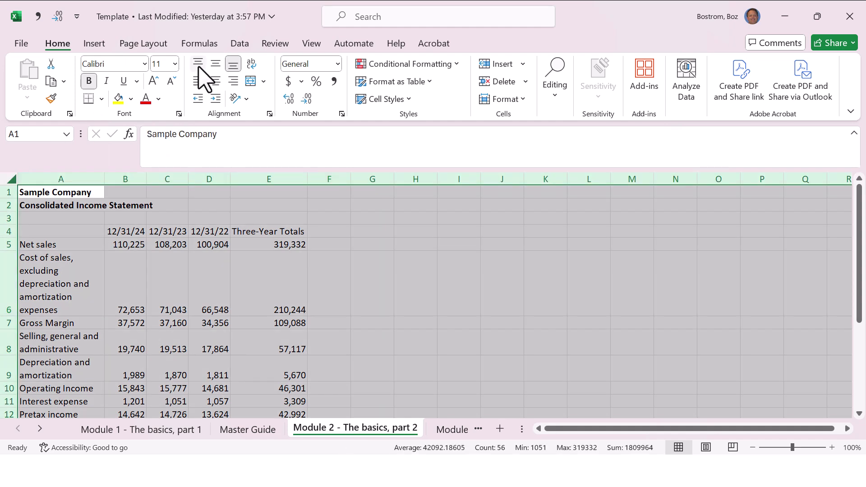
left_click(249, 64)
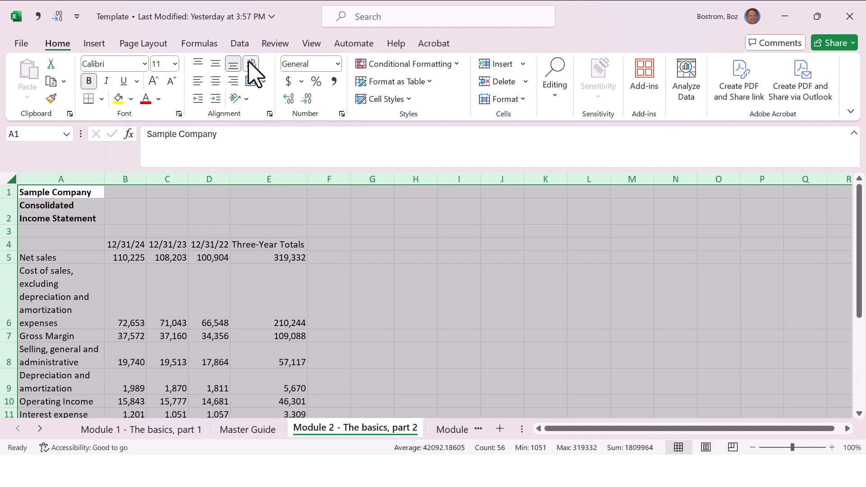
left_click(249, 63)
left_click(280, 199)
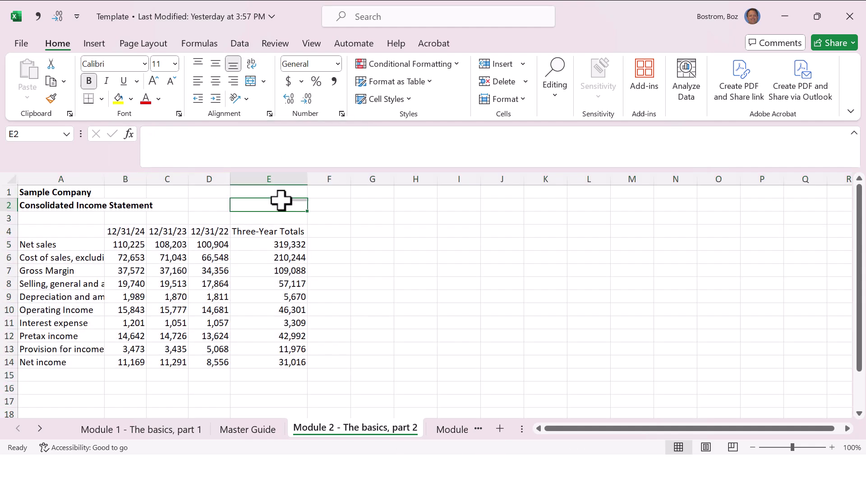
- Narrow all columns of the sheet to one equal width, too small for the dates and six-digit amounts
left_click(11, 179)
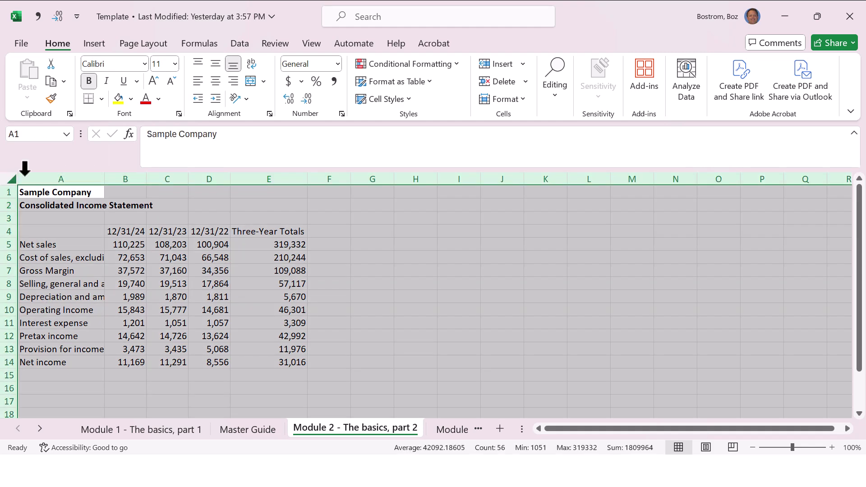
left_click_drag(103, 178, 46, 182)
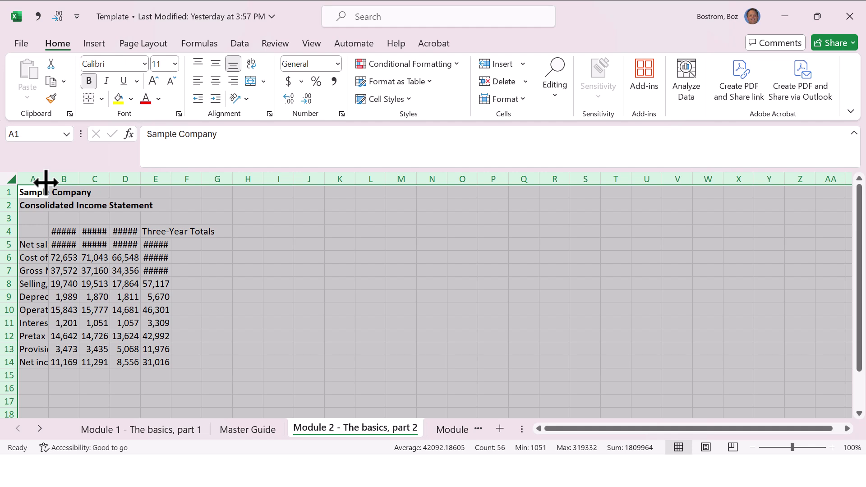
key("Right")
key("Right")
key("Right")
key("Right")
key("Right")
key("Right")
key("Right")
key("Right")
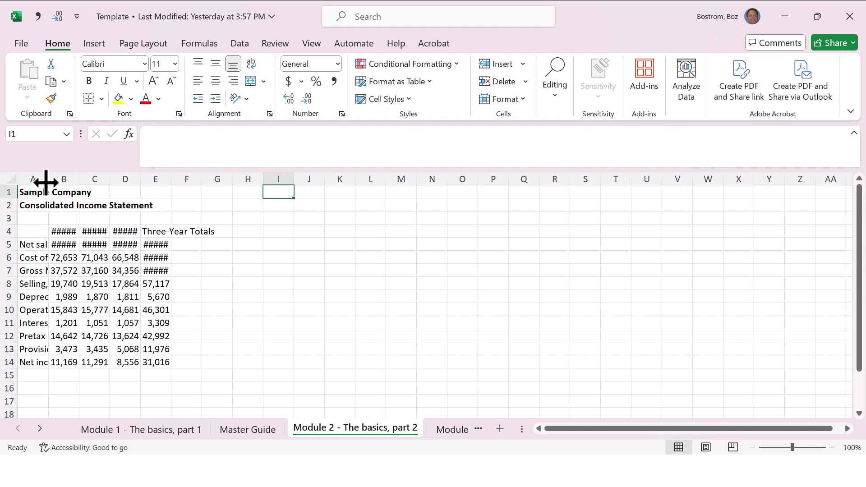
- Try autofitting every column of the sheet from a column border, and undo it
key("ctrl+a")
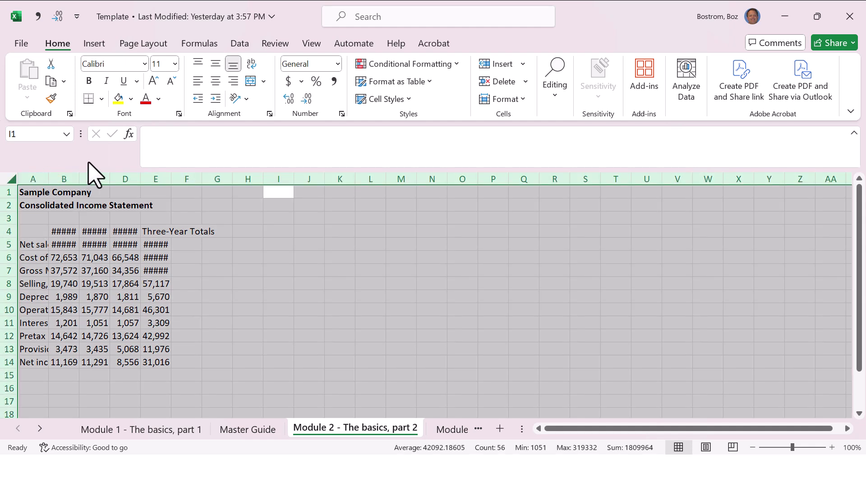
double_click(263, 180)
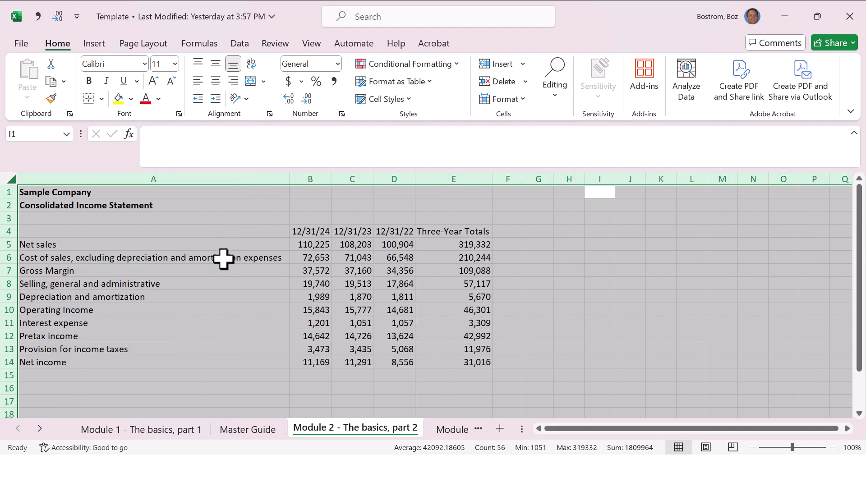
key("ctrl+z")
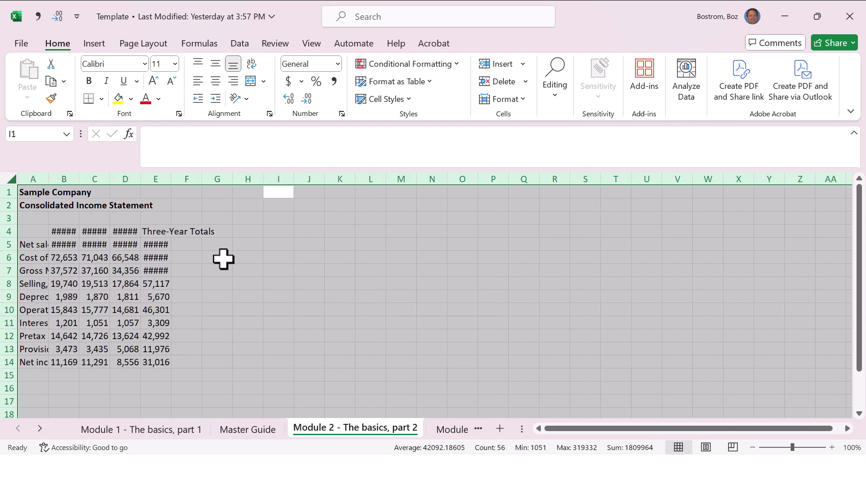
- Autofit all columns of the selected sheet with the AutoFit Column Width command
type("ho")
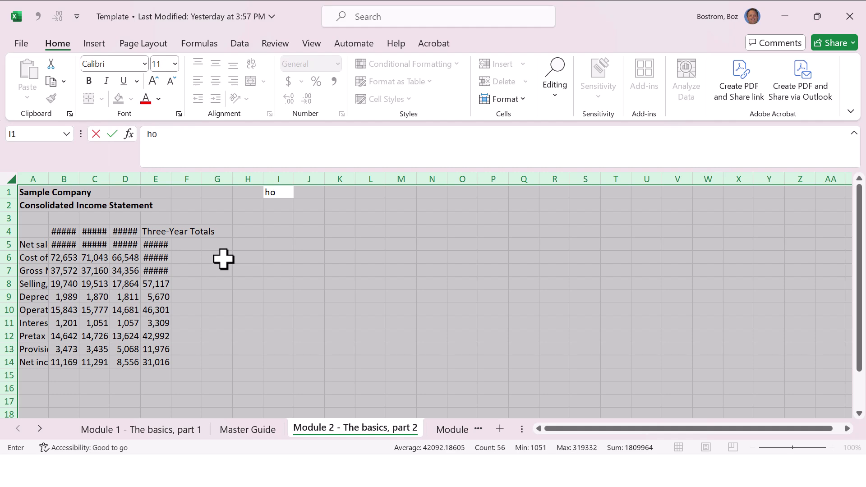
key("Escape")
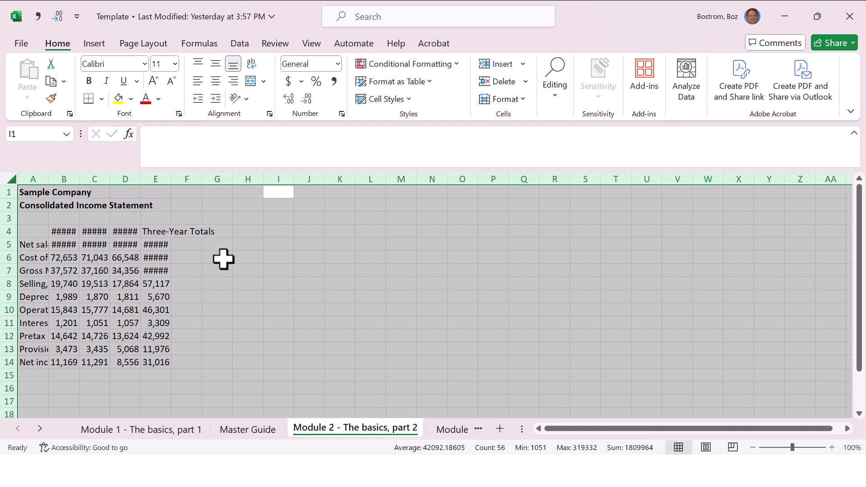
key("alt")
key("h")
key("o")
key("i")
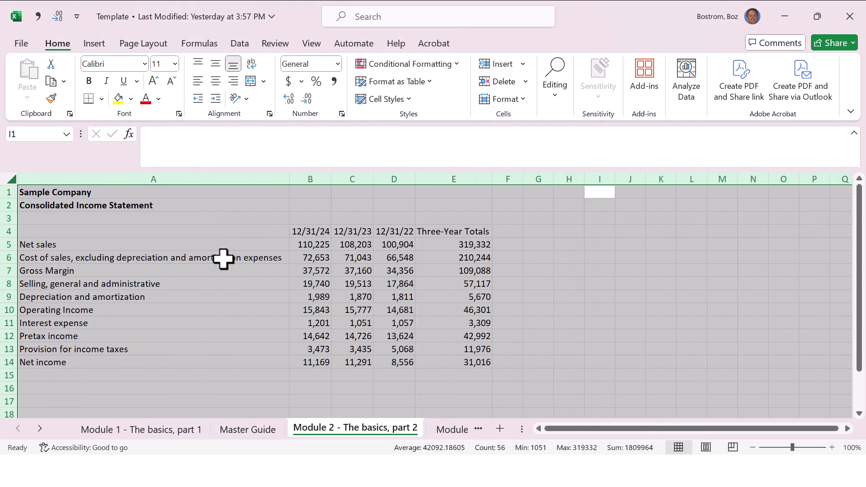
- Check the PC shortcut for Autofit All Columns in B39 of the Master Guide and return to A6 on the Module 2 sheet
left_click(250, 429)
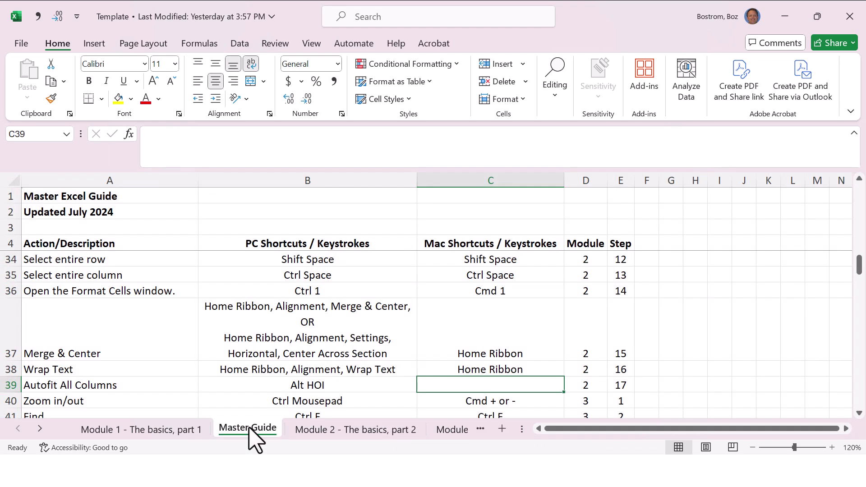
left_click(362, 387)
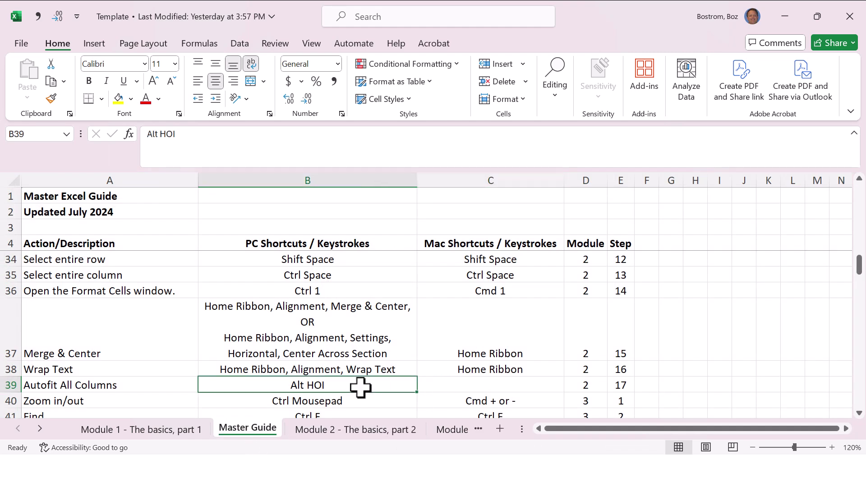
left_click(355, 429)
left_click(201, 257)
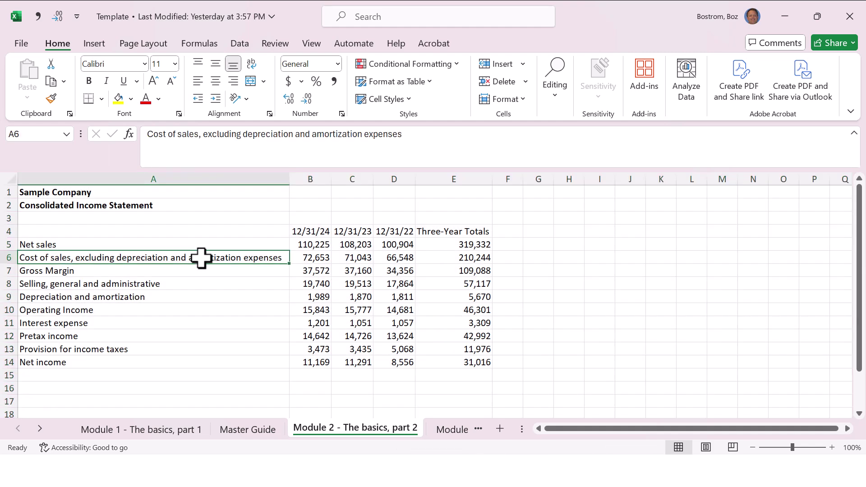
- Undo the column autofit and try AutoFit Column Width on the whole sheet once more, reverting that as well
key("ctrl+z")
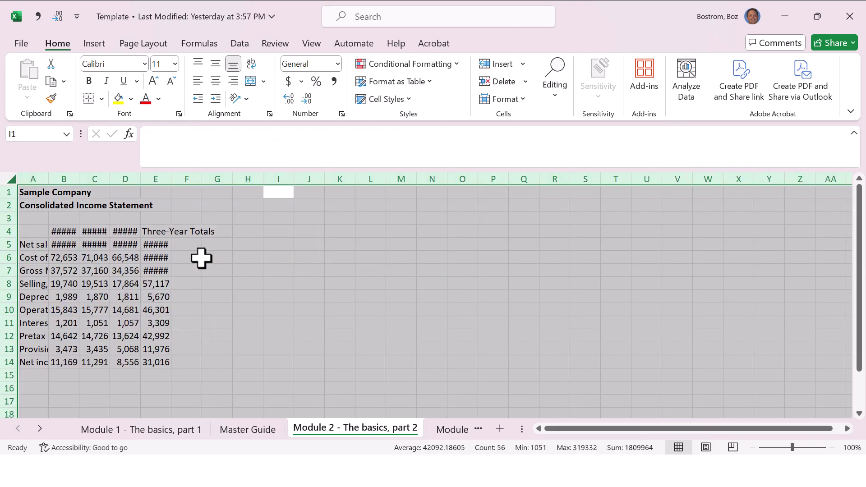
key("alt")
key("h")
key("o")
key("i")
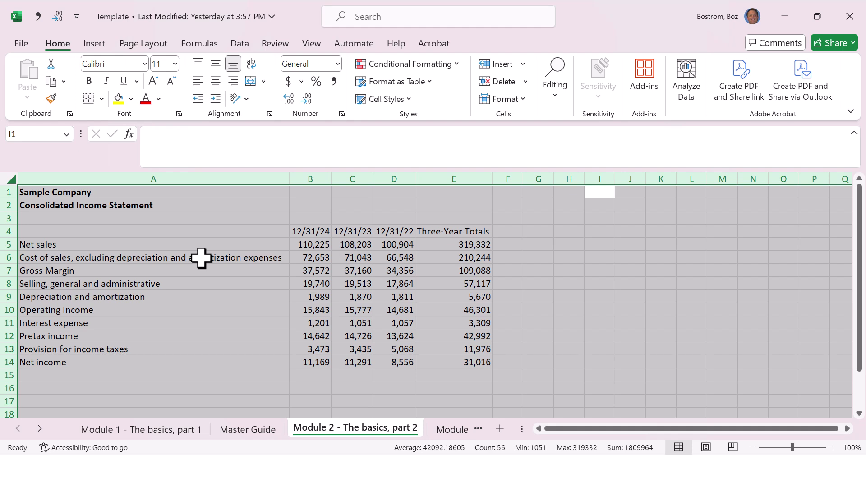
key("ctrl+z")
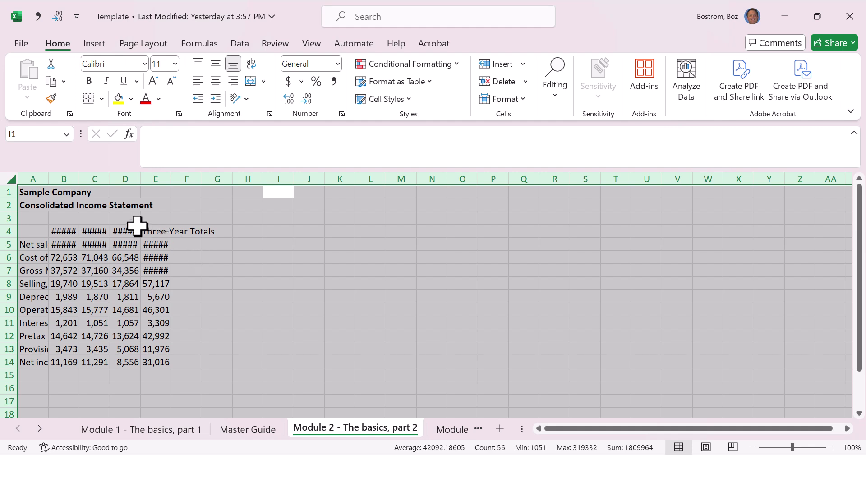
- Autofit columns B through E to the dates and amounts in B4:E14, leaving column A narrow
left_click(64, 233)
left_click_drag(64, 233, 156, 364)
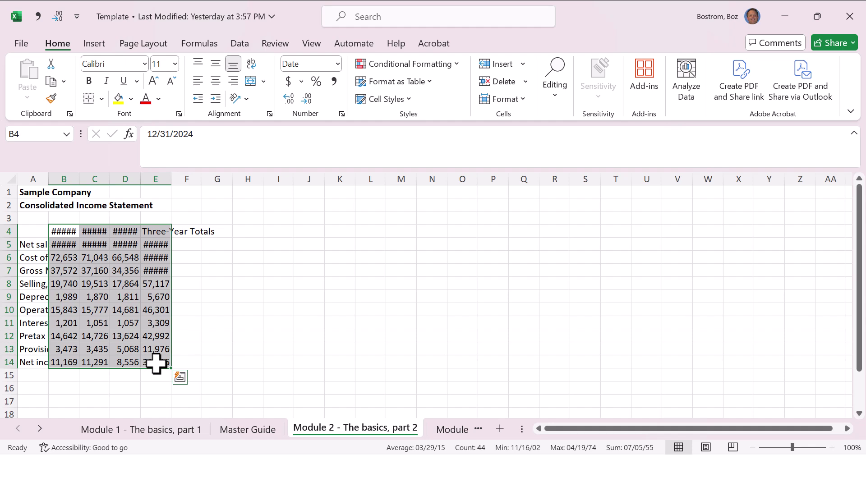
key("alt")
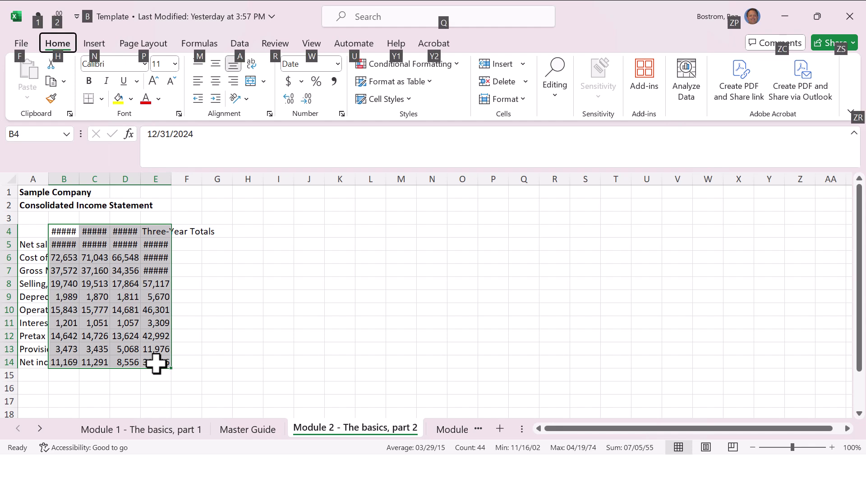
key("h")
key("o")
key("i")
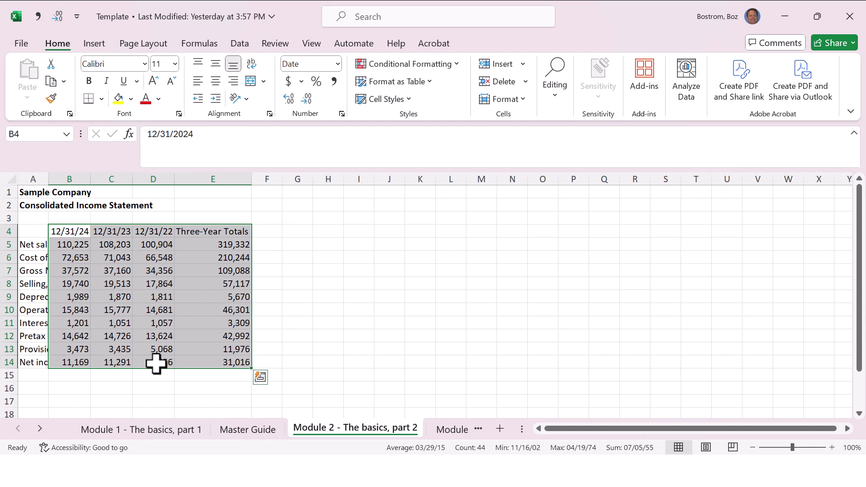
- Autofit every column of the entire sheet to its contents, including the labels in column A
left_click(147, 332)
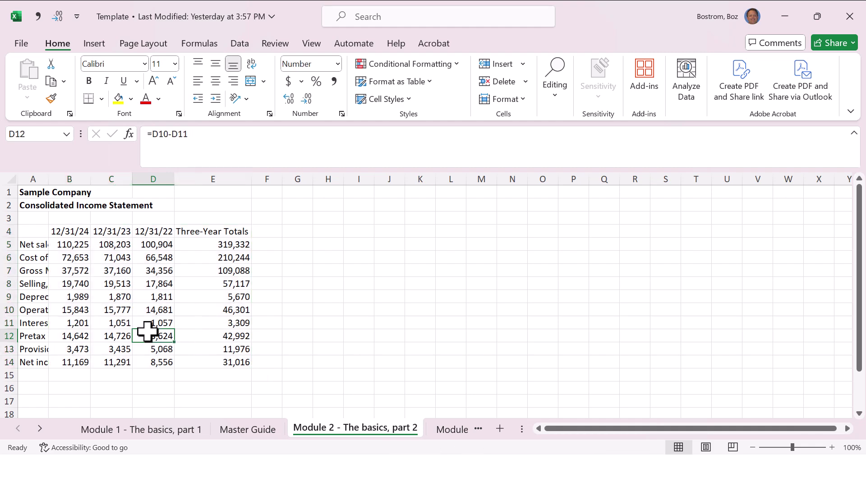
left_click(13, 179)
double_click(49, 179)
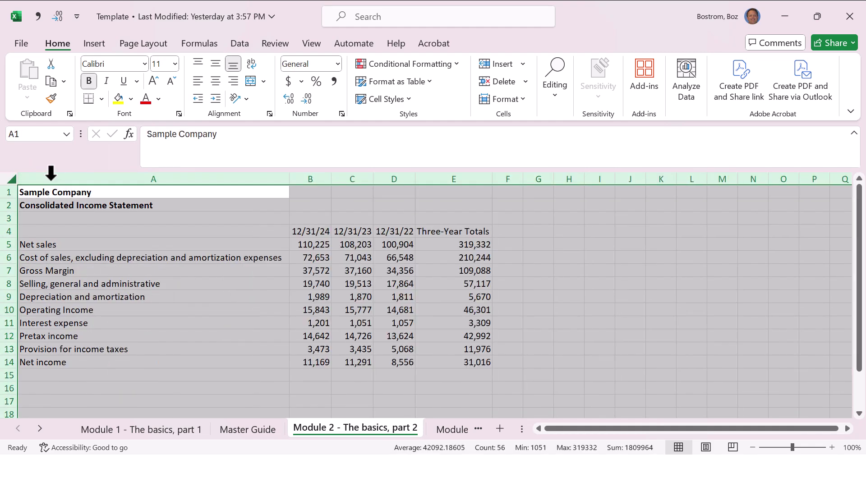
- Shorten the label in A6 to "Cost of sales"
left_click(88, 257)
key("F2")
key("BackSpace")
key("BackSpace")
key("BackSpace")
key("BackSpace")
key("BackSpace")
key("BackSpace")
key("BackSpace")
key("BackSpace")
key("BackSpace")
key("BackSpace")
key("BackSpace")
key("BackSpace")
key("BackSpace")
key("BackSpace")
key("BackSpace")
key("BackSpace")
key("BackSpace")
key("BackSpace")
key("BackSpace")
key("BackSpace")
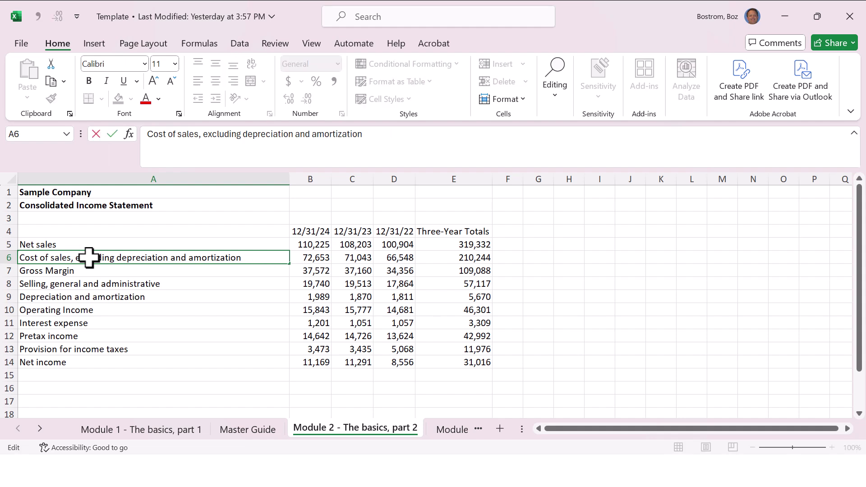
key("BackSpace")
key("BackSpace")
key("BackSpace")
key("BackSpace")
key("BackSpace")
key("BackSpace")
key("BackSpace")
key("BackSpace")
key("BackSpace")
key("BackSpace")
key("BackSpace")
key("BackSpace")
key("BackSpace")
key("BackSpace")
key("BackSpace")
key("BackSpace")
key("BackSpace")
key("BackSpace")
key("BackSpace")
key("BackSpace")
key("Return")
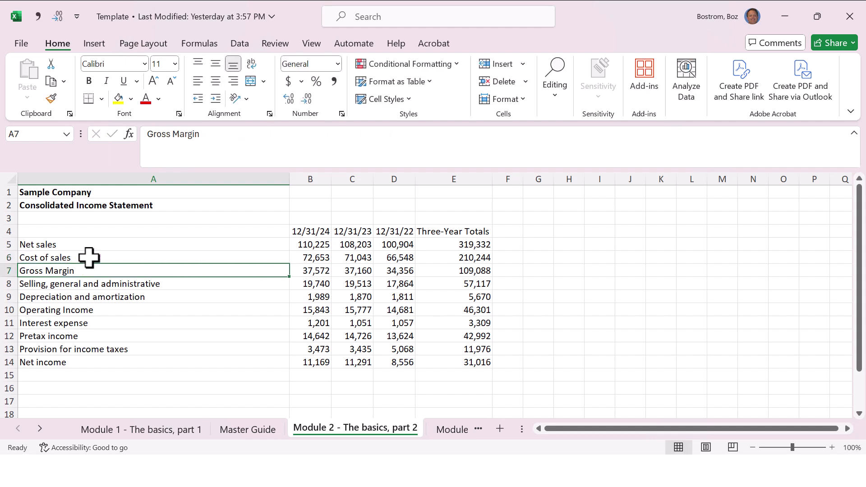
- Extend the title in A2 to read "Consolidated Income Statement in US $"
key("Up")
key("Up")
key("Up")
key("Up")
key("Up")
key("F2")
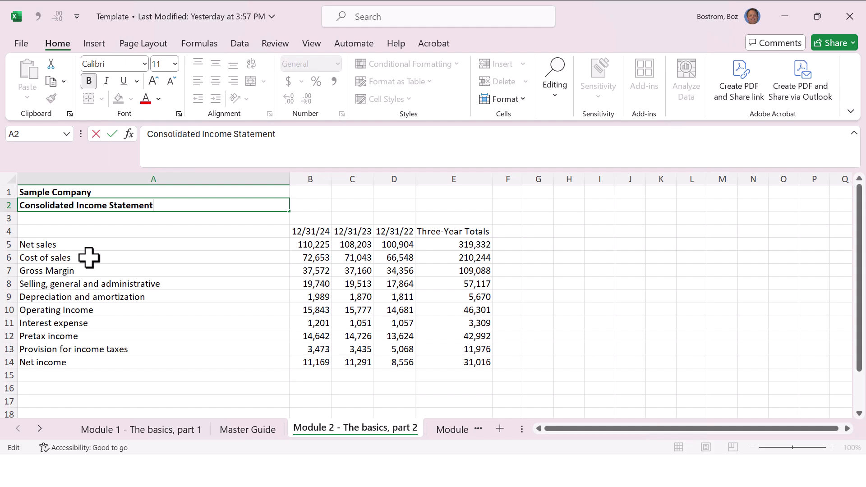
type("in US $")
key("Return")
- Autofit all columns of the entire sheet so column A fits the lengthened title in A2
key("Up")
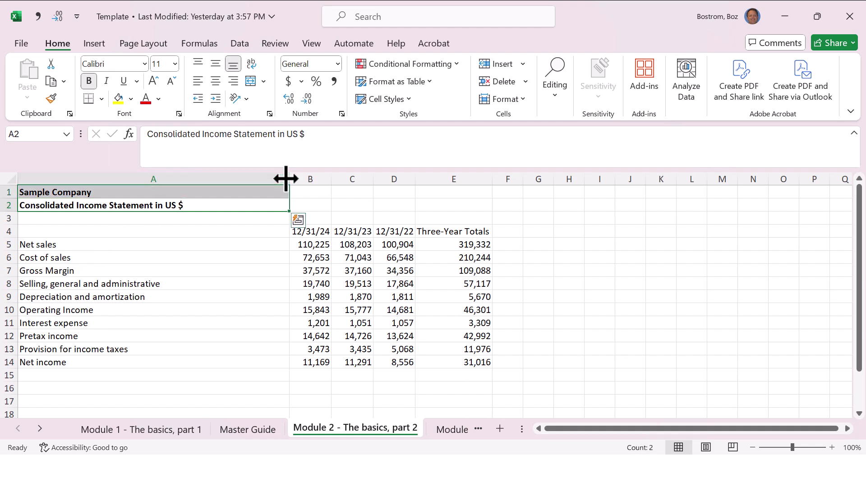
key("ctrl+a")
double_click(285, 178)
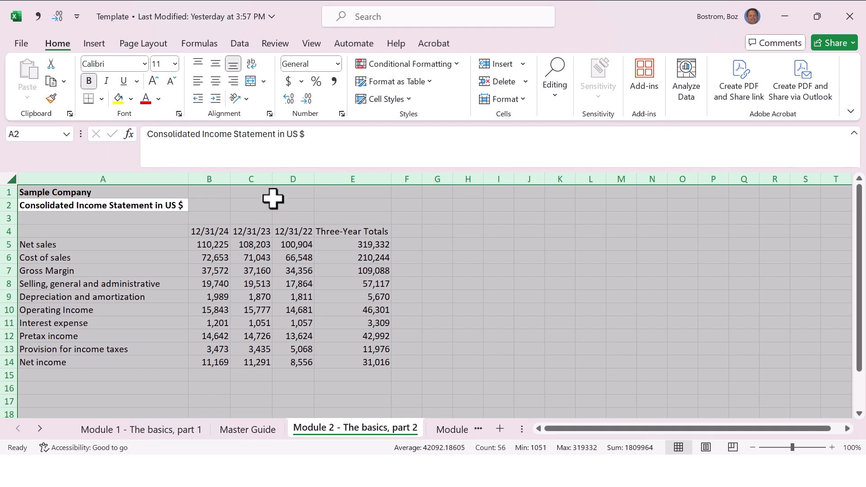
- Try narrowing column A by hand to about the width of the longest row label, and undo the resize
left_click(167, 208)
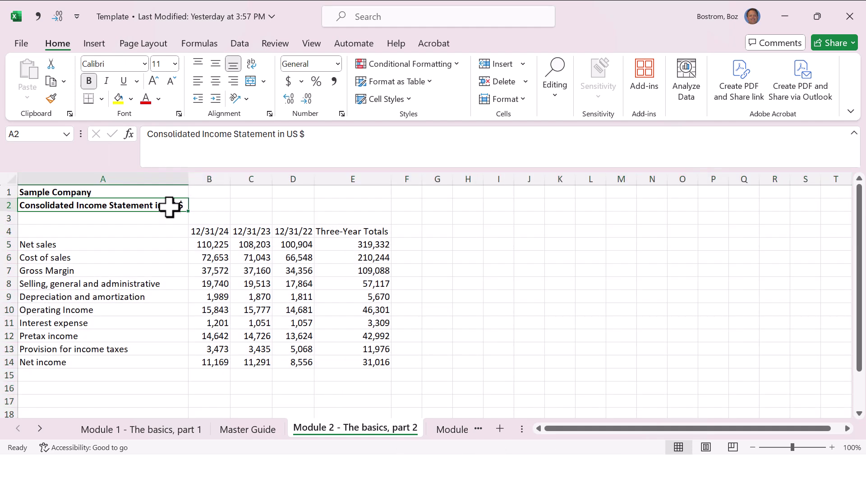
left_click_drag(188, 179, 164, 178)
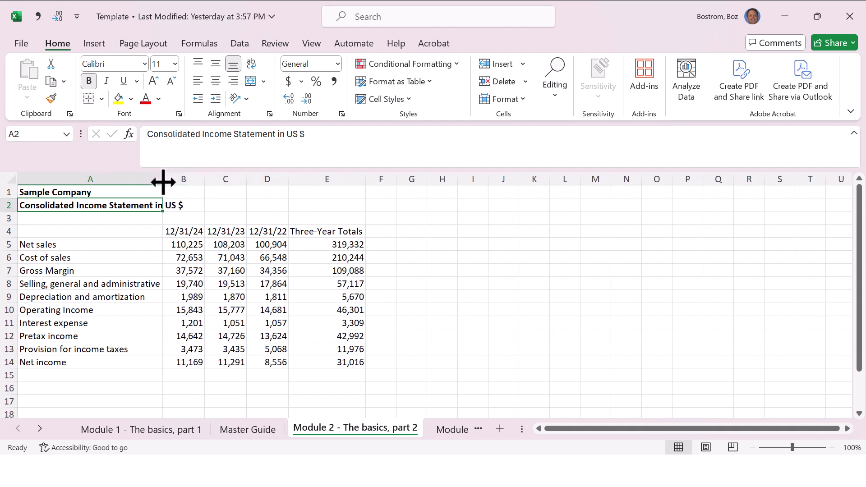
left_click(179, 206)
key("ctrl+z")
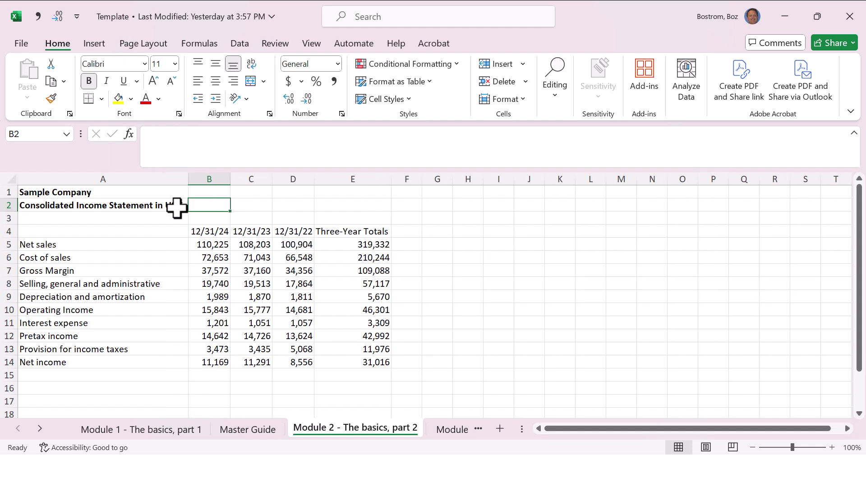
- Autofit columns A through E to the contents of A4:E14 only, ignoring the long title in A2
left_click(153, 231)
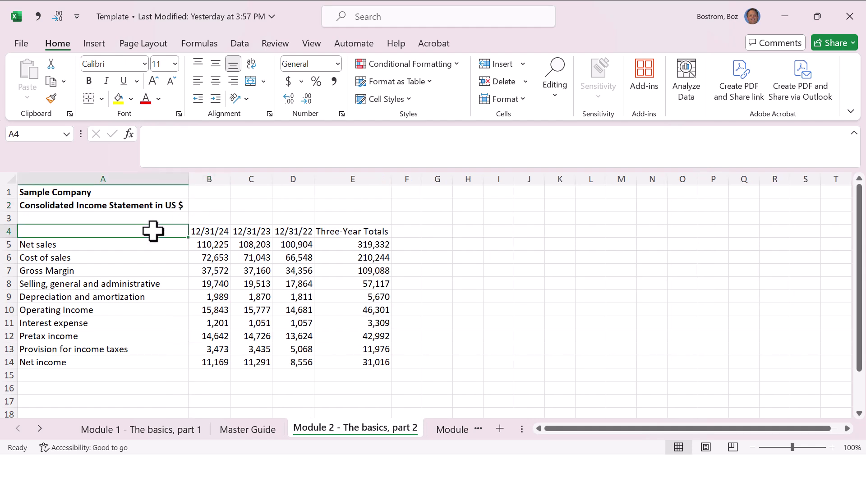
key("shift+Right")
key("shift+Right")
key("shift+Right")
key("shift+Right")
key("shift+Down")
key("shift+Down")
key("shift+Down")
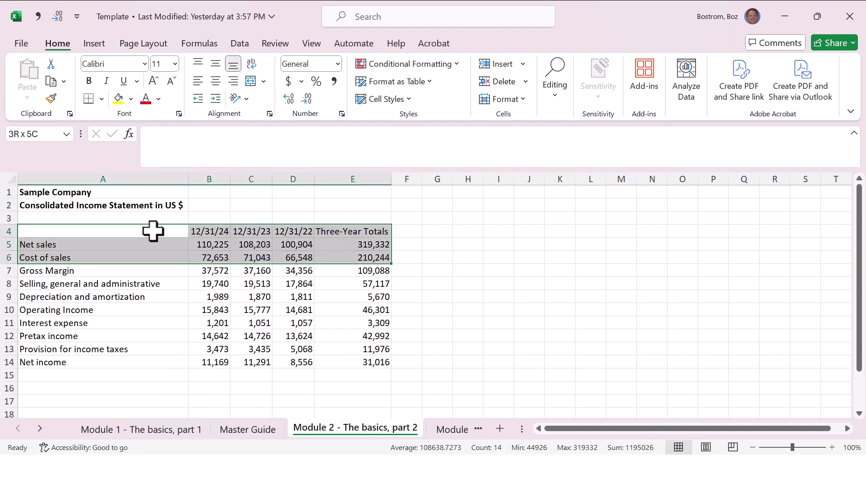
key("ctrl+shift+Down")
key("alt")
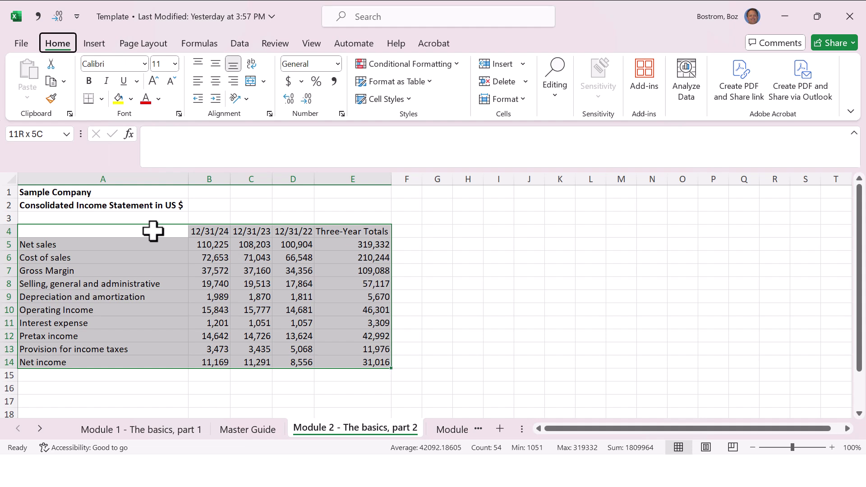
key("o")
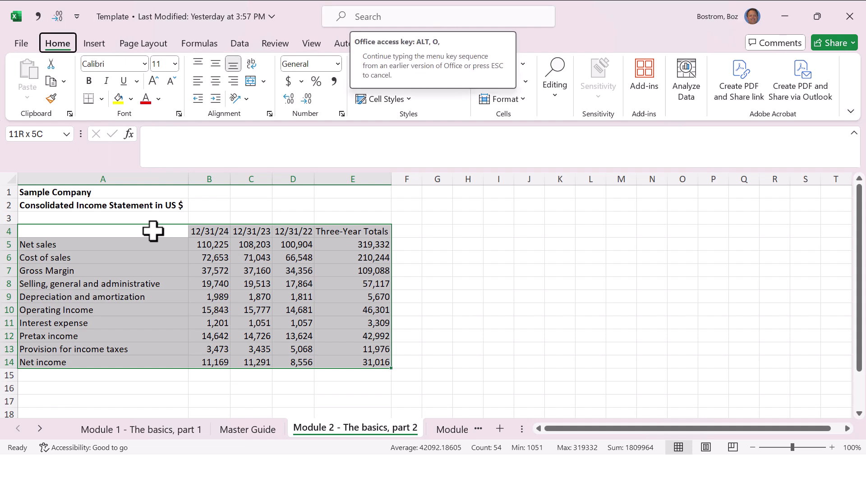
key("Escape")
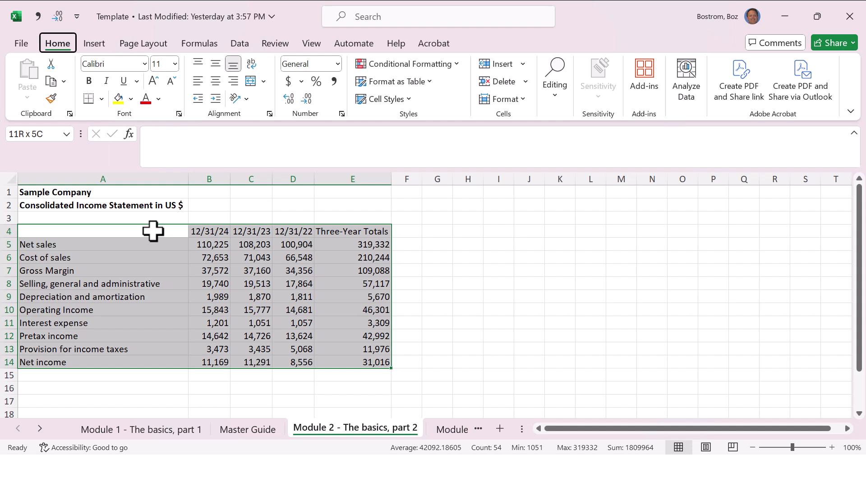
key("c")
key("a")
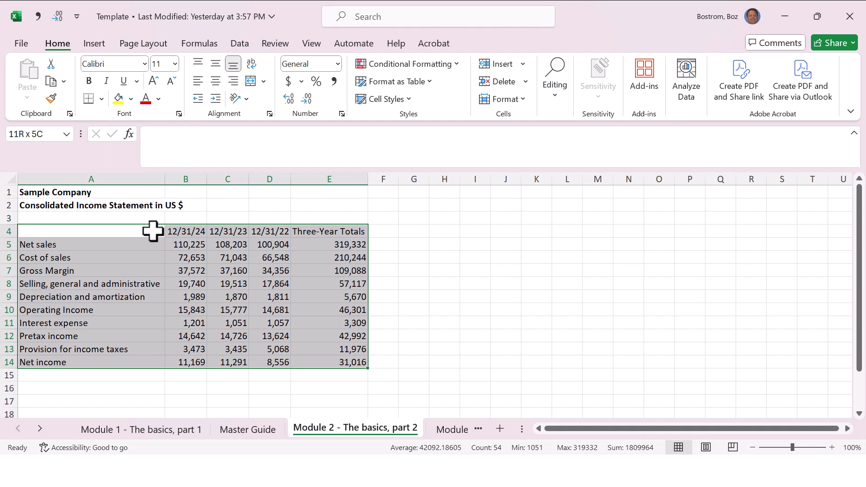
left_click(412, 306)
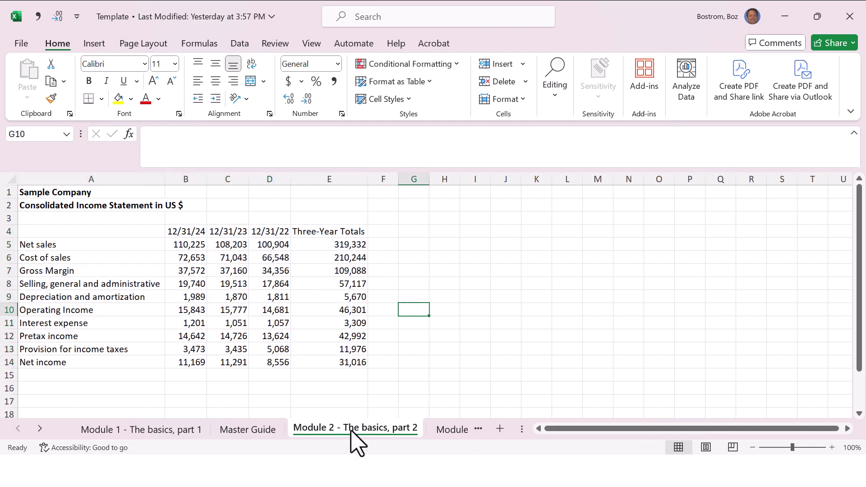
- Open the Master Guide sheet, and switch to the PowerPoint slide show to reveal the explanation for answer a of Review Question 4
left_click(252, 430)
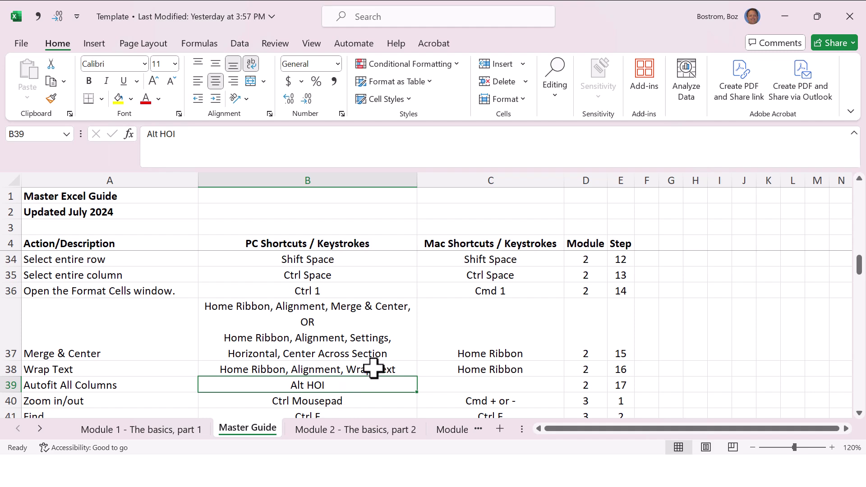
key("alt+Tab")
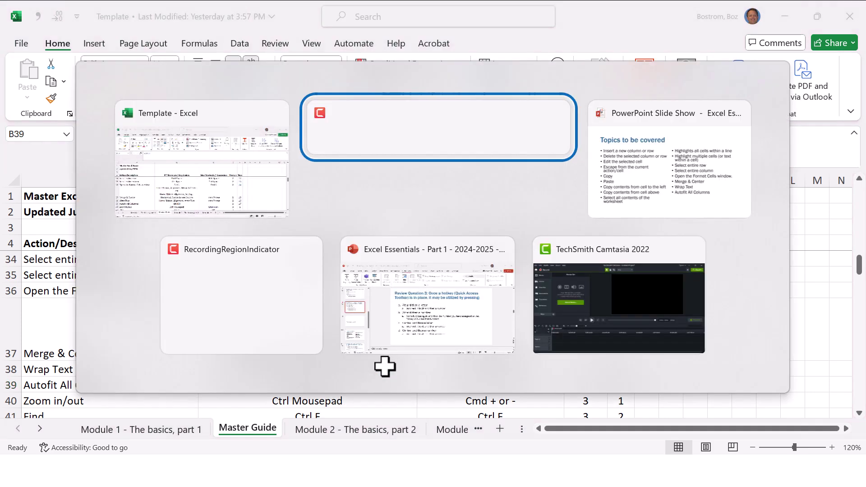
key("Tab")
left_click(140, 223)
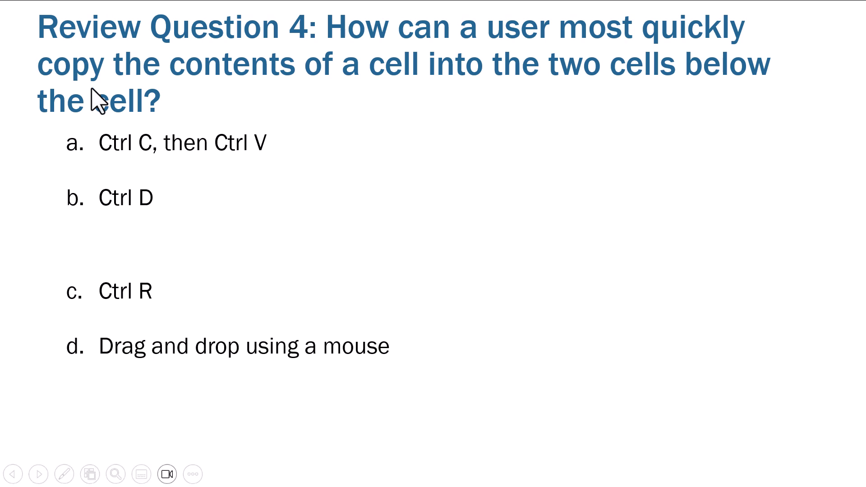
left_click(176, 155)
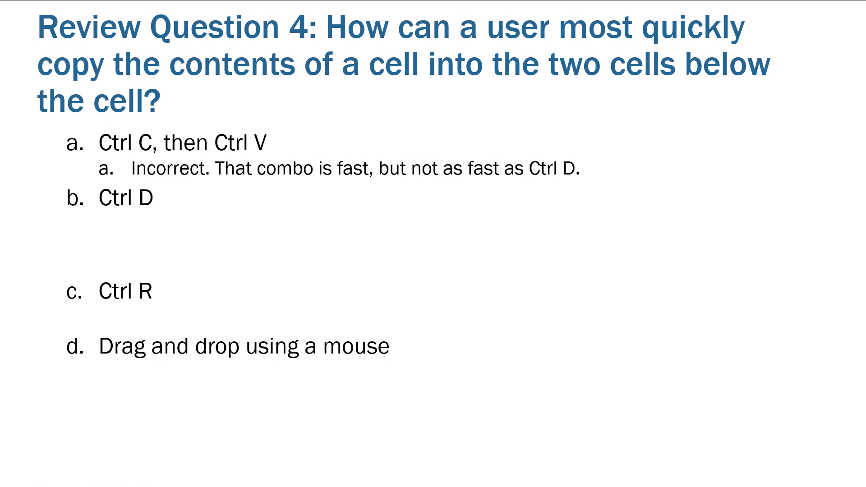
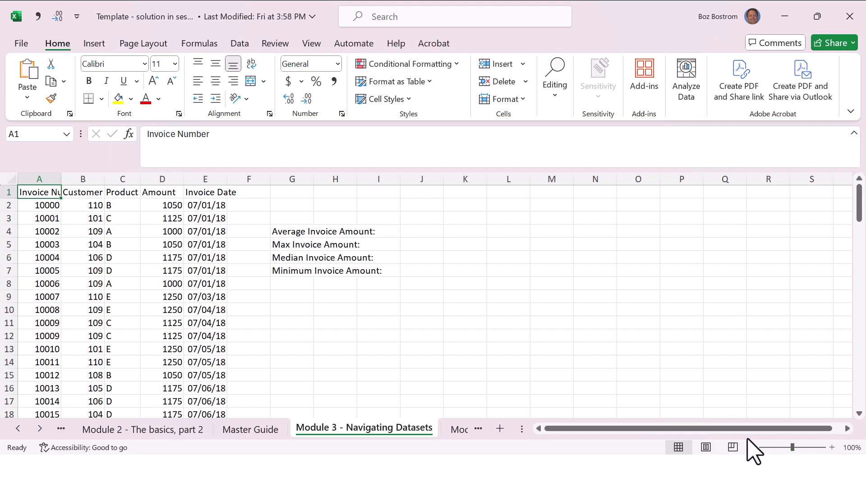
- Zoom the Module 3 - Navigating Datasets sheet out to 10%
left_click(752, 447)
left_click(751, 448)
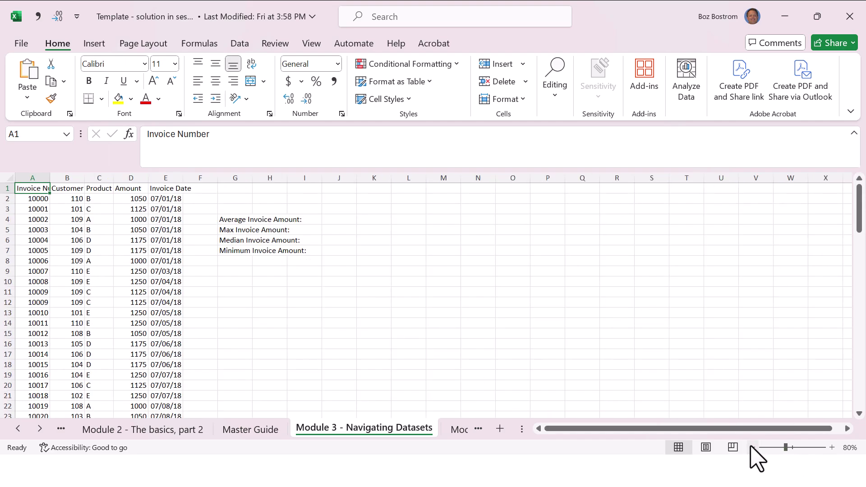
left_click(752, 447)
left_click(752, 447)
left_click(752, 447)
left_click(752, 447)
left_click(751, 448)
left_click(751, 447)
left_click(752, 448)
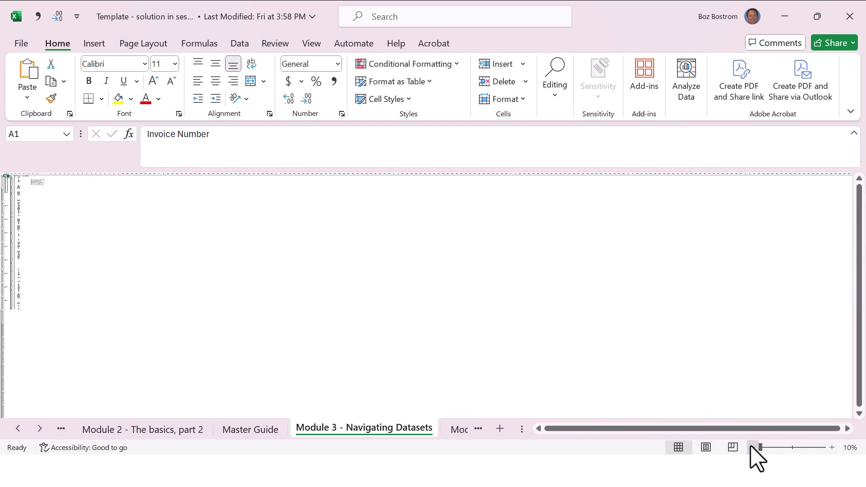
- Zoom the invoice dataset back in to 130%
left_click(832, 447)
left_click(832, 447)
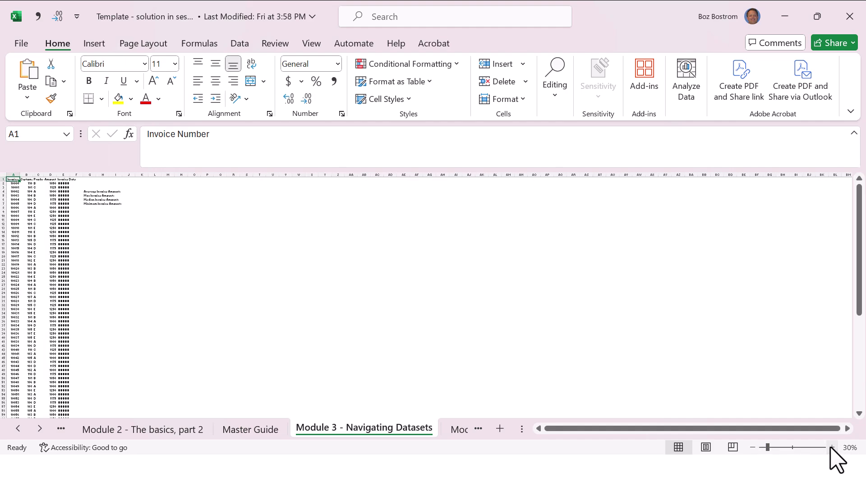
left_click(832, 448)
left_click(831, 447)
left_click(832, 447)
left_click(832, 447)
left_click(831, 447)
left_click(832, 447)
left_click(832, 447)
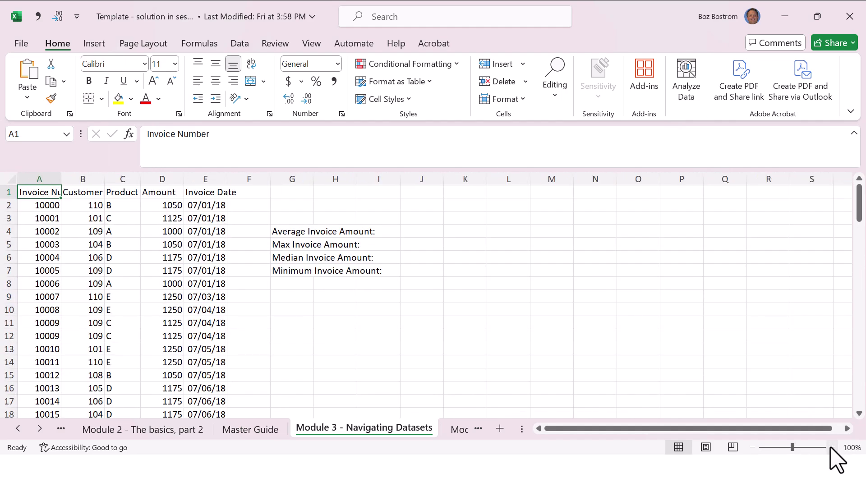
left_click(832, 447)
left_click(832, 447)
left_click(831, 447)
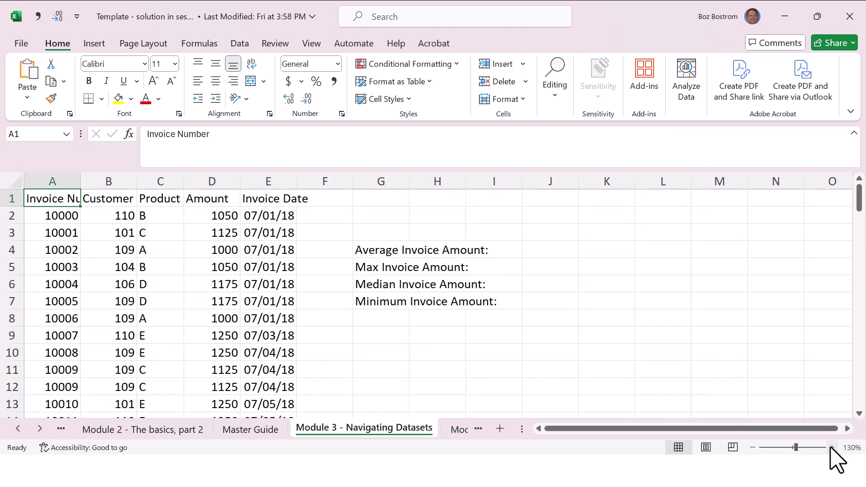
- Zoom the invoice dataset out to 80% and restore the zoom to 100%
left_click(751, 447)
left_click(752, 447)
left_click(751, 447)
left_click(751, 447)
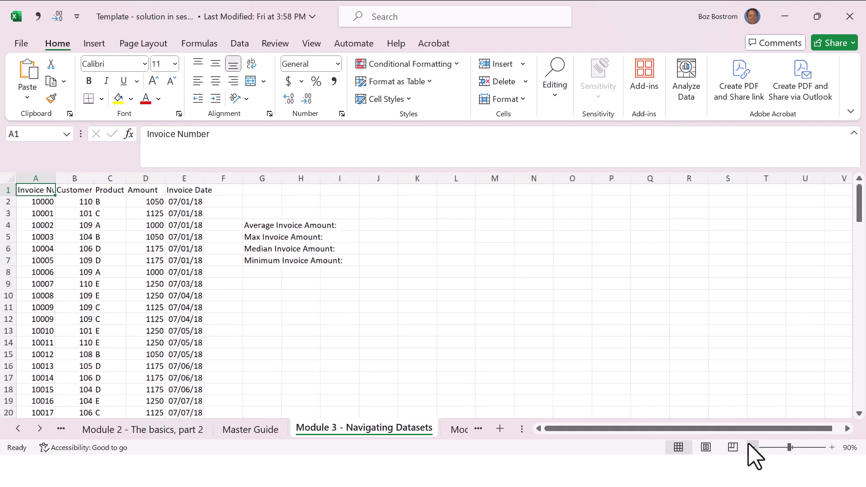
left_click(751, 447)
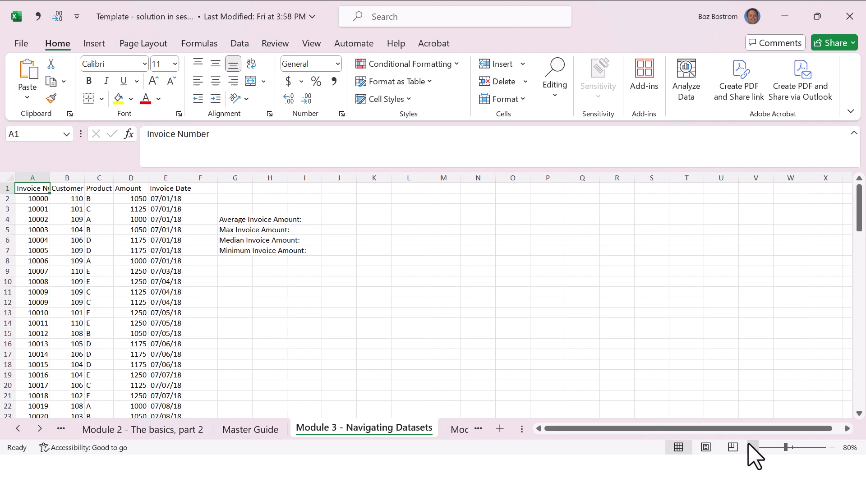
left_click(830, 447)
left_click(831, 447)
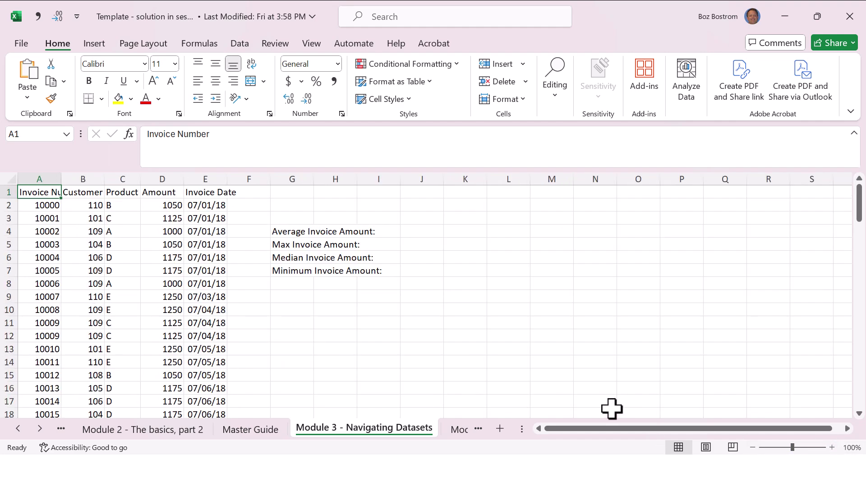
- Review the Zoom in/out and Find entries on the Master Guide sheet, and return to the Module 3 - Navigating Datasets sheet
key("ctrl+Page_Up")
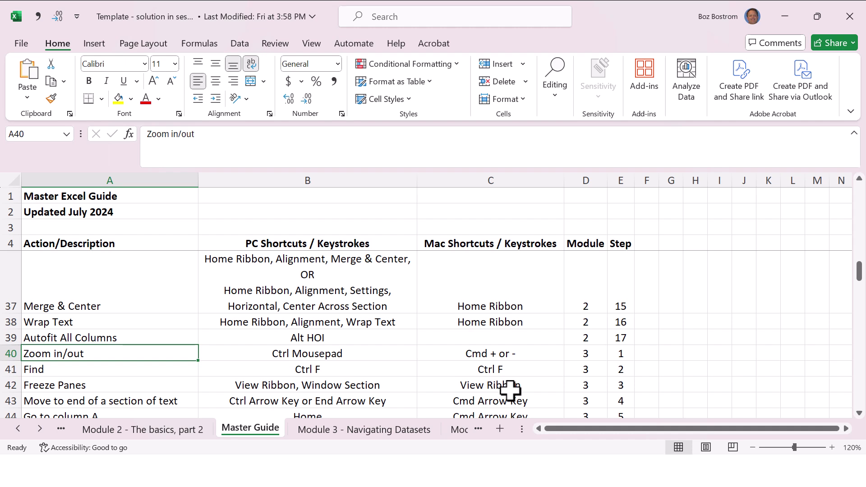
key("Right")
key("Right")
key("Right")
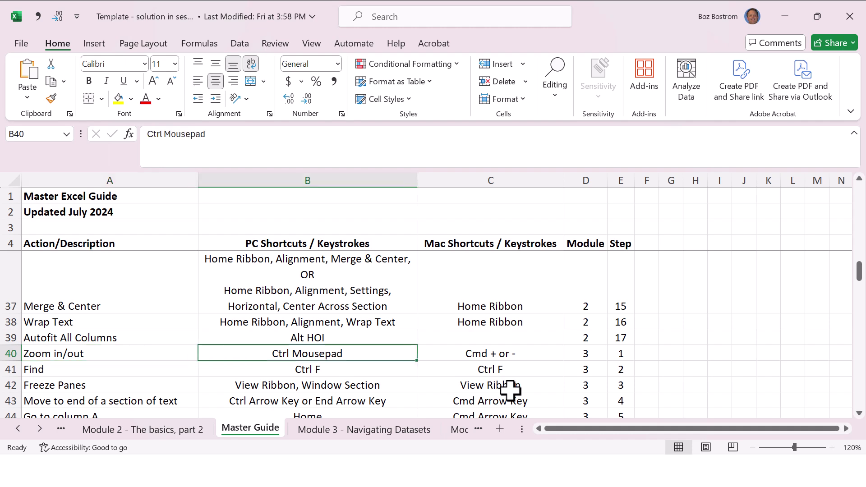
key("Down")
key("Left")
key("Left")
key("Left")
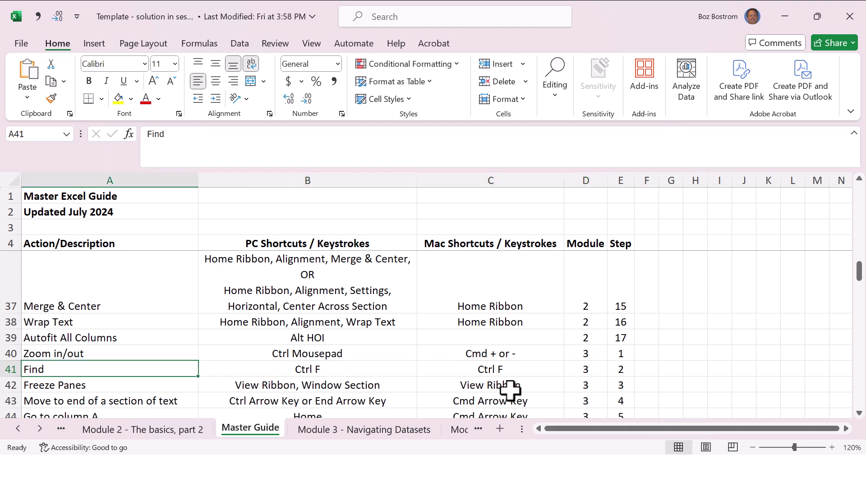
key("Up")
key("Right")
key("ctrl+Page_Down")
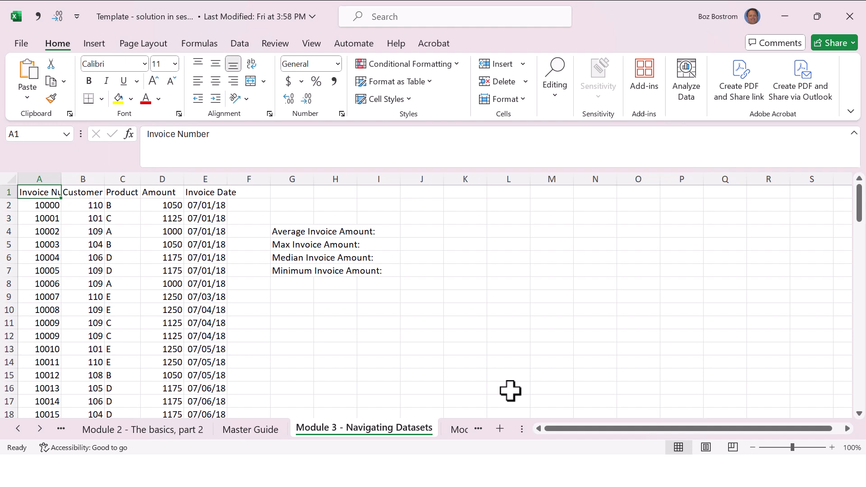
- Find the value 10050 in the invoice dataset and close the search dialog
left_click(494, 327)
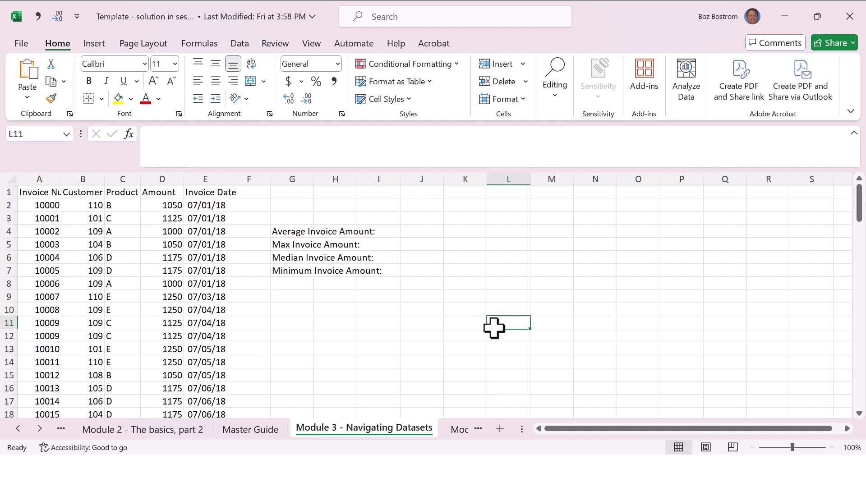
key("ctrl+f")
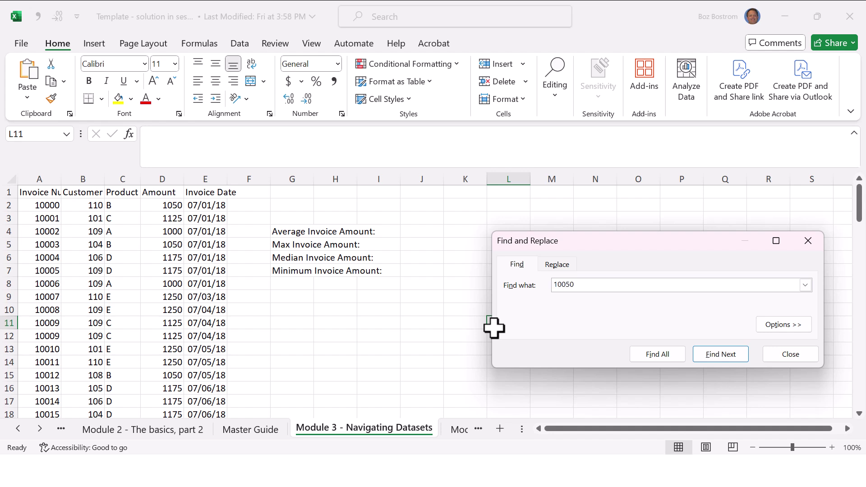
key("Return")
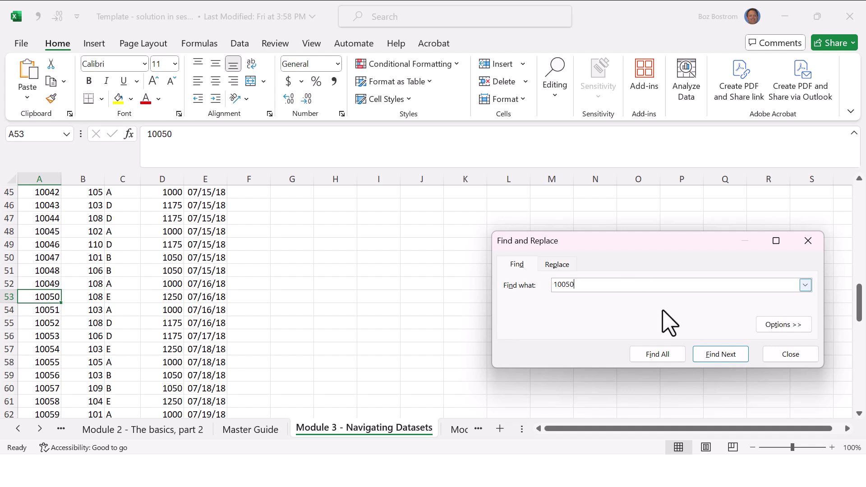
left_click(793, 355)
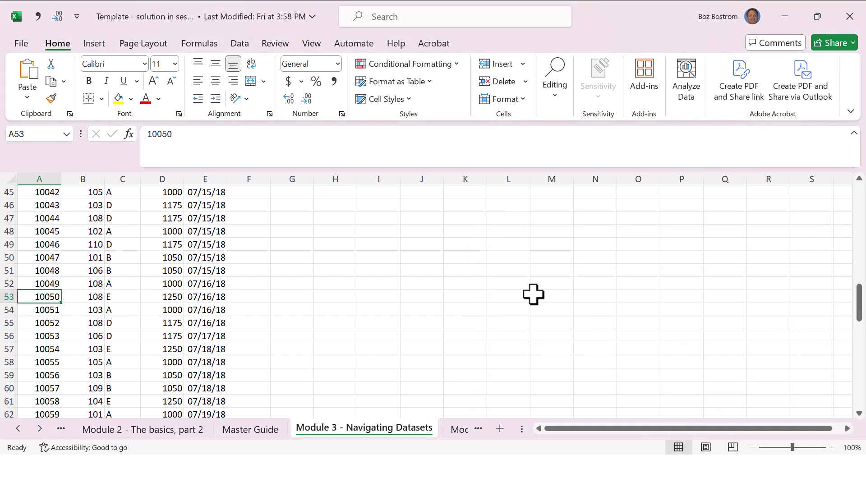
left_click(373, 245)
key("ctrl+f")
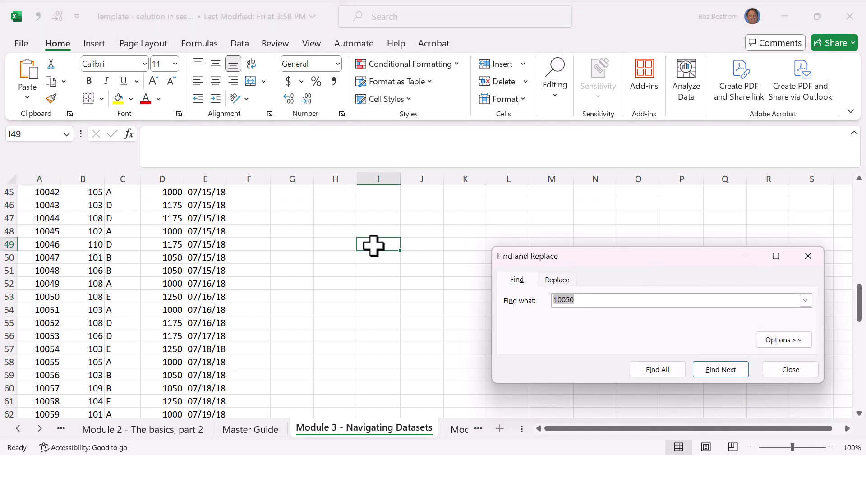
key("Escape")
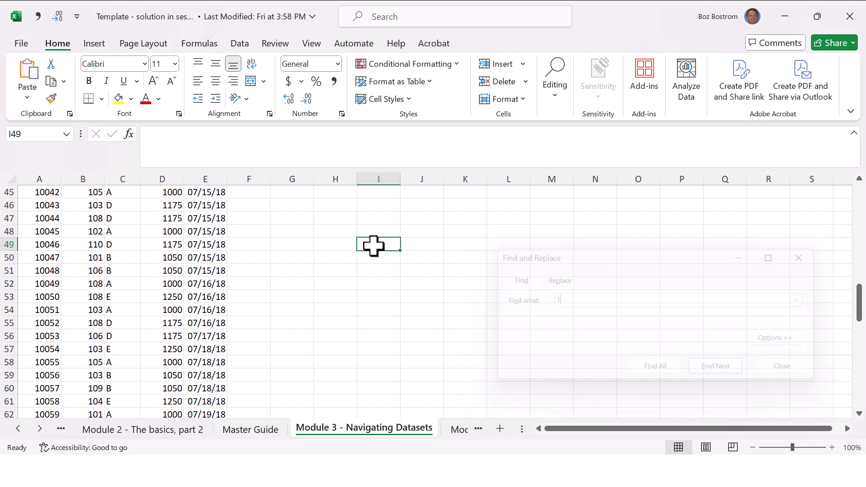
- Return to the start of the invoice dataset, select the Customer Number header and search for a three-digit customer number
key("ctrl+Home")
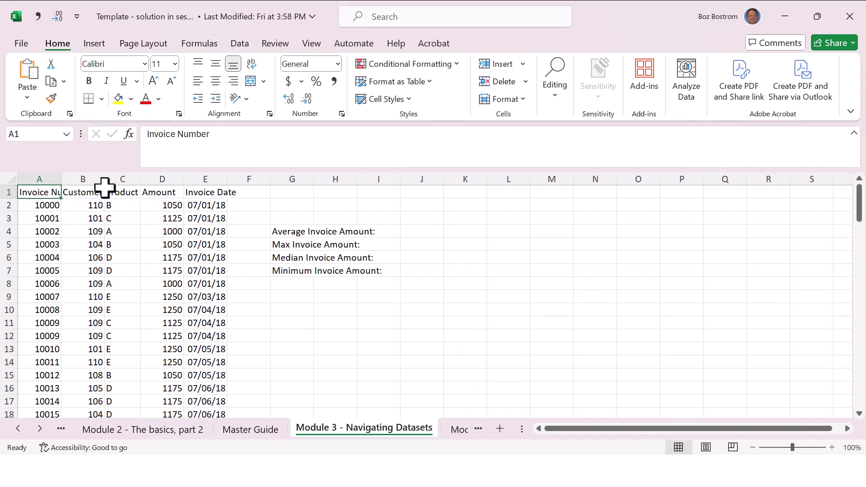
left_click(91, 193)
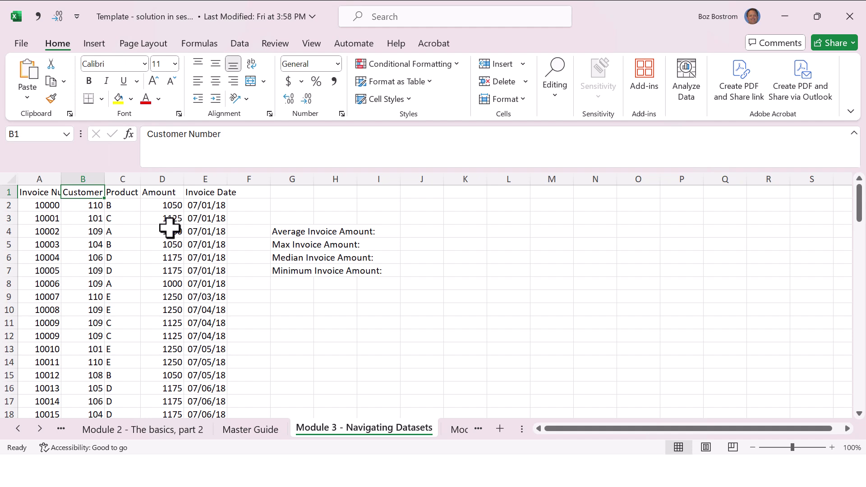
key("ctrl+f")
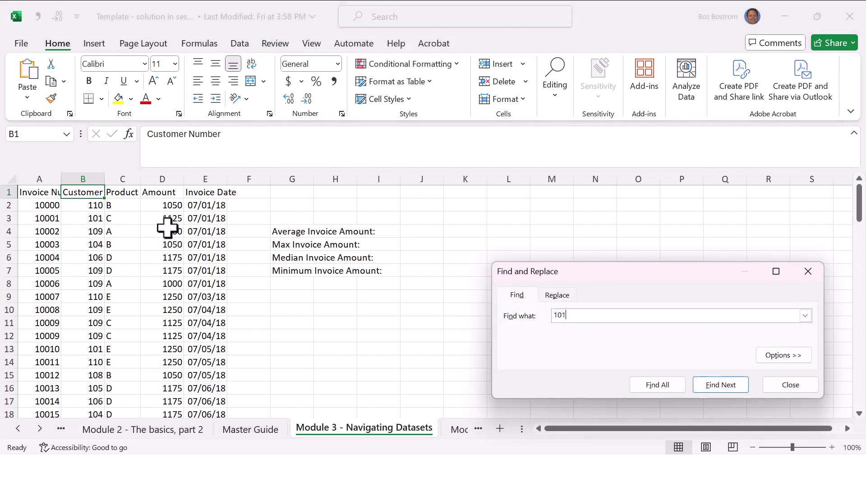
key("Return")
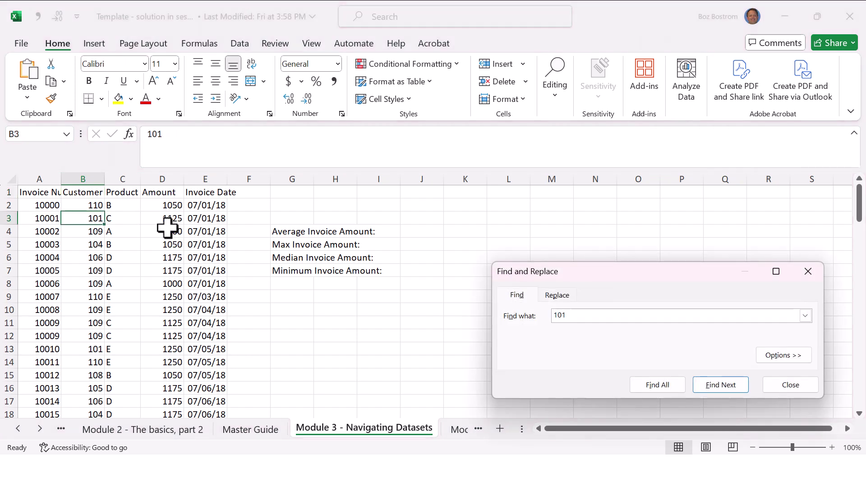
- Step through the further matches of the searched customer number until the search wraps around to the first match
left_click(706, 386)
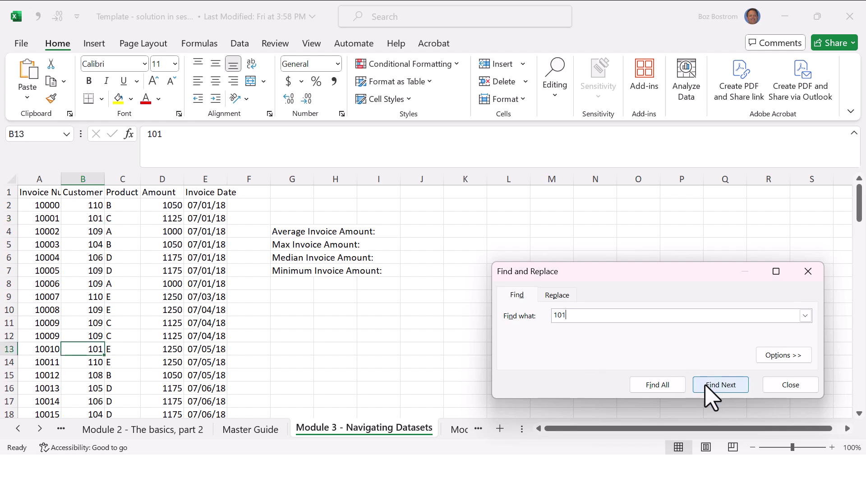
left_click(706, 386)
left_click(706, 385)
left_click(706, 386)
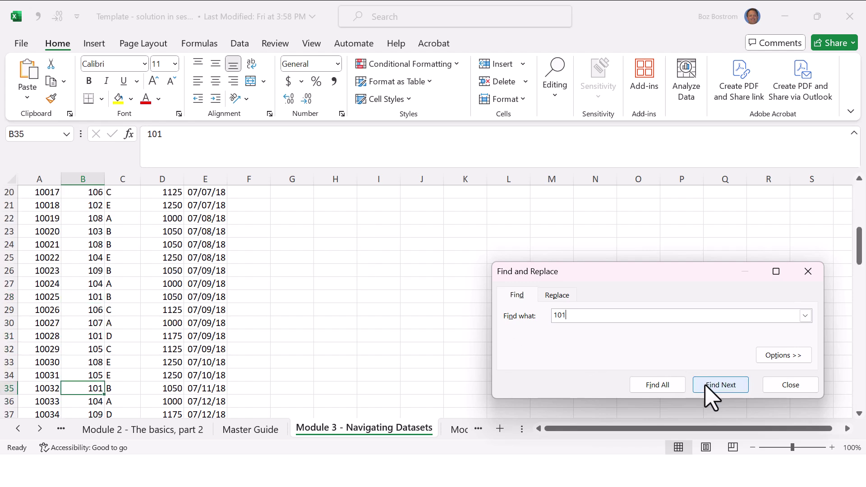
left_click(706, 386)
left_click(705, 386)
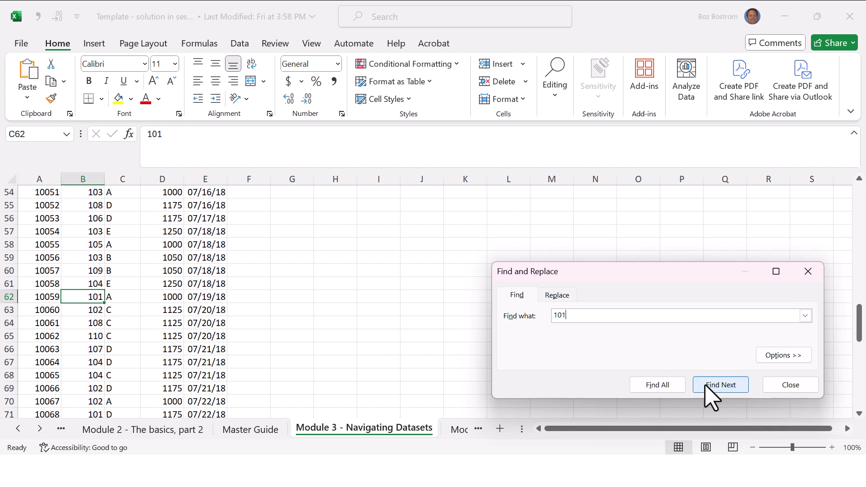
left_click(706, 385)
left_click(706, 386)
left_click(706, 386)
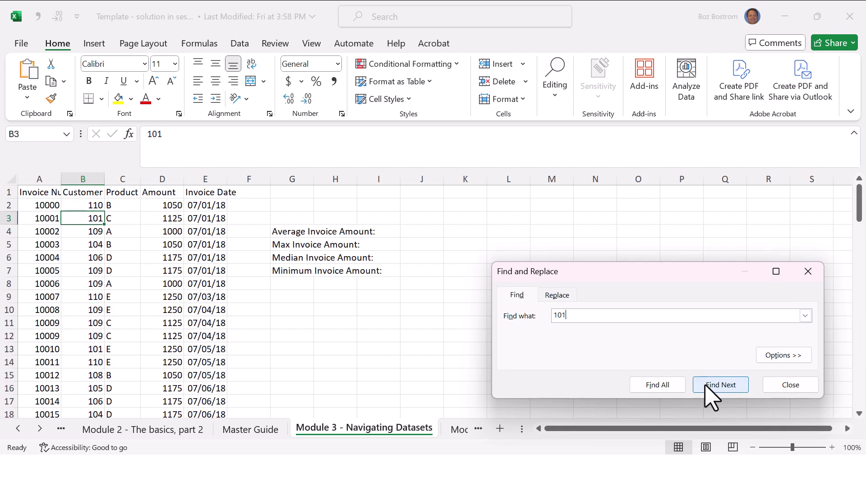
- Display the Replace options of the search dialog, select cell K9 and close the dialog without replacing anything
key("ctrl+h")
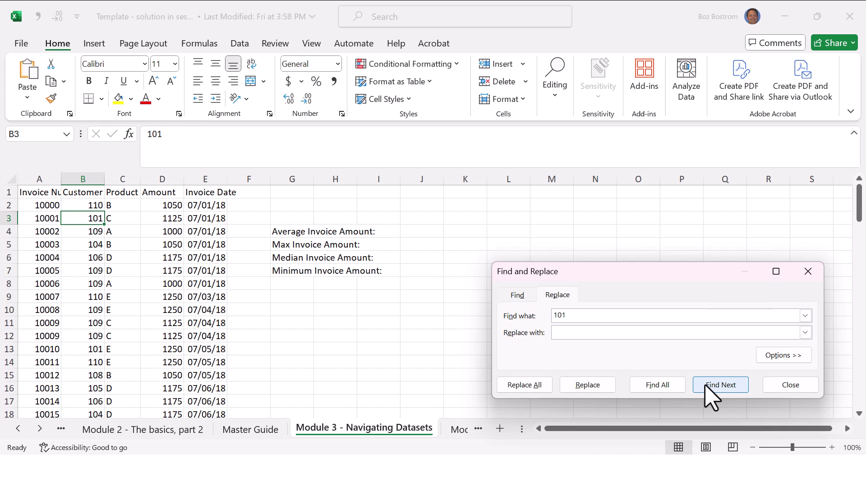
left_click(448, 297)
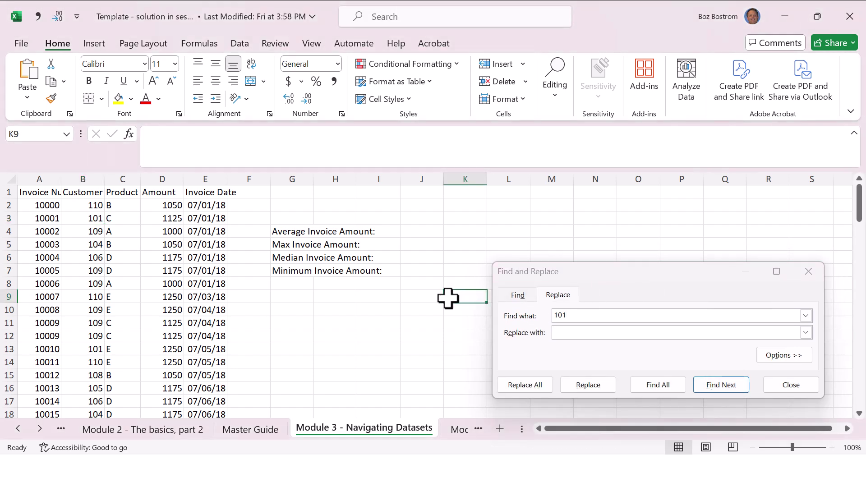
left_click(807, 271)
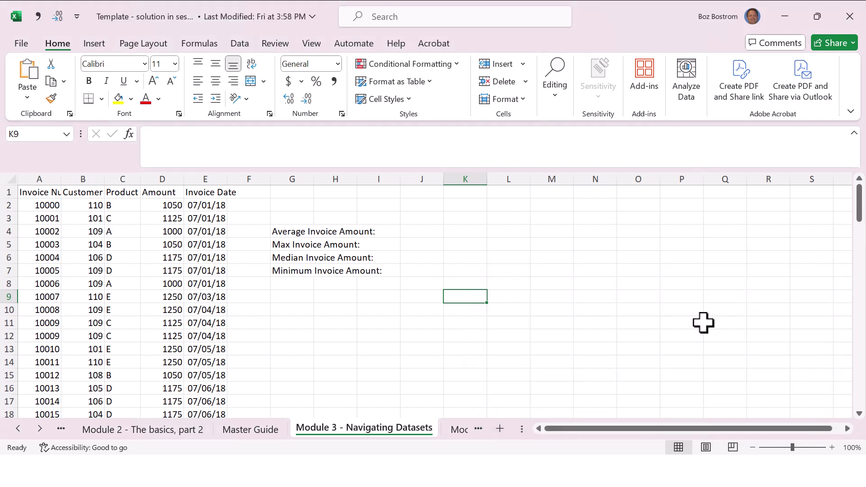
- Review the Zoom in/out and Find rows on the Master Guide sheet, including their module and step columns
left_click(267, 430)
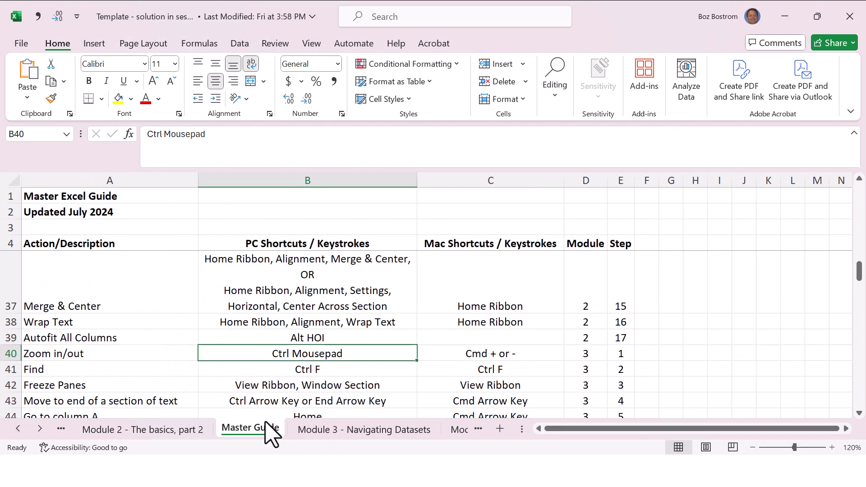
key("Right")
key("Right")
key("Right")
key("Down")
key("Left")
key("Left")
key("Left")
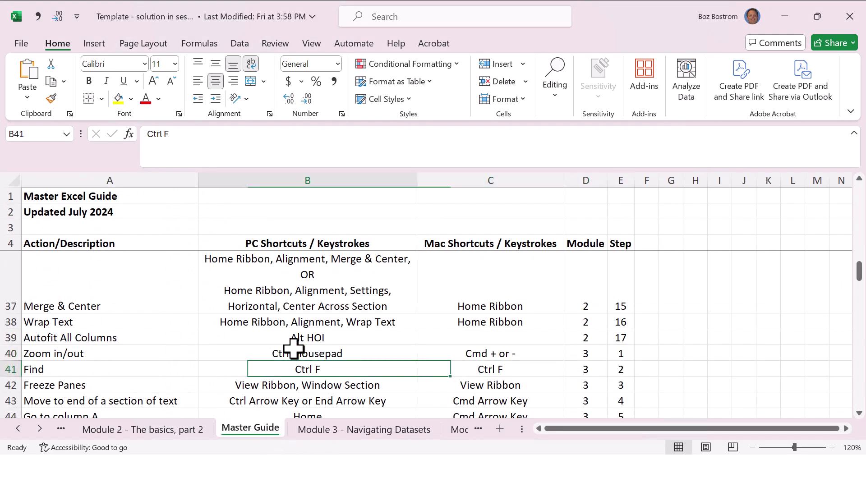
- Review the Freeze Panes row on the Master Guide sheet and return to the Module 3 - Navigating Datasets sheet
key("Left")
key("Down")
key("Right")
key("Right")
key("Right")
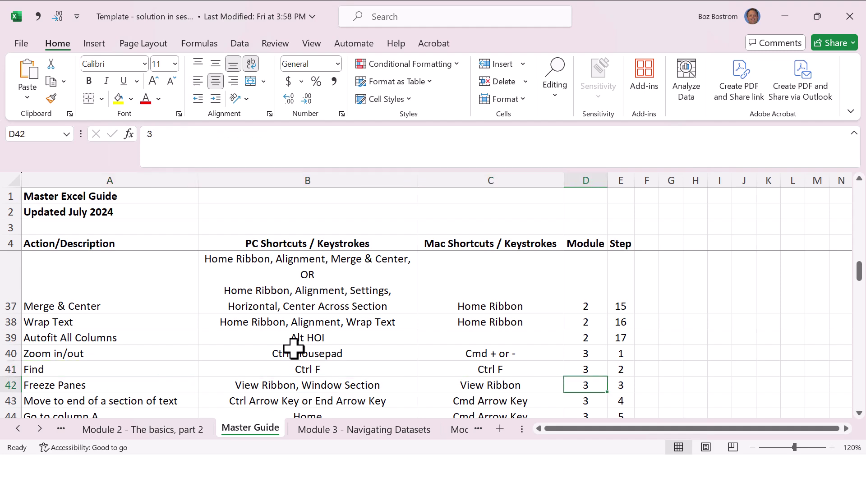
left_click(326, 433)
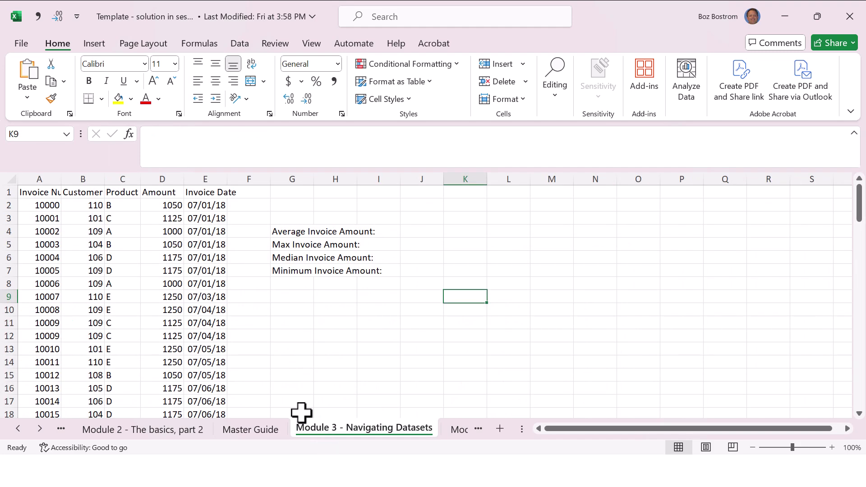
- Page down through the invoice dataset from cell A6 and back up to examine how its headers behave while scrolling
left_click(58, 259)
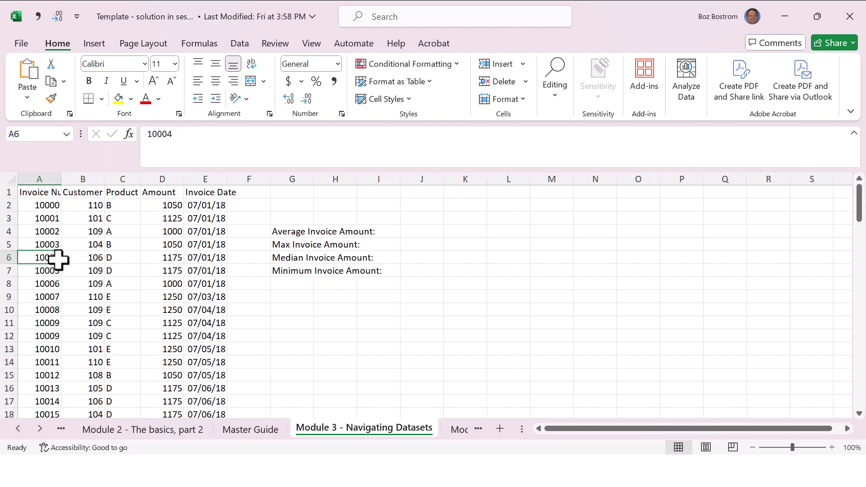
key("Page_Down")
key("Page_Down")
key("Page_Down")
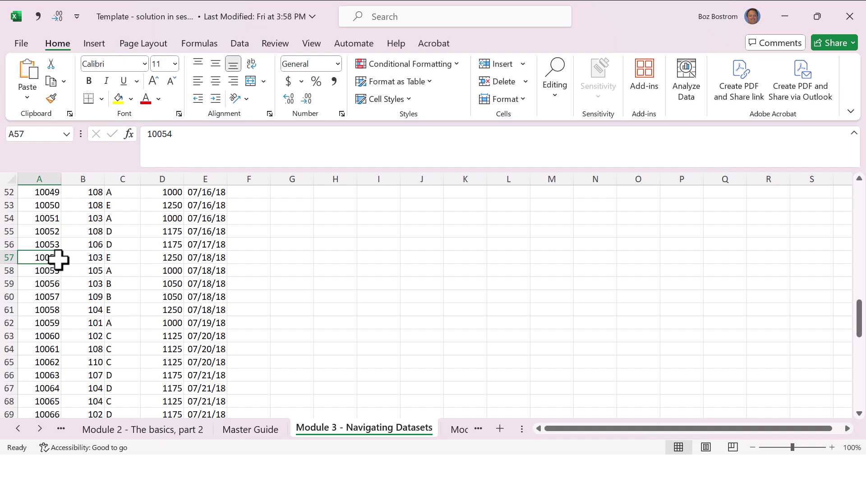
key("Page_Up")
key("Page_Up")
key("Page_Up")
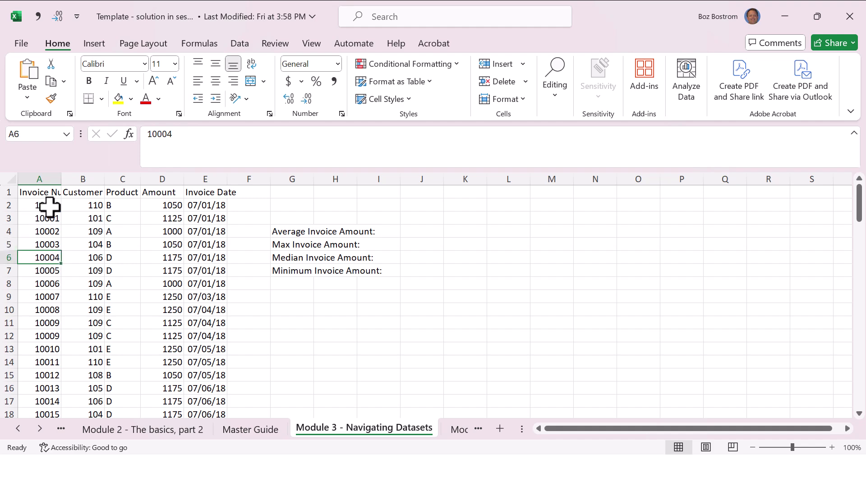
- Freeze the top row of the invoice dataset
left_click(315, 49)
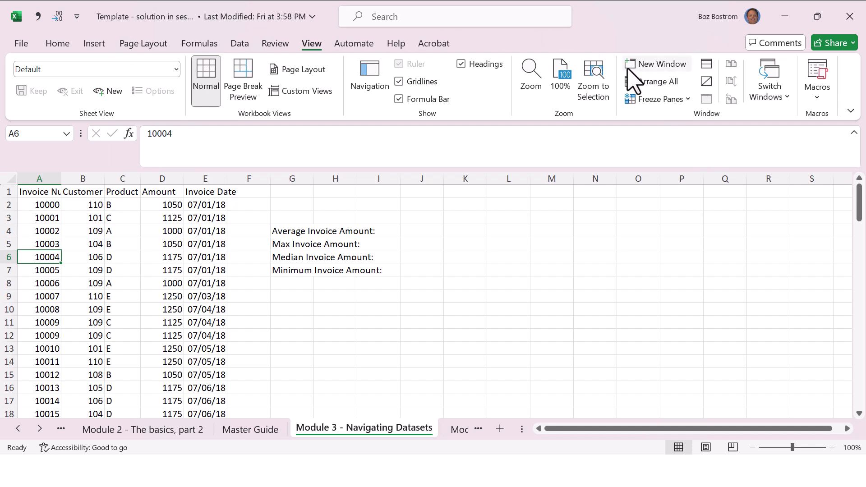
left_click(642, 99)
left_click(661, 161)
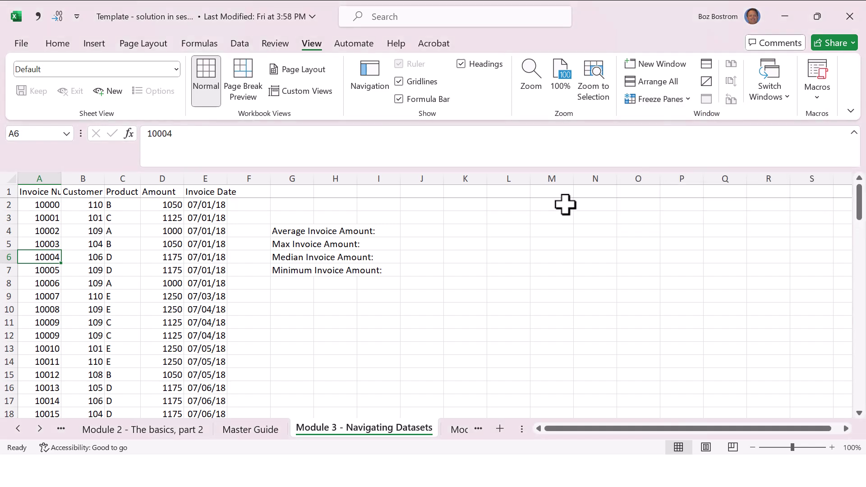
- Page from cell E9 past the end of the invoice dataset and back to the beginning to check the frozen header row
left_click(226, 293)
key("Page_Down")
key("Page_Down")
key("Page_Down")
key("Page_Down")
key("Page_Down")
key("Page_Down")
key("Page_Down")
key("Page_Down")
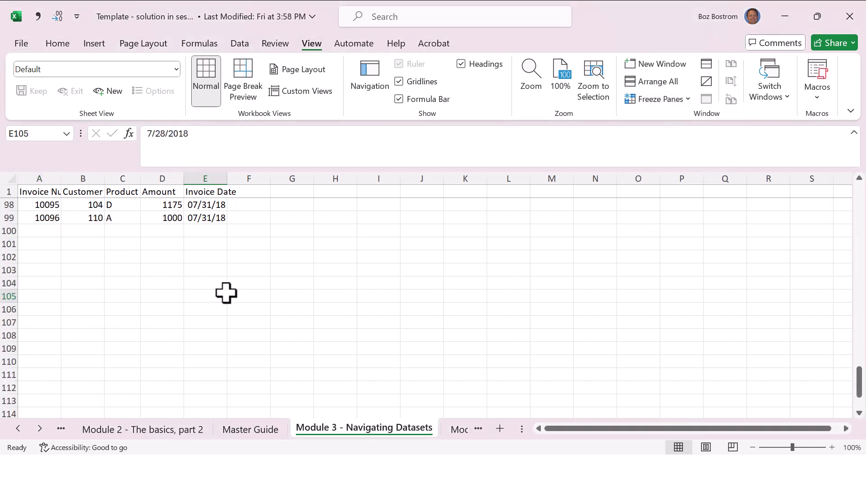
key("Page_Up")
key("Page_Up")
key("Page_Up")
key("Page_Up")
key("Page_Up")
key("Page_Up")
key("Page_Up")
key("Page_Up")
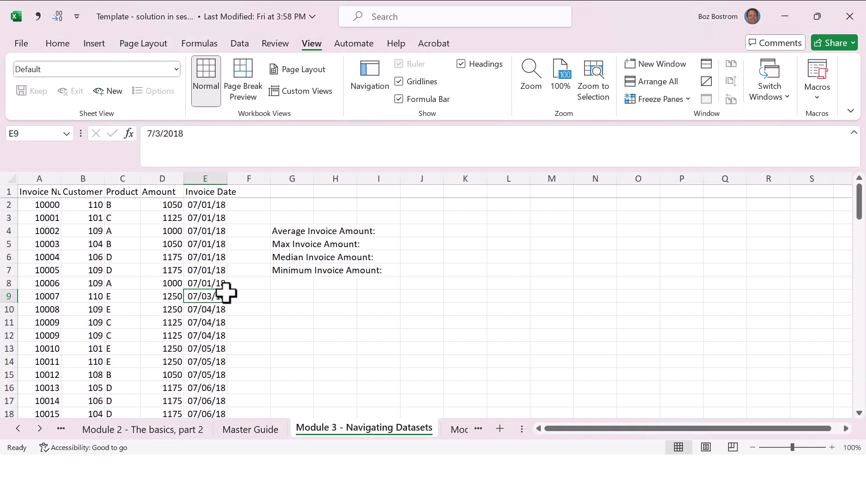
- Freeze the top row of the Module 3 dataset and page down and back up to check the header row
left_click(659, 101)
left_click(665, 169)
key("Page_Down")
key("Page_Down")
key("Page_Down")
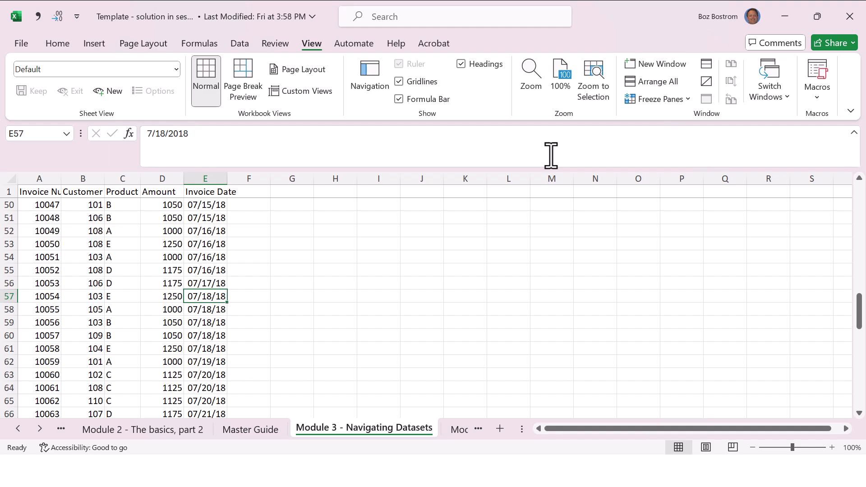
key("Page_Up")
key("Page_Up")
key("Page_Up")
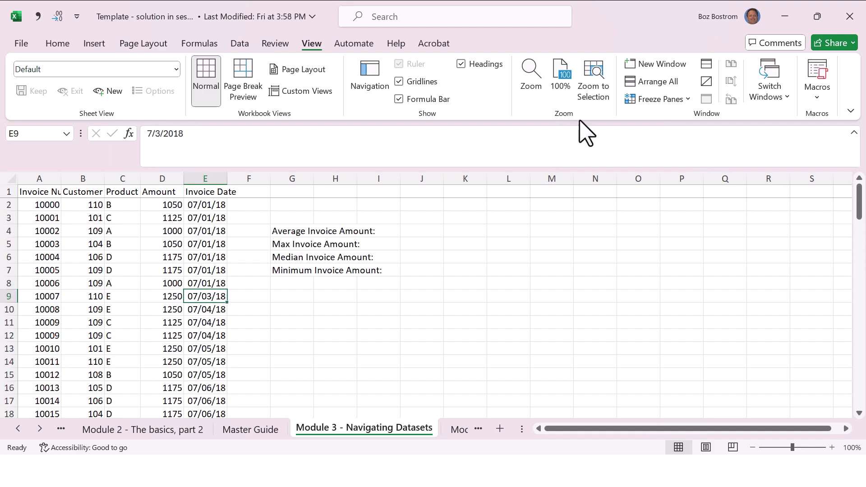
- Unfreeze the panes and page down and back up through the dataset
left_click(655, 101)
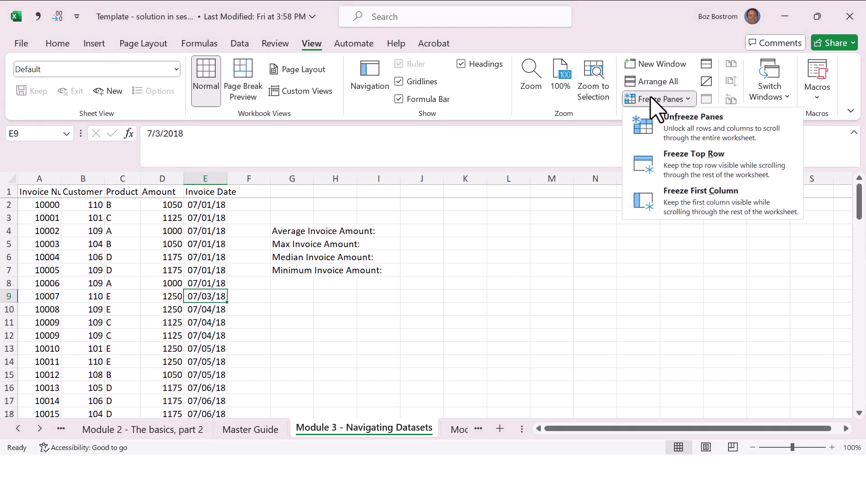
left_click(672, 127)
key("Page_Down")
key("Page_Down")
key("Page_Up")
key("Page_Up")
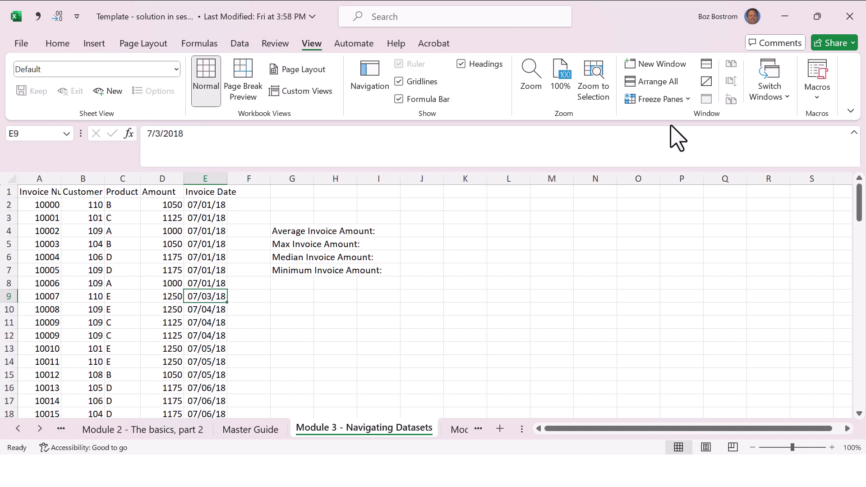
- Freeze the first column and move across row 9 to column Z and back to check it
left_click(678, 101)
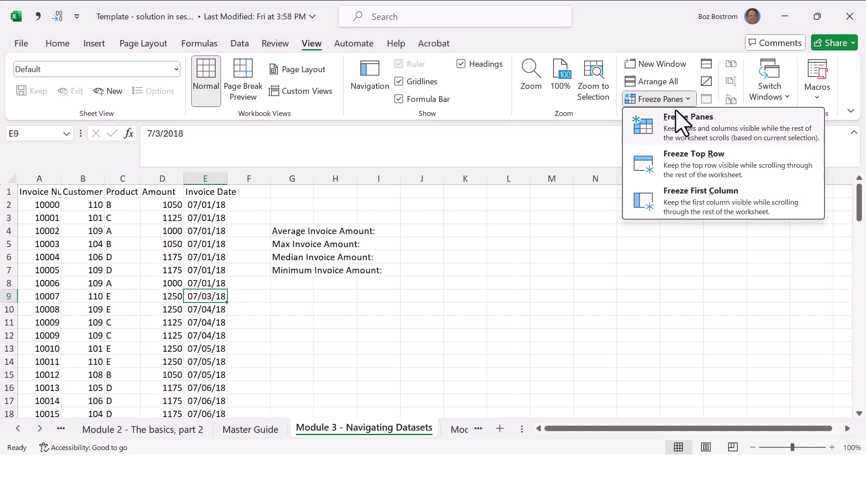
left_click(688, 201)
key("Right")
key("Right")
key("Right")
key("Right")
key("Right")
key("Right")
key("Right")
key("Right")
key("Right")
key("Right")
key("Right")
key("Right")
key("Right")
key("Right")
key("Right")
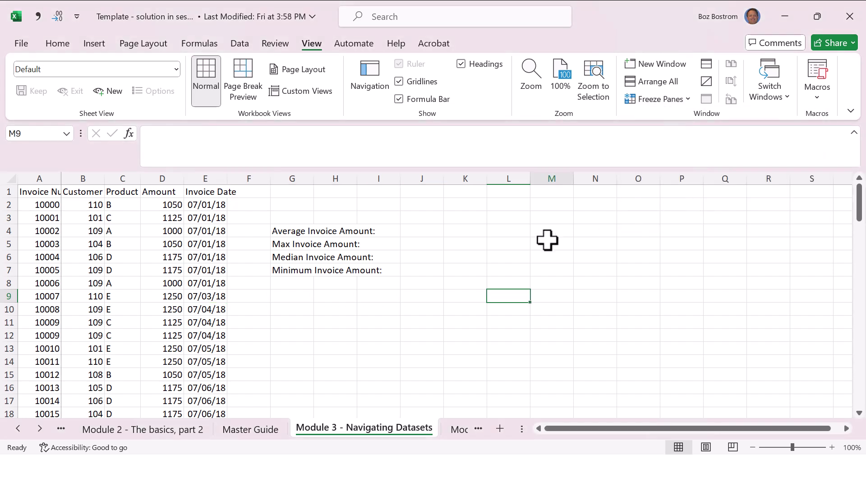
key("Right")
key("Right")
key("Right")
key("Right")
key("Right")
key("Right")
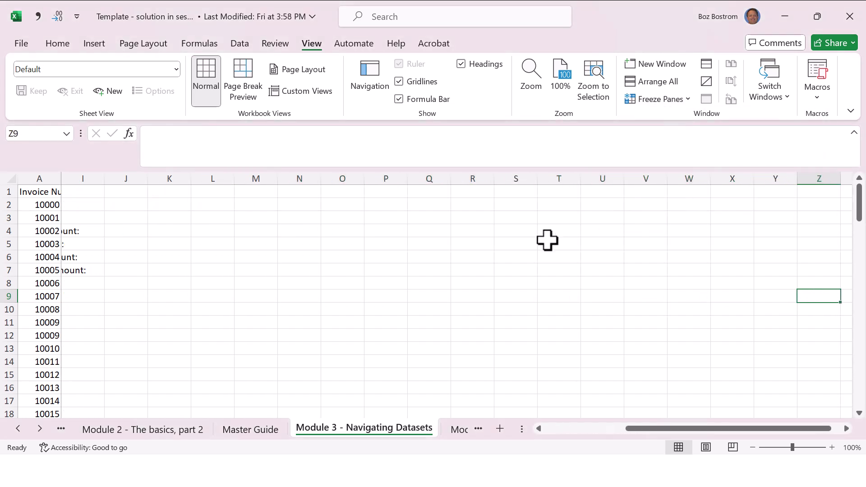
key("Home")
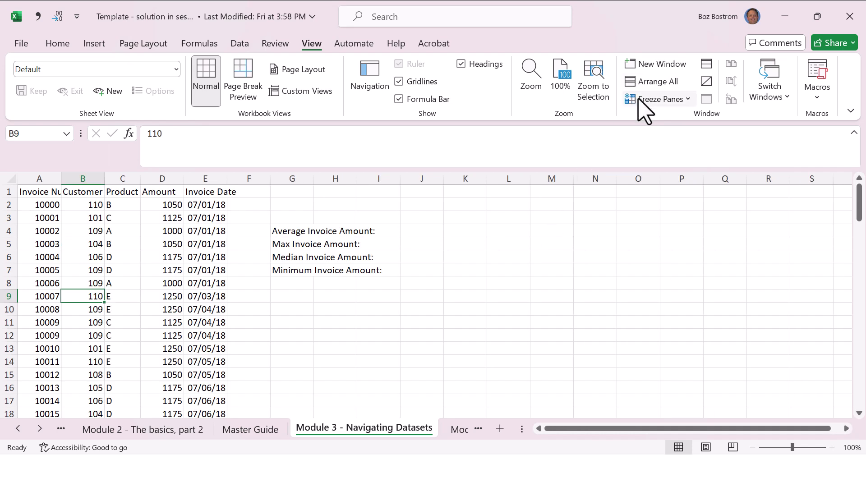
- Unfreeze the first column and freeze both row 1 and column A by freezing panes at cell B2
left_click(649, 99)
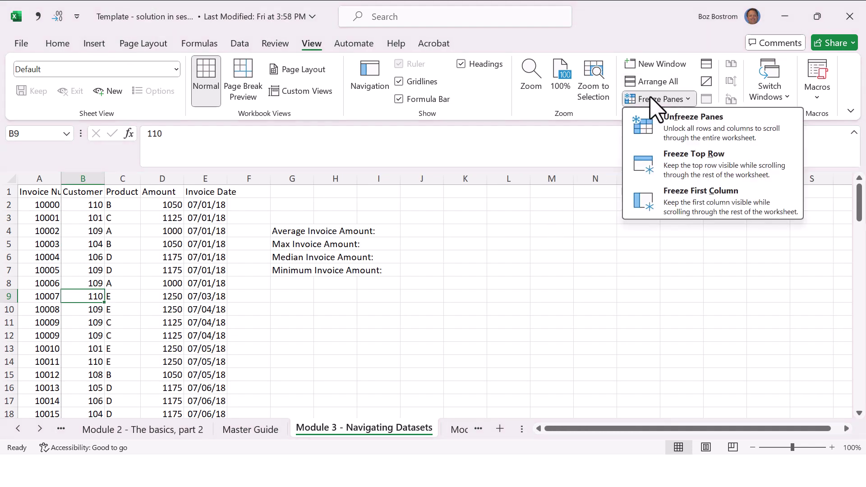
left_click(690, 132)
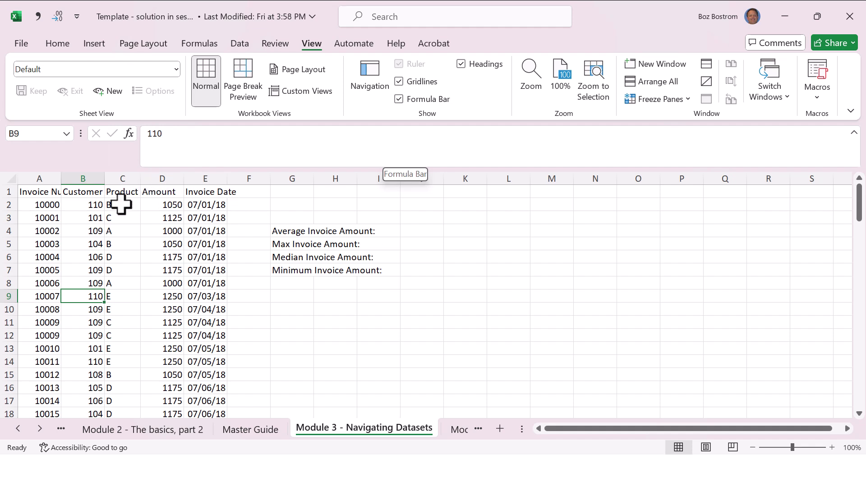
left_click(88, 203)
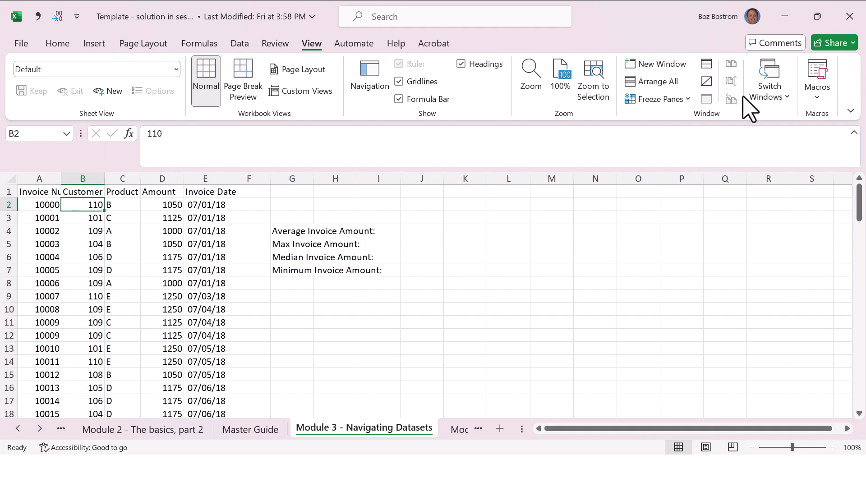
left_click(676, 100)
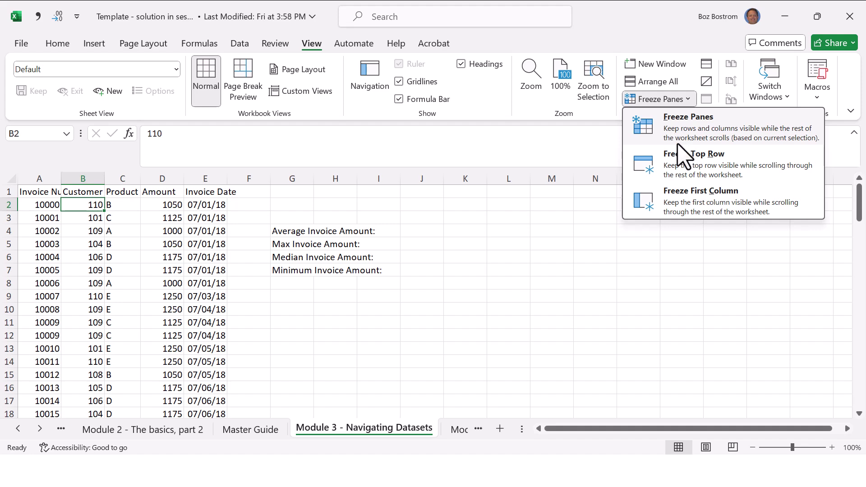
left_click(696, 129)
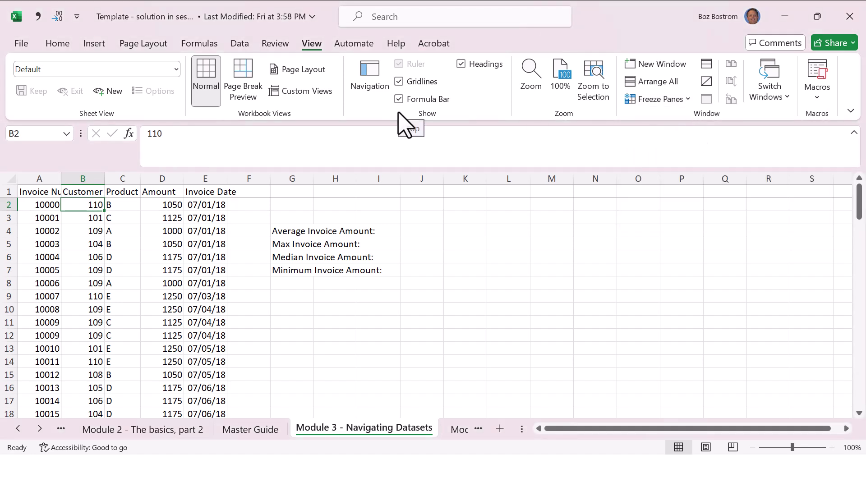
- Examine how the frozen header row and invoice number column behave by moving down and right from B2 and back
key("Down")
key("Down")
key("Down")
key("Down")
key("Down")
key("Down")
key("Down")
key("Down")
key("Down")
key("Down")
key("Down")
key("Down")
key("Down")
key("Down")
key("Down")
key("Down")
key("Down")
key("Down")
key("Down")
key("Down")
key("Up")
key("Up")
key("Up")
key("Up")
key("Up")
key("Up")
key("Up")
key("Up")
key("Up")
key("Up")
key("Up")
key("Up")
key("Up")
key("Up")
key("Up")
key("Up")
key("Up")
key("Up")
key("Up")
key("Up")
key("Right")
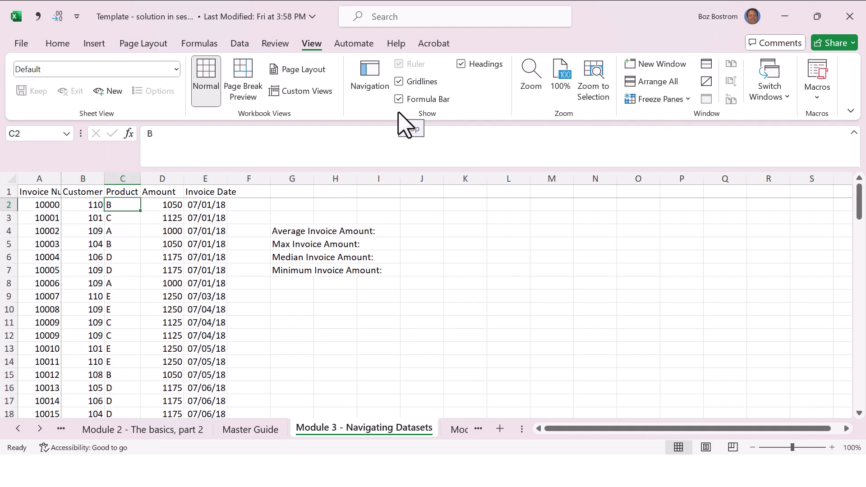
key("Right")
key("Right")
key("Right")
key("Right")
key("Right")
key("Right")
key("Right")
key("Right")
key("Right")
key("Right")
key("Right")
key("Right")
key("Right")
key("Right")
key("Right")
key("Right")
key("Right")
key("Right")
key("Right")
key("Right")
key("Left")
key("Left")
key("Left")
key("Left")
key("Left")
key("Left")
key("Left")
key("Left")
key("Left")
key("Left")
key("Left")
key("Left")
key("Left")
key("Left")
key("Left")
key("Left")
key("Left")
key("Left")
key("Left")
key("Left")
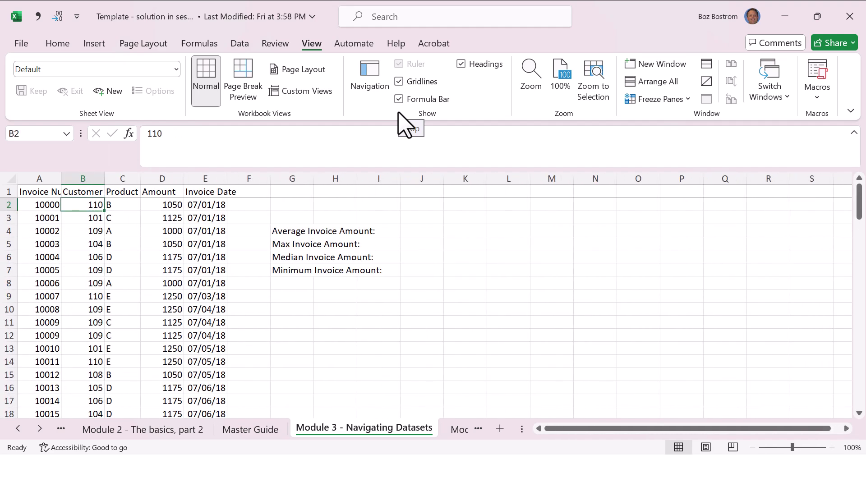
- Unfreeze the panes and freeze them again at cell E9, checking the frozen rows by paging down and up
left_click(666, 100)
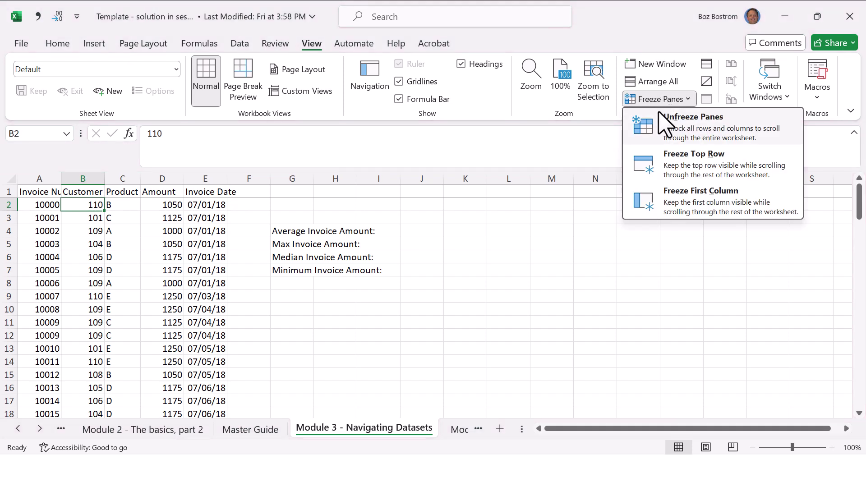
left_click(663, 124)
left_click(200, 297)
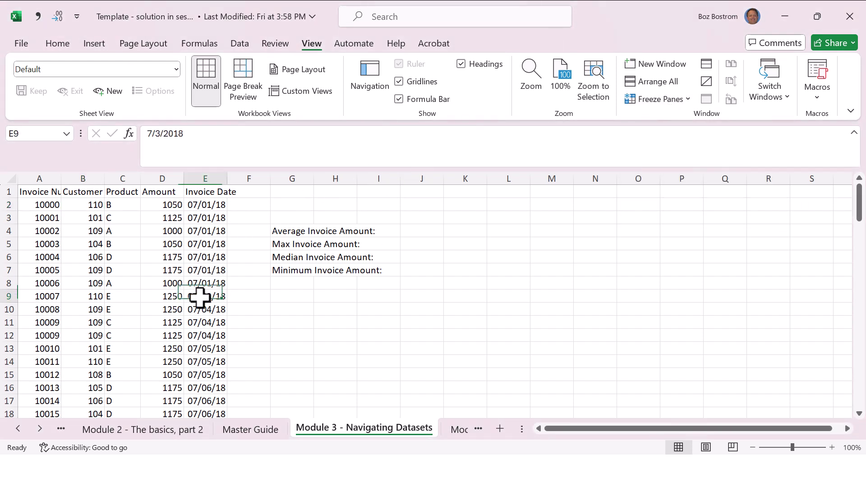
left_click(661, 100)
left_click(661, 124)
key("Page_Down")
key("Page_Up")
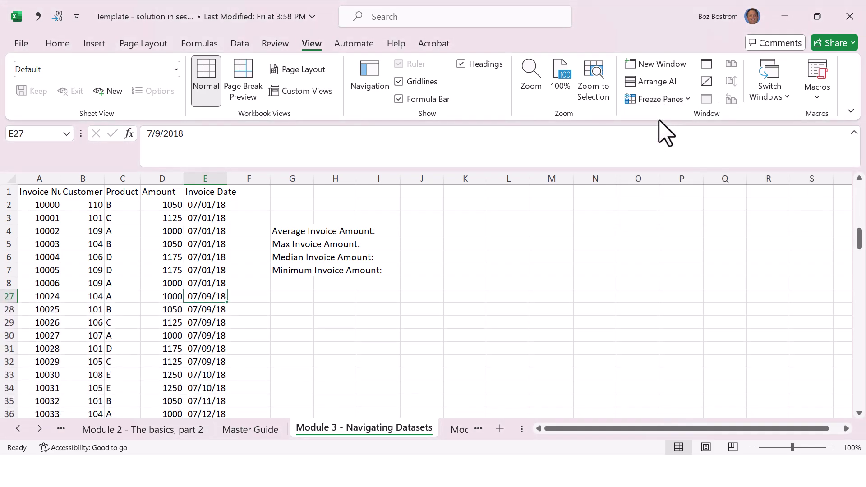
- Examine how the frozen columns A to D behave by moving right along row 9 and back to column E
key("Right")
key("Right")
key("Right")
key("Right")
key("Right")
key("Right")
key("Right")
key("Right")
key("Right")
key("Right")
key("Right")
key("Right")
key("Right")
key("Right")
key("Right")
key("Right")
key("Right")
key("Right")
key("Right")
key("Right")
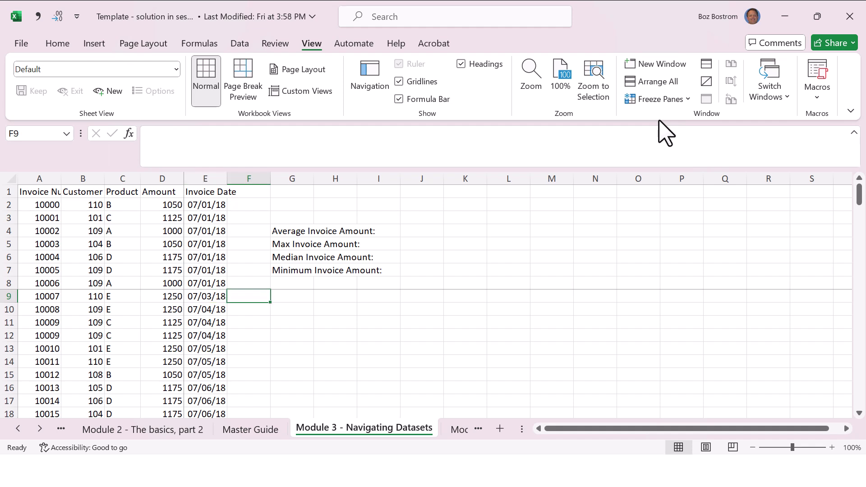
key("Home")
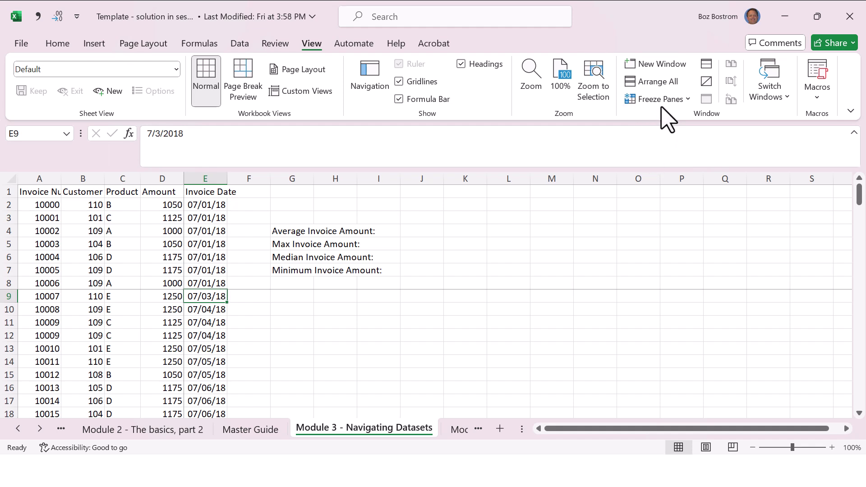
- Remove the freeze at E9 and freeze panes at cell B2 to lock row 1 and column A
left_click(662, 100)
left_click(668, 119)
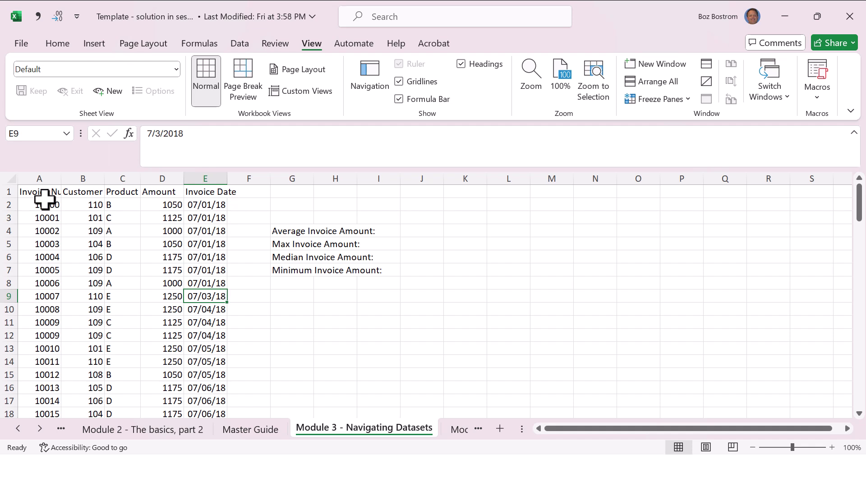
left_click(81, 204)
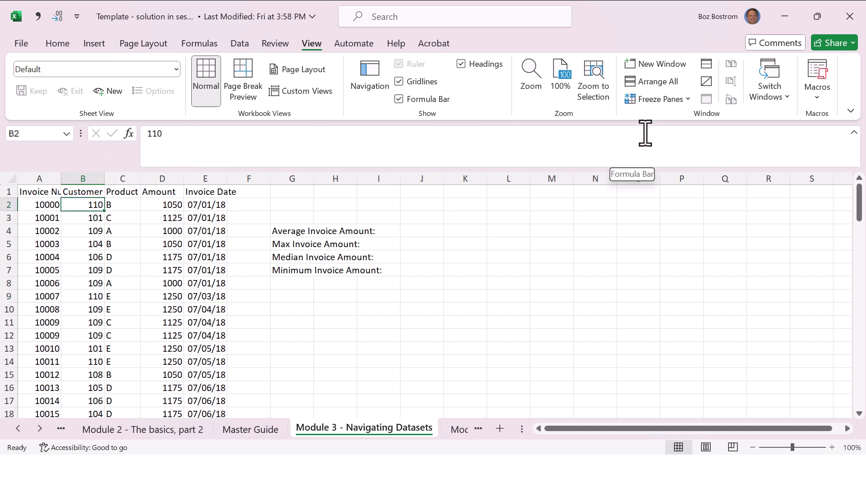
left_click(656, 99)
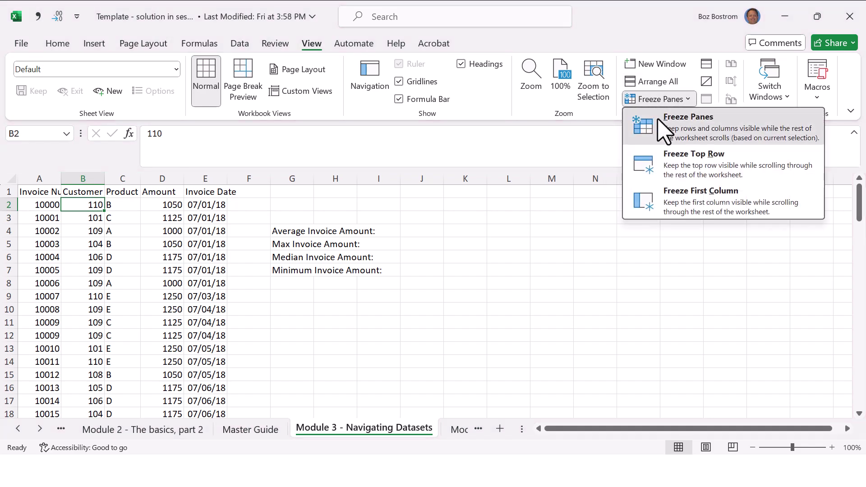
left_click(672, 118)
- Switch to the Master Guide sheet at the "Move to end of a section of text" entry in column A
left_click(390, 312)
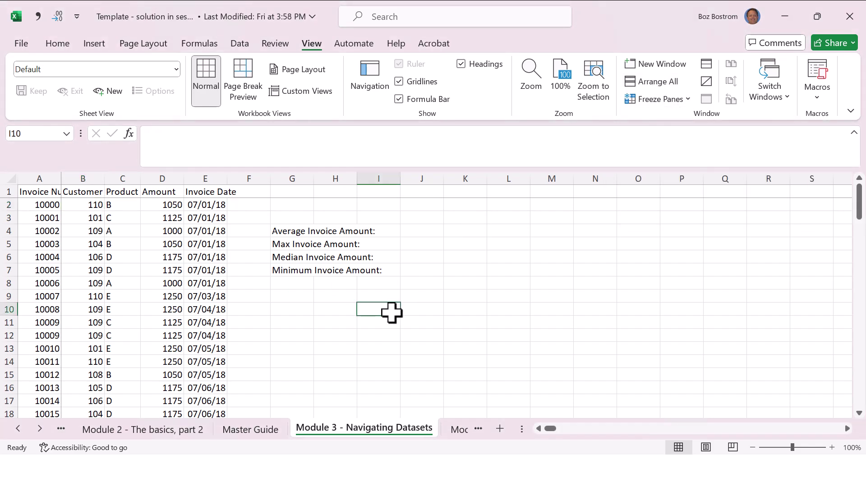
key("ctrl+Page_Up")
key("ctrl+Left")
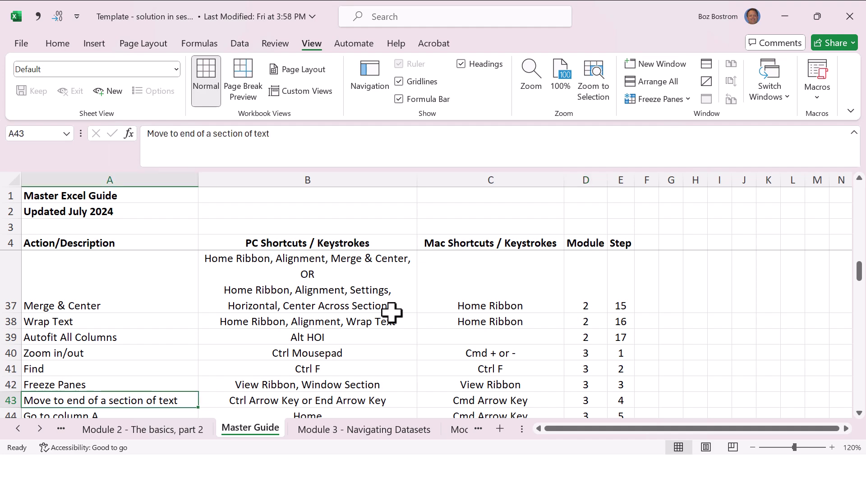
- Examine the PC and Mac shortcuts for "Move to end of a section of text" and the neighbouring entries in the Master Guide
key("Right")
key("Right")
key("Right")
key("Left")
key("Left")
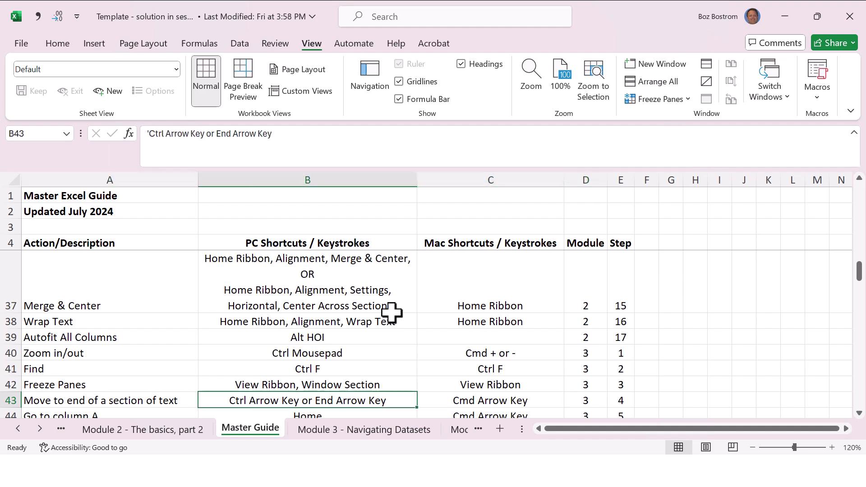
key("Left")
key("Down")
key("Down")
key("Up")
key("Up")
key("Right")
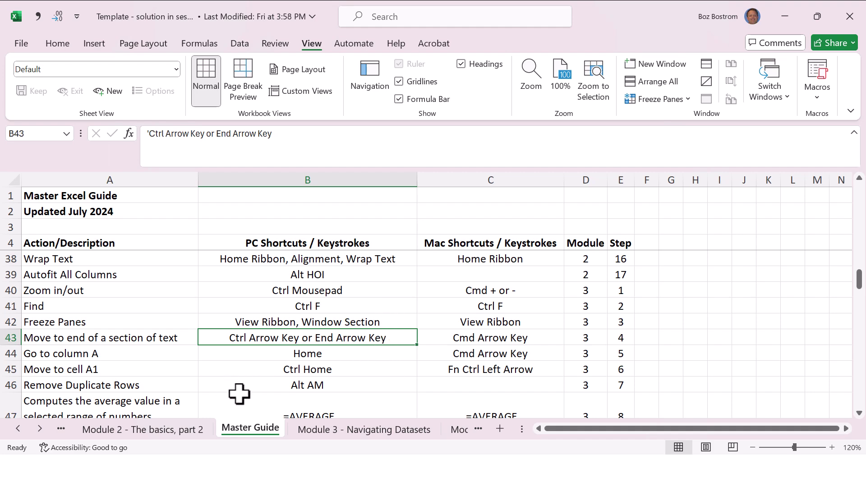
- Switch to the Module 3 - Navigating Datasets sheet and go to cell A10 in the invoice number column
left_click(356, 435)
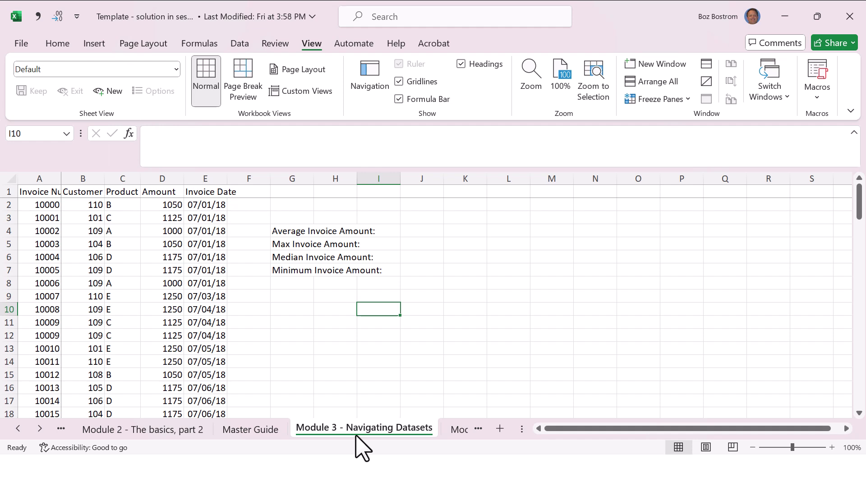
key("Home")
key("Right")
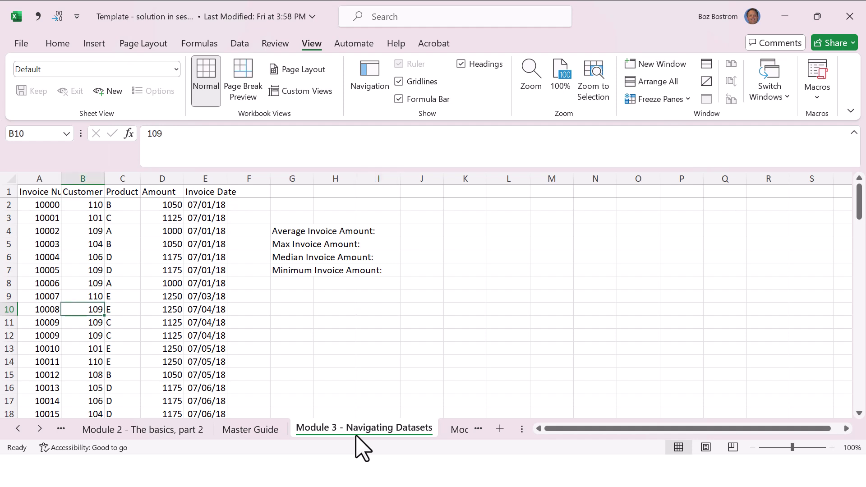
key("Left")
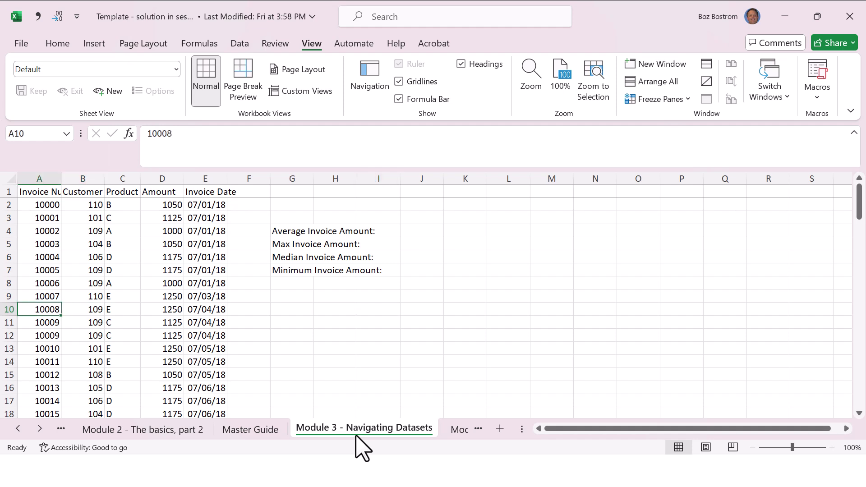
- Move cell by cell through the invoice numbers in column A down to cell A97
key("Up")
key("Up")
key("Down")
key("Down")
key("Down")
key("Down")
key("Down")
key("Down")
key("Down")
key("Down")
key("Down")
key("Down")
key("Down")
key("Down")
key("Down")
key("Down")
key("Down")
key("Down")
key("Down")
key("Down")
key("Down")
key("Down")
key("Down")
key("Down")
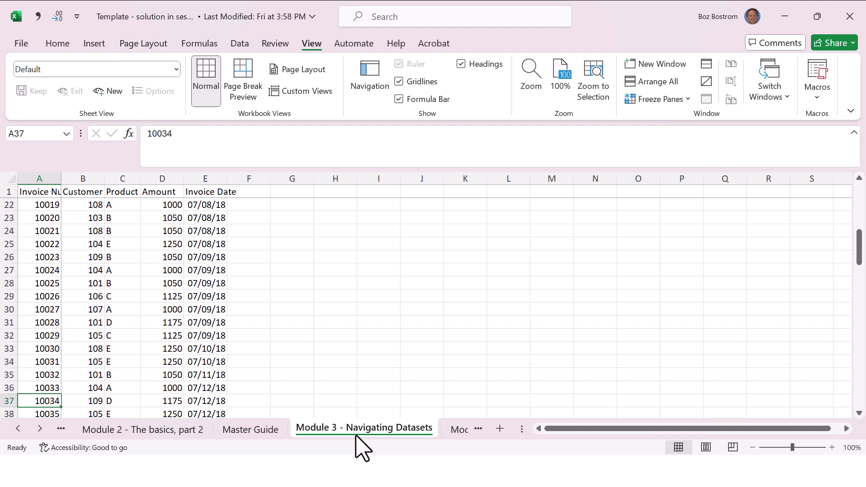
key("Down")
key("Down")
key("Down")
key("Down")
key("Down")
key("Down")
key("Down")
key("Down")
key("Down")
key("Down")
key("Down")
key("Down")
key("Down")
key("Down")
key("Down")
key("Down")
key("Down")
key("Down")
key("Down")
key("Down")
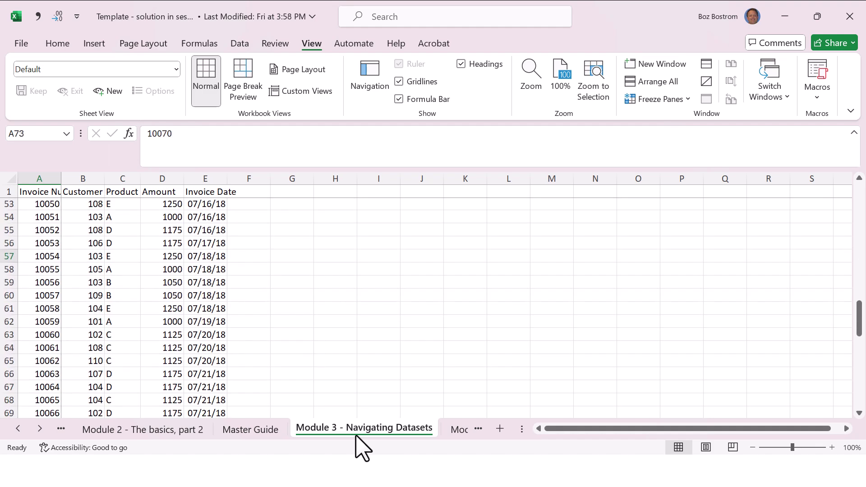
key("Down")
key("Down")
key("Down")
key("Down")
key("Down")
key("Down")
key("Down")
key("Down")
key("Down")
key("Down")
key("Down")
key("Down")
key("Down")
key("Down")
key("Down")
key("Down")
key("Down")
key("Down")
key("Down")
key("Down")
key("Up")
key("Up")
key("Up")
key("Up")
key("Up")
key("Up")
key("Up")
key("Up")
key("Up")
key("Up")
key("Up")
key("Up")
key("Up")
key("Up")
key("Up")
key("Up")
key("Up")
key("Up")
key("Up")
key("Up")
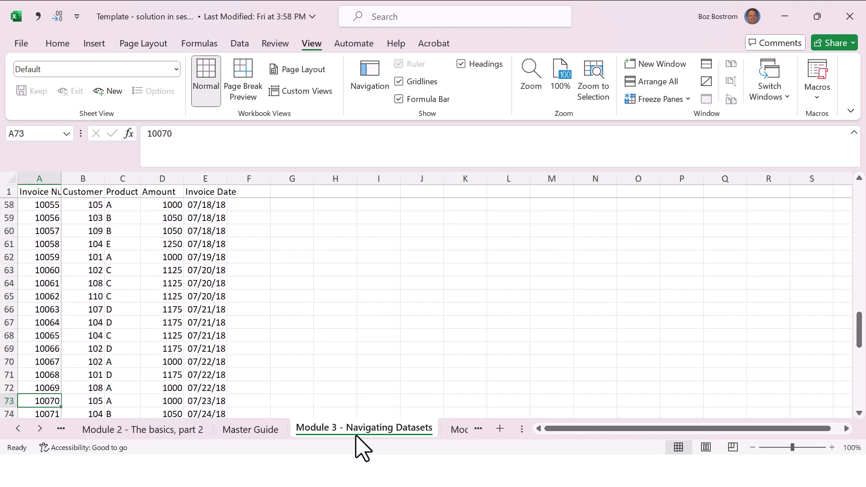
key("Up")
key("Up")
key("Up")
key("Up")
key("Up")
key("Up")
key("Up")
key("Up")
key("Up")
key("Up")
key("Up")
key("Up")
key("Up")
key("Up")
key("Up")
key("Up")
key("Up")
key("Up")
key("Up")
key("Up")
key("Down")
key("Down")
key("Down")
key("Down")
key("Down")
key("Down")
key("Down")
key("Down")
key("Down")
key("Down")
key("Down")
key("Down")
key("Down")
key("Down")
key("Down")
key("Down")
key("Down")
key("Down")
key("Down")
key("Down")
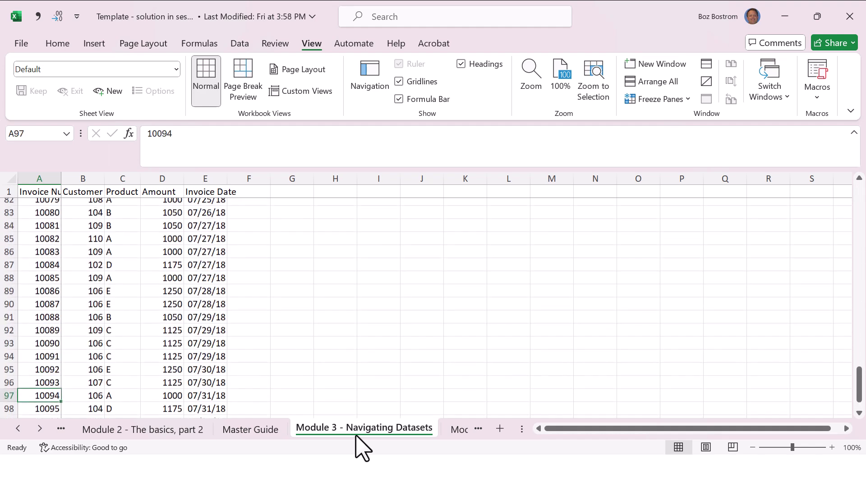
- Move back up column A cell by cell to cell A17 near the start of the dataset
key("Up")
key("Up")
key("Up")
key("Up")
key("Up")
key("Up")
key("Up")
key("Up")
key("Up")
key("Up")
key("Up")
key("Up")
key("Up")
key("Up")
key("Up")
key("Up")
key("Up")
key("Up")
key("Up")
key("Up")
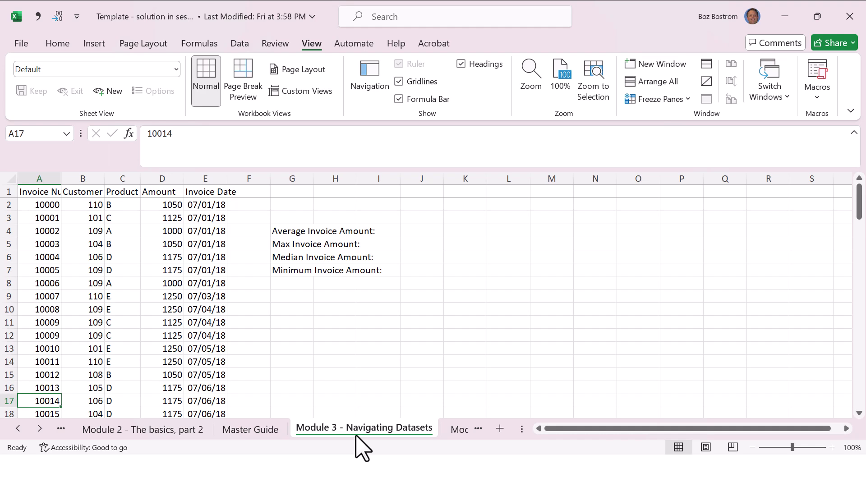
- Move cell by cell down column A past the last invoice number to the empty cell A113
key("Down")
key("Down")
key("Down")
key("Down")
key("Down")
key("Down")
key("Down")
key("Down")
key("Down")
key("Down")
key("Down")
key("Down")
key("Down")
key("Down")
key("Down")
key("Down")
key("Down")
key("Down")
key("Down")
key("Down")
key("Down")
key("Down")
key("Down")
key("Down")
key("Down")
key("Down")
key("Down")
key("Down")
key("Down")
key("Down")
key("Down")
key("Down")
key("Down")
key("Down")
key("Down")
key("Down")
key("Down")
key("Down")
key("Down")
key("Down")
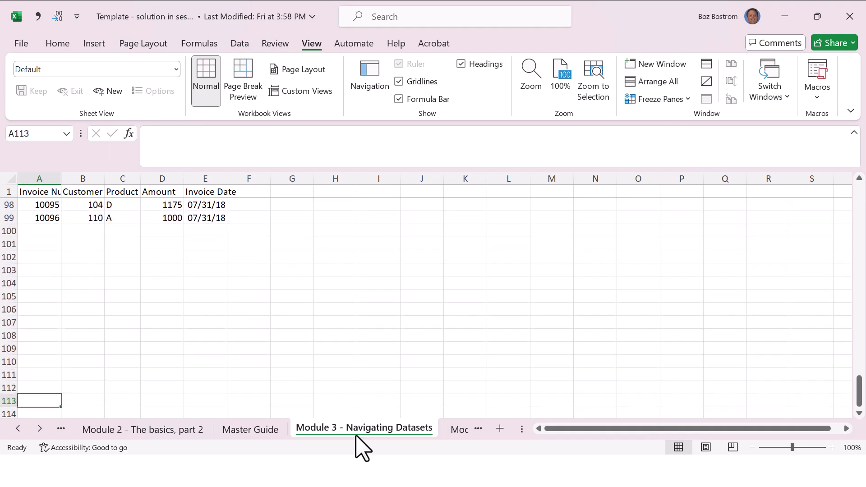
- Move back up column A from the empty rows below the dataset to cell A17
key("Up")
key("Up")
key("Up")
key("Up")
key("Up")
key("Up")
key("Up")
key("Up")
key("Up")
key("Up")
key("Up")
key("Up")
key("Up")
key("Up")
key("Up")
key("Up")
key("Up")
key("Up")
key("Up")
key("Up")
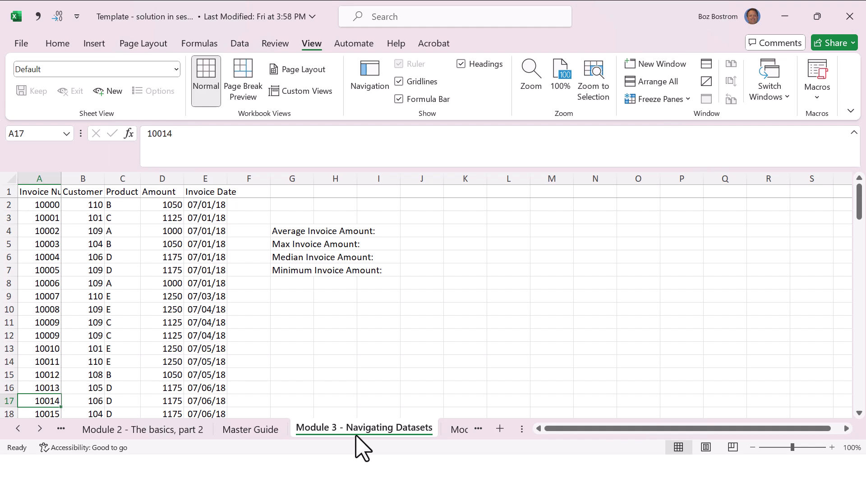
- Jump to the last invoice number in A99, back up to the first in A2, and down to A99 again
key("End")
key("Down")
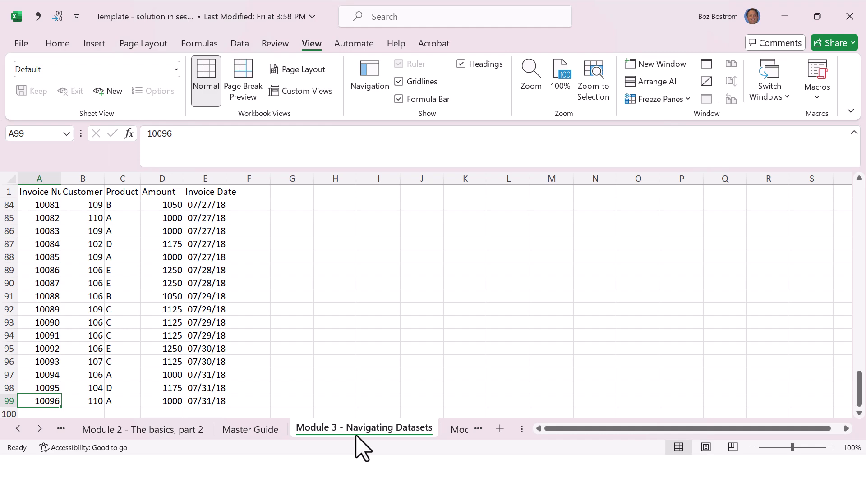
key("End")
key("Up")
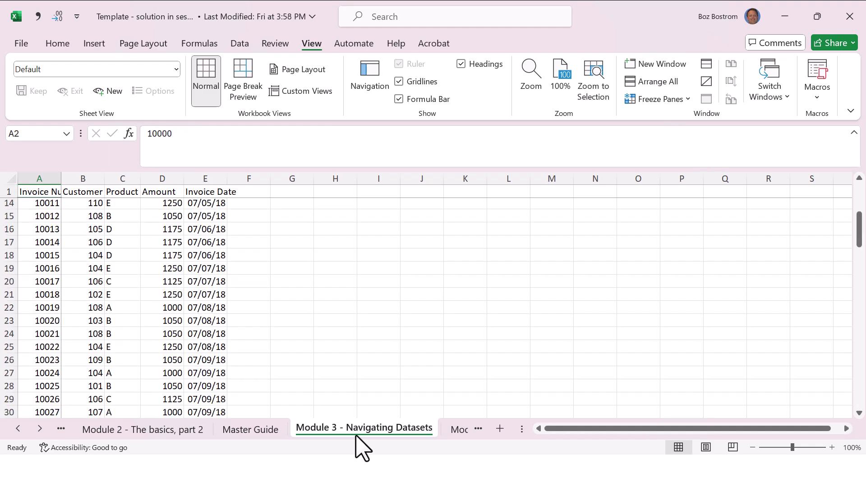
key("End")
key("Down")
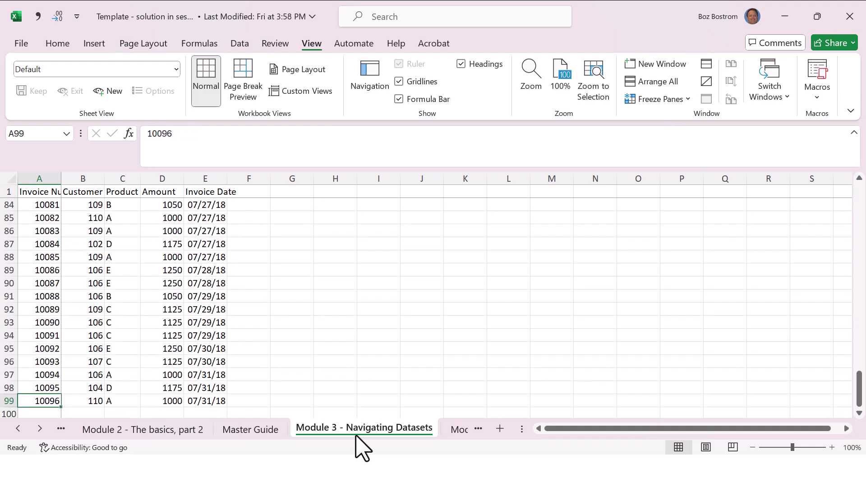
- Jump along row 99 to the last data column at E99 and back to A99
key("End")
key("Right")
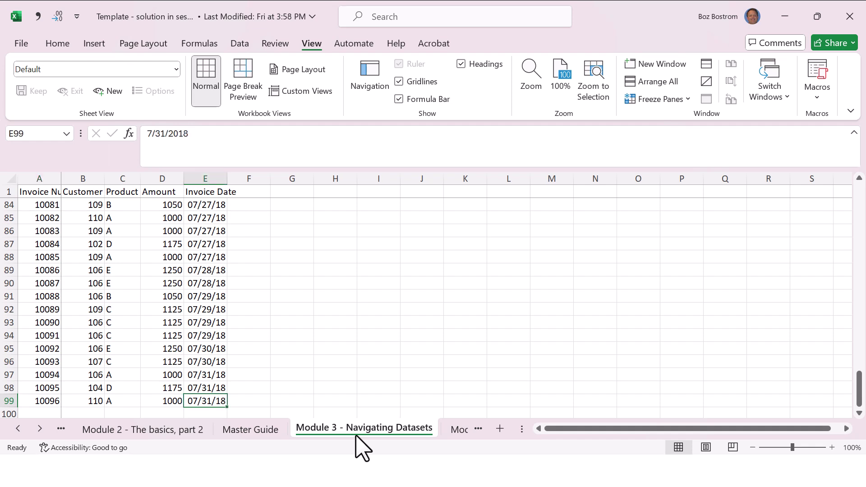
key("End")
key("Left")
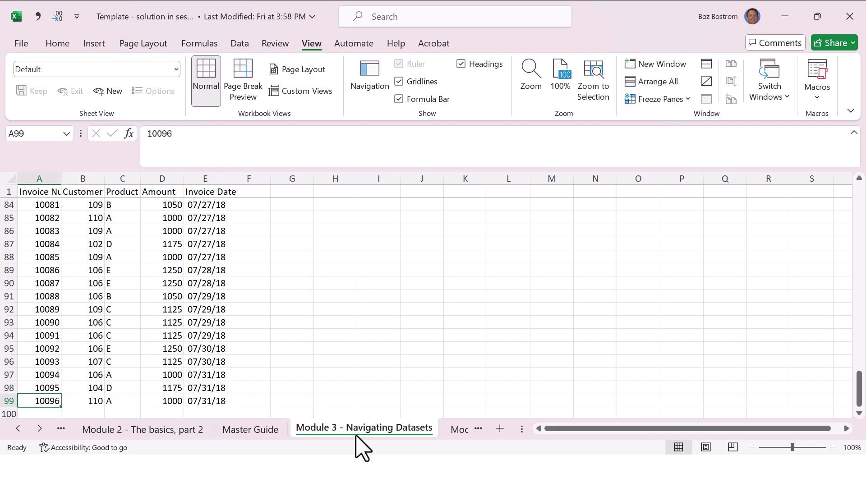
- Jump around the dataset's corners from A99 to A1, E1, E99, A99 and back to A1
key("End")
key("Up")
key("End")
key("Right")
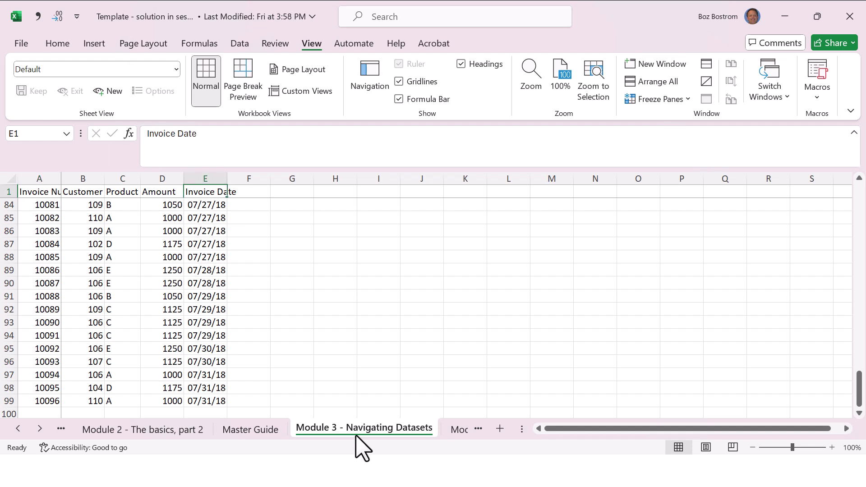
key("End")
key("Down")
key("End")
key("Left")
key("End")
key("Up")
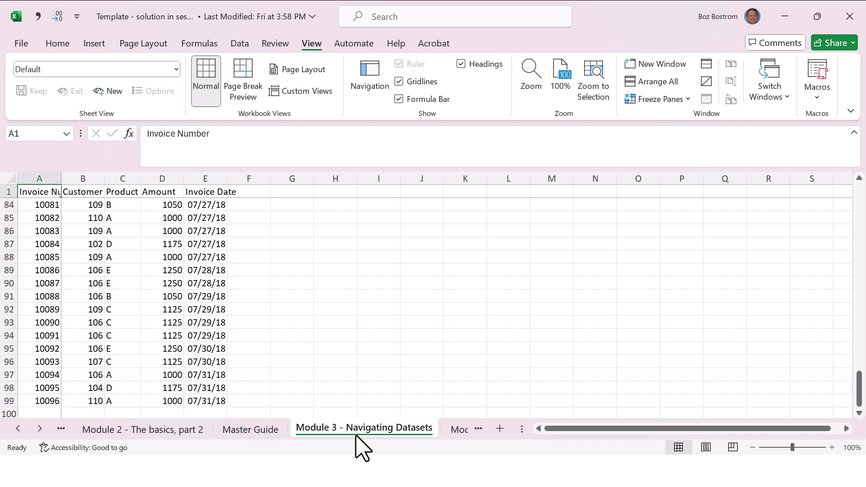
- Jump across the header row to the Invoice Date heading and back to the Invoice Number heading
key("End")
key("Right")
key("End")
key("Left")
- Jump between the bottom and top of the invoice numbers in column A, ending at cell A99
key("End")
key("Down")
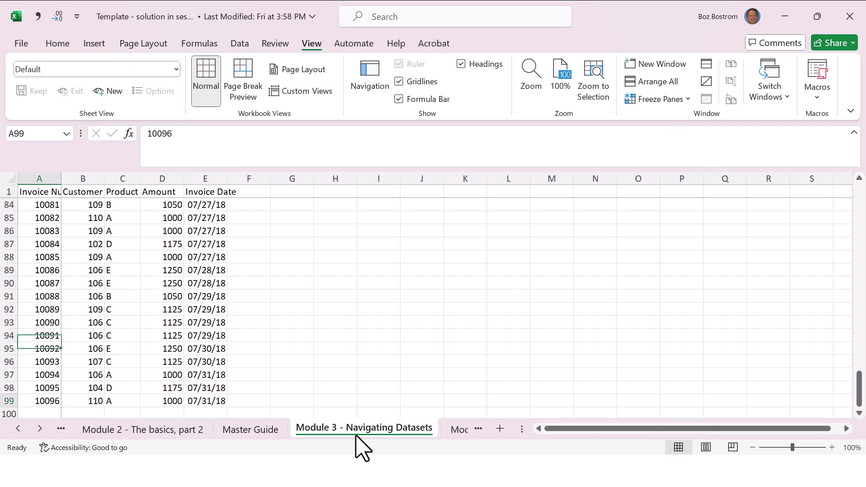
key("End")
key("Up")
key("End")
key("Down")
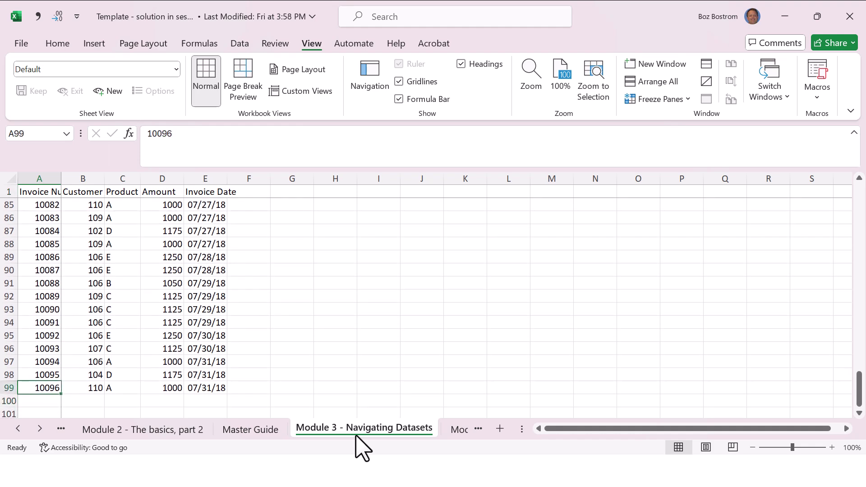
- Examine the shortcuts for "Go to column A" and "Move to cell A1" in the Master Guide sheet
key("ctrl+Page_Up")
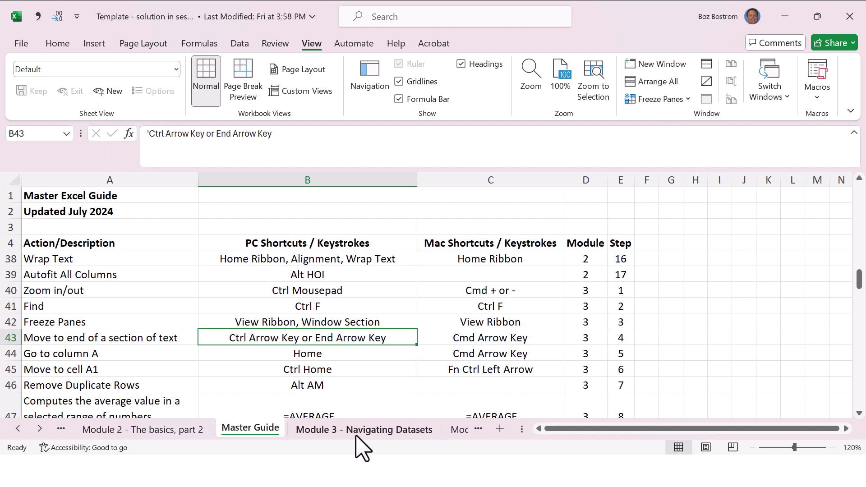
key("Down")
key("Down")
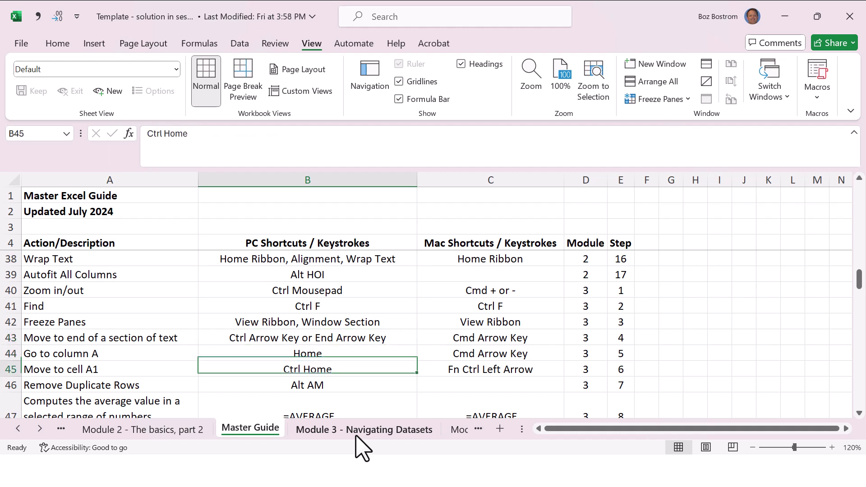
- Return to the Module 3 - Navigating Datasets sheet and move along row 99 to cell I99
key("ctrl+Page_Down")
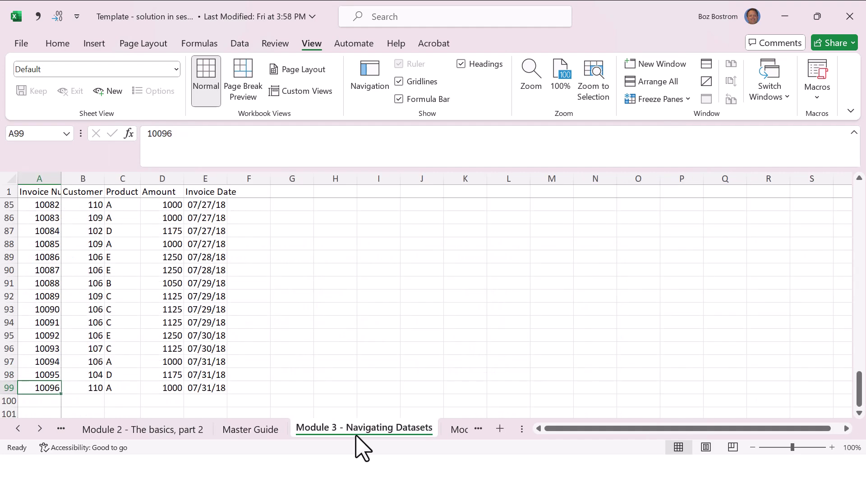
key("Right")
key("Right")
key("Right")
key("Right")
key("Right")
key("Right")
key("Right")
key("Right")
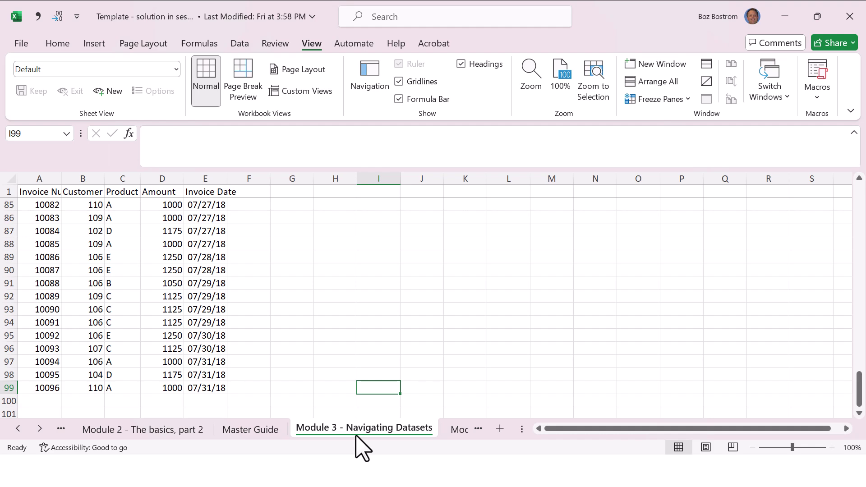
- Go back to the start of the dataset and move down column A to cell A25
key("ctrl+Home")
key("Left")
key("Down")
key("Down")
key("Down")
key("Down")
key("Down")
key("Down")
key("Down")
key("Down")
key("Down")
key("Down")
key("Down")
key("Down")
key("Down")
key("Down")
key("Down")
key("Down")
key("Down")
key("Down")
key("Down")
key("Down")
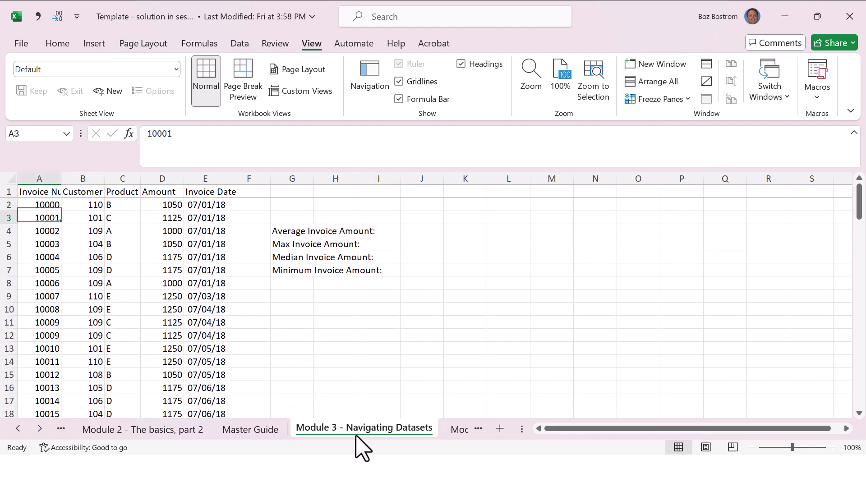
- Move along row 25 beyond the dataset's last column to cell AB25
key("Right")
key("Right")
key("Right")
key("Right")
key("Right")
key("Right")
key("Right")
key("Right")
key("Right")
key("Right")
key("Right")
key("Right")
key("Right")
key("Right")
key("Right")
key("Right")
key("Right")
key("Right")
key("Right")
key("Right")
key("Right")
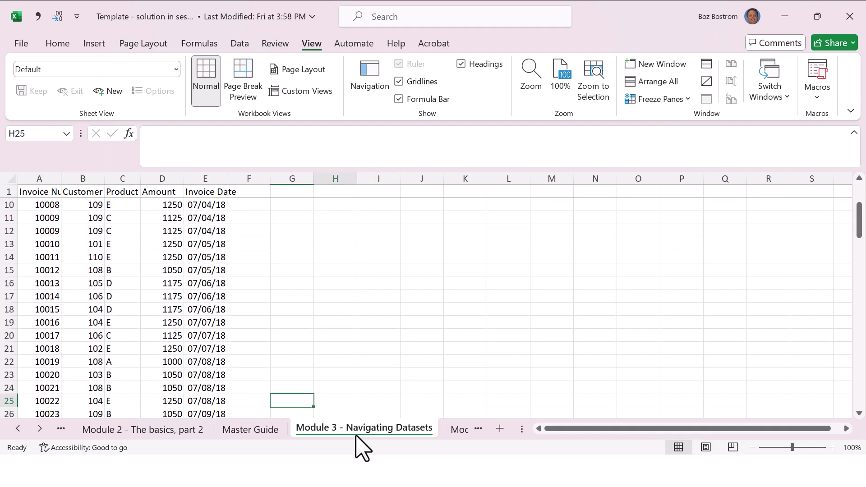
key("Right")
key("Right")
key("Right")
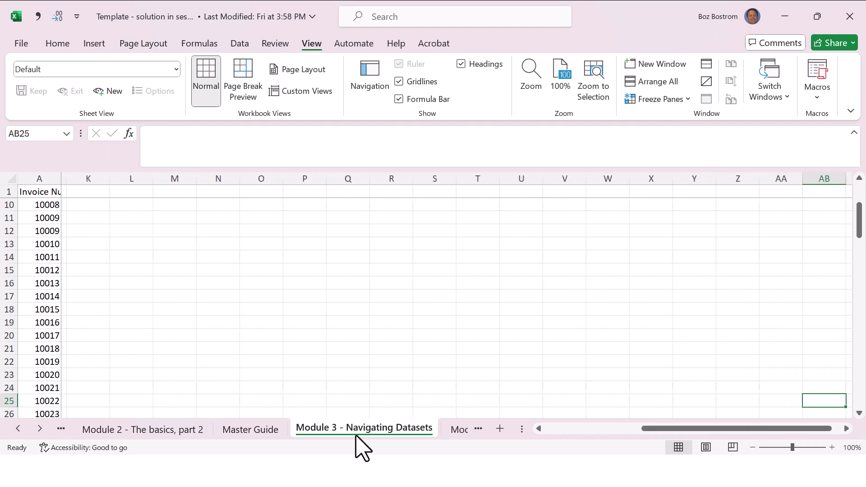
- Move through the empty area to cell AC89 and return to B89, the first unfrozen cell of that row
key("Down")
key("Down")
key("Down")
key("Down")
key("Down")
key("Down")
key("Down")
key("Down")
key("Down")
key("Down")
key("Down")
key("Down")
key("Down")
key("Down")
key("Down")
key("Down")
key("Down")
key("Down")
key("Down")
key("Down")
key("Up")
key("Up")
key("Up")
key("Up")
key("Up")
key("Up")
key("Up")
key("Up")
key("Up")
key("Up")
key("Up")
key("Up")
key("Up")
key("Up")
key("Up")
key("Up")
key("Up")
key("Up")
key("Up")
key("Up")
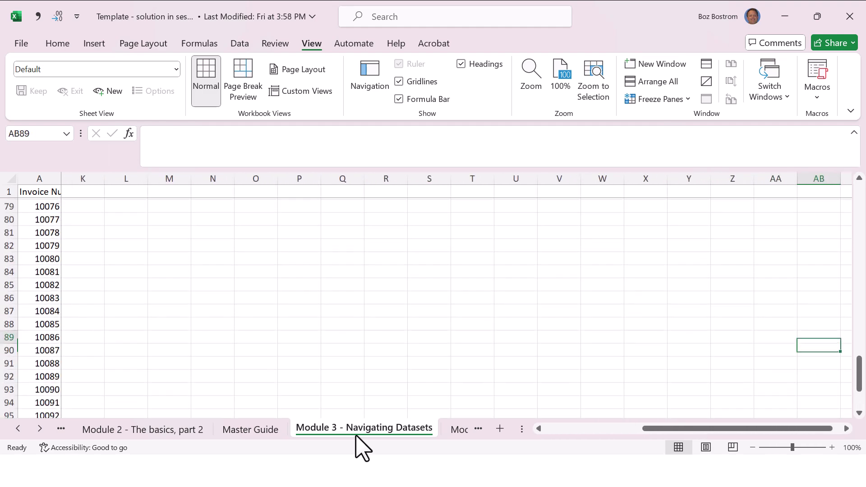
key("Right")
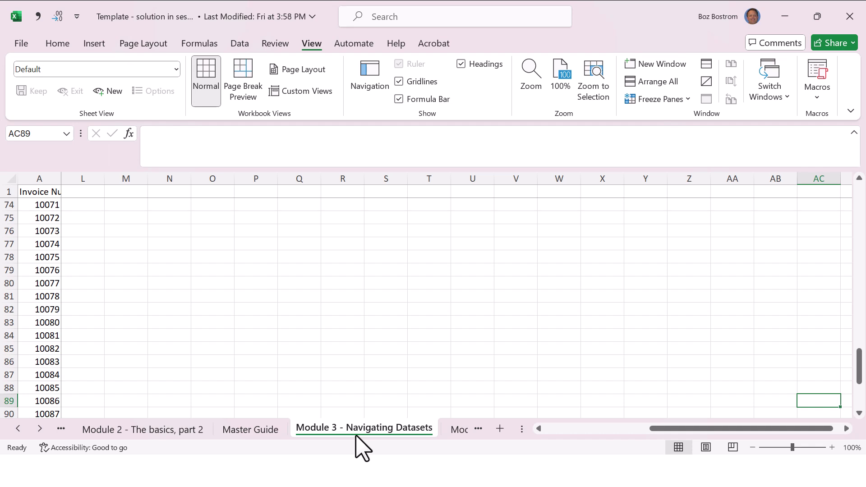
key("Home")
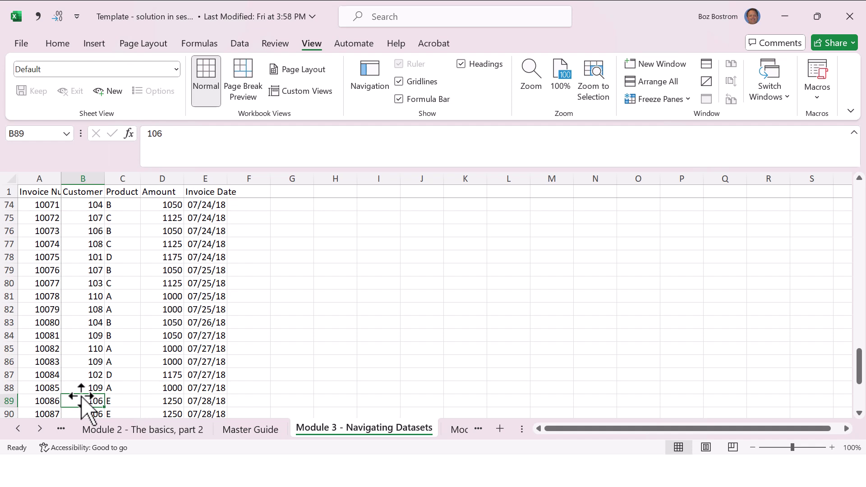
- Unfreeze the worksheet panes and select cell N14
left_click(667, 100)
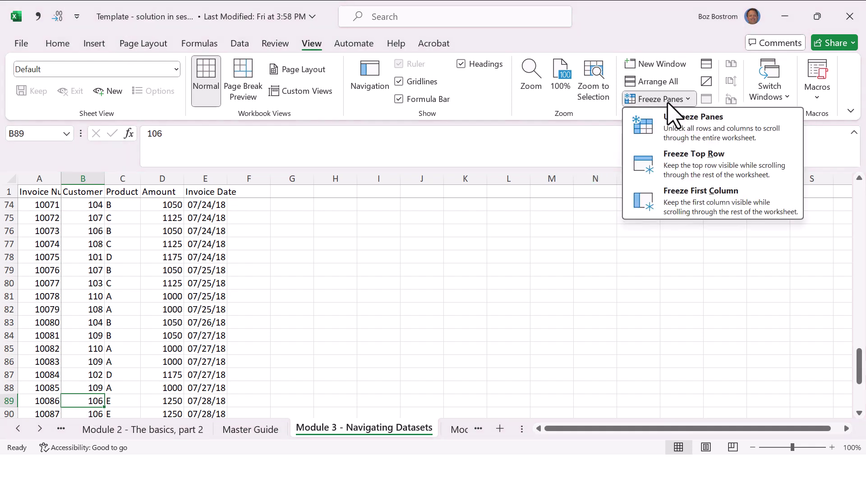
left_click(673, 116)
left_click(595, 366)
- Move right along row 14 past the dataset and go back to column A at cell A14
key("Right")
key("Right")
key("Right")
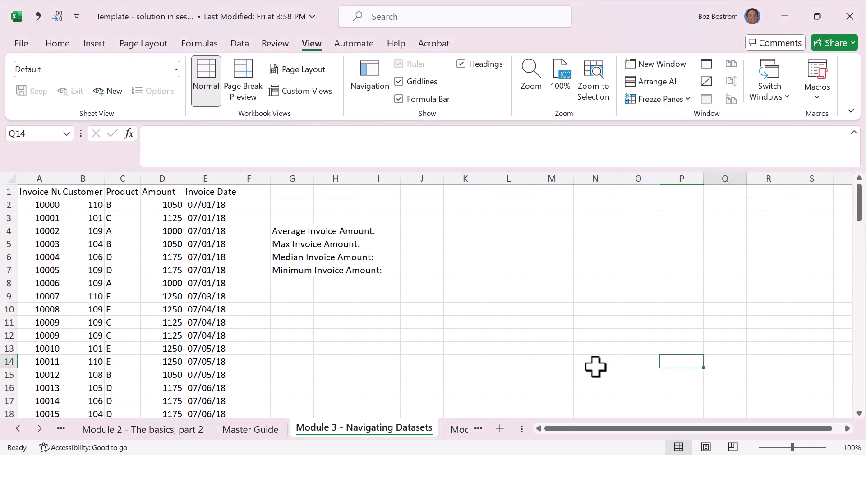
key("Right")
key("Right")
key("Right")
key("Right")
key("Right")
key("Right")
key("Right")
key("Right")
key("Right")
key("Right")
key("Right")
key("Right")
key("Right")
key("Right")
key("Right")
key("Right")
key("Right")
key("Right")
key("Right")
key("Right")
key("Home")
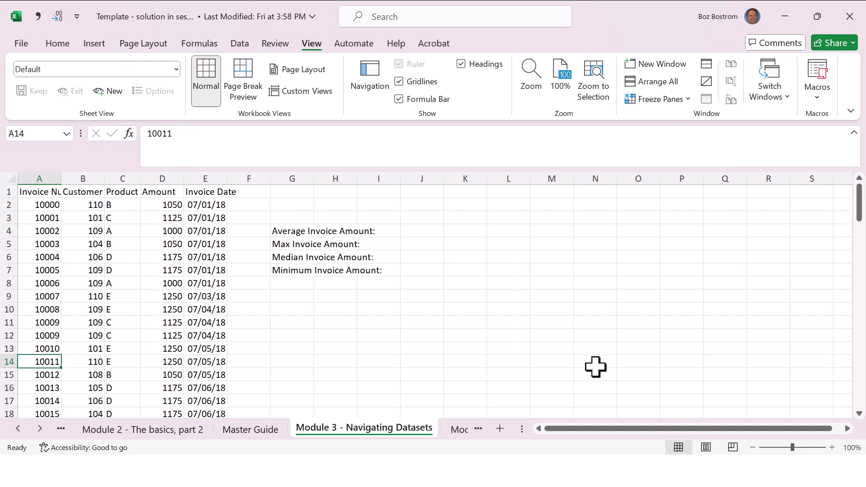
- Move right and down beyond the dataset to cell AF133 and return to cell A1
key("Right")
key("Right")
key("Right")
key("Right")
key("Right")
key("Right")
key("Right")
key("Right")
key("Right")
key("Right")
key("Right")
key("Right")
key("Right")
key("Right")
key("Right")
key("Right")
key("Right")
key("Right")
key("Right")
key("Right")
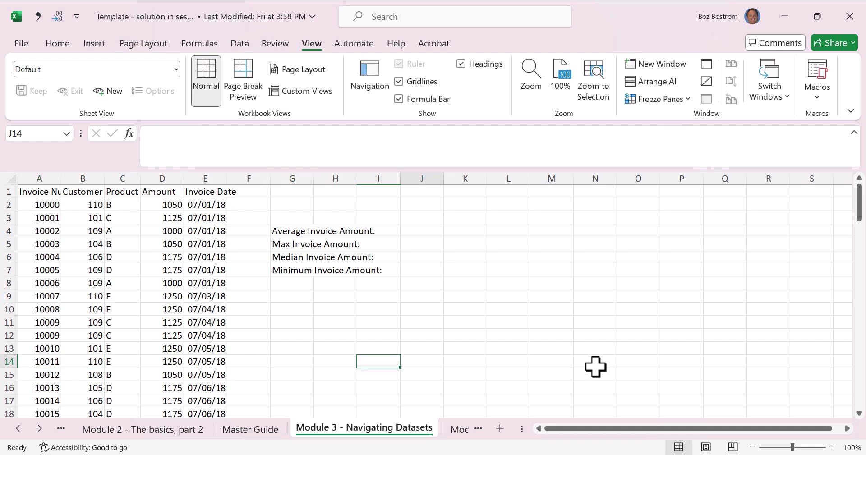
key("Down")
key("Down")
key("Down")
key("Down")
key("Down")
key("Down")
key("Down")
key("Down")
key("Down")
key("Down")
key("Down")
key("Down")
key("Down")
key("Down")
key("Down")
key("Down")
key("Down")
key("Down")
key("Down")
key("Down")
key("Down")
key("Down")
key("Down")
key("Down")
key("Down")
key("Down")
key("Down")
key("Down")
key("Down")
key("Down")
key("Down")
key("Down")
key("Down")
key("Down")
key("Down")
key("Down")
key("Down")
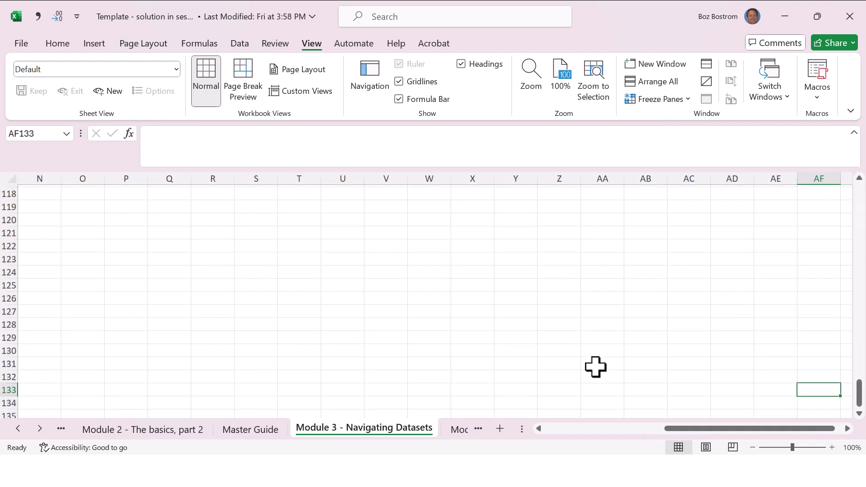
key("ctrl+Home")
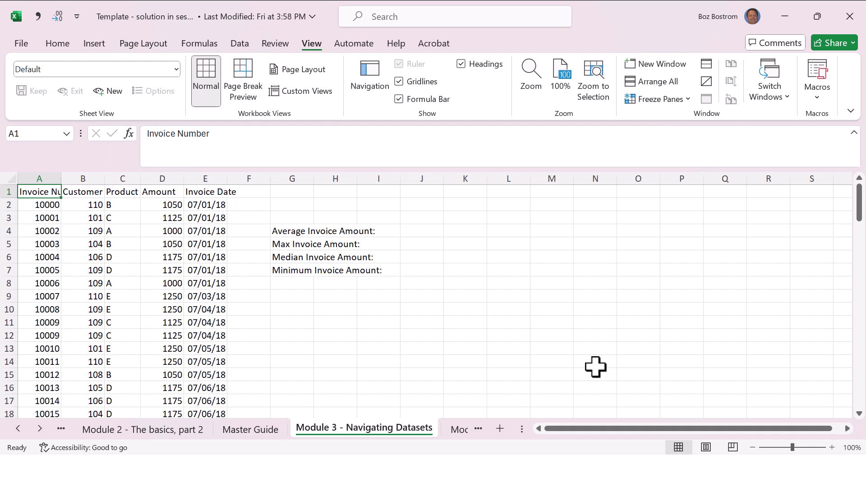
- Move along row 1 to the blank cell G1 and jump to the sheet's last column at XFD1
key("Right")
key("Right")
key("Right")
key("Right")
key("Right")
key("Right")
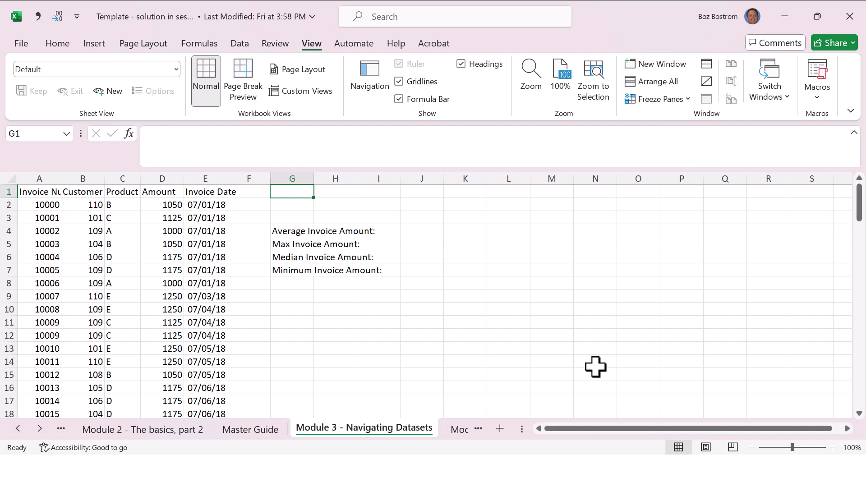
key("End")
key("Right")
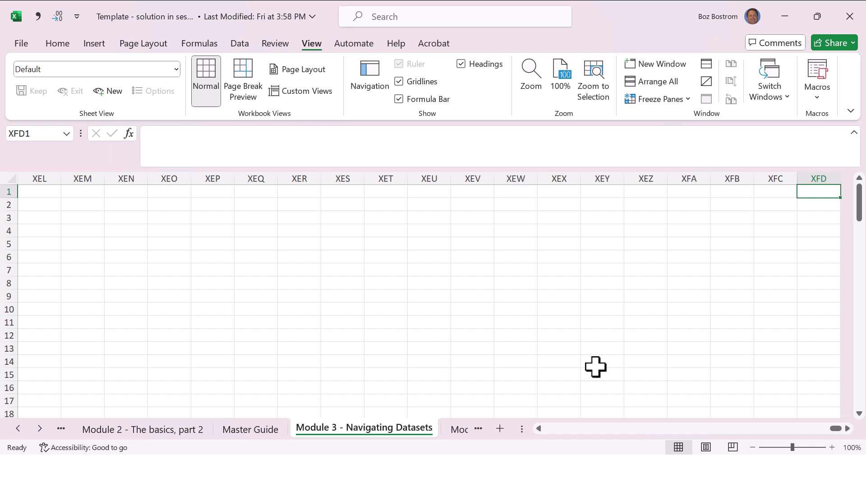
- Move left along the blank cells of row 1 to WZY1 and jump back to the sheet's last column at XFD1
key("Left")
key("Left")
key("Left")
key("Left")
key("Left")
key("Left")
key("Left")
key("Left")
key("Left")
key("Left")
key("Left")
key("Left")
key("Left")
key("Left")
key("Left")
key("Left")
key("Left")
key("Left")
key("Left")
key("Left")
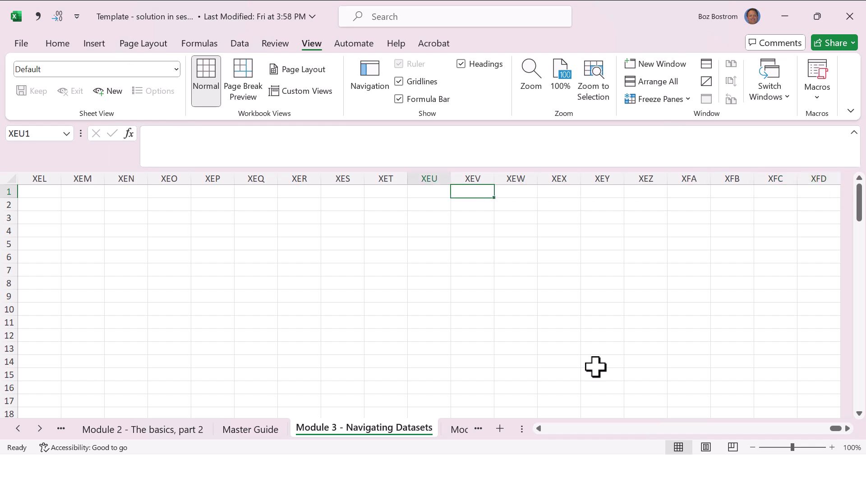
key("Left")
key("Left")
key("Left")
key("Left")
key("Left")
key("Left")
key("Left")
key("Left")
key("Left")
key("Left")
key("Left")
key("Left")
key("Left")
key("Left")
key("Left")
key("Left")
key("Left")
key("Left")
key("Left")
key("Left")
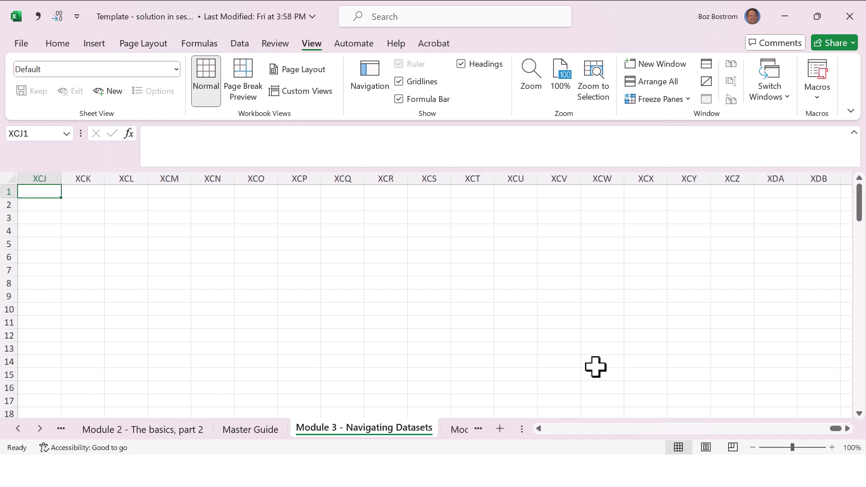
key("Left")
key("Left")
key("Left")
key("Left")
key("Left")
key("Left")
key("Left")
key("Left")
key("Left")
key("Left")
key("Left")
key("Left")
key("Left")
key("Left")
key("Left")
key("Left")
key("Left")
key("Left")
key("Left")
key("Left")
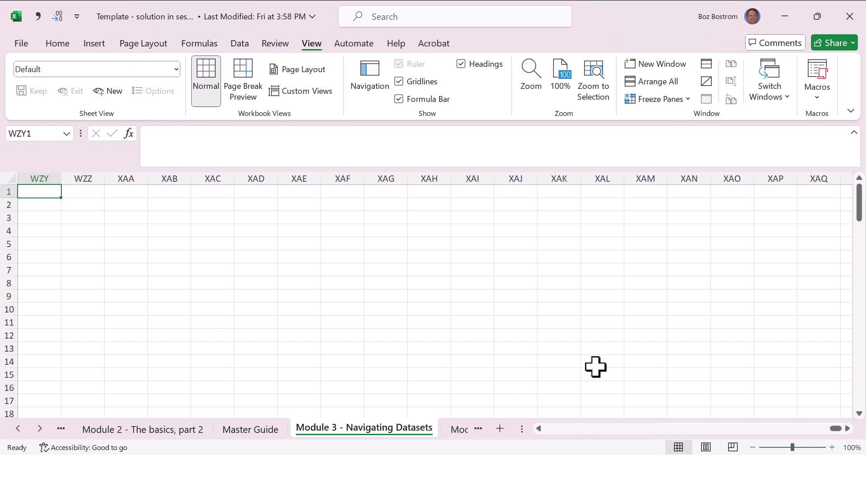
key("ctrl+Right")
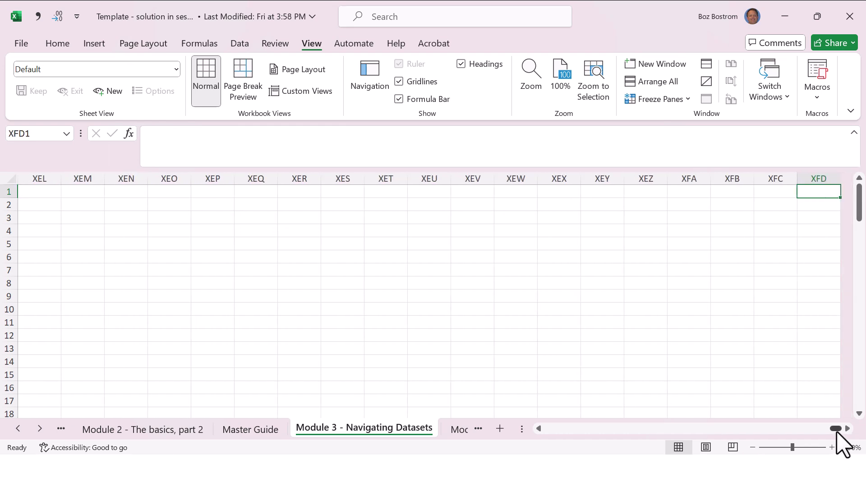
- Jump down column XFD to the sheet's last row at XFD1048576 and return to cell A1
left_click_drag(835, 429, 475, 422)
key("ctrl+BackSpace")
key("End")
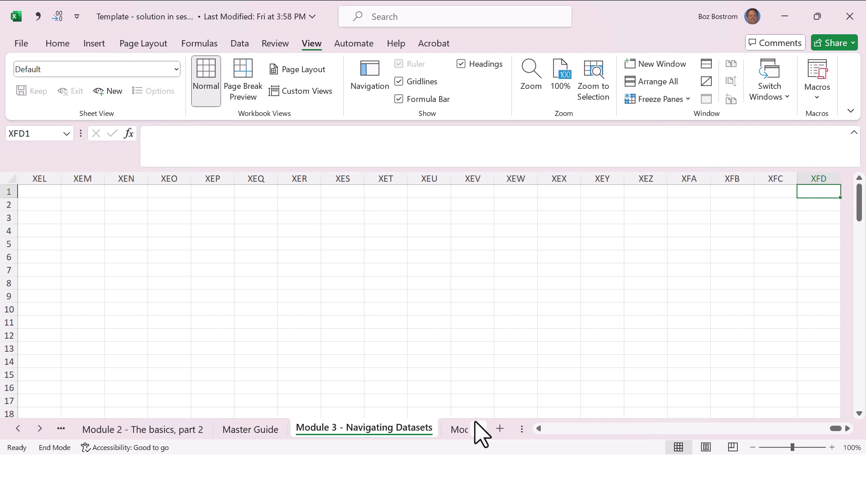
key("Down")
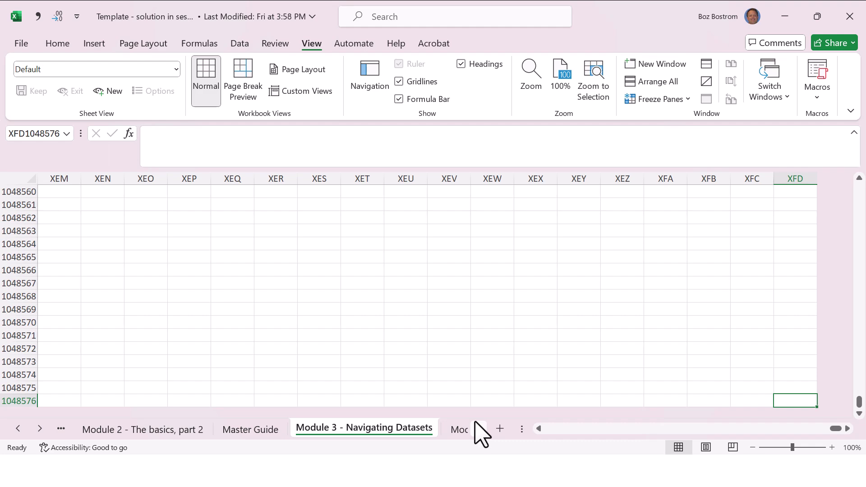
key("ctrl+Home")
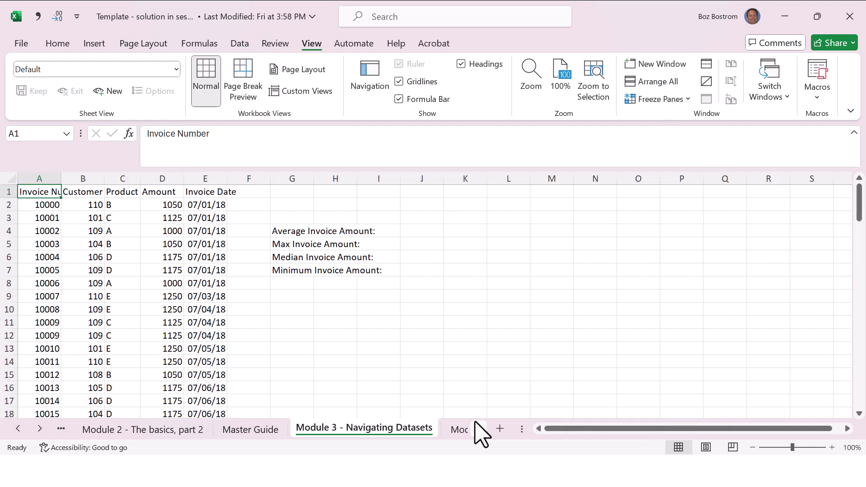
- Review the Remove Duplicate Rows entry in cell B46 of the Master Guide sheet and return to the Module 3 - Navigating Datasets sheet
key("ctrl+Page_Up")
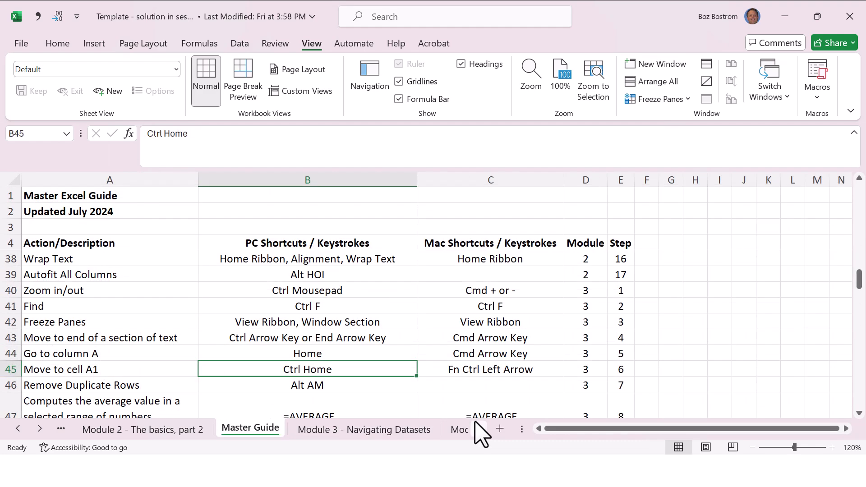
key("Down")
key("Down")
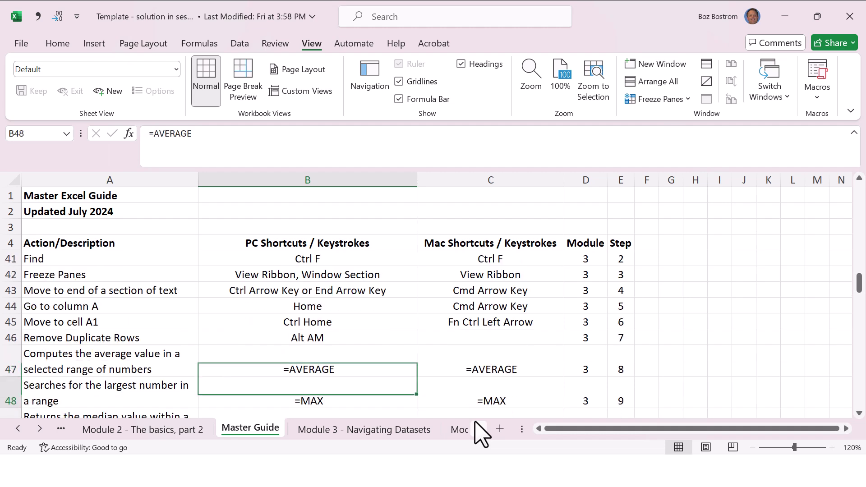
key("Up")
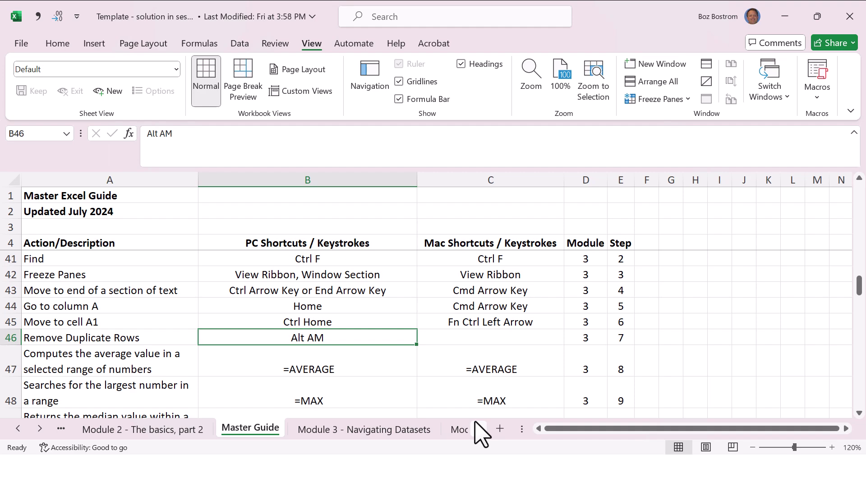
key("ctrl+Page_Down")
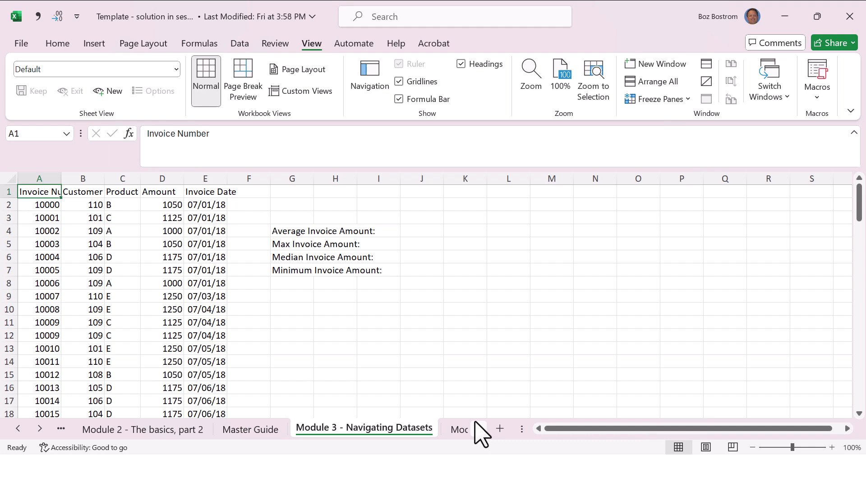
key("ctrl+Page_Up")
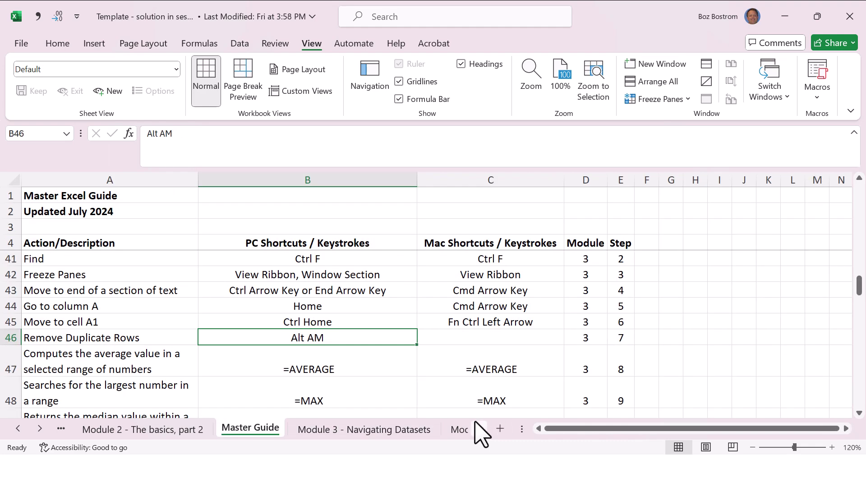
key("ctrl+Page_Down")
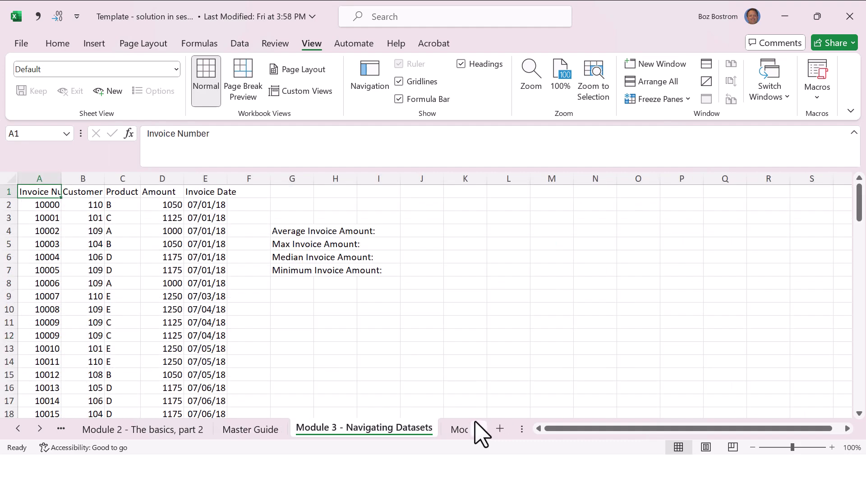
- Try removing duplicate rows from the invoice dataset by comparing only the Invoice Number column
key("alt")
key("a")
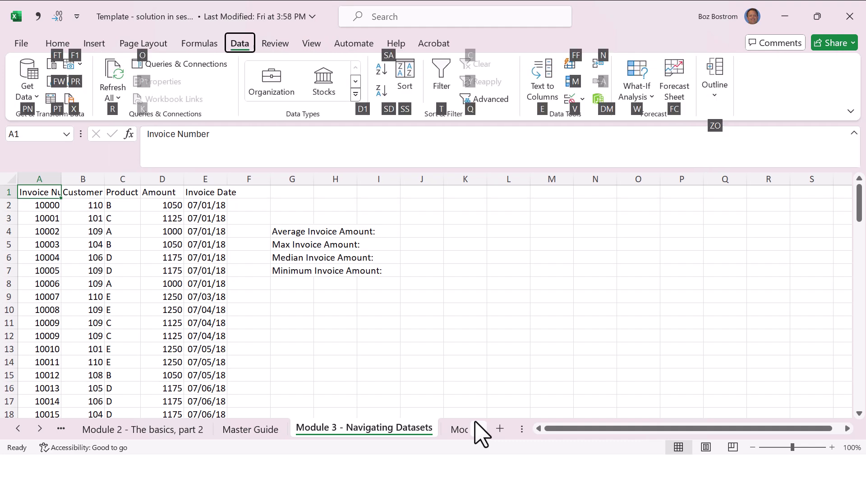
key("m")
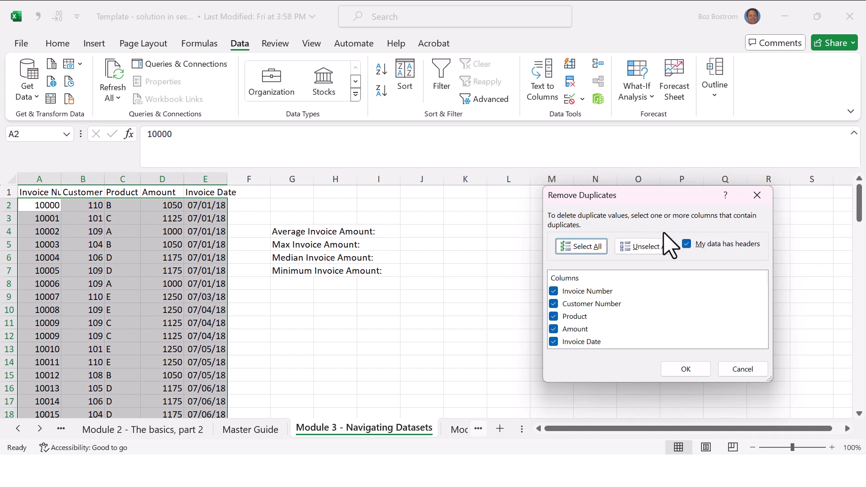
left_click(554, 303)
left_click(554, 316)
left_click(554, 329)
left_click(553, 341)
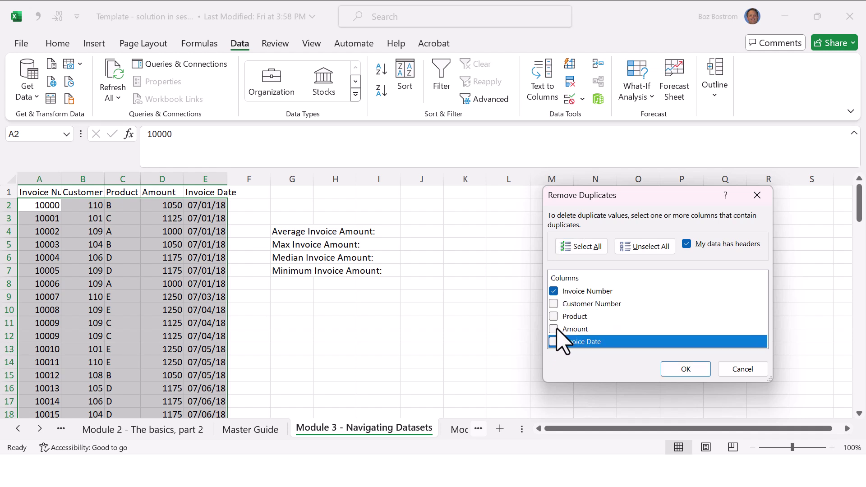
left_click(685, 369)
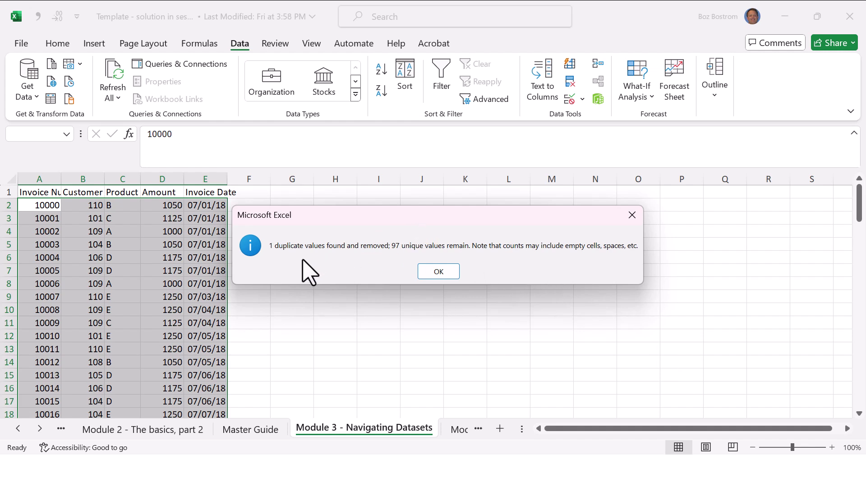
left_click(438, 272)
left_click(416, 289)
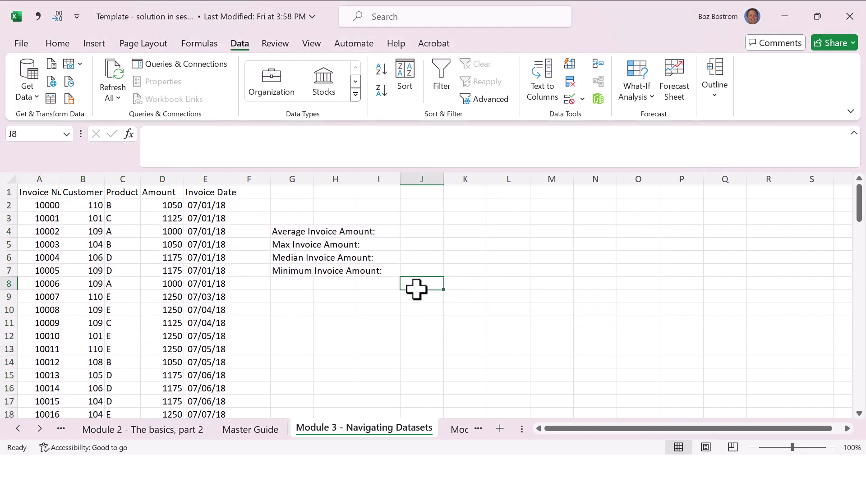
- Go to cell A1 and look down column A through the invoice rows for repeated invoice numbers
key("ctrl+Home")
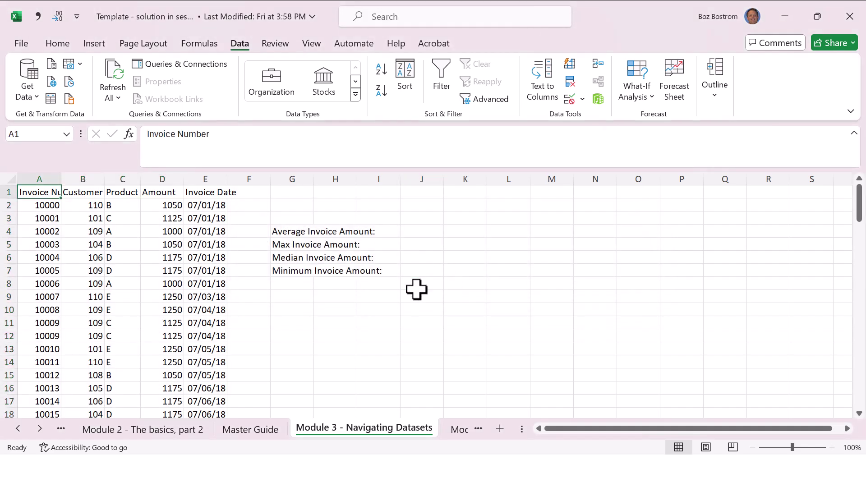
key("Down")
key("Down")
key("Down")
key("Down")
key("Down")
key("Down")
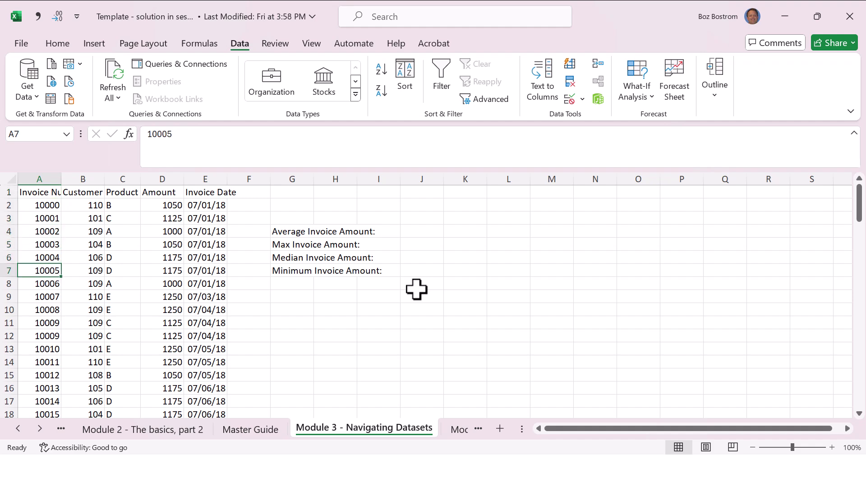
key("Page_Down")
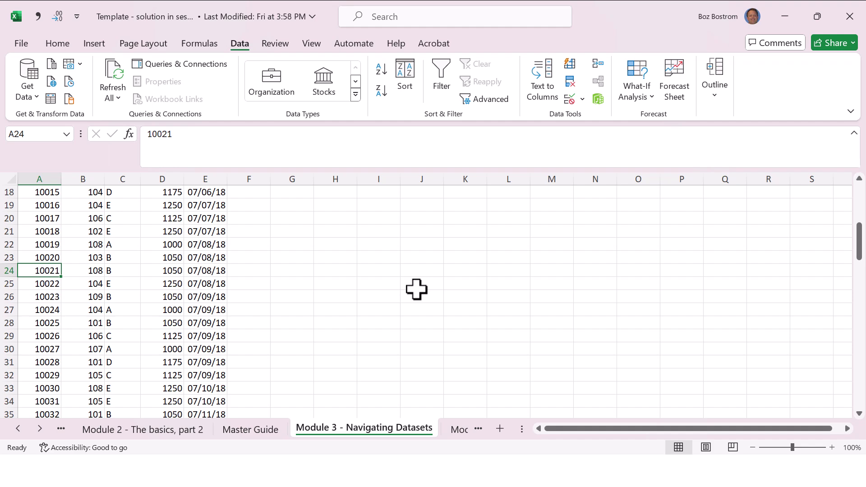
key("Page_Down")
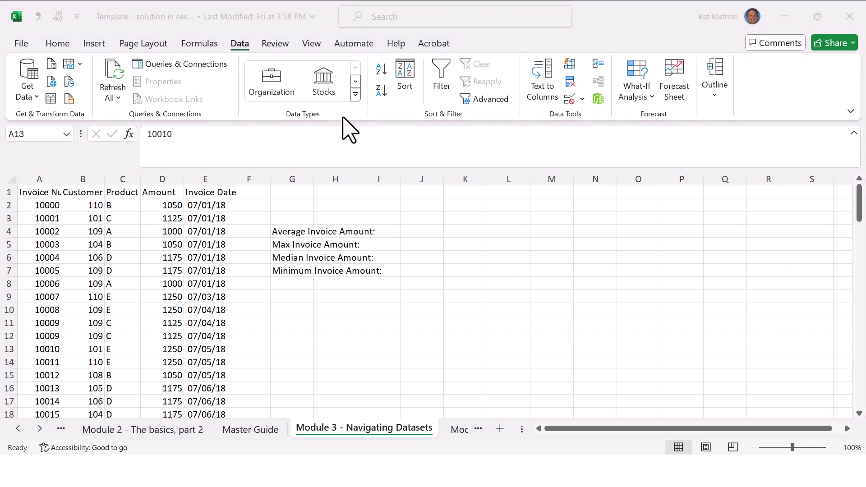
- Compare the duplicate invoice entries in rows 11 and 12 across columns A to E, ending on cell E12
left_click(43, 324)
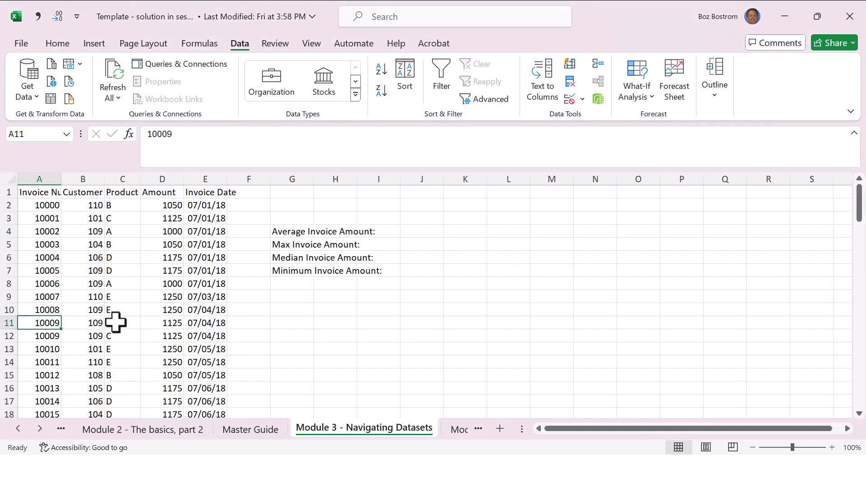
key("Right")
key("Right")
key("Right")
key("Right")
key("Down")
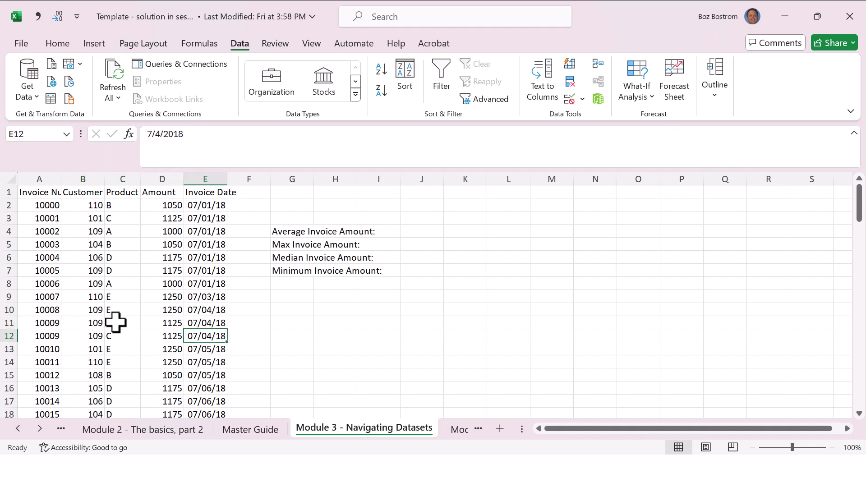
- Remove duplicate rows from the invoice dataset using only the Invoice Number column as the match
key("alt")
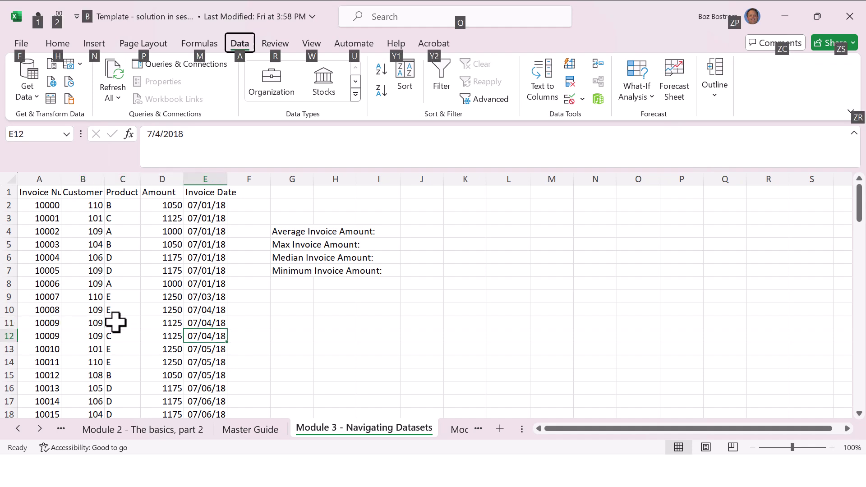
key("a")
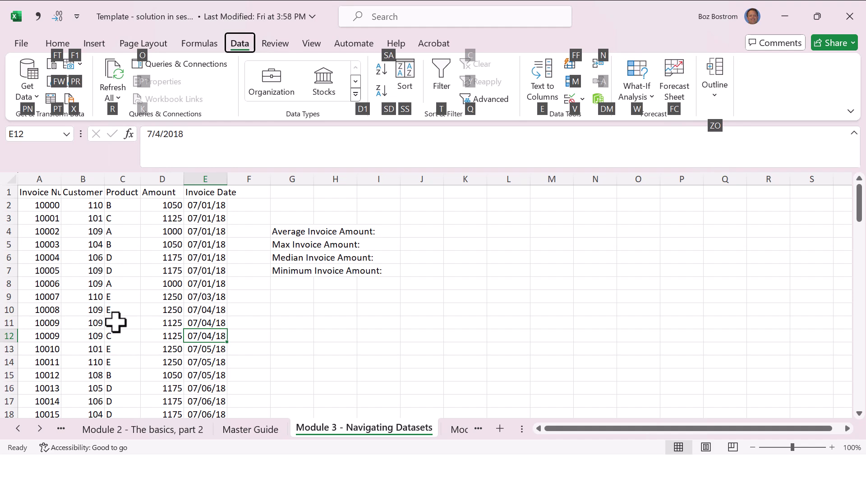
key("m")
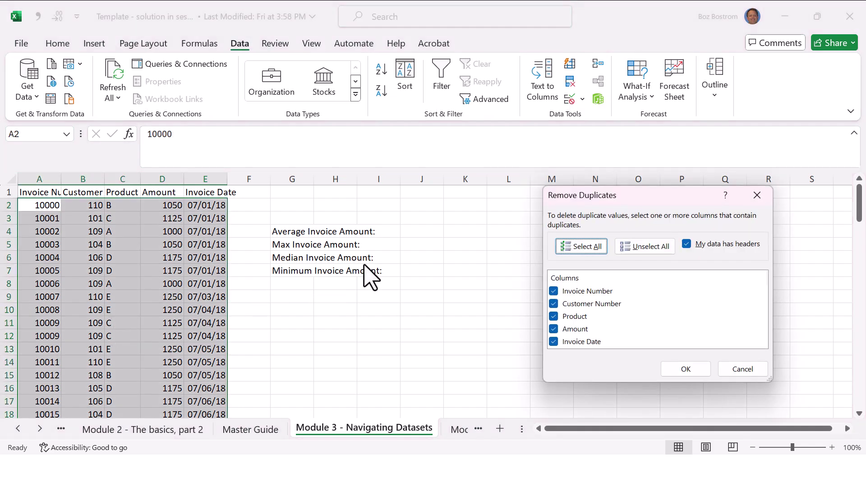
left_click(553, 303)
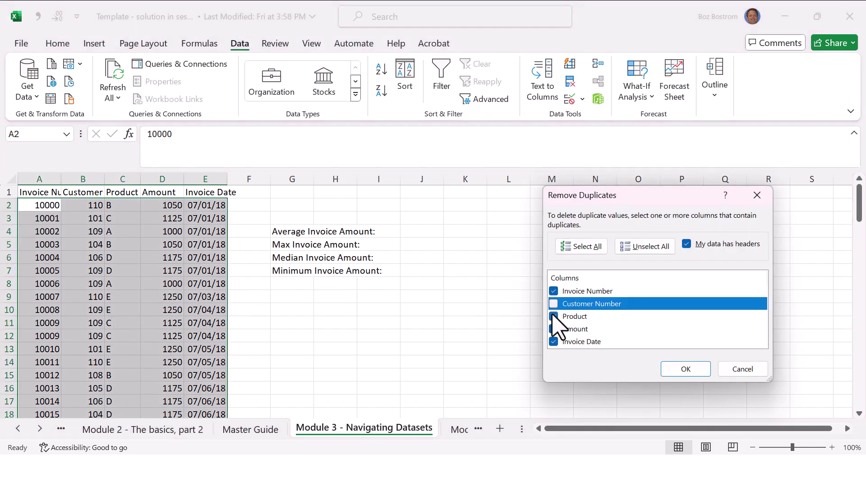
left_click(553, 316)
left_click(553, 328)
left_click(553, 341)
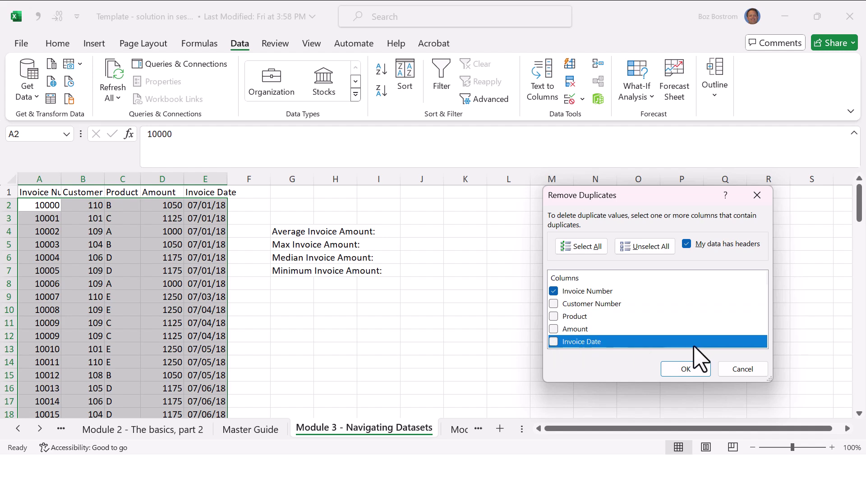
left_click(696, 375)
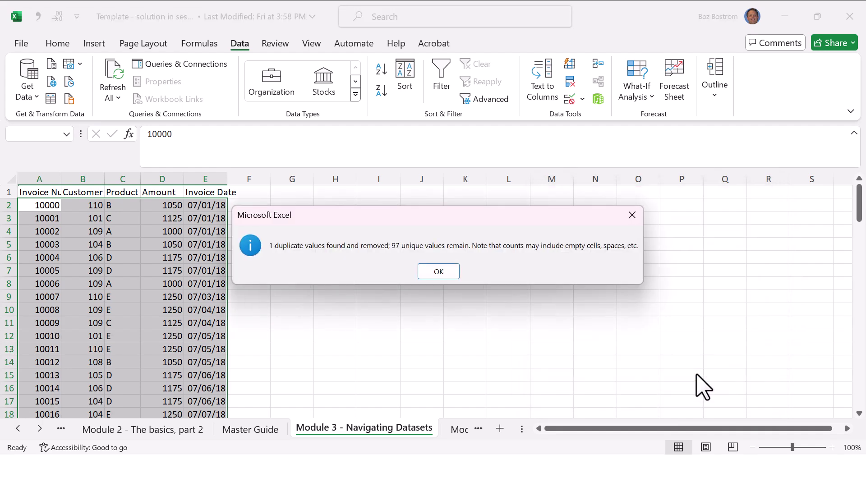
left_click(438, 271)
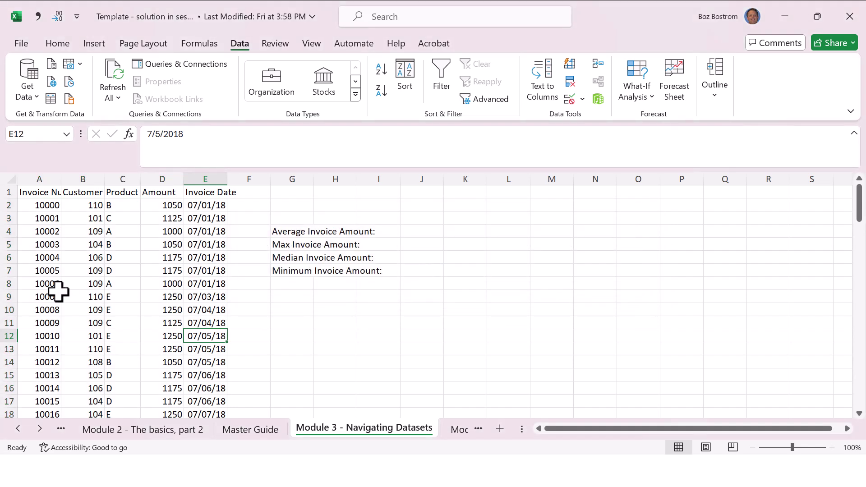
- Remove duplicate rows from the invoice dataset using only the Customer Number column as the match
key("alt+a")
key("m")
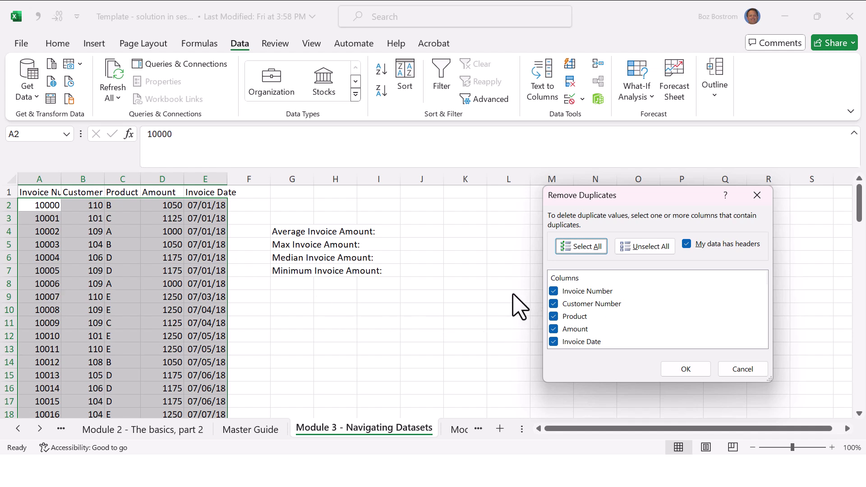
left_click(553, 291)
left_click(554, 303)
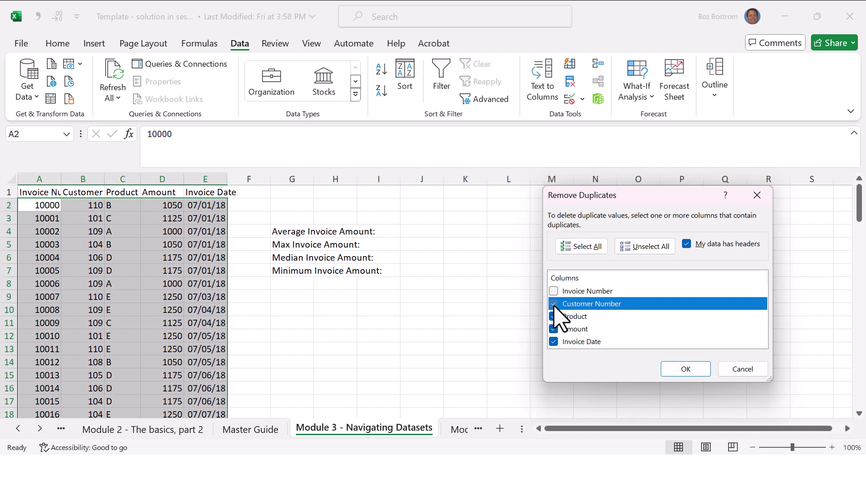
left_click(553, 316)
left_click(554, 328)
left_click(553, 342)
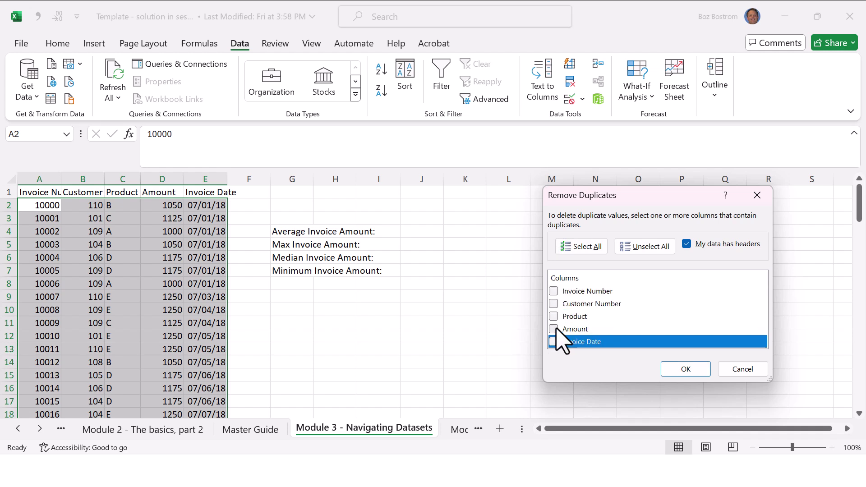
left_click(554, 303)
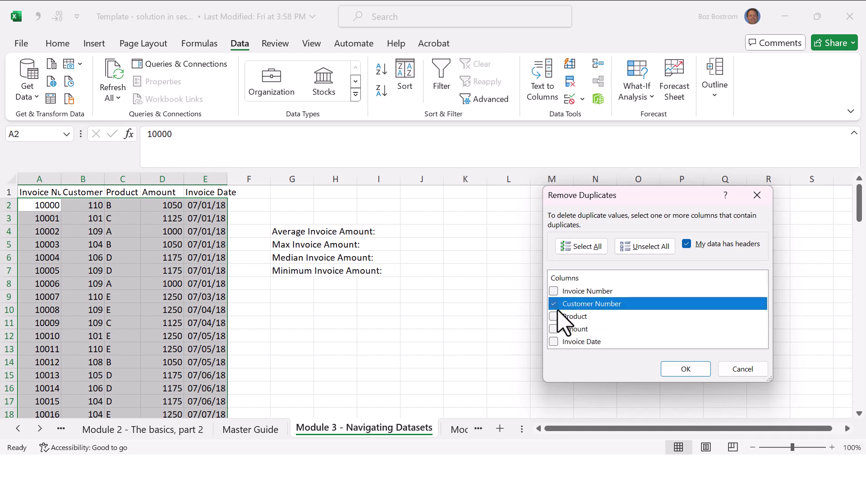
left_click(690, 371)
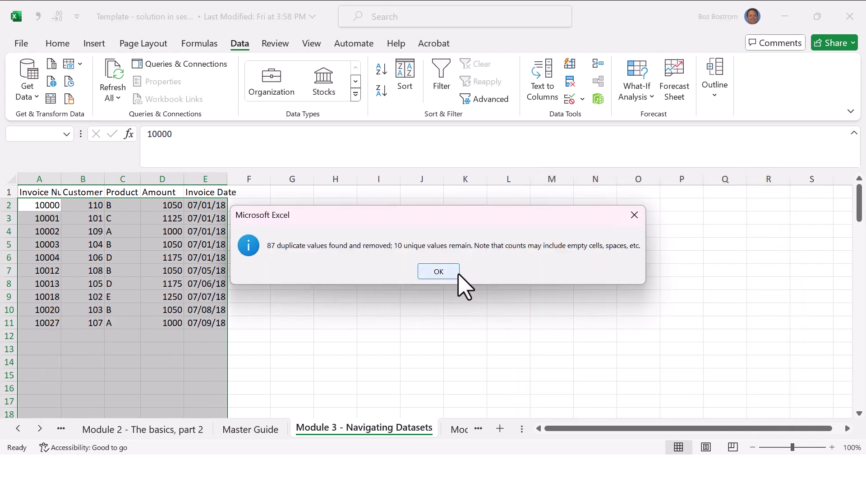
left_click(444, 275)
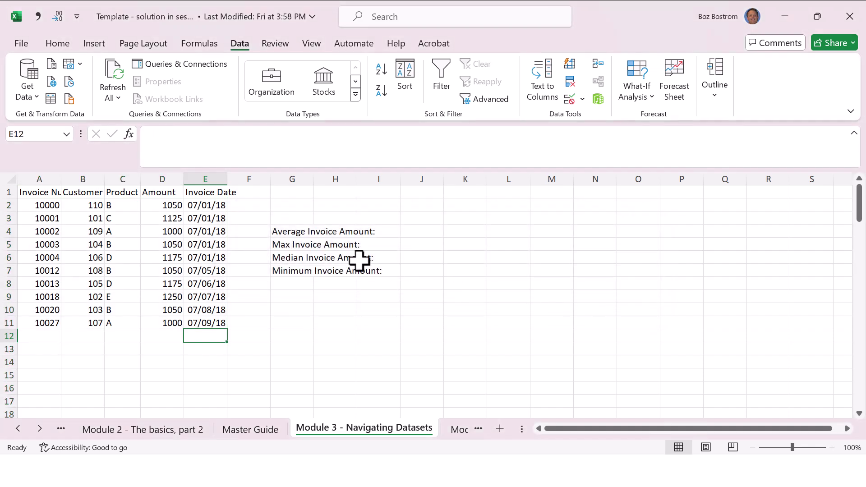
- Undo the duplicate removal based on Customer Number and move to column A of row 12
left_click(313, 260)
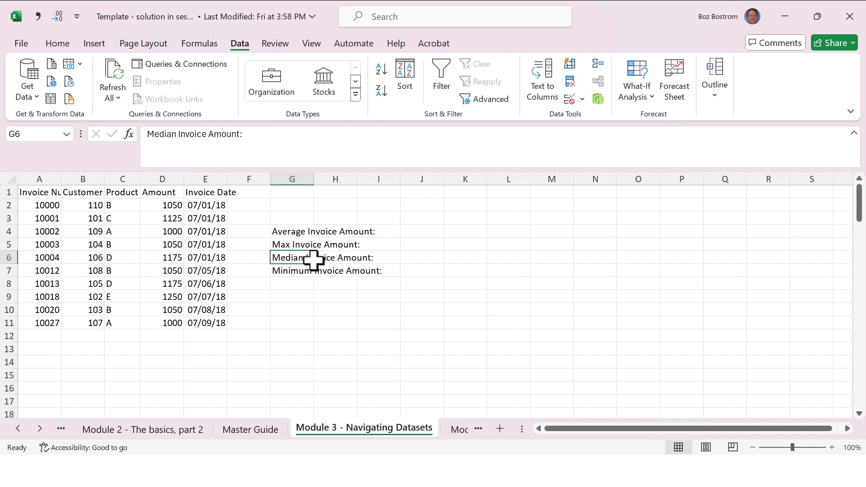
key("ctrl+z")
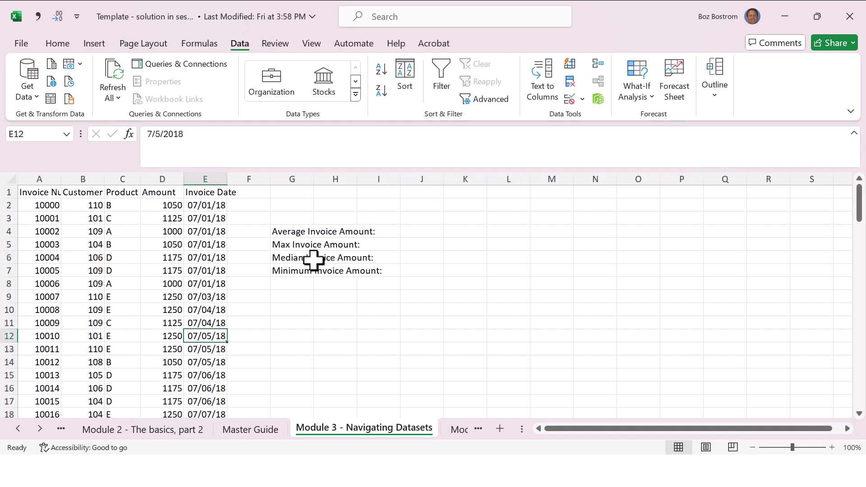
key("Home")
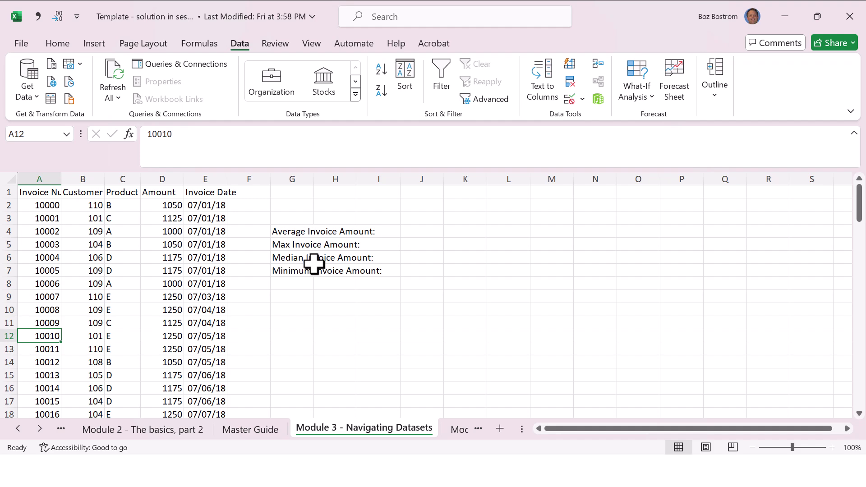
- On the Master Guide sheet, review the Module 3 entries from the AVERAGE, MAX, MEDIAN and MIN functions down to Name a Range
left_click(271, 429)
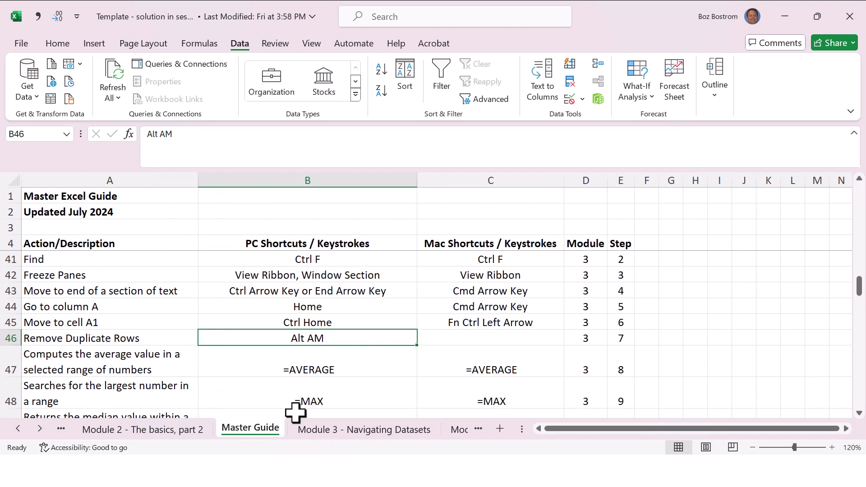
key("Down")
key("Left")
key("Right")
key("Right")
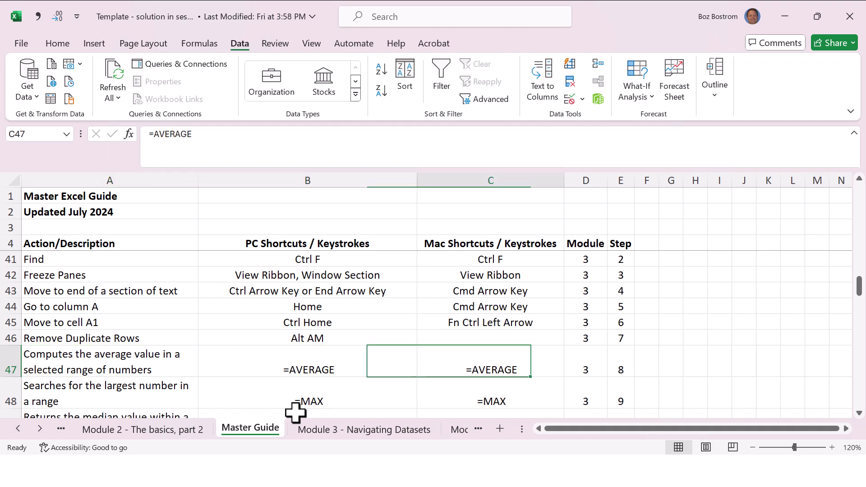
key("Down")
key("Up")
key("Down")
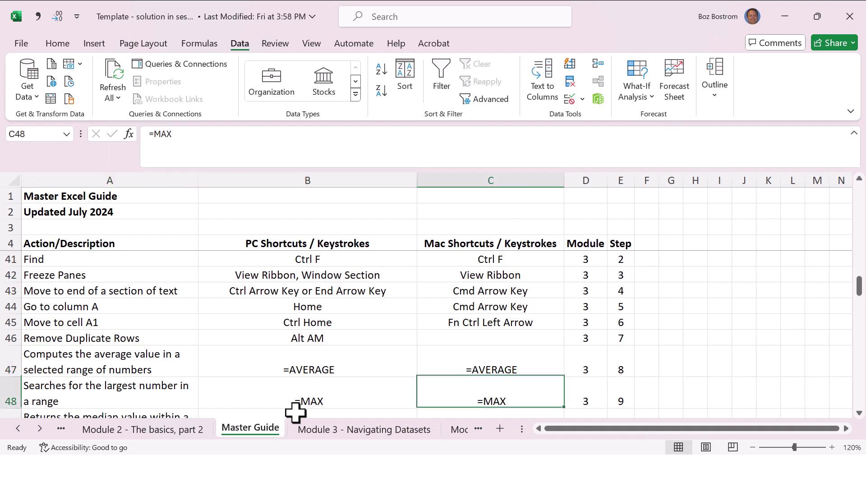
key("Down")
key("Down")
key("Up")
key("Up")
key("Up")
key("Left")
key("Down")
key("Down")
key("Down")
key("Down")
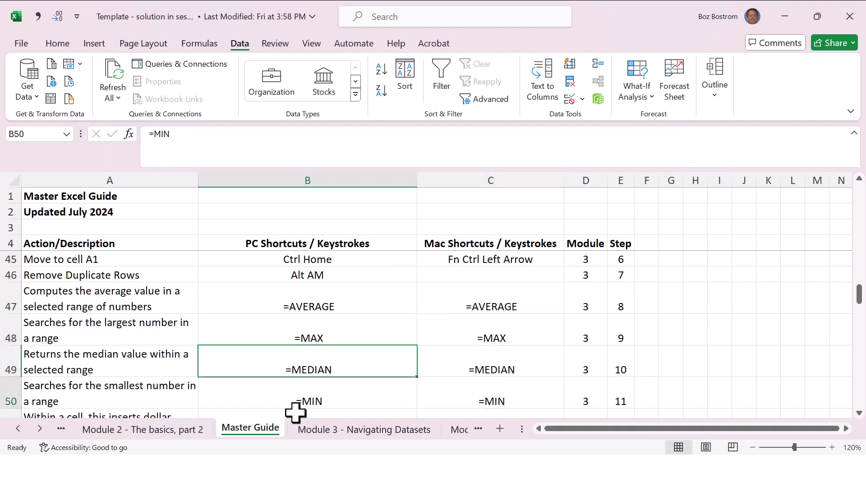
key("Up")
key("Up")
key("Up")
key("Down")
key("Down")
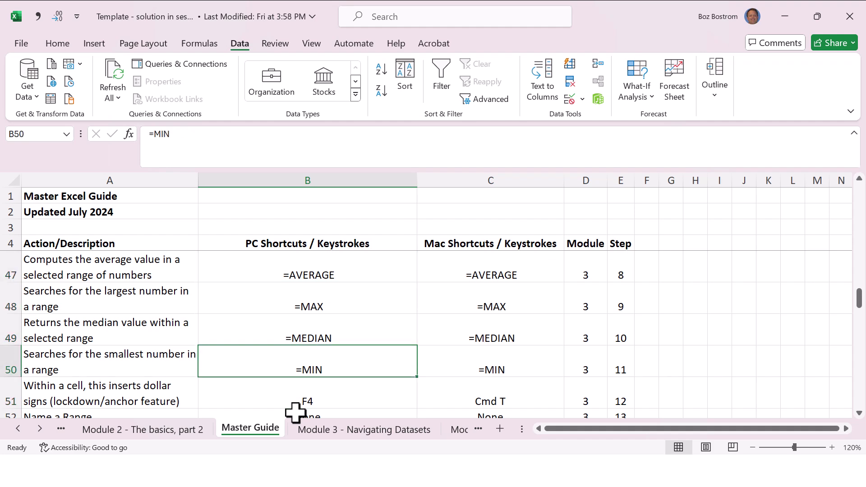
key("Down")
key("Down")
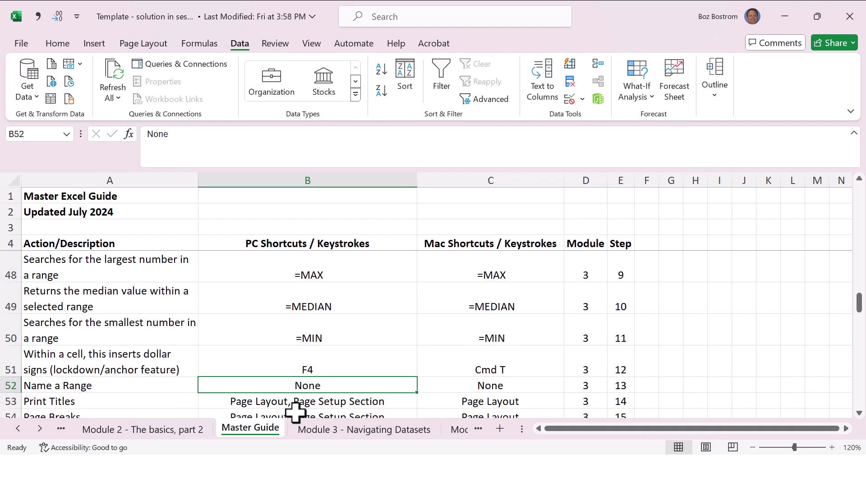
- Return to the Module 3 - Navigating Datasets sheet and autofit column G to its invoice amount labels
key("ctrl+Page_Down")
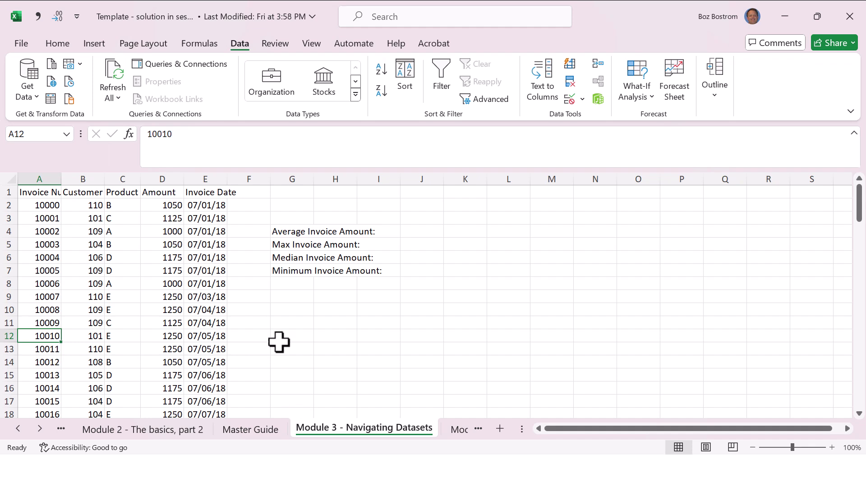
left_click(296, 228)
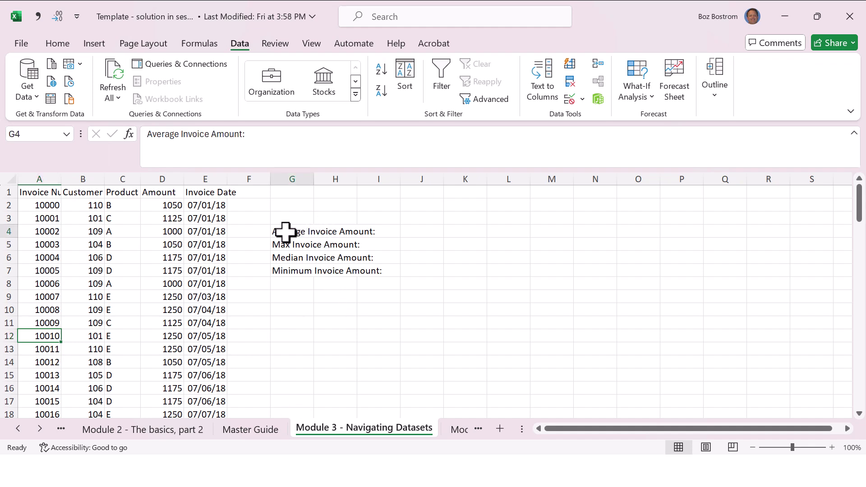
left_click(165, 169)
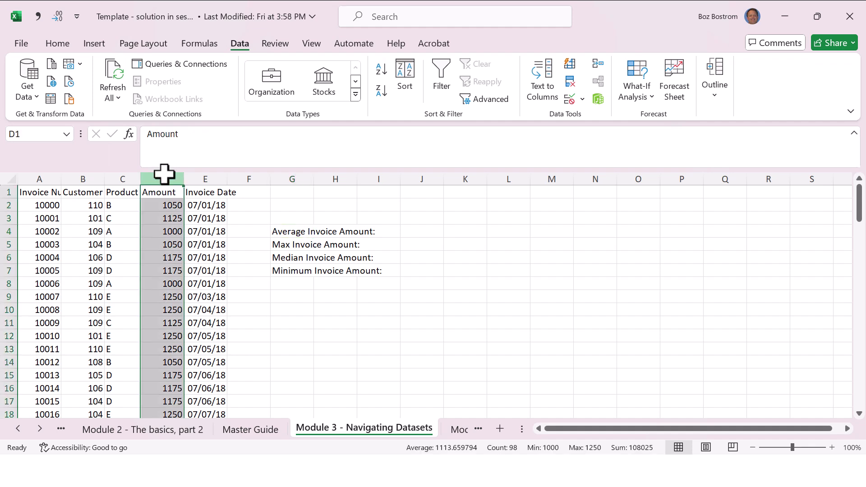
left_click(292, 228)
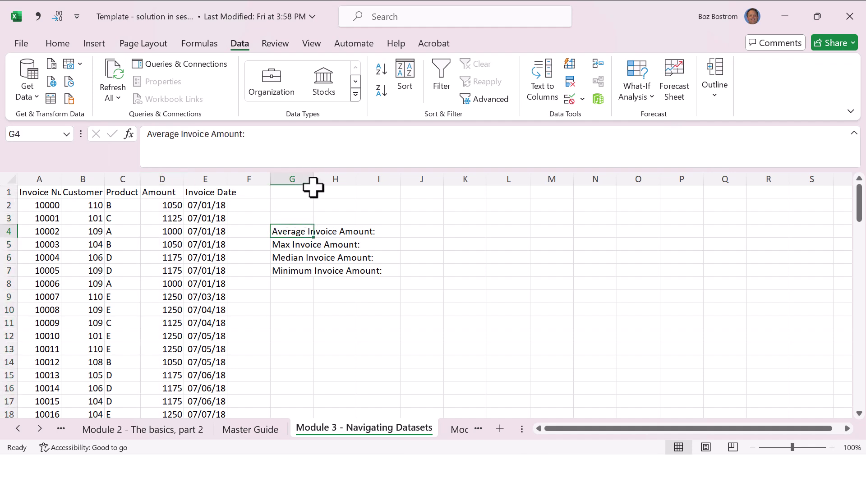
double_click(314, 180)
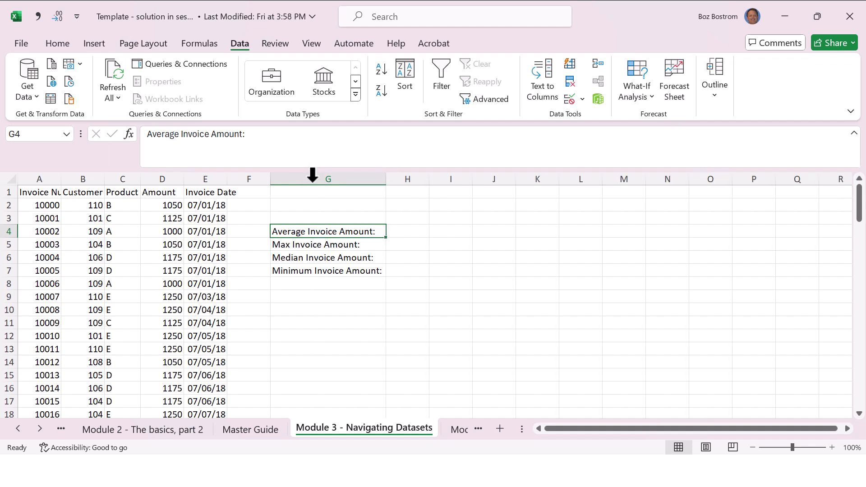
- Calculate the average invoice amount in H4 with an AVERAGE formula over D2:D98, and check it against its label
left_click(398, 230)
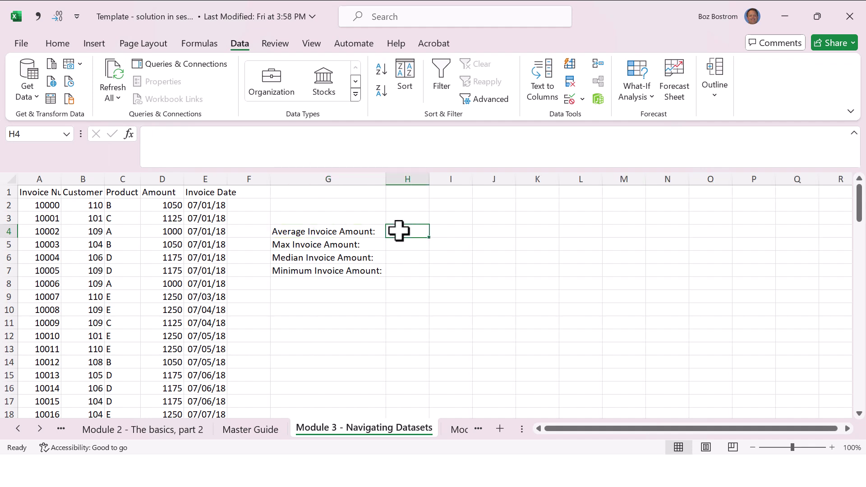
type("=aver")
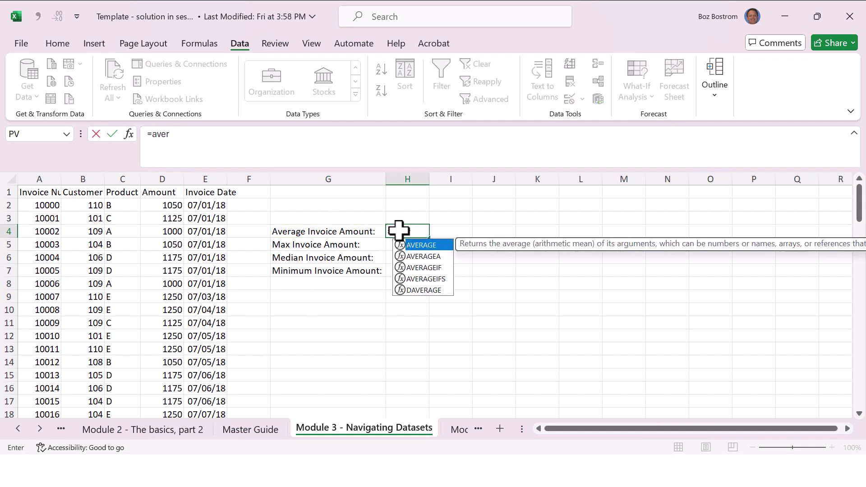
type("age(")
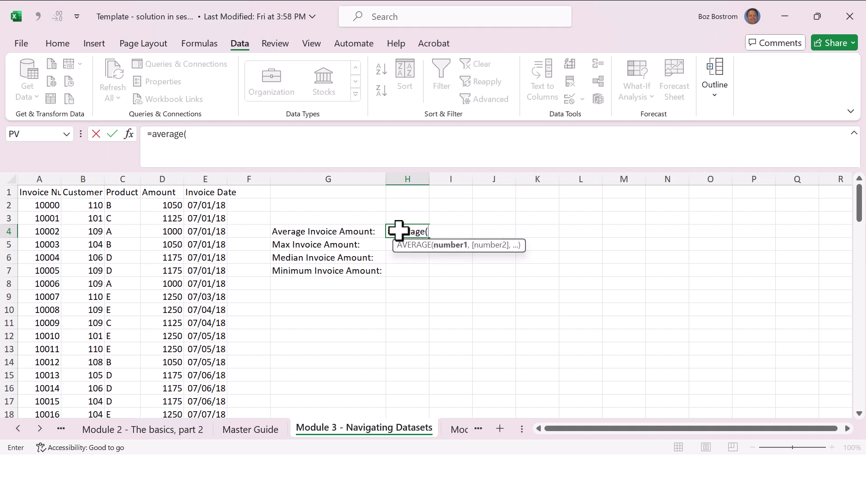
key("Left")
key("Left")
key("Left")
key("Left")
key("Up")
key("Up")
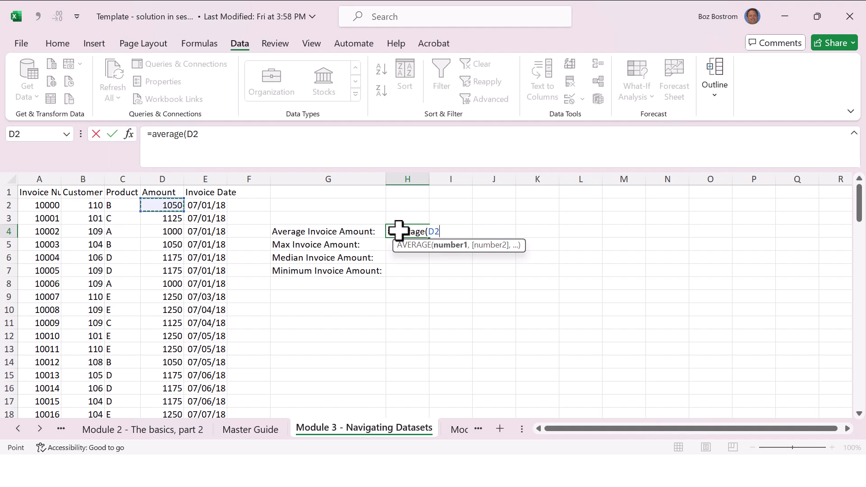
key("ctrl+shift+Down")
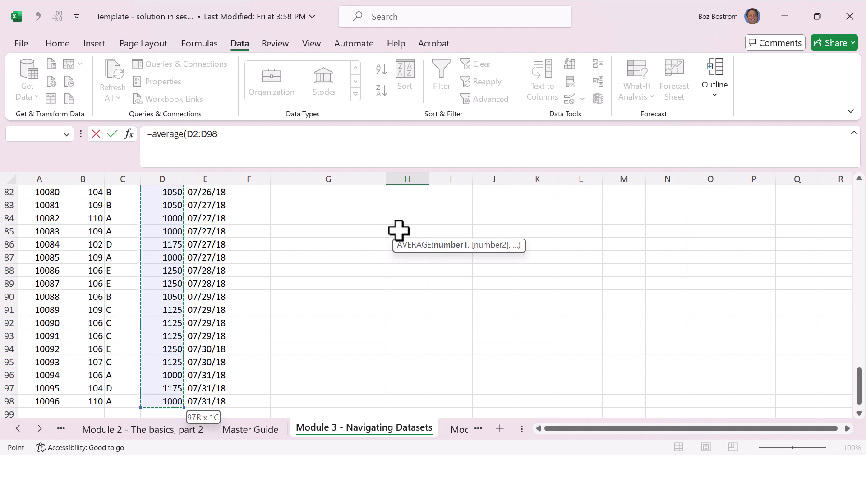
key("Return")
key("Up")
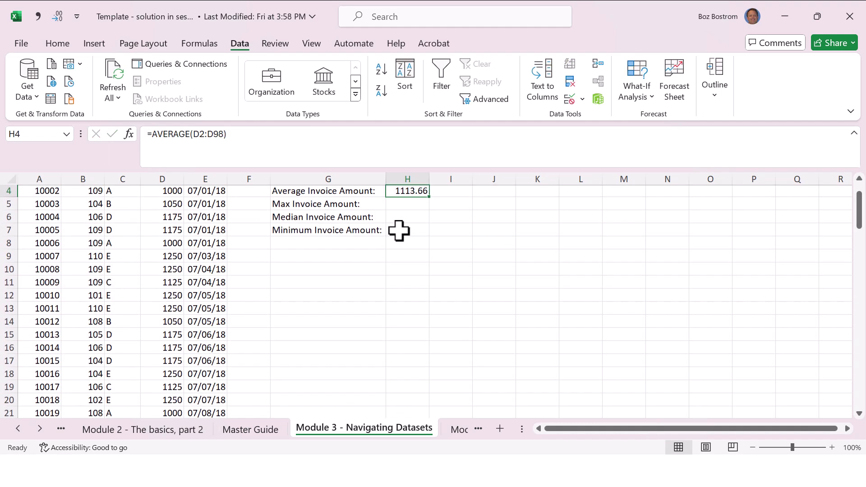
key("Up")
key("Up")
key("Down")
key("Down")
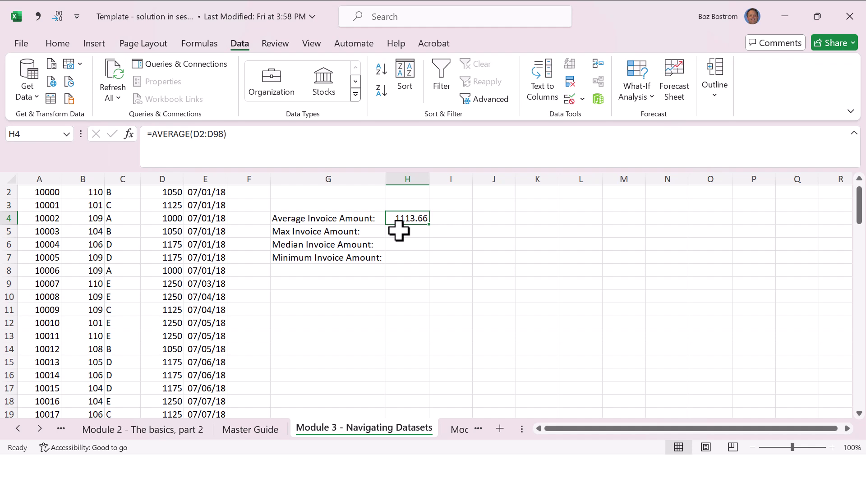
key("Up")
key("Up")
key("Up")
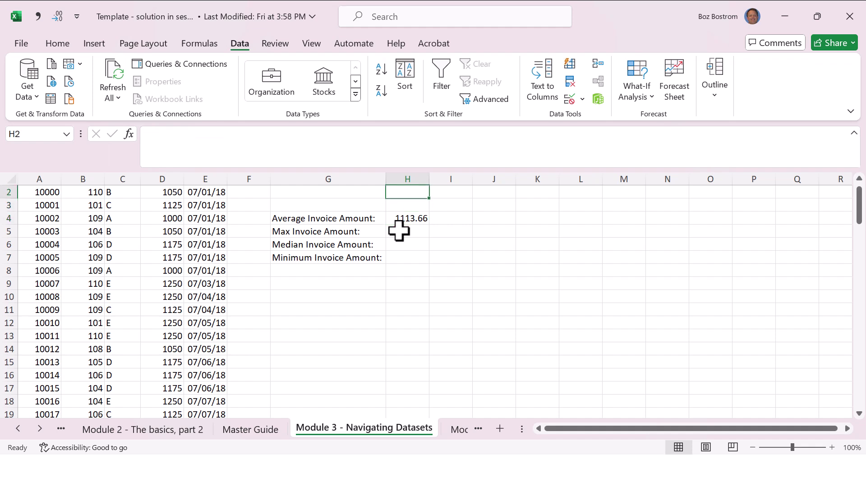
- Calculate the maximum invoice amount in H5 with a MAX formula over D2:D98
key("Down")
key("Down")
key("Down")
key("Down")
key("Down")
key("Up")
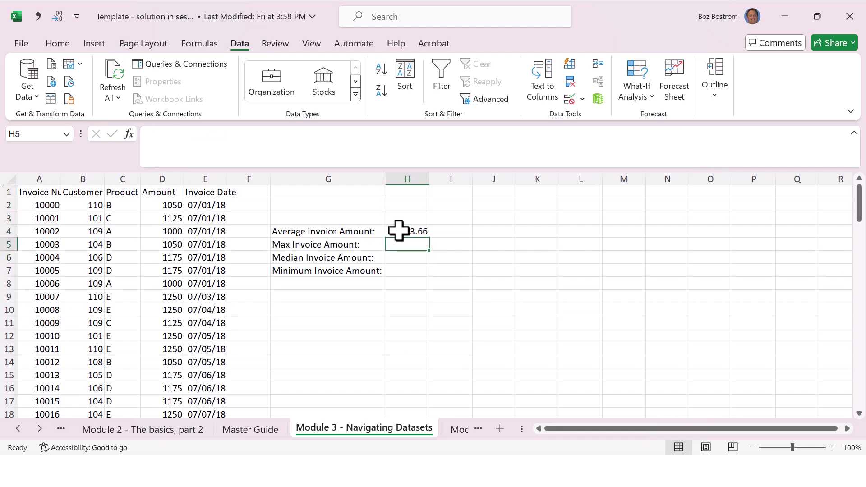
type("=max(")
key("Left")
key("Left")
key("Left")
key("Left")
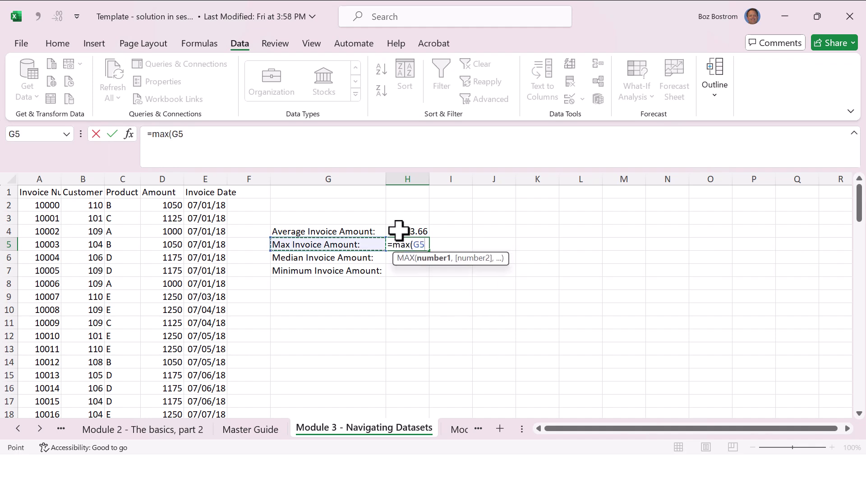
key("Up")
key("Up")
key("Up")
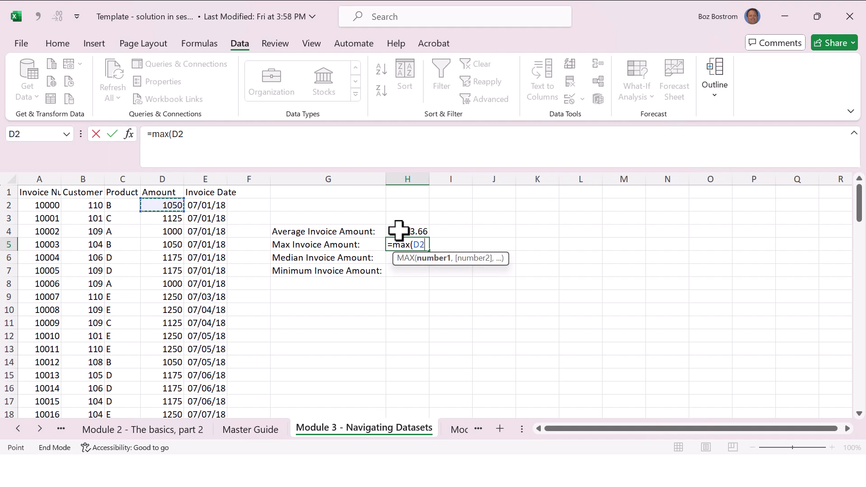
key("ctrl+shift+Down")
key("Return")
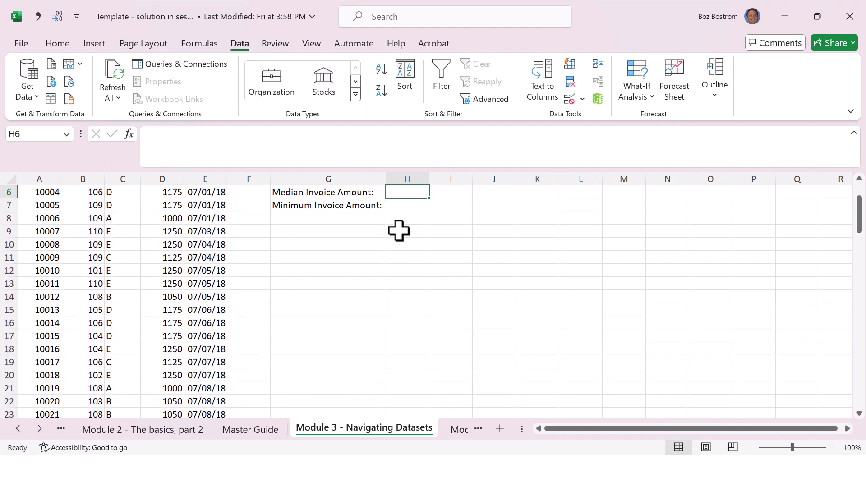
key("Up")
key("Up")
key("Down")
key("Down")
key("Down")
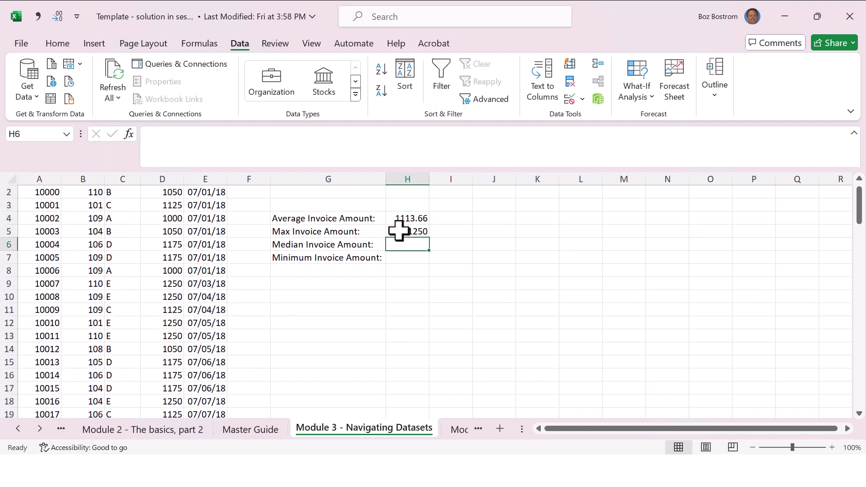
- Clear the maximum formula in H5 and re-enter the average in H4 as an AVERAGE formula over D2:D98
left_click(399, 231)
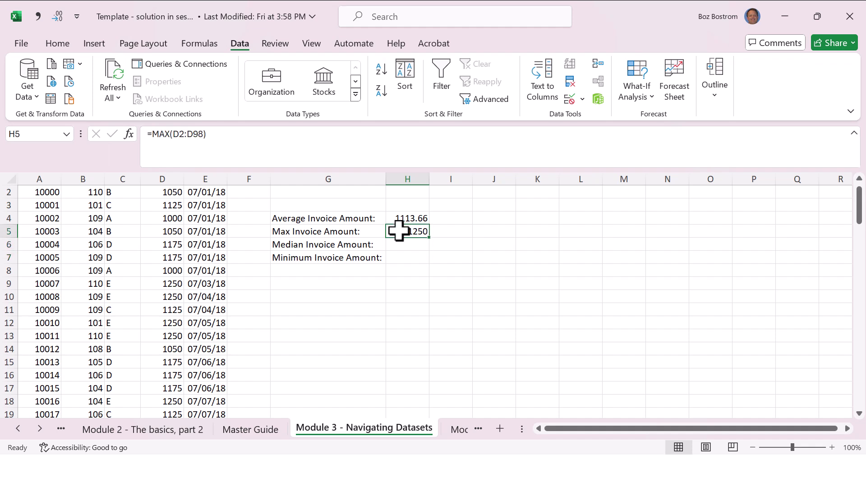
key("Up")
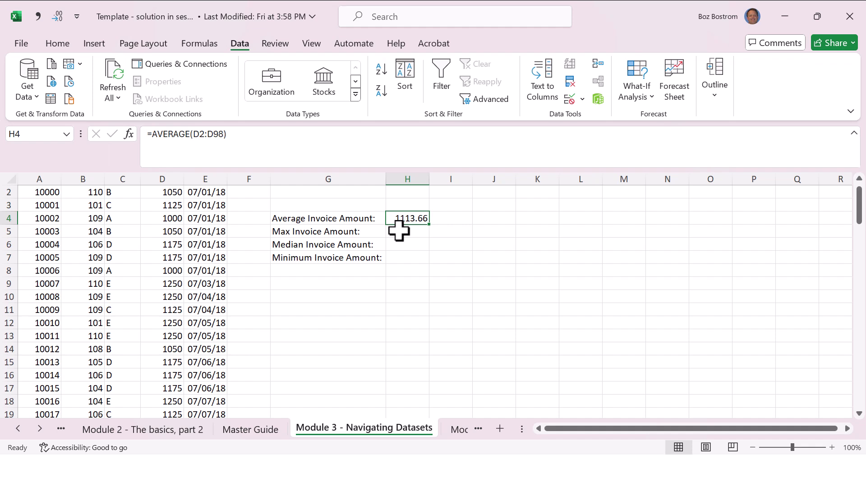
type("=a")
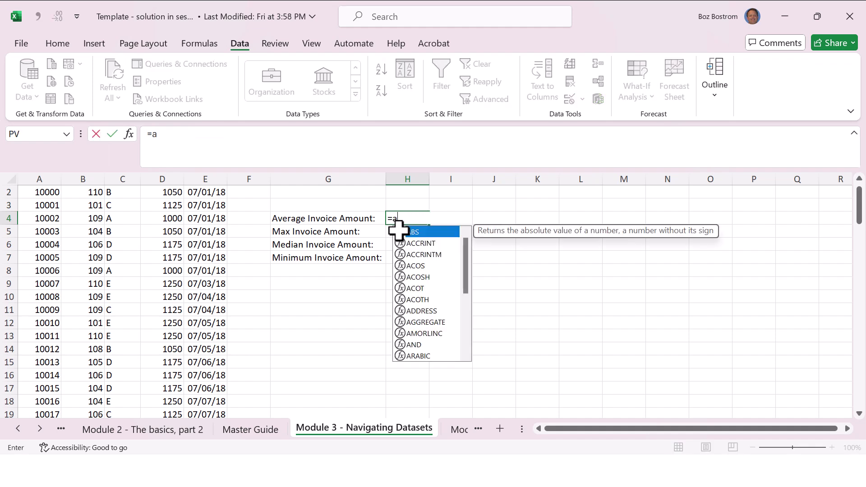
type("verag")
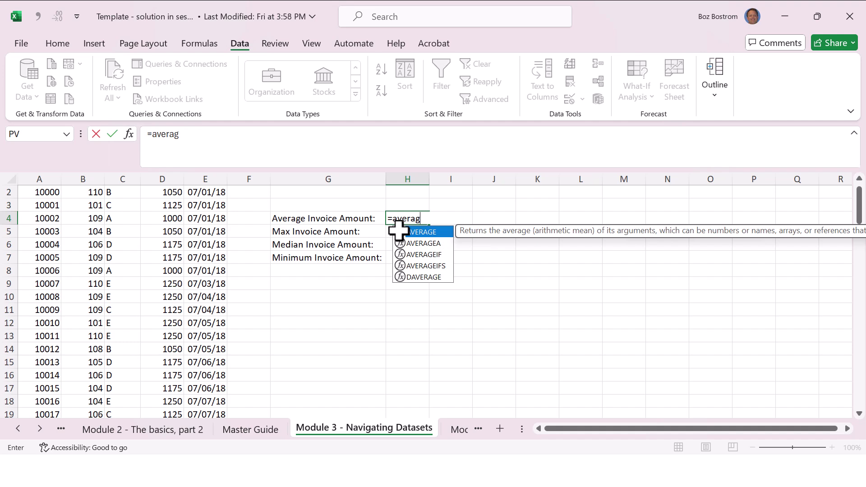
type("e(")
key("Left")
key("Left")
key("Left")
key("Left")
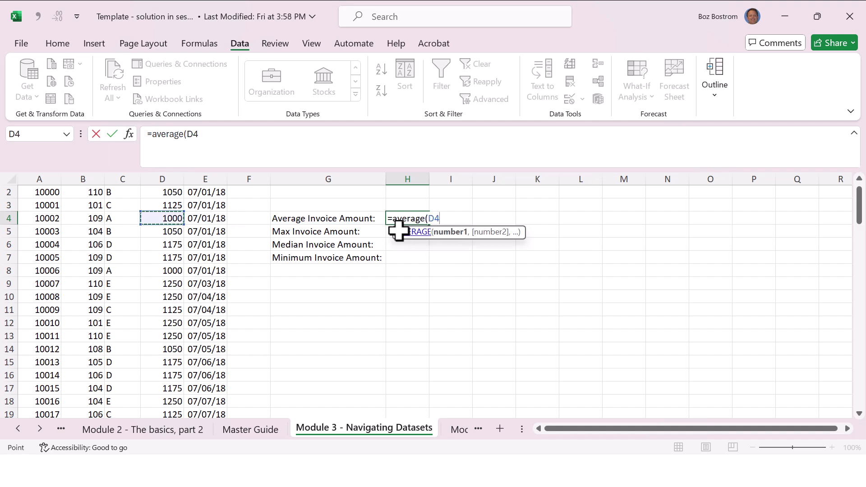
key("Up")
key("Up")
key("Up")
key("Down")
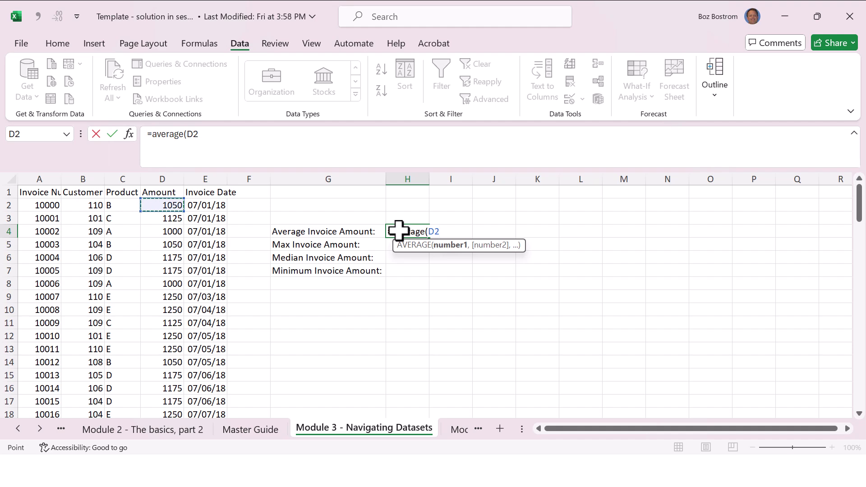
key("ctrl+shift+Down")
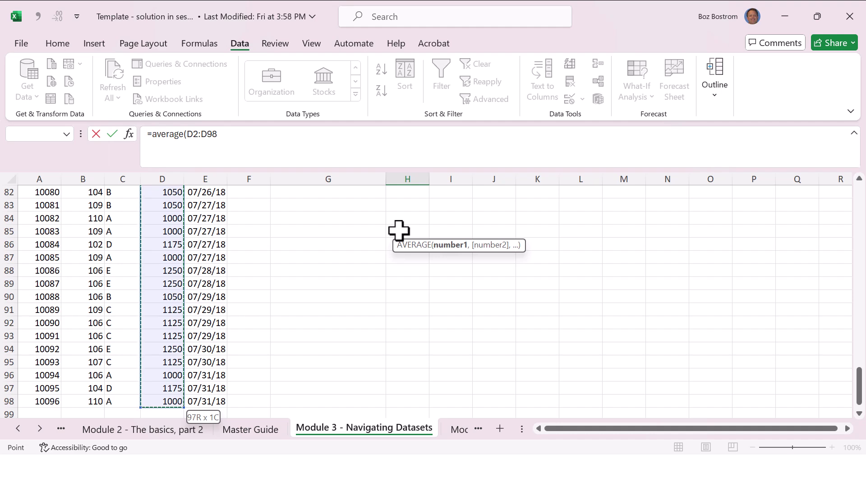
key("ctrl+Return")
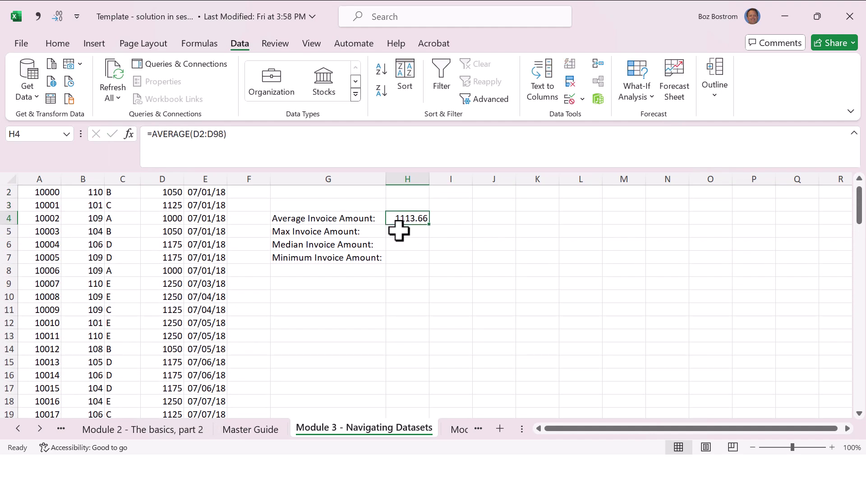
- Fill the average formula from H4 down into H5, clear that copy, and fill it down again
left_click_drag(399, 231, 399, 231)
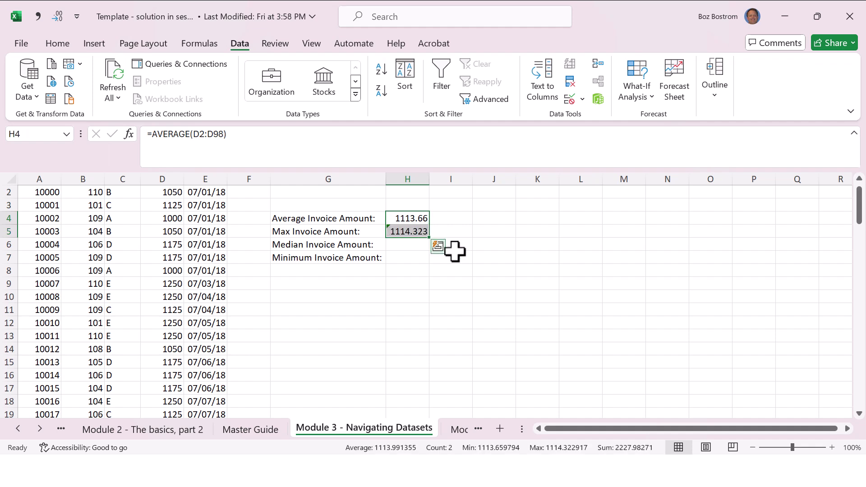
key("Down")
key("Delete")
key("Up")
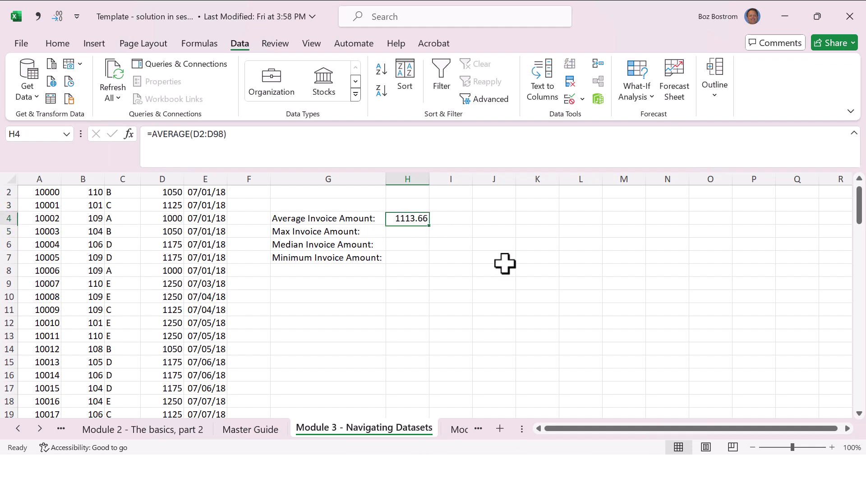
key("shift+Down")
key("ctrl+d")
key("Down")
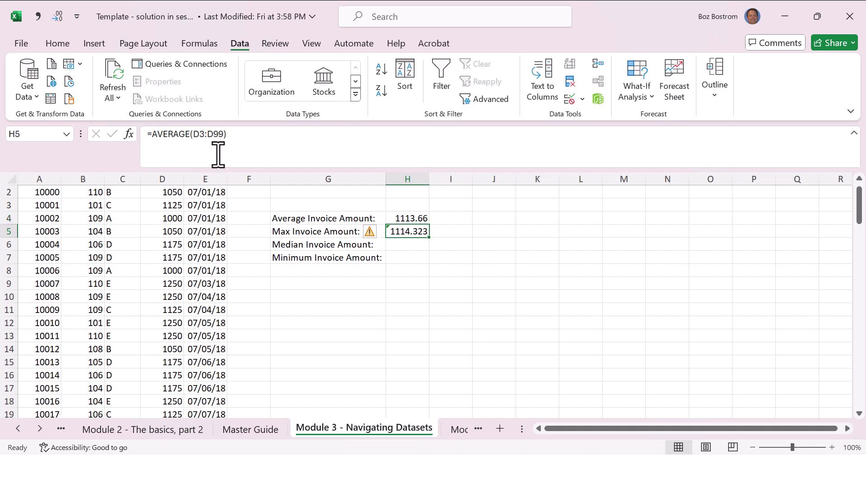
- Change the function of the copied formula in H5 to MAX, keeping its range
left_click(192, 137)
key("BackSpace")
key("BackSpace")
key("BackSpace")
key("BackSpace")
key("BackSpace")
key("BackSpace")
key("BackSpace")
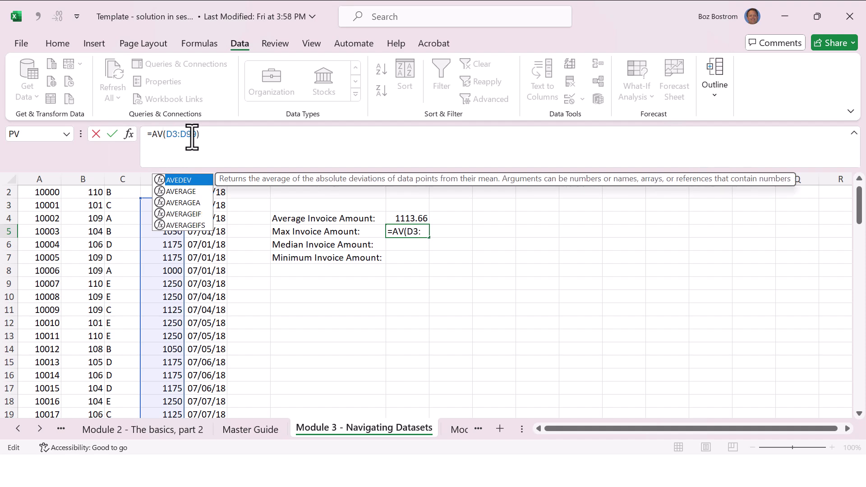
type("max")
key("Return")
- Compare the ranges in the H4 and H5 formulas, and check them against the first and last cells of the Amount column
key("Up")
key("Up")
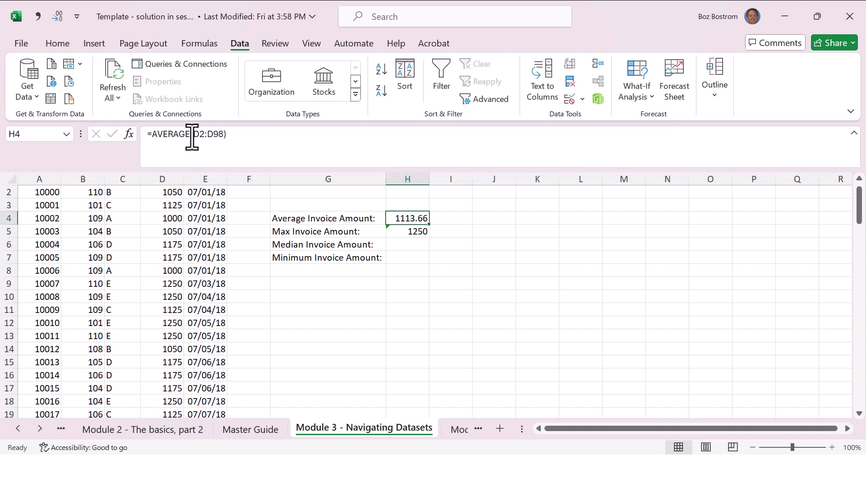
key("Down")
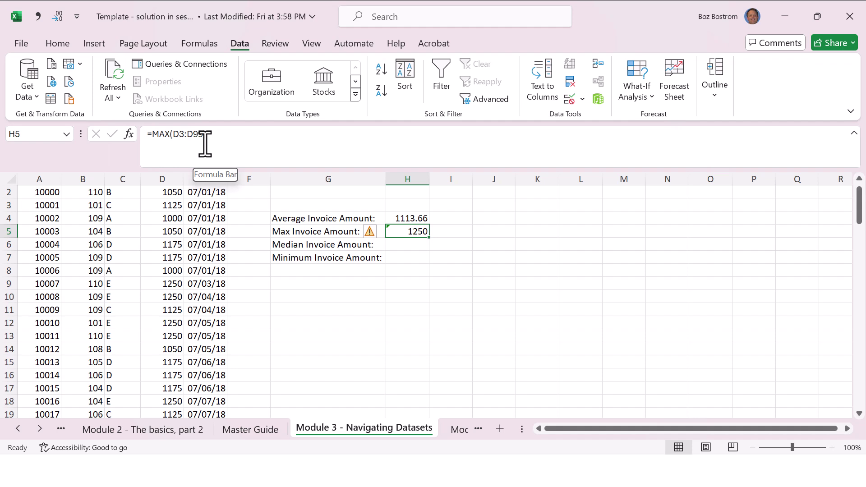
key("Up")
key("Down")
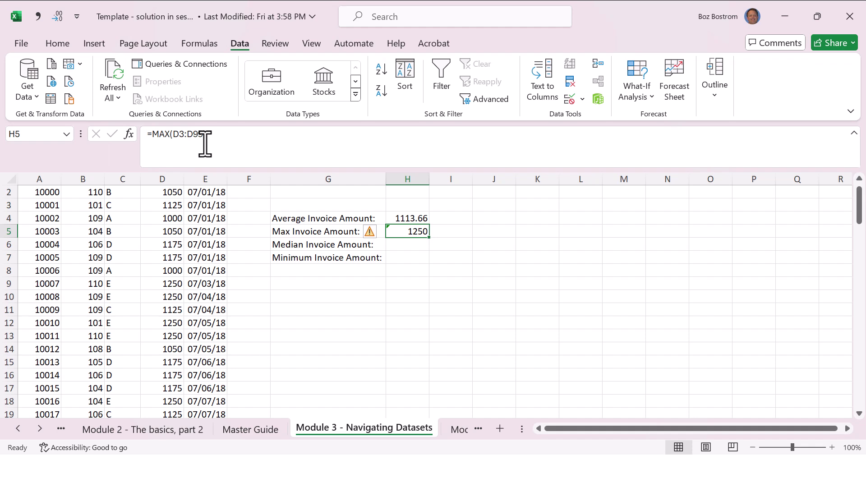
key("Left")
key("Left")
key("Left")
key("Left")
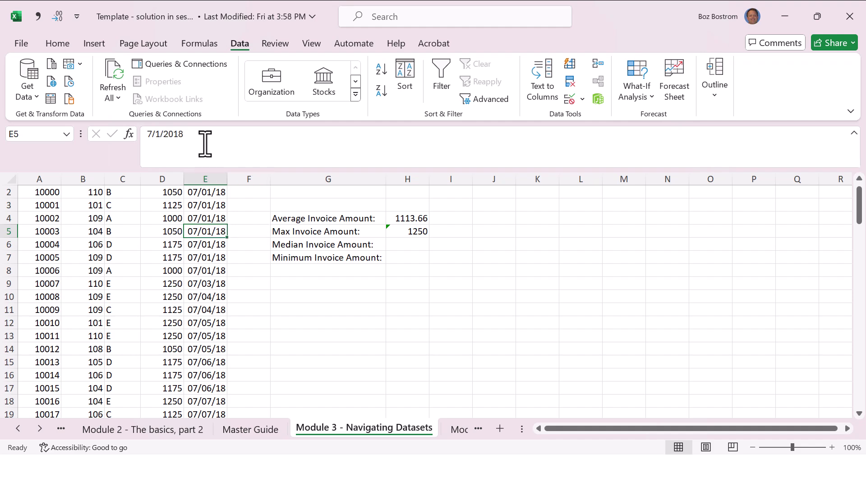
key("Up")
key("Up")
key("Up")
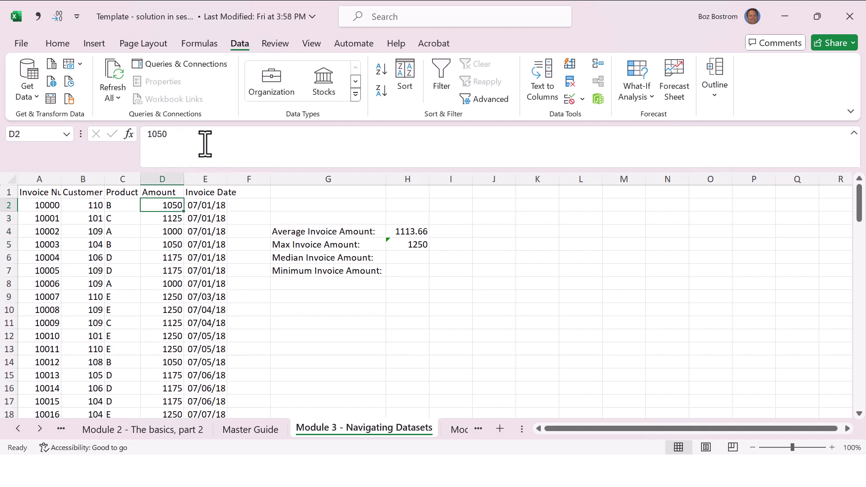
key("ctrl+Down")
key("Down")
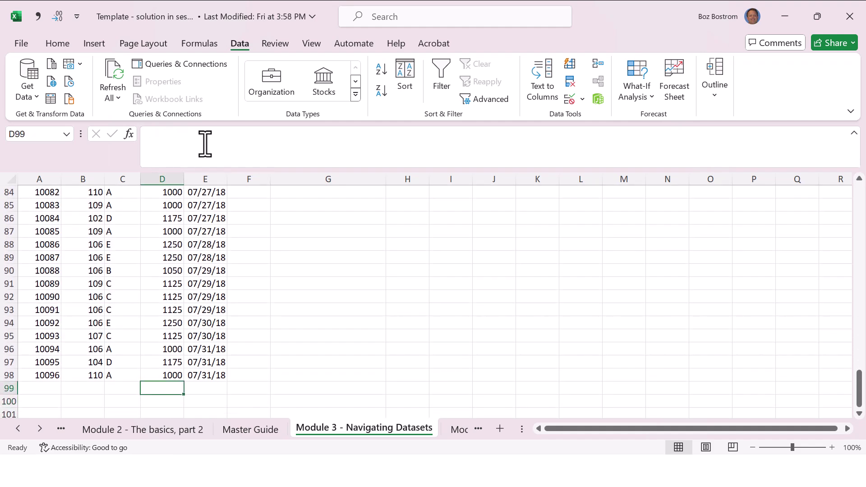
- Return to the maximum invoice amount cell H5 and clear its formula
key("Up")
key("ctrl+Up")
key("Down")
key("Down")
key("Down")
key("Down")
key("Right")
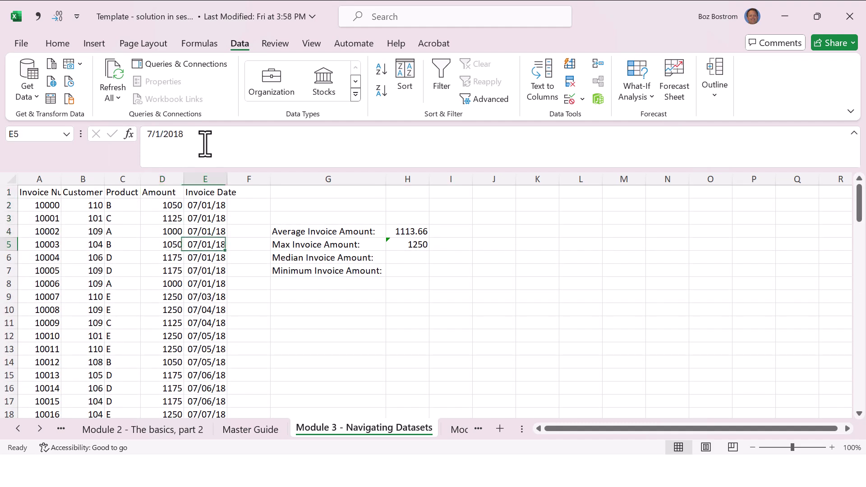
key("Right")
key("Right")
key("Right")
key("Delete")
- Re-enter the average invoice amount in H4 as an AVERAGE formula with the absolute range $D$2:$D$98
key("Up")
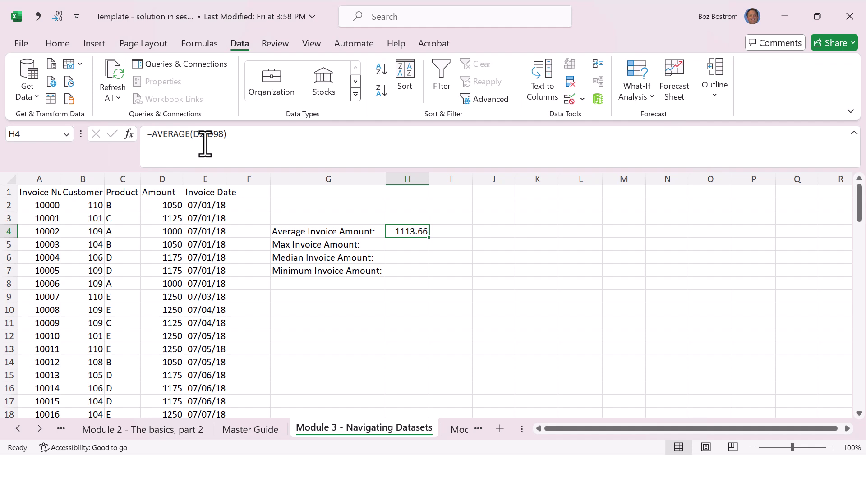
type("=average(")
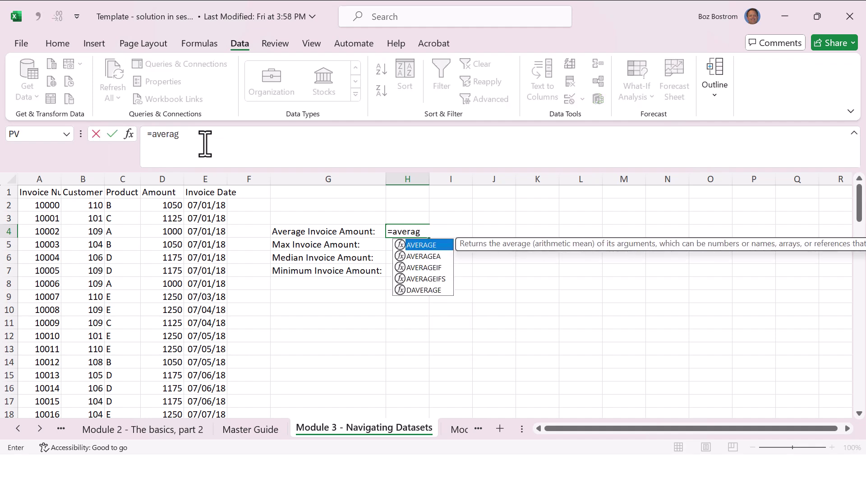
key("Left")
key("Left")
key("Left")
key("Left")
key("Up")
key("Up")
key("Up")
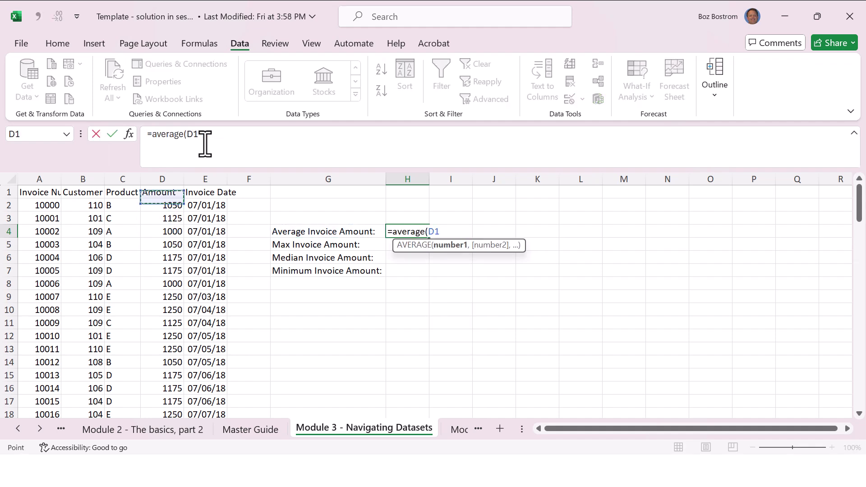
key("Down")
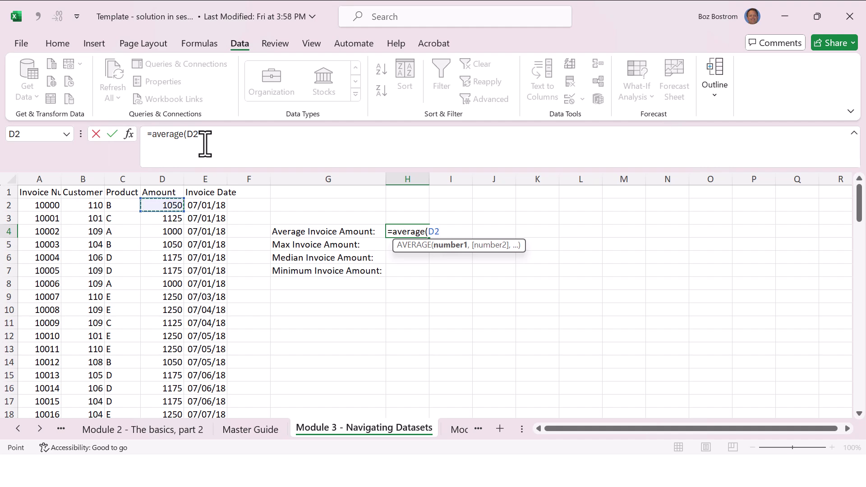
key("End")
key("shift+Down")
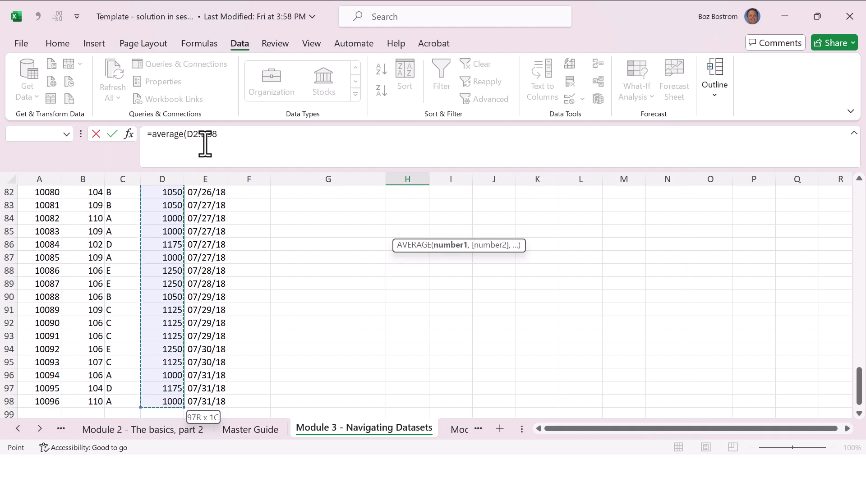
key("F4")
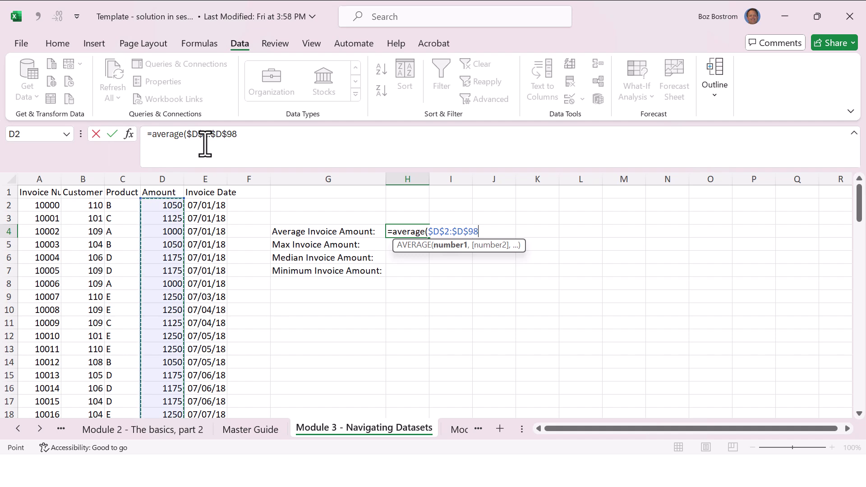
type(")")
key("Return")
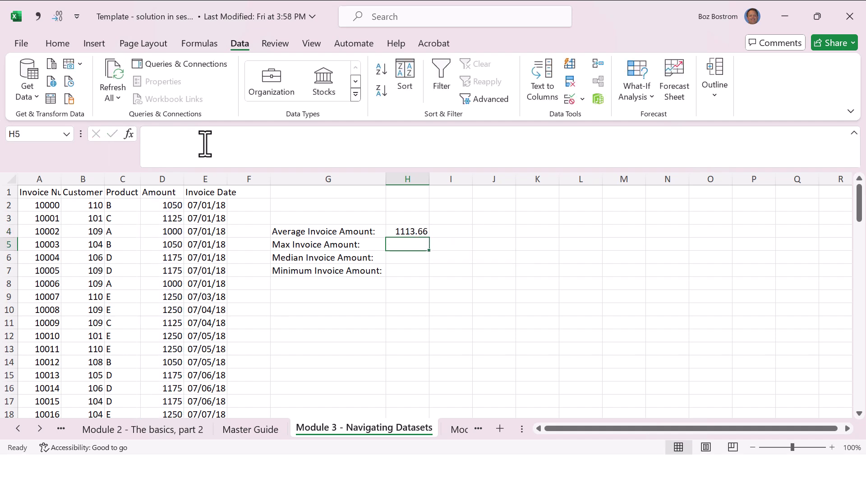
- Fill the absolute-range AVERAGE formula from H4 down through H7
key("Up")
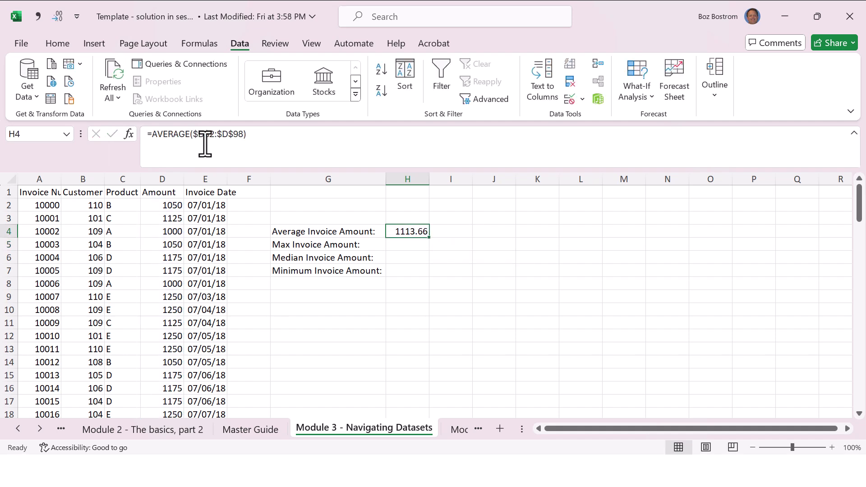
key("shift+Down")
key("shift+Down")
key("shift+Down")
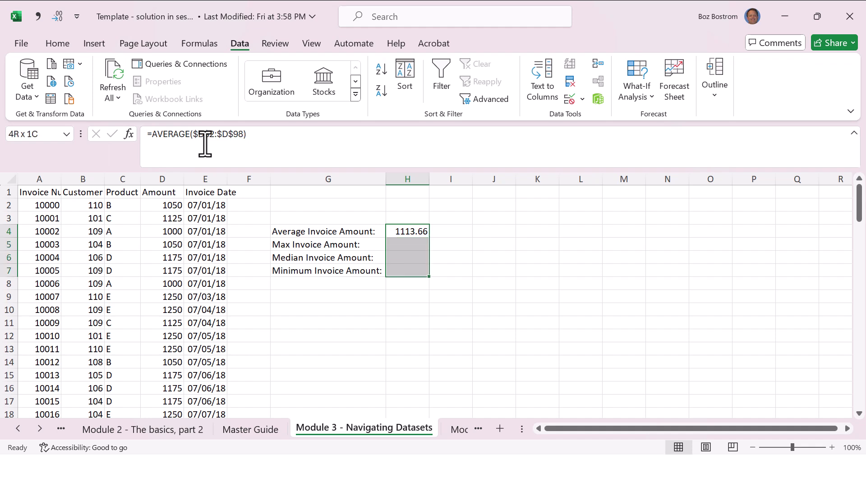
key("ctrl+d")
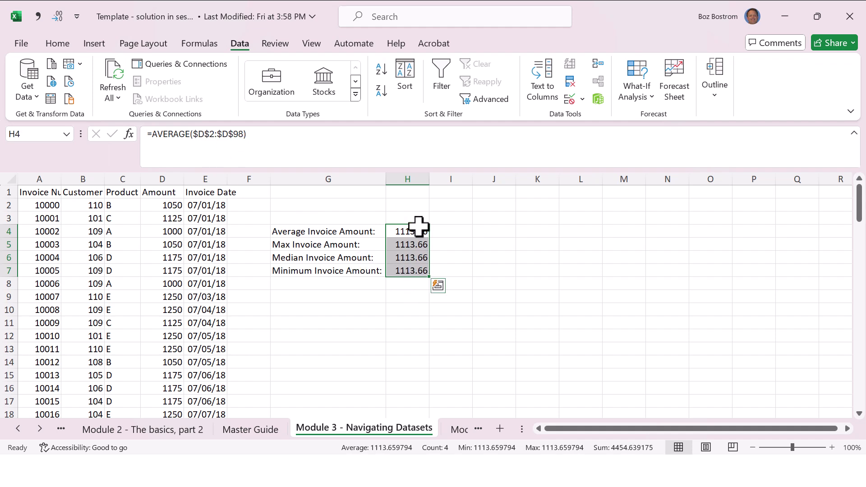
- Check the copied formulas, and change the function in H5 to MAX over $D$2:$D$98 for the maximum invoice amount
left_click(408, 244)
key("Down")
key("Down")
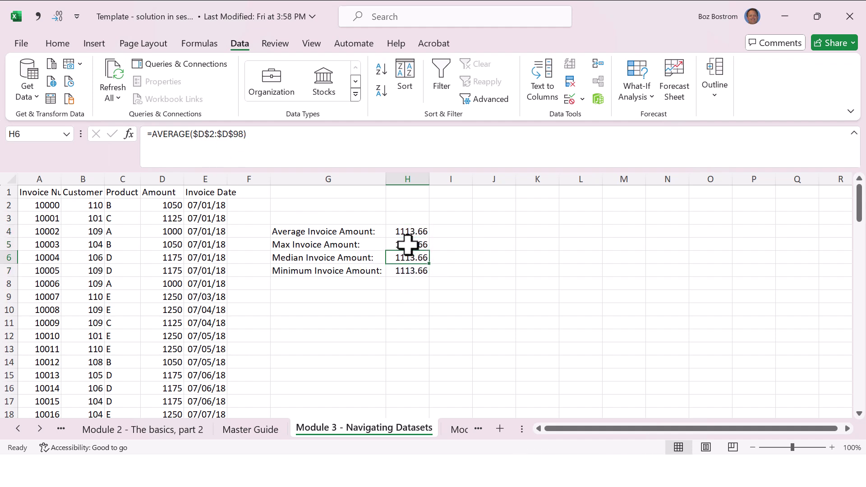
key("Up")
key("Up")
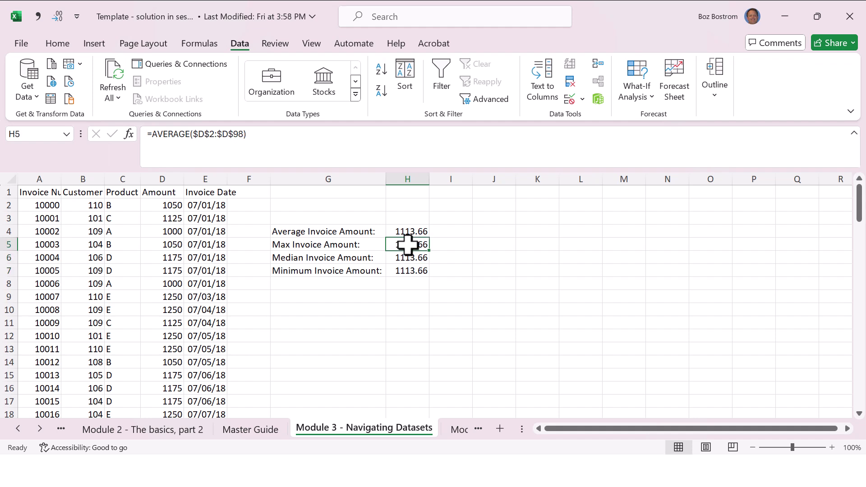
key("F2")
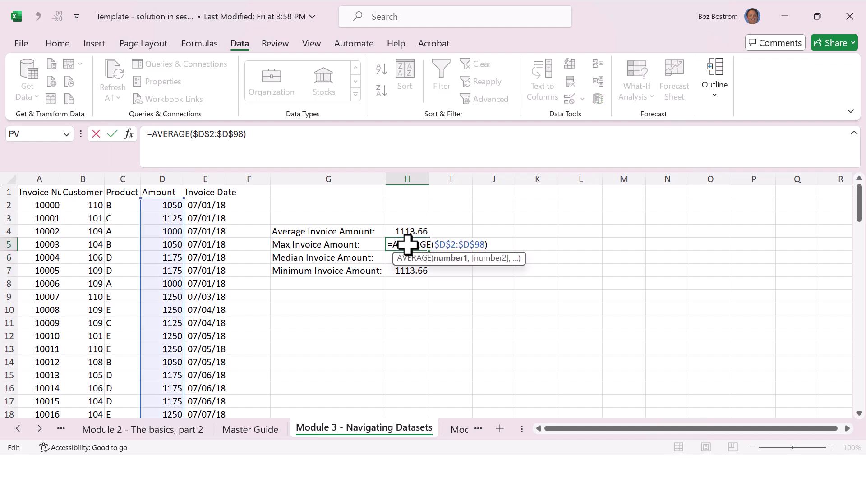
left_click(426, 245)
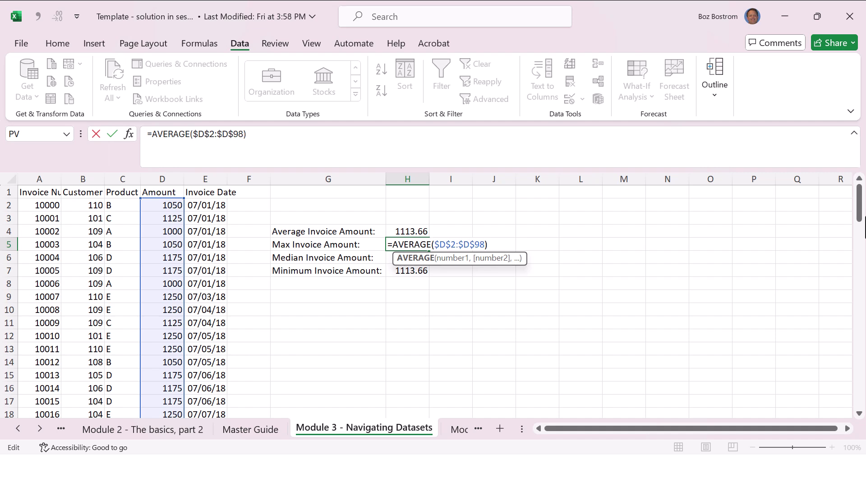
key("BackSpace")
key("BackSpace")
key("BackSpace")
key("BackSpace")
key("BackSpace")
key("BackSpace")
key("BackSpace")
key("BackSpace")
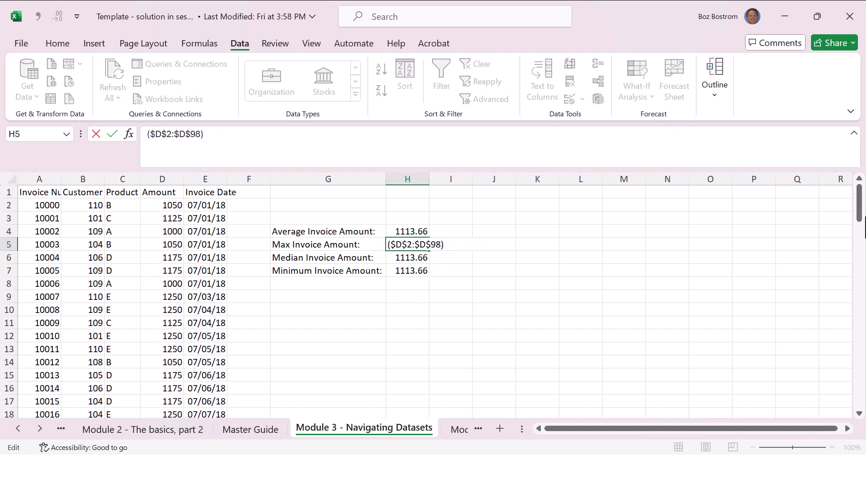
type("=max")
key("Return")
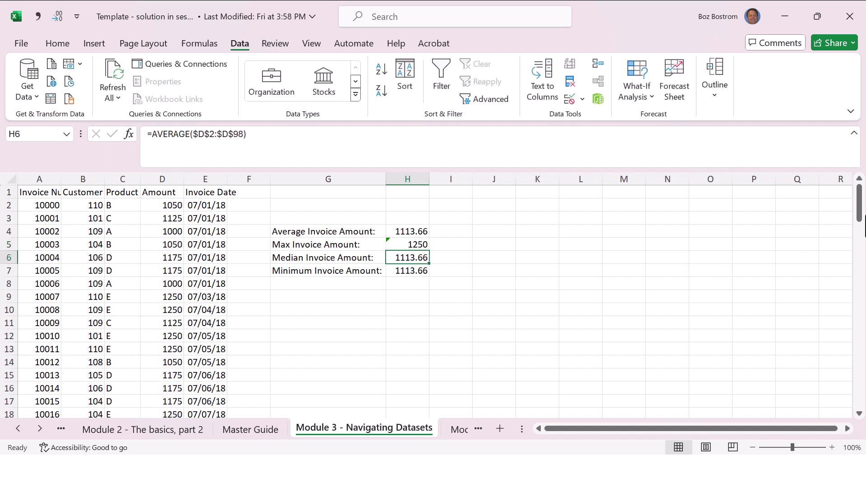
- Change the function in H6 to MEDIAN over $D$2:$D$98 for the median invoice amount
key("F2")
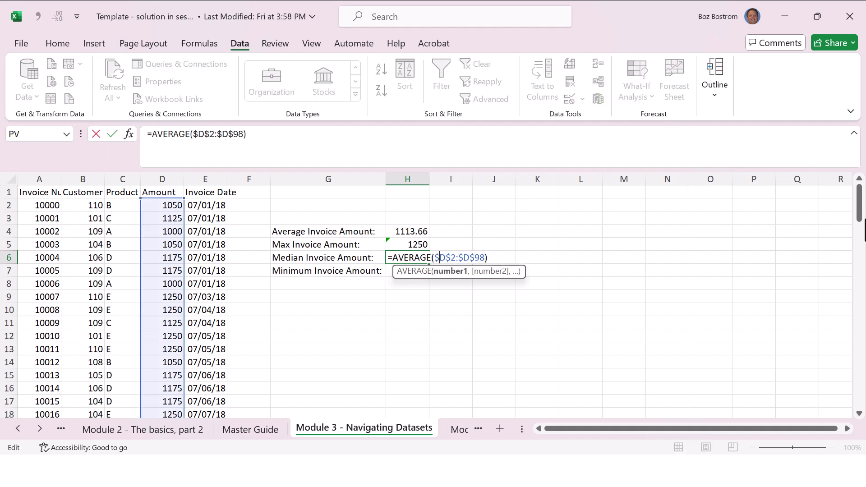
key("Left")
key("BackSpace")
key("BackSpace")
key("BackSpace")
key("BackSpace")
key("BackSpace")
key("BackSpace")
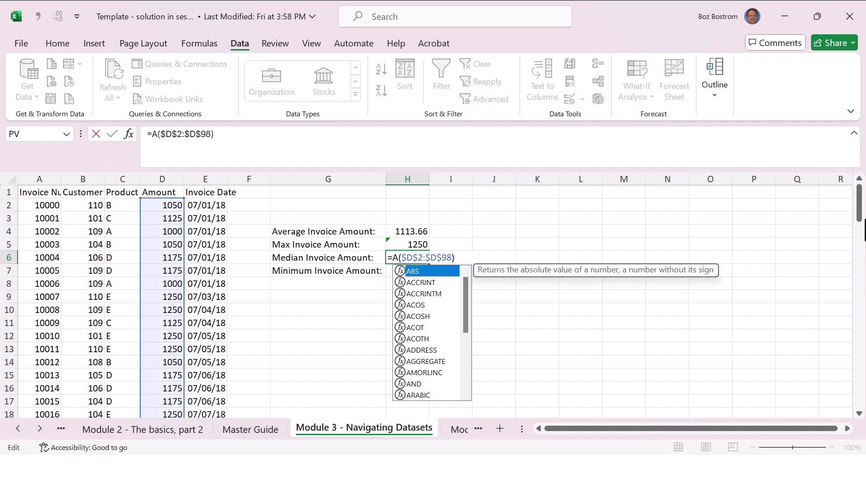
key("BackSpace")
type("median")
key("Return")
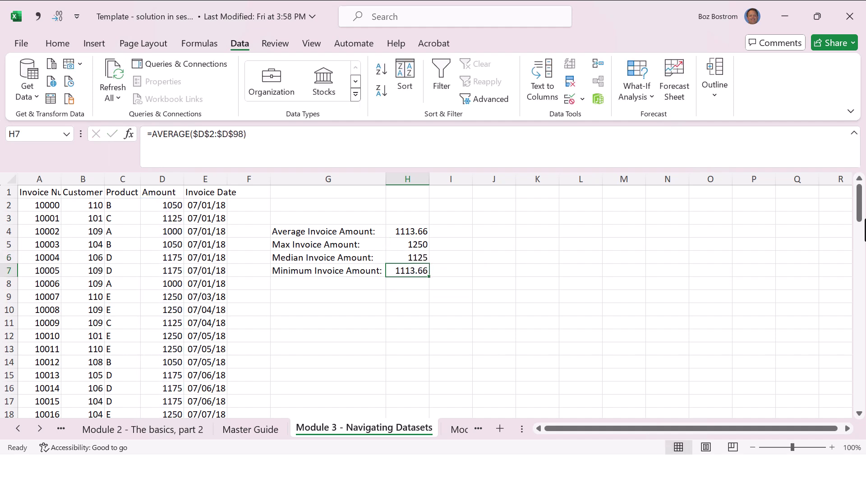
- Change the function in H7 to MIN over $D$2:$D$98 for the minimum invoice amount
key("F2")
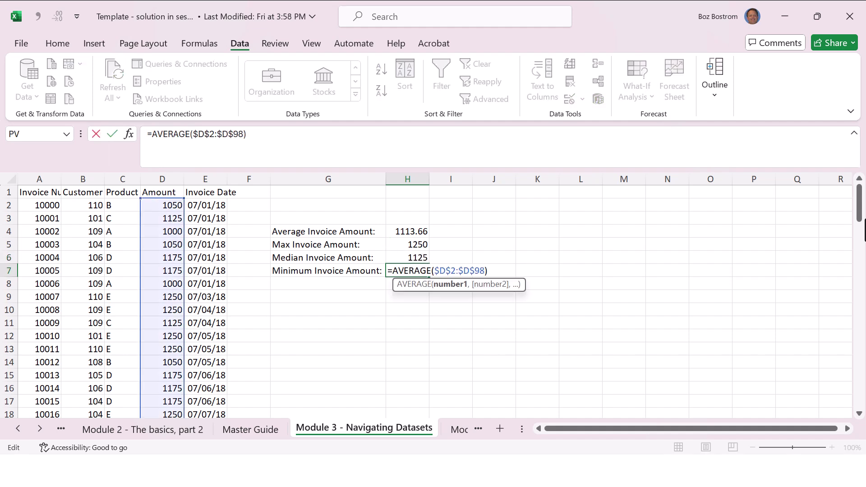
key("Left")
key("BackSpace")
key("BackSpace")
key("BackSpace")
key("BackSpace")
key("BackSpace")
key("BackSpace")
key("BackSpace")
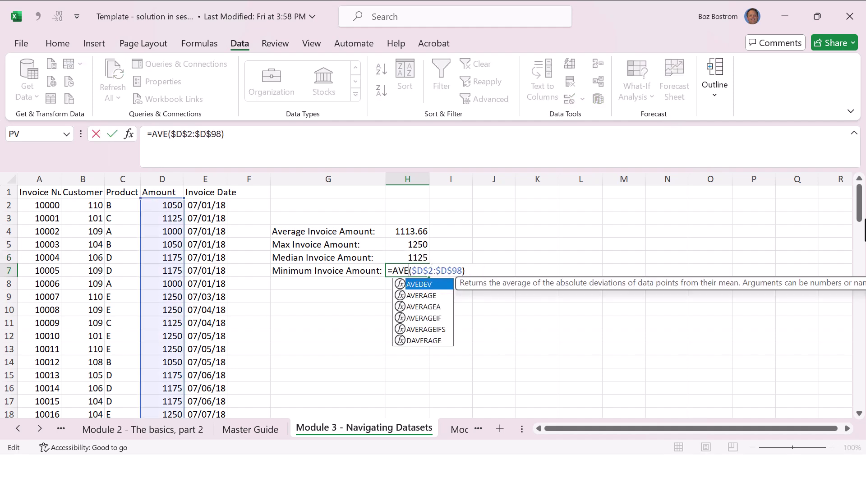
type("min")
key("Return")
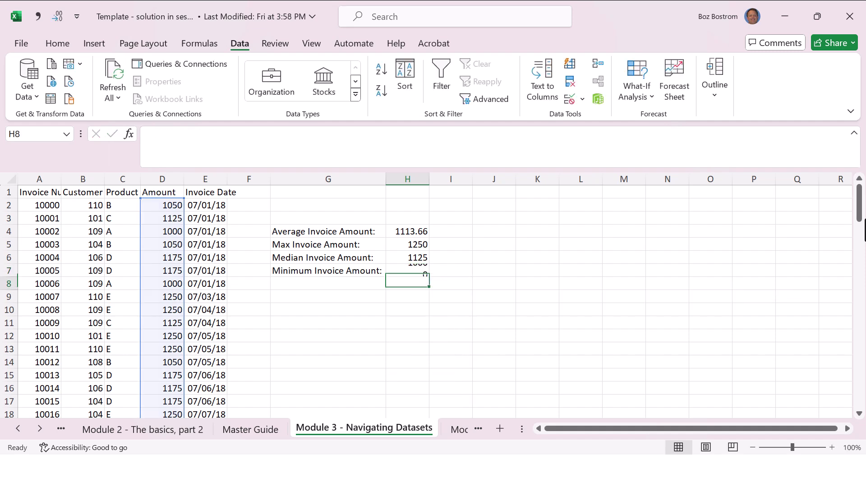
- Check the finished formulas for the average, median and minimum invoice amounts in H4 through H7
key("Up")
key("Up")
key("Up")
key("Up")
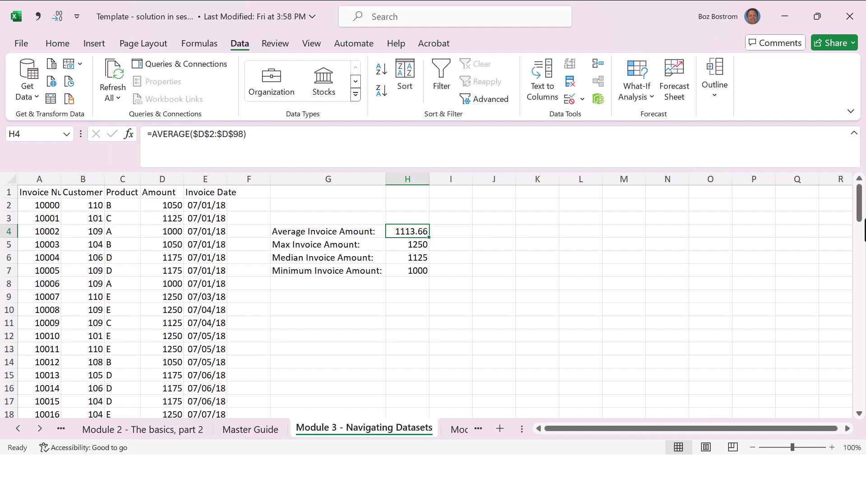
key("Down")
key("Down")
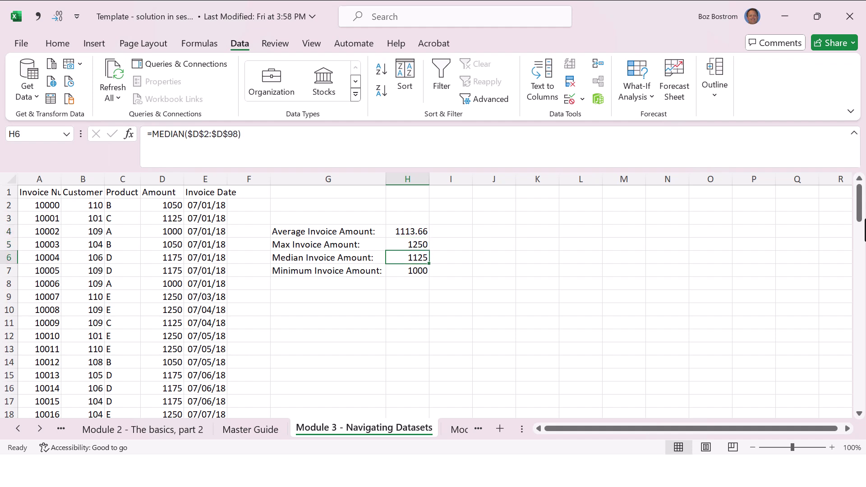
key("Down")
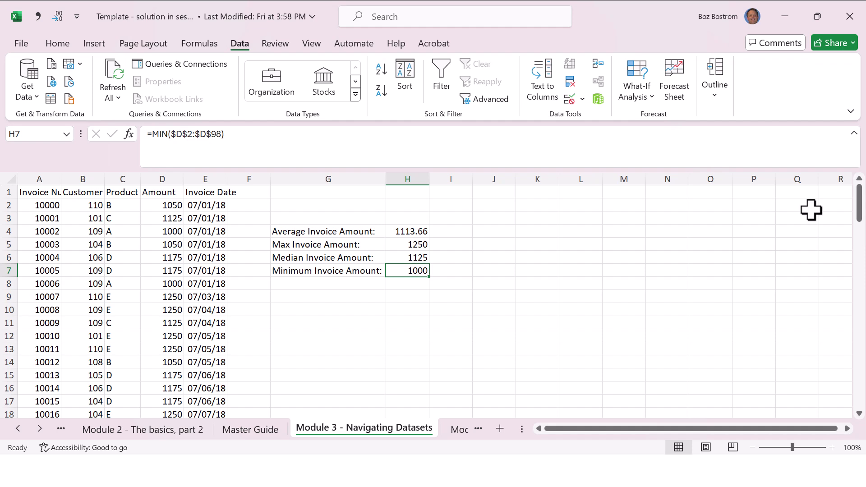
- Look over dataset columns A through E one by one and examine each summary formula in H4:H7
left_click(36, 178)
left_click(80, 176)
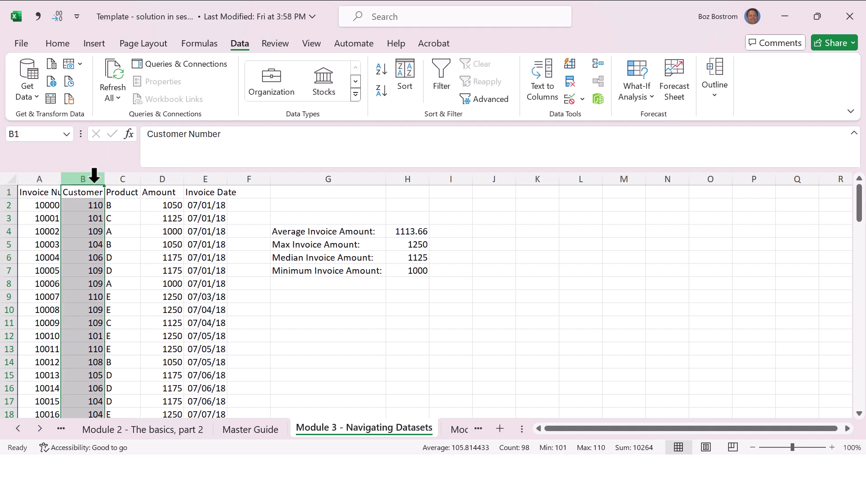
left_click(122, 175)
left_click(156, 176)
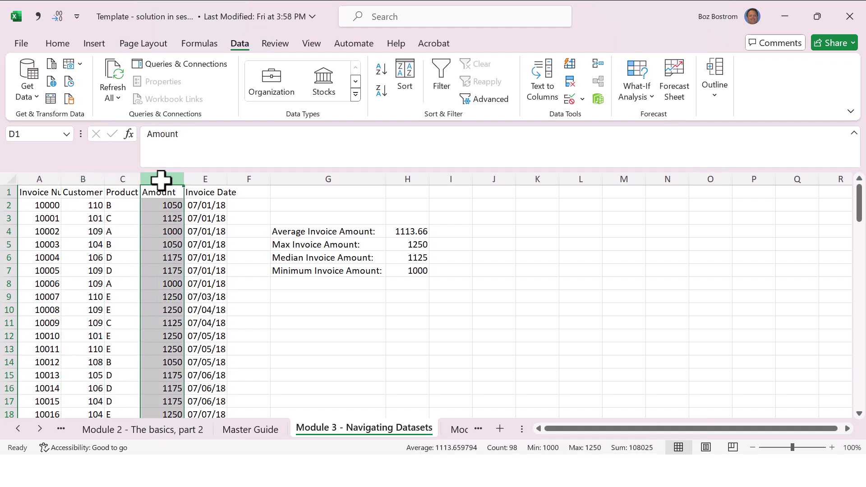
left_click(212, 178)
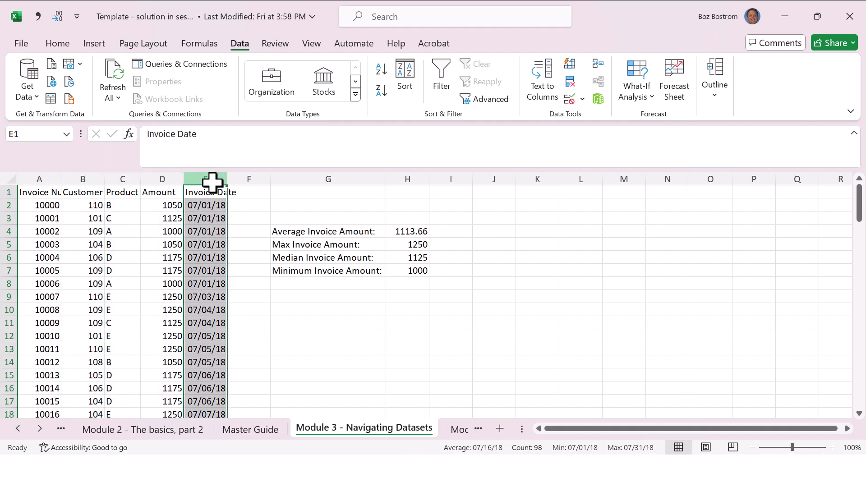
left_click(399, 230)
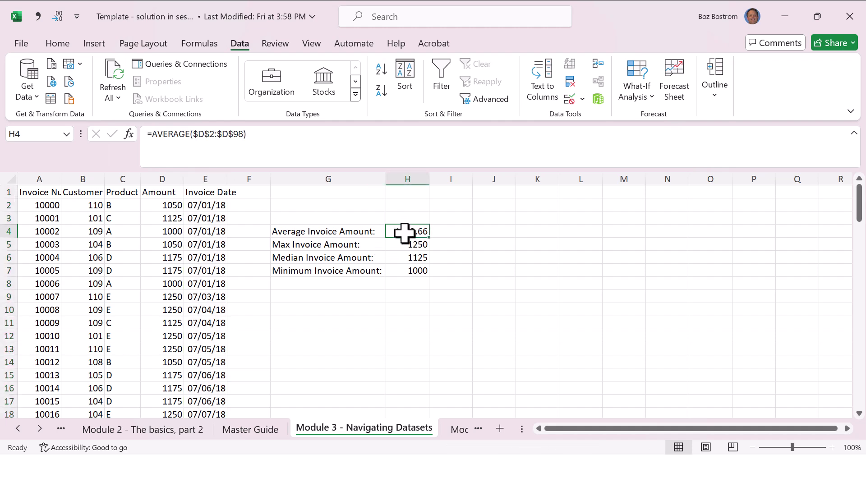
left_click(405, 246)
left_click(409, 257)
left_click(410, 271)
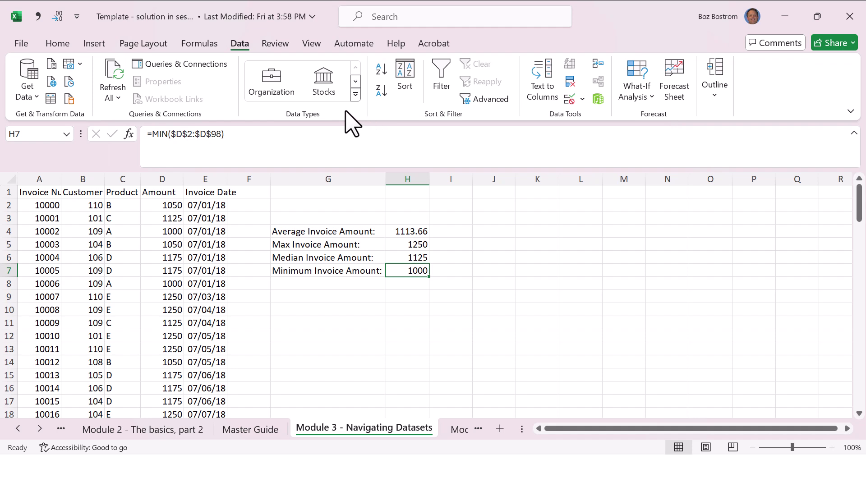
- Re-enter the average invoice amount in H4 as an AVERAGE formula with the relative range D2:D98
key("Up")
key("Up")
key("Up")
left_click(414, 230)
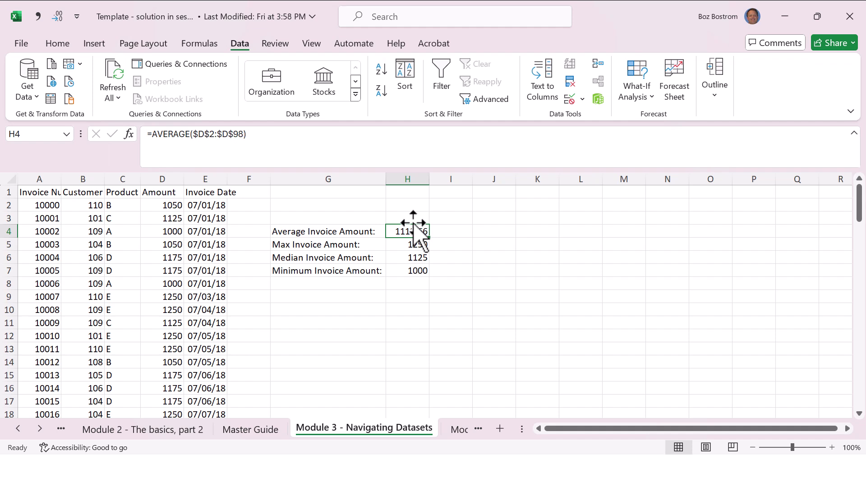
type("=avderag")
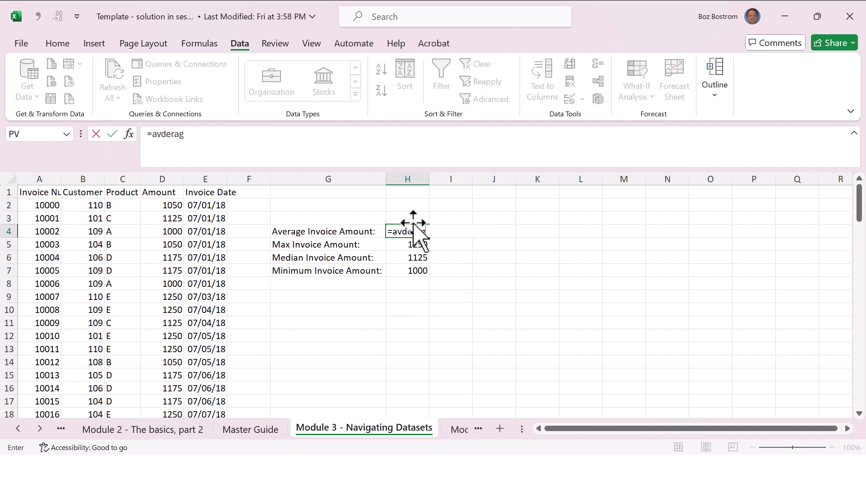
key("BackSpace")
key("BackSpace")
key("BackSpace")
key("BackSpace")
key("BackSpace")
type("erage(")
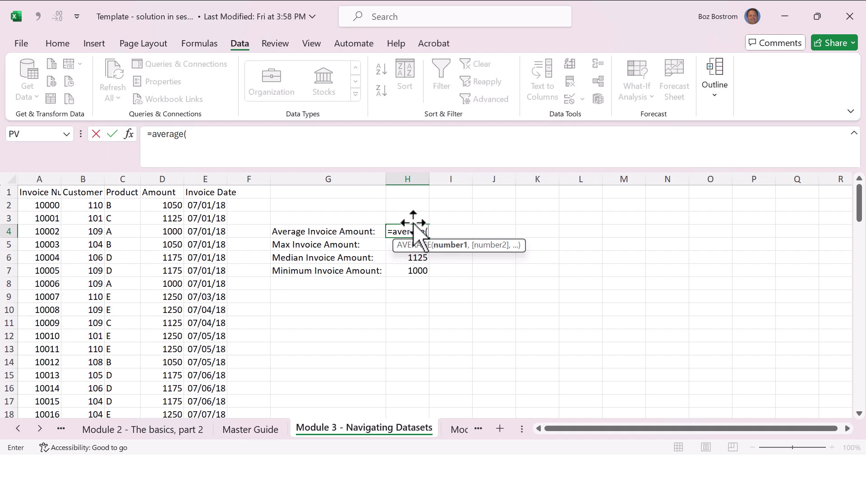
key("Left")
key("Left")
key("Left")
key("Left")
key("Up")
key("Up")
key("End")
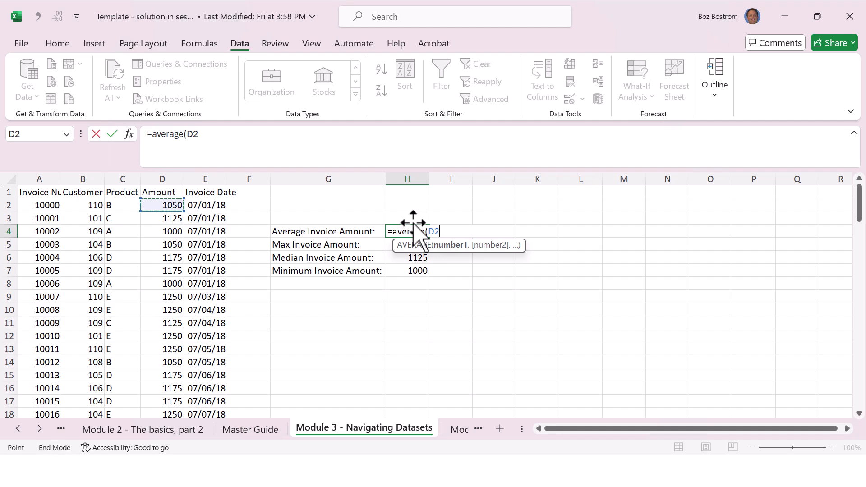
key("shift+Down")
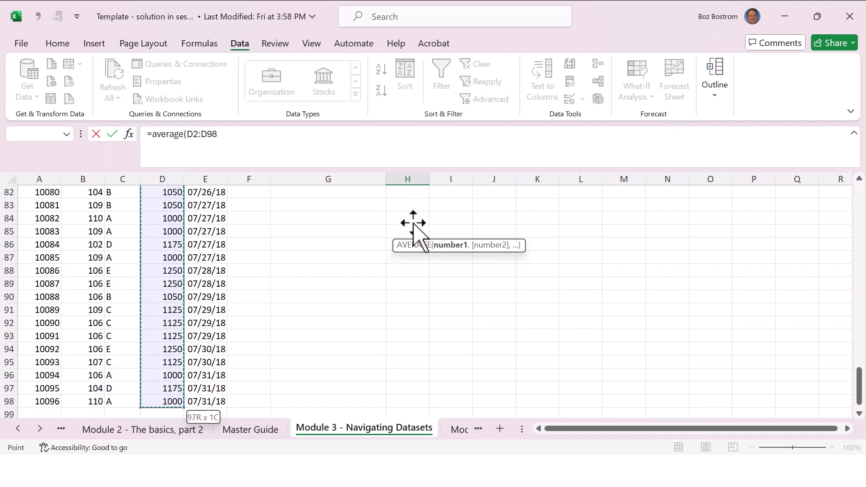
key("Return")
- Cycle the D2 reference in H4's AVERAGE formula through its relative and absolute forms and lock it as $D$2
key("Up")
key("Up")
key("Up")
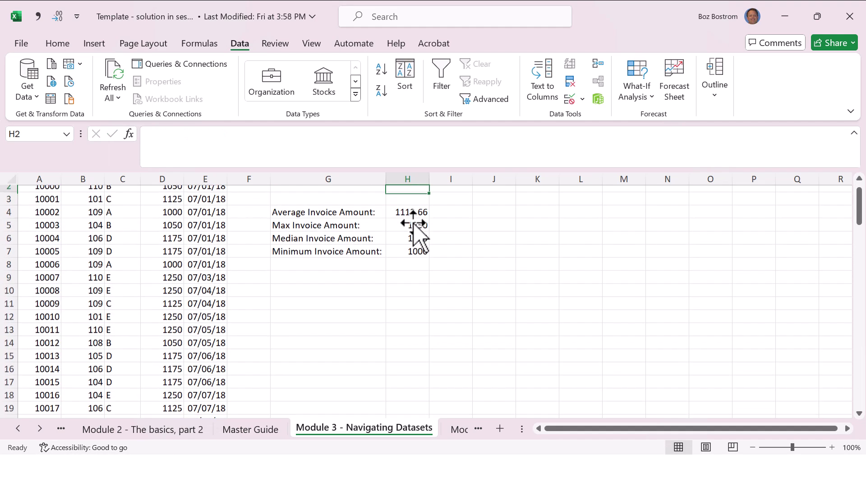
key("Down")
key("Down")
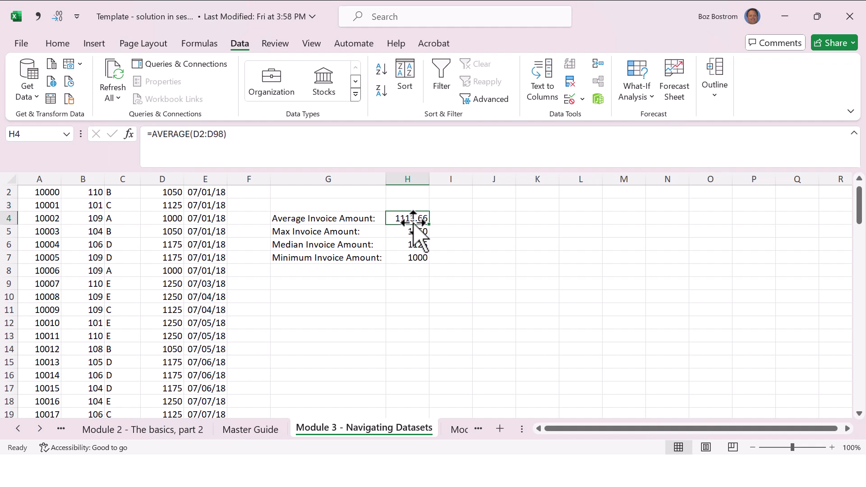
left_click(199, 134)
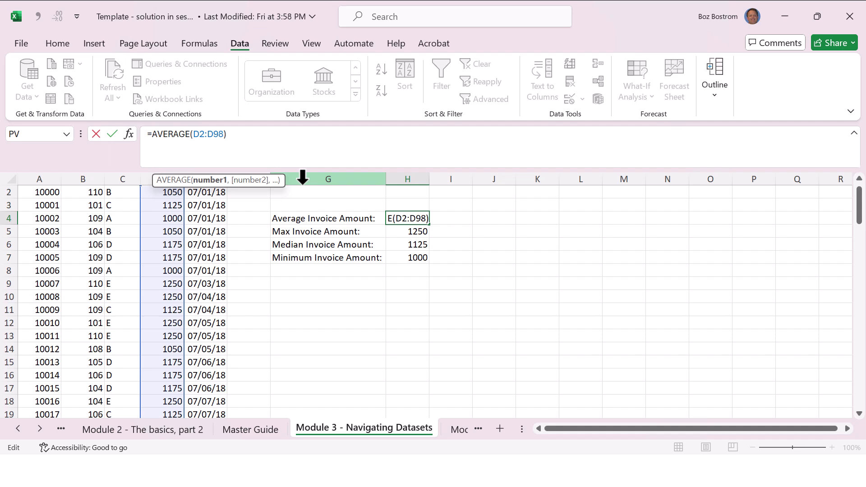
key("F4")
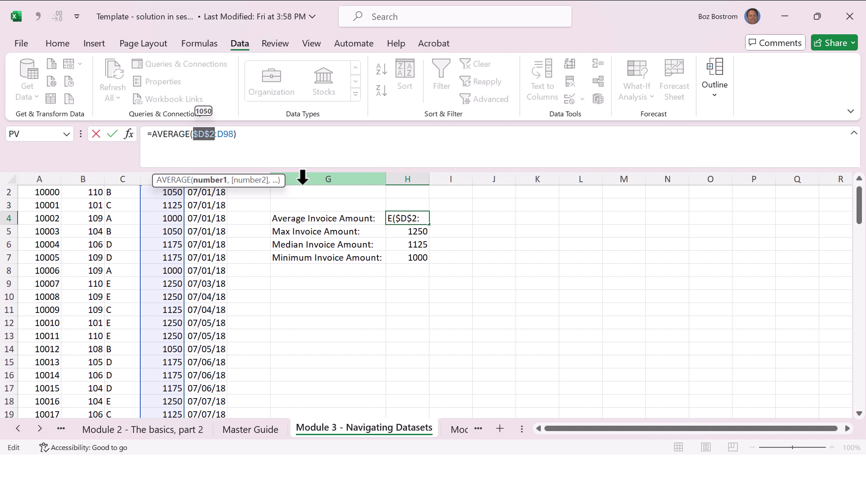
key("F4")
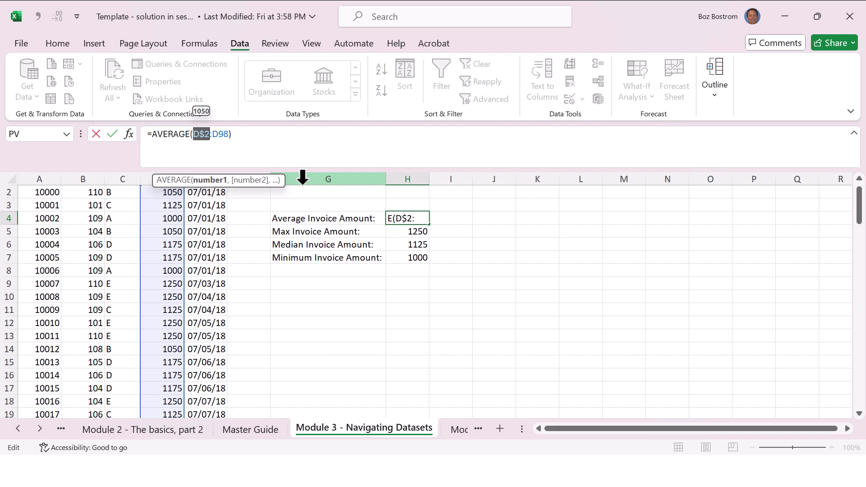
key("F4")
key("F4")
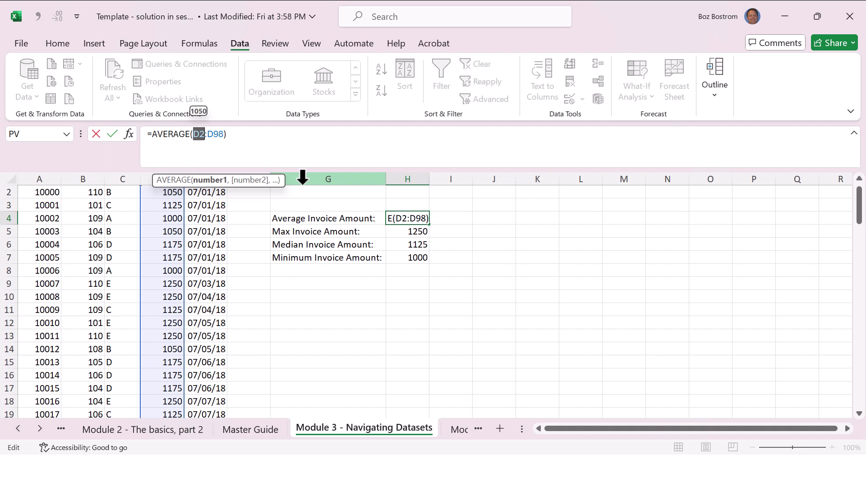
key("F4")
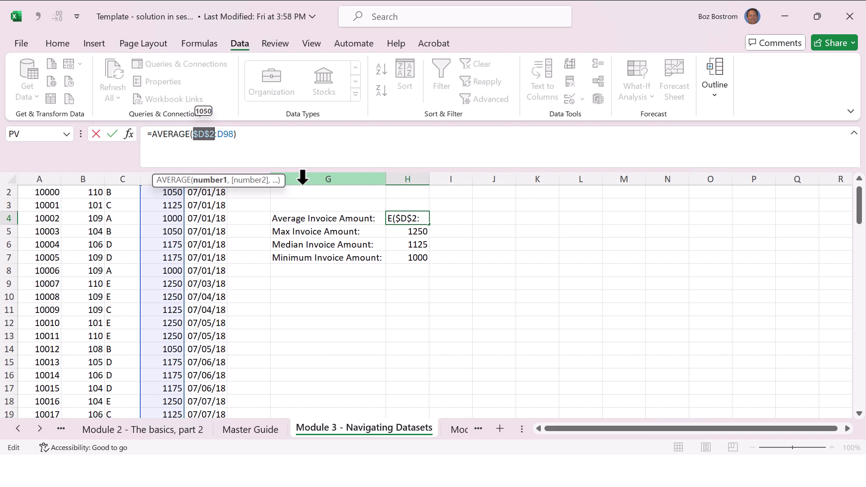
key("Return")
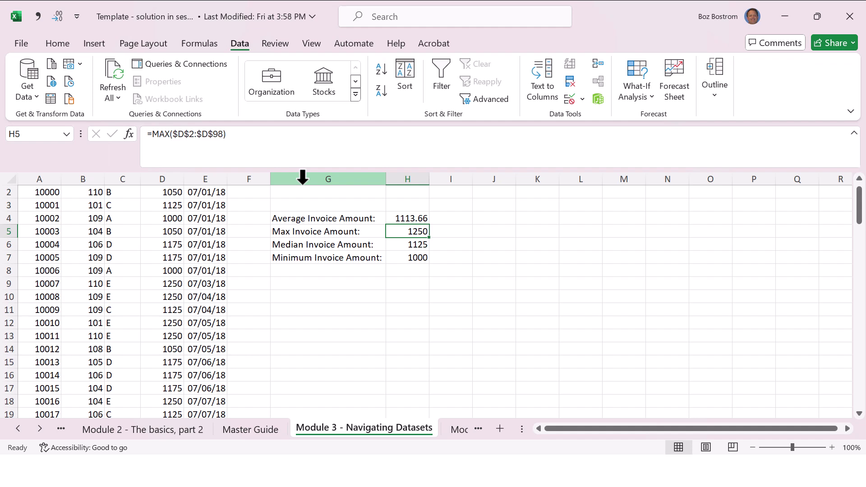
- Review the invoice summary labels in G4:G7 and the average and median formulas in H4 and H6
scroll(302, 177, "up", 1)
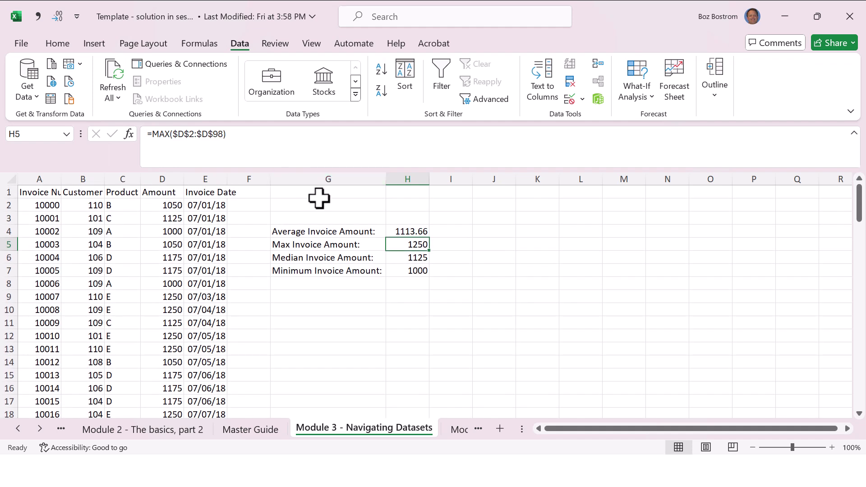
left_click_drag(309, 232, 325, 270)
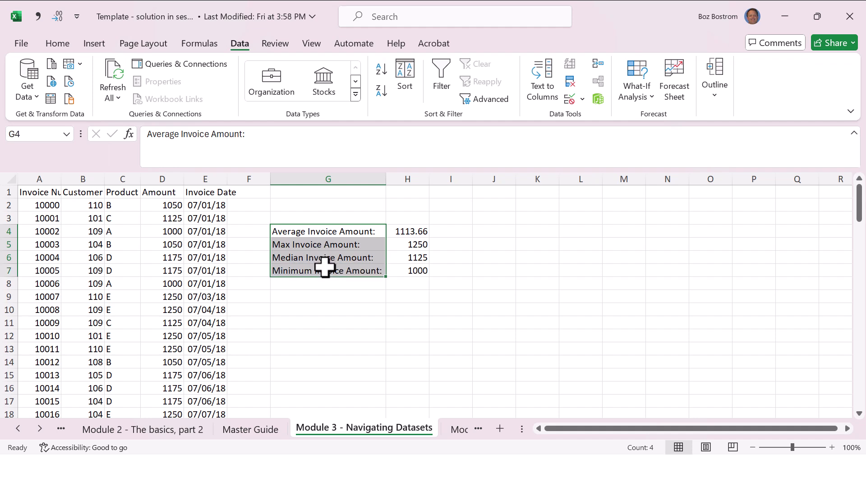
left_click(408, 228)
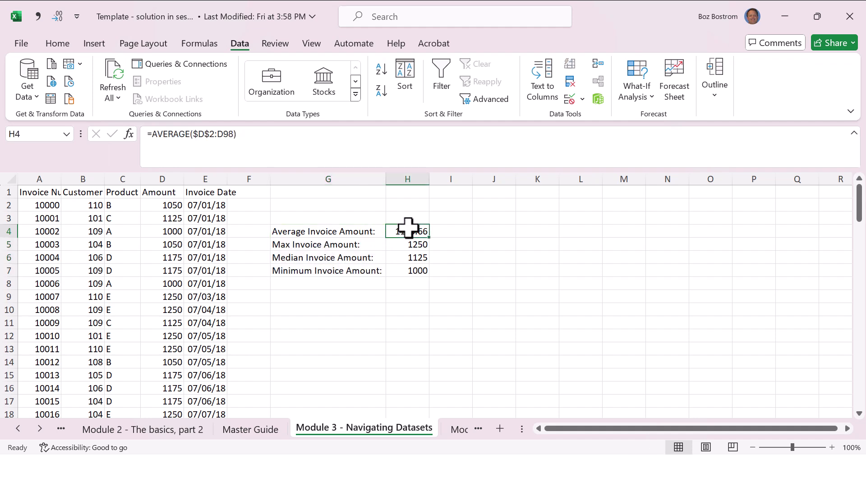
left_click(400, 259)
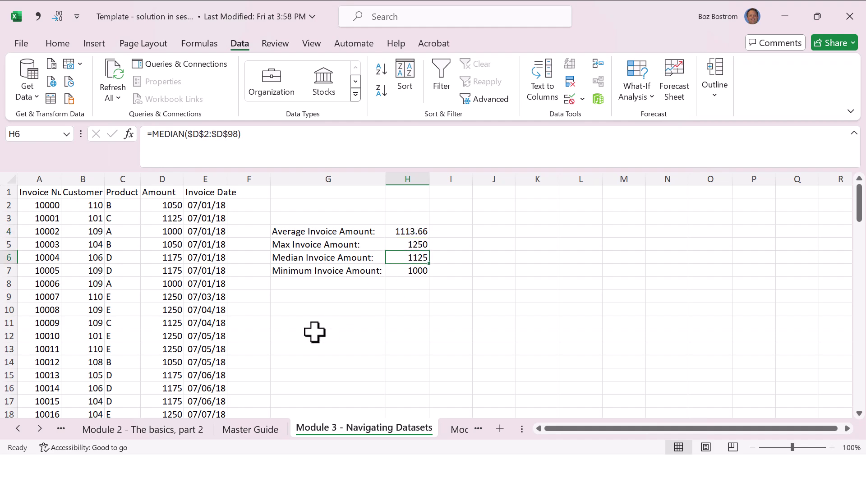
- Open the Master Guide sheet and check the PC and Mac shortcuts for inserting dollar signs in row 51
left_click(250, 429)
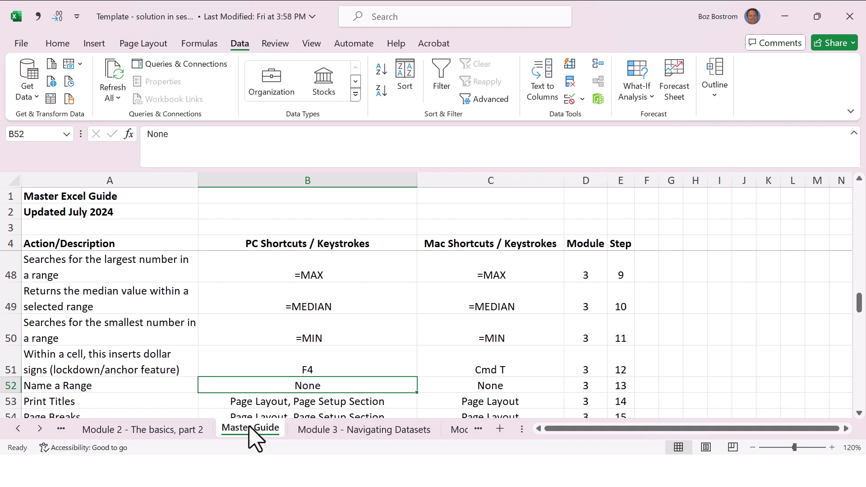
key("Up")
key("Left")
key("Right")
key("Right")
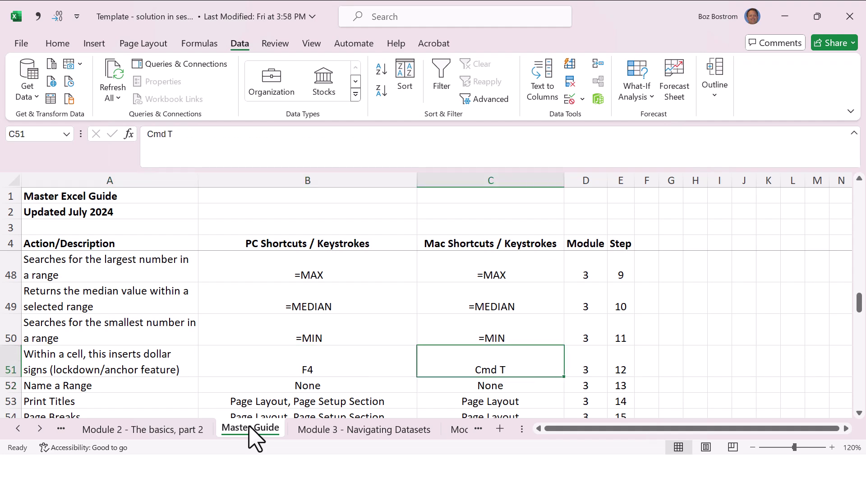
- Look through the following Module 3 steps in the guide and return to the Name a Range entry in B52
key("Down")
key("Down")
key("Down")
key("Down")
key("Down")
key("Down")
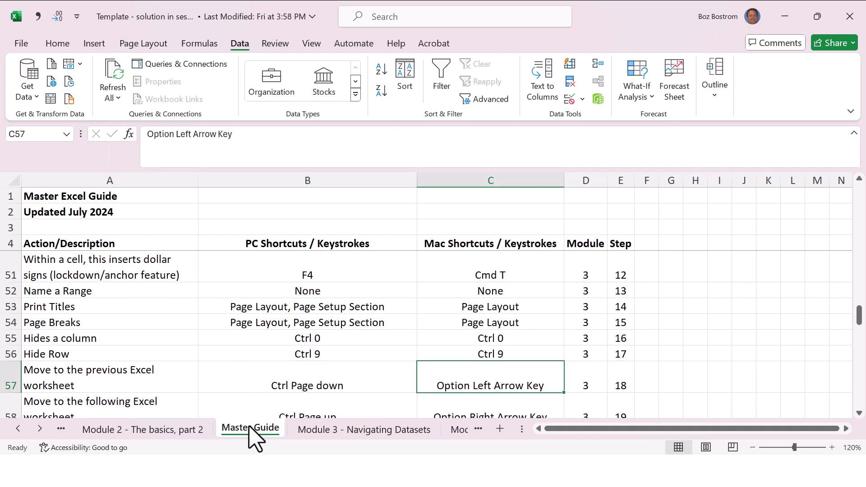
key("Up")
key("Up")
key("Up")
key("Up")
key("Up")
key("Left")
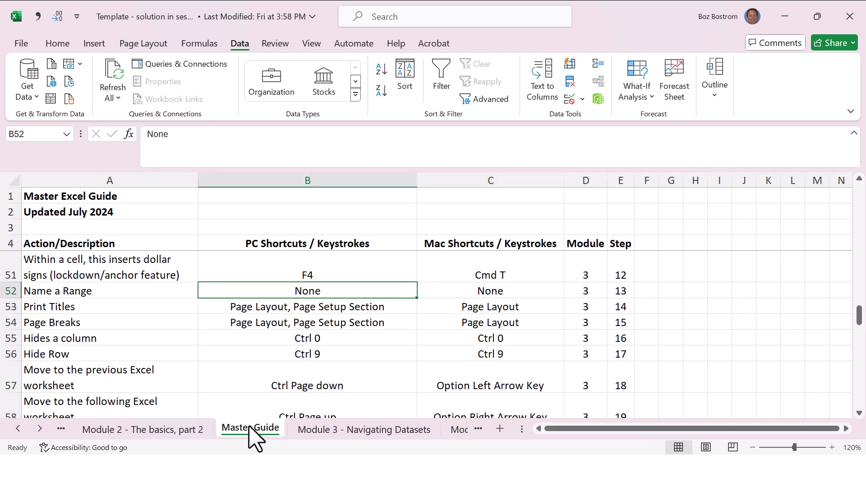
- Open the Module 3 - Navigating Datasets sheet and clear the invoice summary formulas in H4:H7
left_click(319, 432)
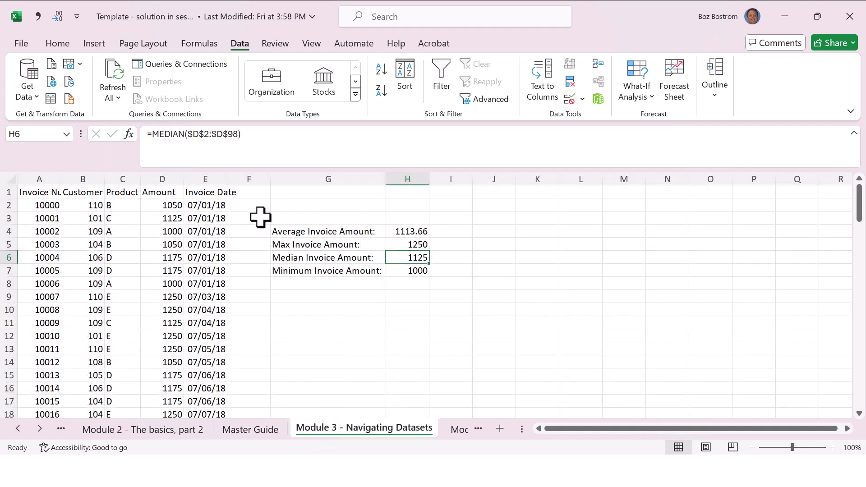
left_click_drag(411, 229, 417, 276)
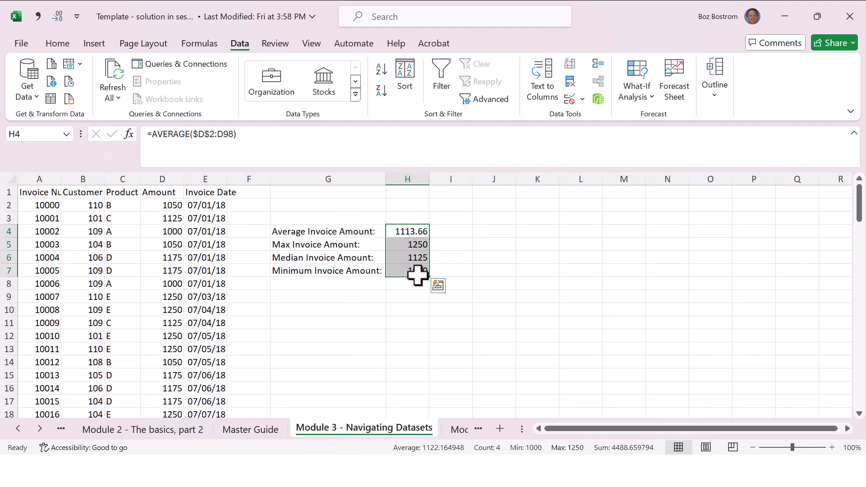
key("Delete")
left_click(249, 177)
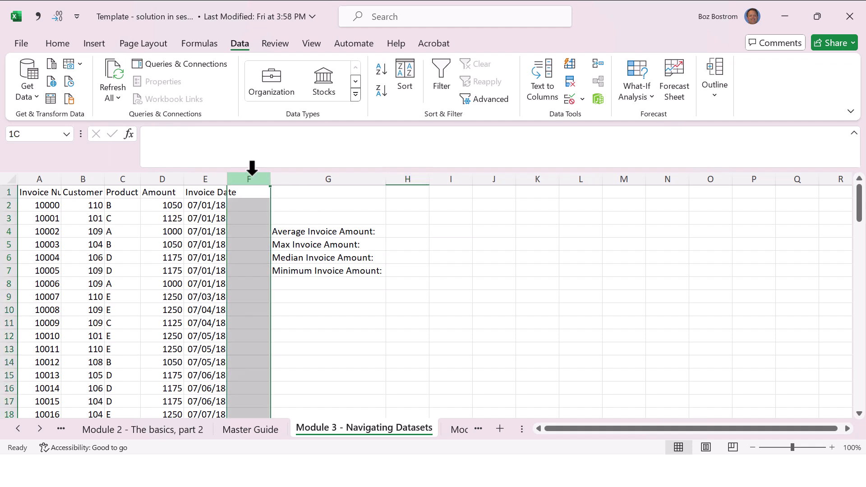
- Try to name the invoice amounts range D2:D98 "Sales Amount"
left_click(168, 208)
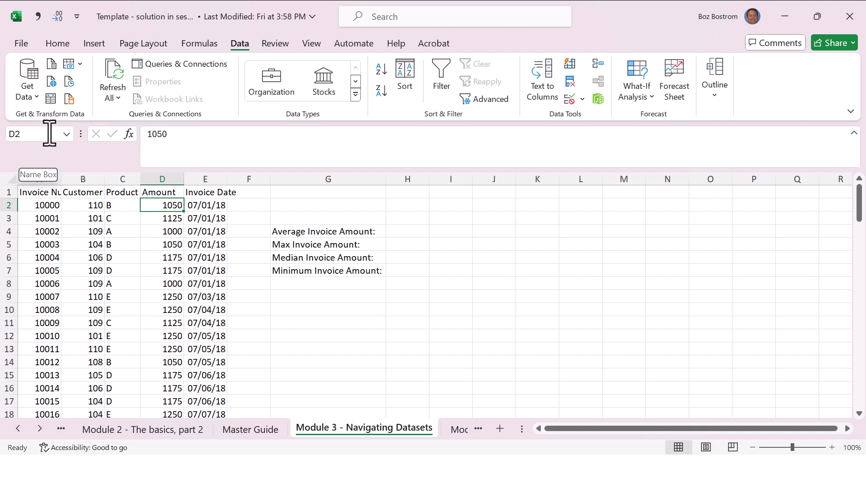
key("ctrl+shift+Down")
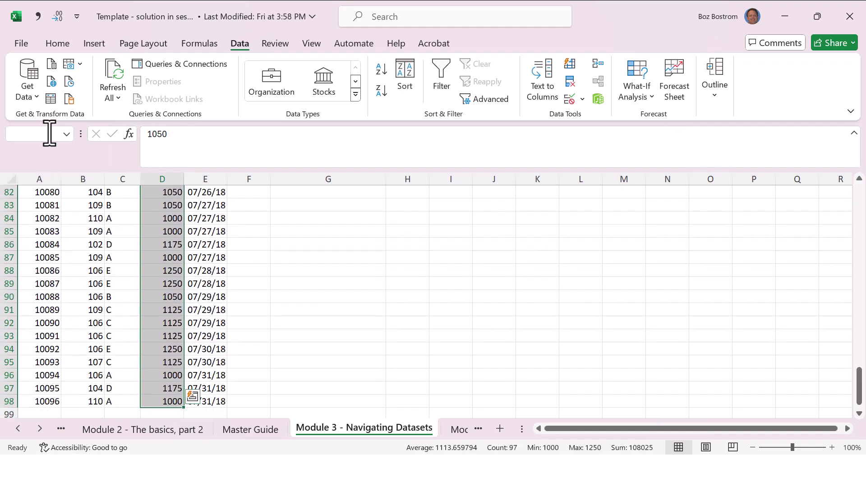
left_click(50, 133)
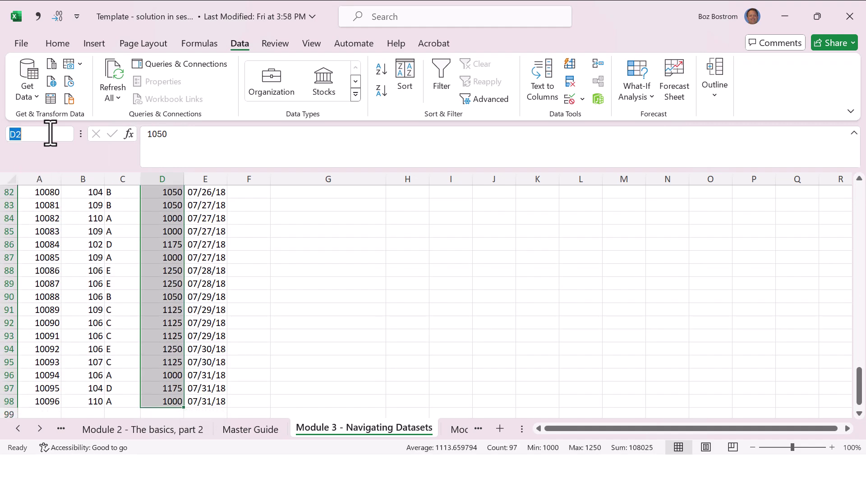
type("Sales Amount")
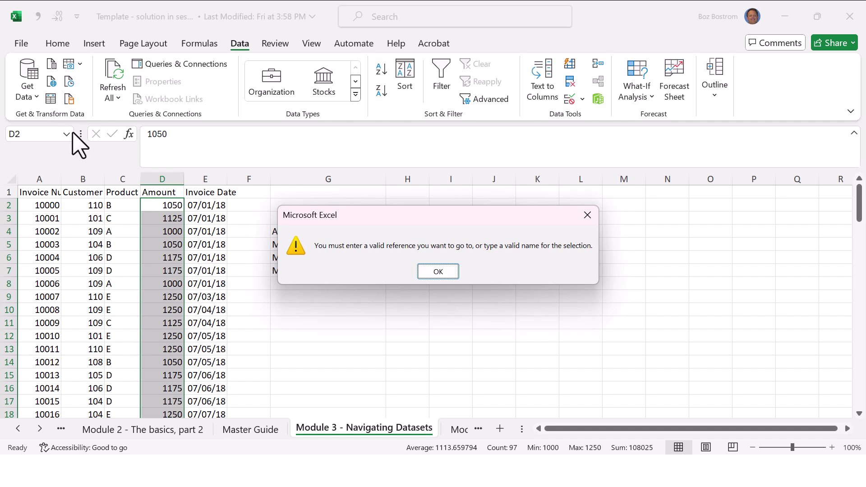
left_click(433, 272)
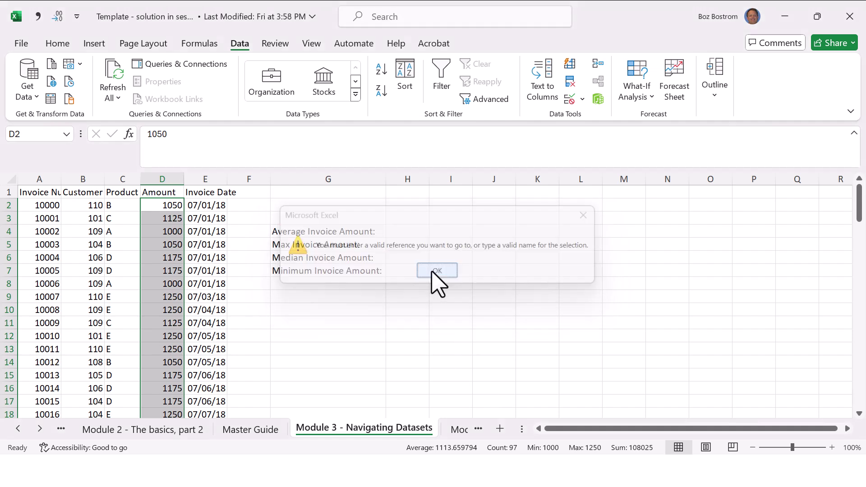
- Name the invoice amounts range D2:D98 "Sales"
left_click(208, 230)
left_click(164, 203)
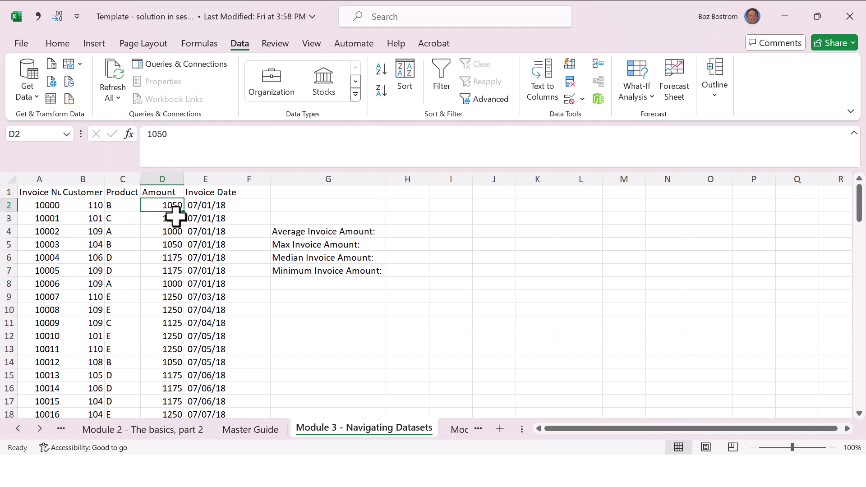
key("End")
key("shift+Down")
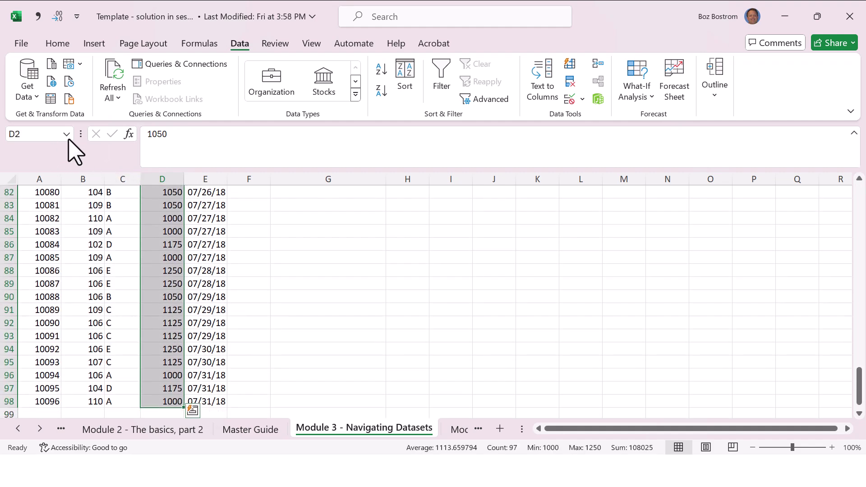
left_click(66, 135)
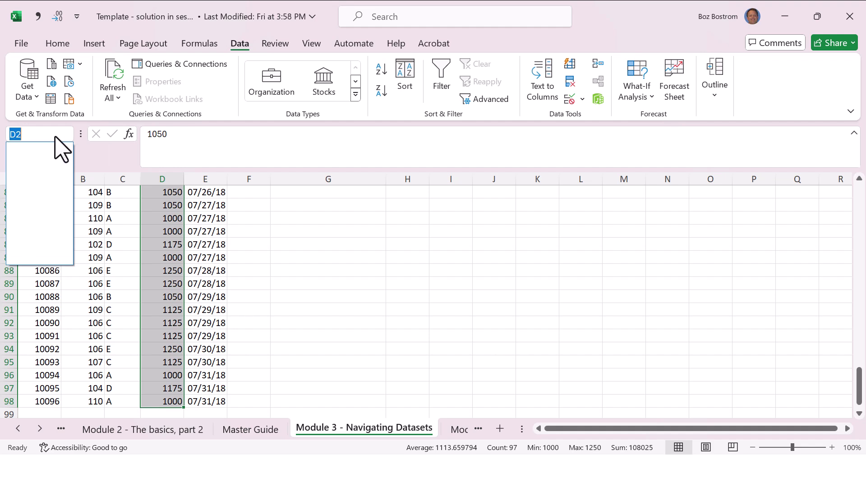
type("Sales")
key("Return")
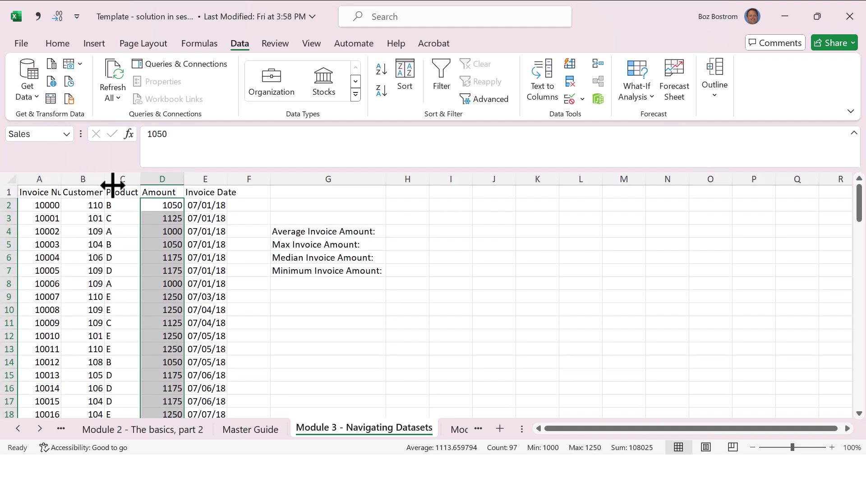
- Reselect the invoice amounts in D2:D98 and check which name is assigned to the range
left_click(170, 232)
left_click(173, 206)
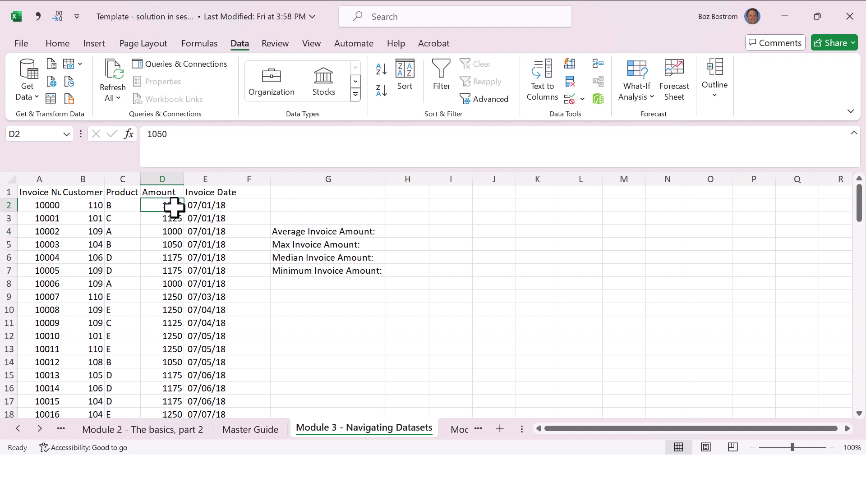
key("Down")
key("Up")
key("End")
key("shift+Down")
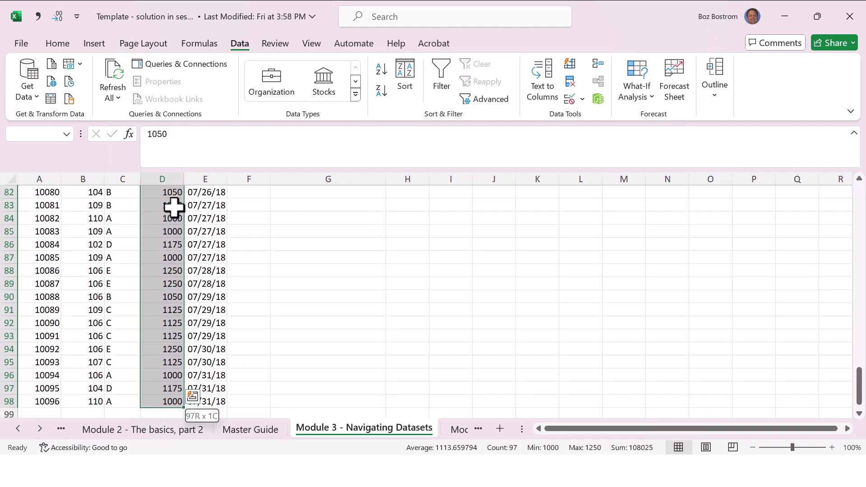
key("ctrl+shift+Up")
key("ctrl+shift+Down")
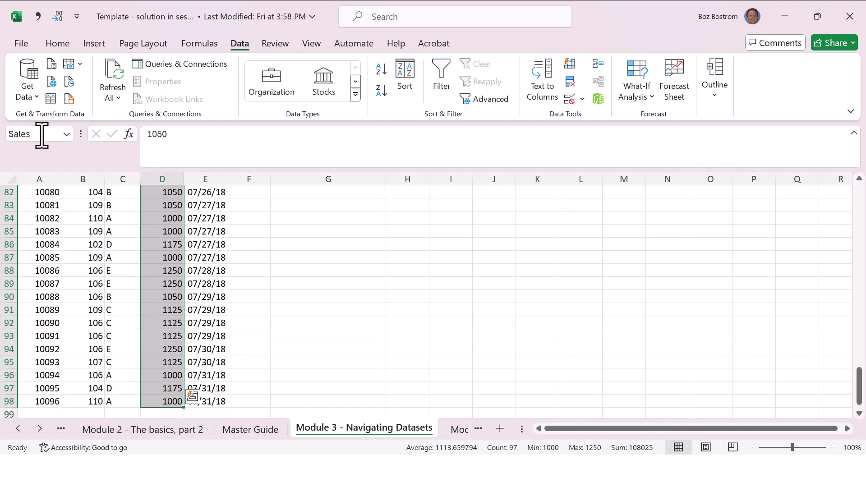
- Enter =AVERAGE(Sales) in H4 for the average invoice amount and check the range it references
left_click(286, 257)
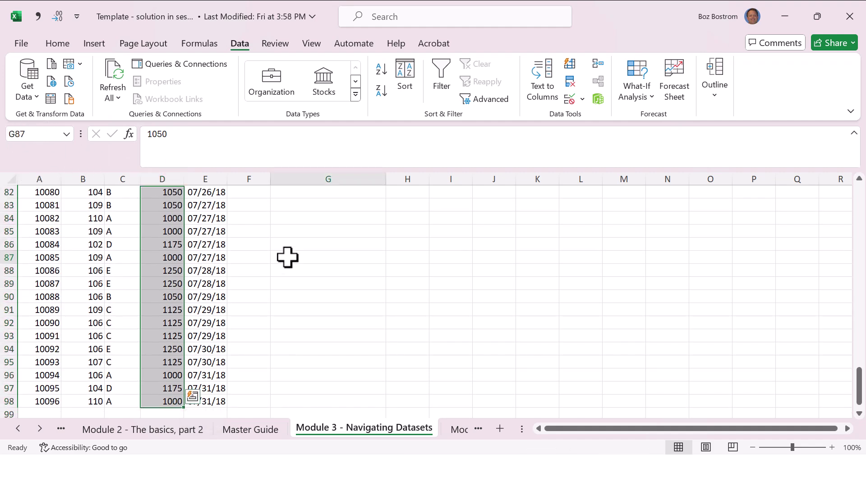
scroll(287, 257, "up", 15)
key("Up")
key("Up")
key("Up")
key("Up")
key("Up")
key("Up")
key("Up")
key("Up")
key("Up")
key("Up")
key("Up")
key("Up")
key("Up")
key("Up")
key("Up")
key("Up")
key("Up")
key("Down")
key("Down")
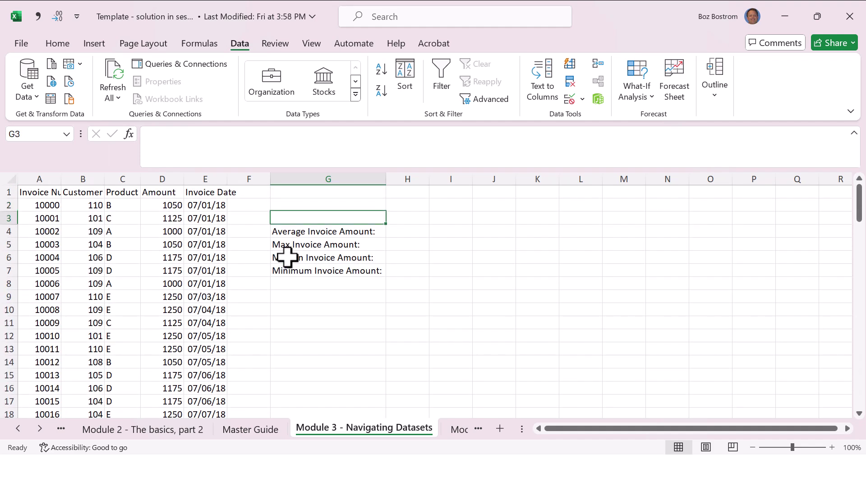
key("Right")
type("=averag")
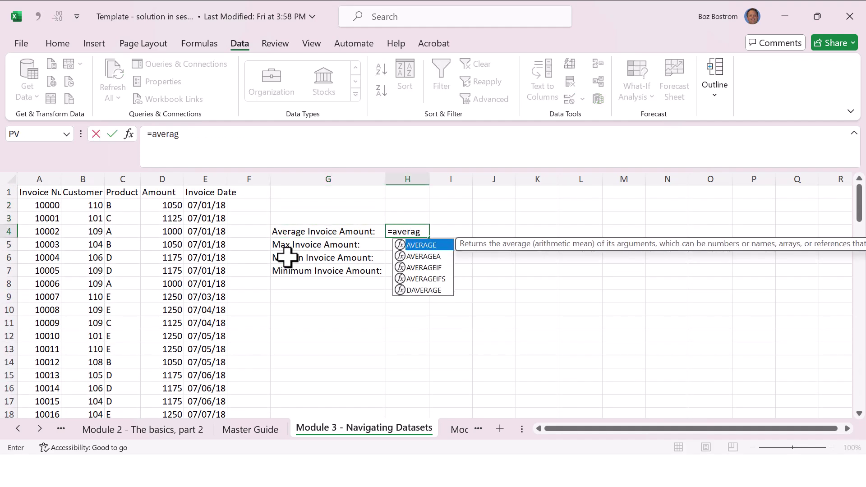
type("e(Sa")
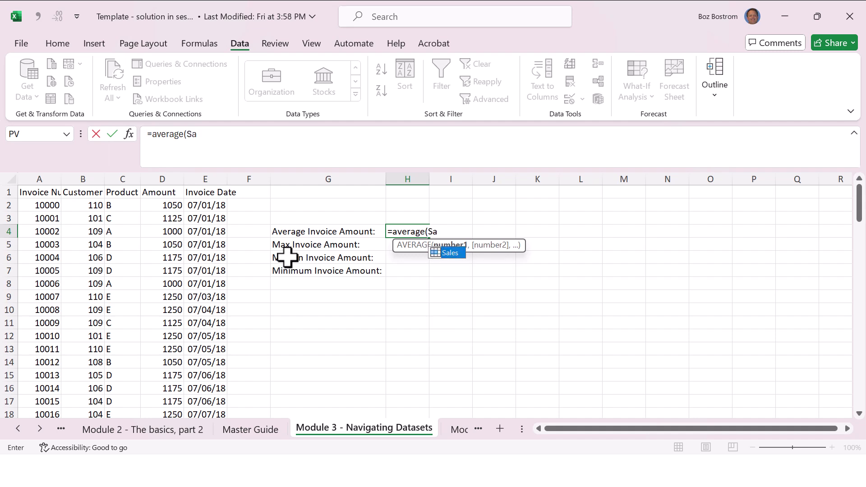
type("les)")
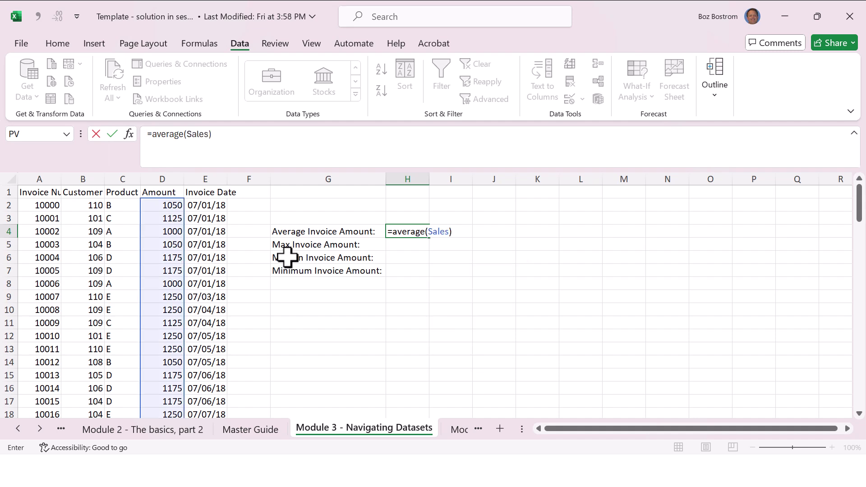
key("Return")
key("Up")
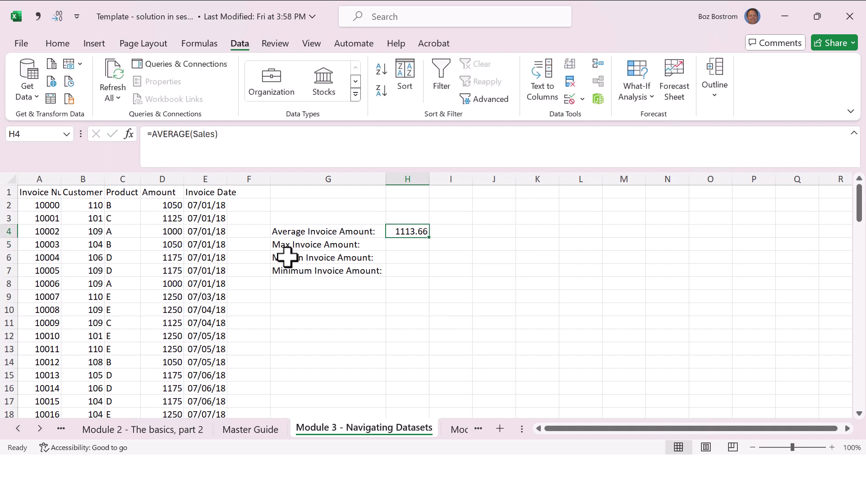
key("F2")
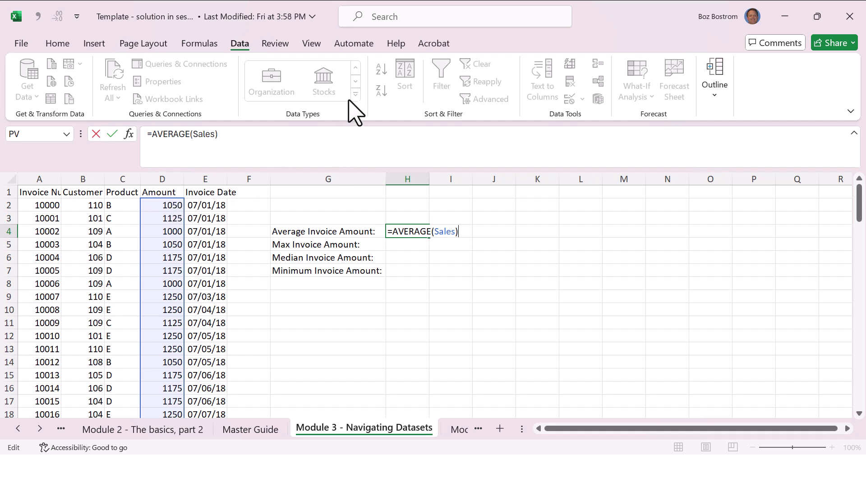
key("Return")
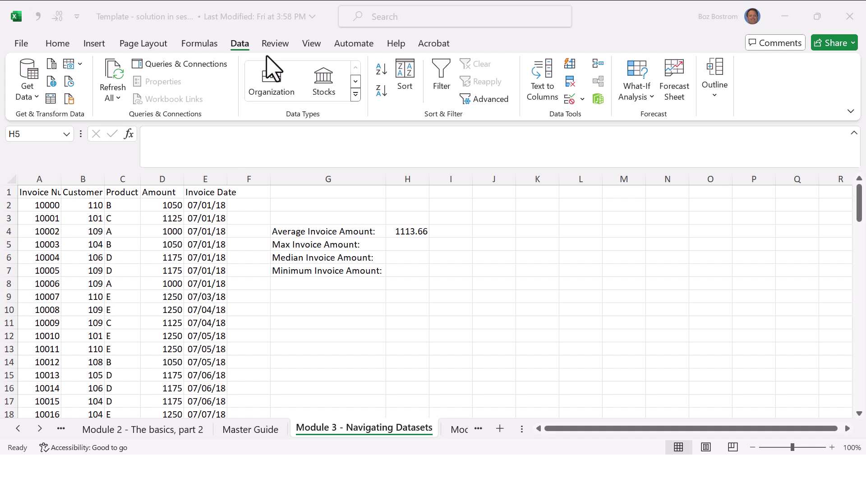
- Search the commands for "delete range name" and open the Name Manager
left_click(399, 18)
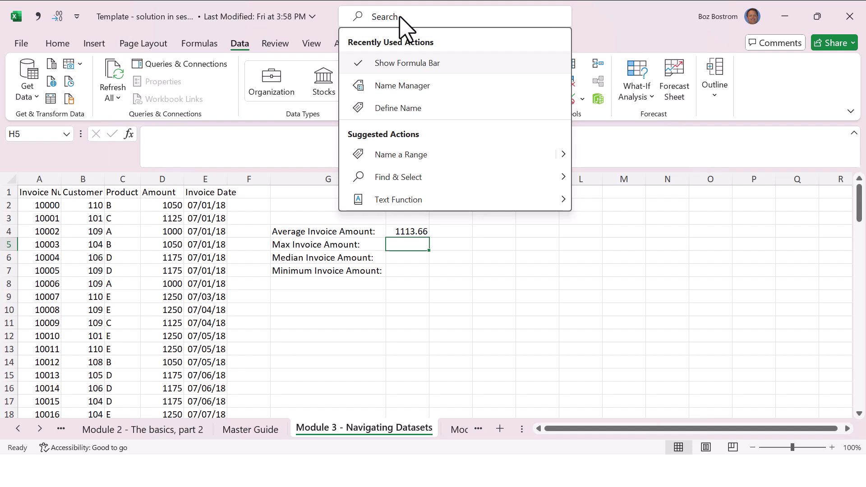
type("delete rang")
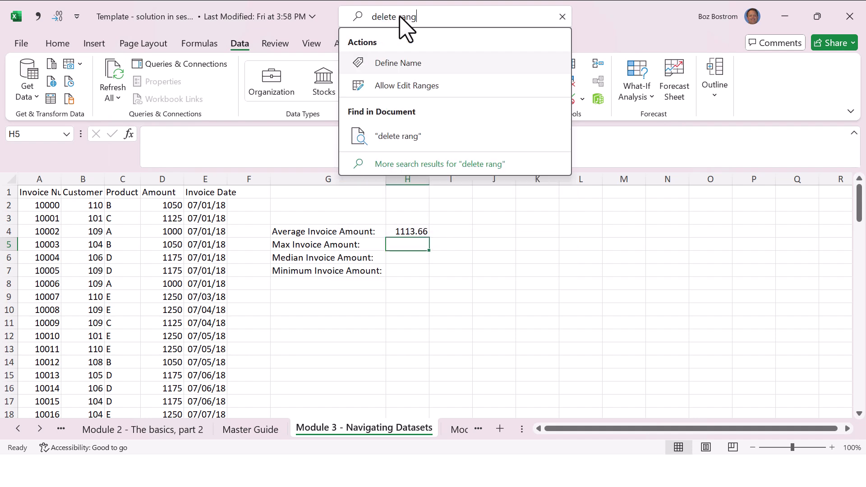
type("e name")
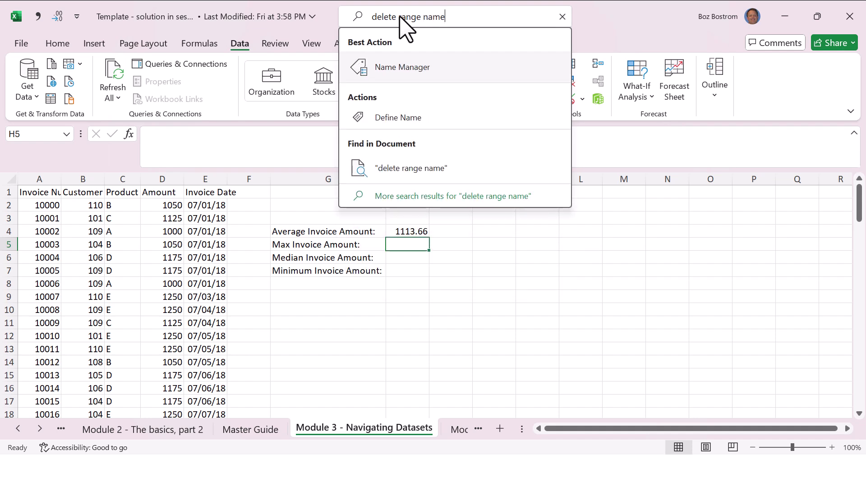
left_click(401, 68)
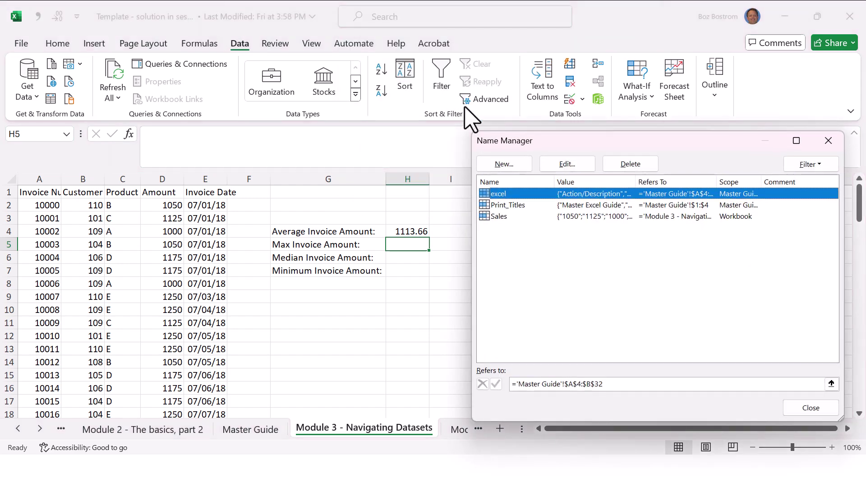
- Delete the Sales name from the workbook's defined names and close the Name Manager
left_click(493, 216)
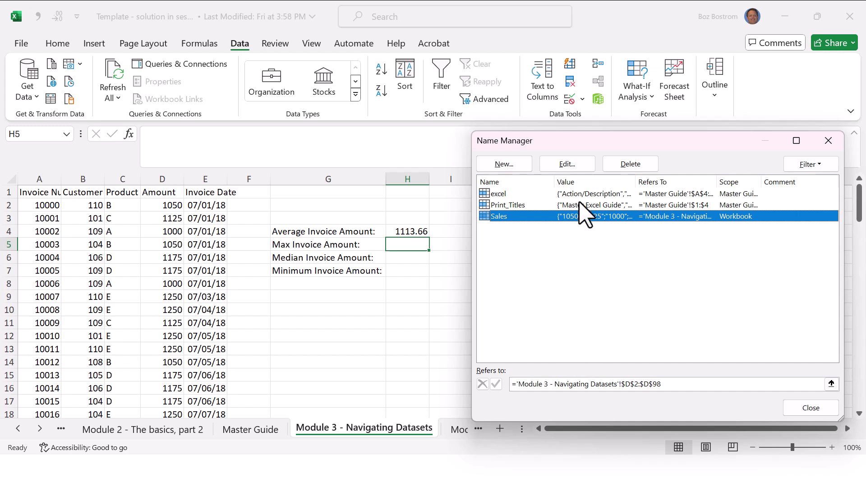
left_click(625, 165)
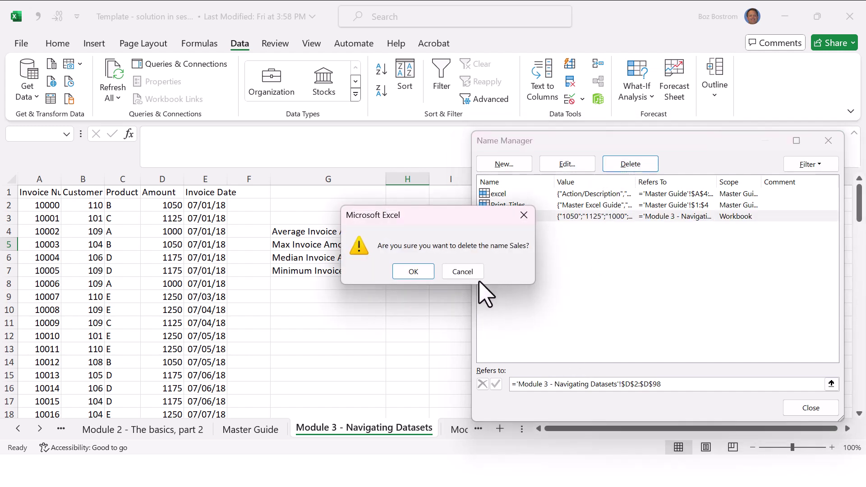
left_click(414, 278)
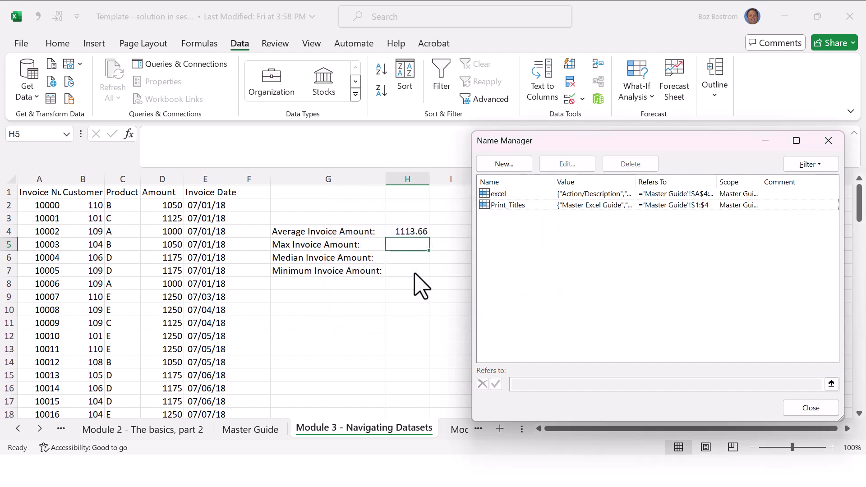
left_click(810, 408)
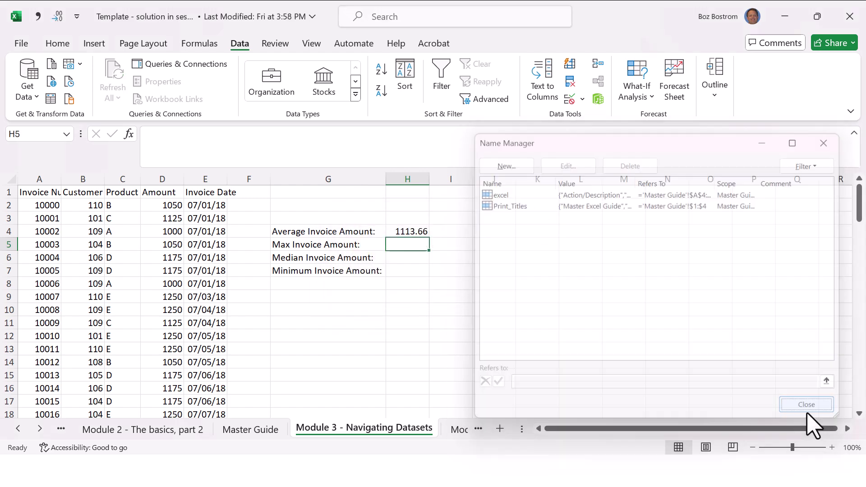
- Select D2:D98 to check whether the range still has a name, and return to the invoice summary
left_click(169, 207)
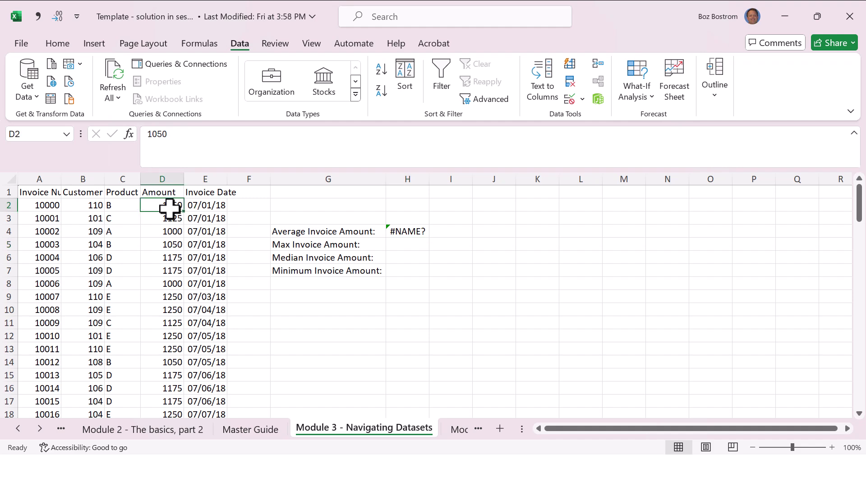
key("End")
key("shift+Down")
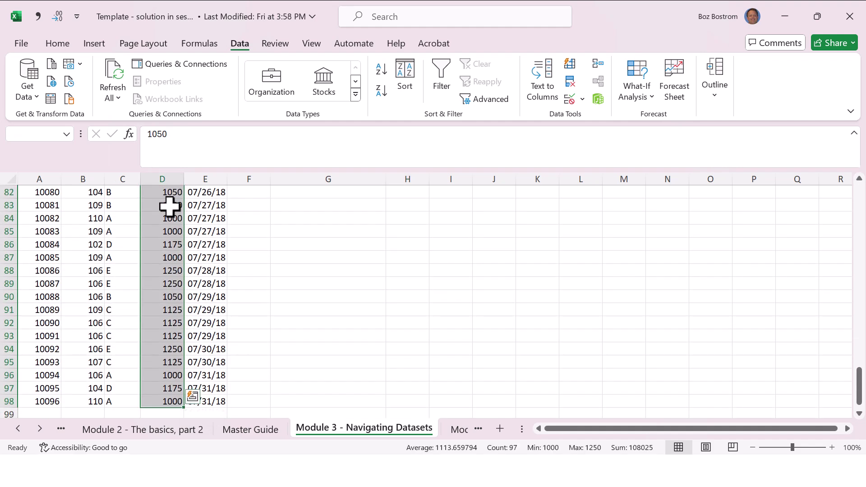
left_click(263, 221)
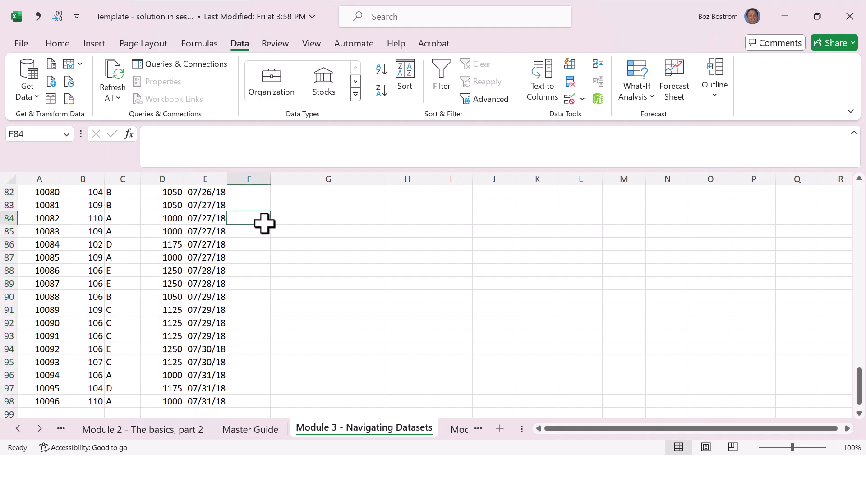
key("Page_Up")
key("Page_Up")
key("Page_Up")
key("Page_Up")
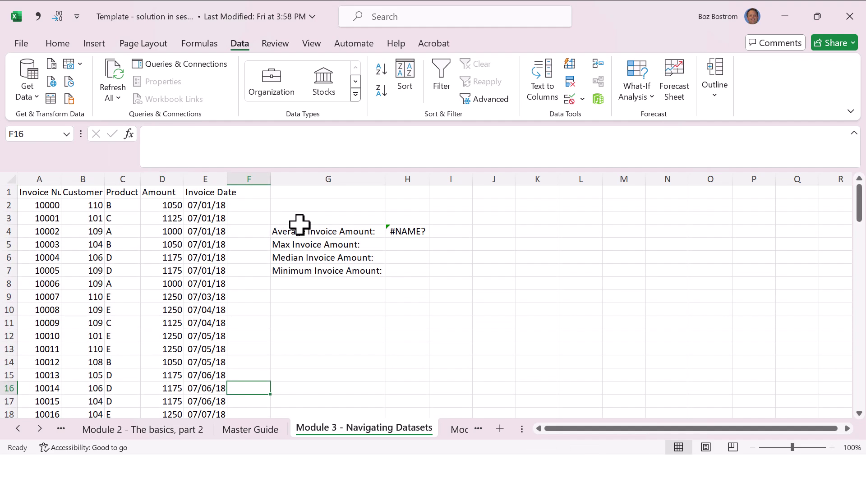
- Clear the average invoice amount formula from H4 of the invoice summary
left_click(393, 230)
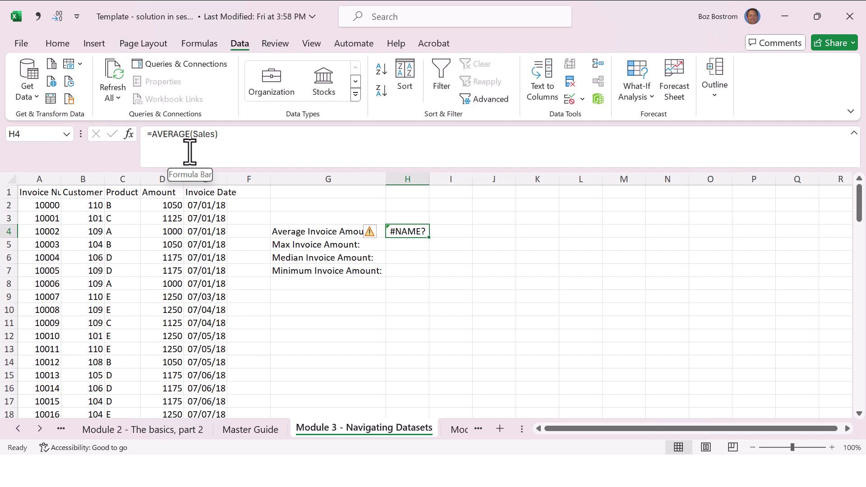
key("Delete")
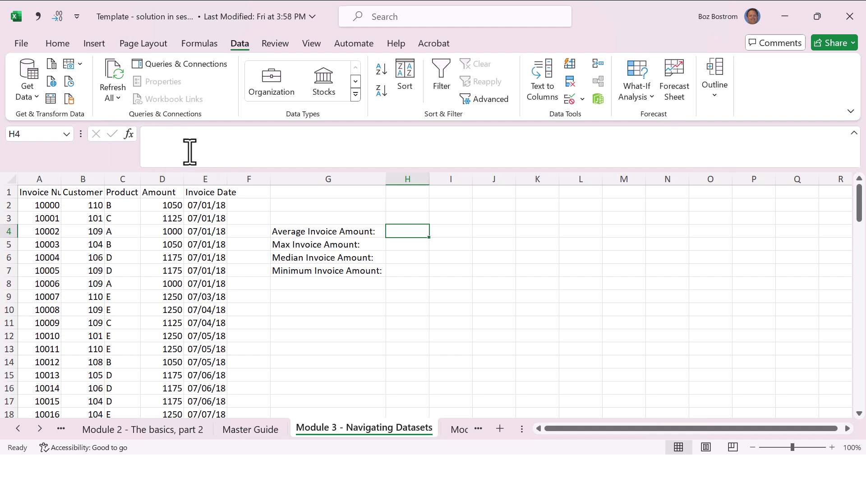
key("Down")
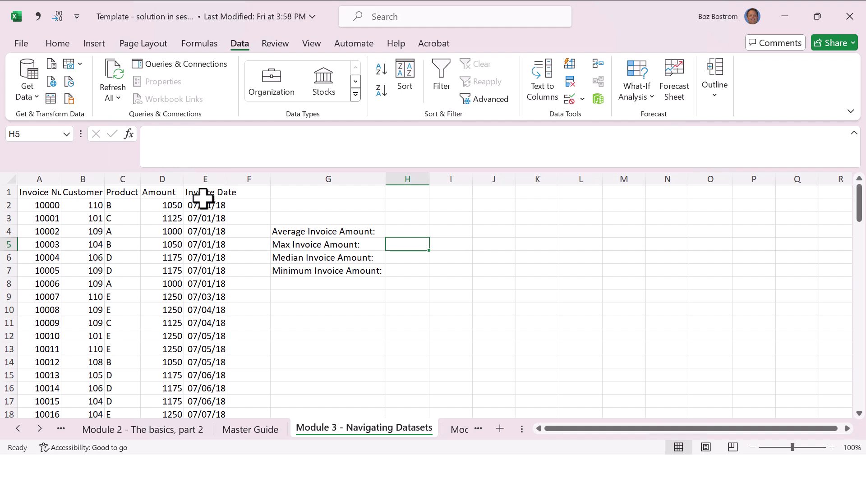
- Go to the Master Guide sheet and check the PC and Mac instructions for Print Titles
left_click(263, 428)
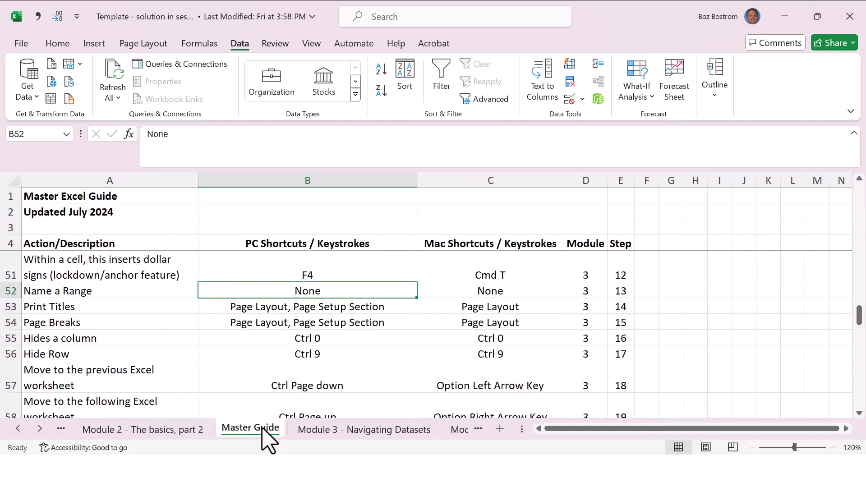
key("Down")
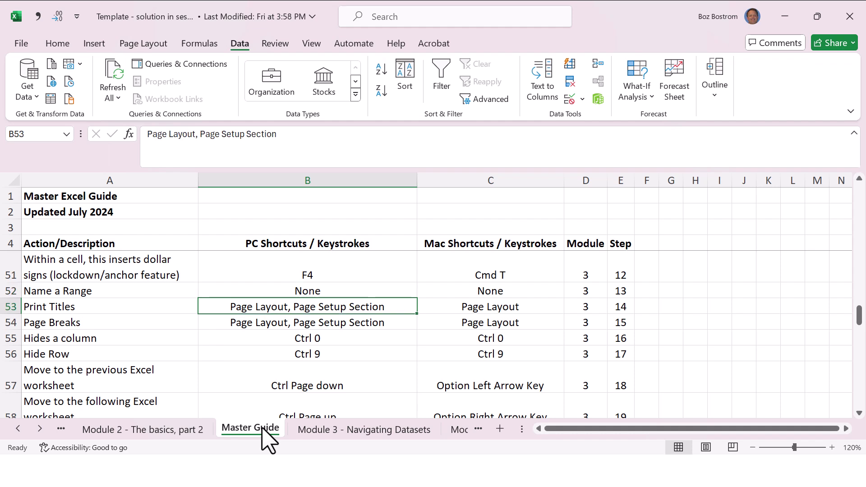
key("Left")
key("Right")
key("Right")
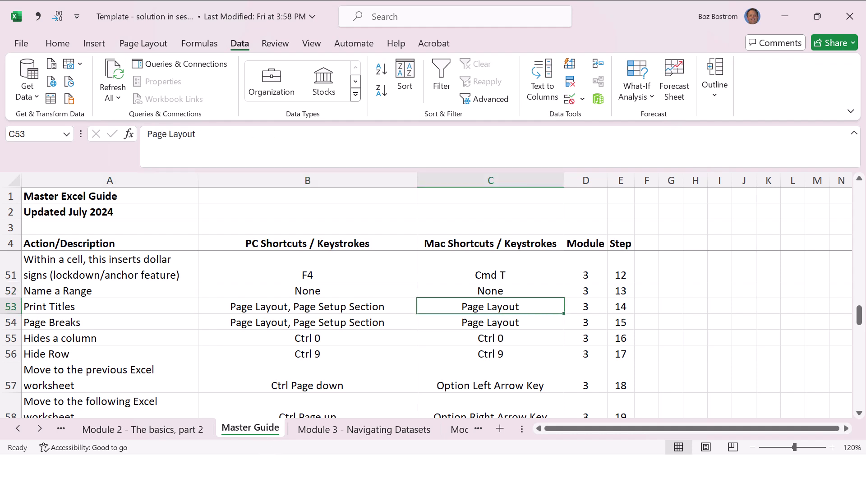
- Preview the Module 3 - Navigating Datasets sheet for printing, check each page for column headings, and return to the sheet
left_click(327, 430)
left_click(313, 334)
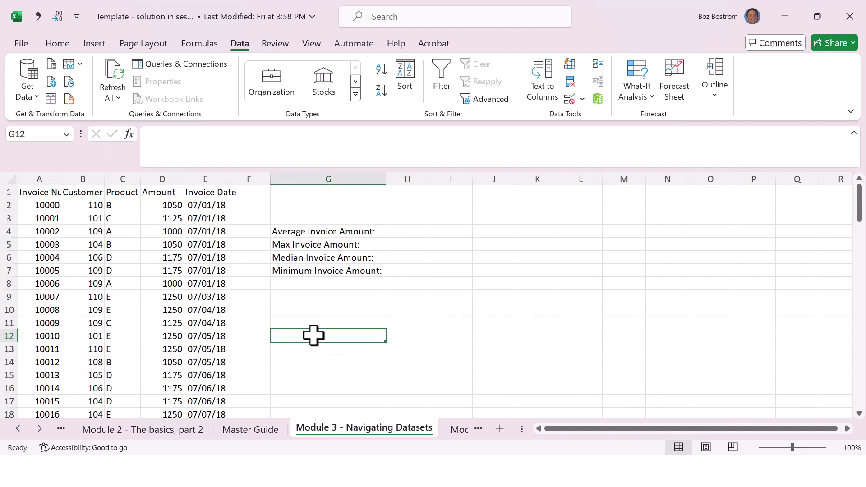
key("ctrl+p")
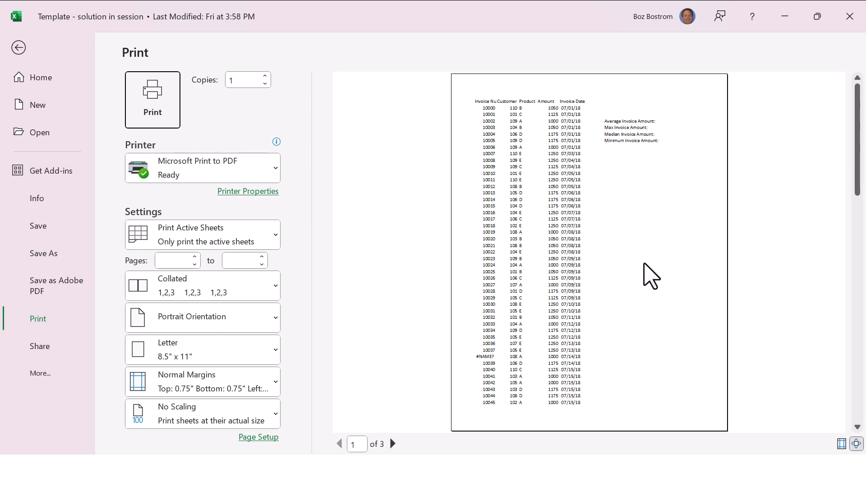
left_click(677, 310)
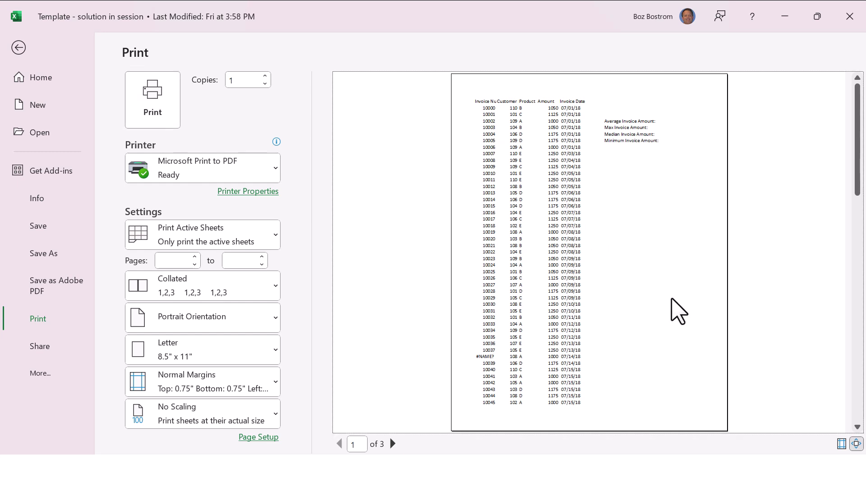
scroll(678, 311, "down", 2)
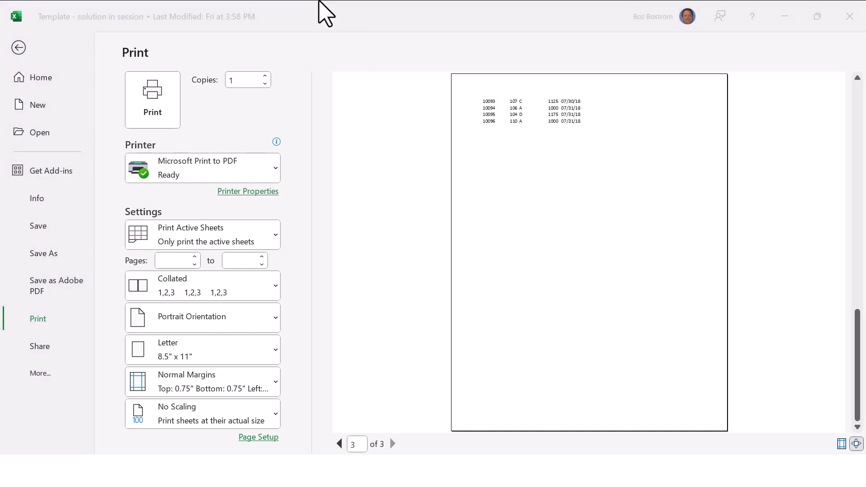
left_click(493, 141)
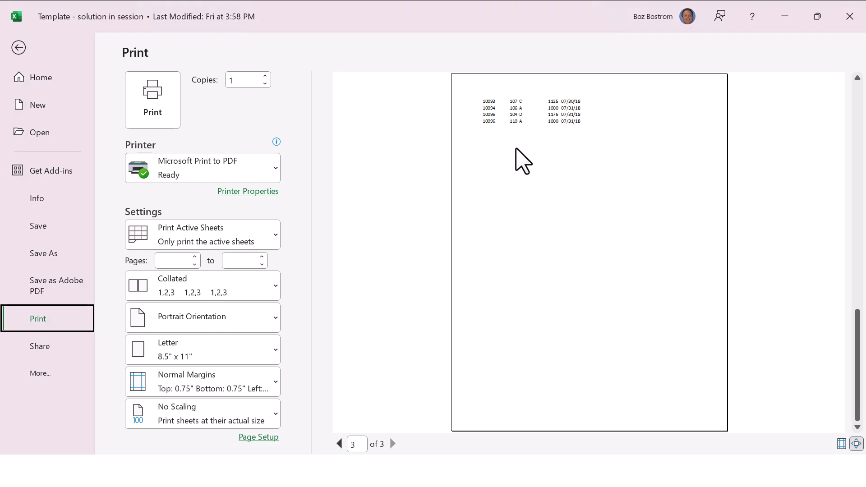
left_click(523, 167)
scroll(527, 166, "up", 1)
scroll(528, 167, "up", 1)
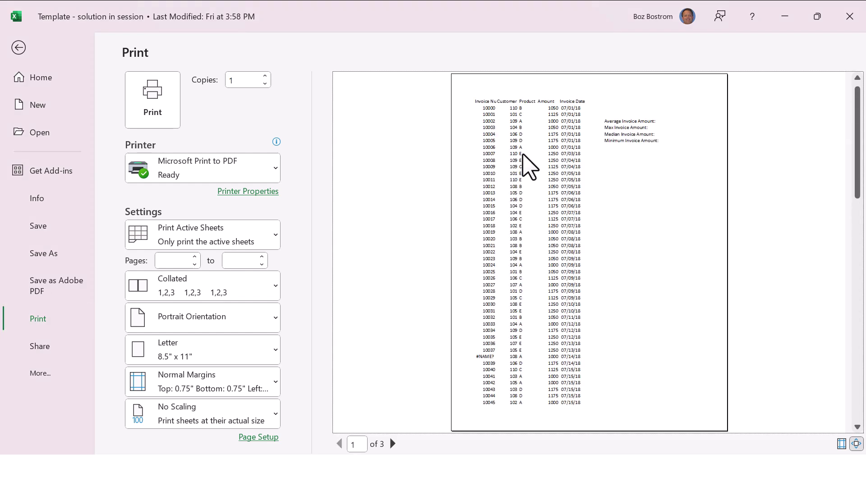
scroll(524, 158, "down", 2)
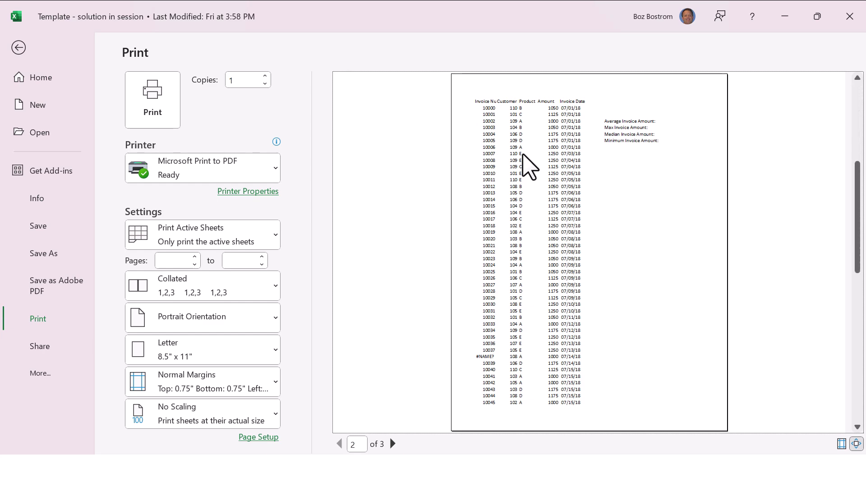
scroll(523, 156, "up", 2)
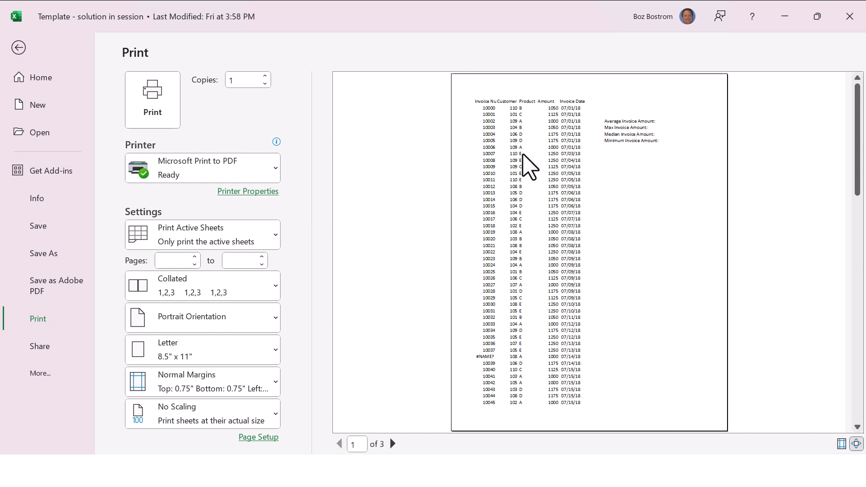
scroll(523, 155, "down", 2)
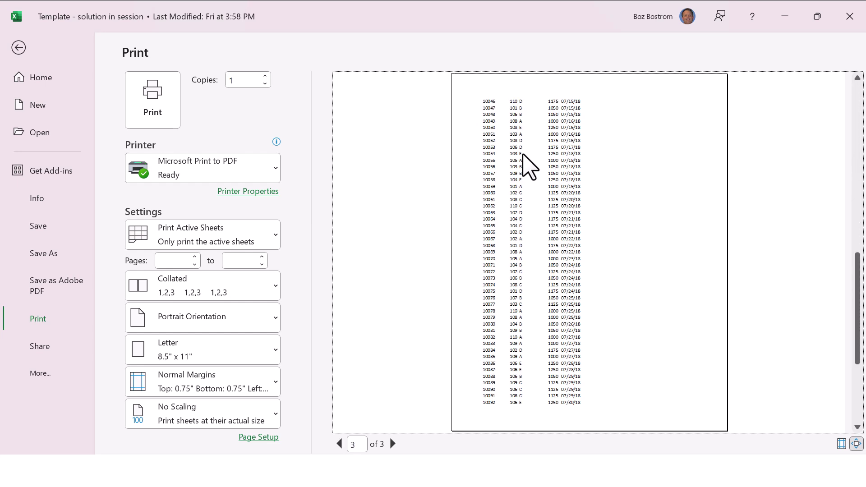
scroll(523, 155, "up", 2)
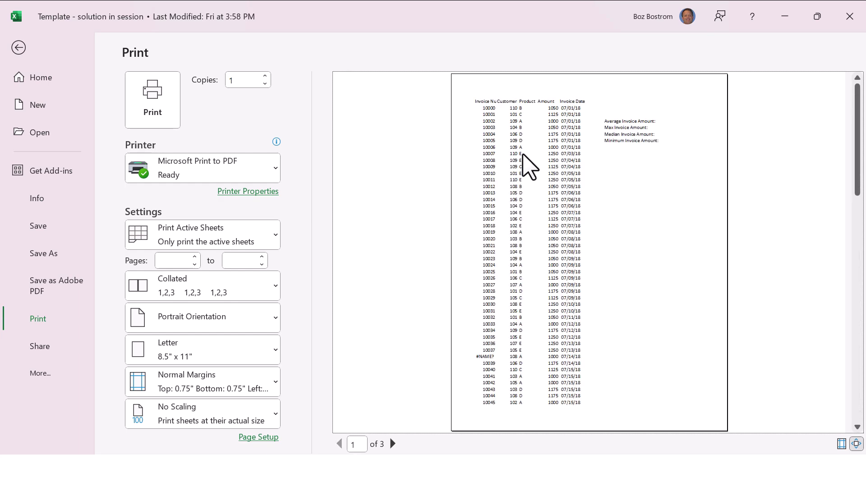
key("Escape")
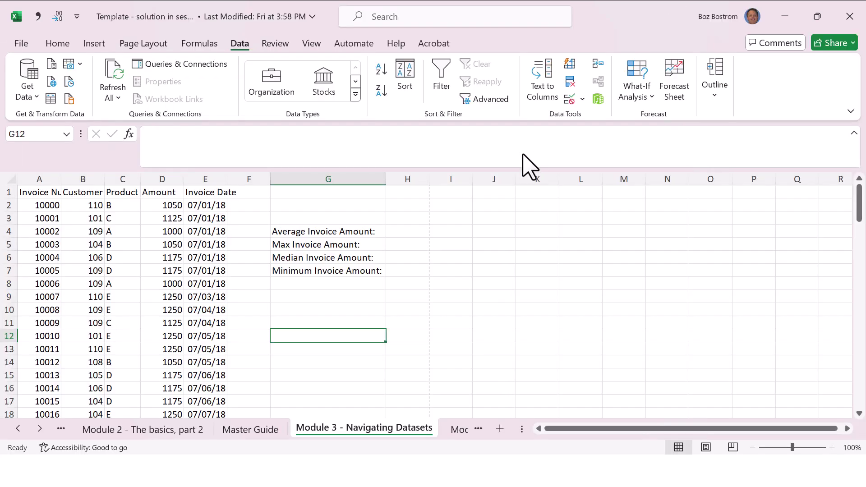
- Review the Print Titles and Page Breaks entries in the Master Guide and inspect that sheet's rows to repeat at top
key("ctrl+Page_Up")
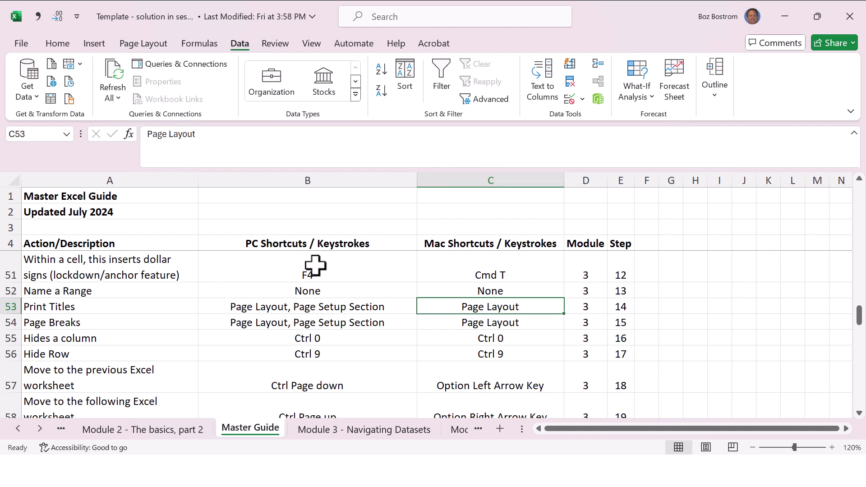
left_click(286, 305)
left_click(290, 321)
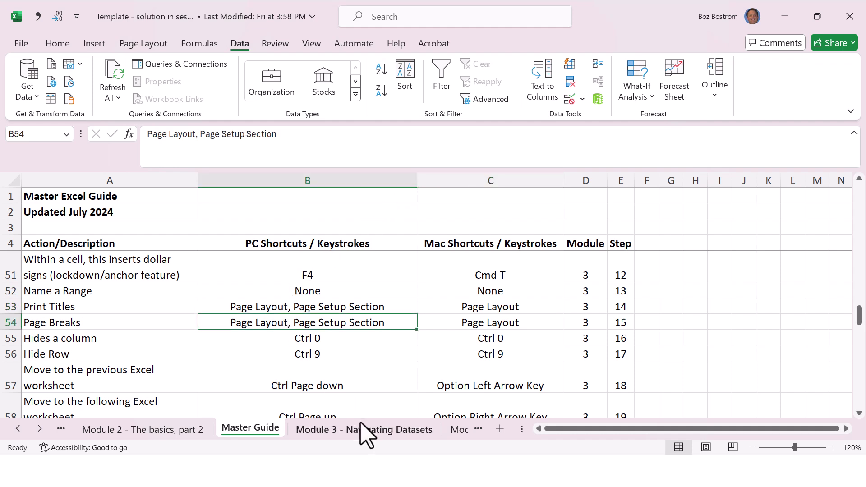
left_click(130, 44)
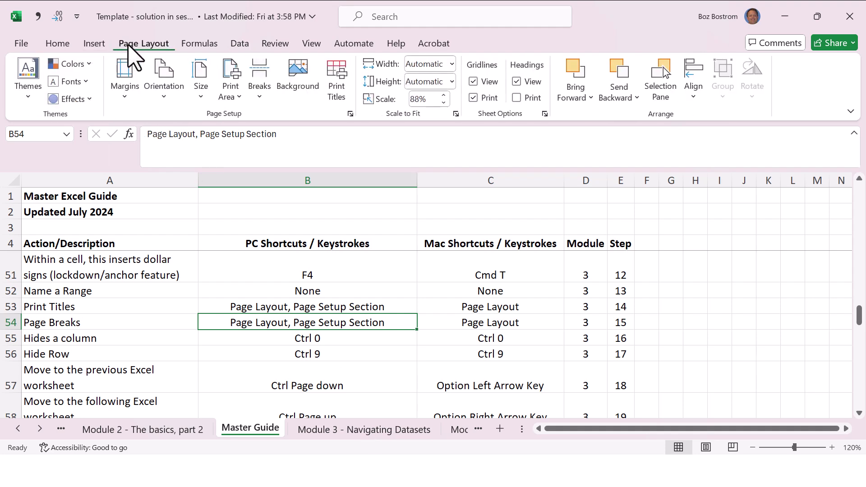
left_click(335, 86)
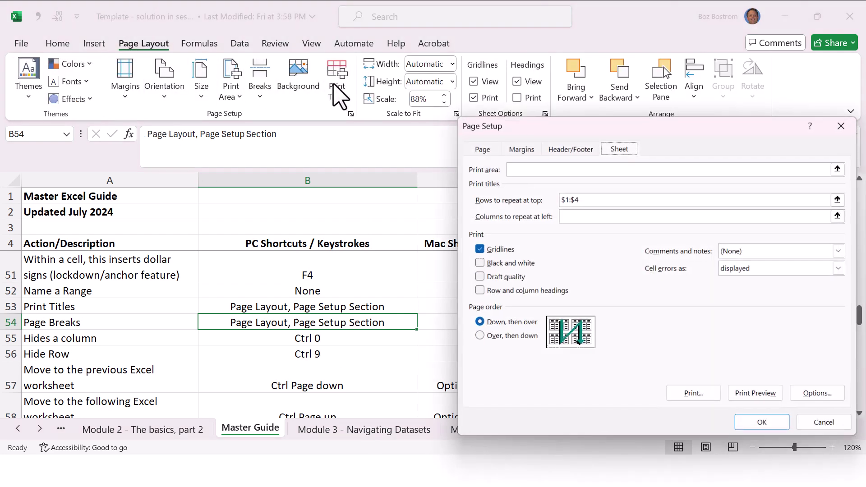
left_click(618, 199)
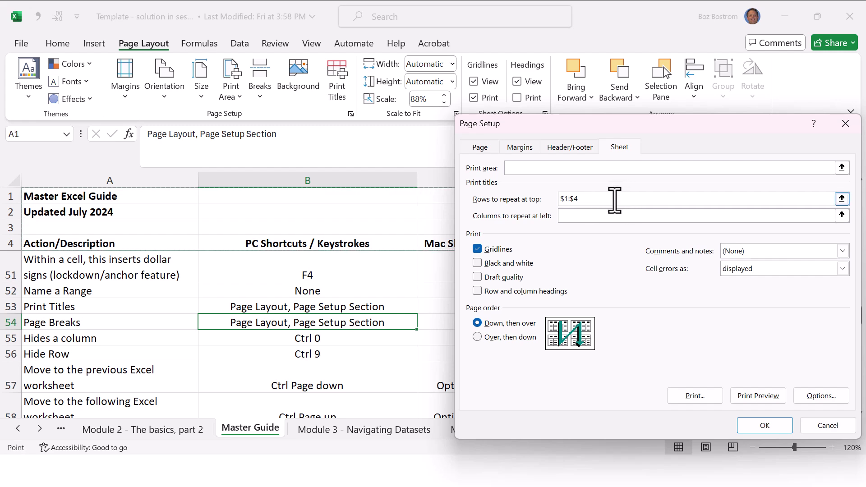
key("Return")
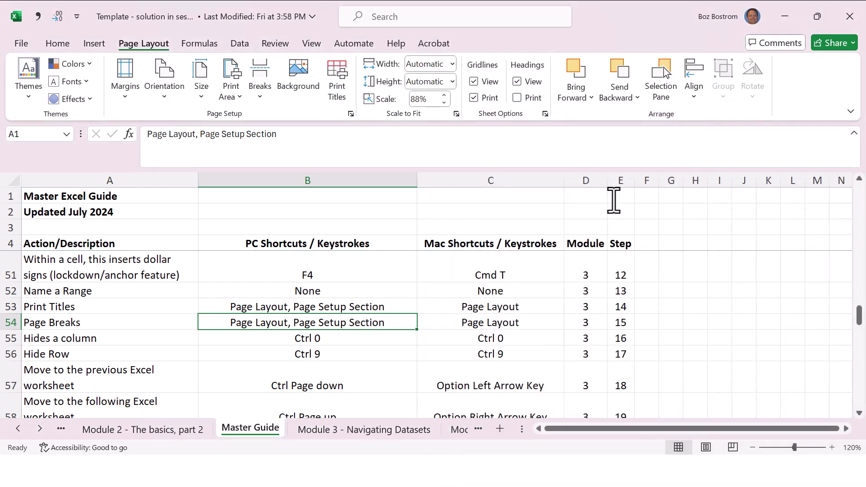
- Set the print titles of the Module 3 - Navigating Datasets sheet to repeat rows 1:1 at top and open the print preview
left_click(378, 429)
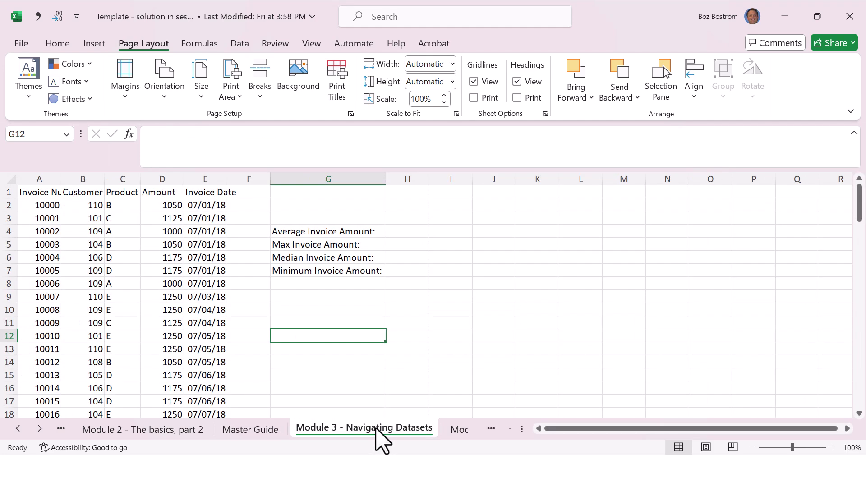
left_click(467, 257)
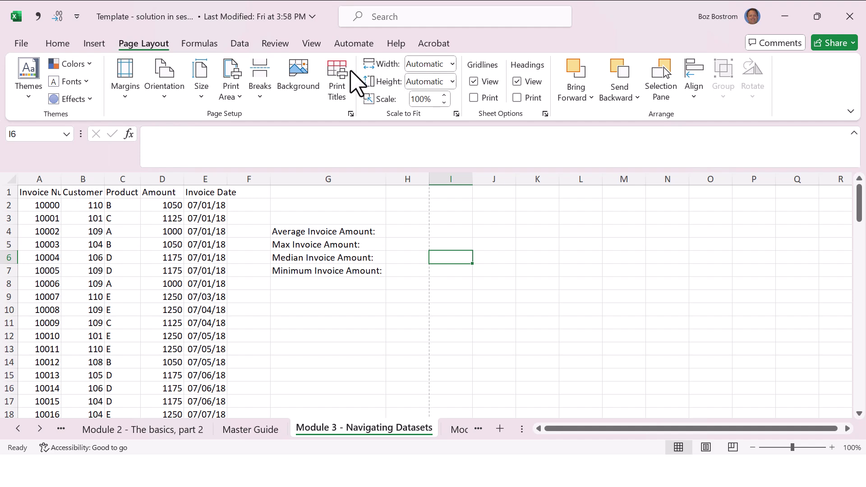
left_click(345, 87)
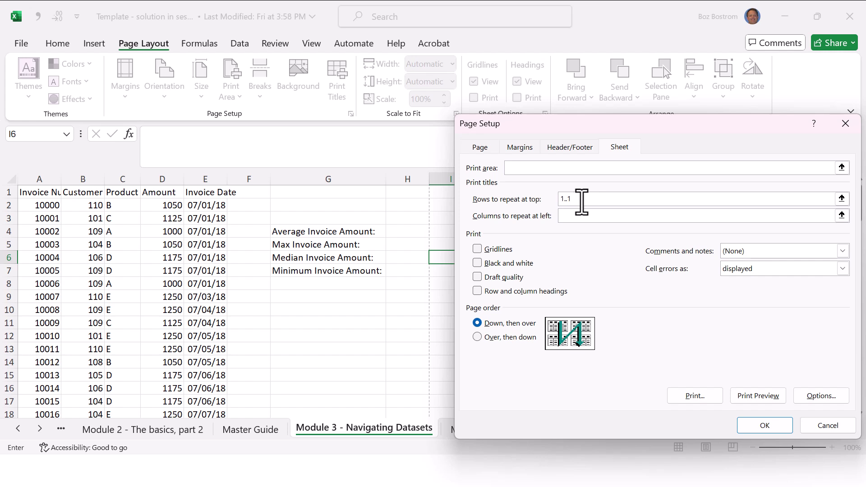
type("1..1")
left_click(769, 397)
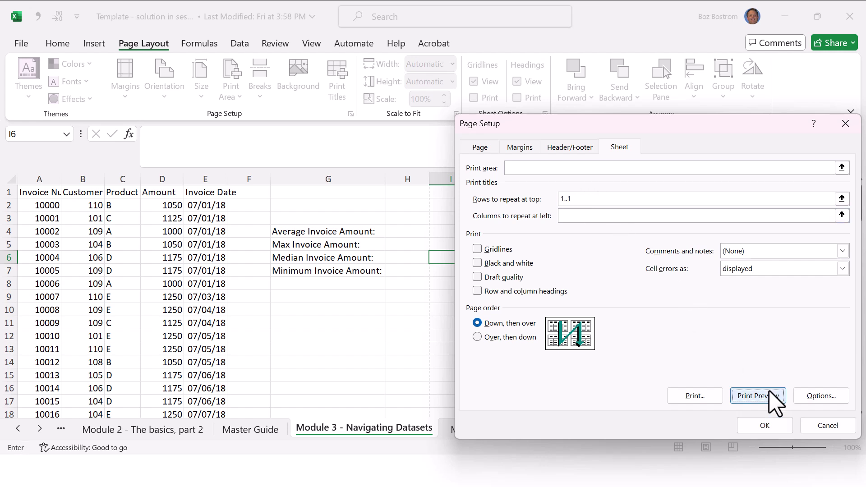
left_click(408, 312)
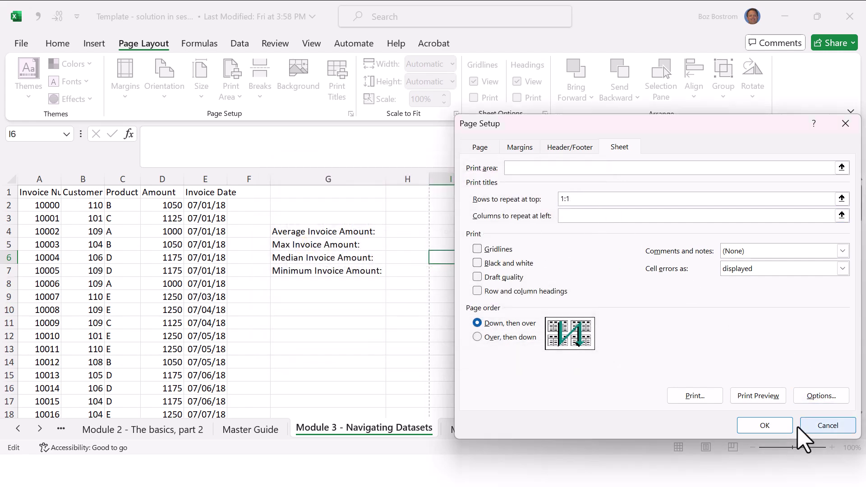
left_click(757, 397)
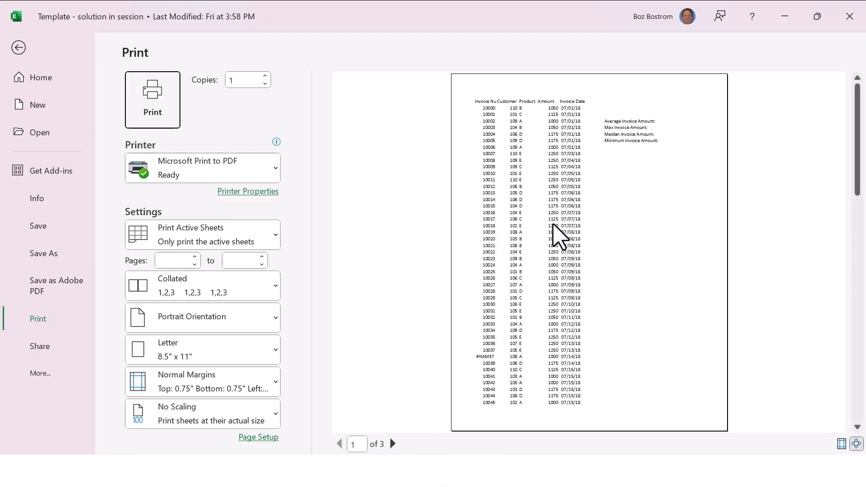
- Page through the print preview to check the heading row on every page, and close the preview
left_click(636, 198)
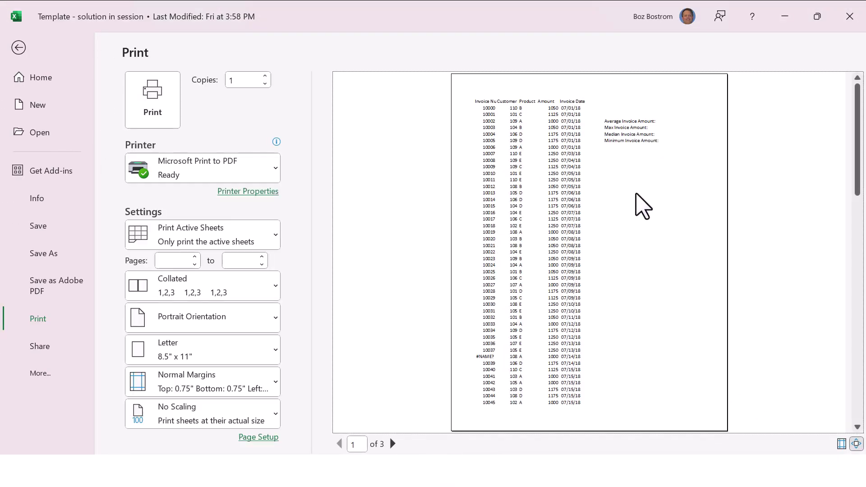
scroll(636, 198, "down", 1)
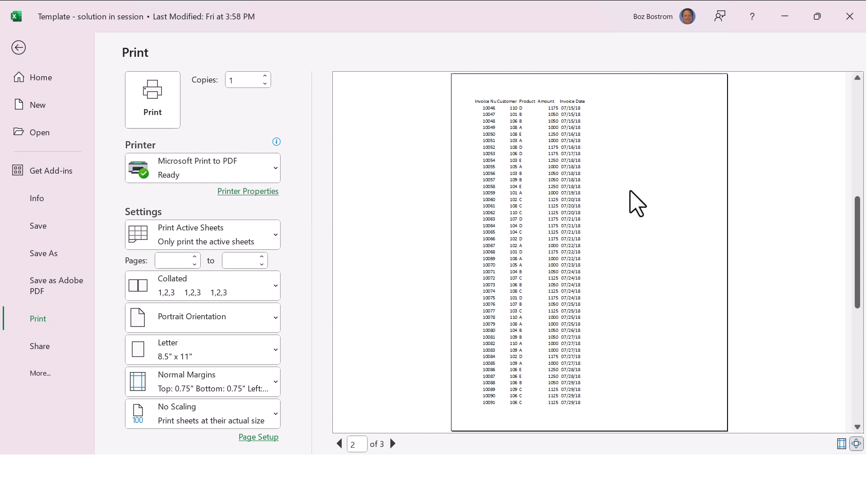
scroll(636, 194, "down", 1)
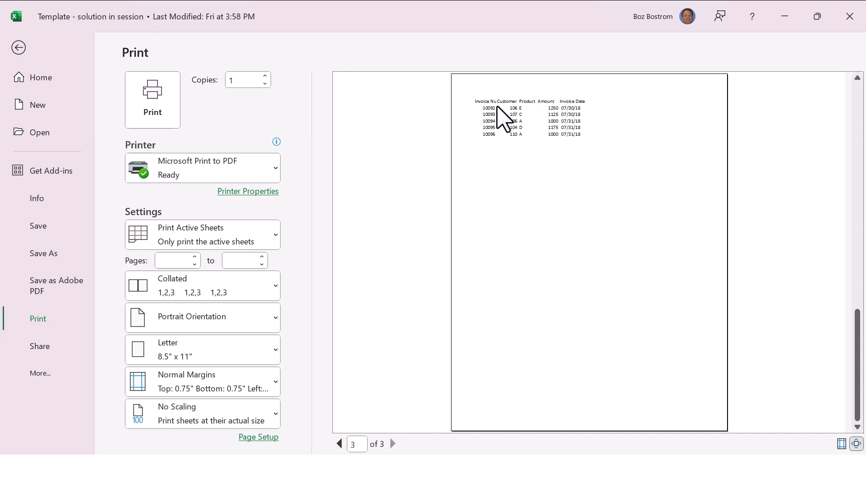
key("Escape")
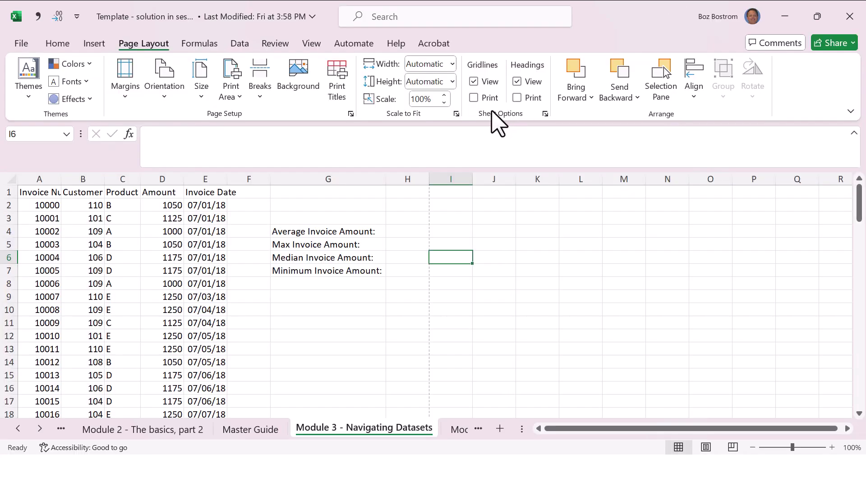
- Go to the last invoice number in column A, cell A98, to look at the page break near the end of the data
key("Left")
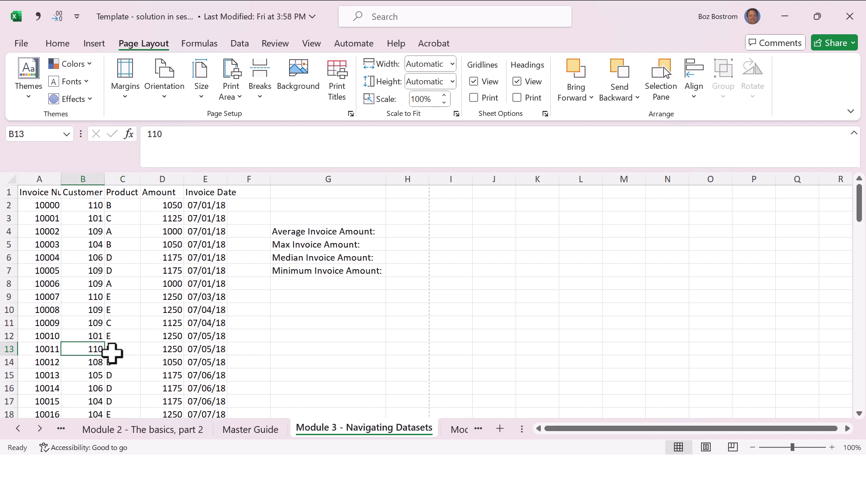
key("Left")
key("End")
key("Up")
key("Down")
key("Down")
key("Down")
key("End")
key("Down")
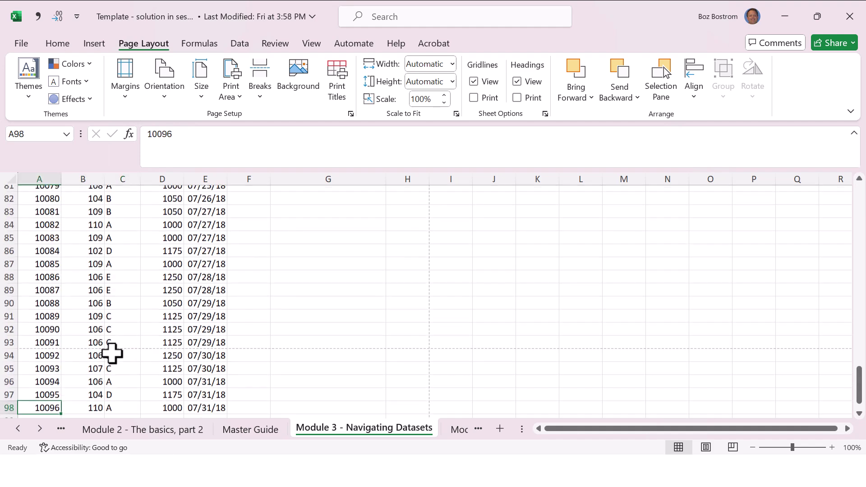
- Go back up column A to the rows around invoice 10036 to choose where the first page ends
key("End")
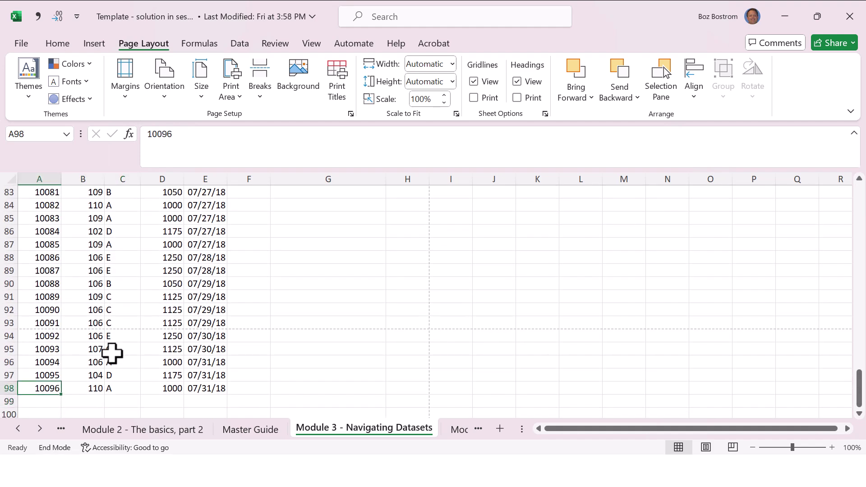
key("Up")
key("Down")
key("Page_Down")
key("Down")
key("Down")
key("Down")
key("Down")
key("Down")
key("Down")
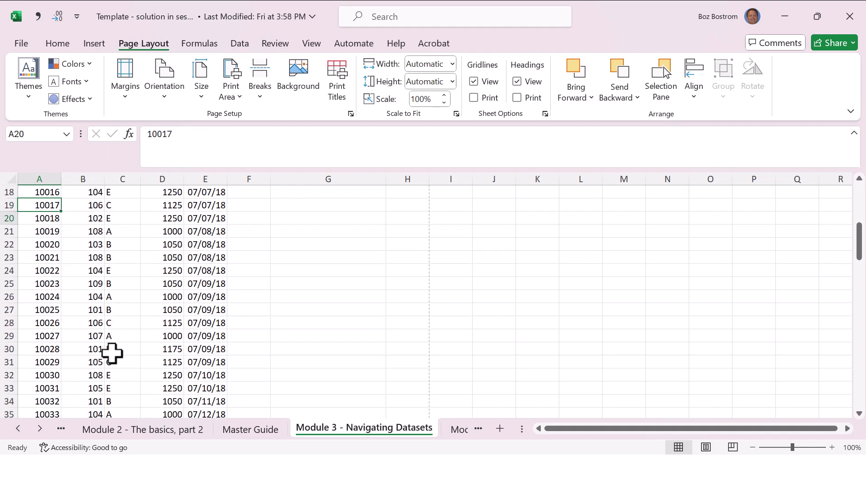
key("Down")
key("Down")
key("Down")
key("Down")
key("Down")
key("Down")
key("Down")
key("Down")
key("Down")
key("Down")
key("Down")
key("Down")
key("Down")
key("Down")
key("Down")
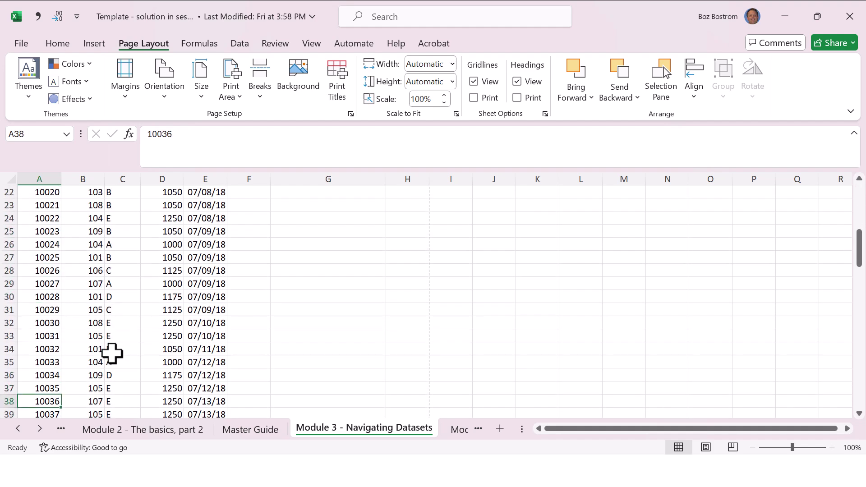
key("F2")
key("Home")
type("=A18")
key("ctrl+Return")
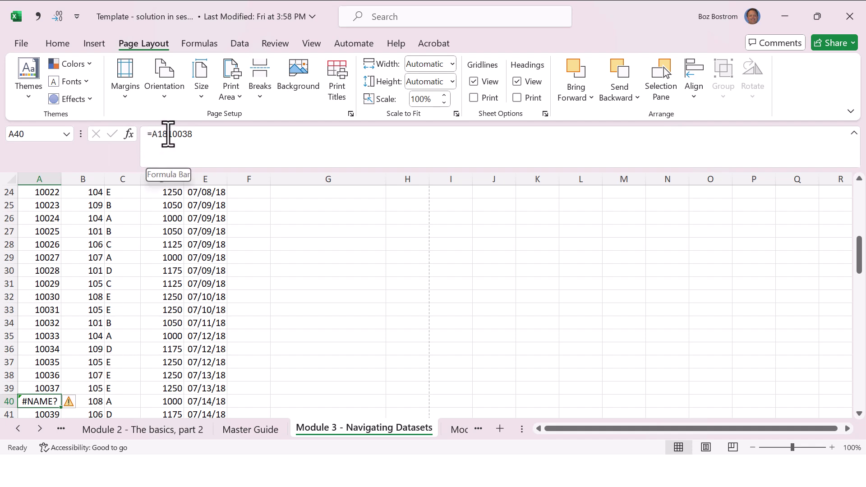
left_click_drag(167, 134, 87, 133)
key("Escape")
key("Down")
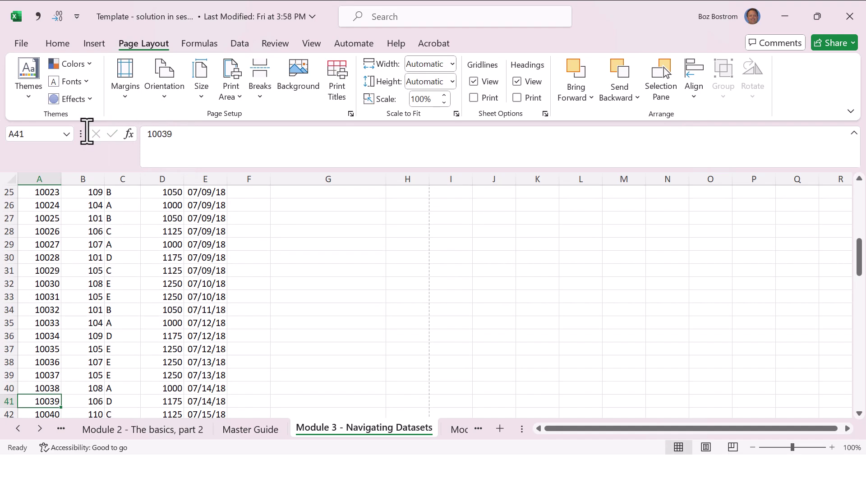
- Insert a page break above row 38, so invoice 10036 starts a new page
key("Up")
key("Up")
key("Up")
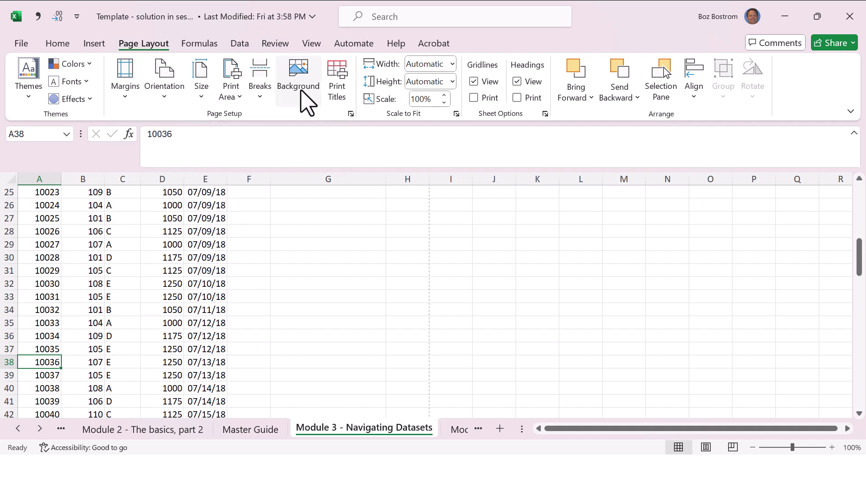
left_click(258, 83)
left_click(297, 118)
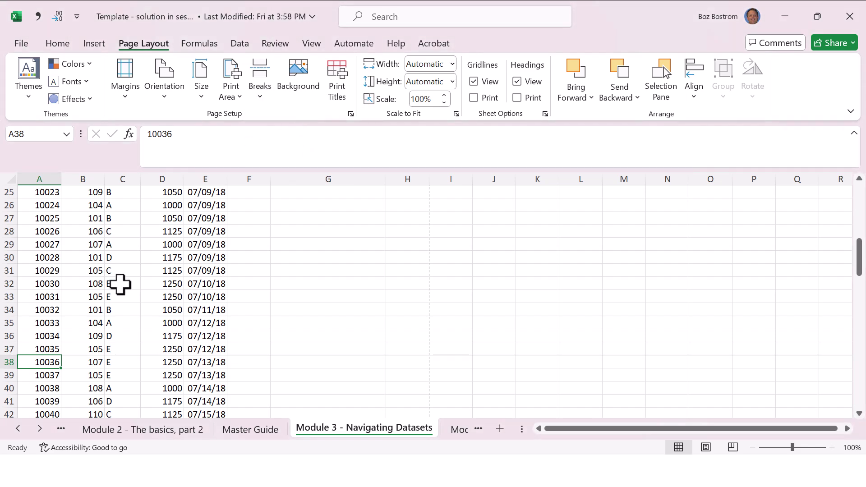
- Insert a second page break above row 73, so invoice 10071 starts a new page
left_click(46, 386)
left_click(47, 348)
key("Page_Down")
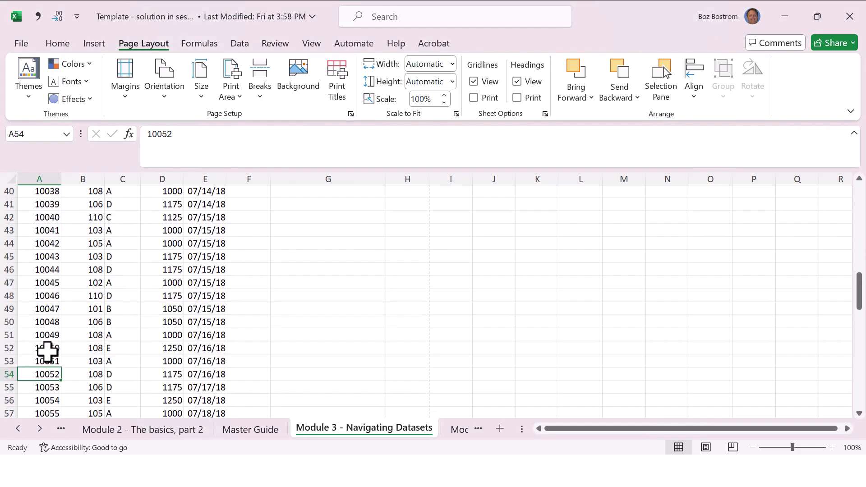
key("Page_Down")
key("Page_Down")
key("Up")
key("Up")
key("Up")
key("Up")
key("Up")
key("Up")
key("Up")
key("Up")
key("Up")
key("Up")
key("Up")
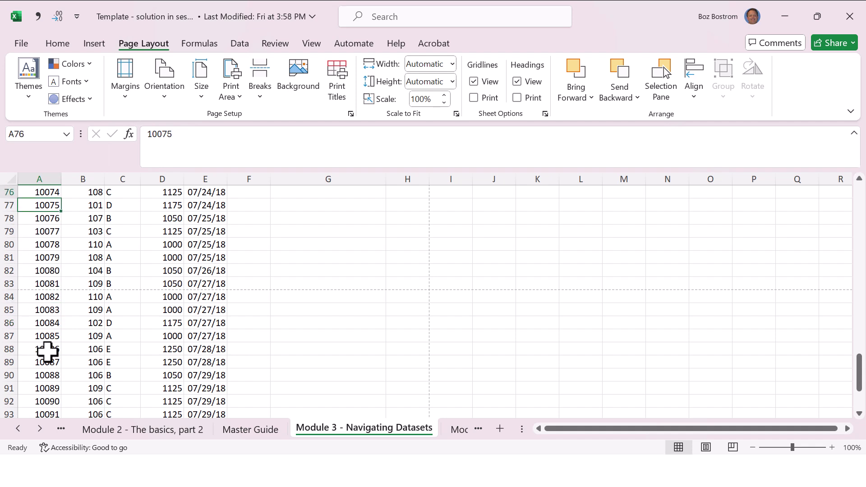
key("Up")
key("Up")
key("Up")
key("Up")
key("Up")
key("Down")
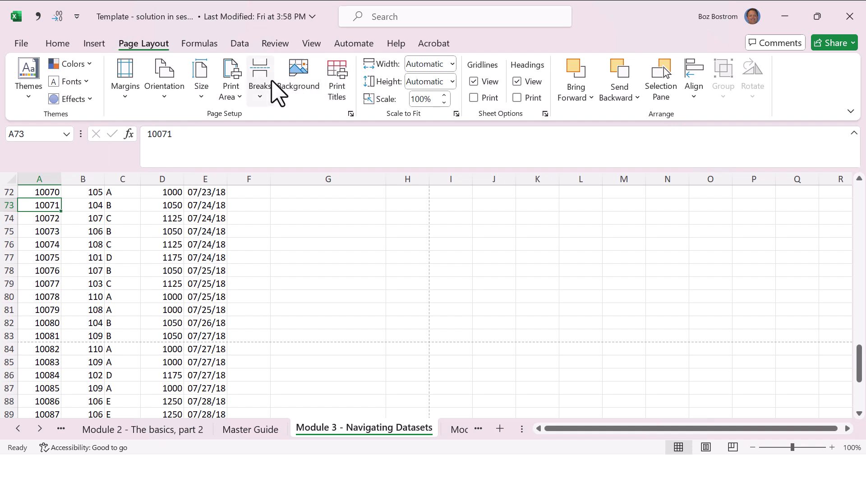
left_click(262, 88)
left_click(279, 118)
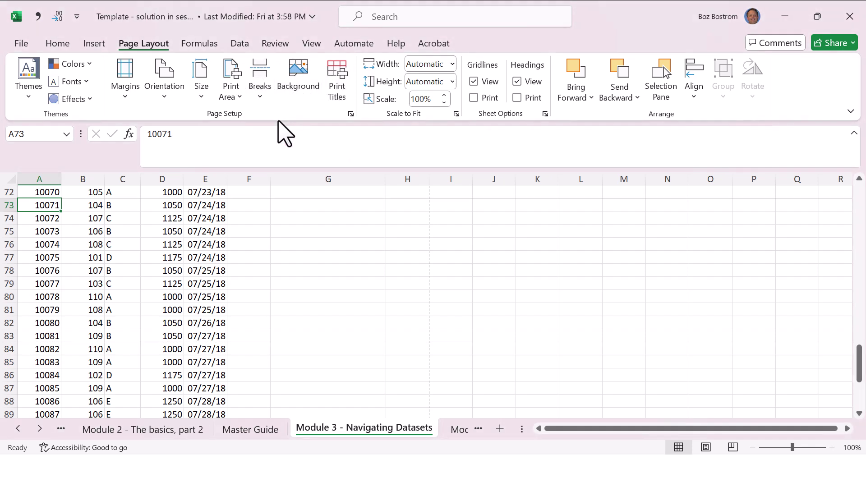
- Open the print preview and page through the sheet to check where each page starts and ends
left_click(301, 298)
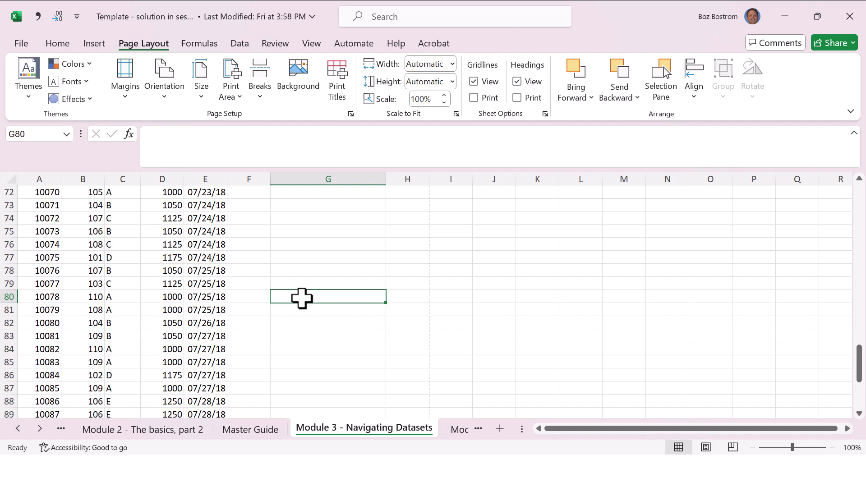
key("ctrl+p")
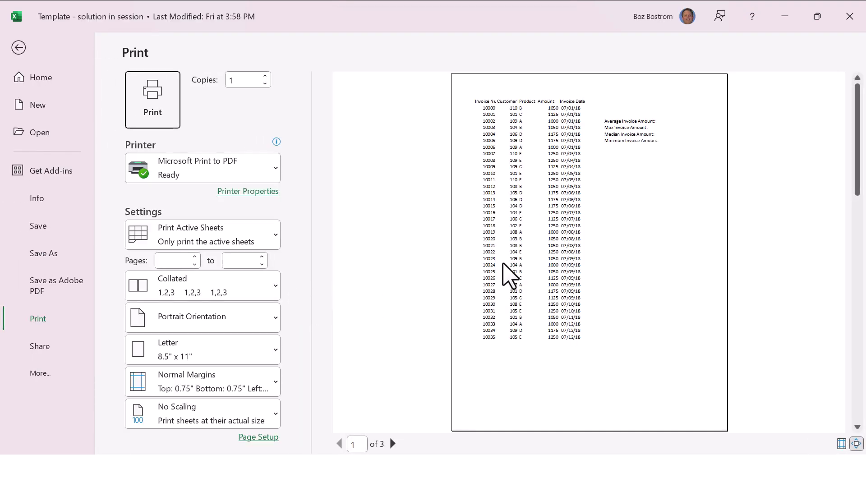
scroll(602, 231, "down", 2)
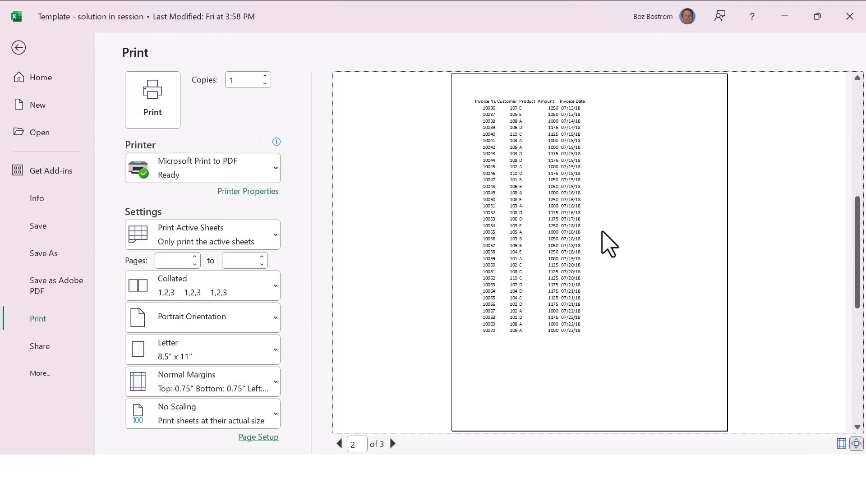
scroll(602, 231, "up", 2)
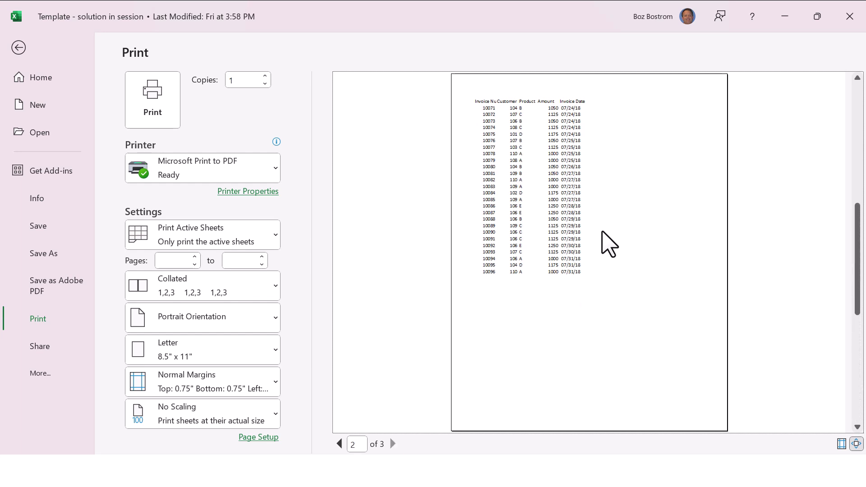
scroll(603, 232, "down", 1)
scroll(603, 232, "down", 1)
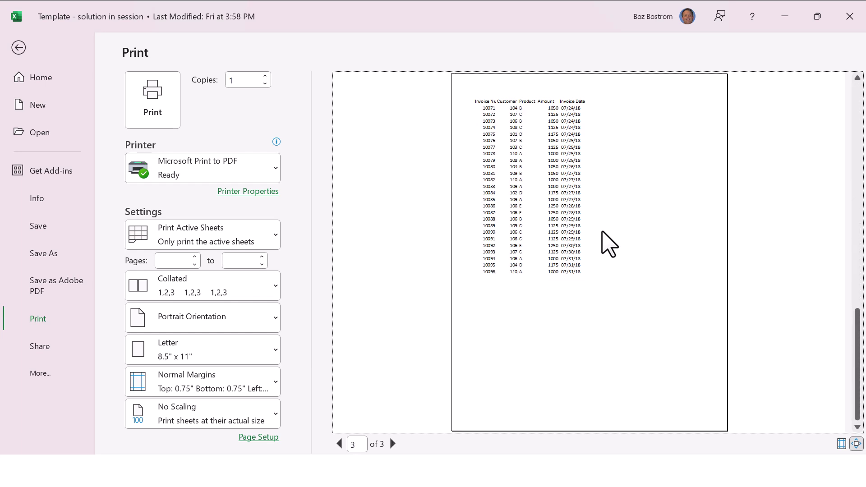
scroll(602, 231, "up", 2)
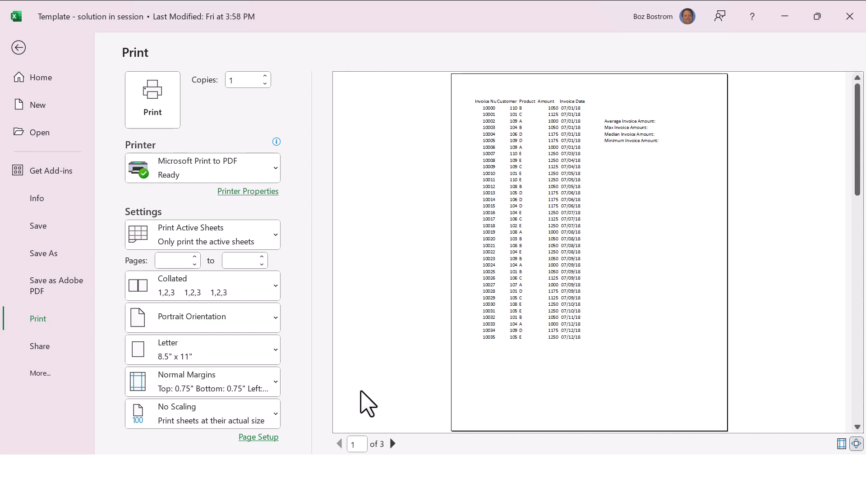
- Select Fit to 1 page wide by 1 tall in Page Setup, cancel the dialog and leave the print preview
left_click(270, 439)
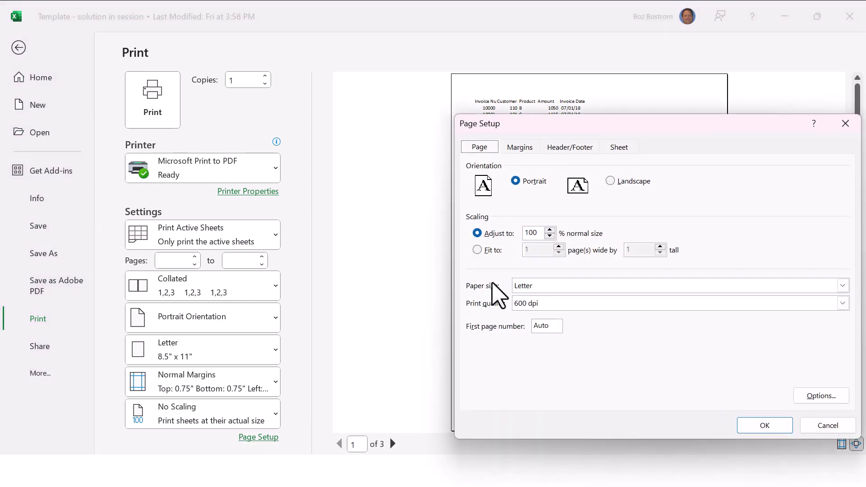
left_click(477, 250)
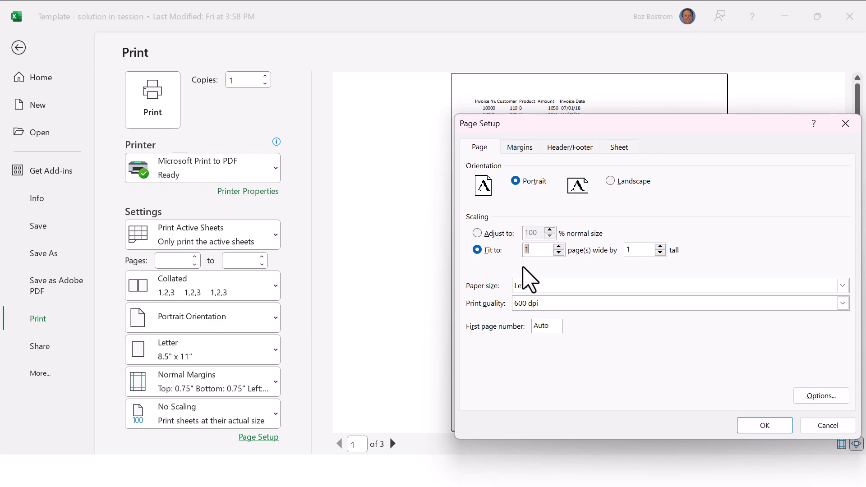
key("Escape")
key("Escape")
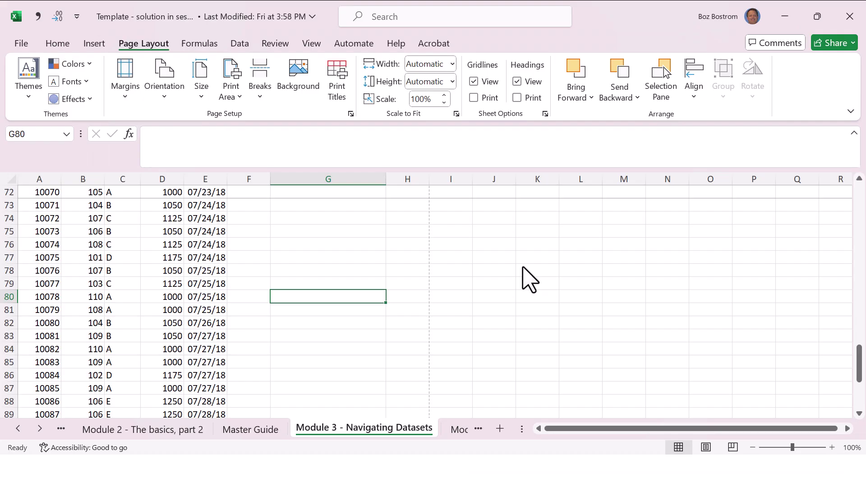
- Review the Page Breaks through worksheet-navigation entries in the Master Guide, ending on the Mac shortcut for hiding a column
key("ctrl+Page_Up")
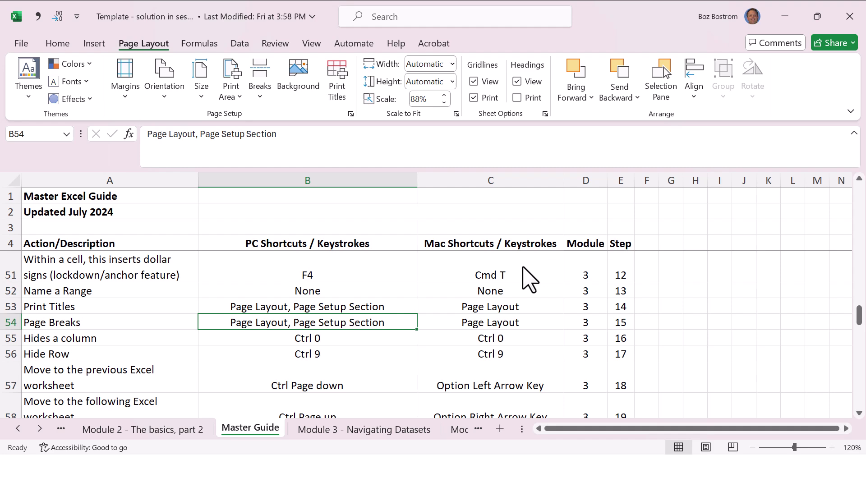
key("Right")
key("Down")
key("Down")
key("Down")
key("Down")
key("Down")
key("Down")
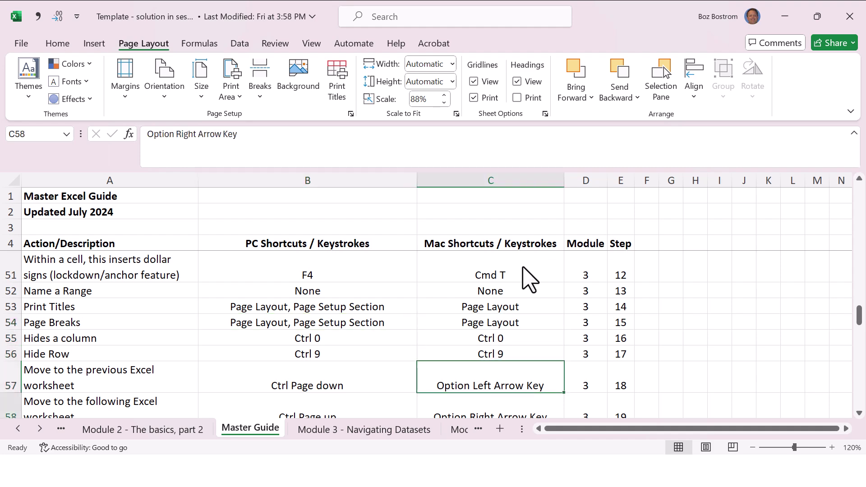
key("Up")
key("Up")
key("Up")
key("Up")
key("Up")
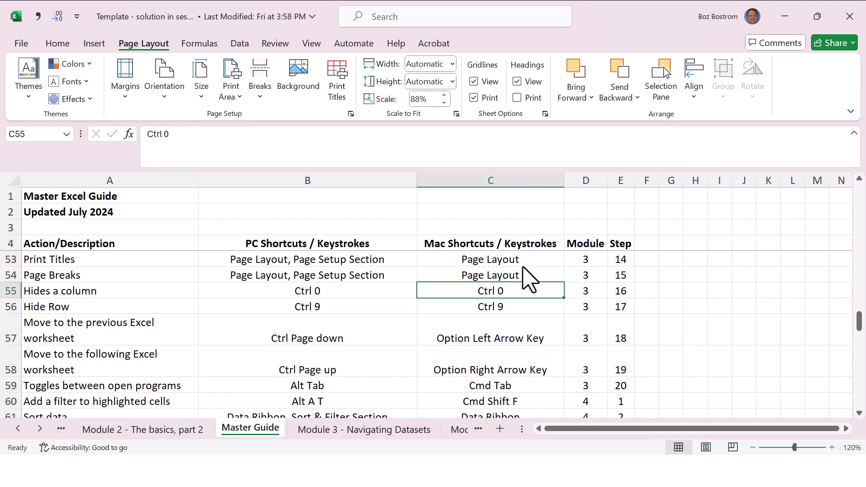
key("Left")
key("Left")
key("Right")
key("Right")
- Hide column E on the Module 3 - Navigating Datasets sheet, and unhide it by autofitting columns D through F
key("ctrl+Page_Down")
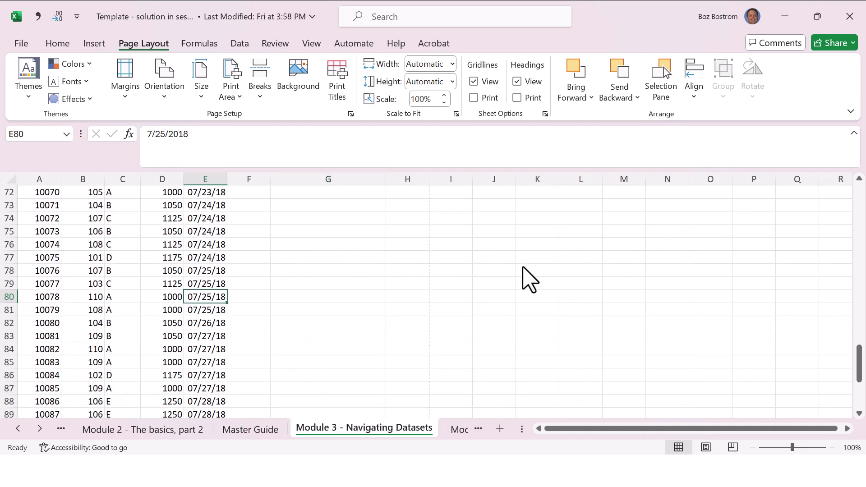
key("ctrl+0")
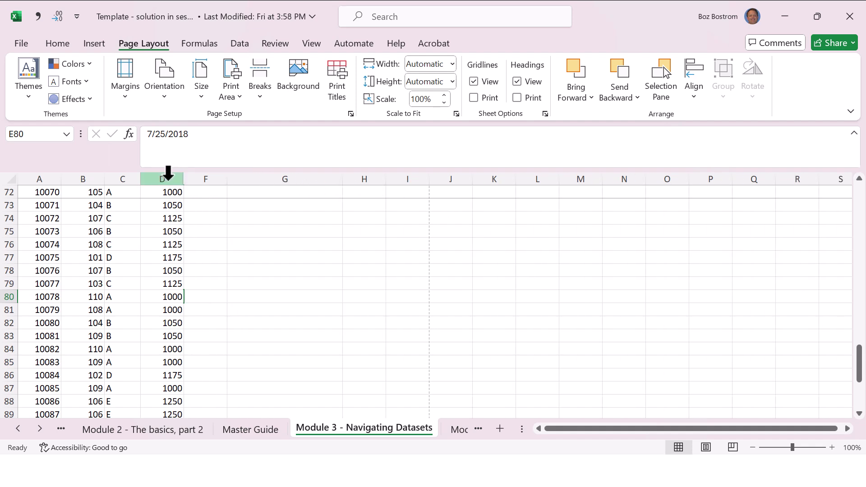
left_click_drag(167, 175, 201, 181)
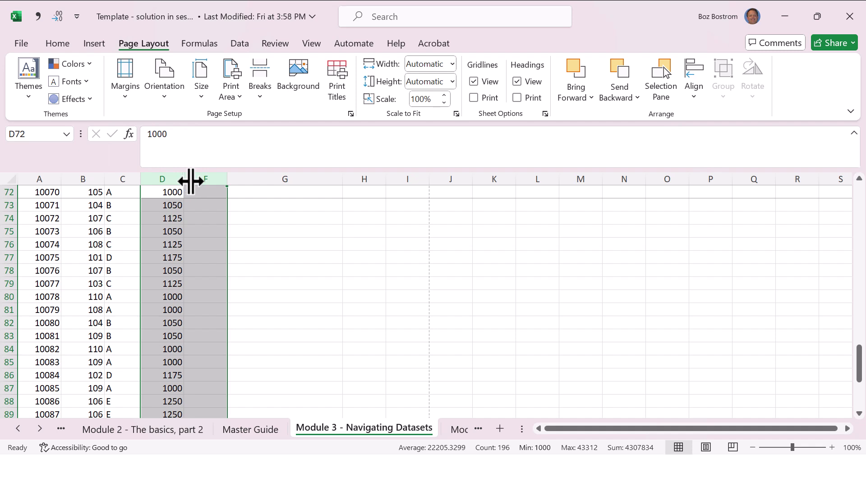
double_click(190, 181)
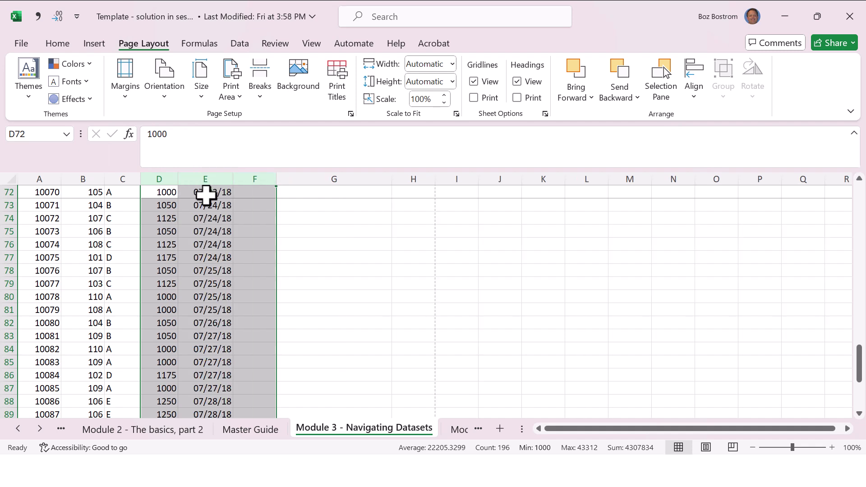
left_click(206, 195)
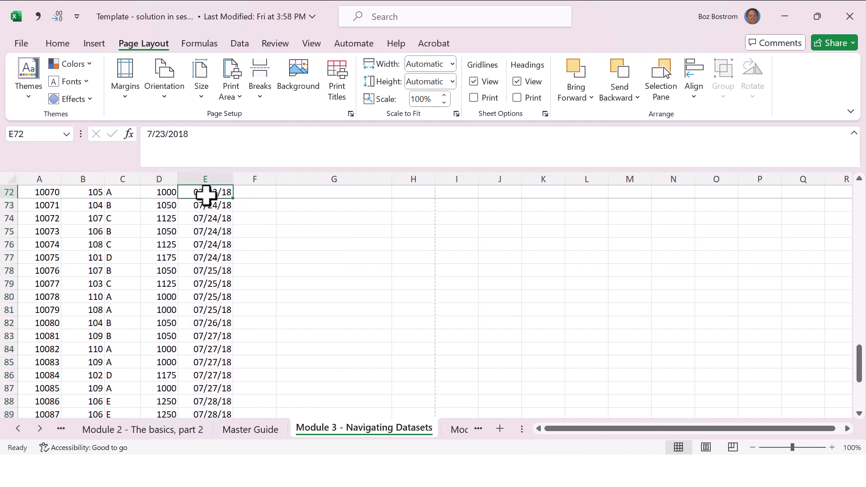
- Hide row 77, and unhide it by autofitting rows 76 through 78
left_click(9, 257)
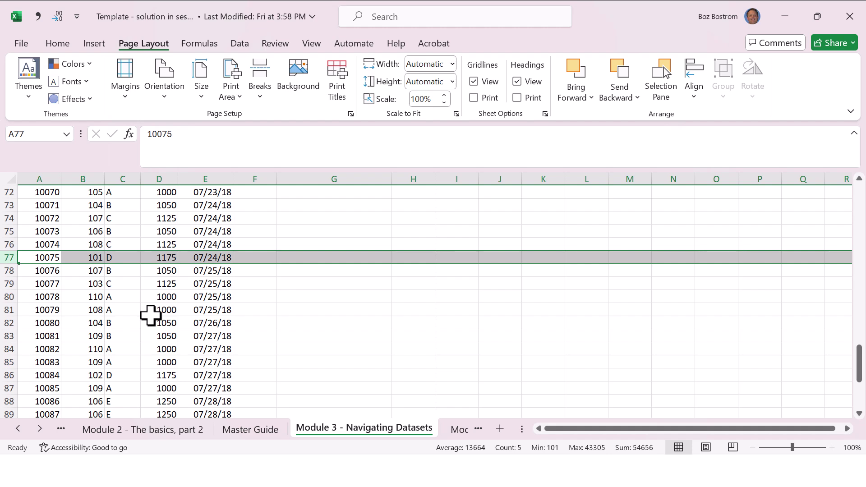
key("ctrl+9")
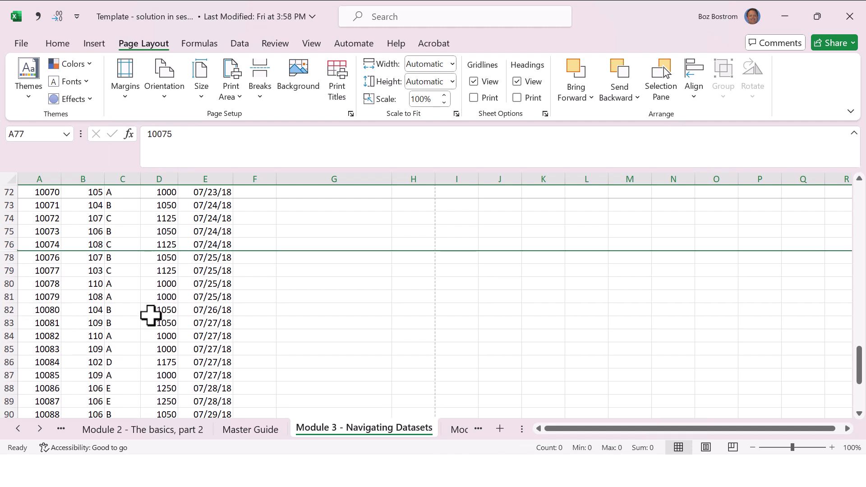
left_click(124, 297)
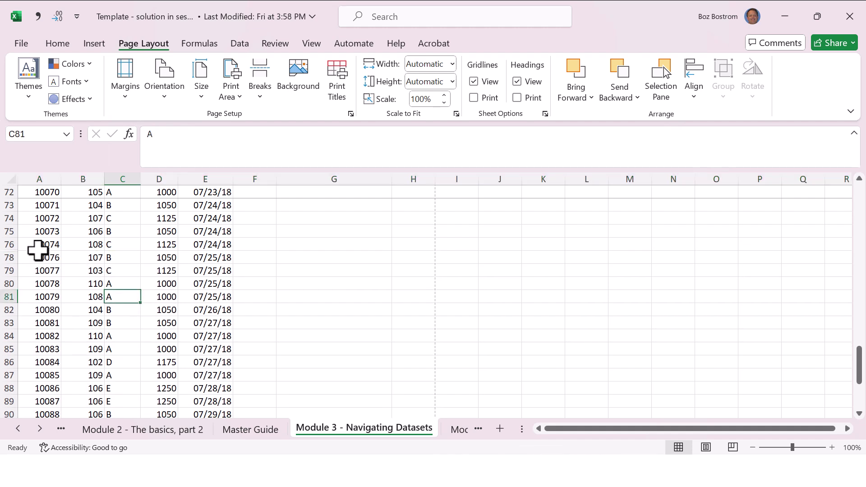
left_click_drag(9, 244, 12, 257)
double_click(10, 251)
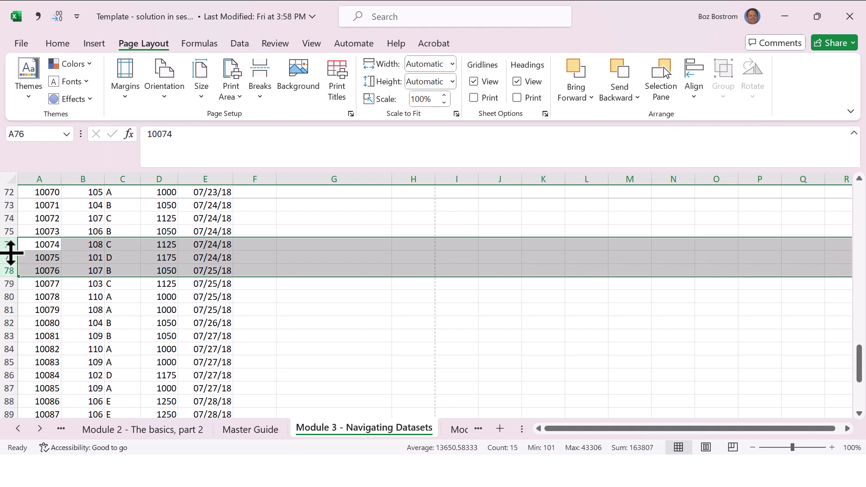
left_click(86, 254)
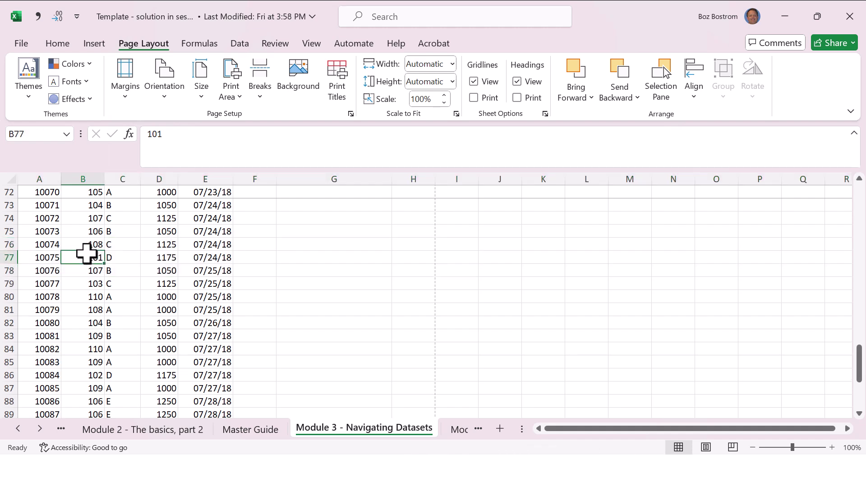
- Review the Master Guide entries for hiding a row and for moving to the previous and following Excel worksheet
key("ctrl+Page_Up")
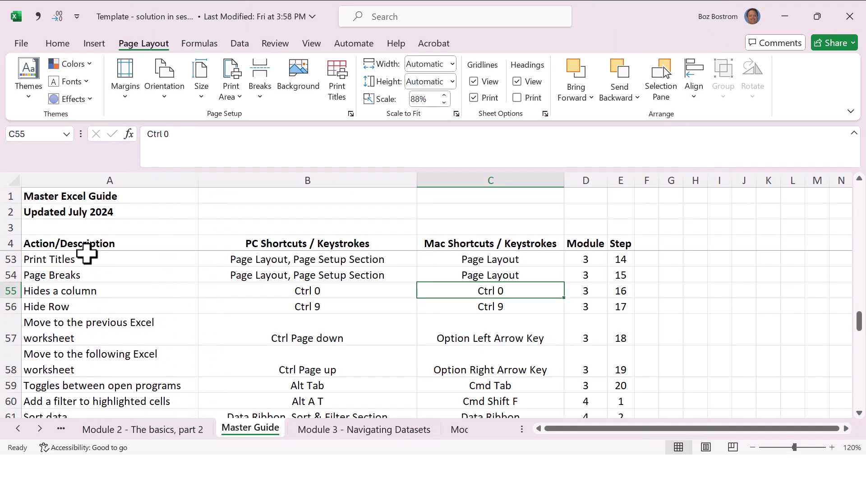
key("Down")
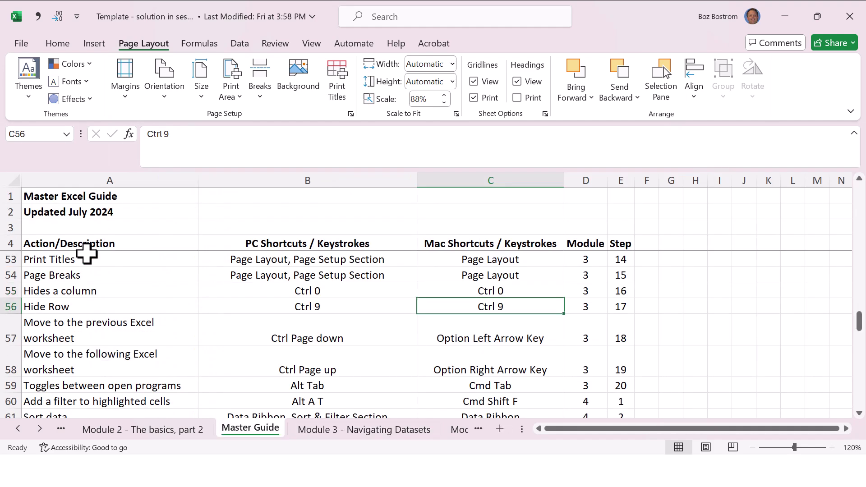
key("Down")
key("Up")
key("Up")
key("Down")
key("Down")
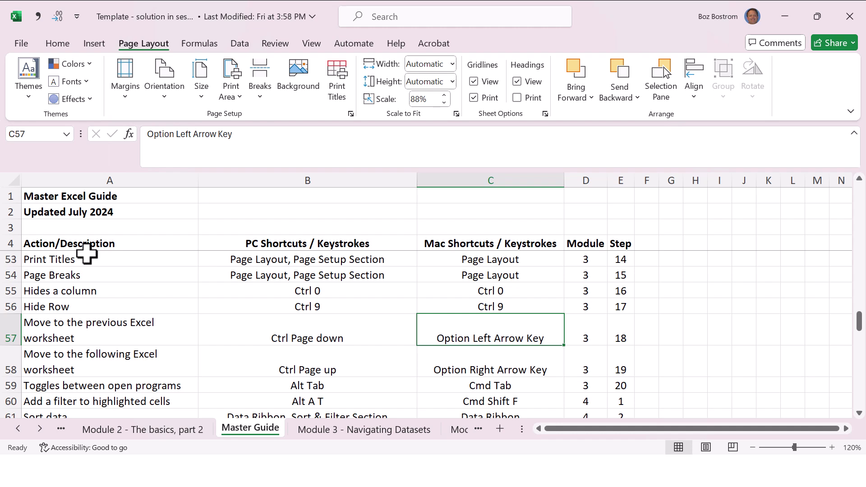
left_click(114, 322)
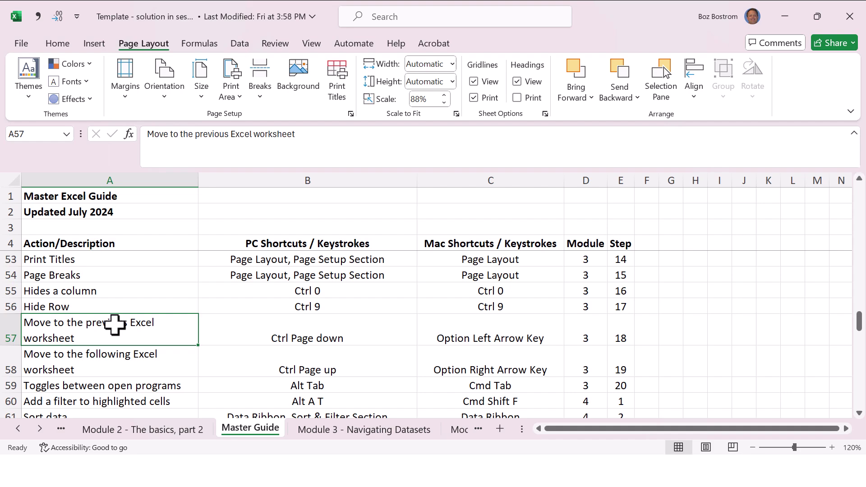
left_click(110, 353)
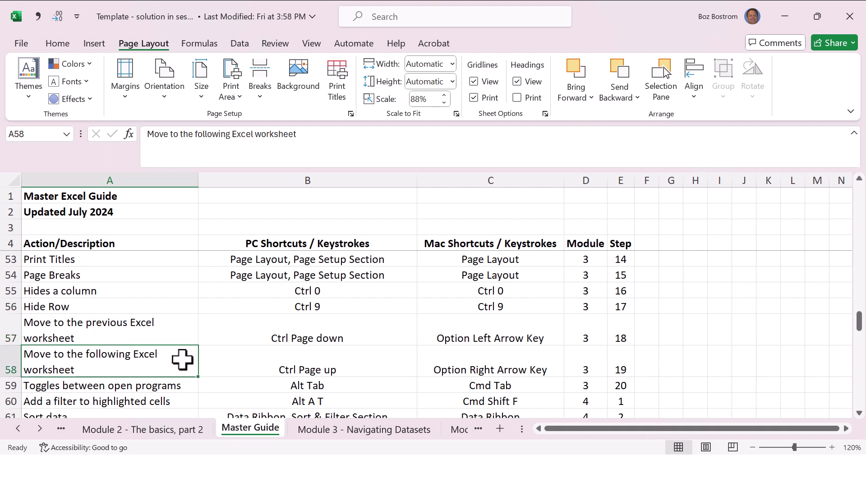
- Flip back and forth between the Master Guide and its adjacent worksheets, ending on the Master Guide
key("ctrl+Page_Up")
key("ctrl+Page_Down")
key("ctrl+Page_Down")
key("ctrl+Page_Up")
key("ctrl+Page_Down")
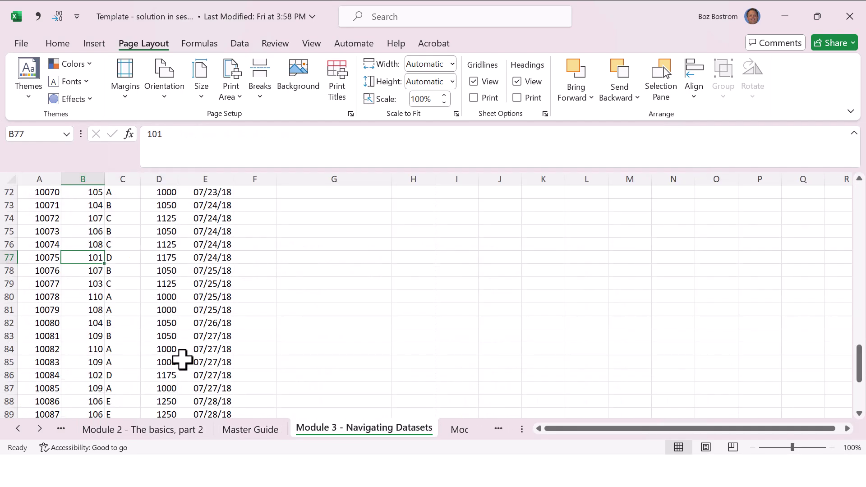
key("ctrl+Page_Up")
key("ctrl+Page_Down")
key("ctrl+Page_Up")
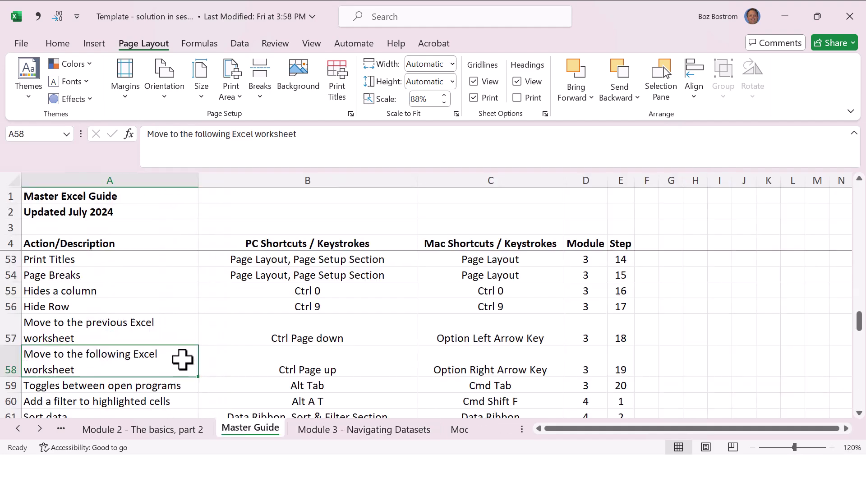
- View the first rows of the Module 3 - Navigating Datasets sheet and return to the Master Guide
key("ctrl+Page_Down")
key("Page_Up")
key("Page_Up")
key("Page_Up")
key("Page_Up")
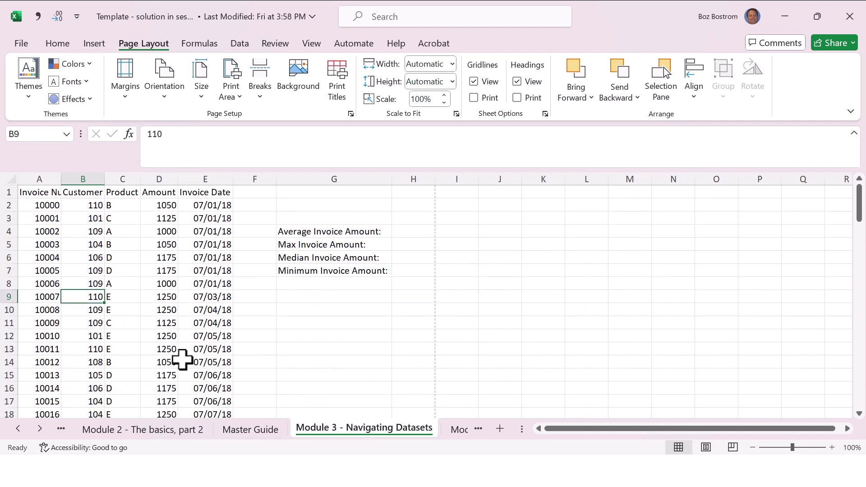
key("ctrl+Page_Up")
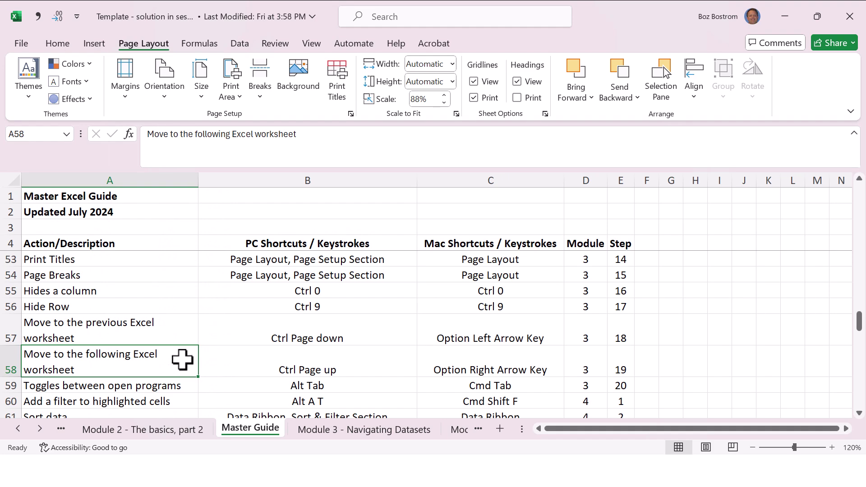
- Move back through the worksheets to the first one, Module 1 - The basics, part 1
key("ctrl+Page_Down")
key("ctrl+Page_Up")
key("ctrl+Page_Up")
key("ctrl+Page_Up")
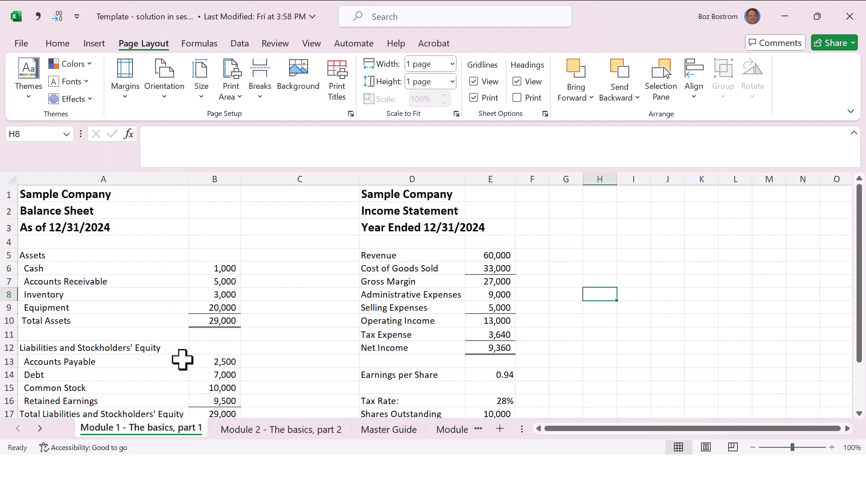
- Move forward through all worksheets to the last one, Module 9 - Adjust and Paste
key("ctrl+Page_Down")
key("ctrl+Page_Down")
key("ctrl+Page_Down")
key("ctrl+Page_Down")
key("ctrl+Page_Down")
key("ctrl+Page_Down")
key("ctrl+Page_Down")
key("ctrl+Page_Down")
key("ctrl+Page_Down")
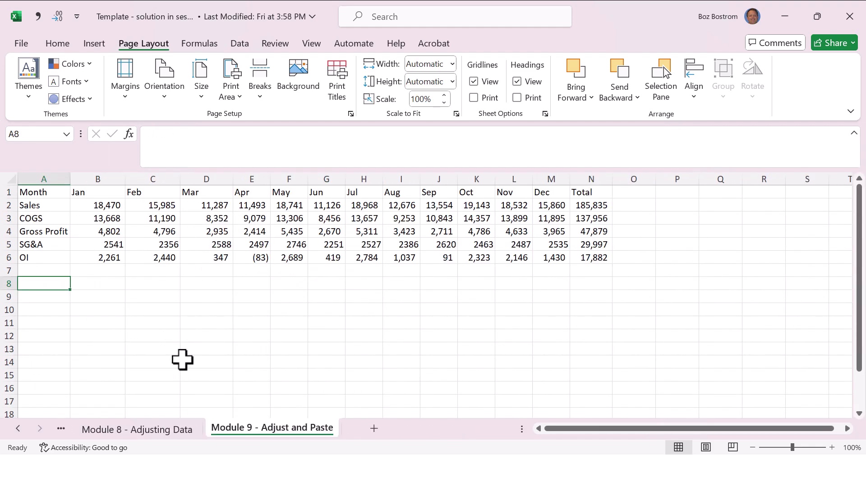
- Move back through the worksheets from Module 9 to the Master Guide
key("ctrl+Page_Up")
key("ctrl+Page_Up")
key("ctrl+Page_Up")
key("ctrl+Page_Up")
key("ctrl+Page_Up")
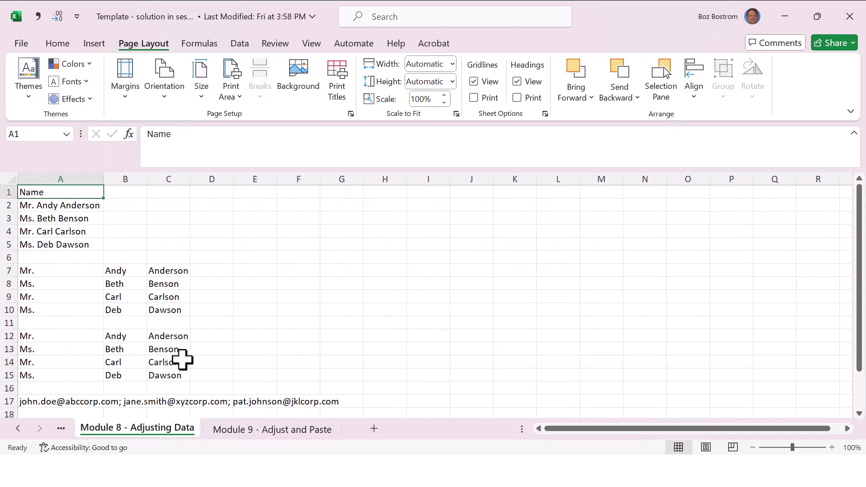
key("ctrl+Page_Up")
key("ctrl+Page_Up")
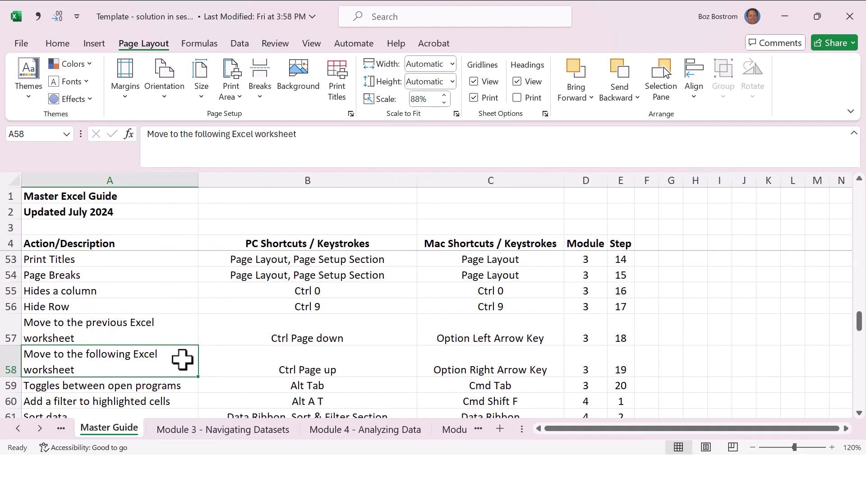
- Step forward and back through the worksheets around Module 4 - Analyzing Data, ending on the Master Guide
key("ctrl+Page_Down")
key("ctrl+Page_Down")
key("ctrl+Page_Down")
key("ctrl+Page_Up")
key("ctrl+Page_Up")
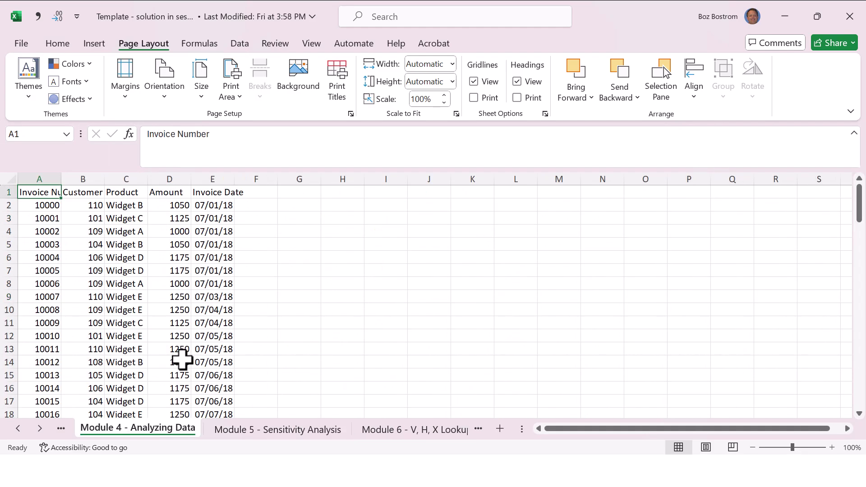
key("ctrl+Page_Down")
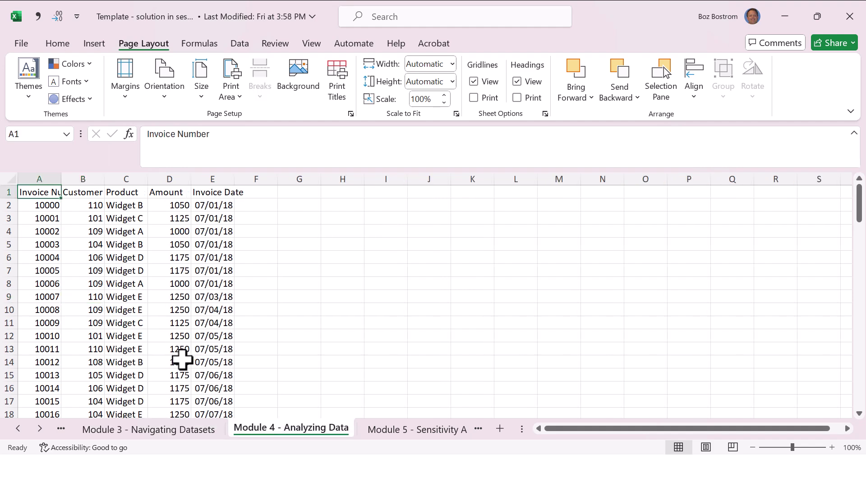
key("ctrl+Page_Up")
key("ctrl+Page_Up")
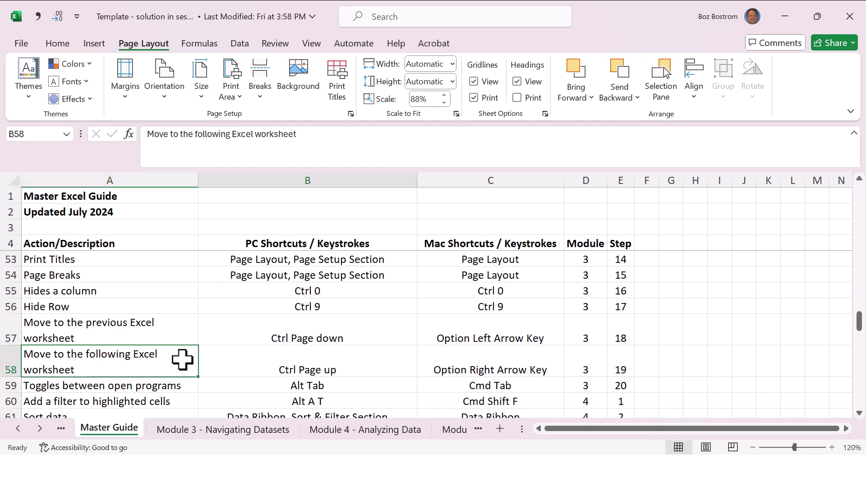
- Review the Master Guide's row 59 on toggling between open programs, from its description across to the module column
key("Down")
key("Left")
key("Left")
key("Left")
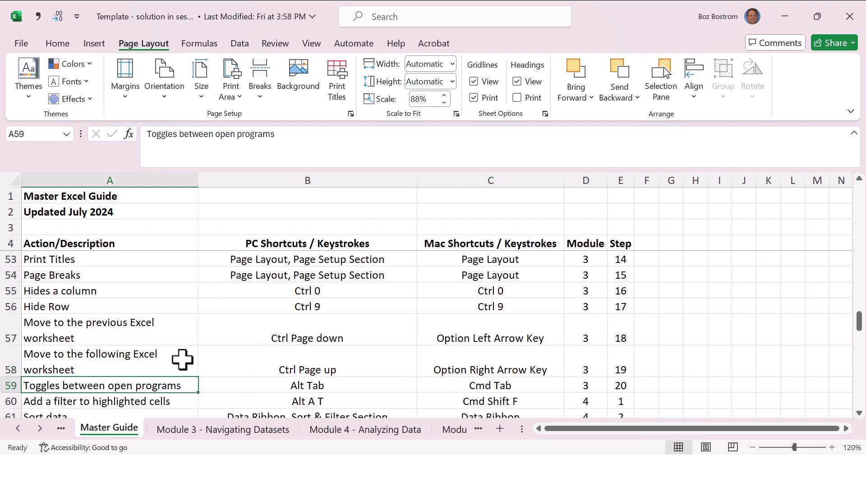
key("Right")
key("Right")
key("Right")
- Cycle through all open programs in the window switcher and return to the Excel workbook
key("alt+Tab")
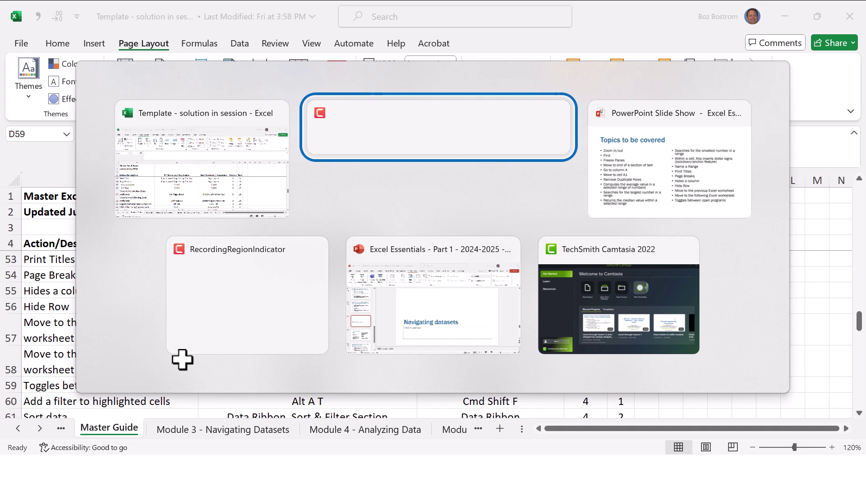
key("Tab")
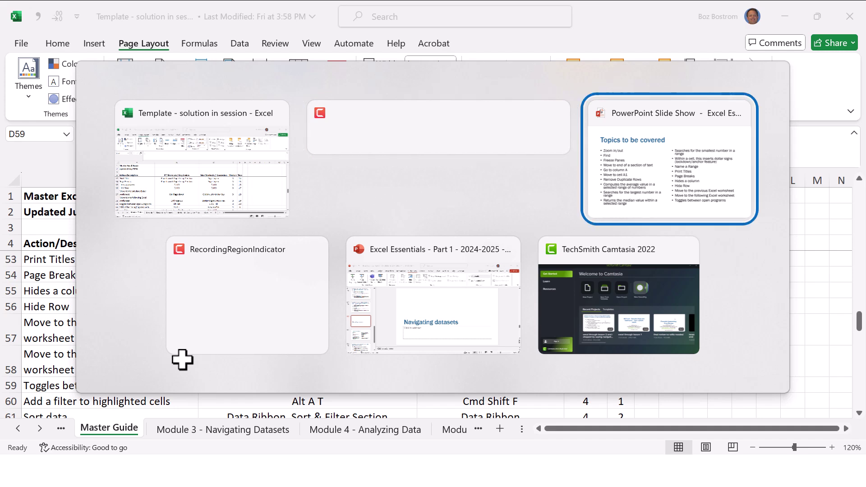
key("Tab")
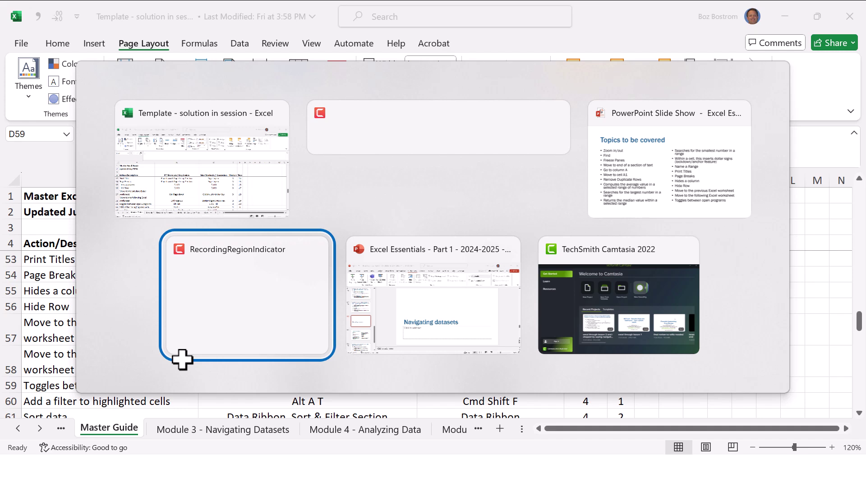
key("Tab")
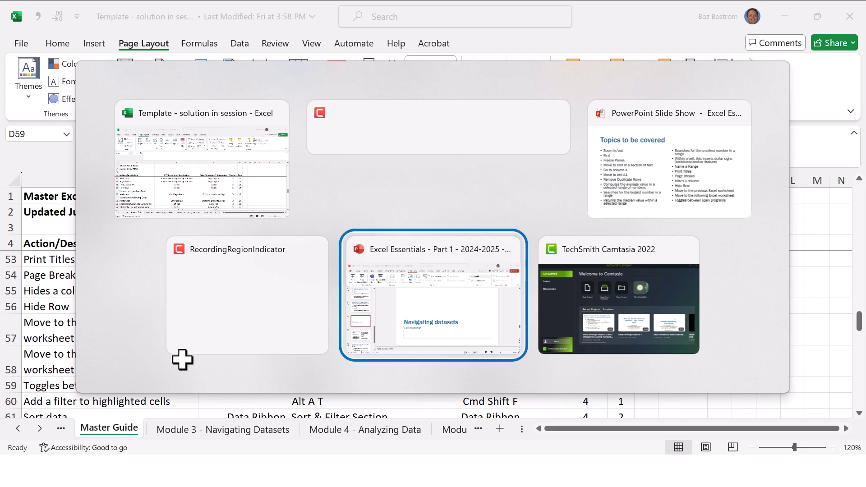
key("Tab")
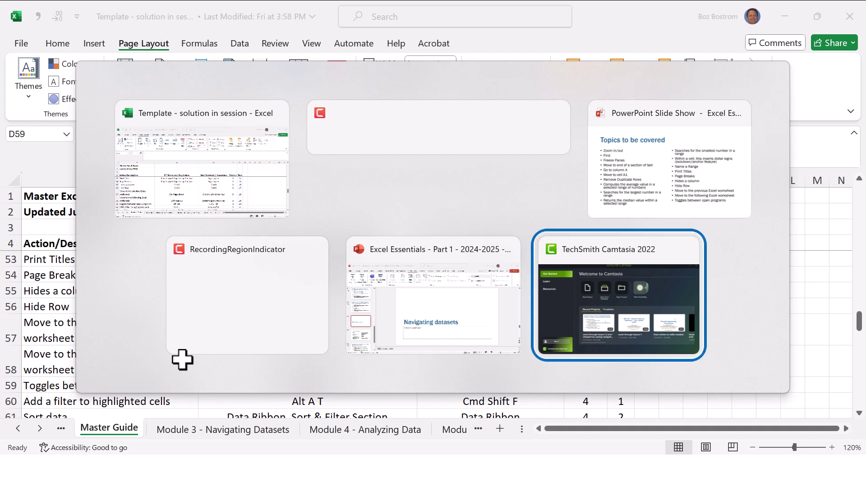
key("Tab")
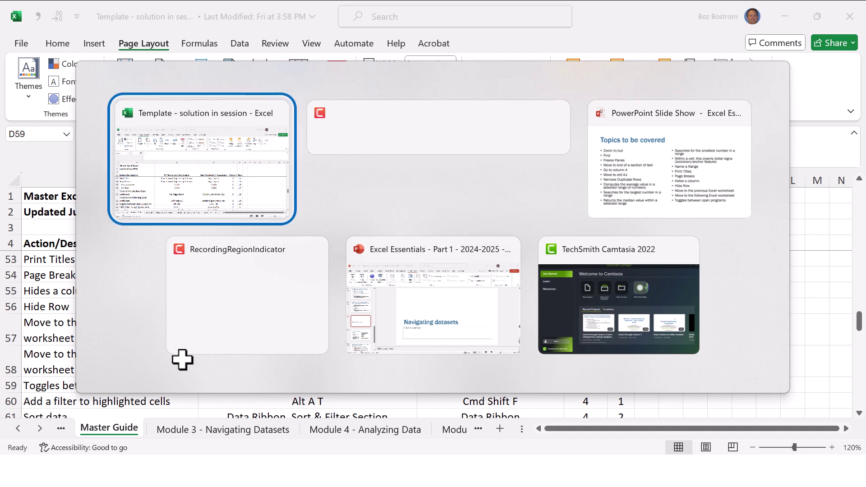
key("alt")
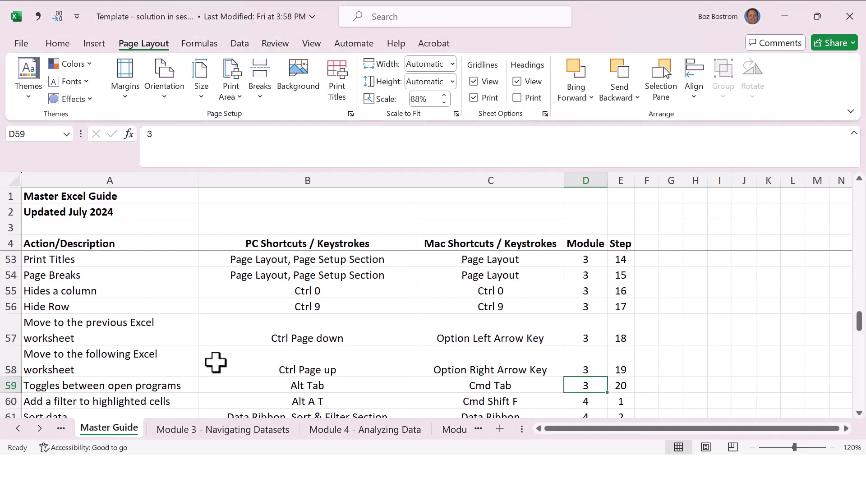
- Select the PC shortcut for moving to the following worksheet, and switch to the PowerPoint slide show of topics
left_click(251, 352)
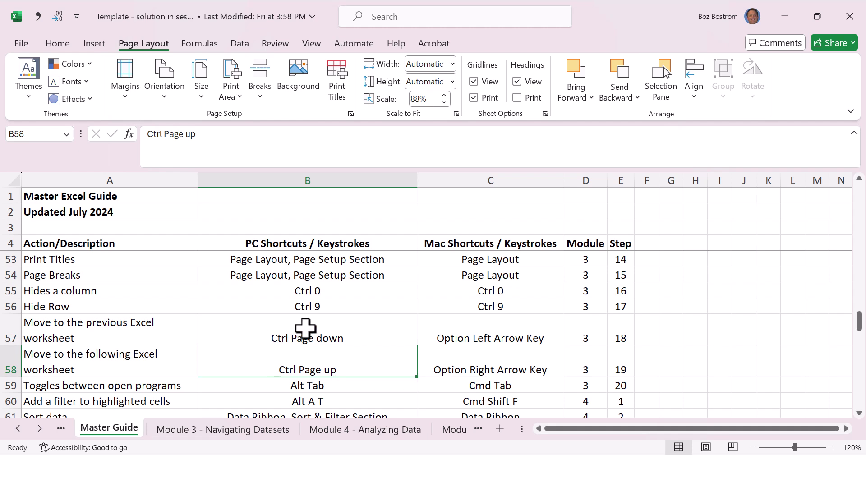
key("alt+Tab")
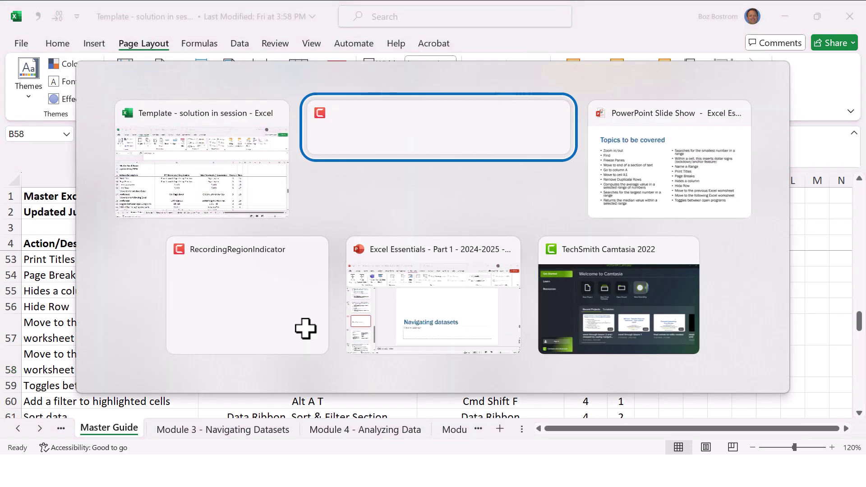
key("alt+Tab")
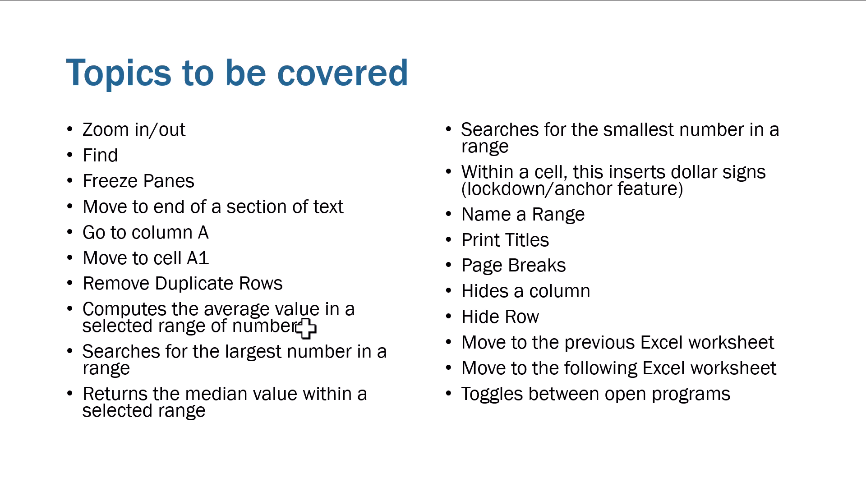